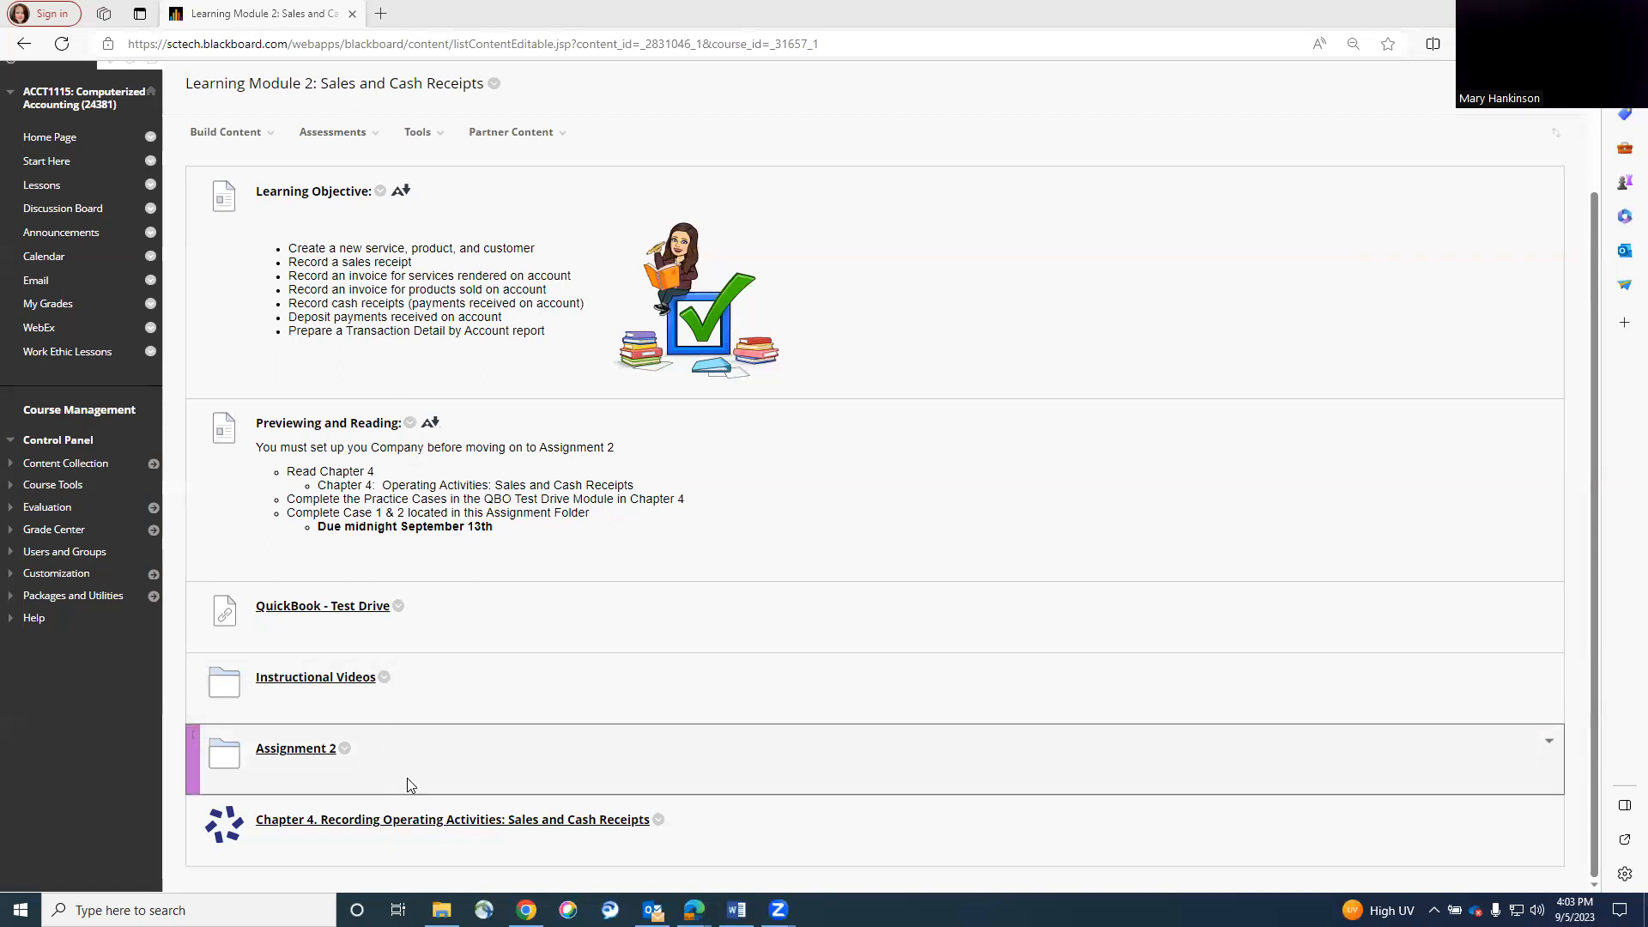
Review the list in the Instructional Videos folder and return to Learning Module 2: Sales and Cash Receipts.
click(401, 826)
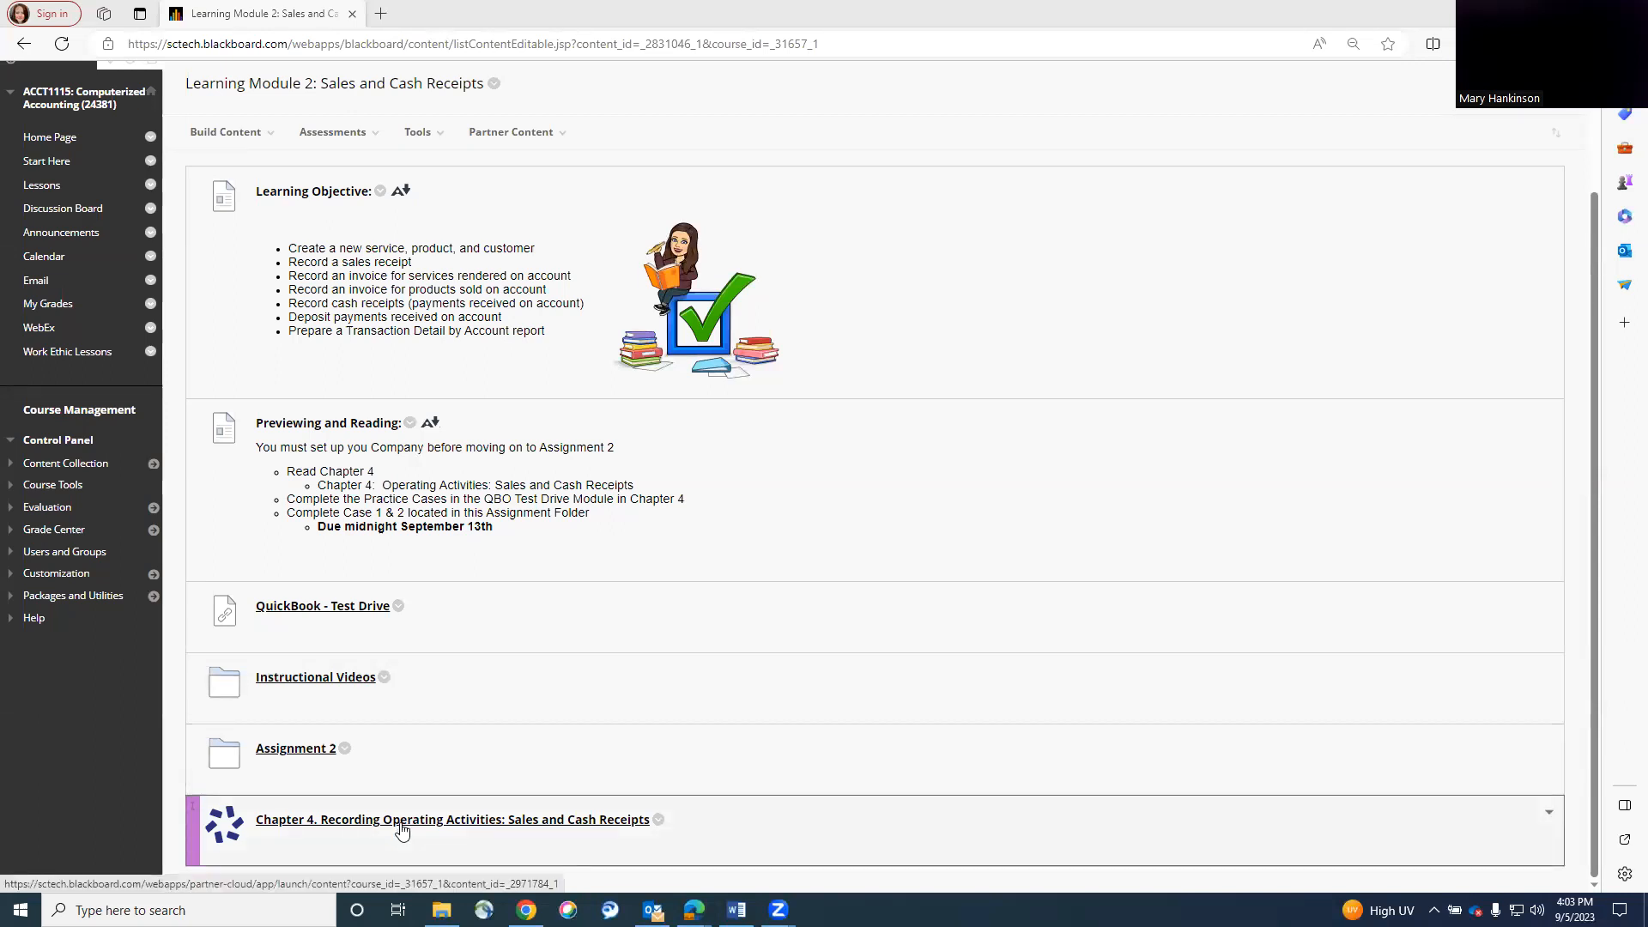
click(309, 684)
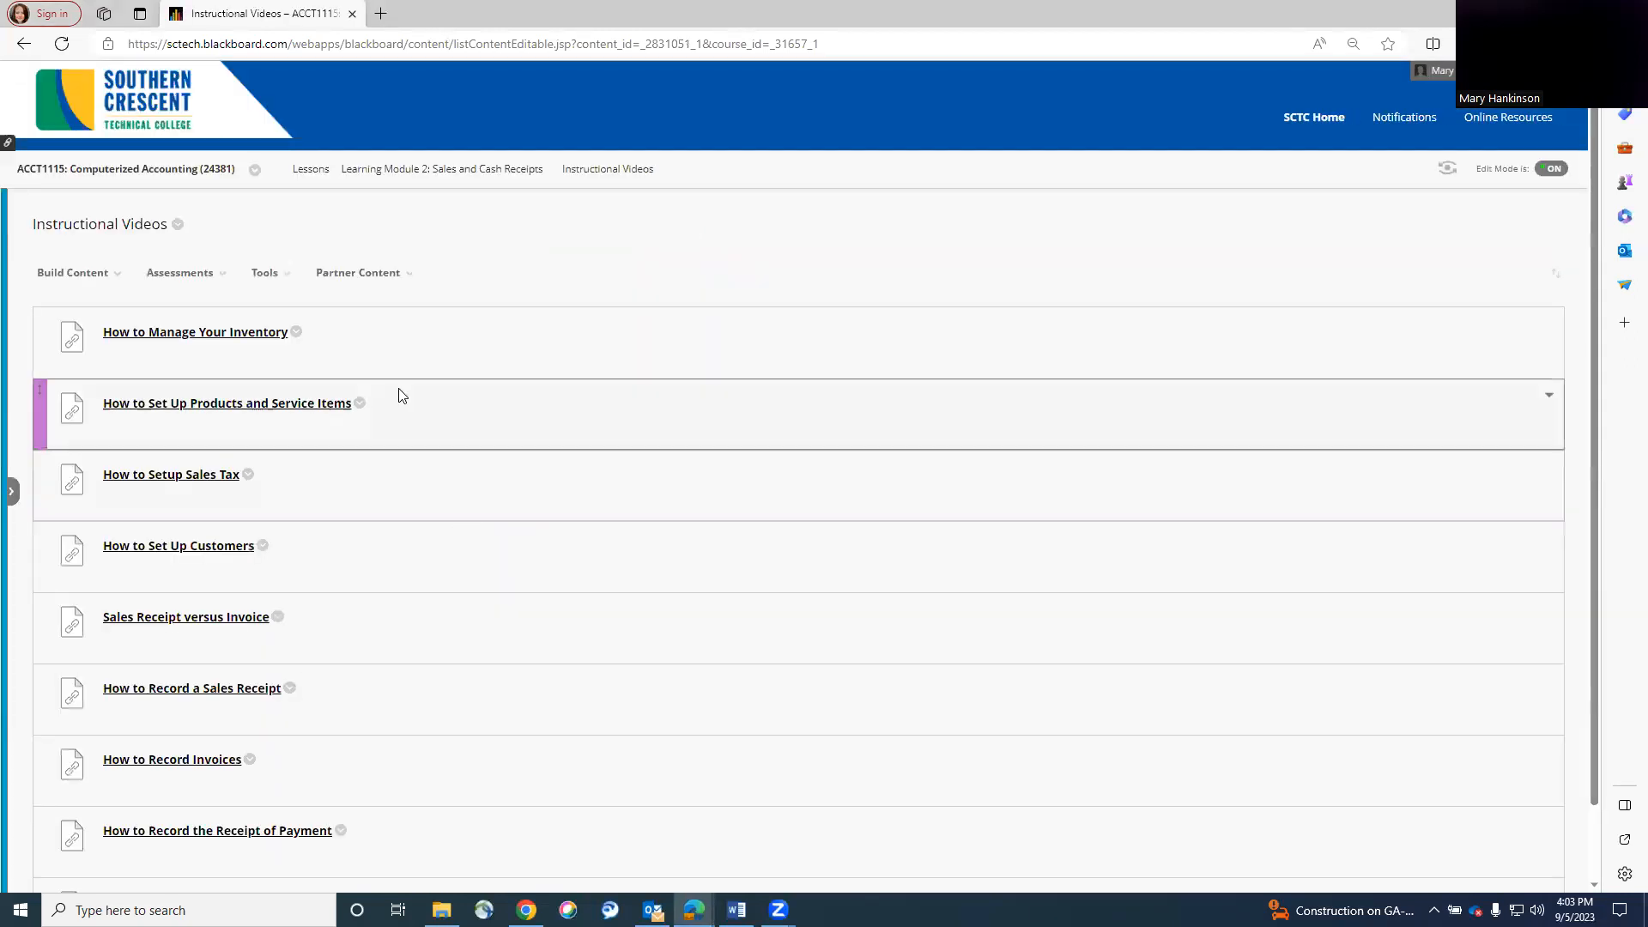
scroll(398, 395, down, 1)
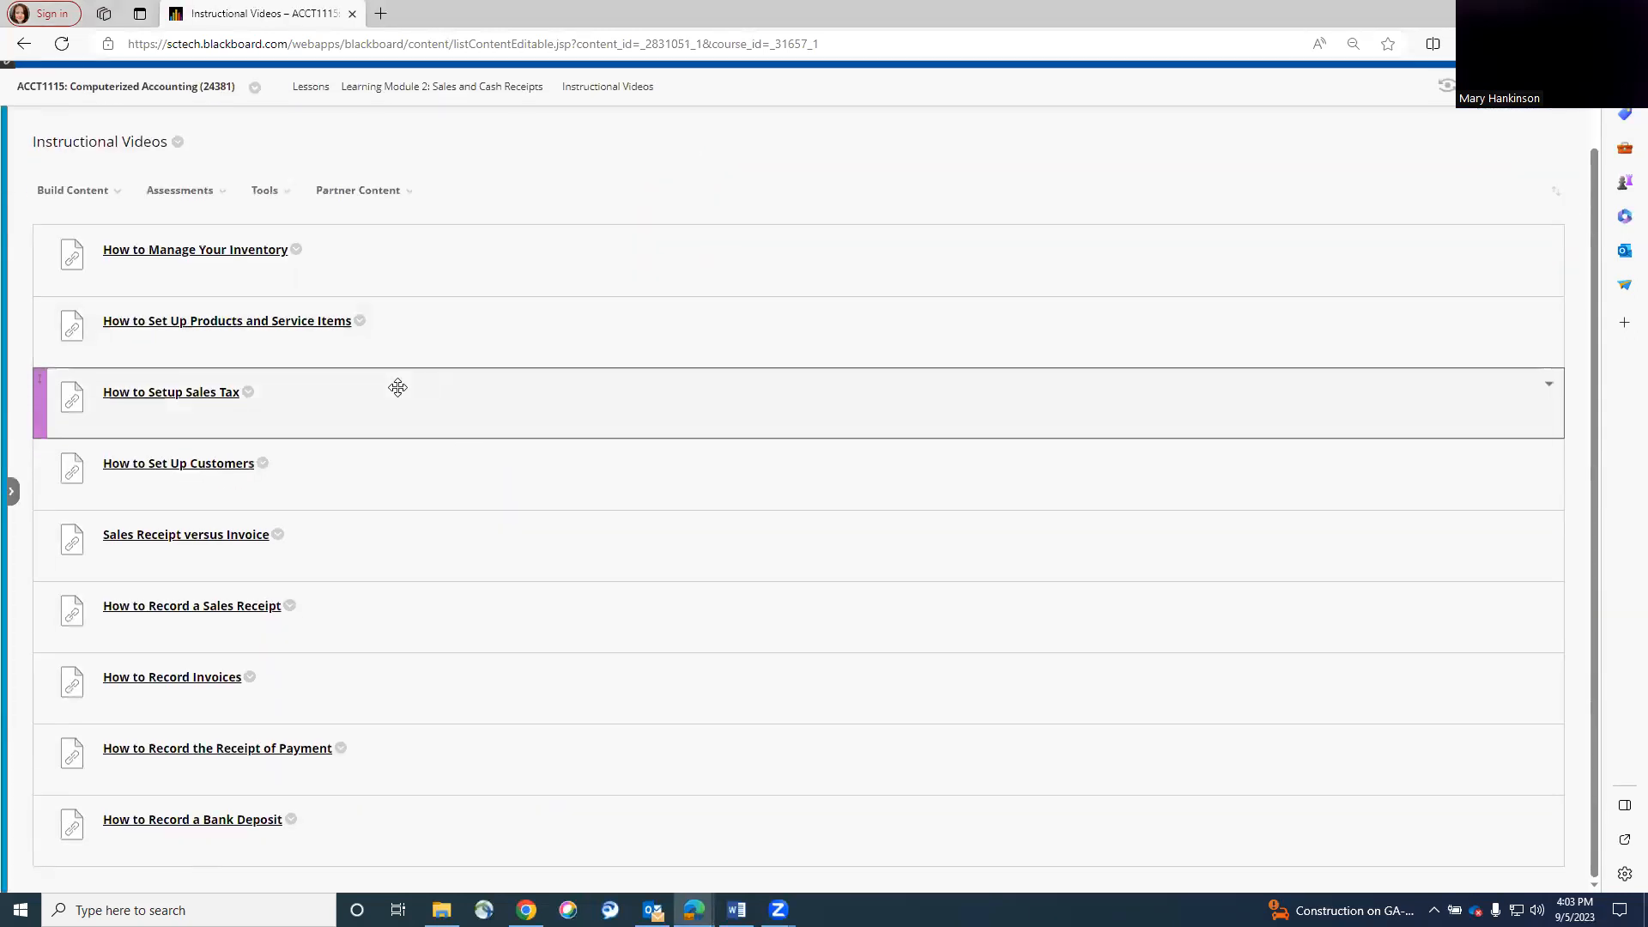
scroll(399, 388, up, 1)
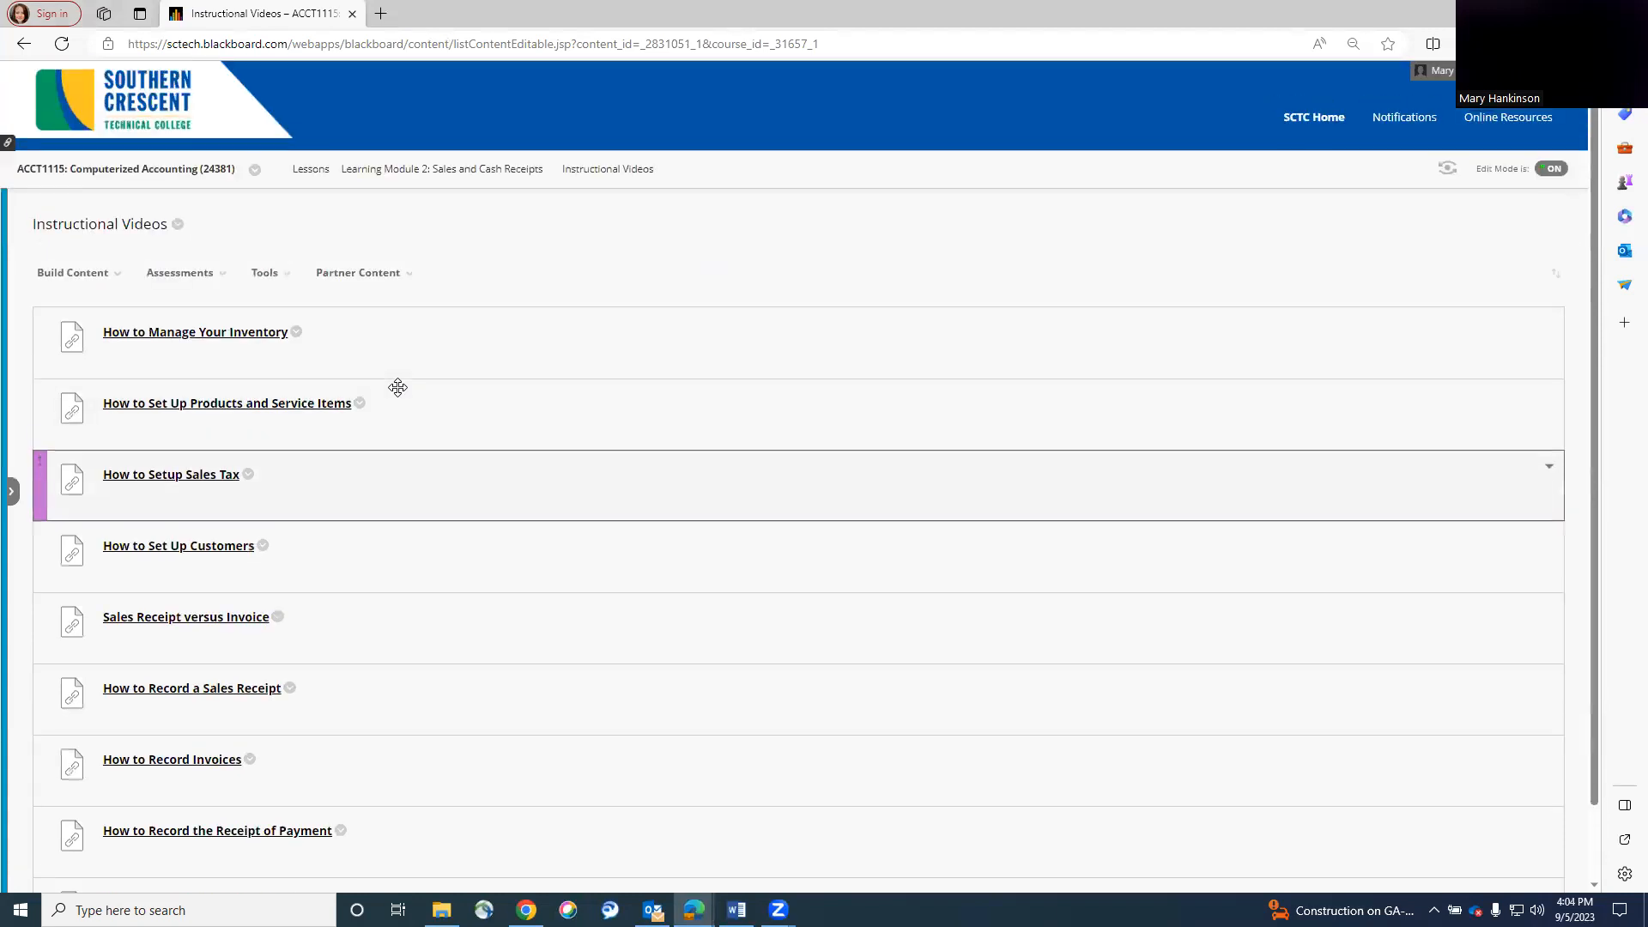
click(401, 171)
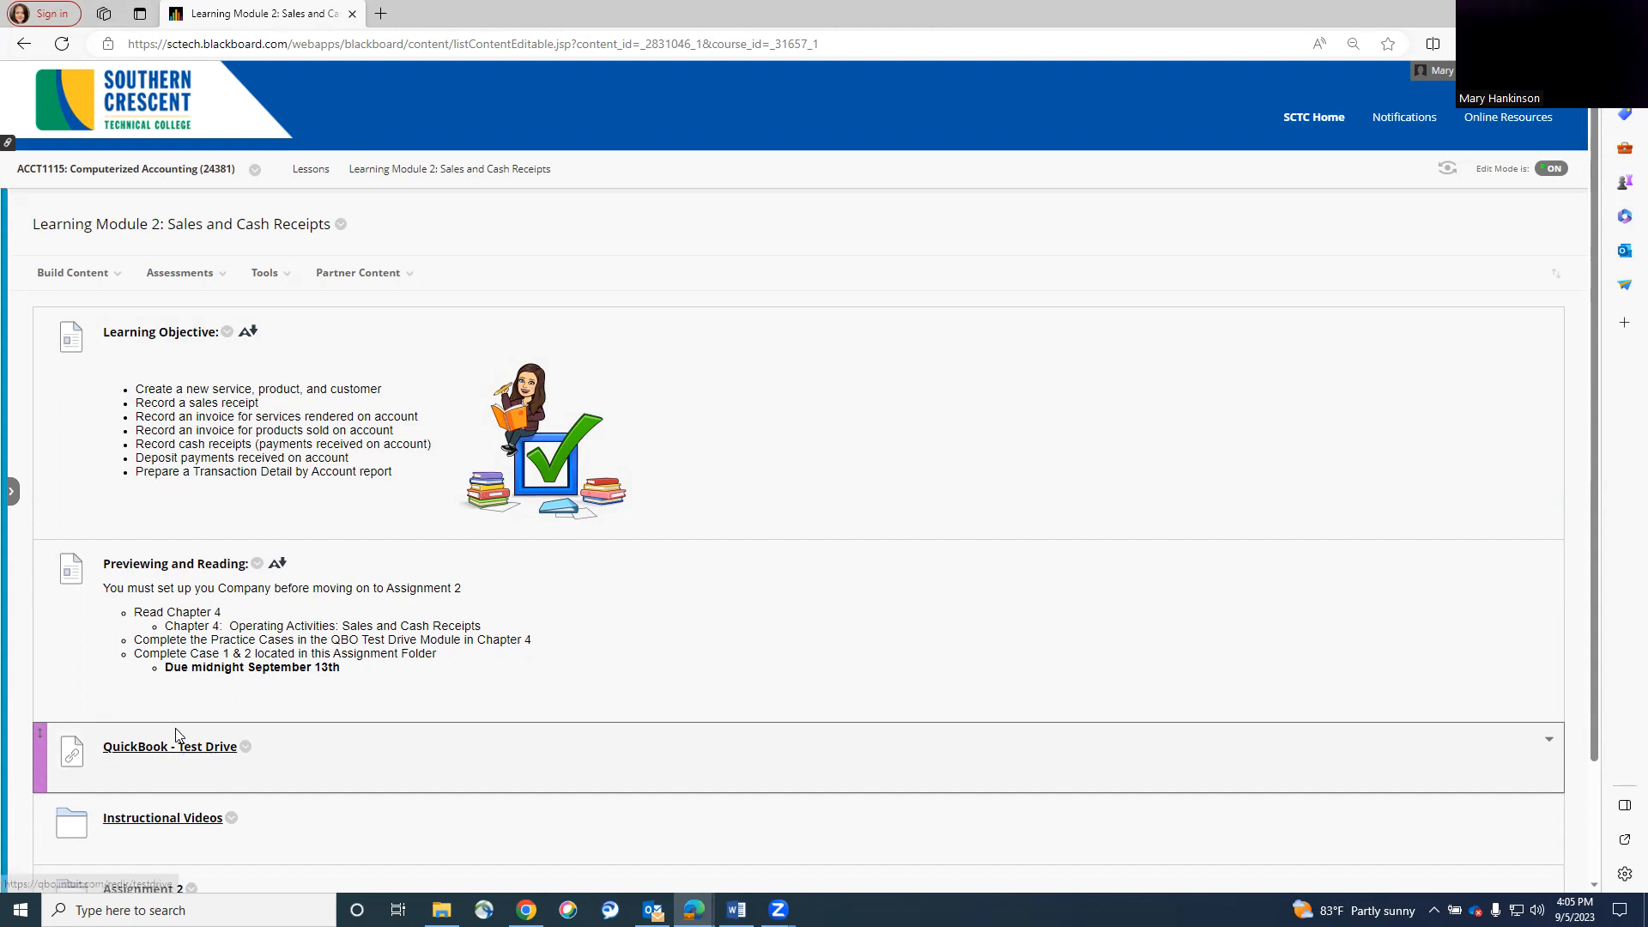
Switch to the QuickBooks Online sample company and open its Products and Services list.
mouse_move(653, 910)
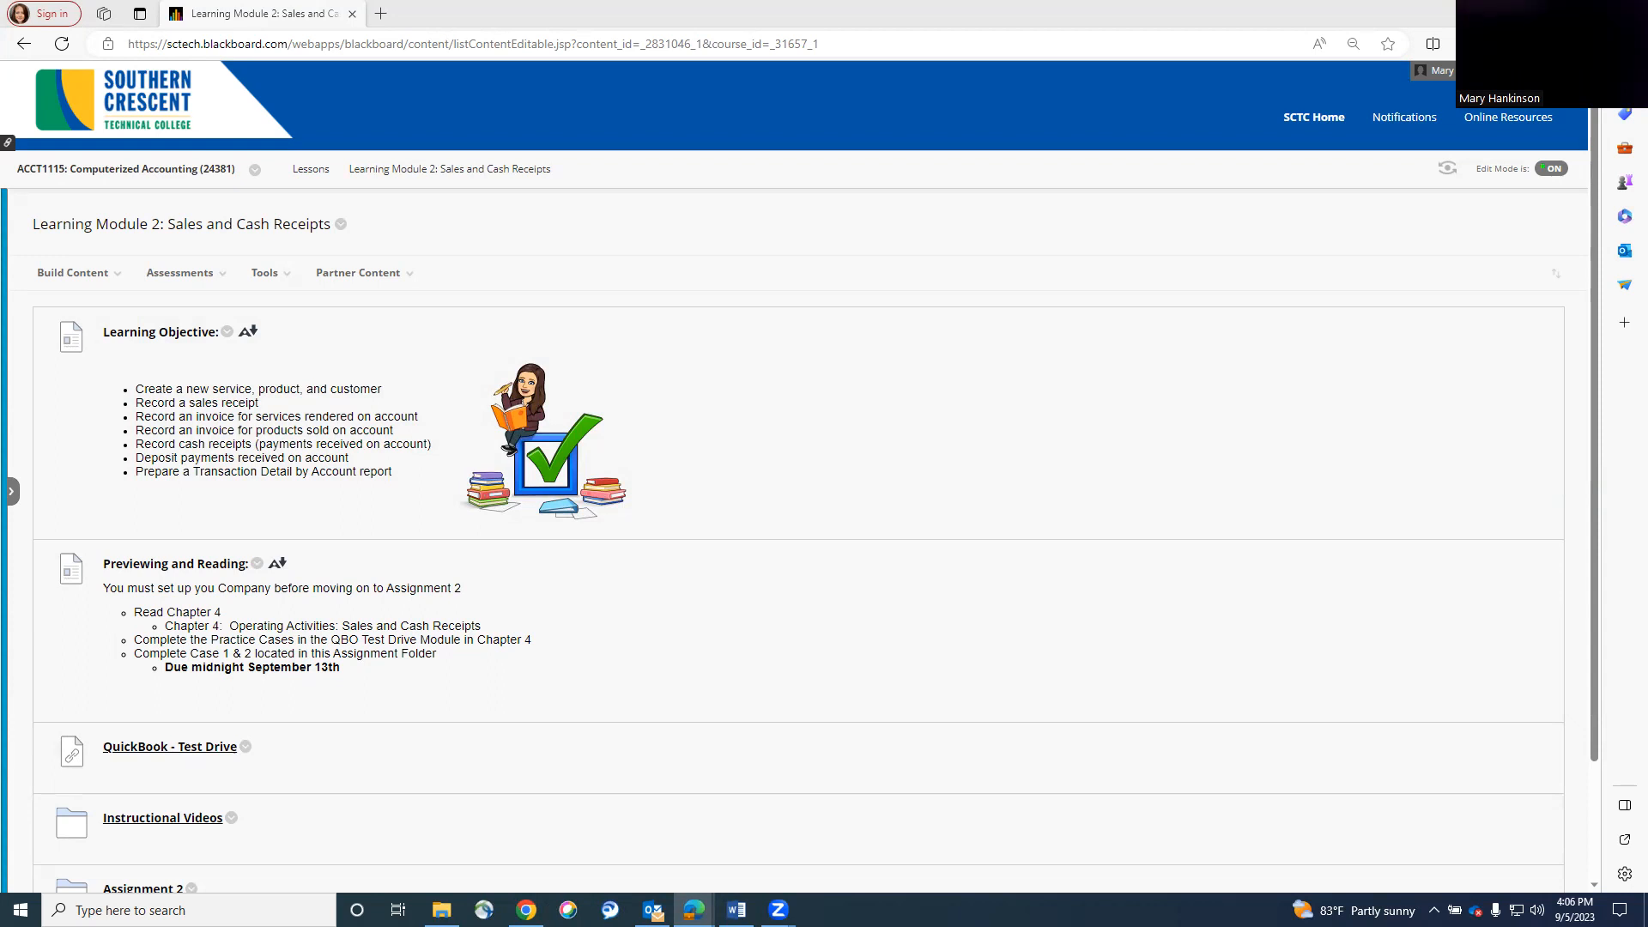
click(1549, 14)
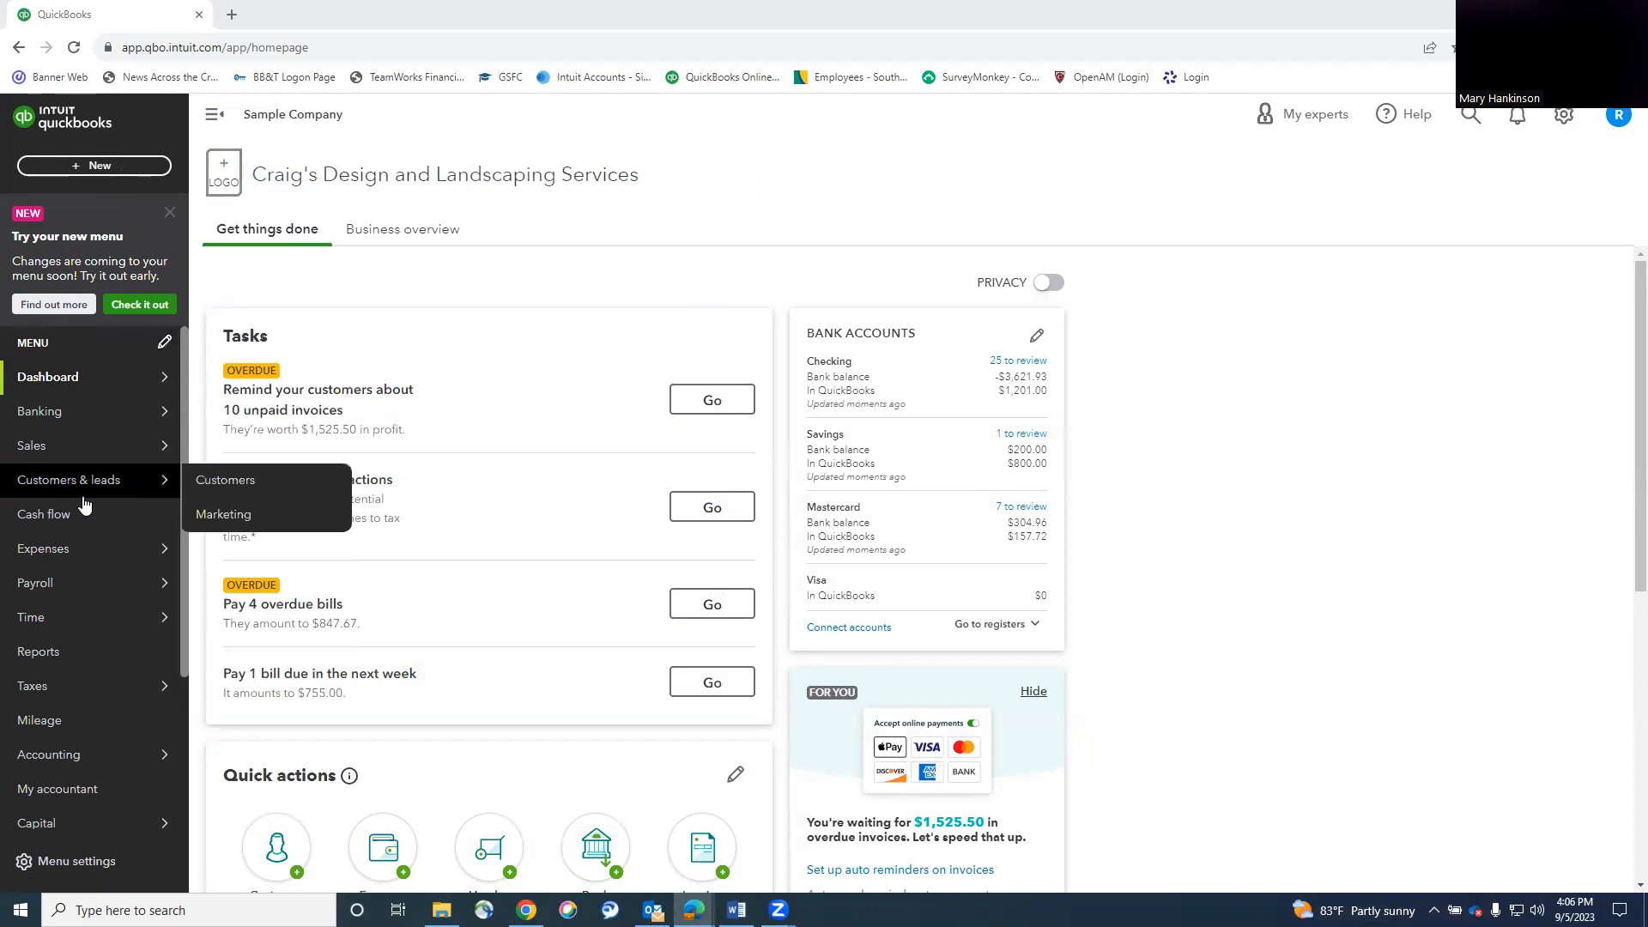
mouse_move(63, 453)
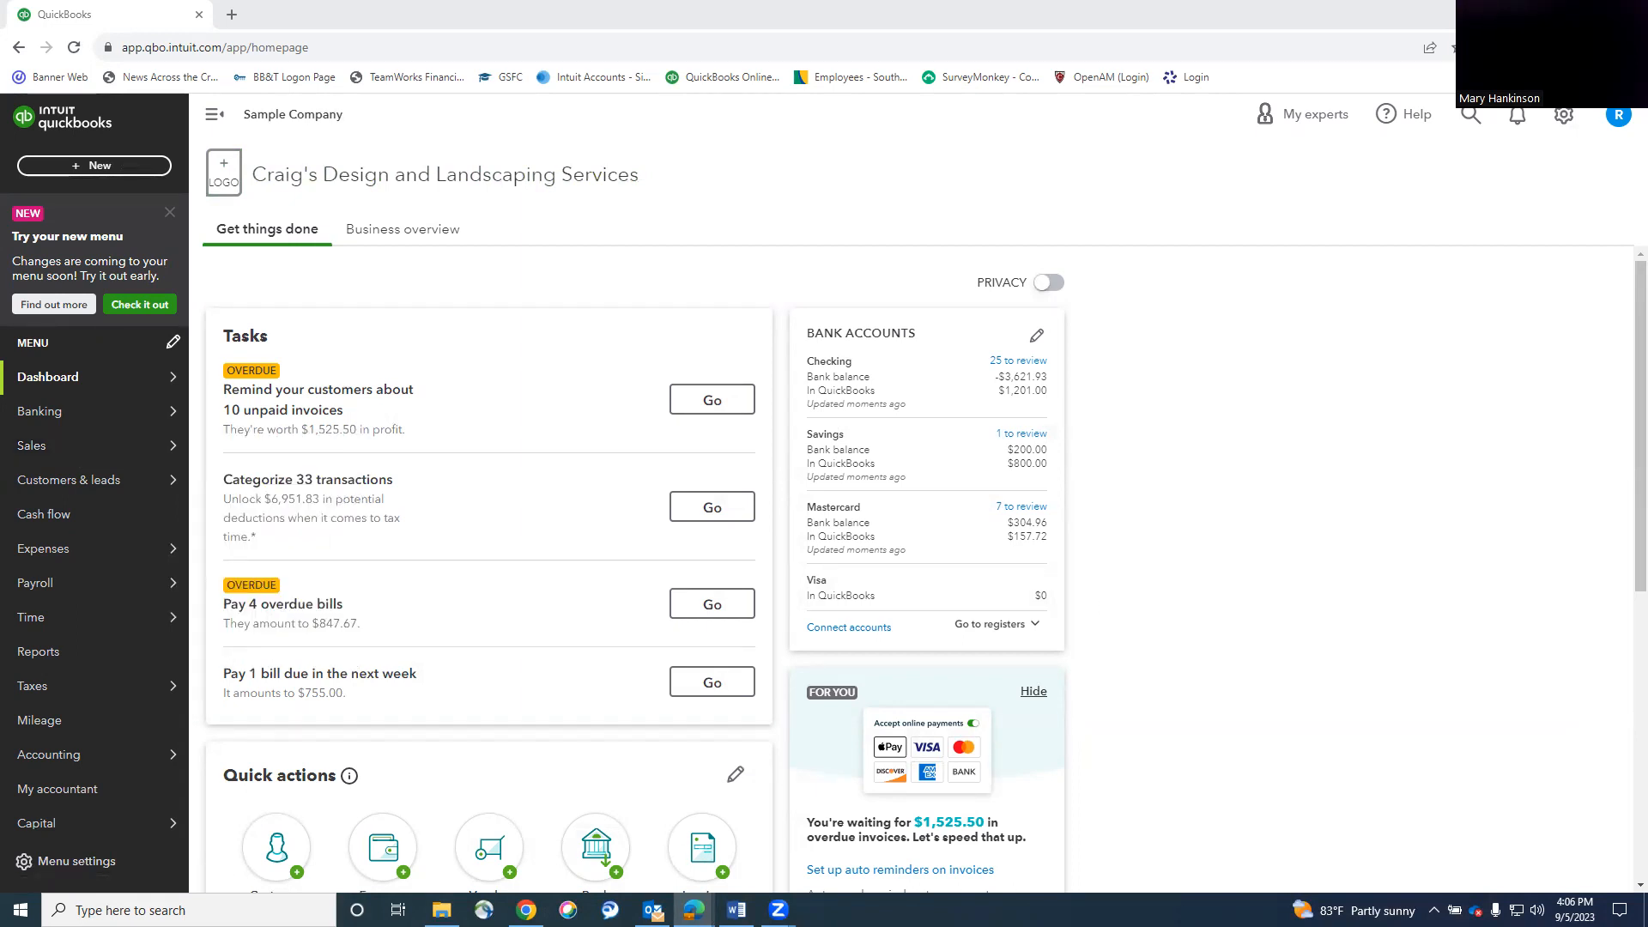
click(1566, 113)
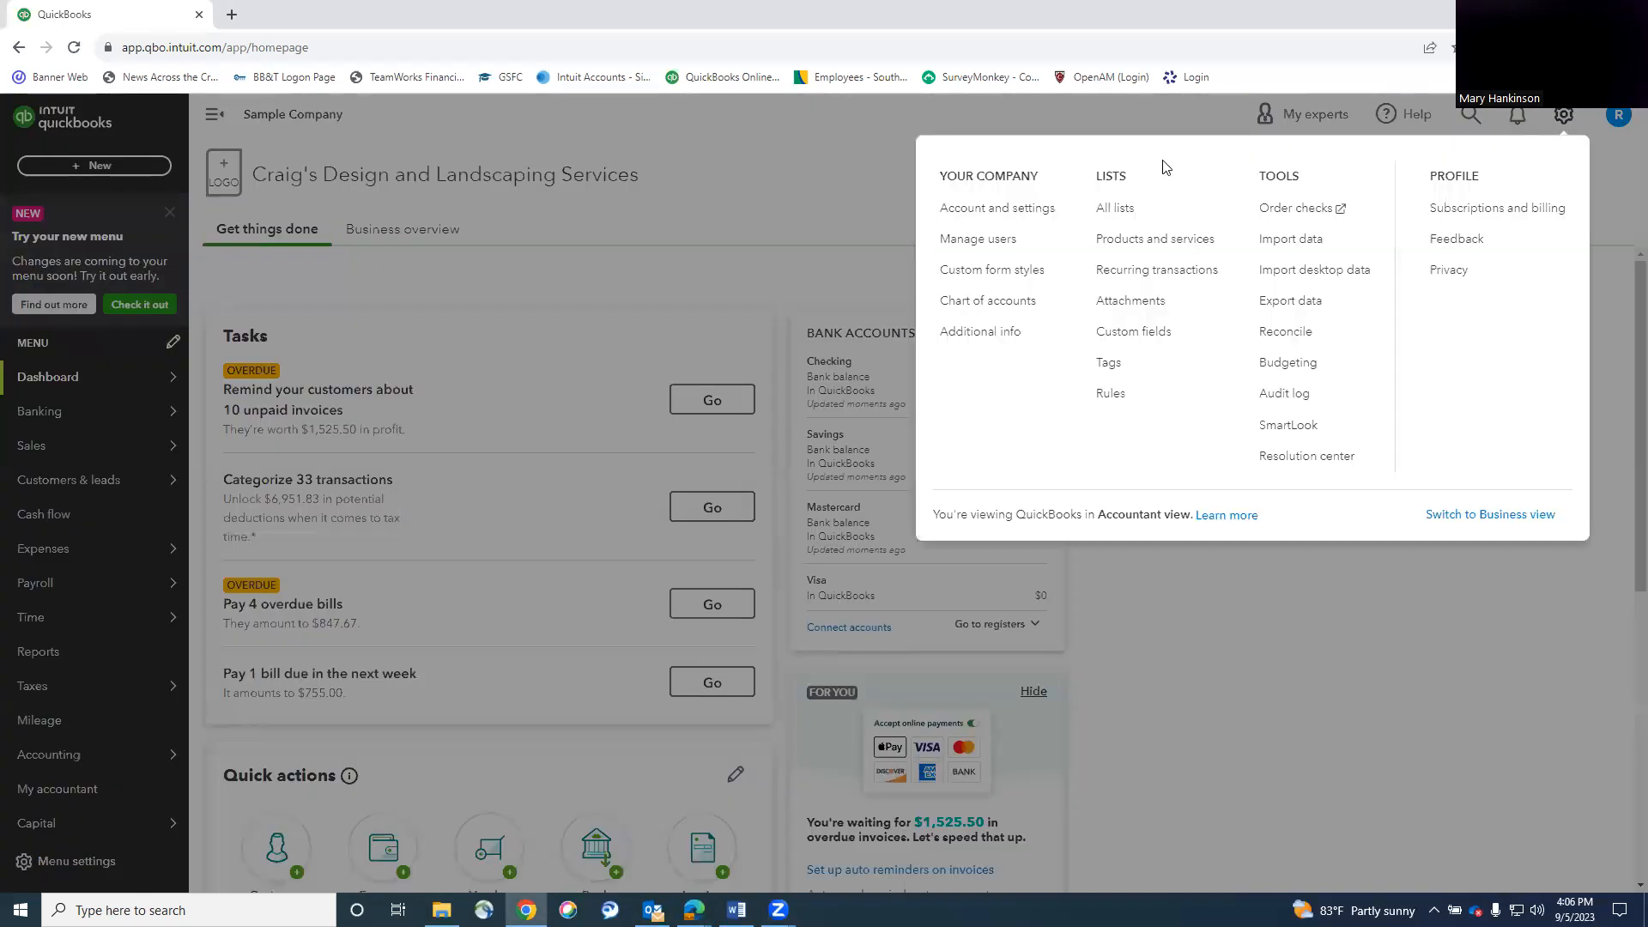
click(1125, 241)
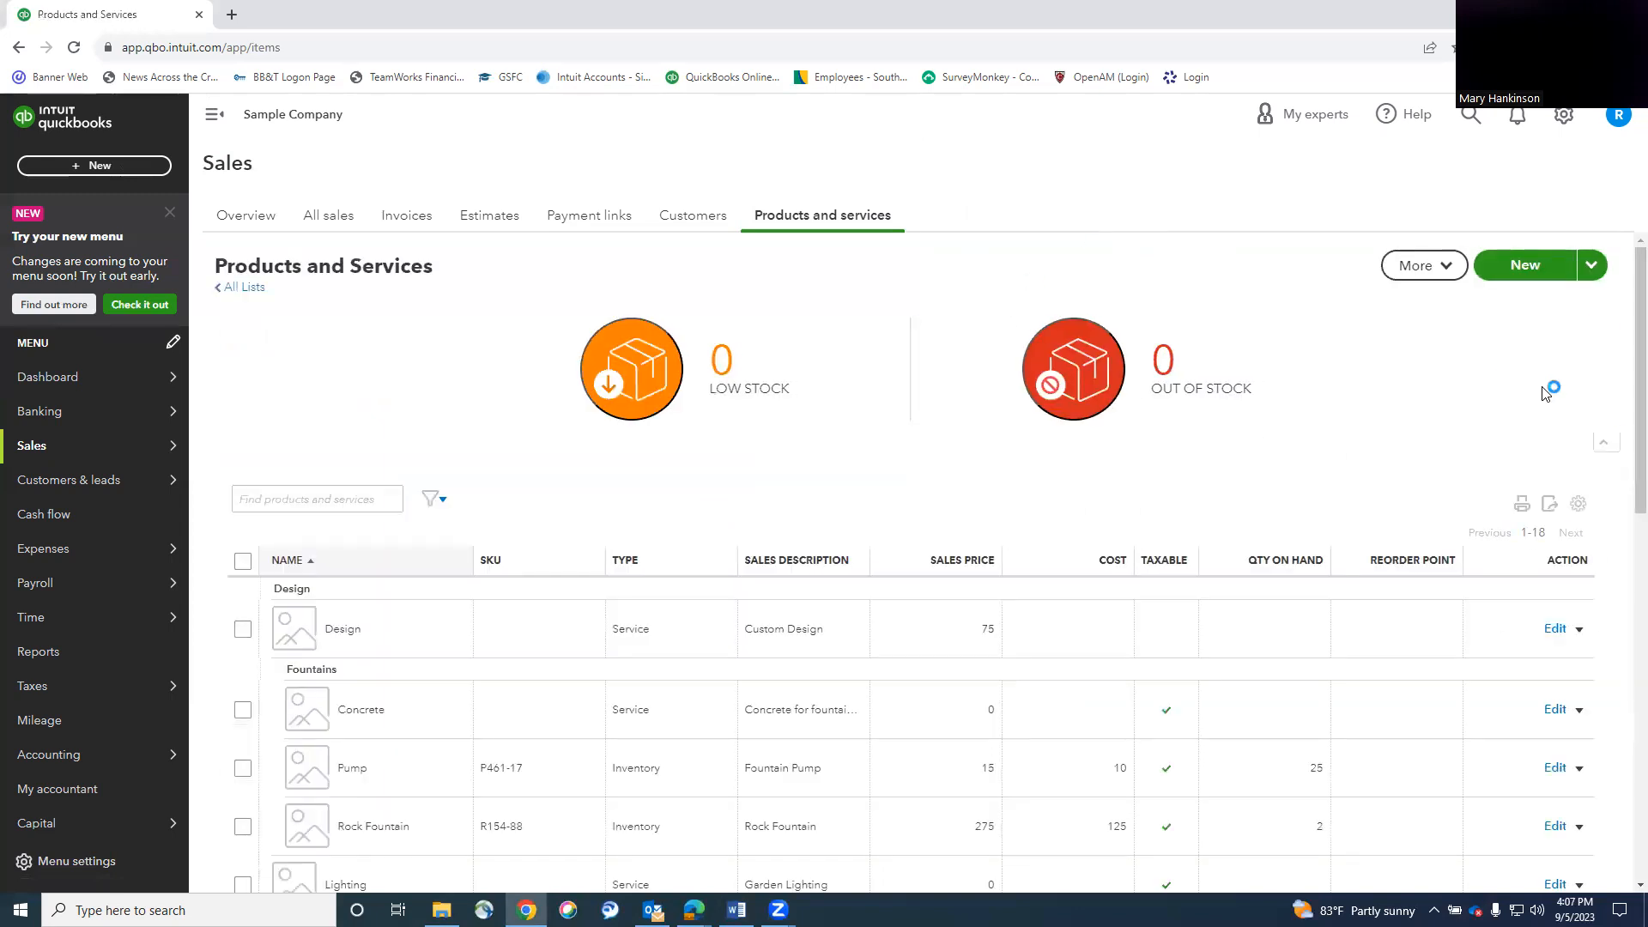
Create a new Service item named "cleaning" in the Pest Control category.
click(1515, 272)
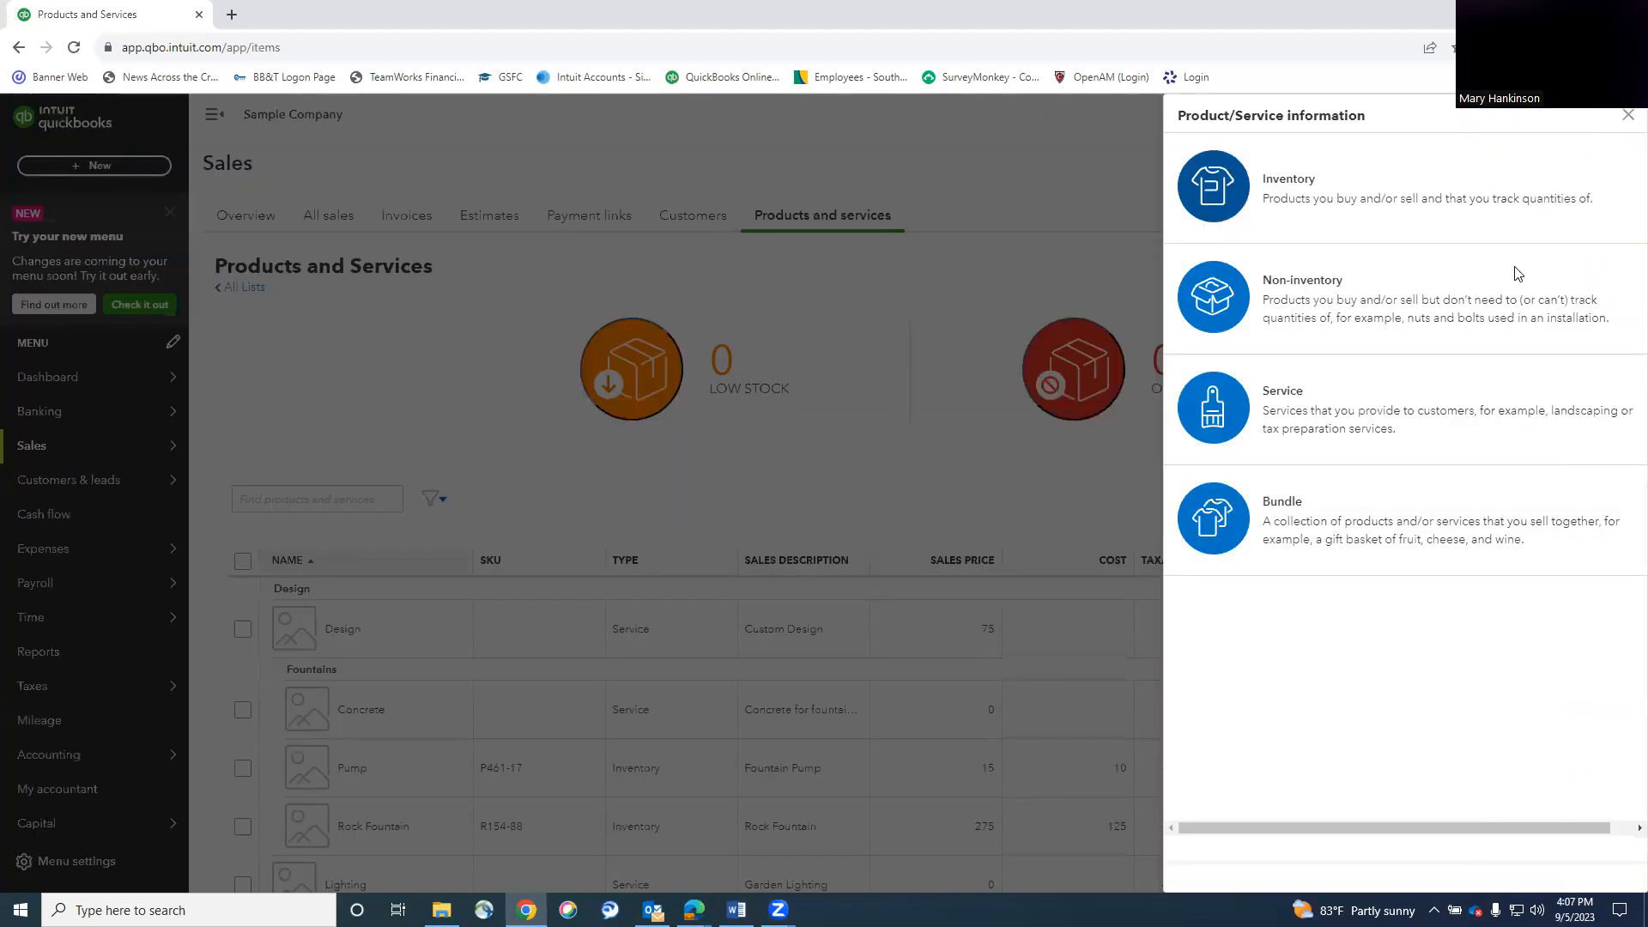
click(1277, 417)
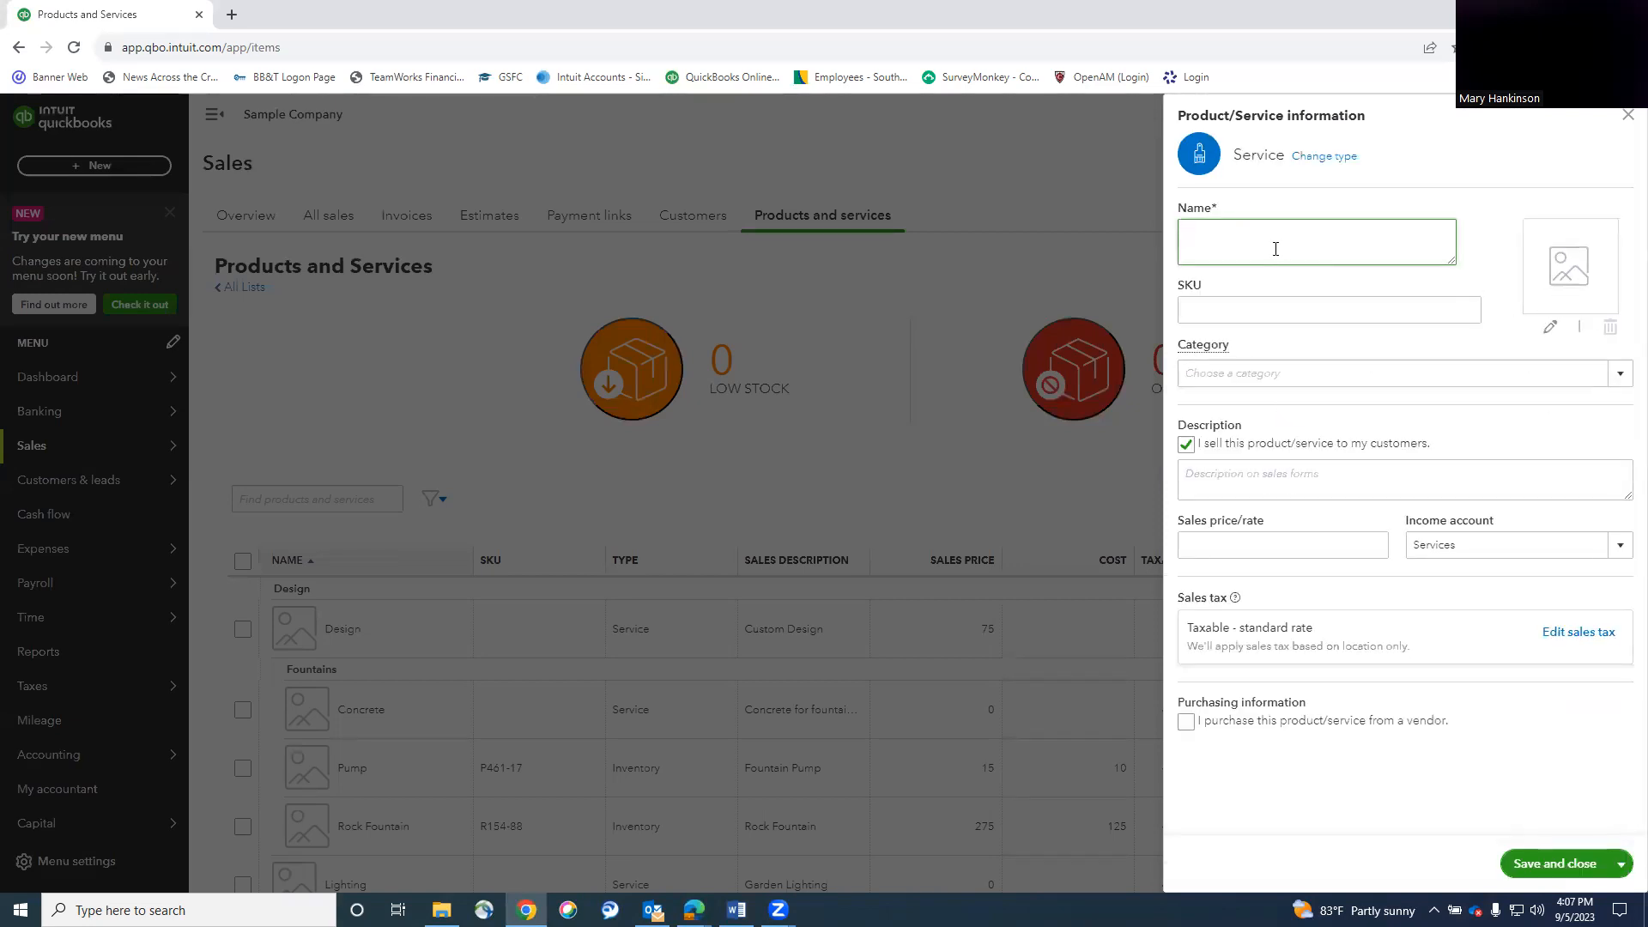
text(cleaning)
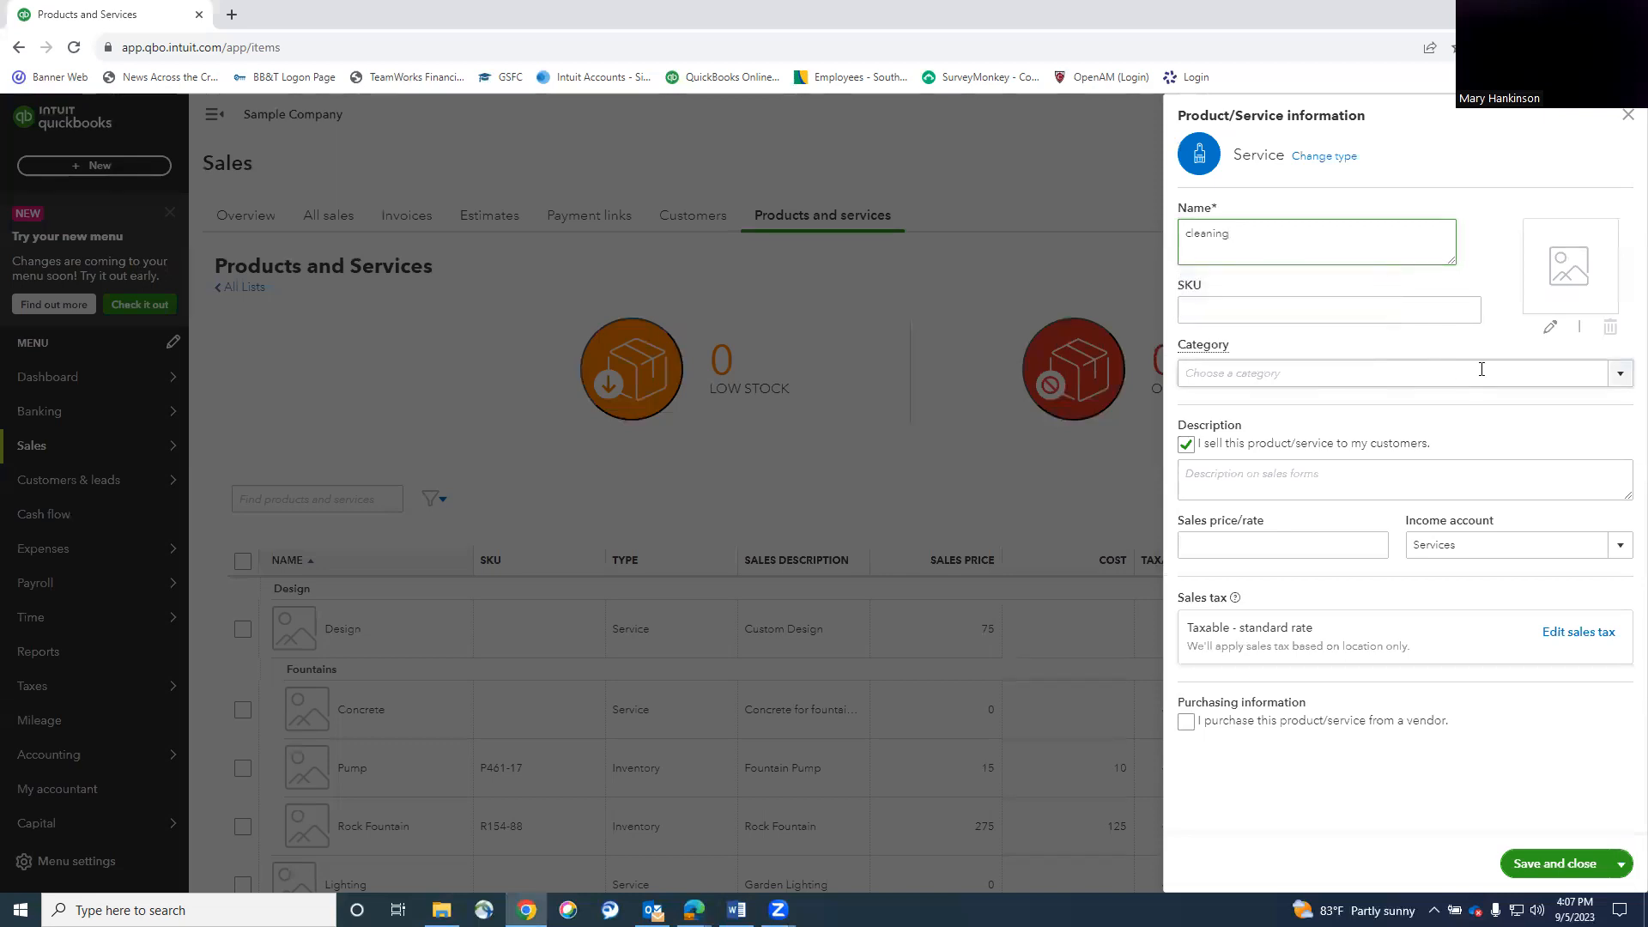
click(1622, 374)
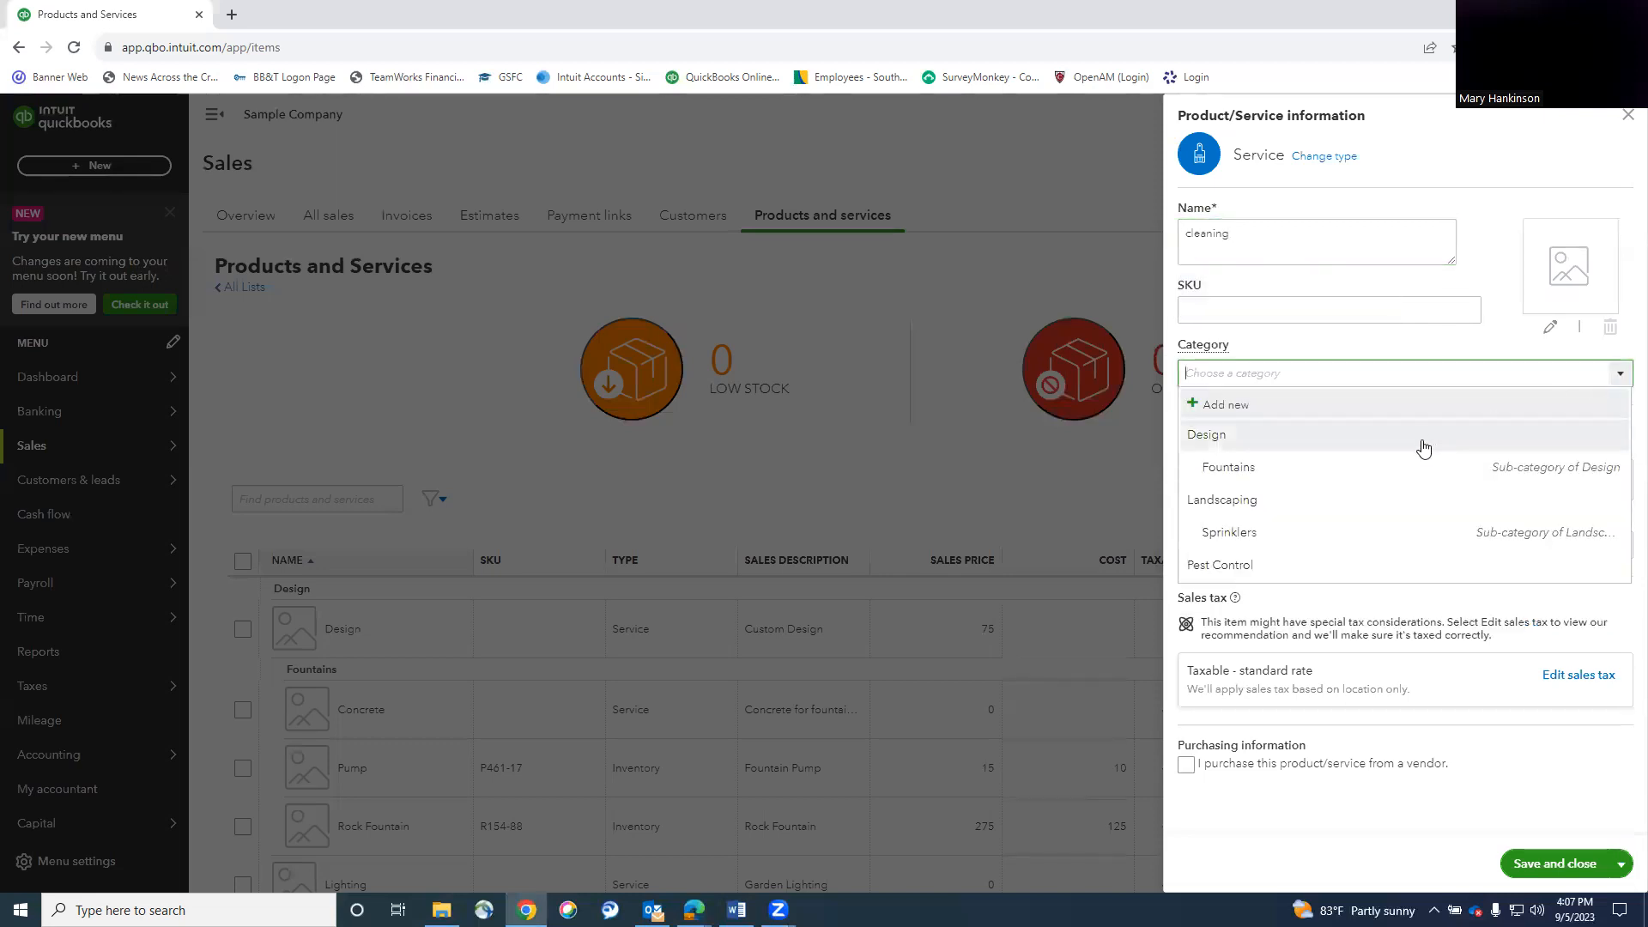
click(1300, 571)
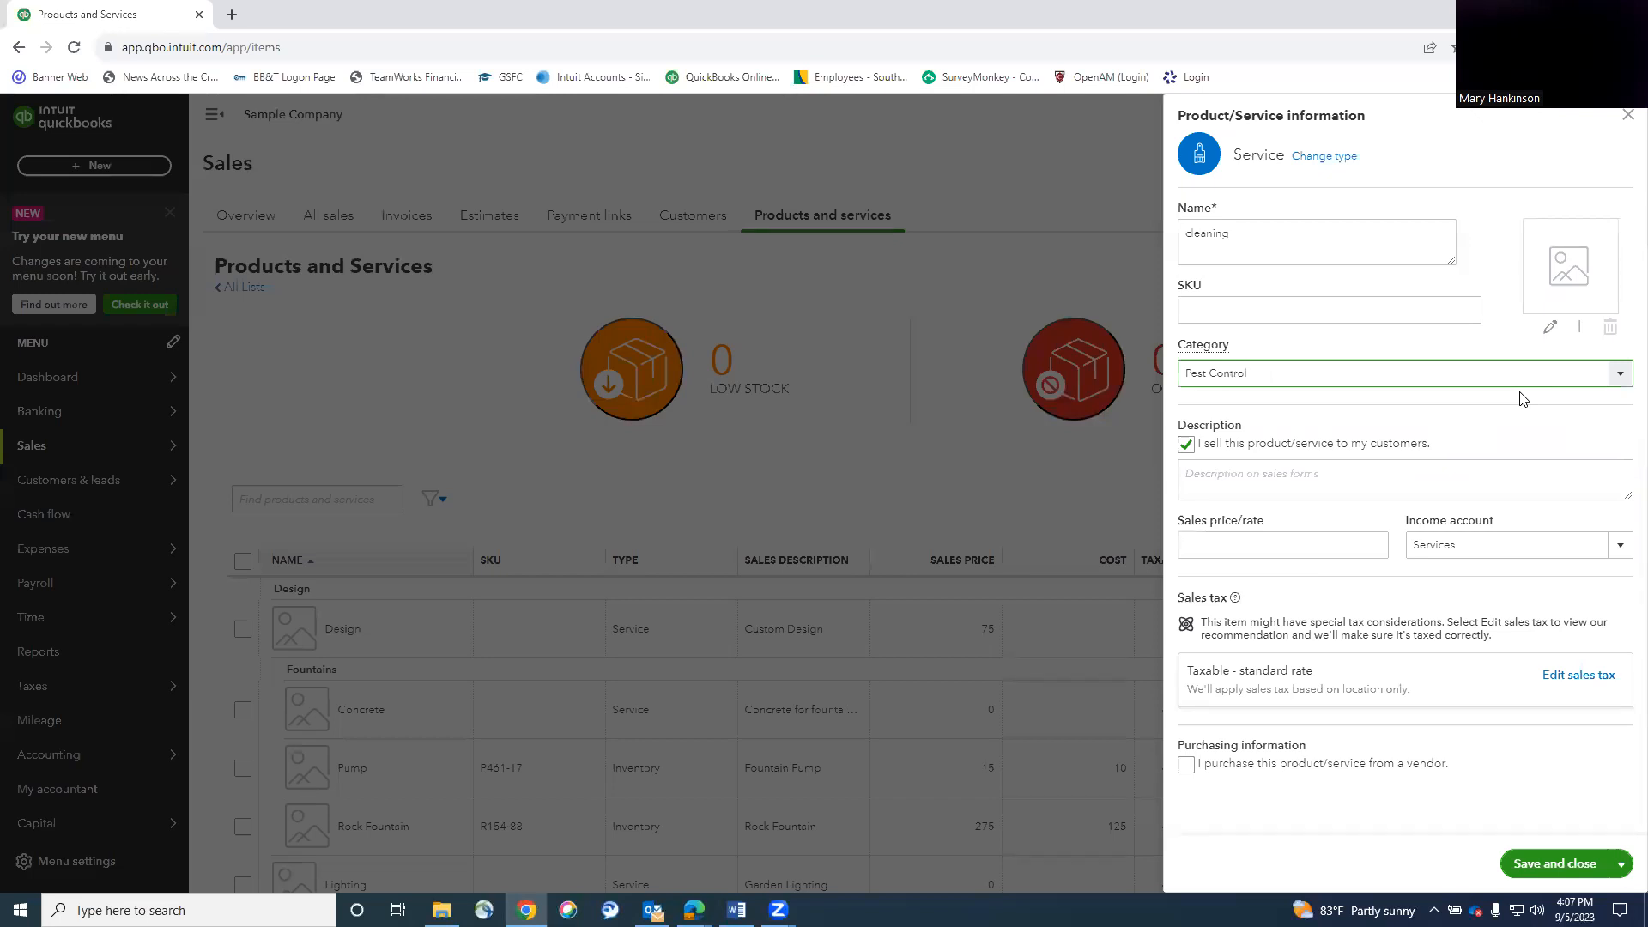
Set the cleaning service's sales price to 500 with Services as income account, and save it while starting another new item.
click(1226, 554)
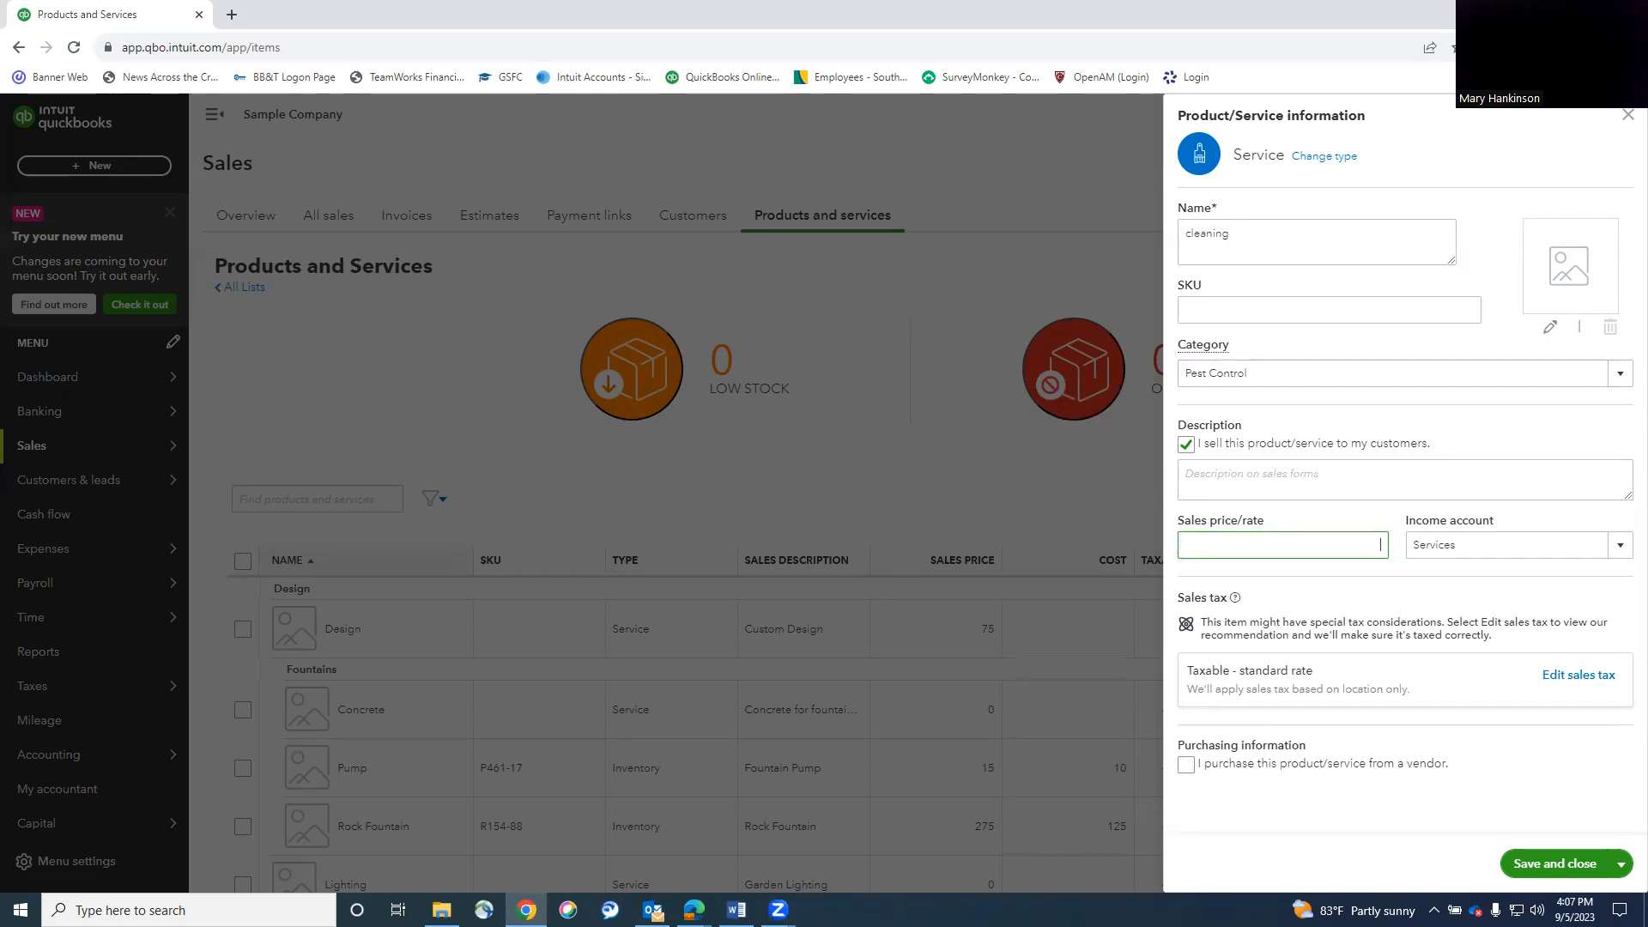
text(500)
click(1620, 547)
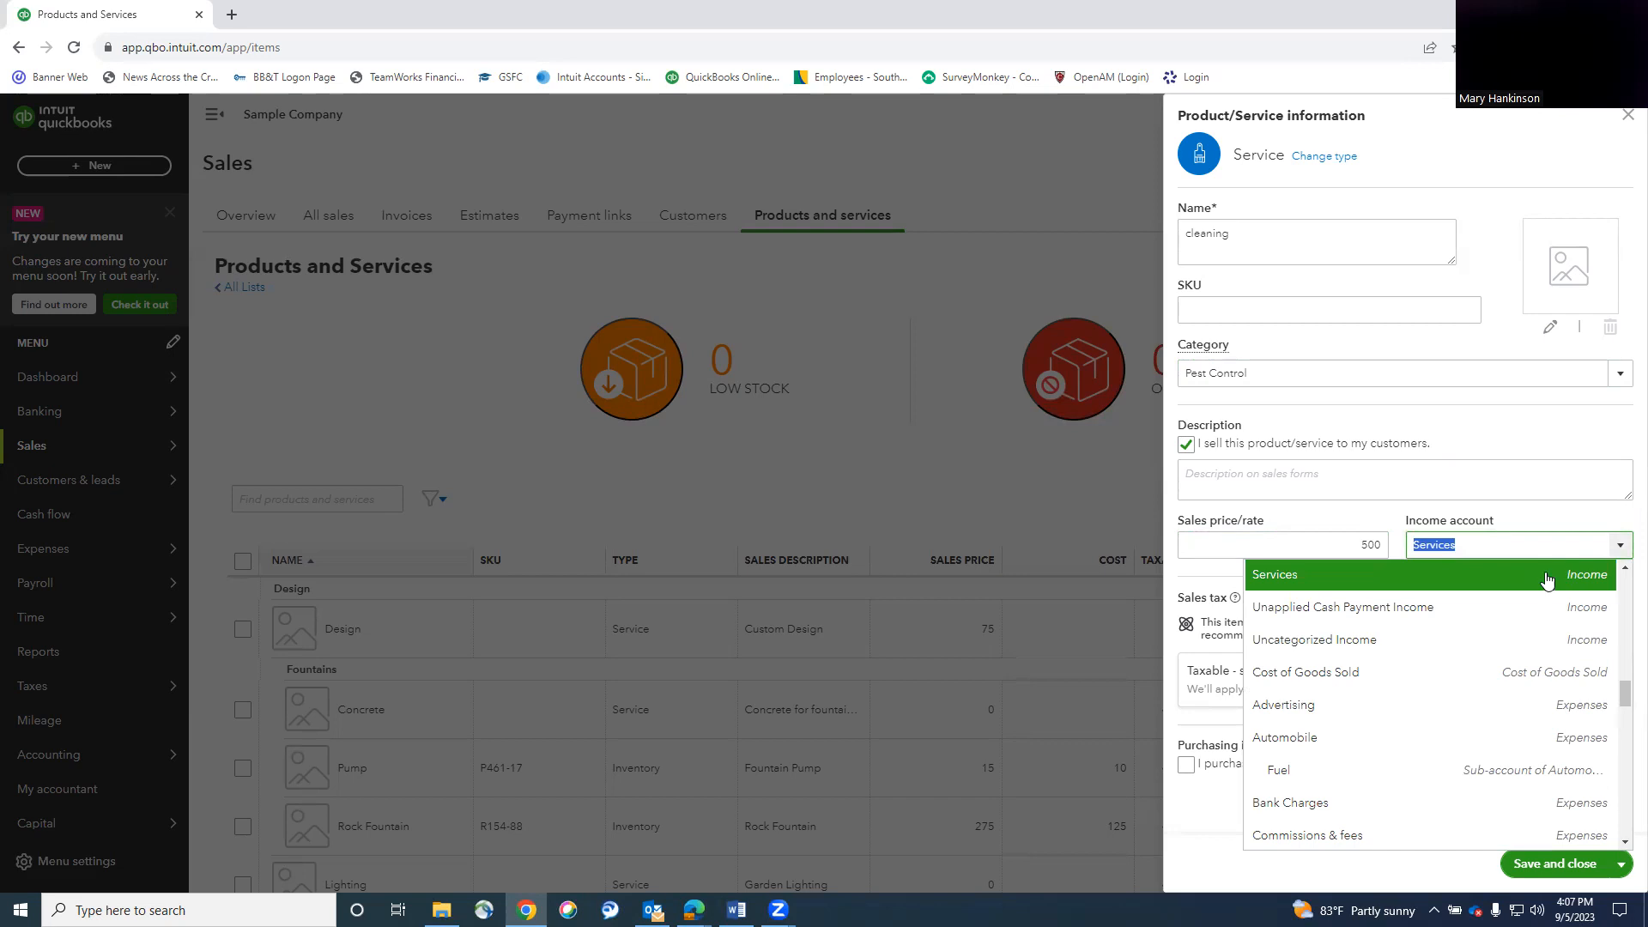
scroll(1538, 591, up, 2)
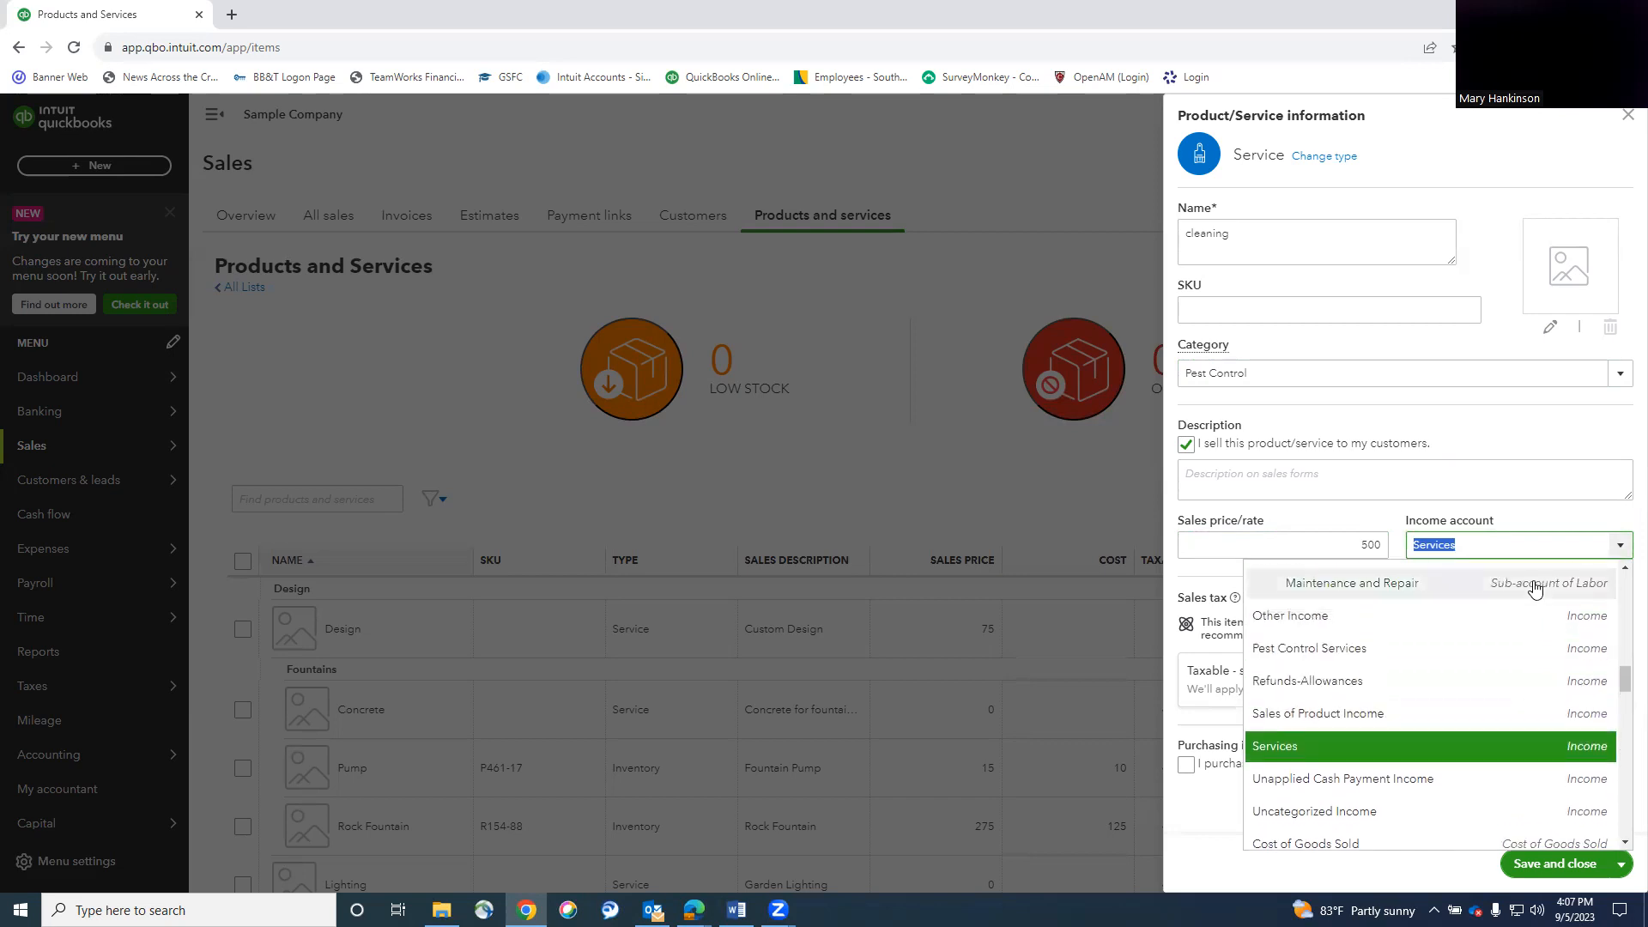
scroll(1534, 584, up, 2)
scroll(1535, 585, down, 4)
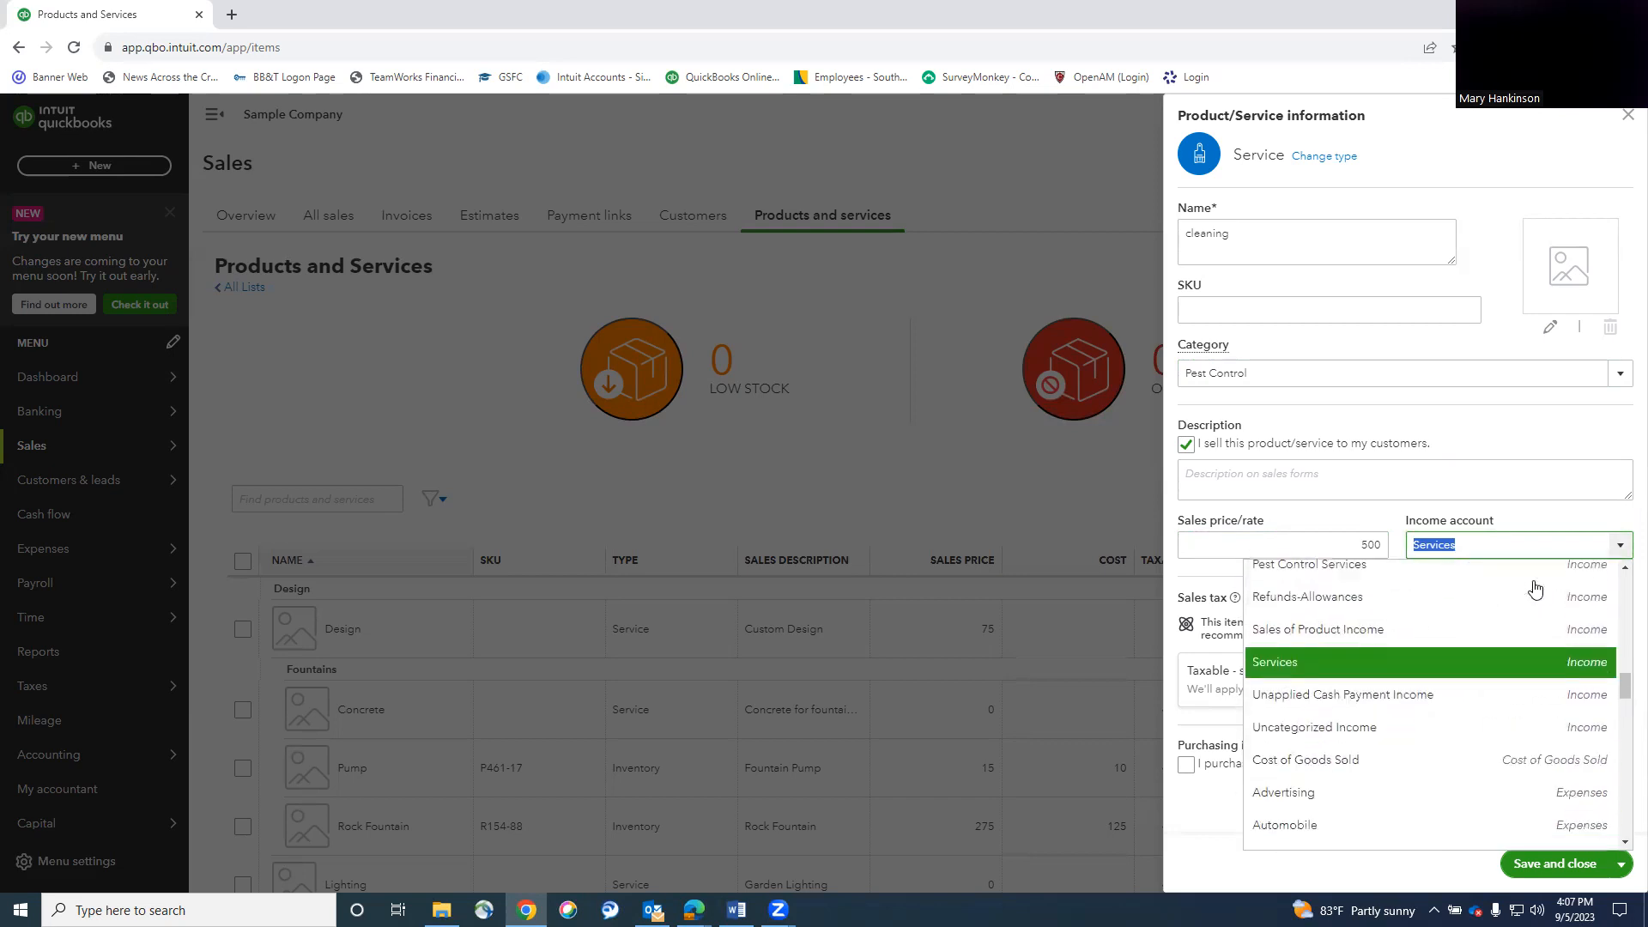
click(1435, 583)
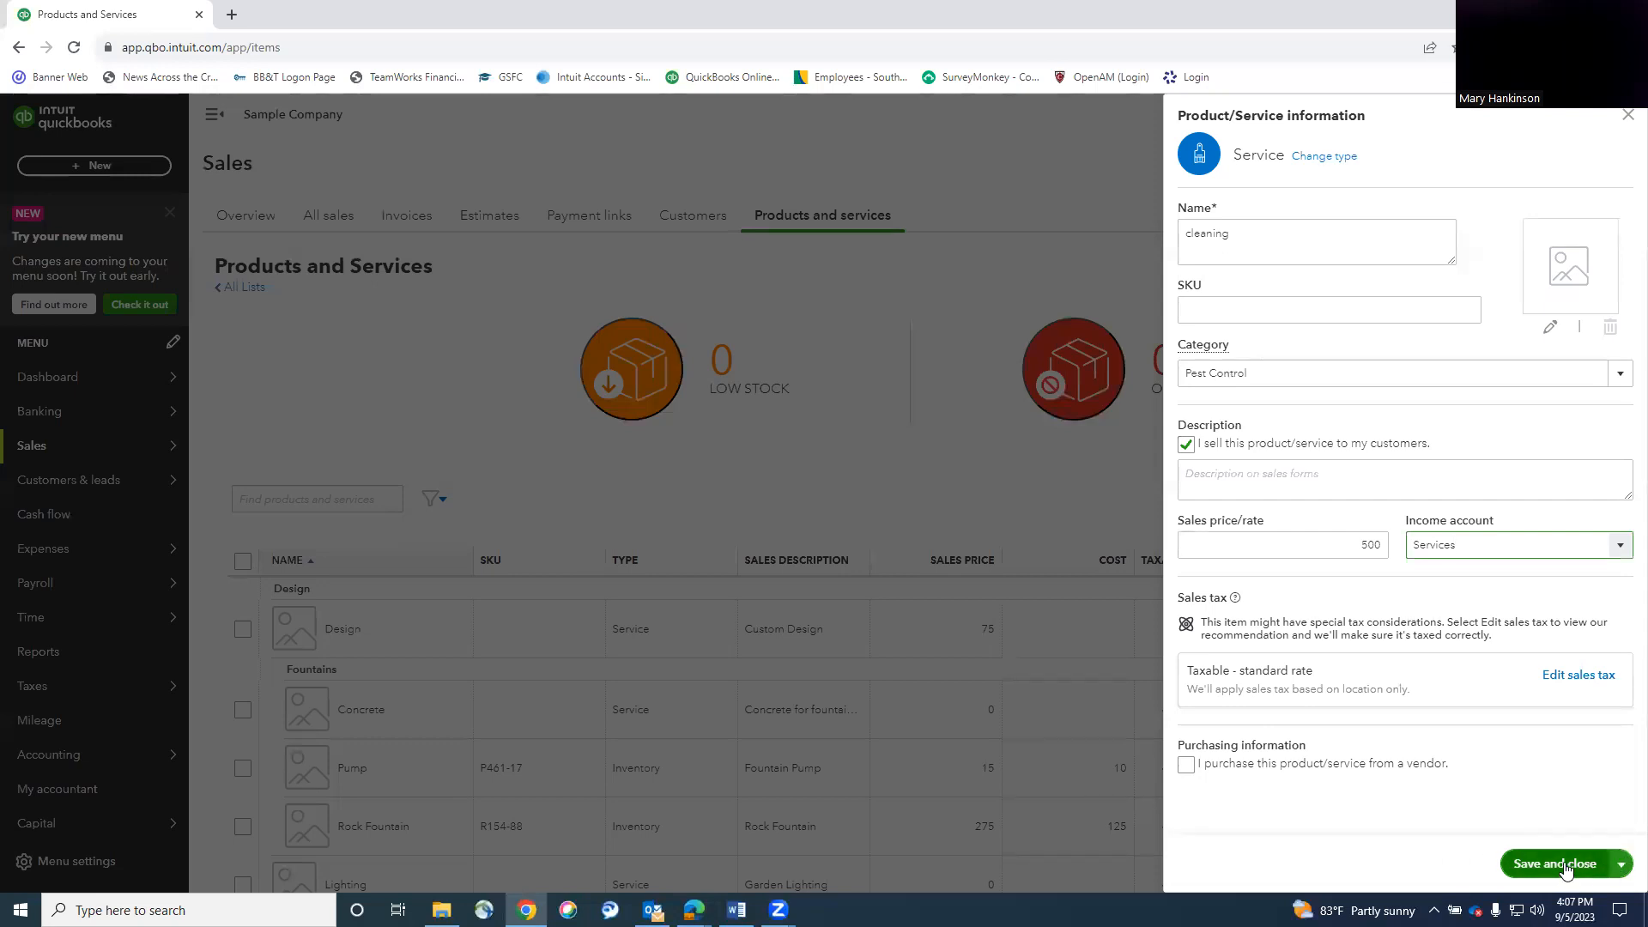
click(1620, 864)
click(1550, 842)
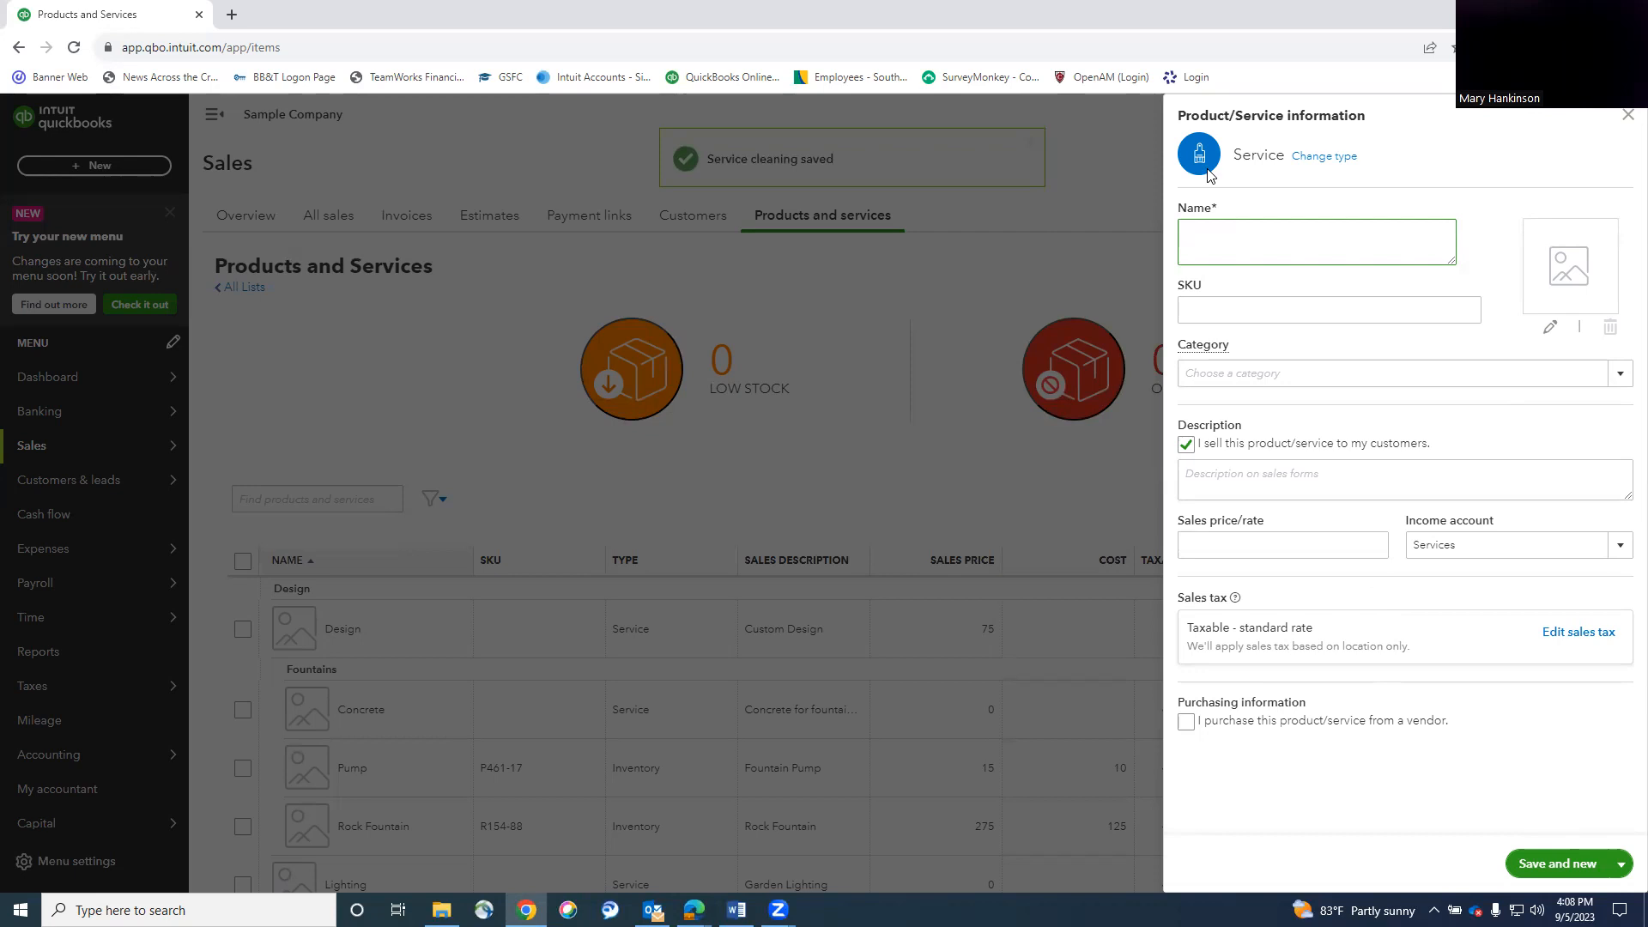
Change the new item's type to Inventory, name it "Tige 25 zx" and assign it to the Fountains sub-category of Design.
click(1333, 160)
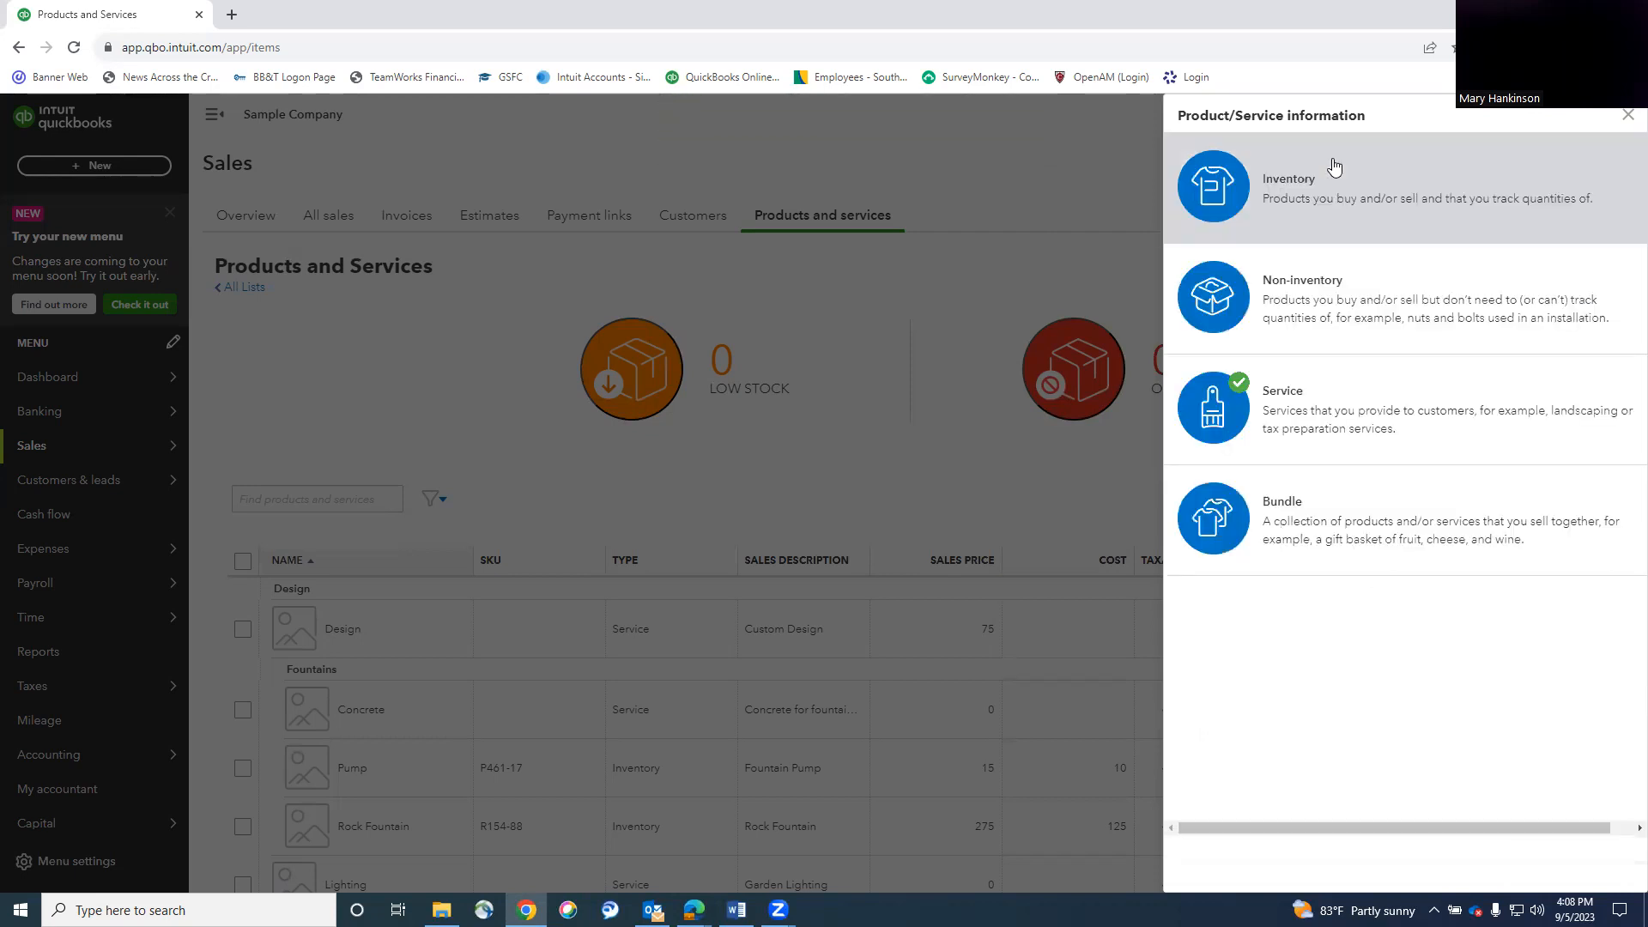
click(1305, 196)
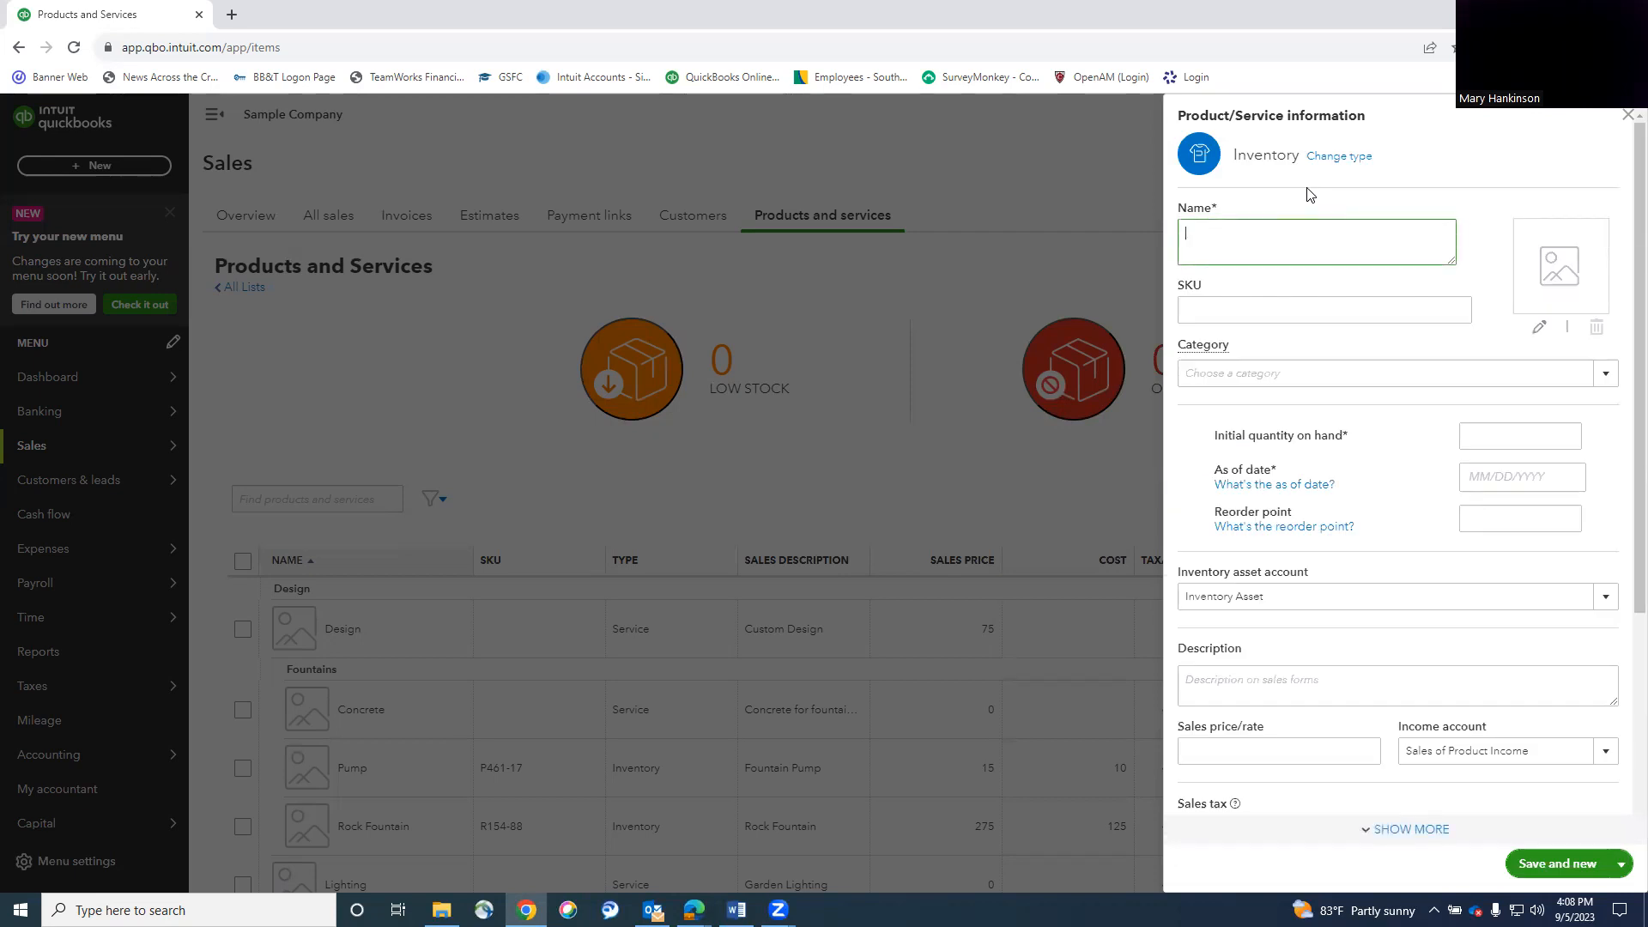
text(Tige 25 zx)
click(1271, 373)
click(1599, 387)
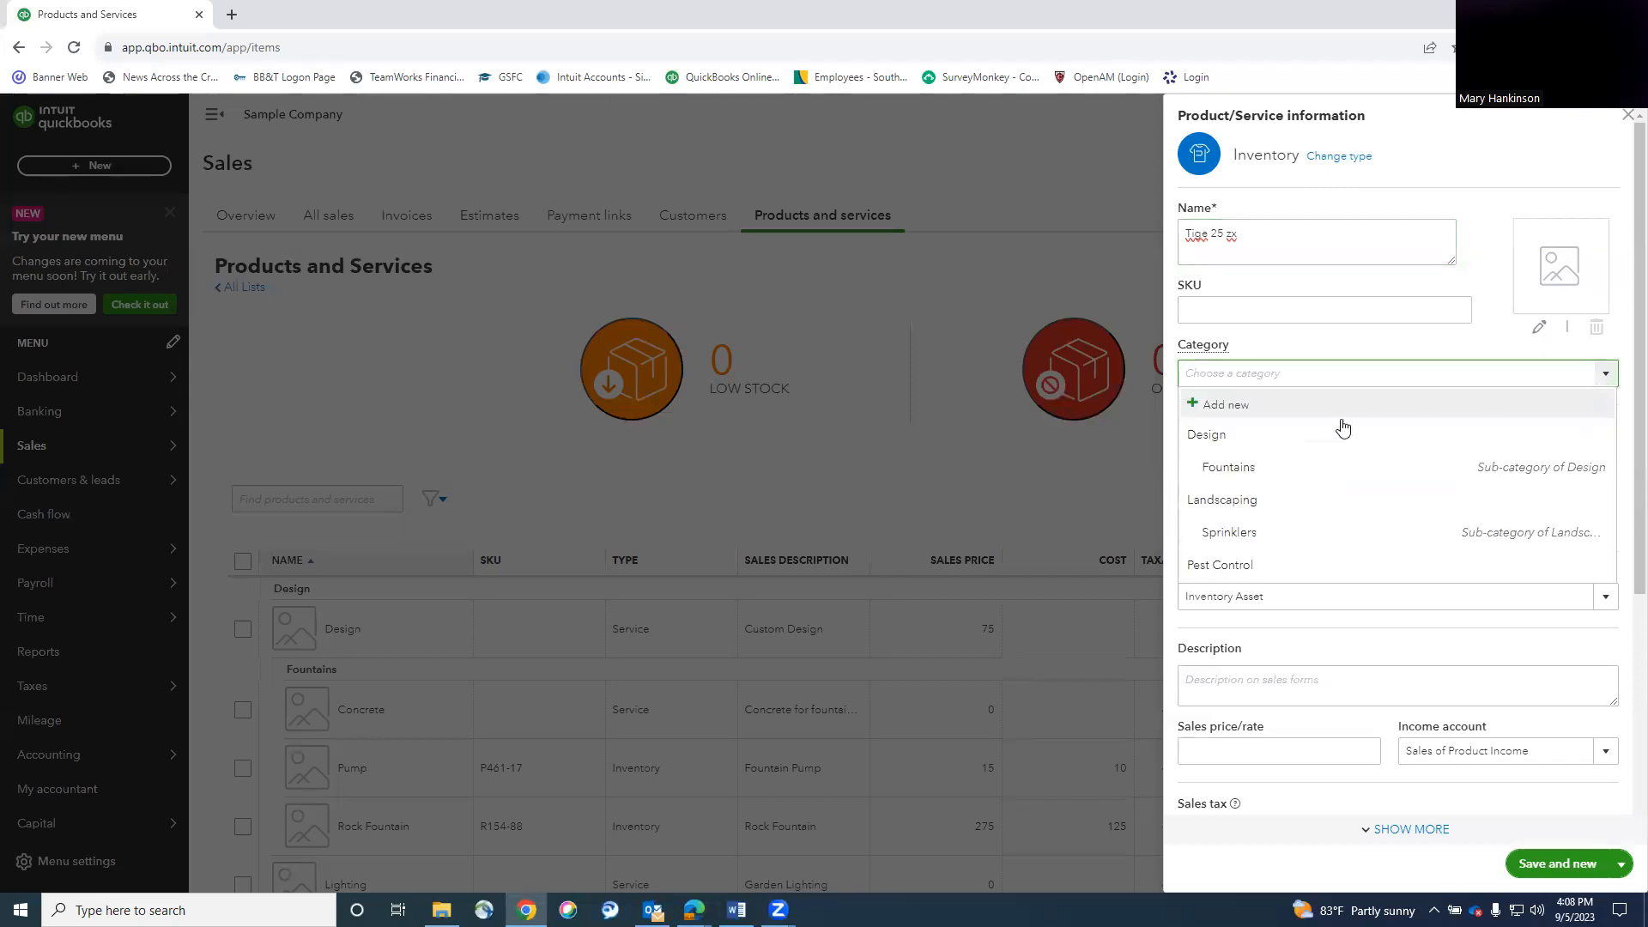
click(1262, 467)
click(1258, 245)
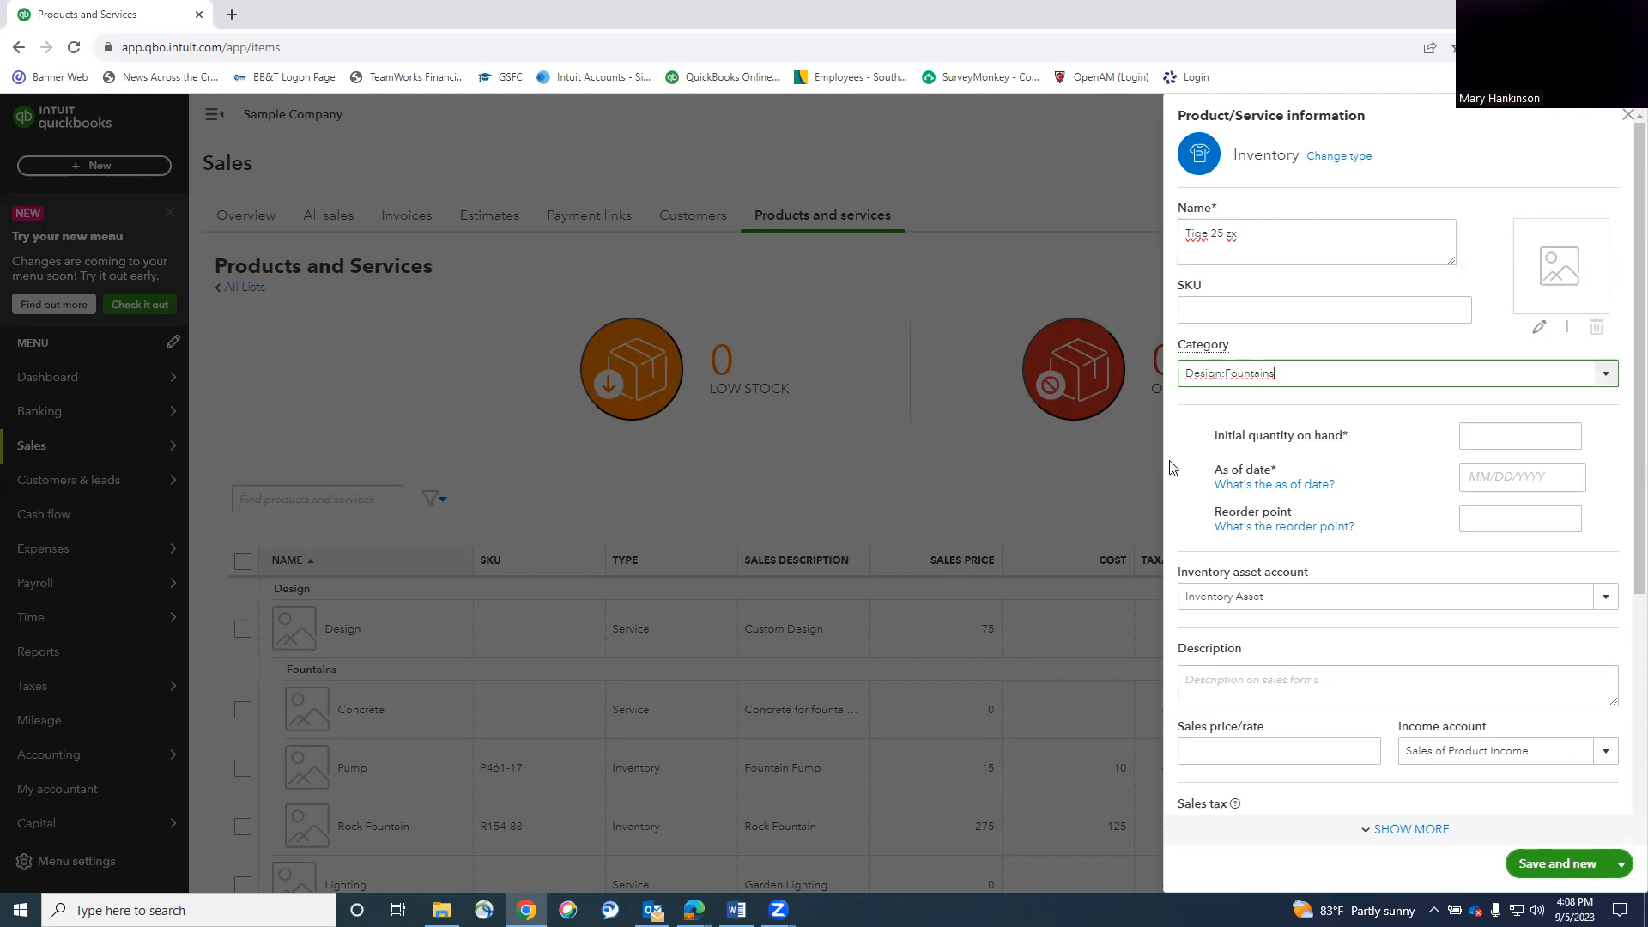
Set the inventory item's initial quantity on hand to 0 and its as-of date to 09/05/2023.
click(1508, 440)
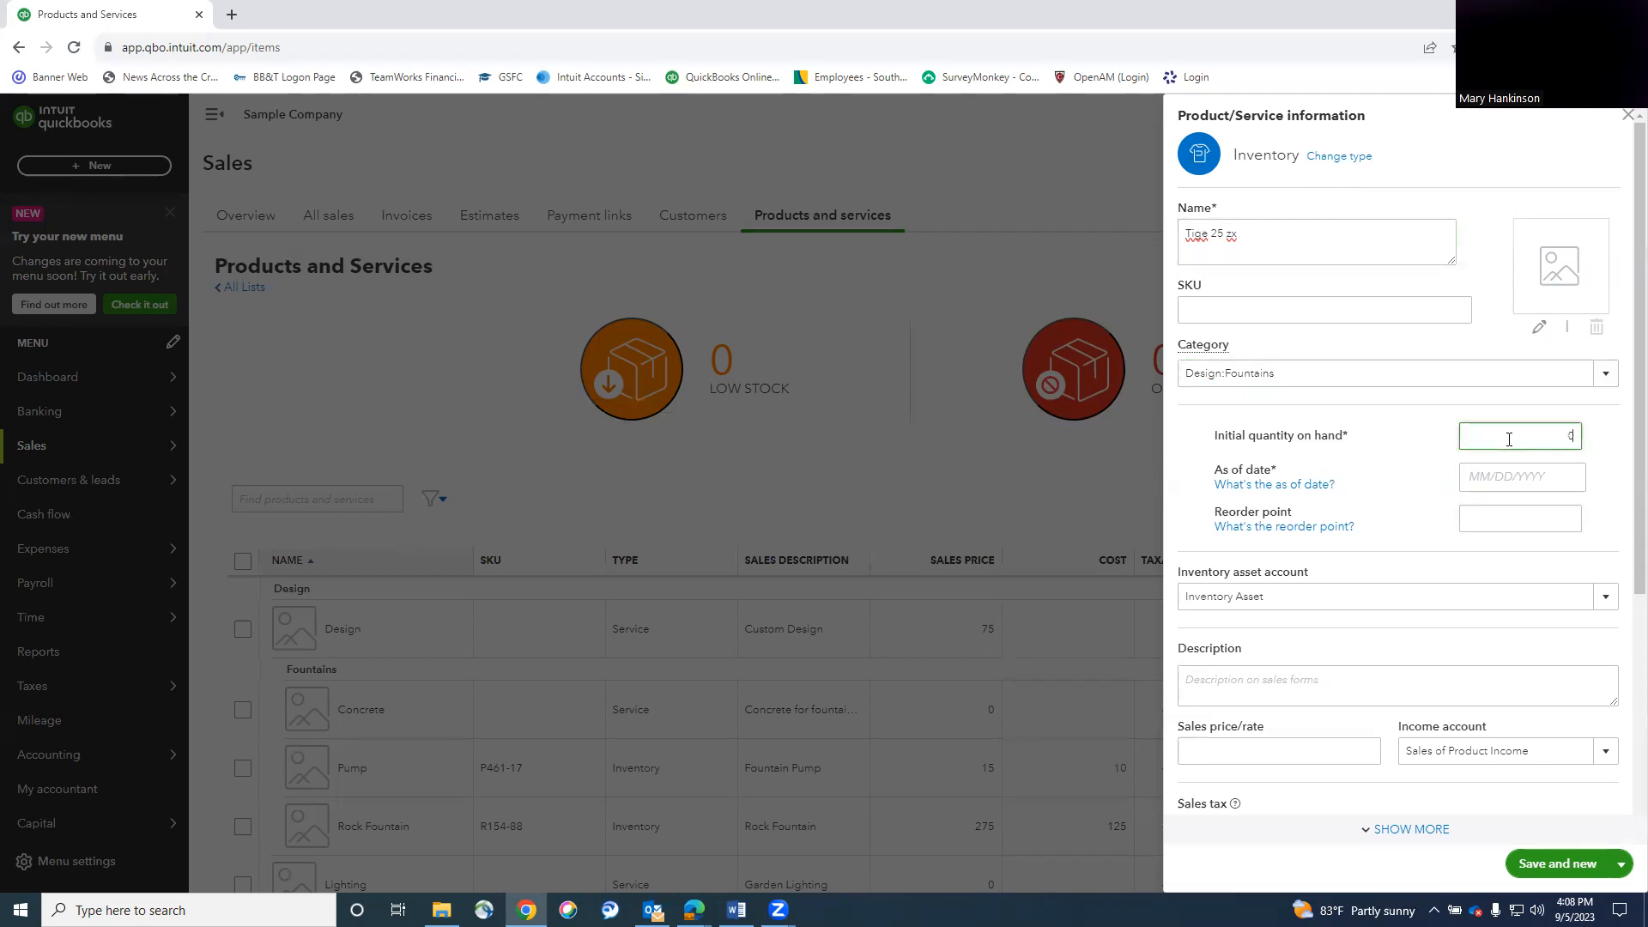
click(1530, 479)
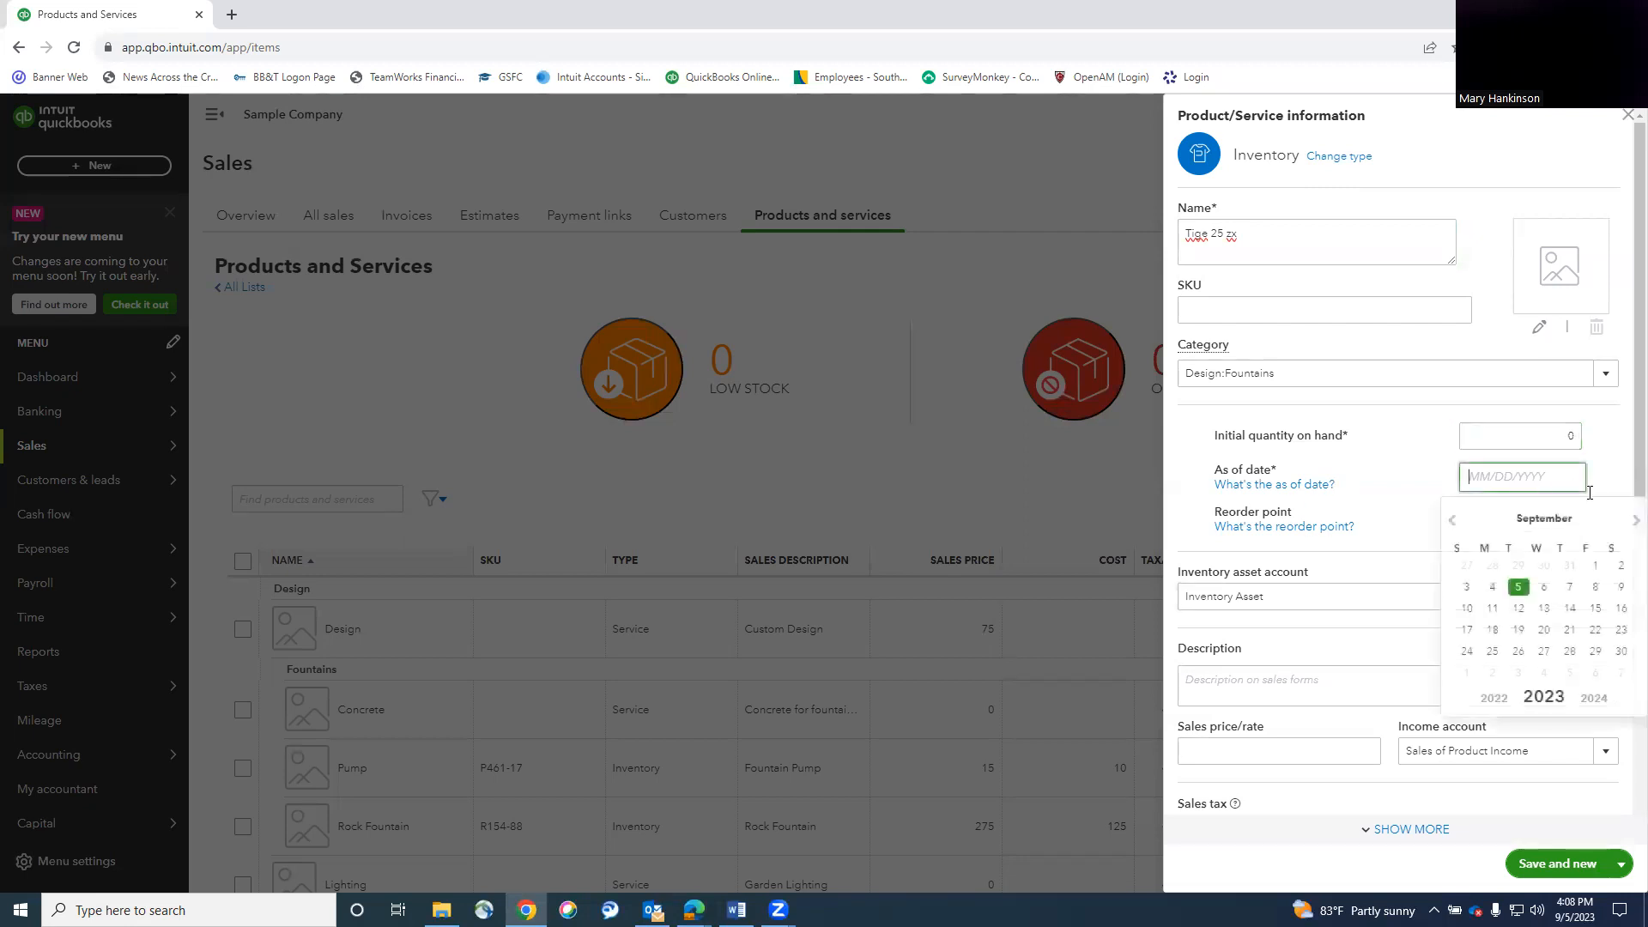
click(1514, 592)
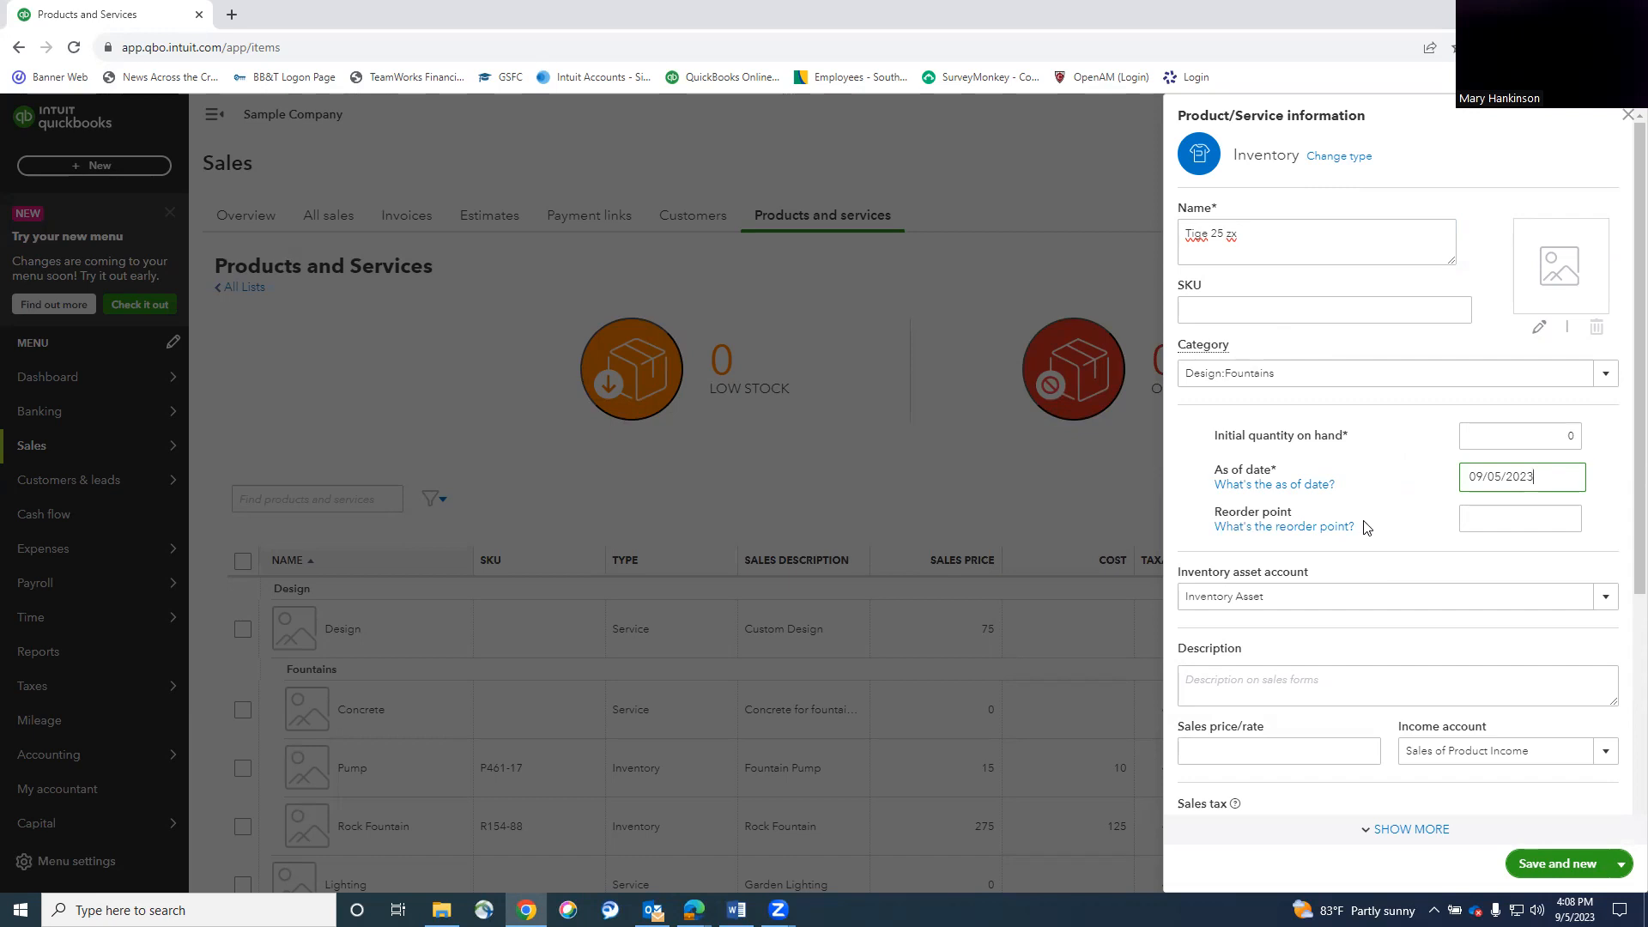
Set the inventory item's sales price to 2,250 and its income account to Sales of Product Income.
scroll(1369, 513, down, 1)
scroll(1365, 513, down, 3)
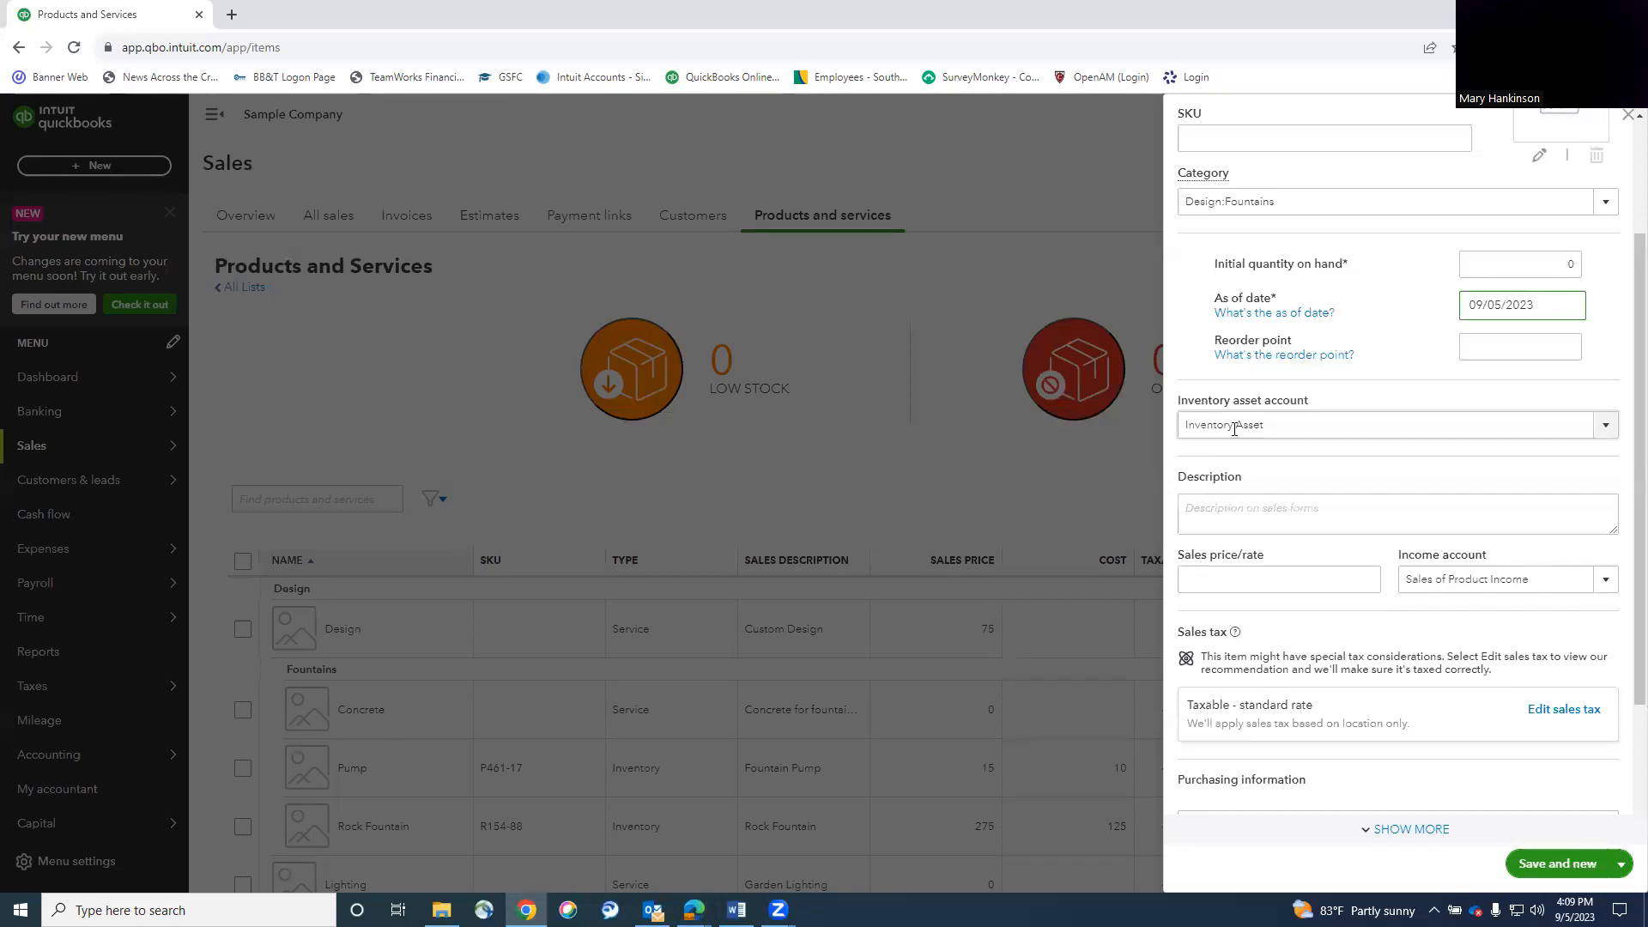
click(1260, 516)
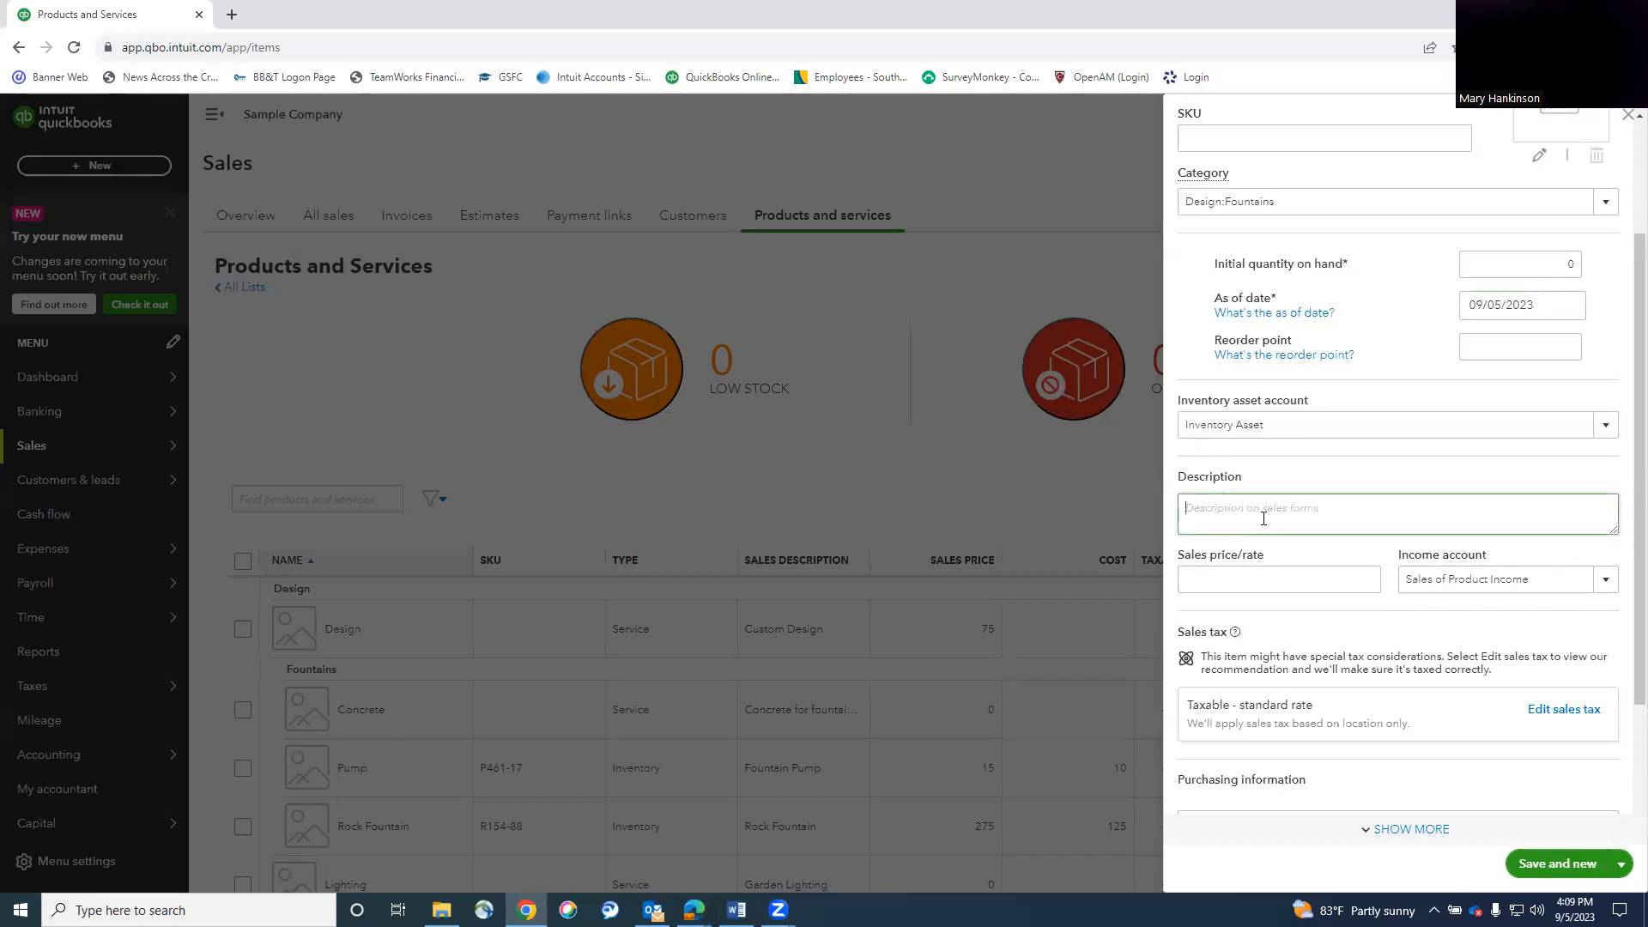
click(1292, 579)
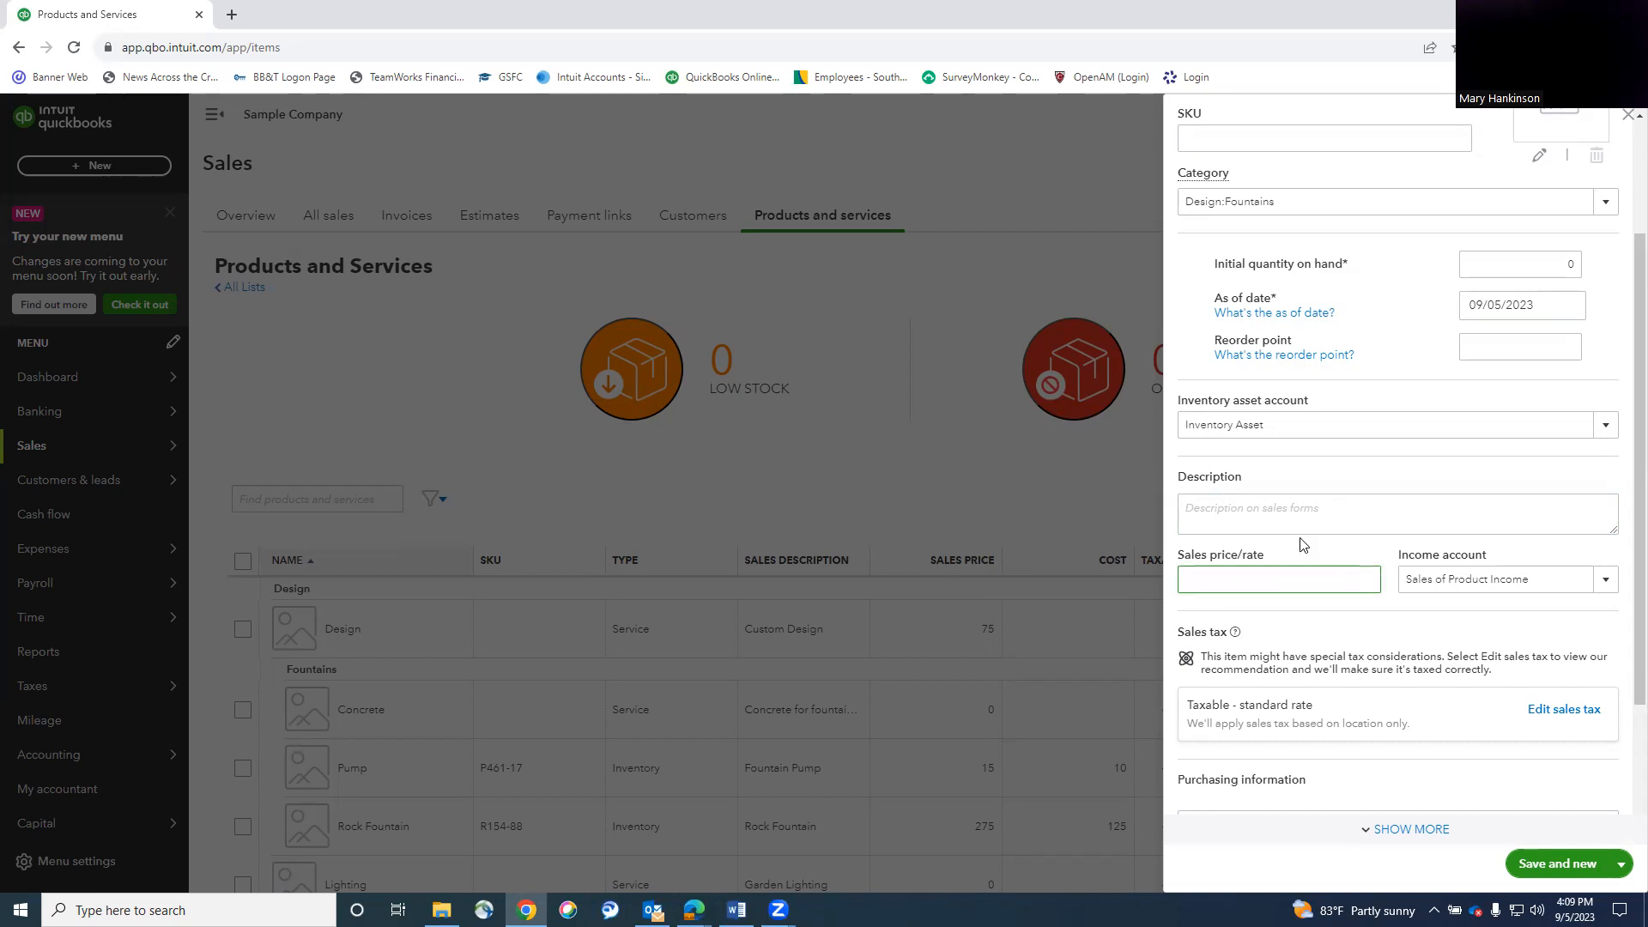
text(2250)
click(1603, 584)
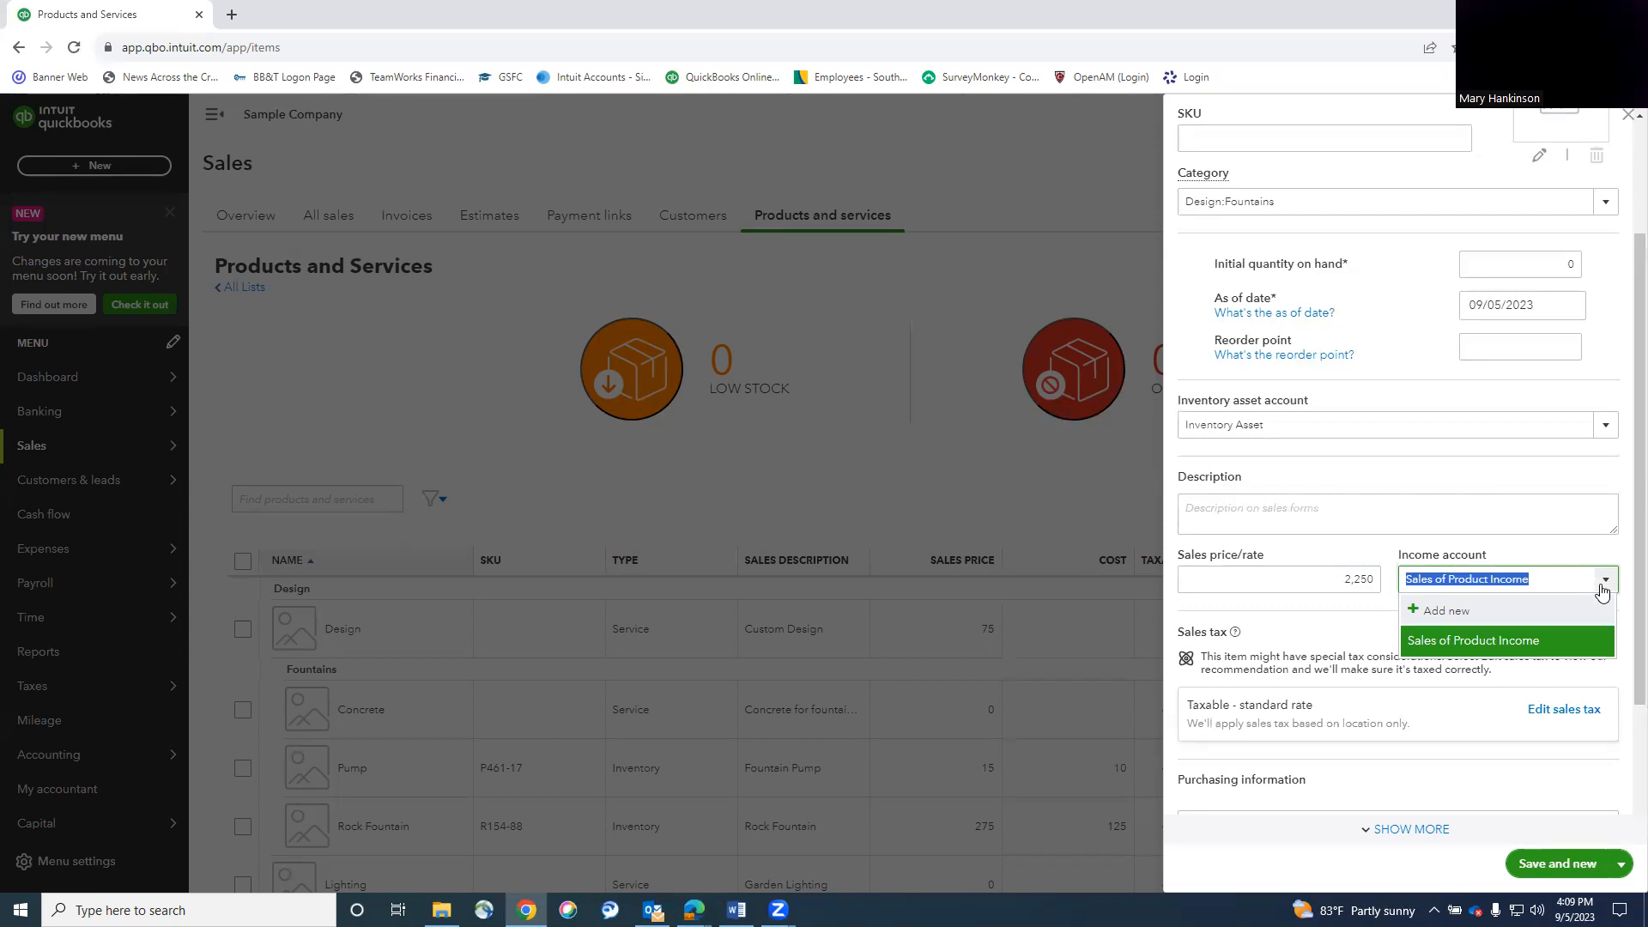
click(1484, 642)
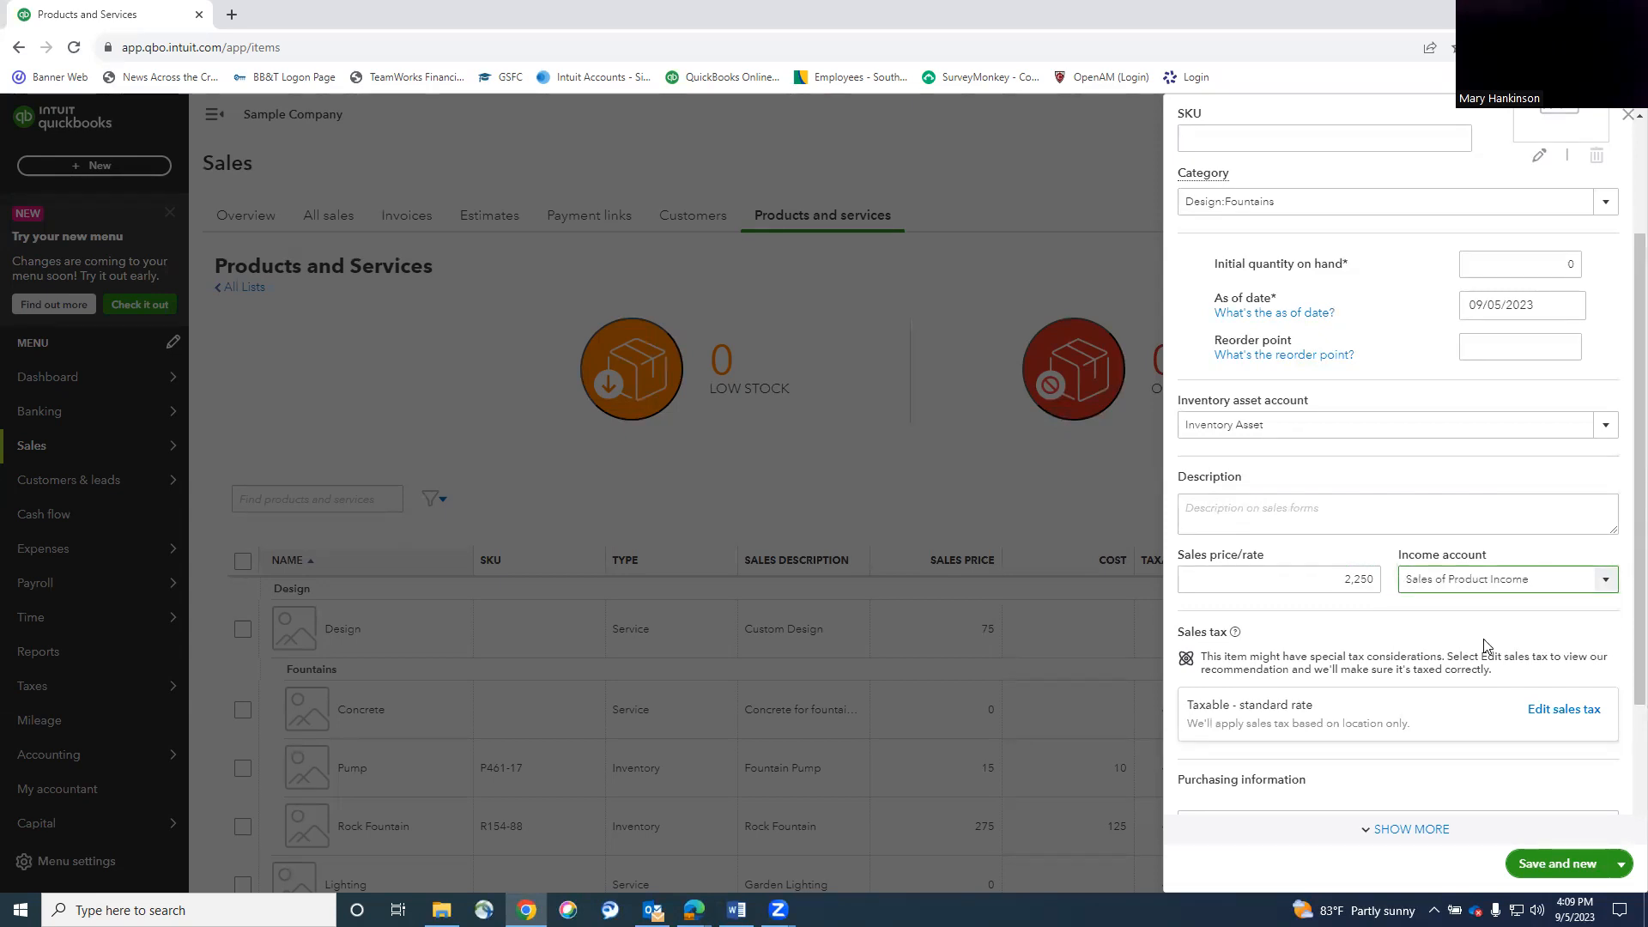
Set the inventory item's purchase cost to 1,800.
scroll(1484, 646, down, 3)
click(1231, 715)
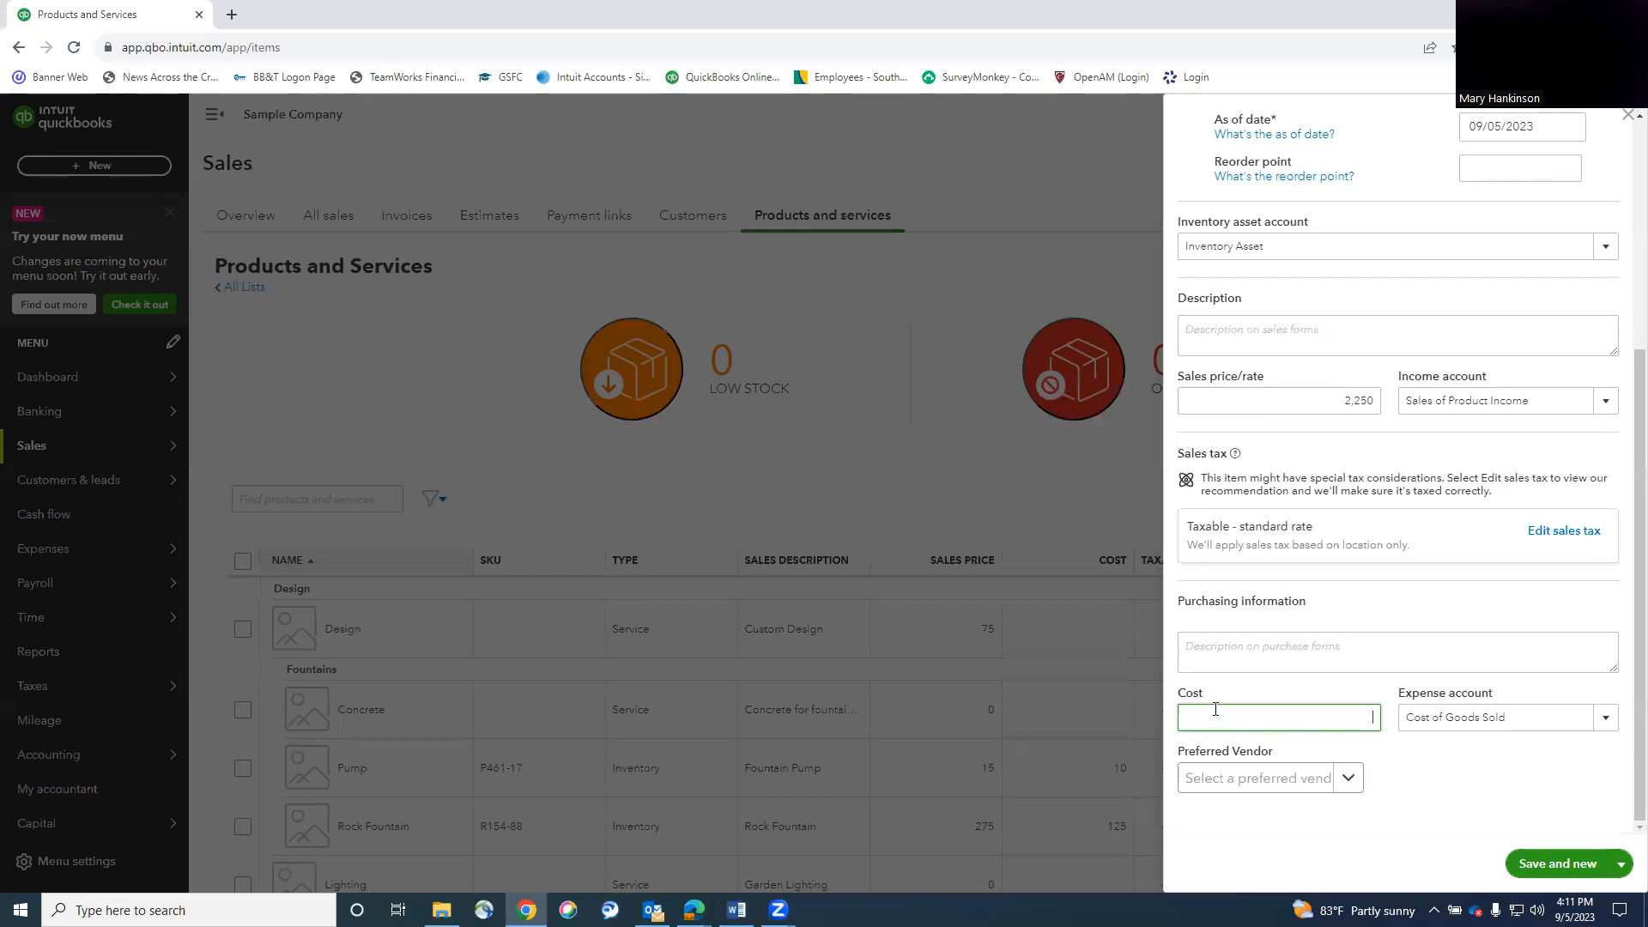
text(800)
click(1416, 794)
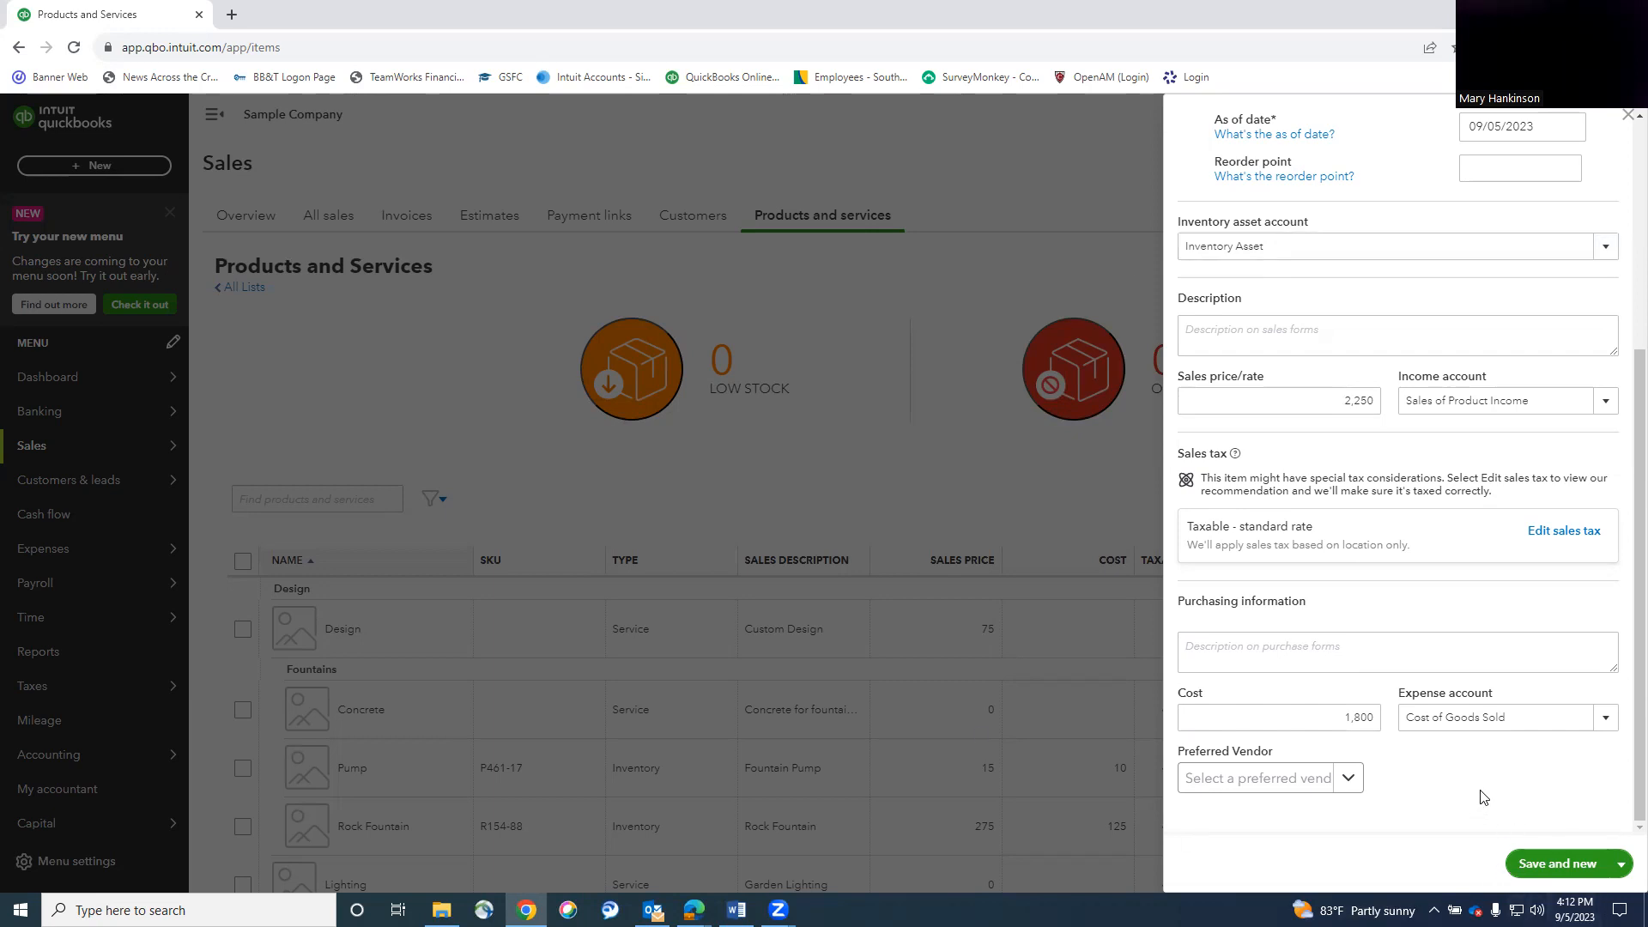
Save the new inventory item and close its form.
click(1621, 865)
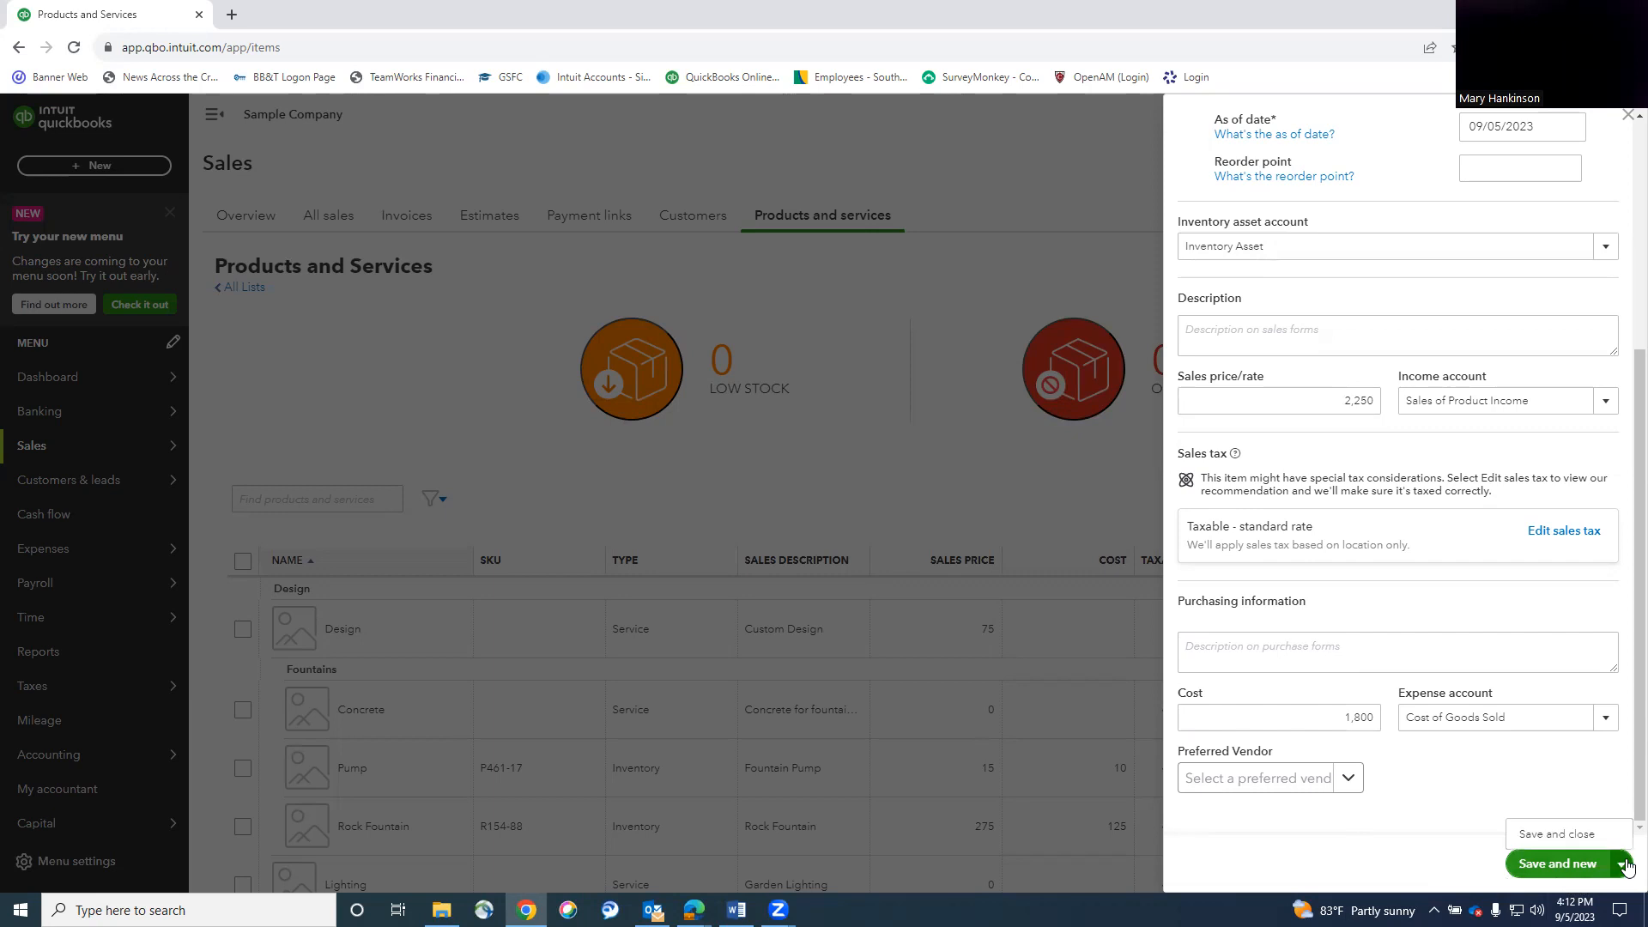
click(1553, 833)
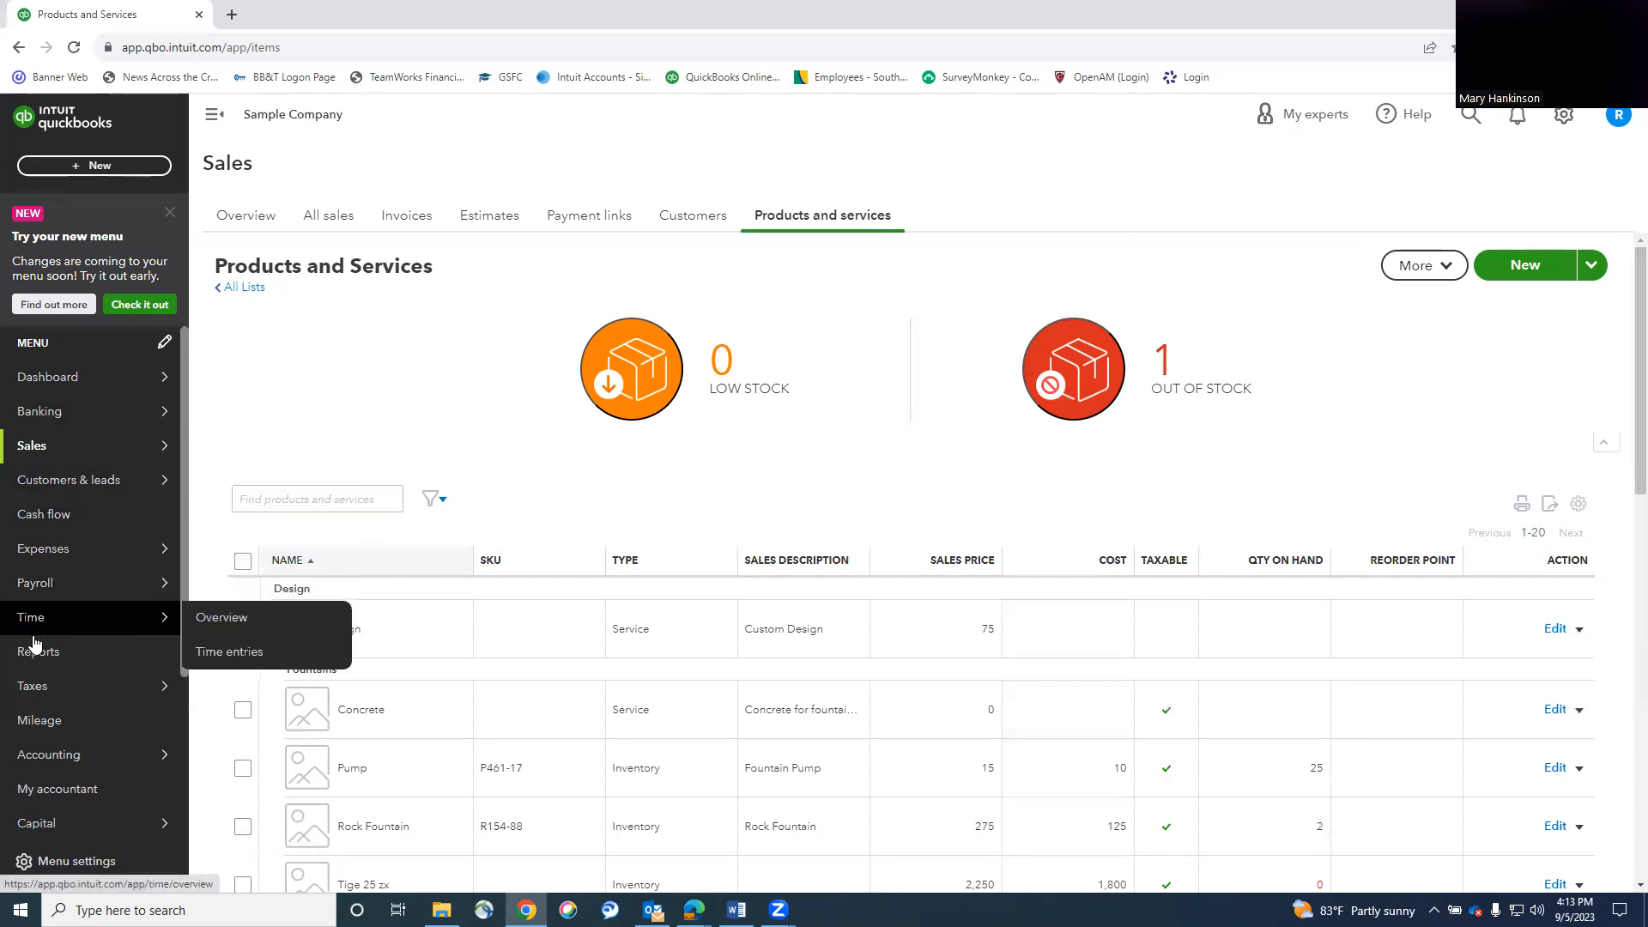
Open the Customers list in the Sales section and dismiss the menu feedback prompt.
mouse_move(77, 444)
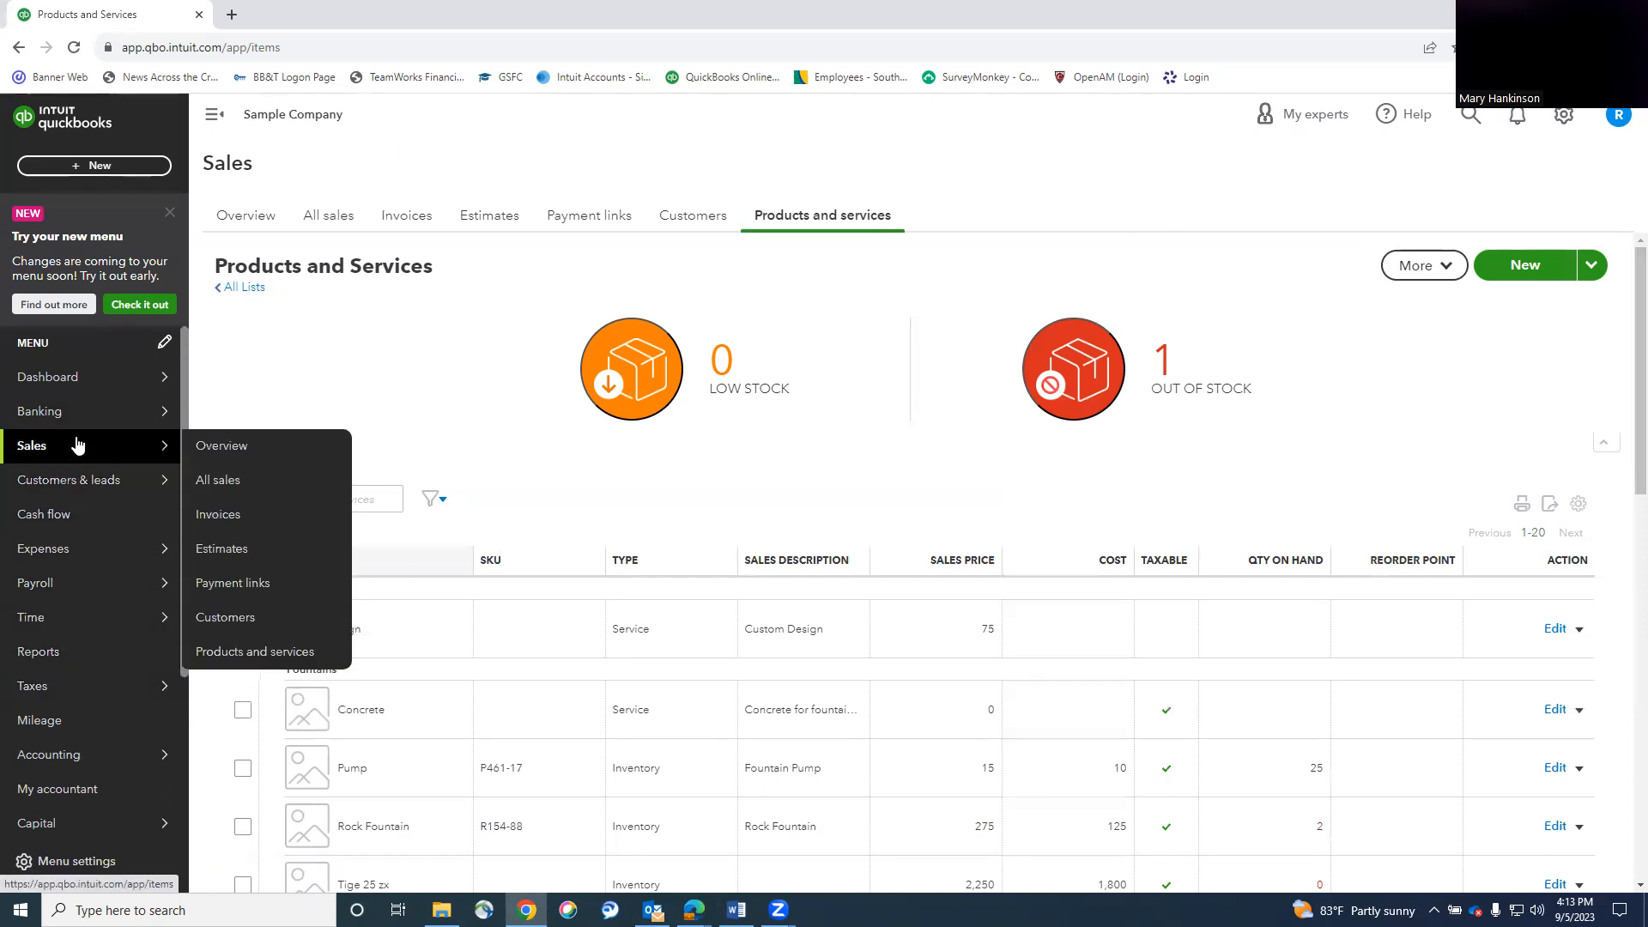
mouse_move(131, 477)
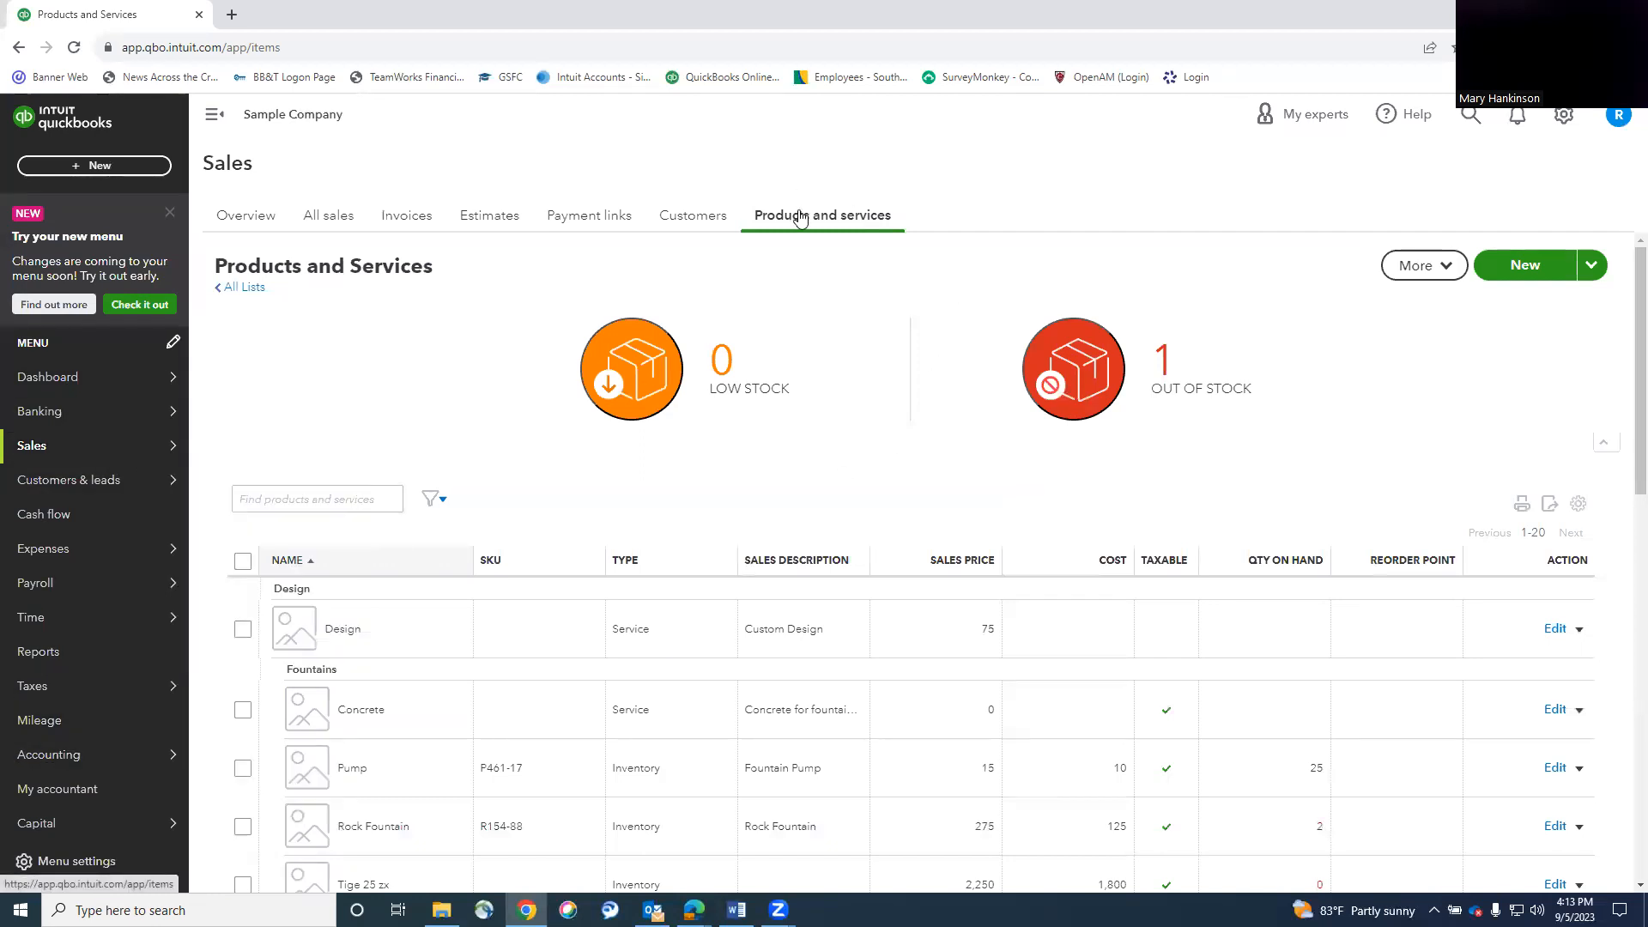
mouse_move(6, 453)
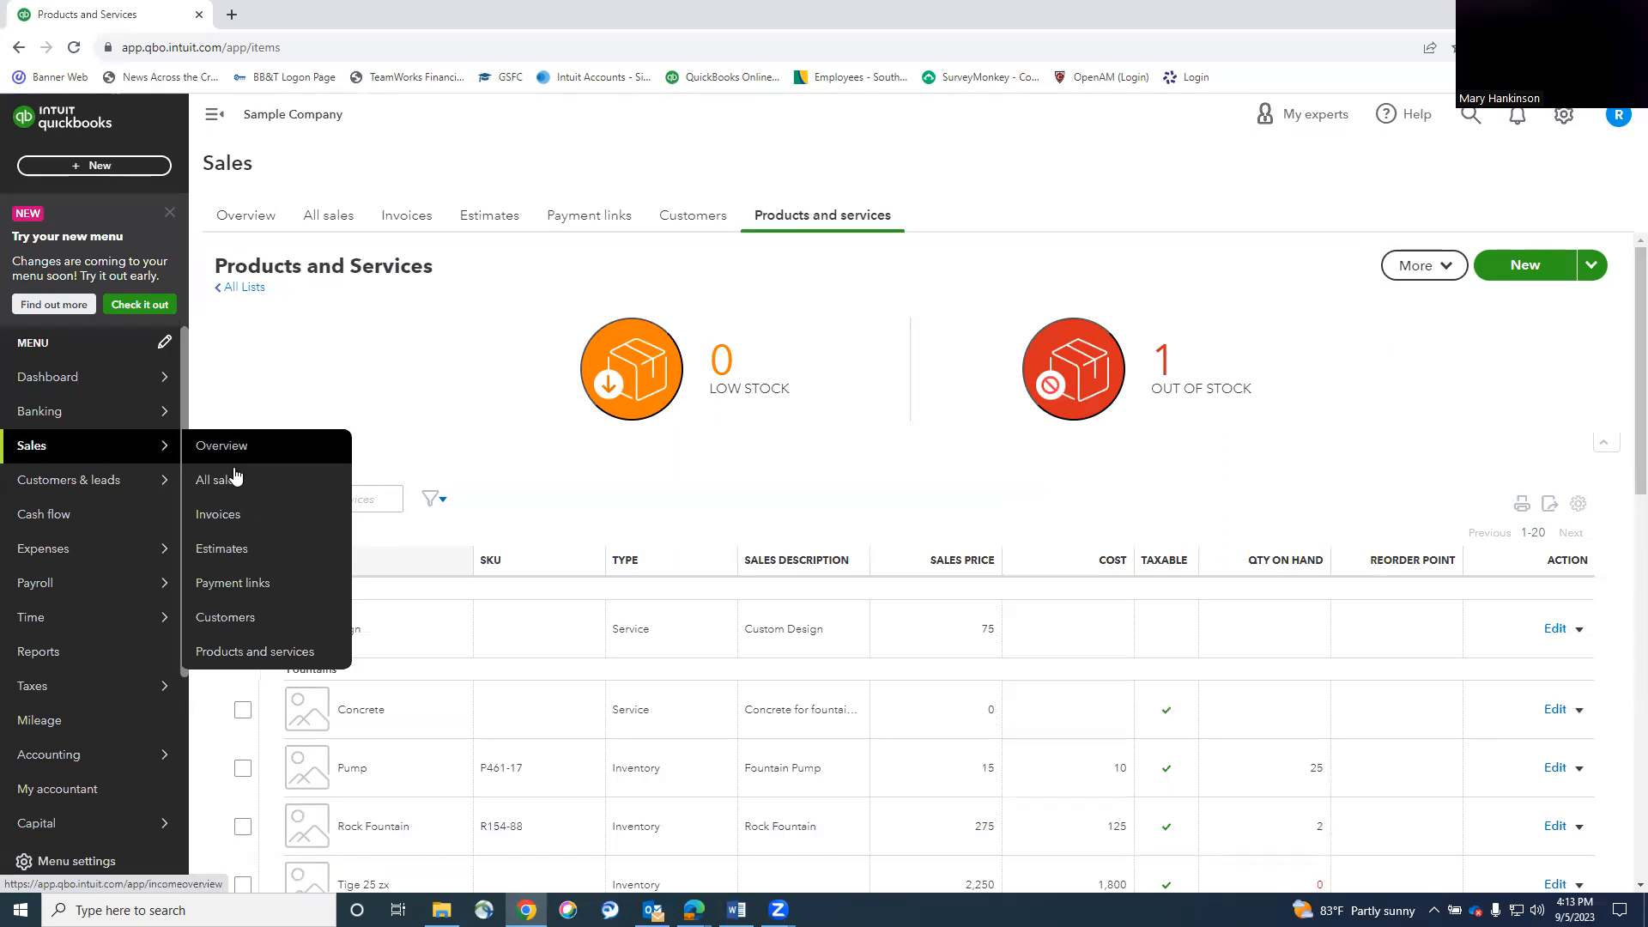
click(699, 225)
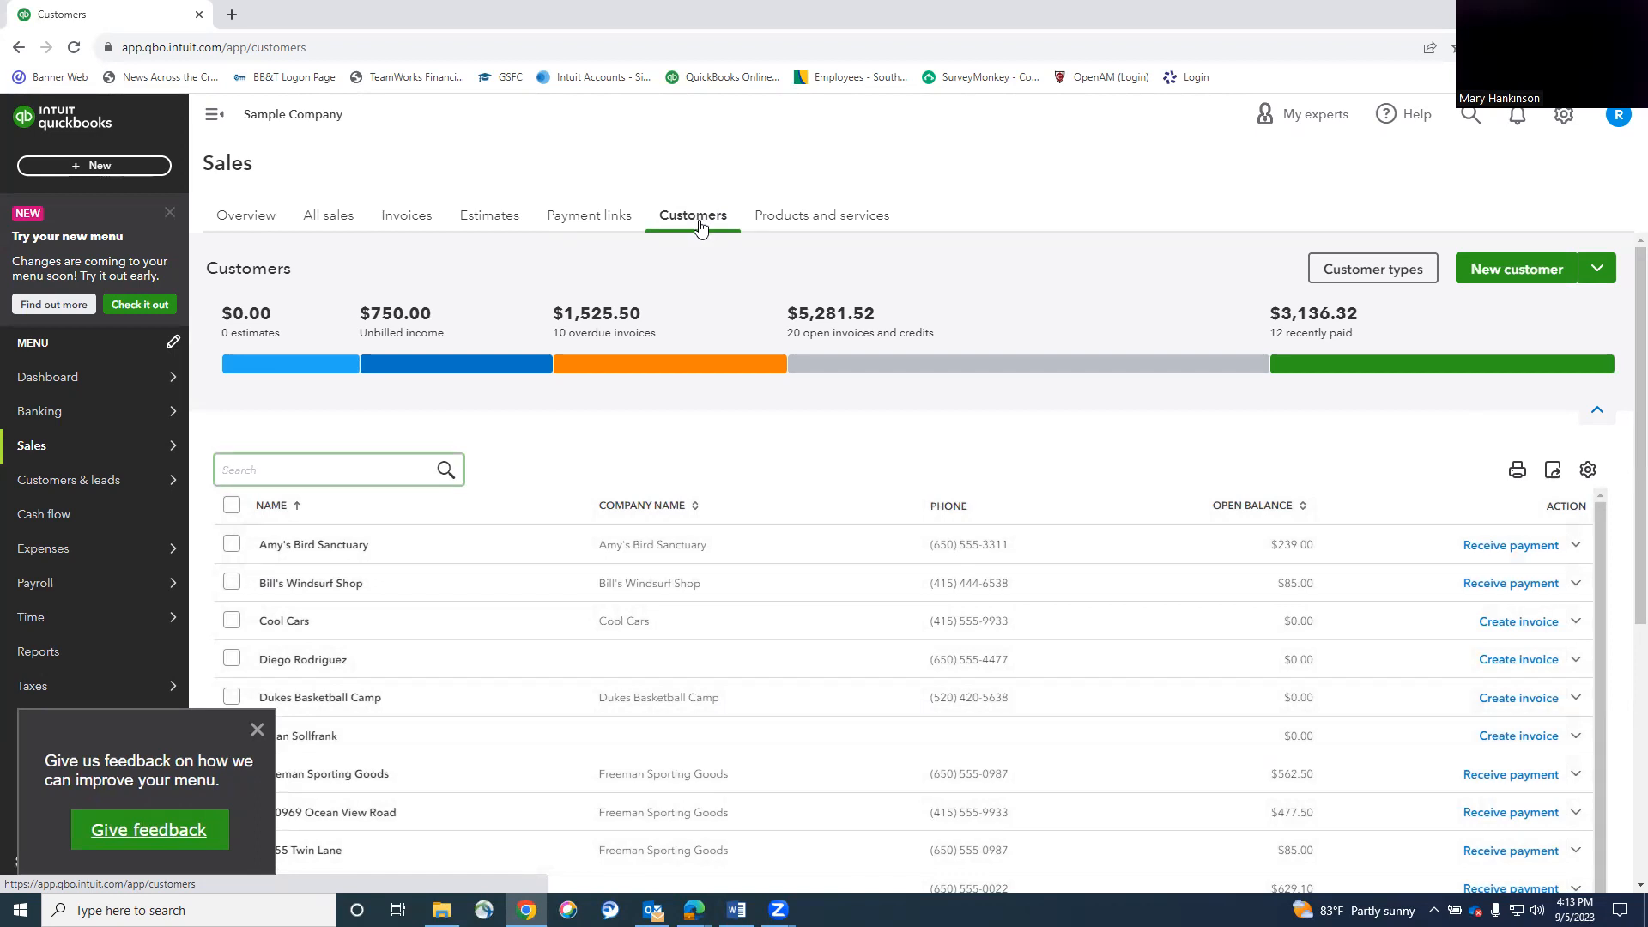
click(257, 732)
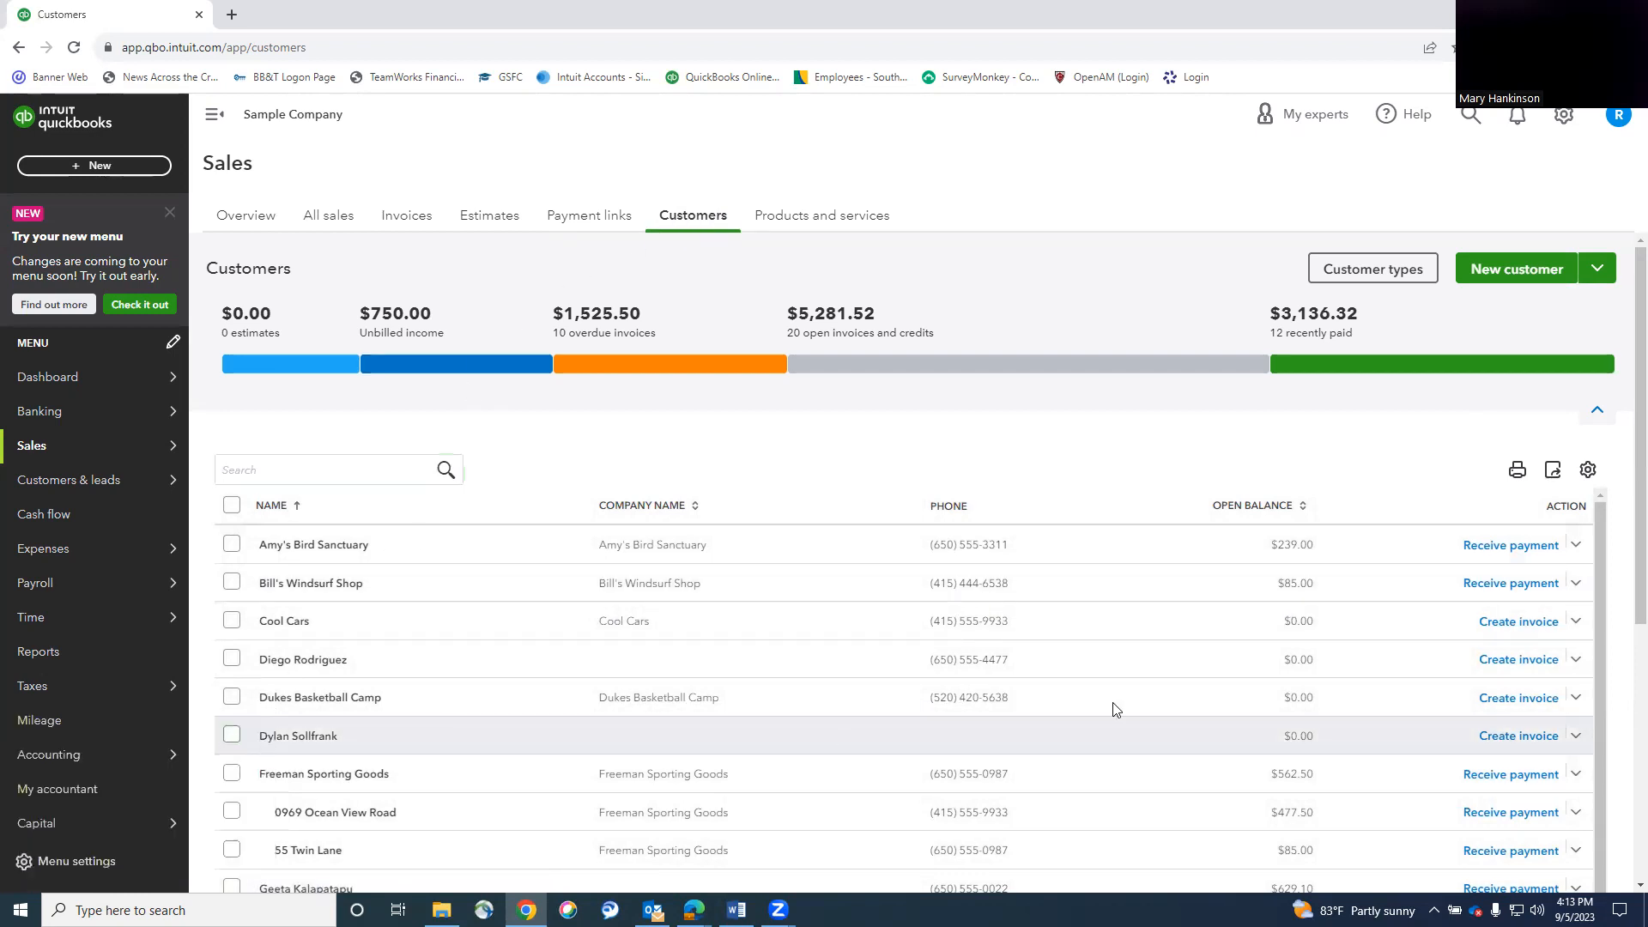
Start a new customer record and enter the contact's first and last name.
click(1491, 270)
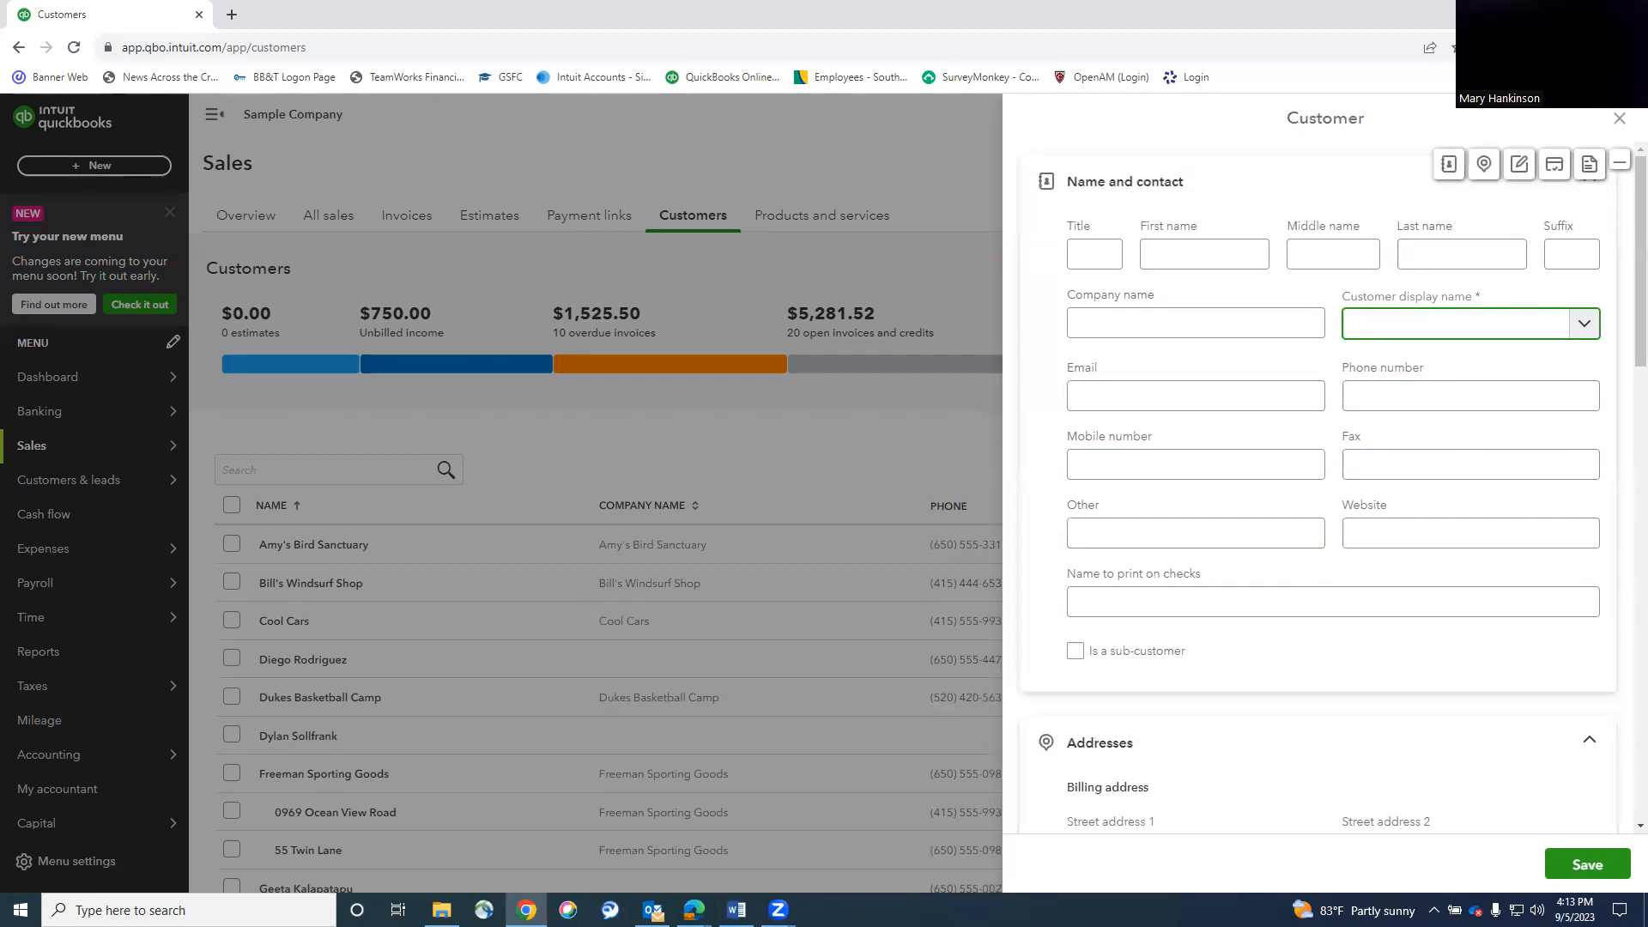
click(1188, 254)
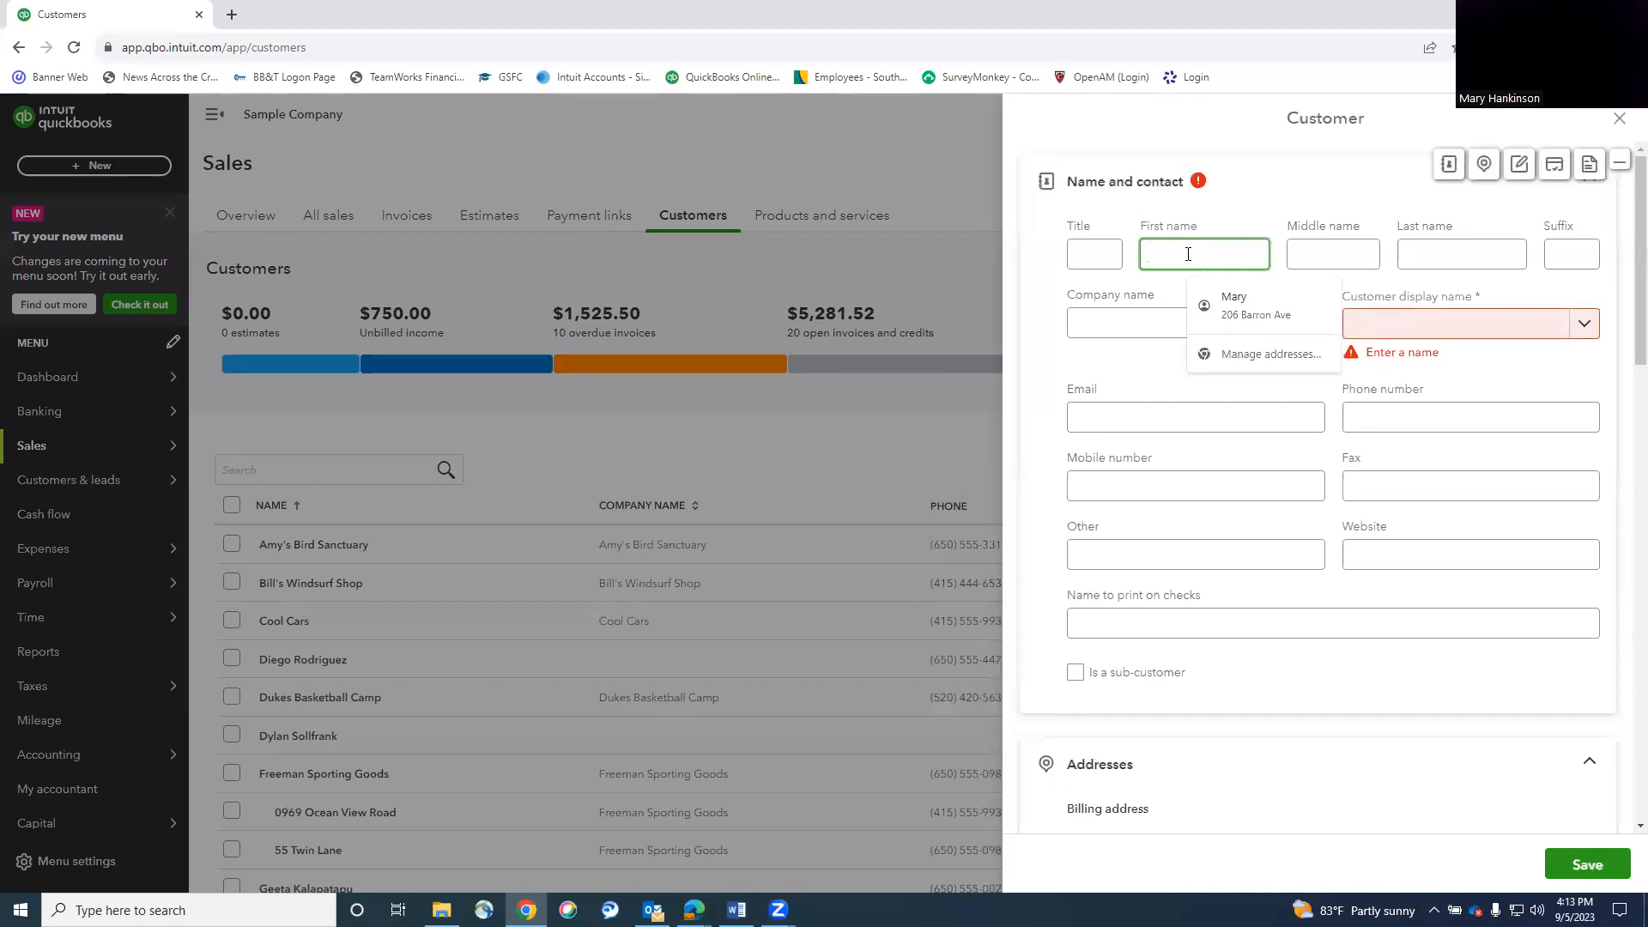
text(james)
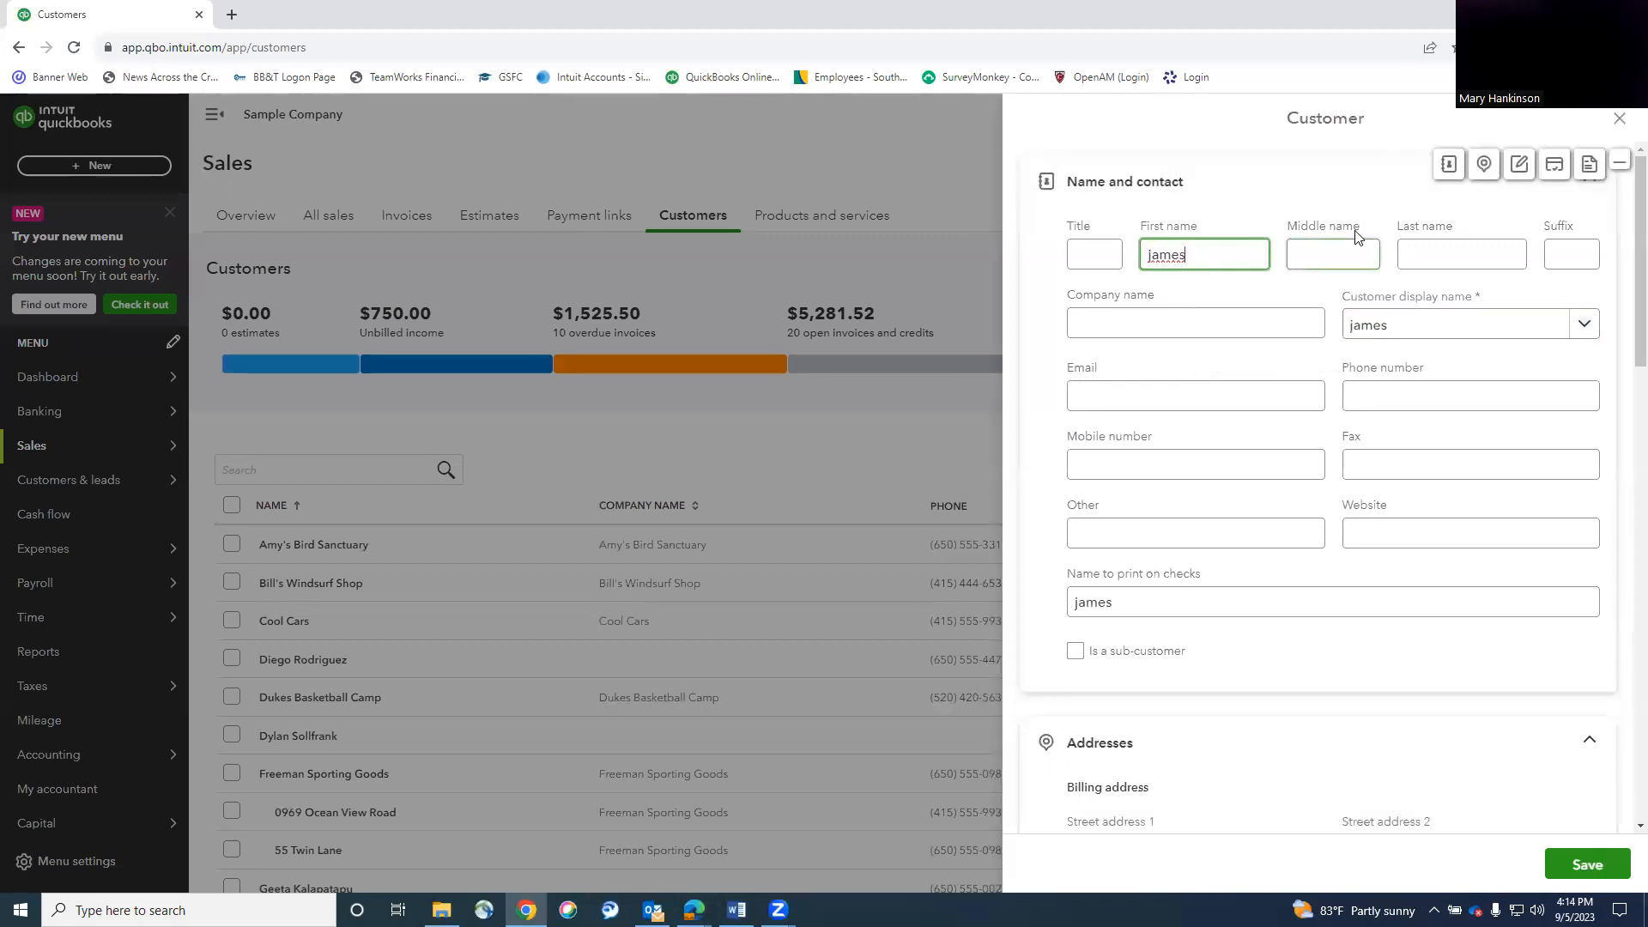
click(1482, 259)
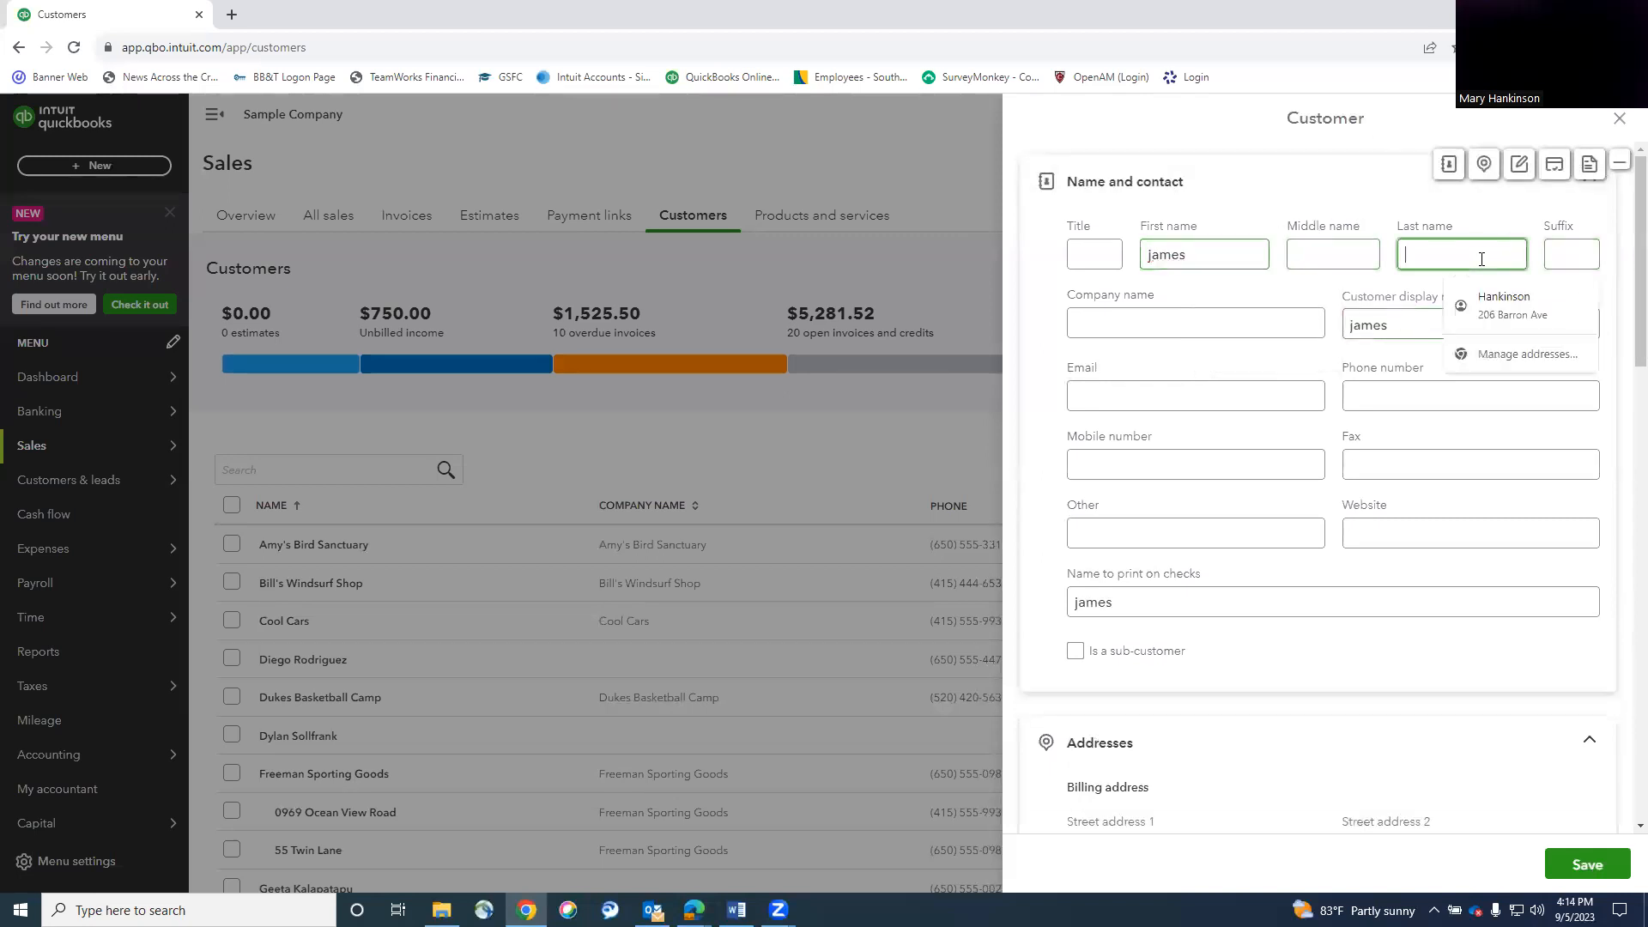
text(rogers)
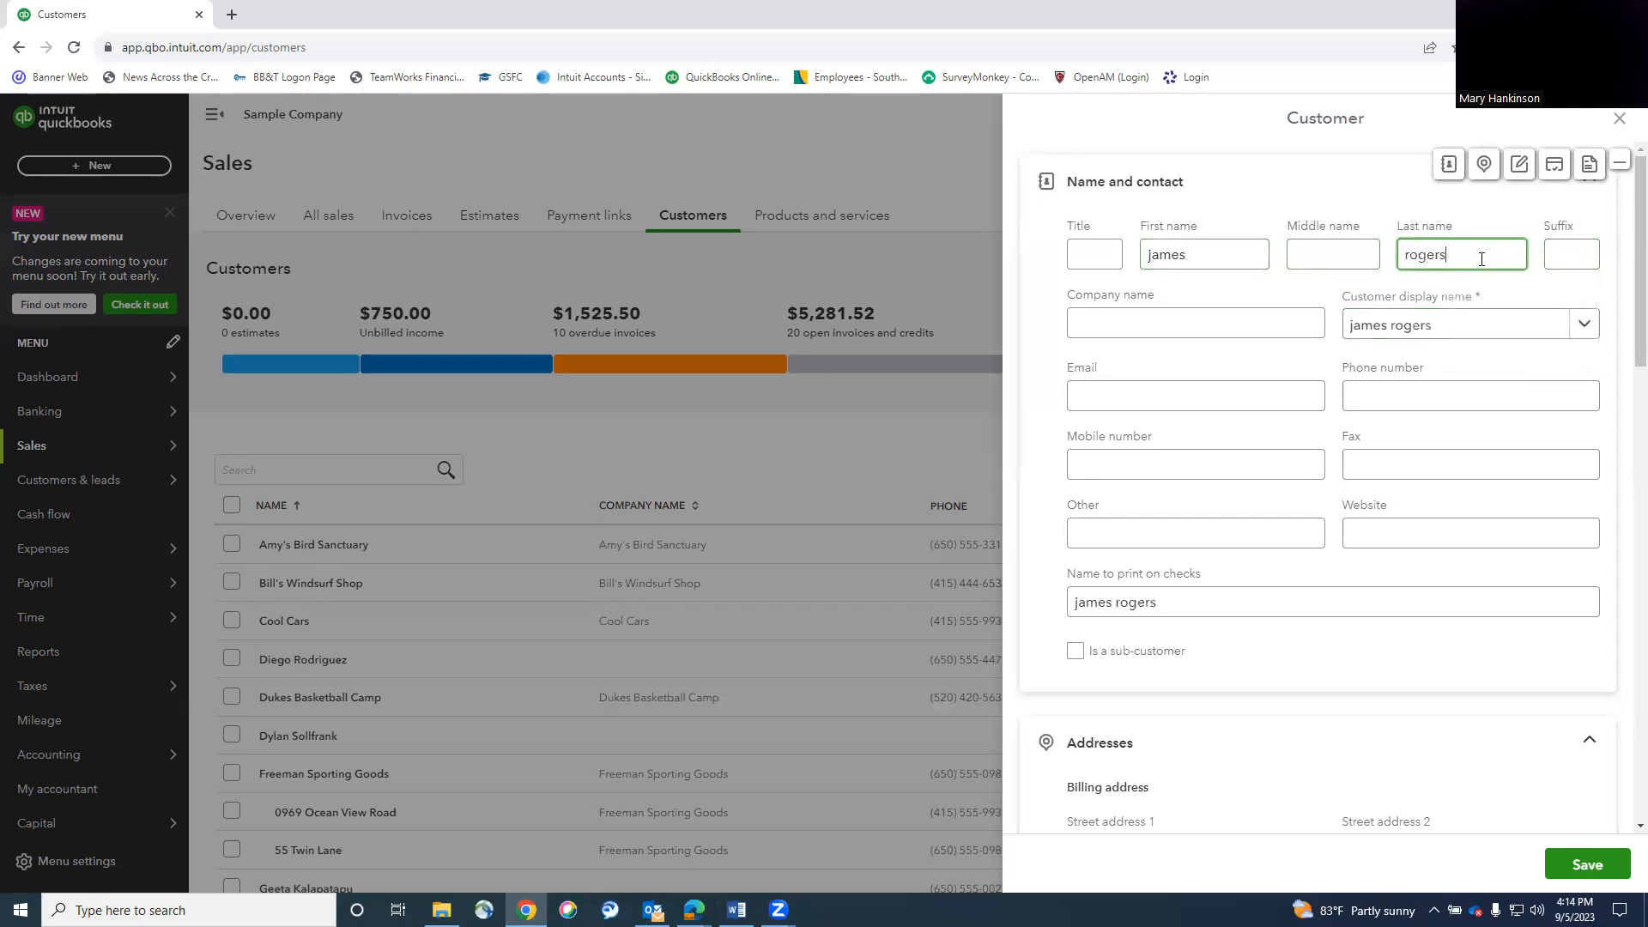
Set the customer's company name to Performance Rentals and choose the company name as the customer display name.
click(1214, 335)
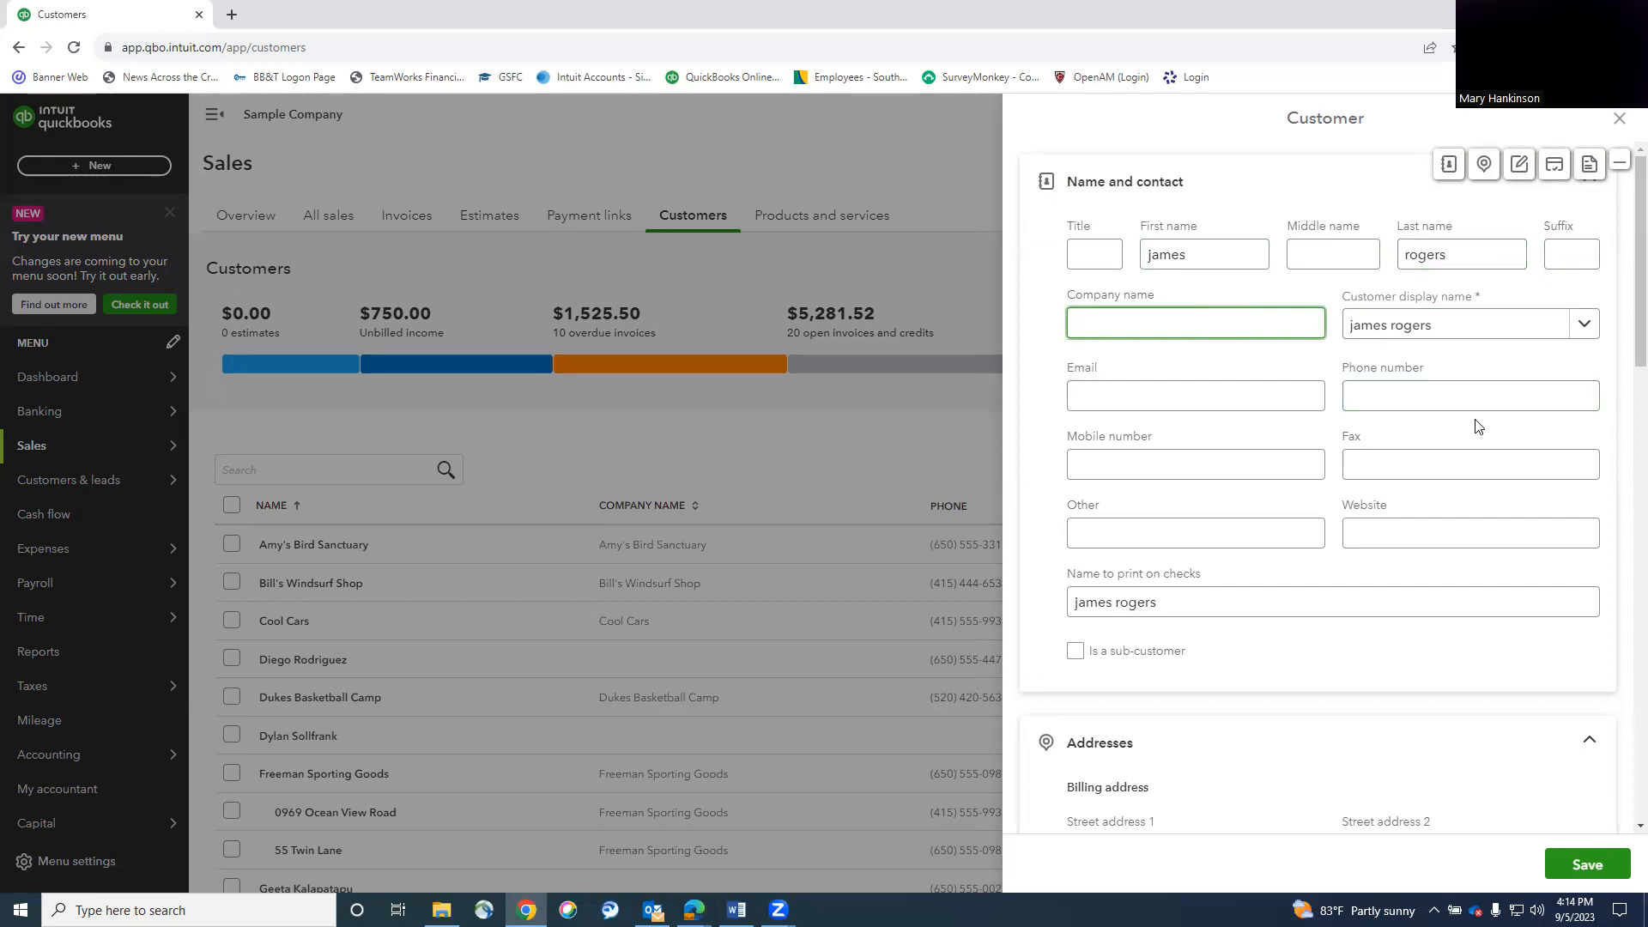
text(Performance Rentals)
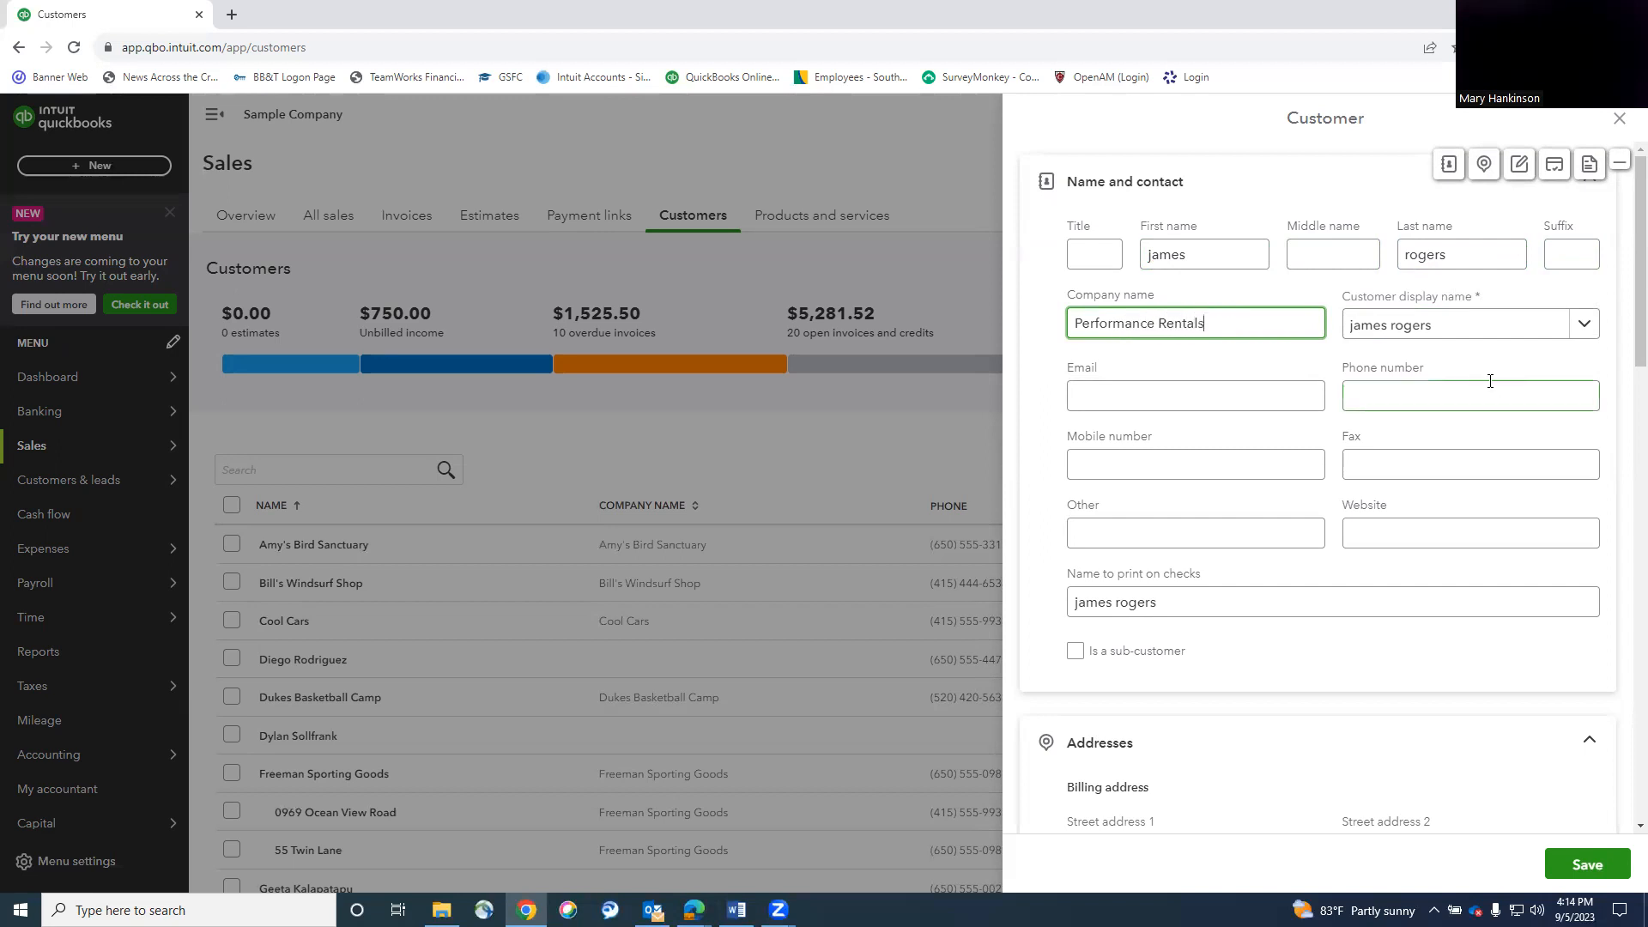
click(1534, 357)
click(1585, 325)
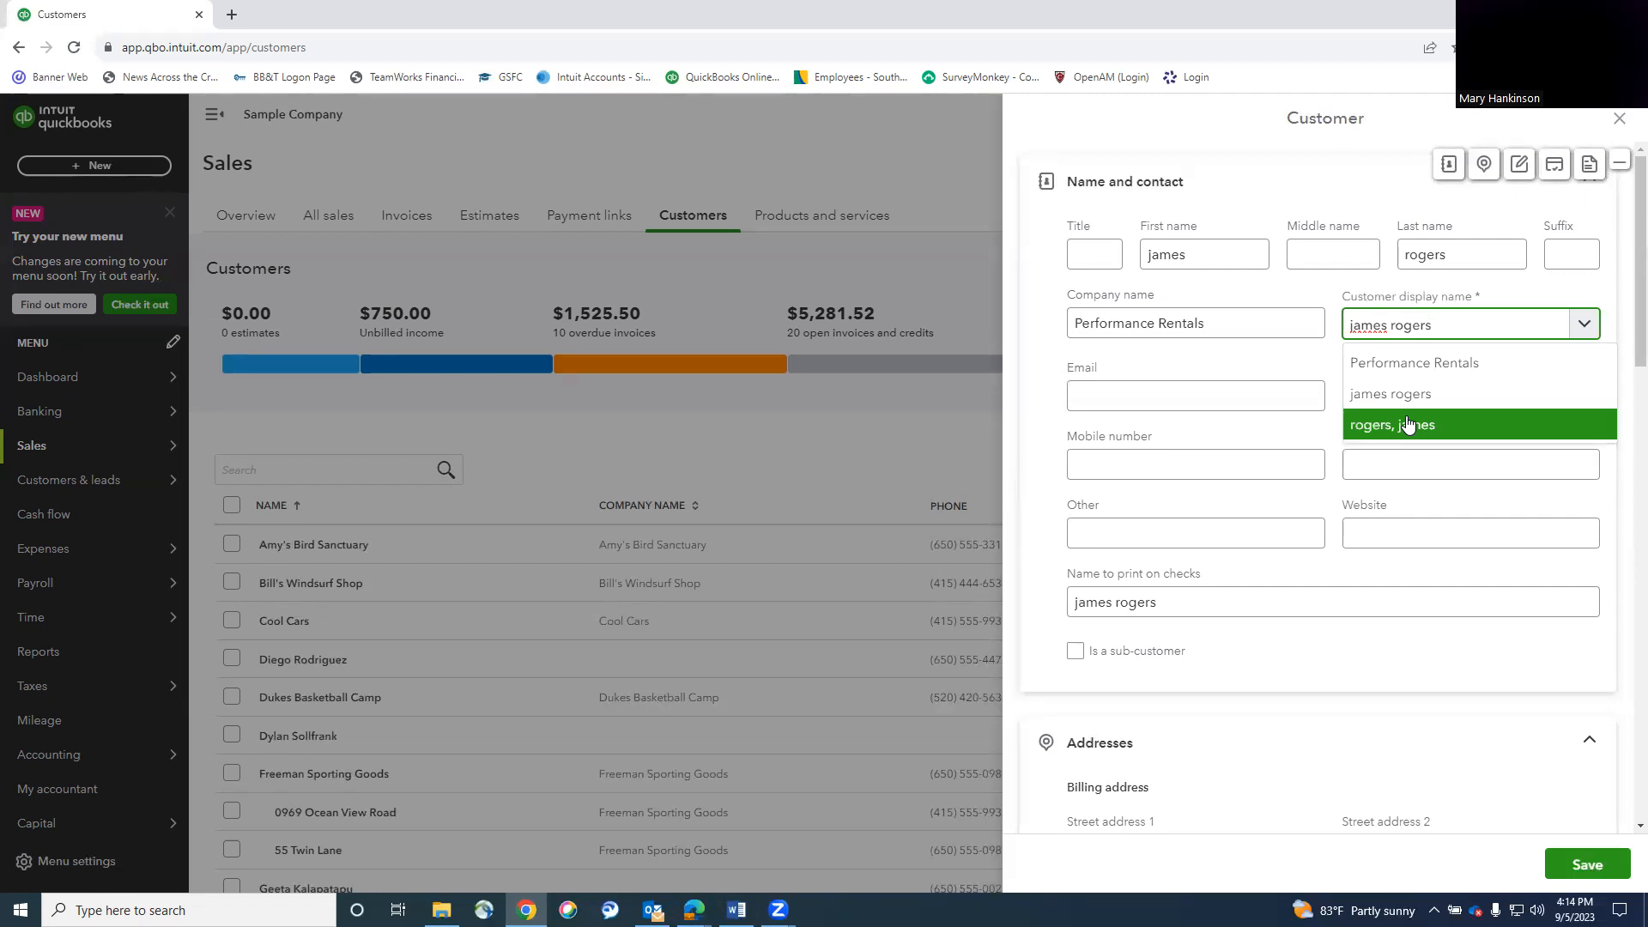
click(1392, 369)
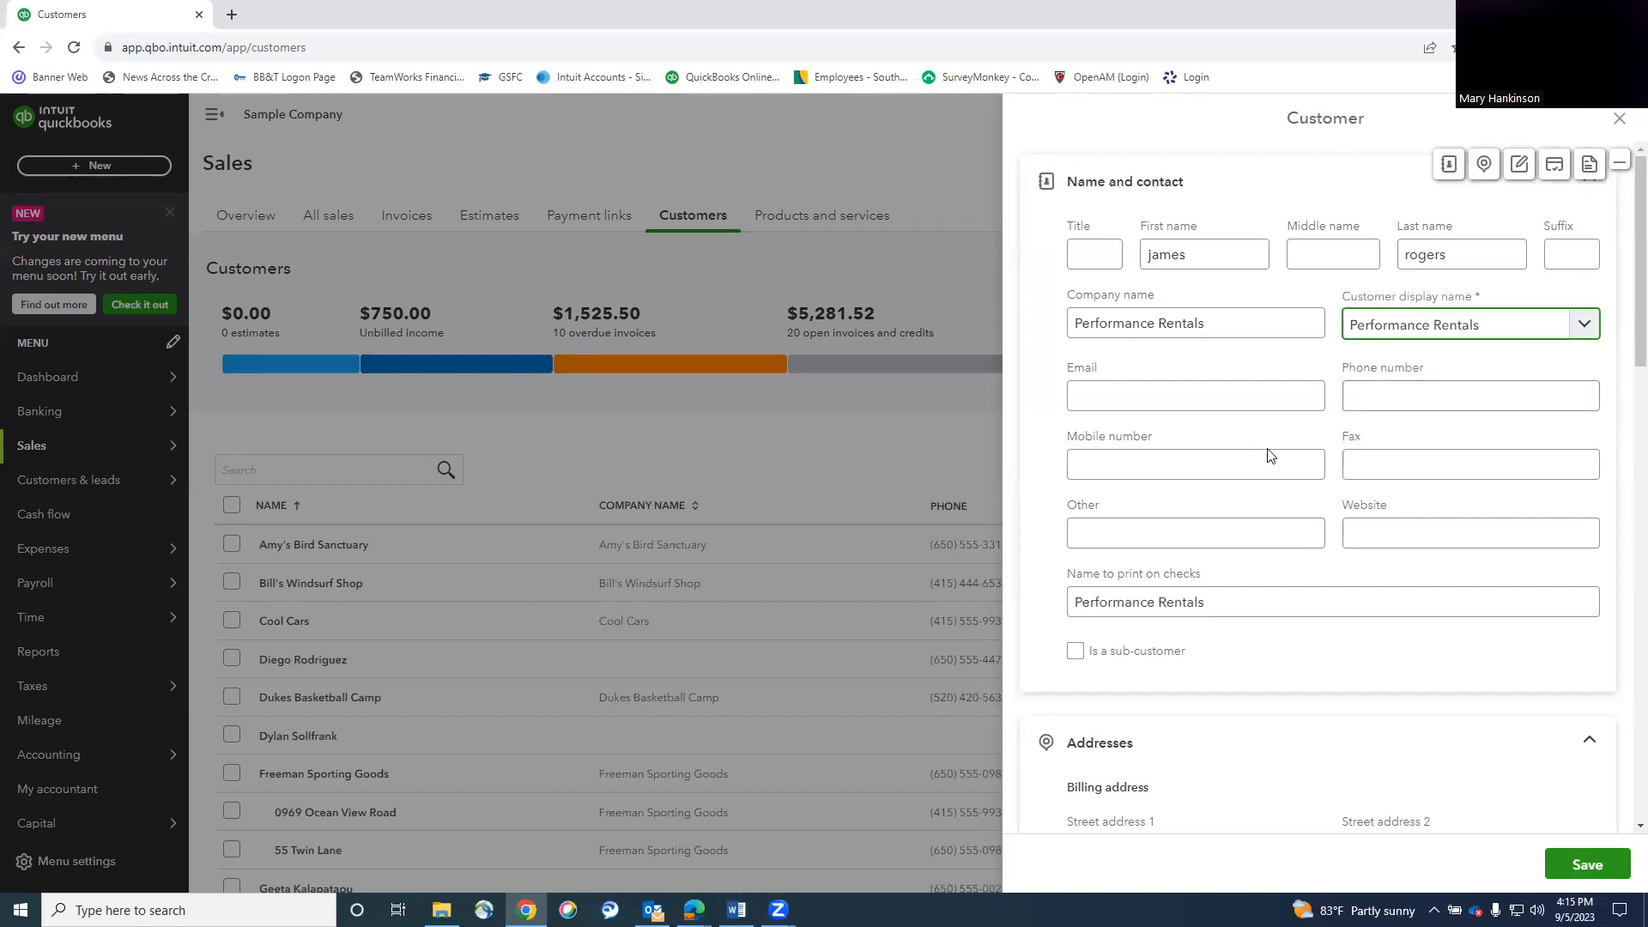
Review the email, phone number and billing address fields of the new customer form.
click(1239, 395)
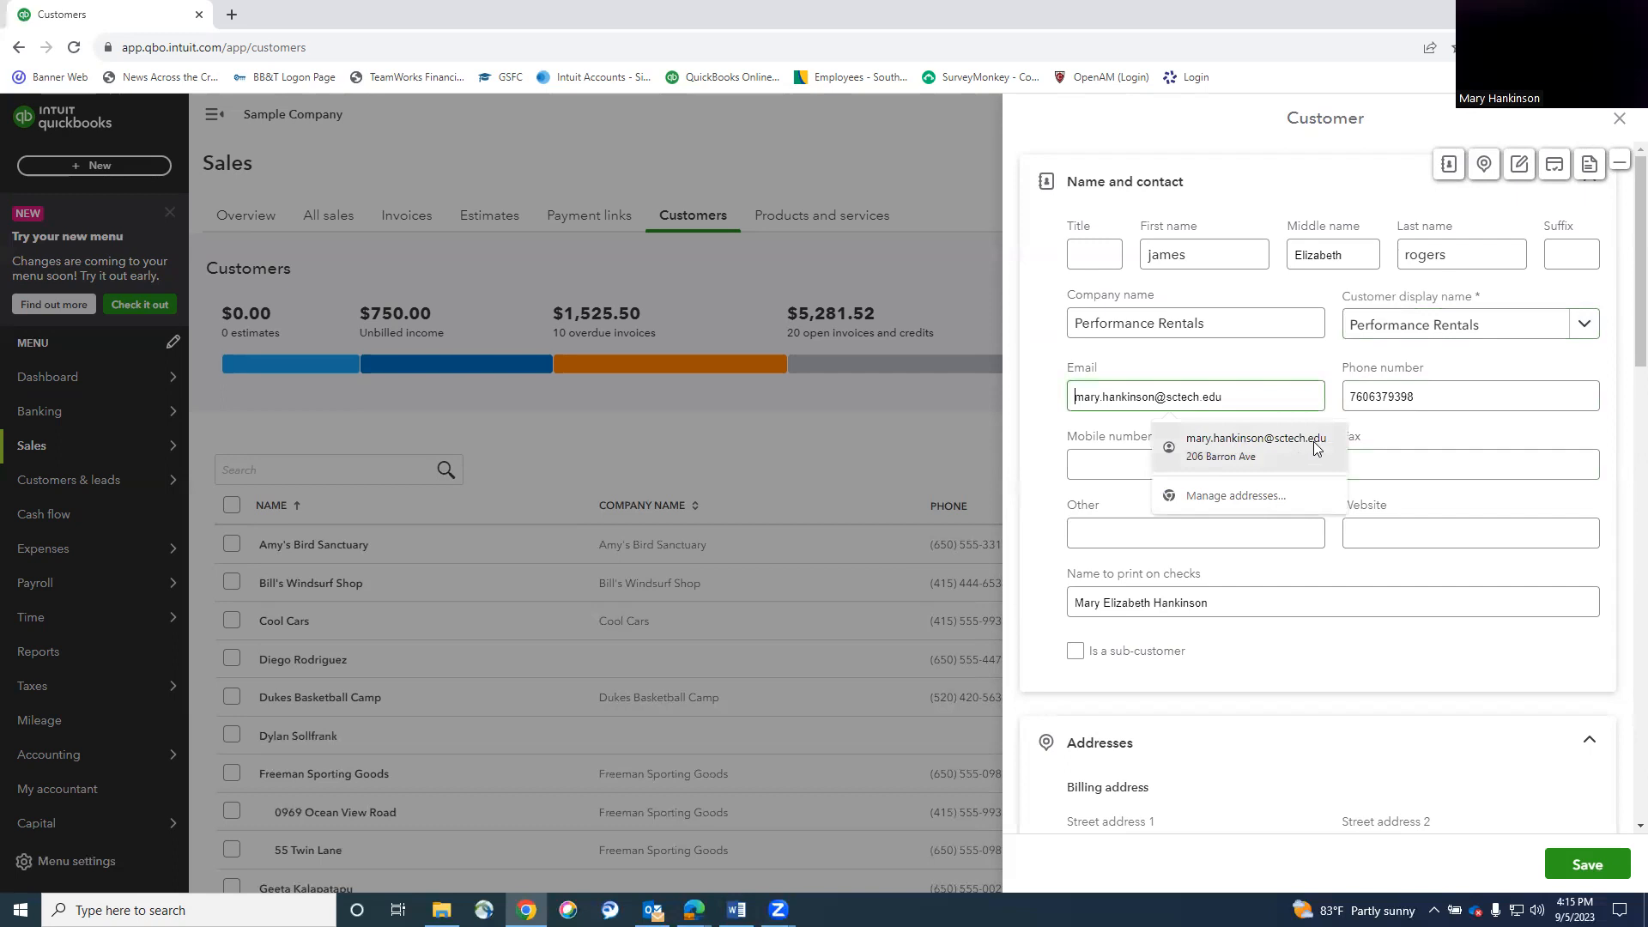
click(1200, 364)
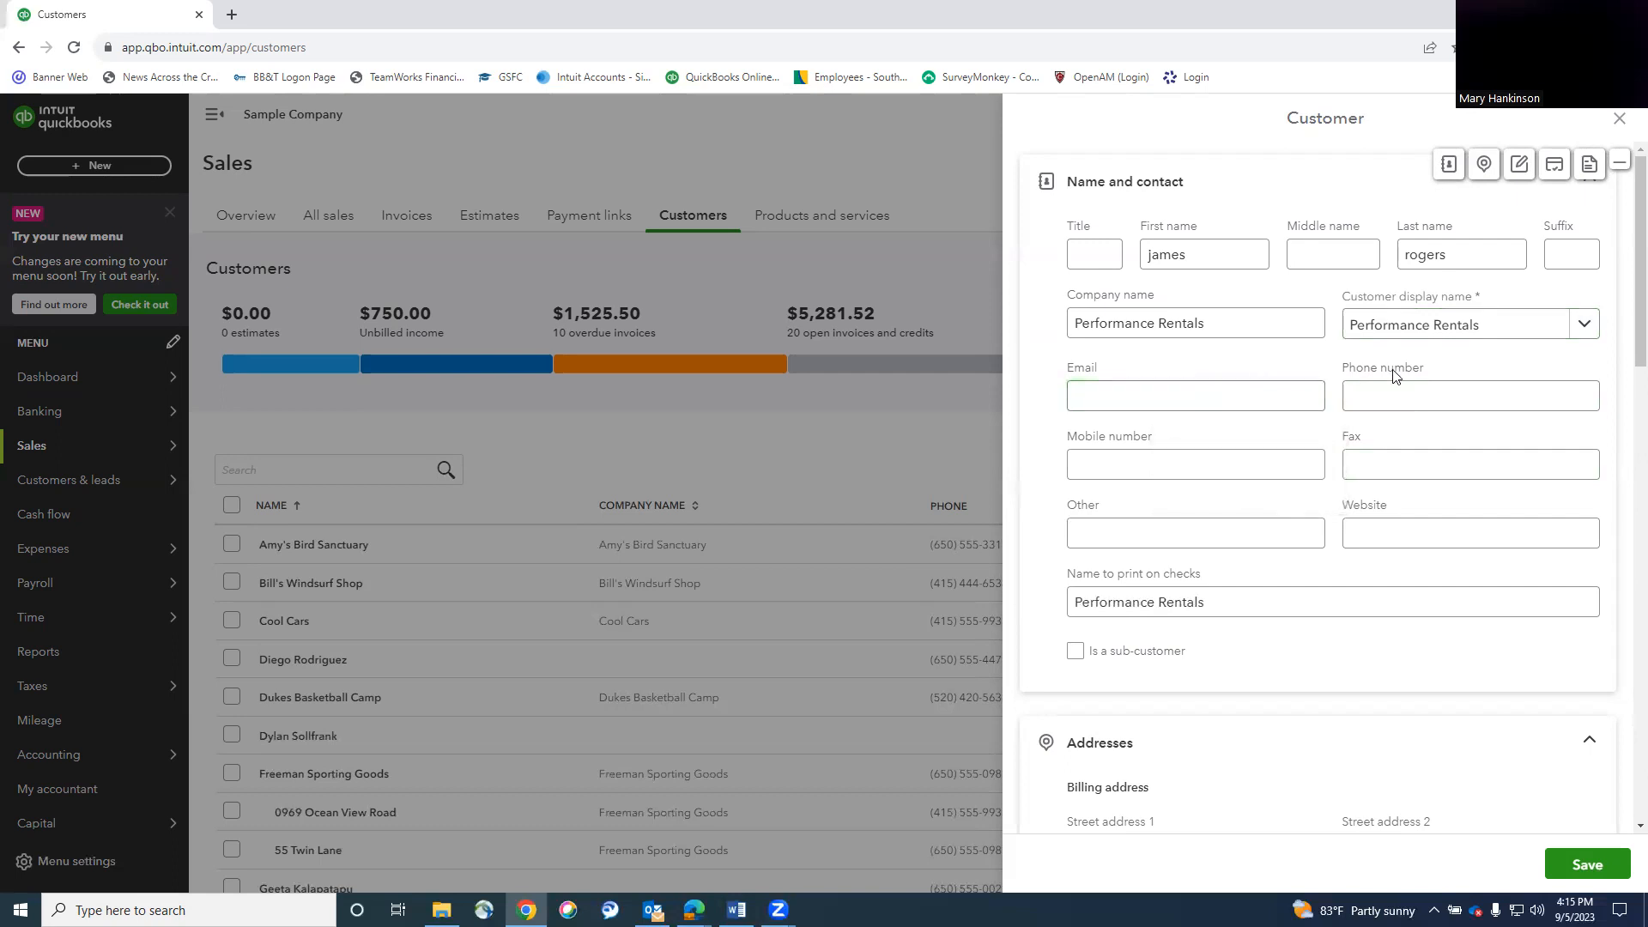
click(1469, 393)
scroll(1407, 524, down, 5)
click(1115, 431)
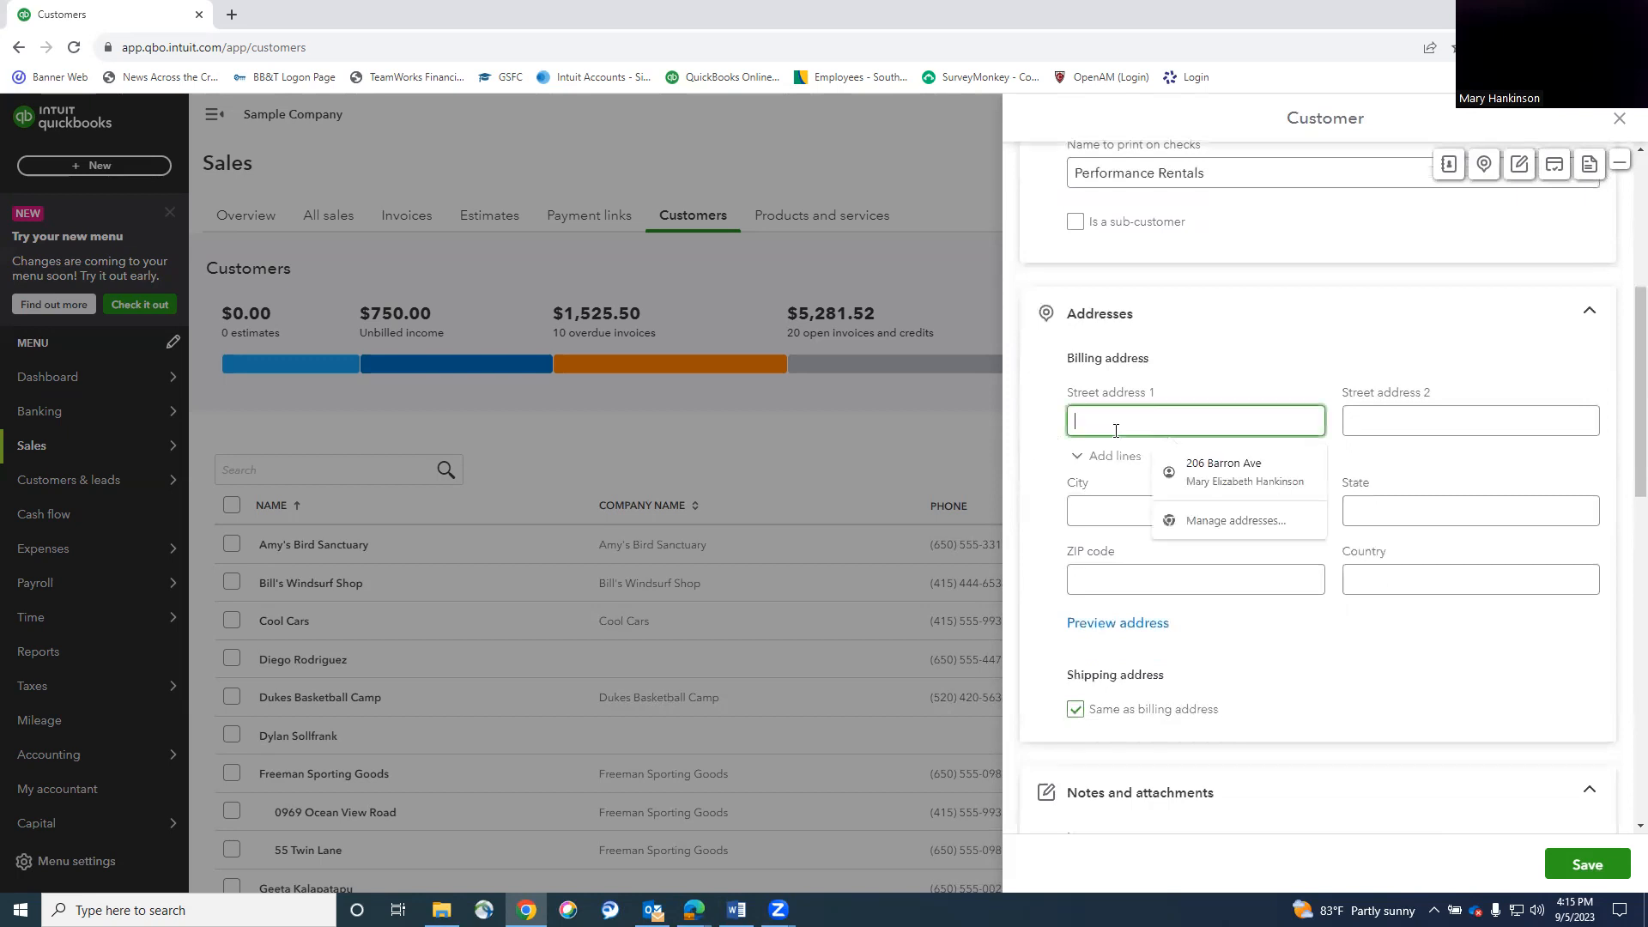
click(1204, 521)
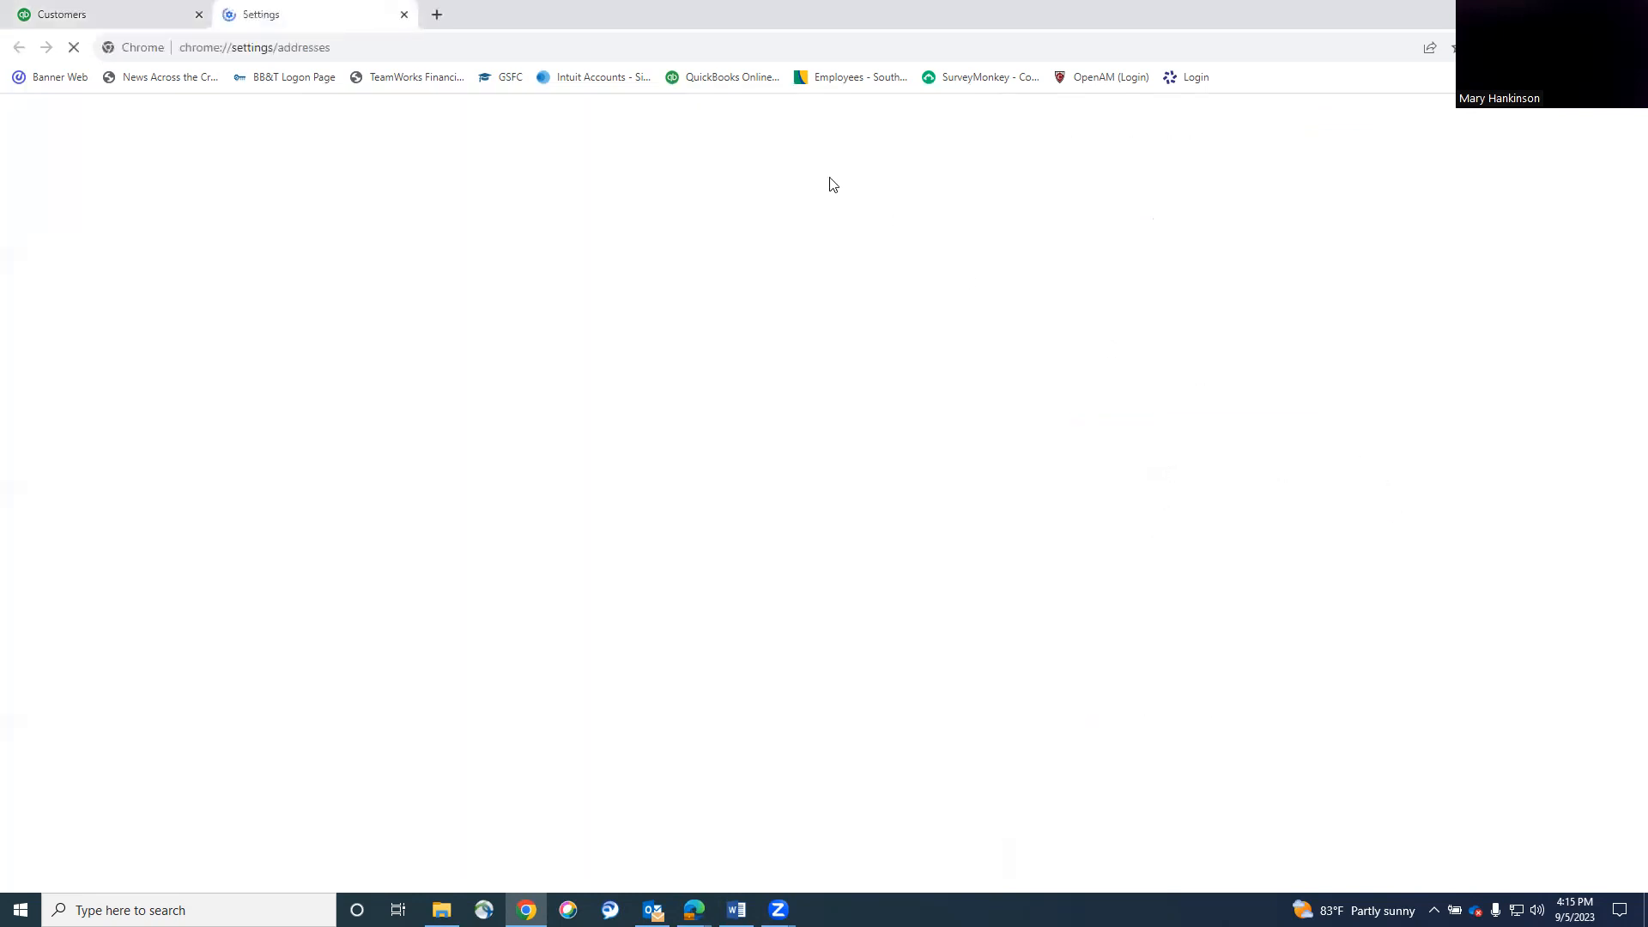
click(163, 14)
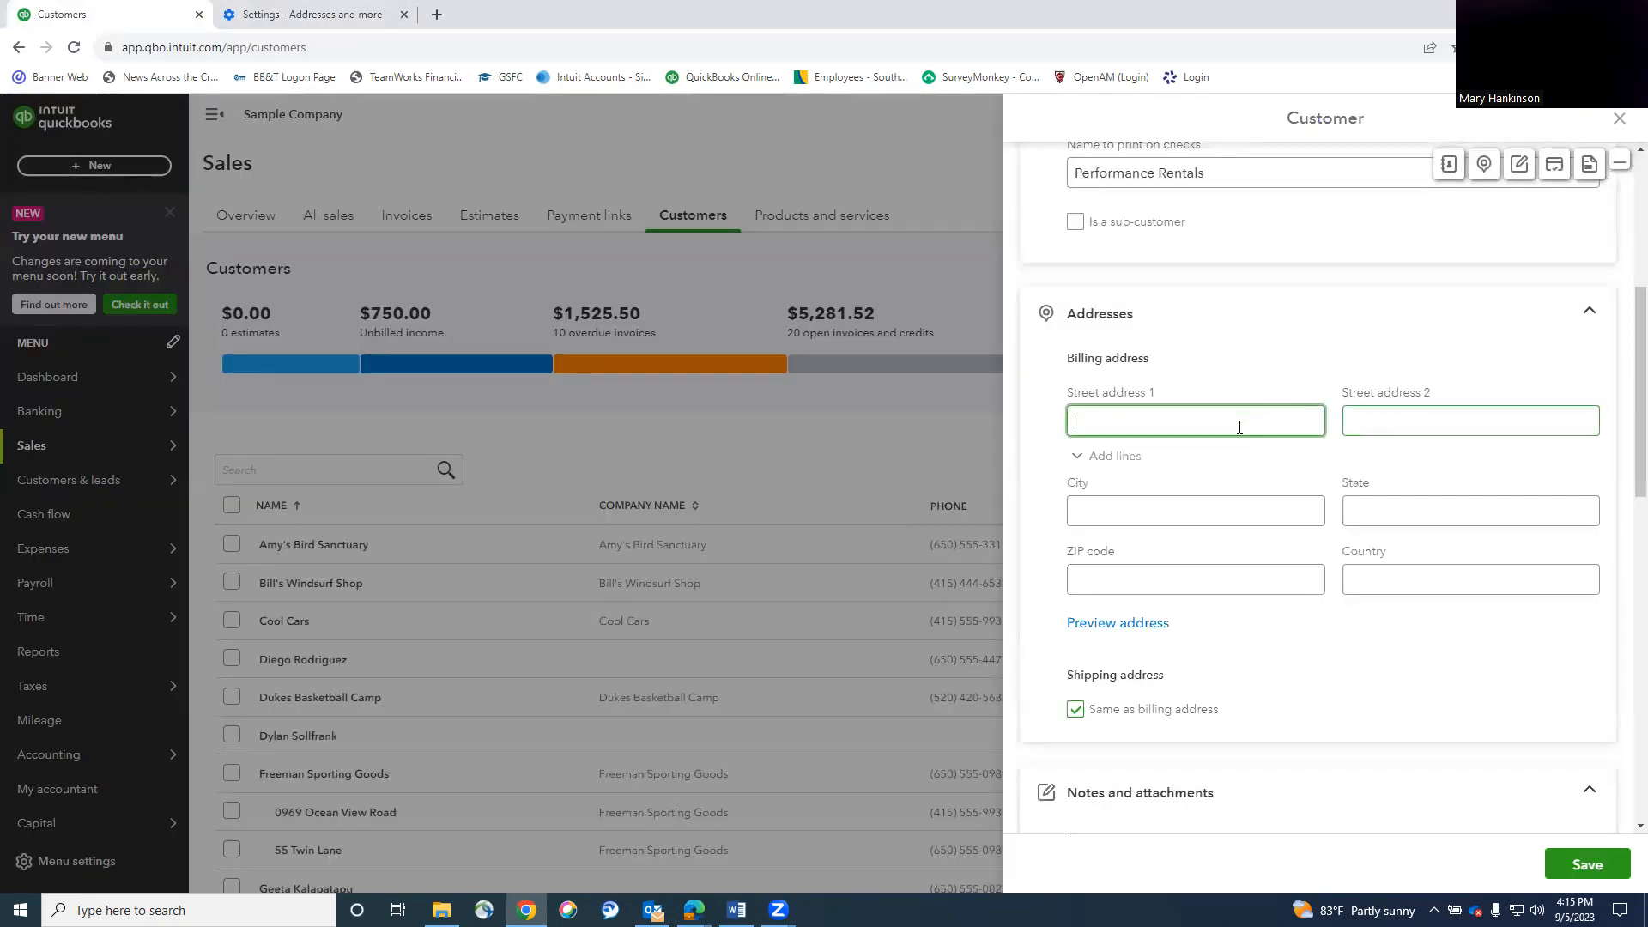
Review the Payments and Additional info sections of the customer form, including terms, customer type and tax options.
scroll(1374, 437, down, 8)
click(1394, 233)
click(1428, 236)
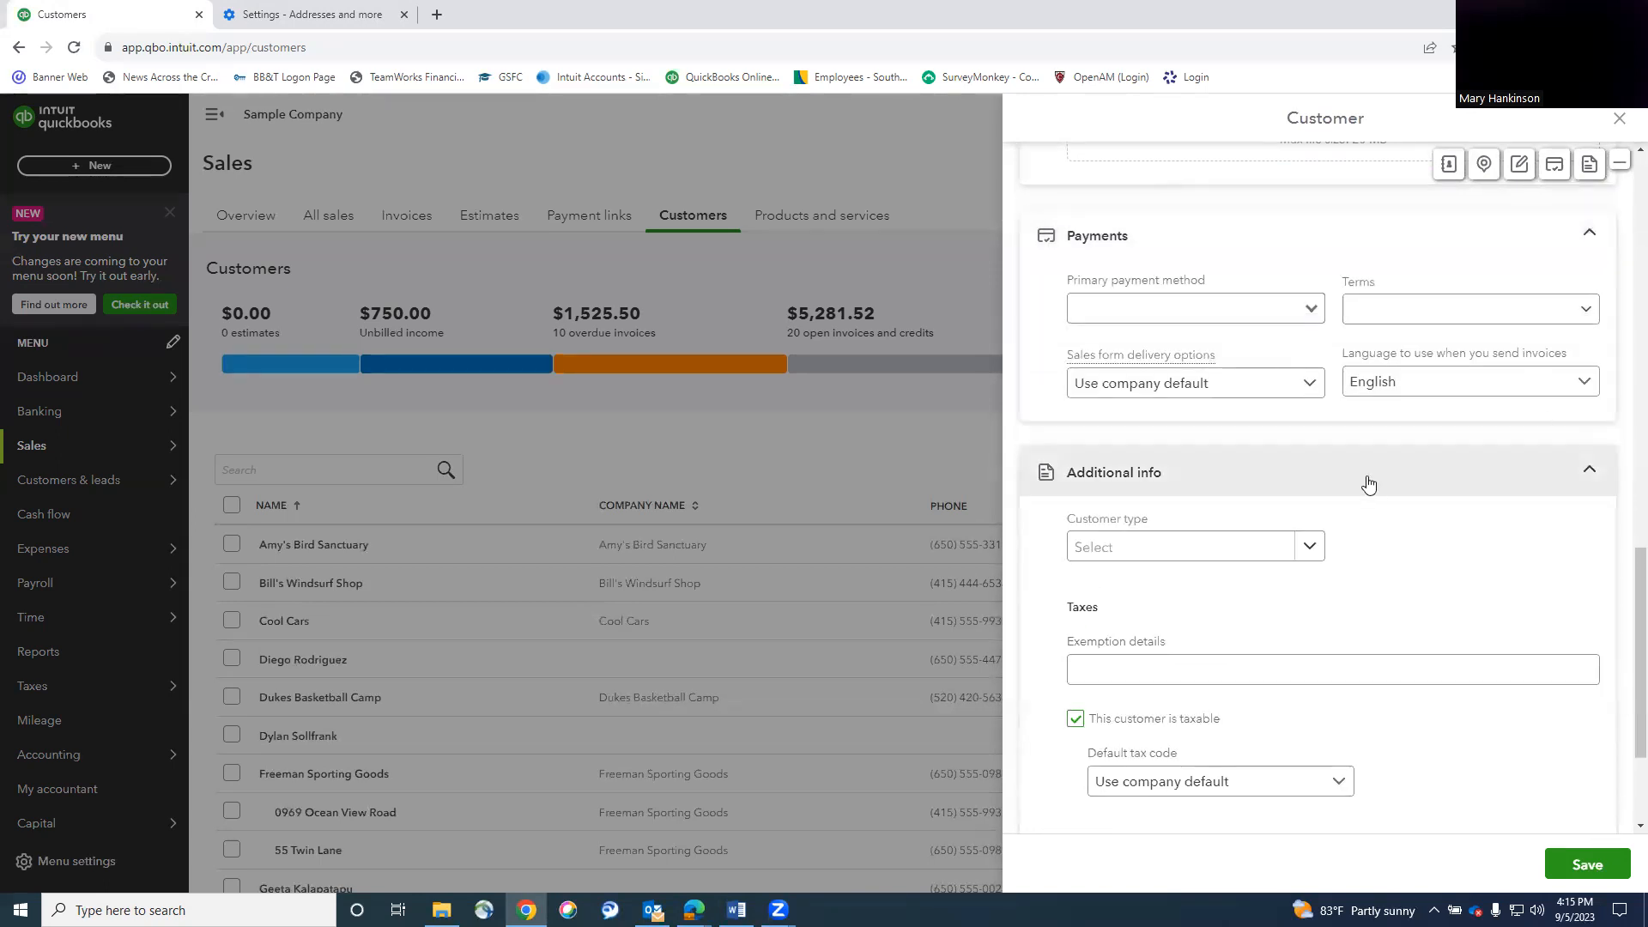
scroll(1368, 478, down, 3)
click(1318, 360)
click(1400, 375)
click(1228, 471)
click(1444, 551)
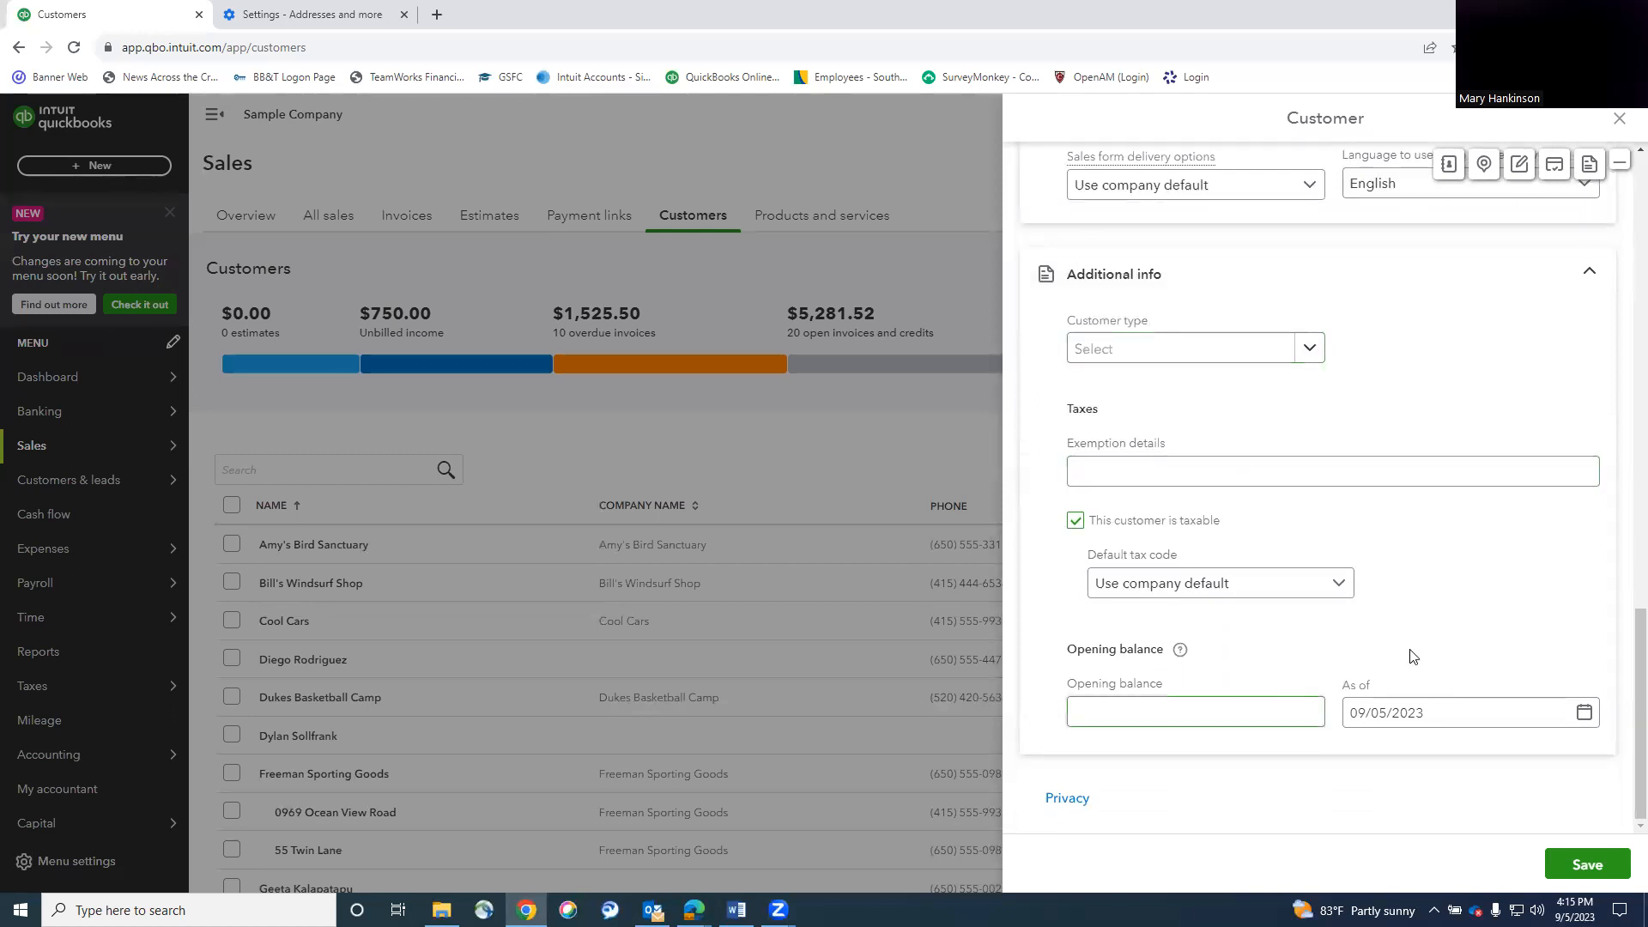
Save the Performance Rentals customer without an opening balance.
click(1202, 711)
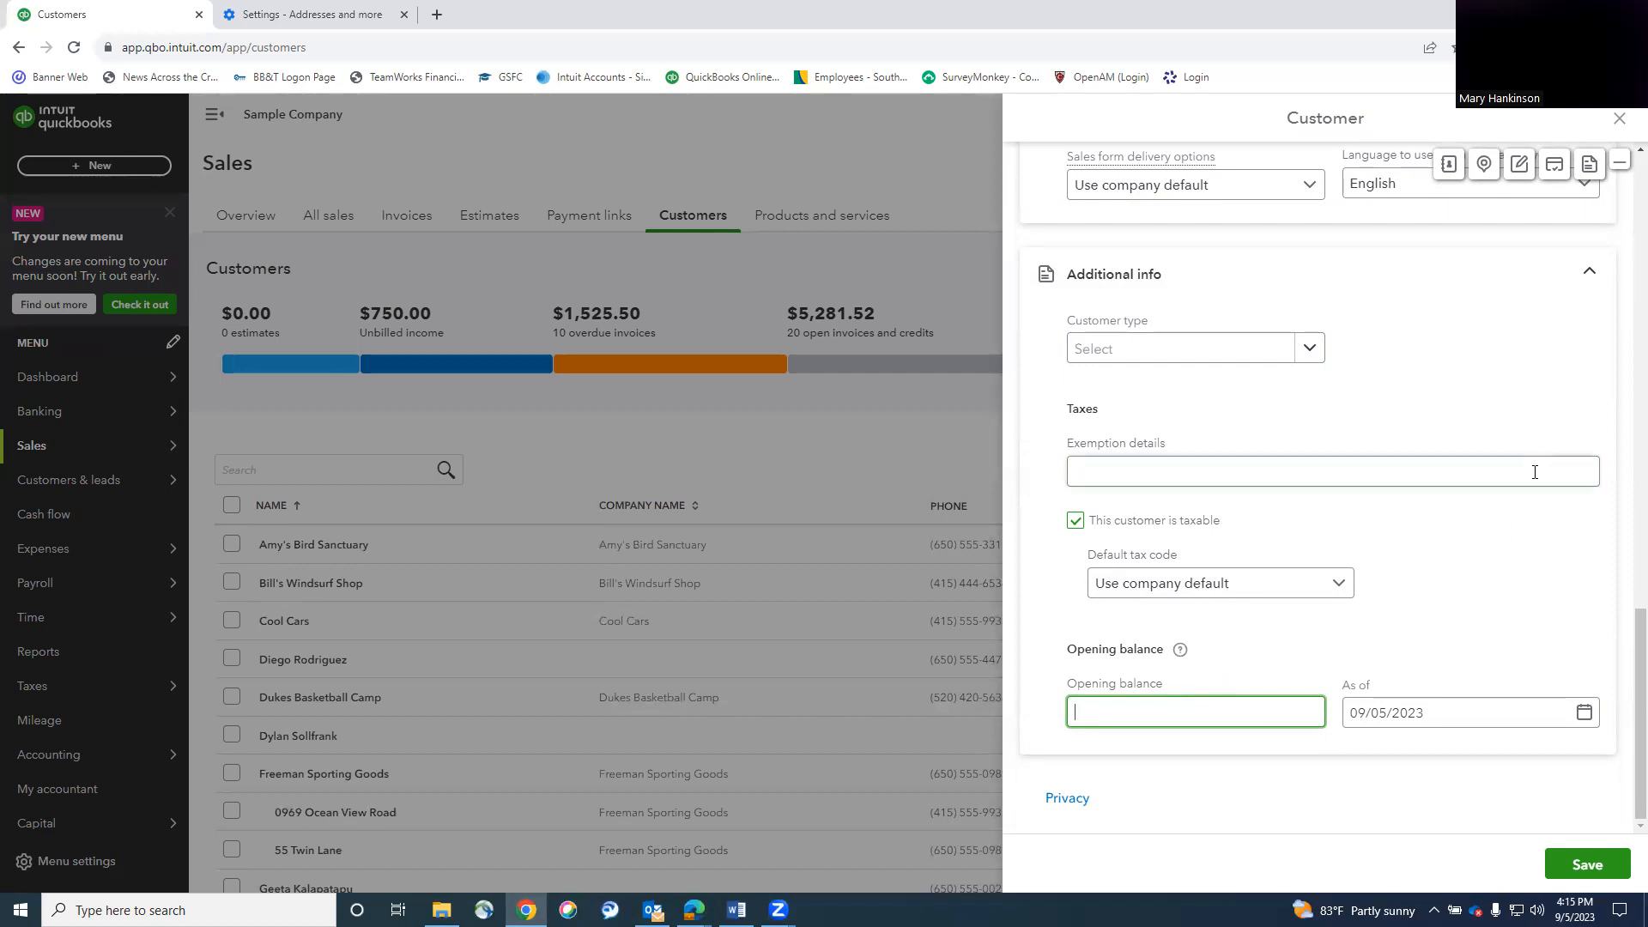
click(1587, 865)
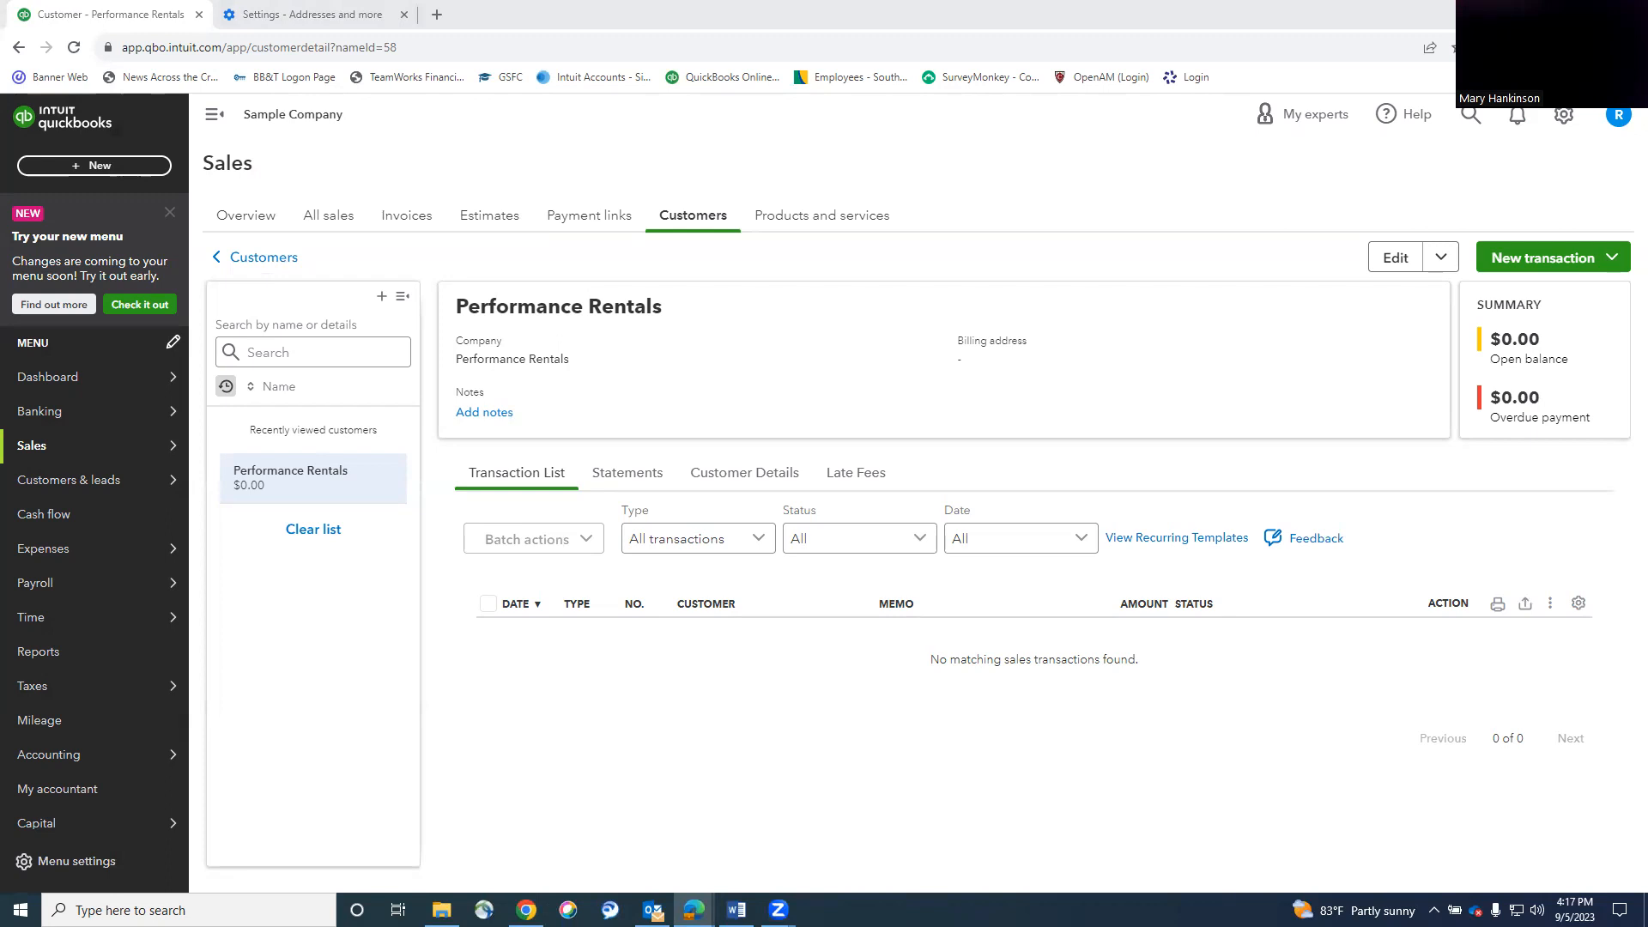
Create a new sales receipt and browse the existing customers in its customer list.
click(88, 166)
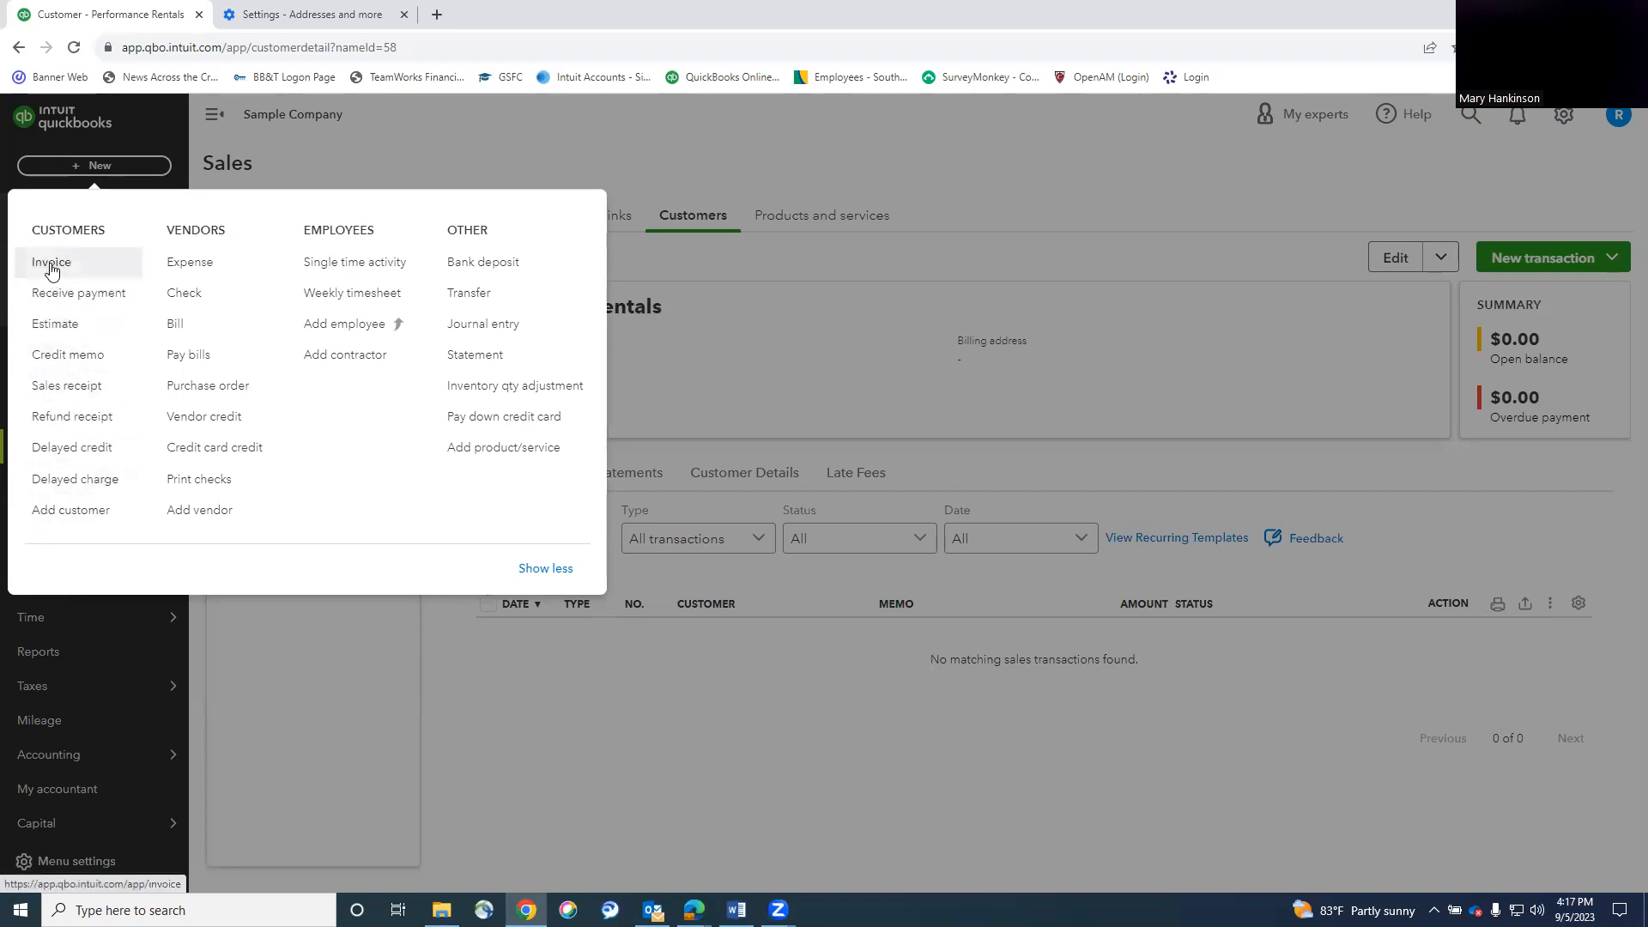
click(54, 394)
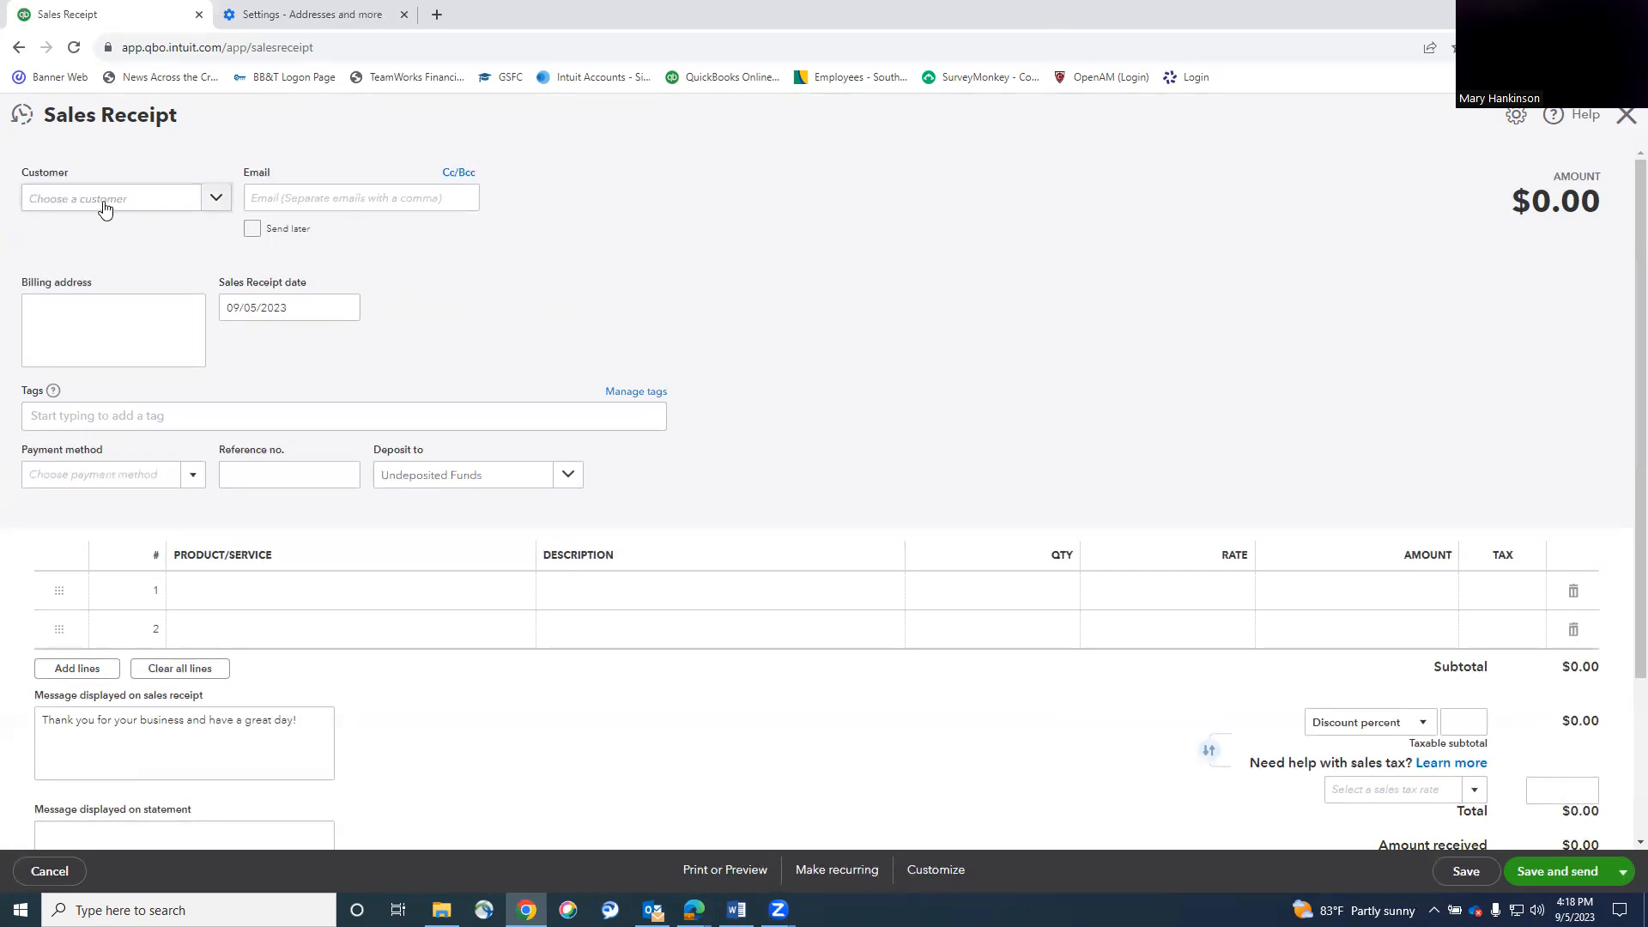
click(222, 204)
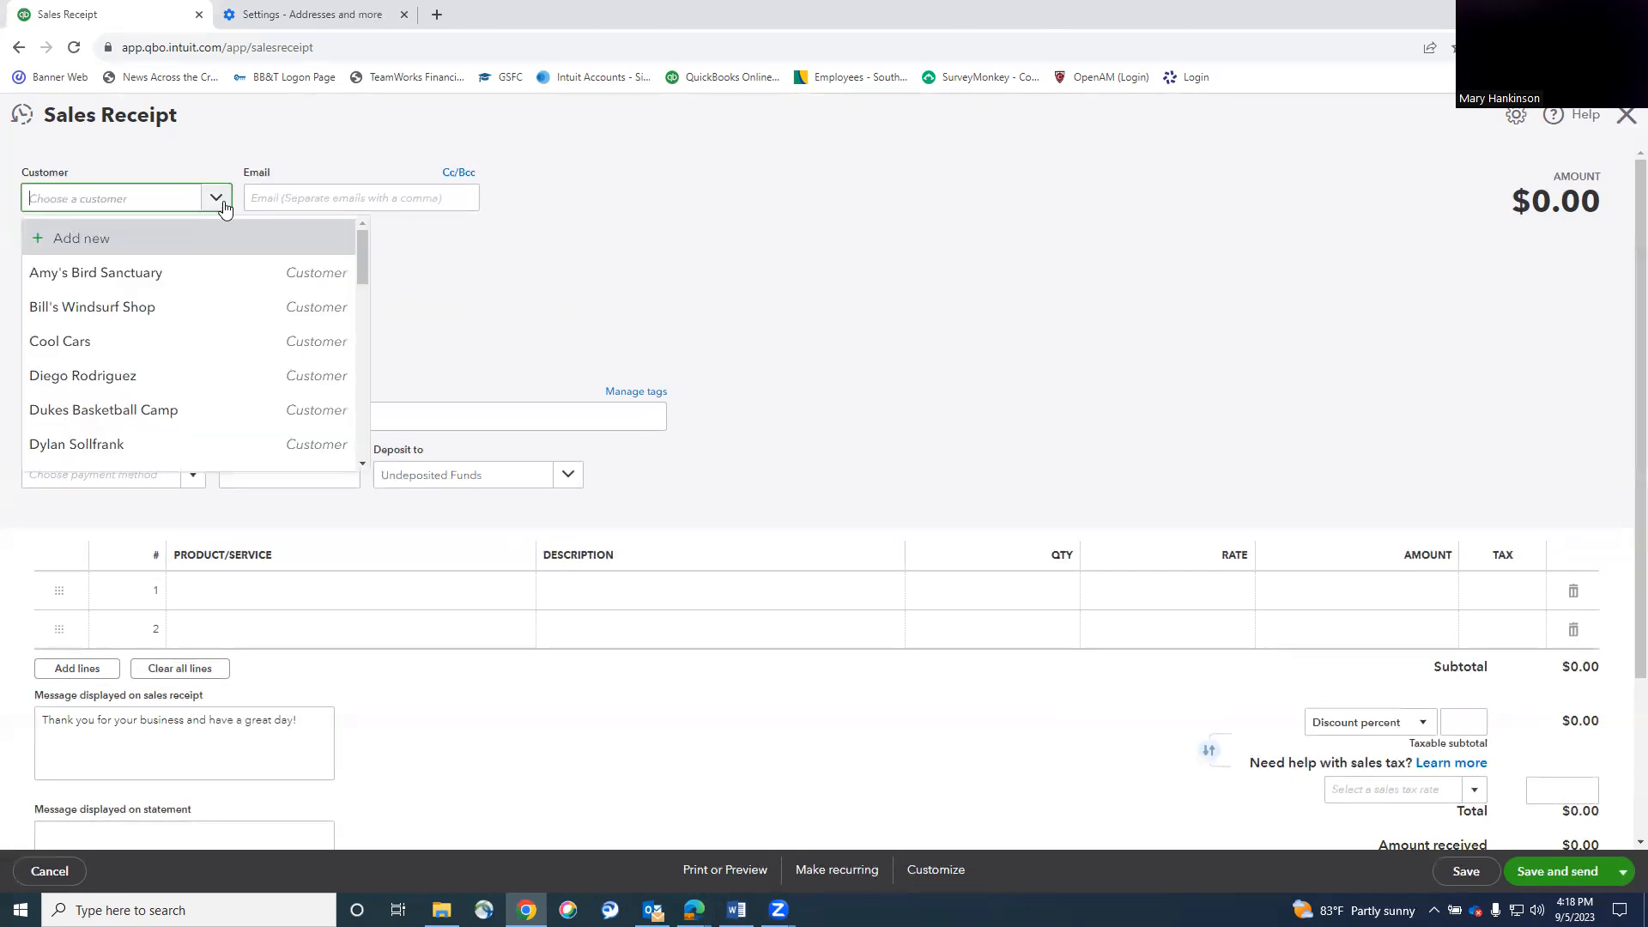
scroll(184, 324, down, 10)
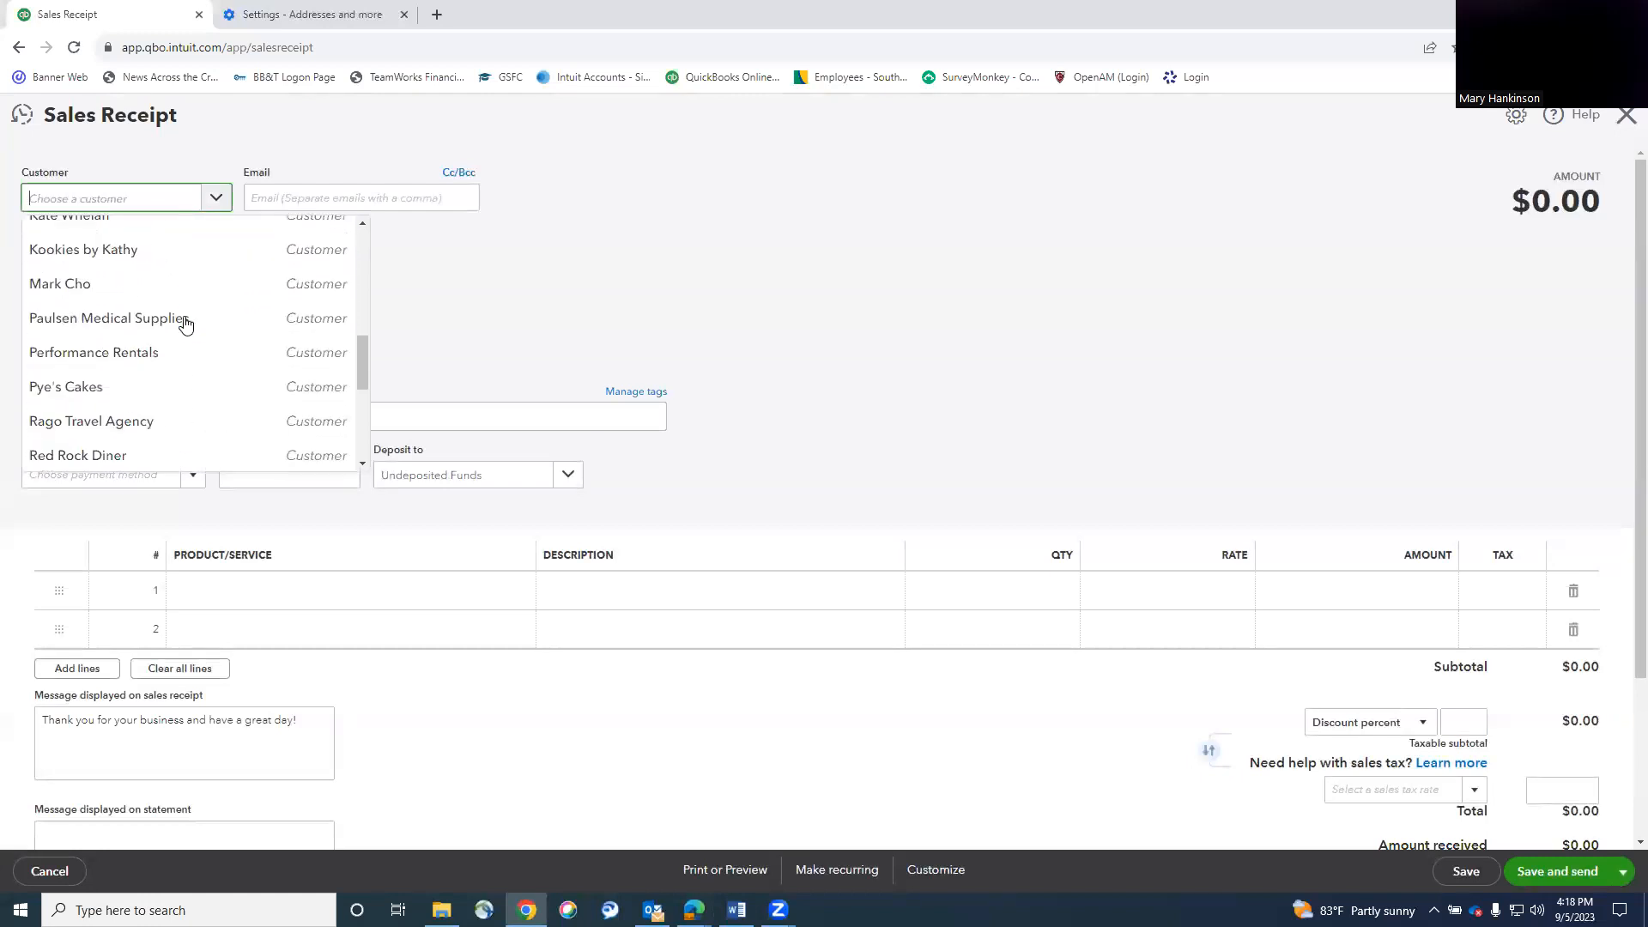
scroll(187, 324, down, 3)
scroll(188, 321, up, 12)
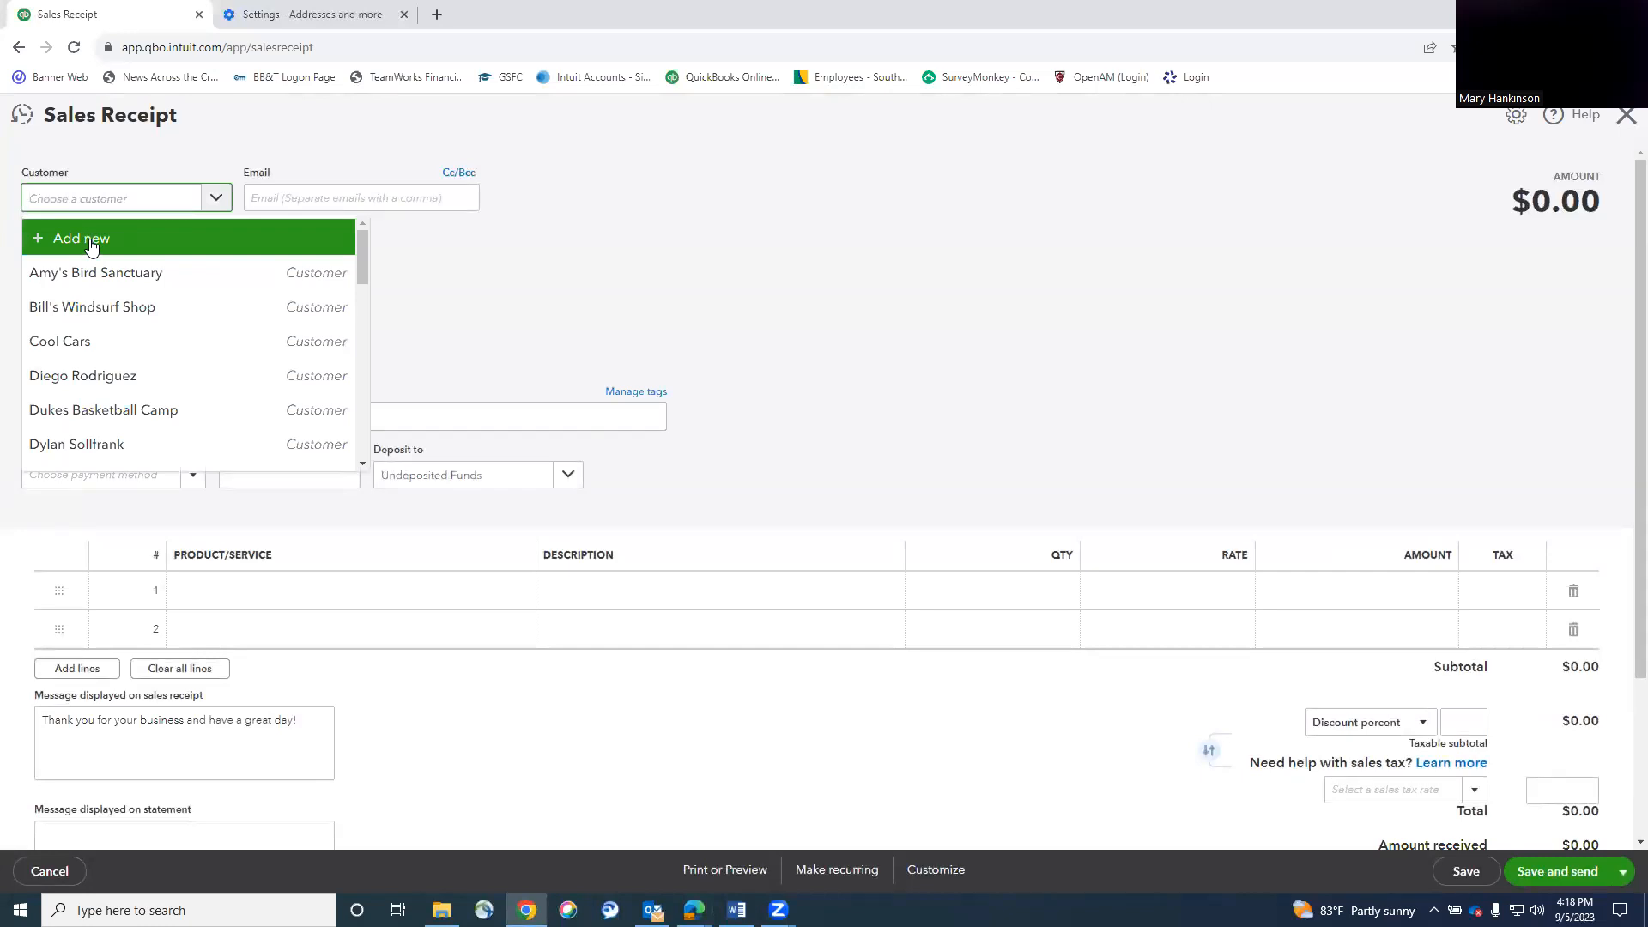
Add and save a new customer with the company name Southtown Watersports from within the sales receipt.
click(91, 247)
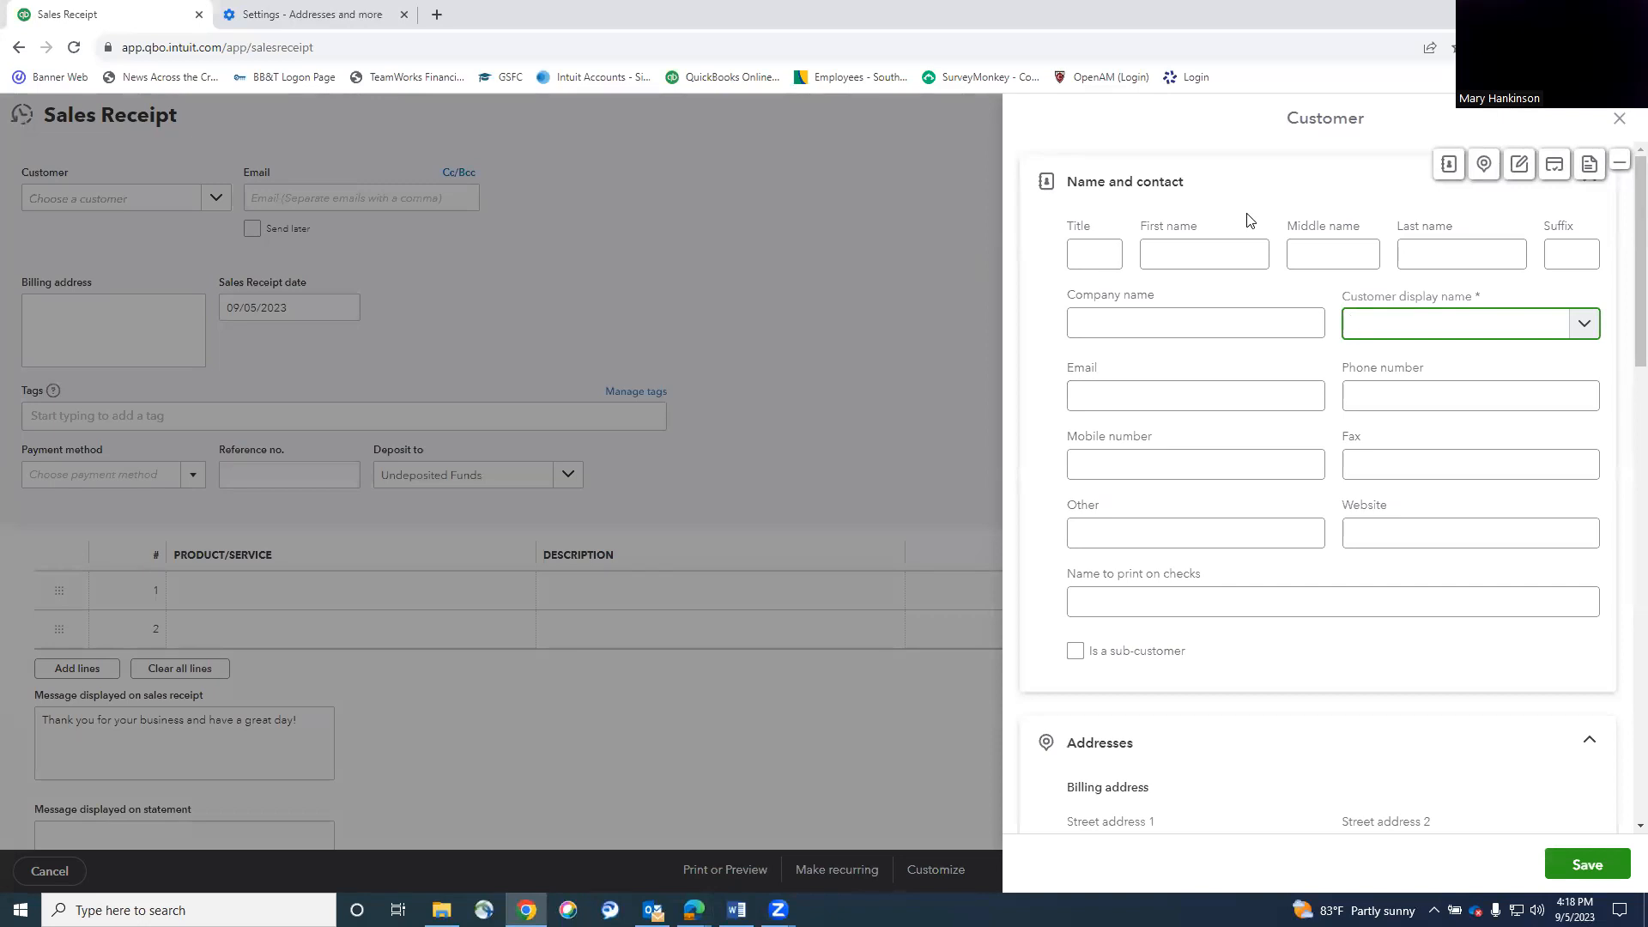
click(1240, 322)
click(1143, 315)
text(Southern)
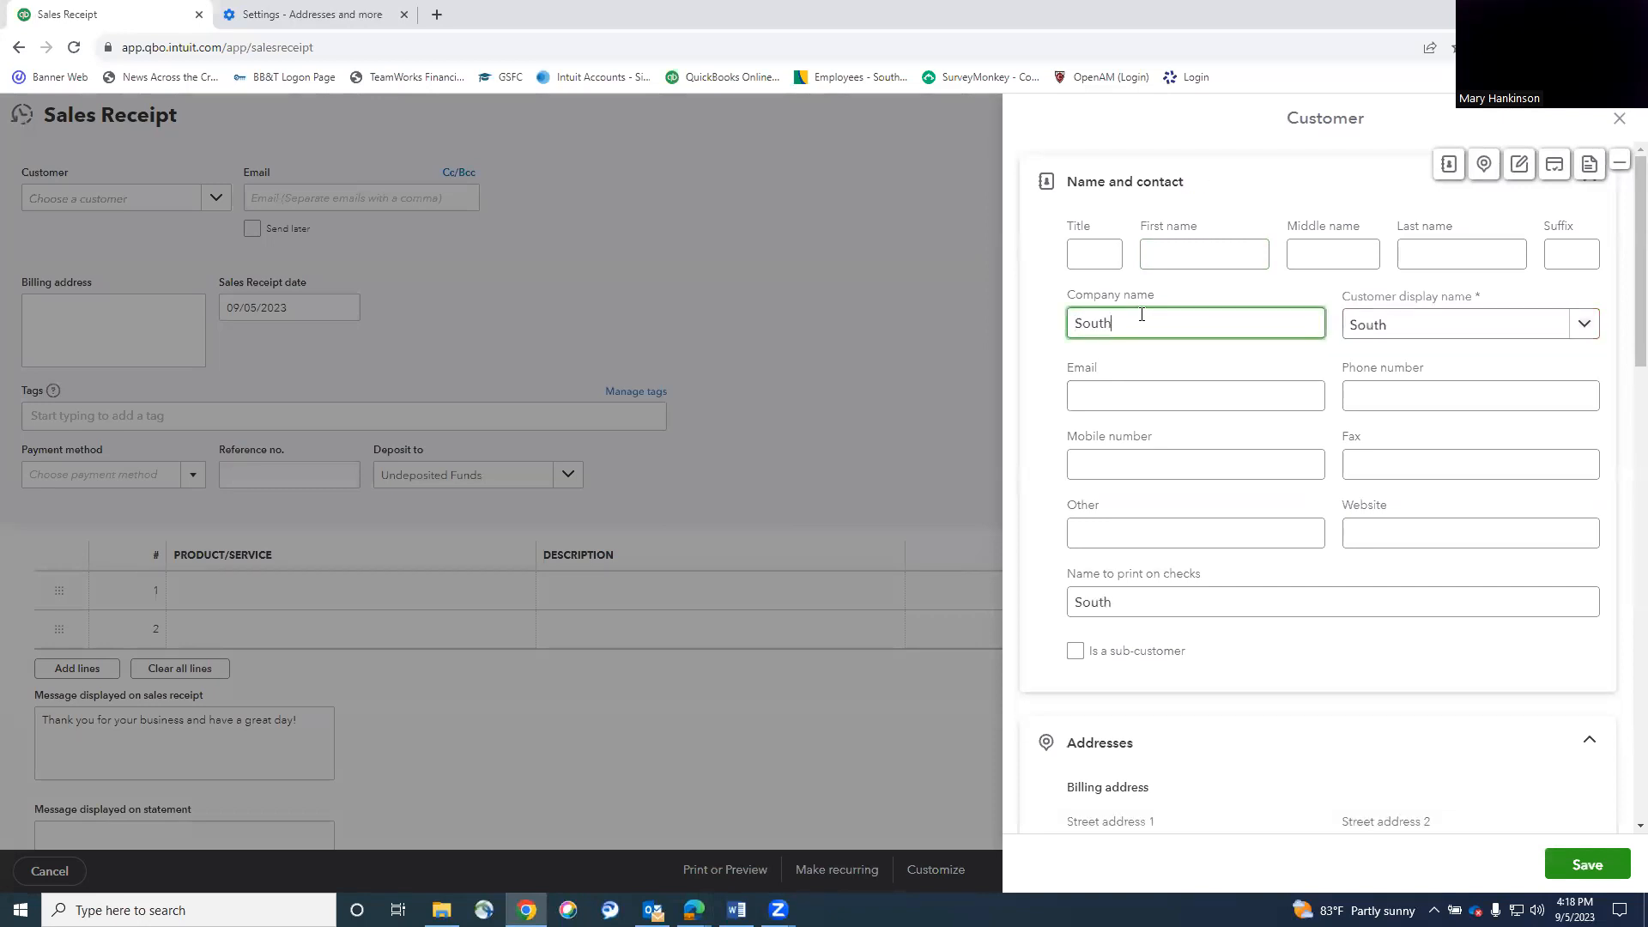
key(BackSpace)
key(BackSpace)
text(town Watersports)
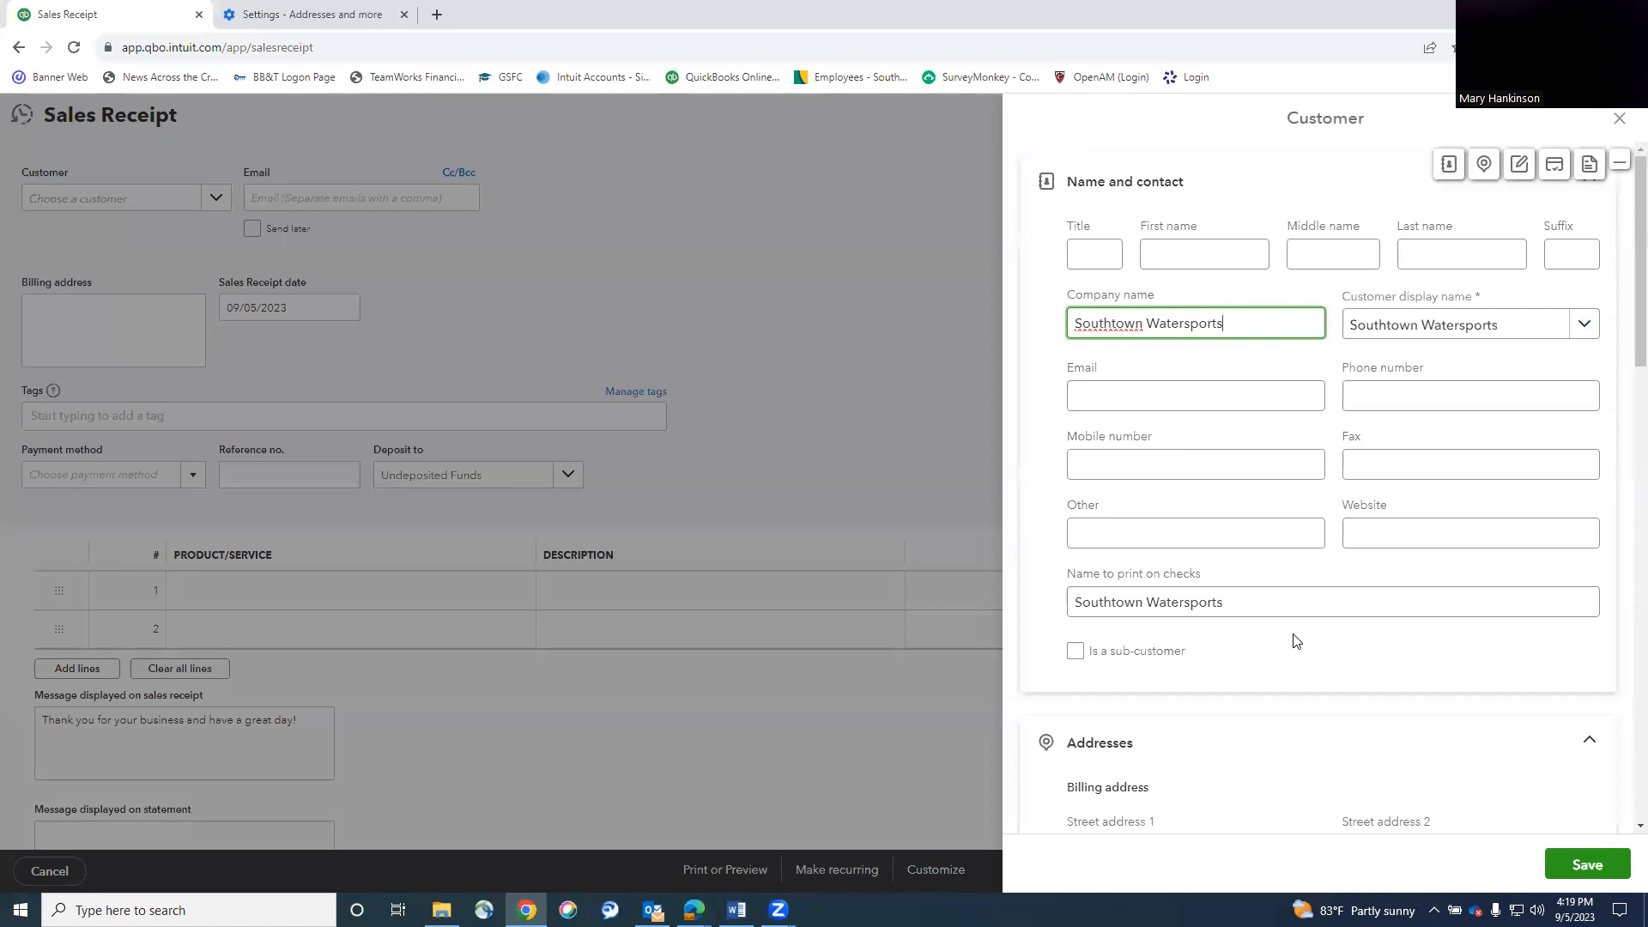
scroll(1144, 671, down, 2)
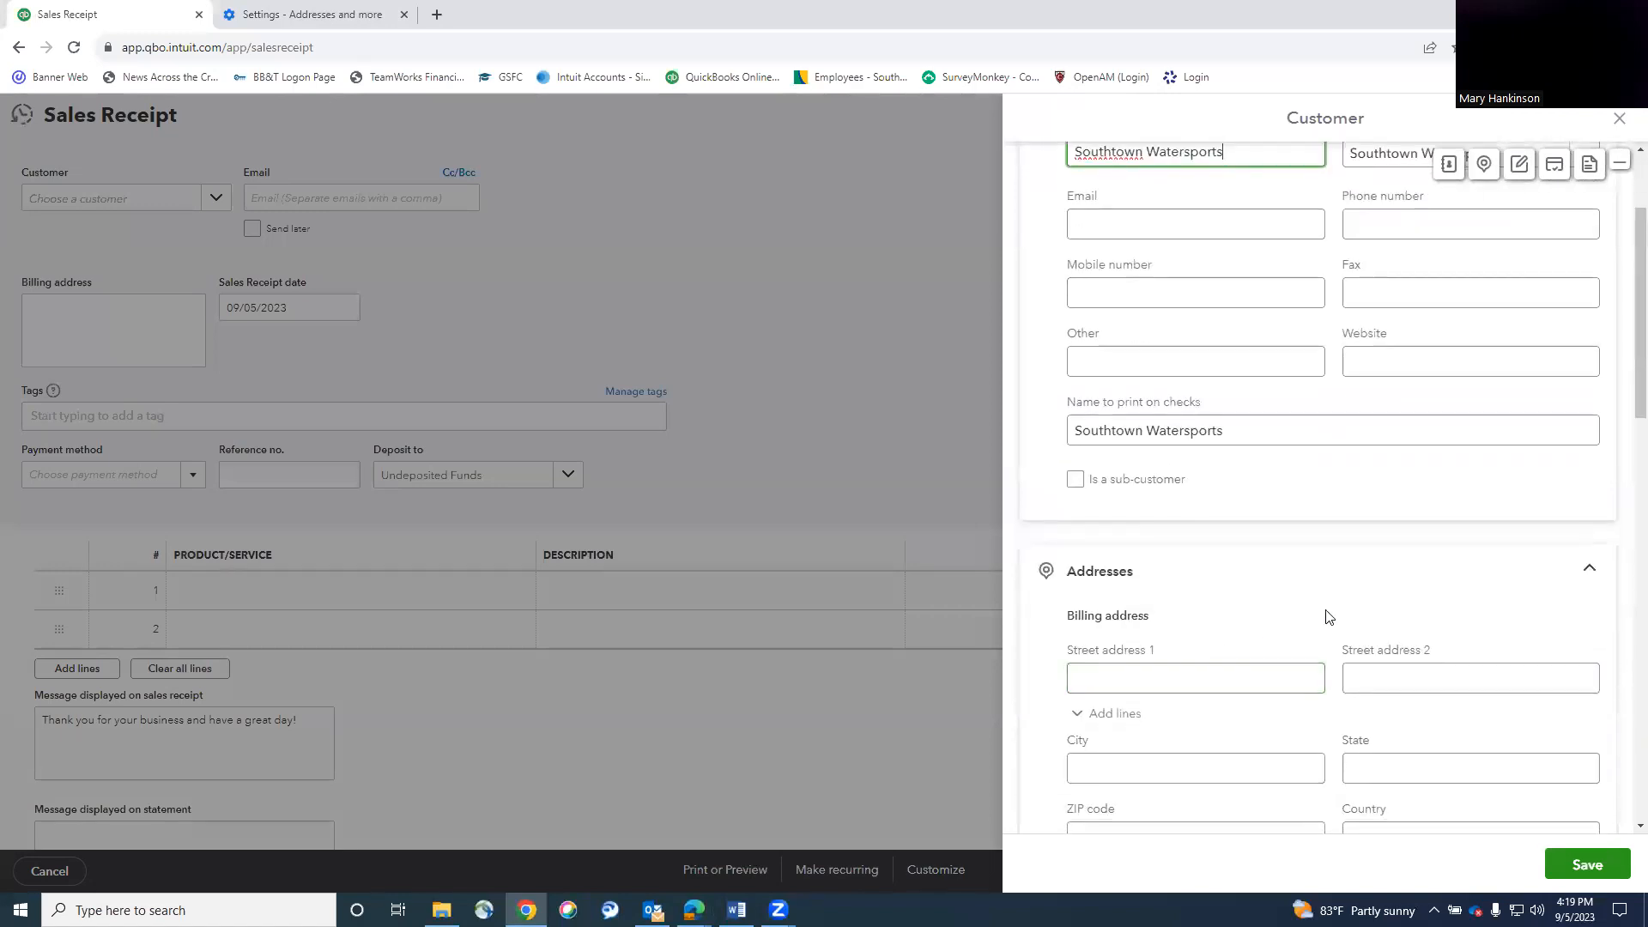
click(1587, 864)
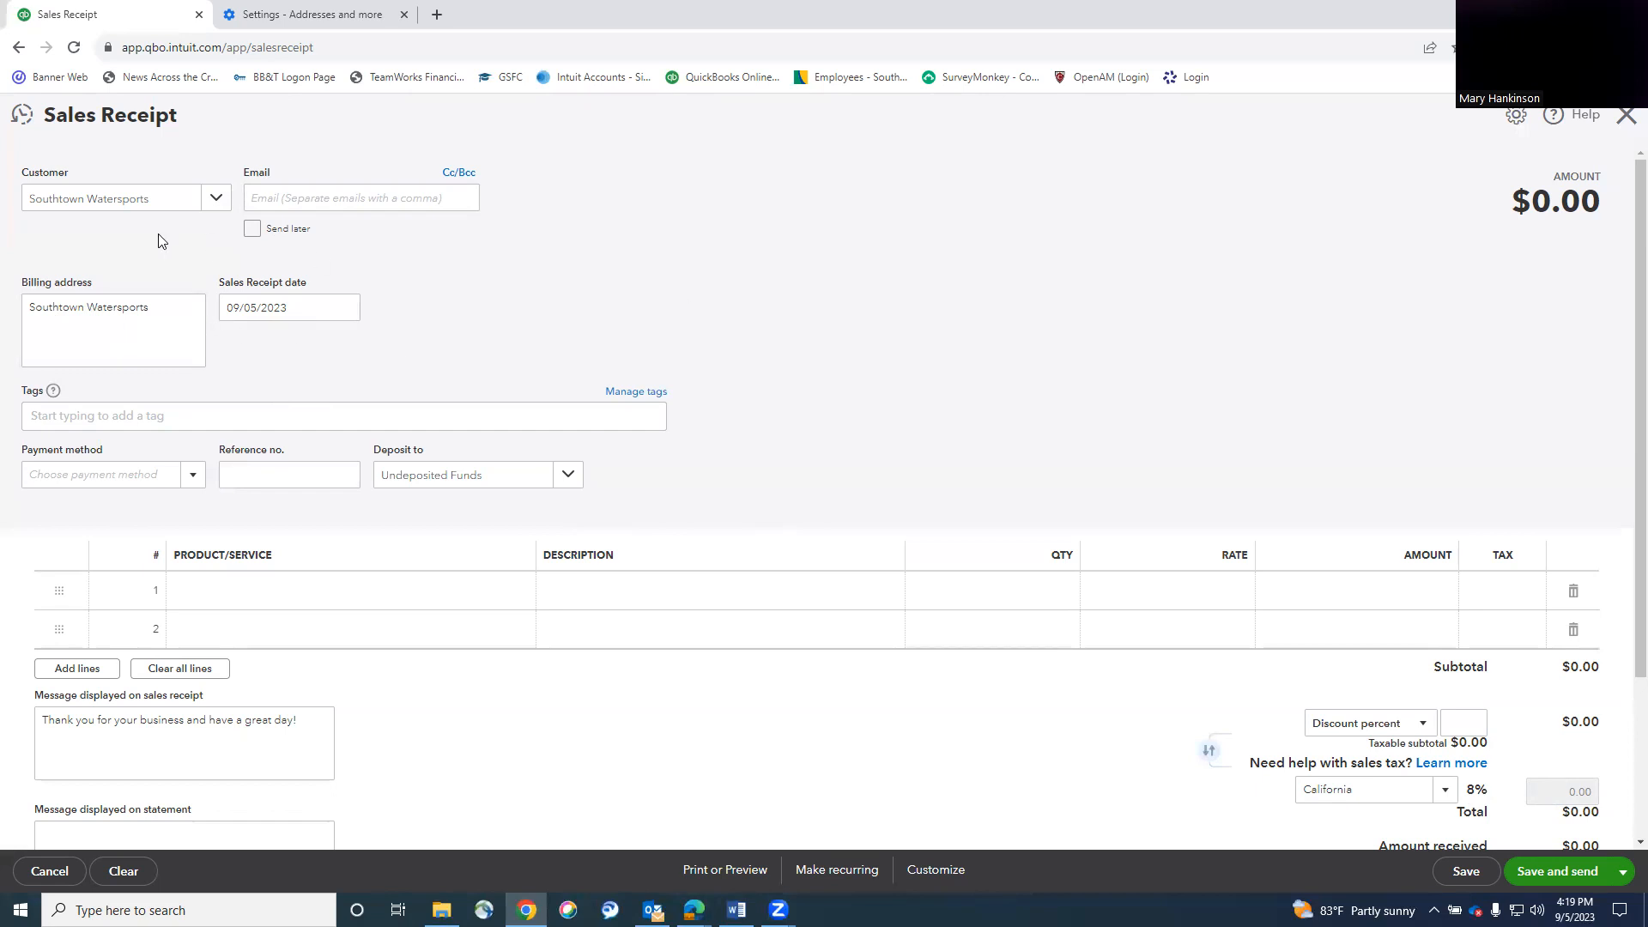
Date the sales receipt 09/05/2023 and set its payment method to Check with reference number 6985.
click(344, 309)
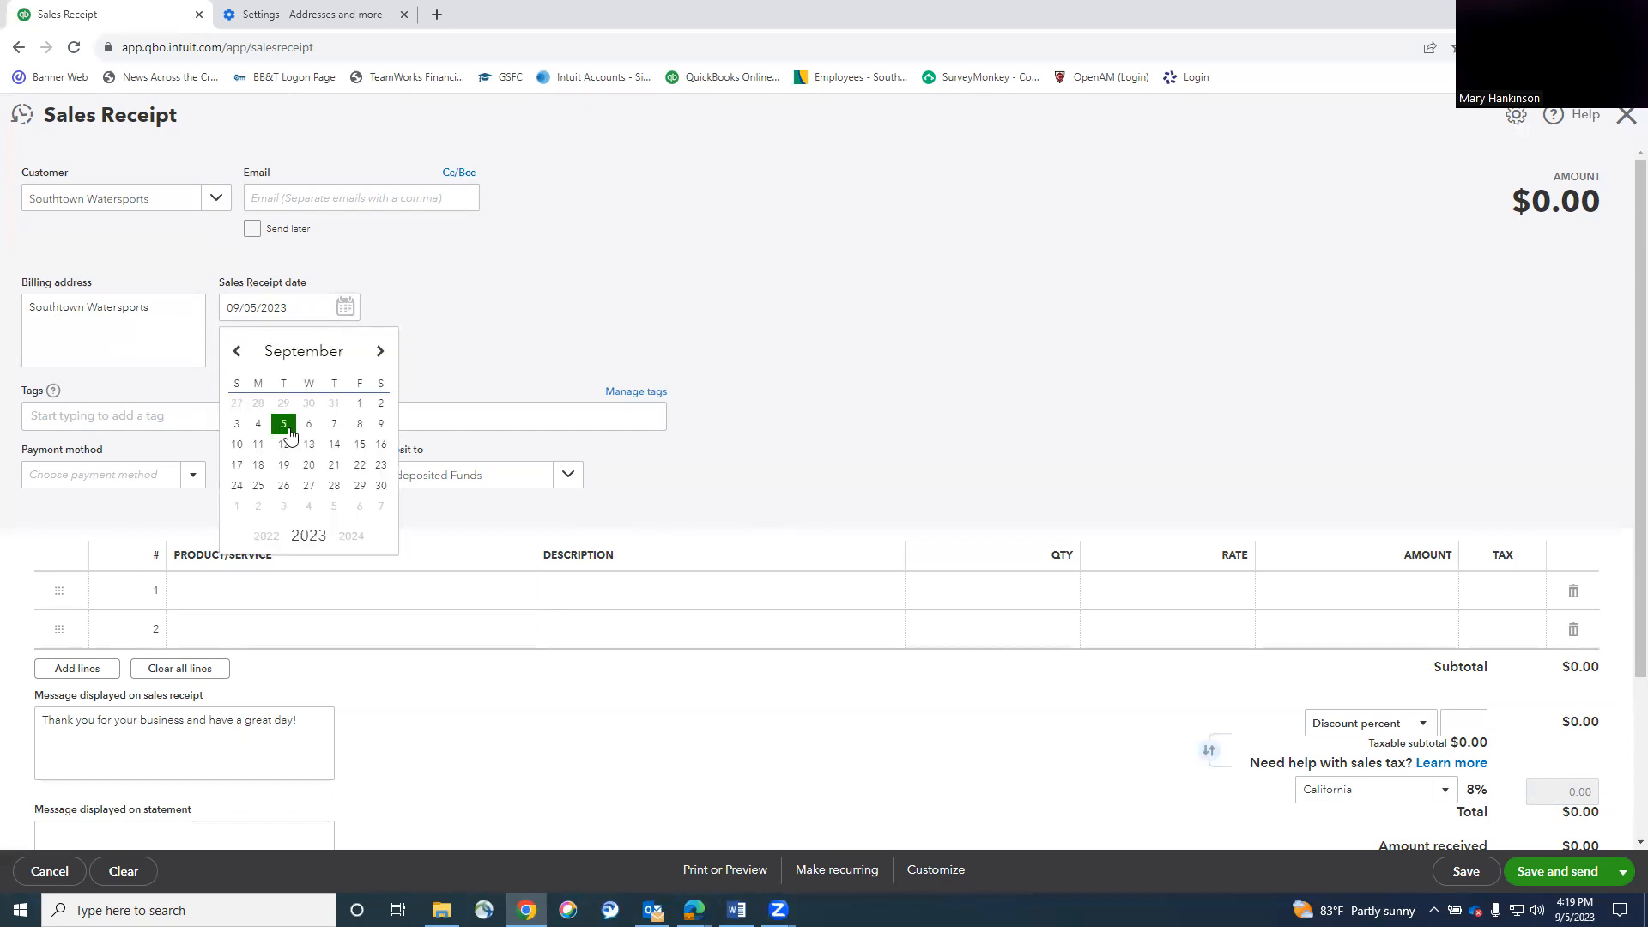
click(286, 424)
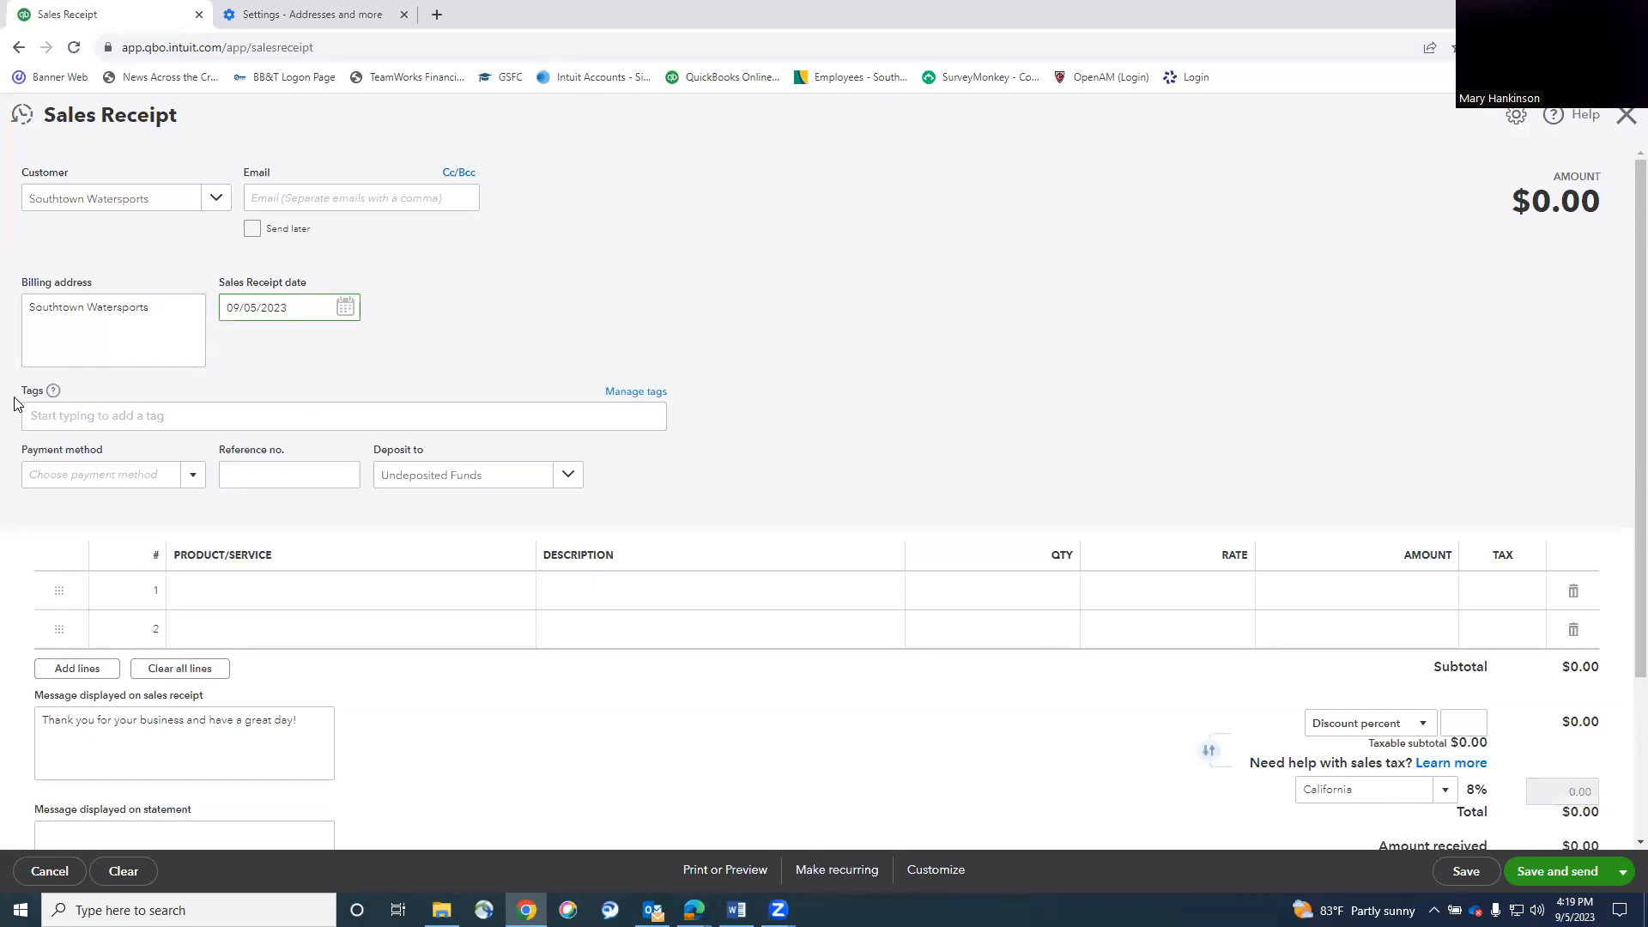
scroll(868, 350, down, 1)
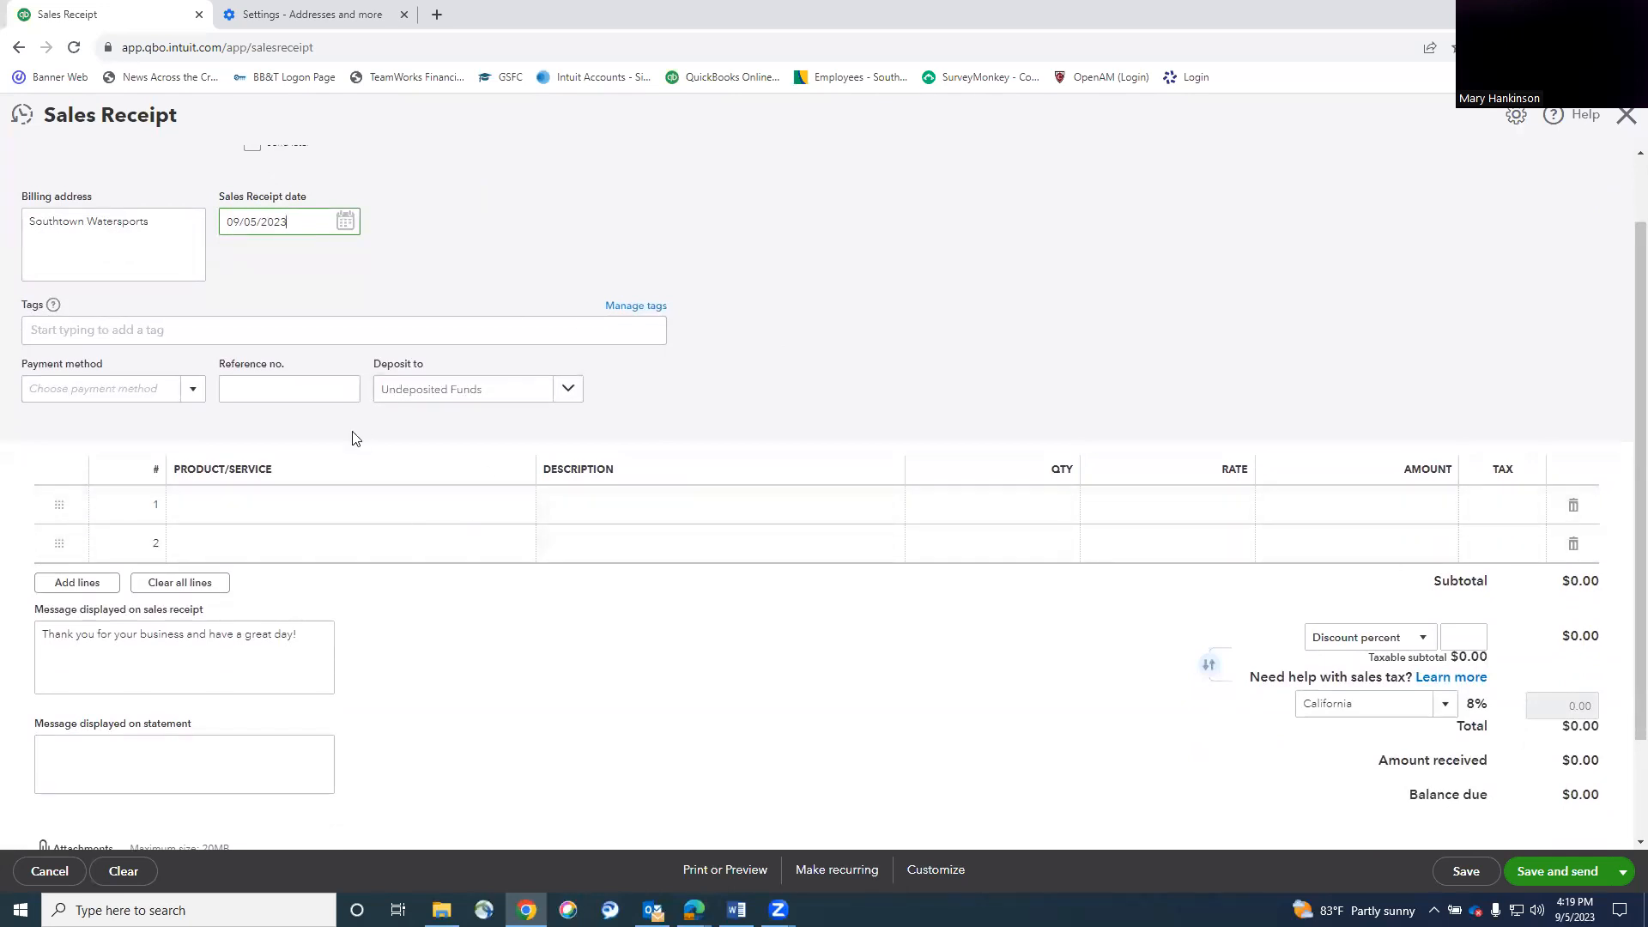
click(192, 392)
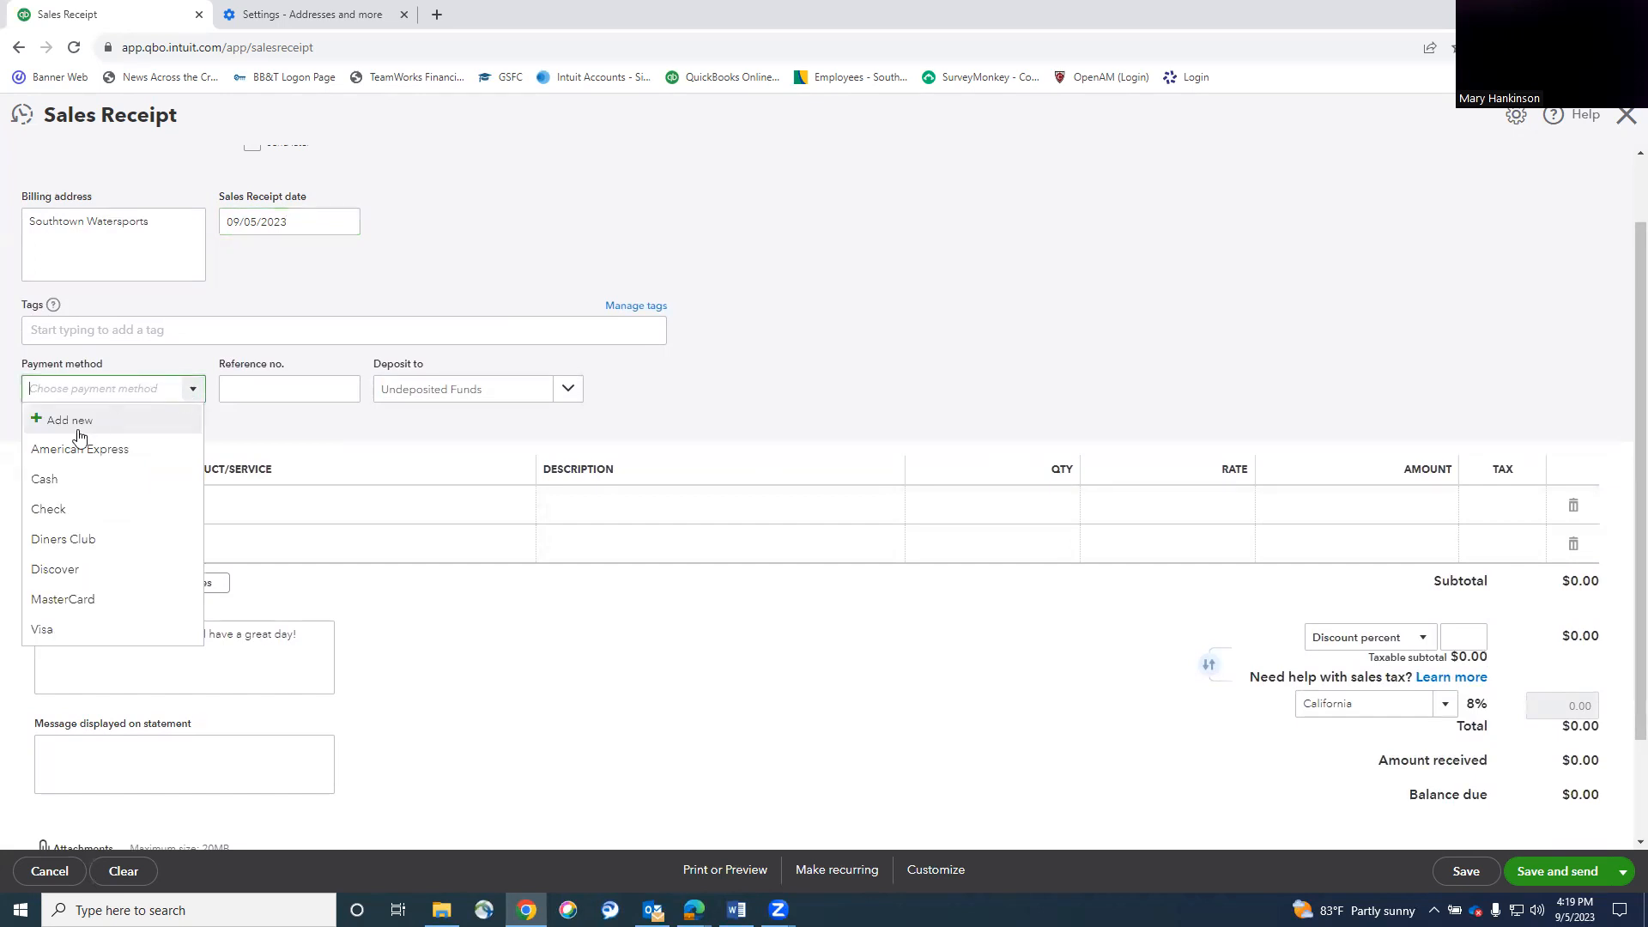
click(48, 513)
click(331, 391)
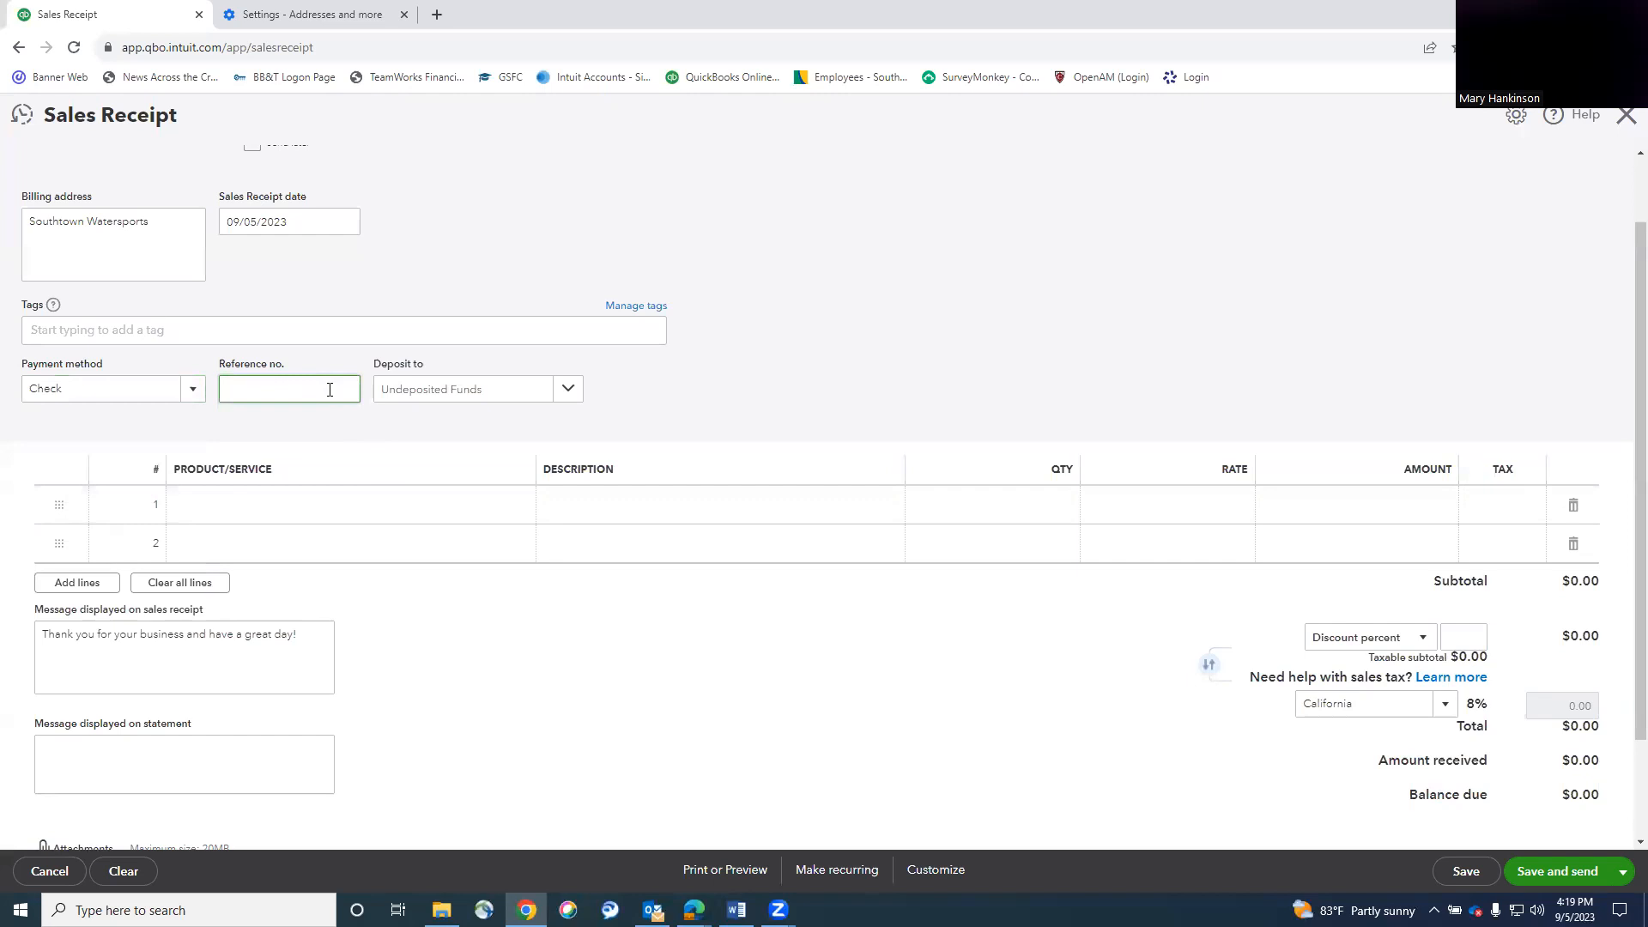
text(6985)
Choose Undeposited Funds as the account the sales receipt is deposited to, and review the other deposit accounts.
click(570, 385)
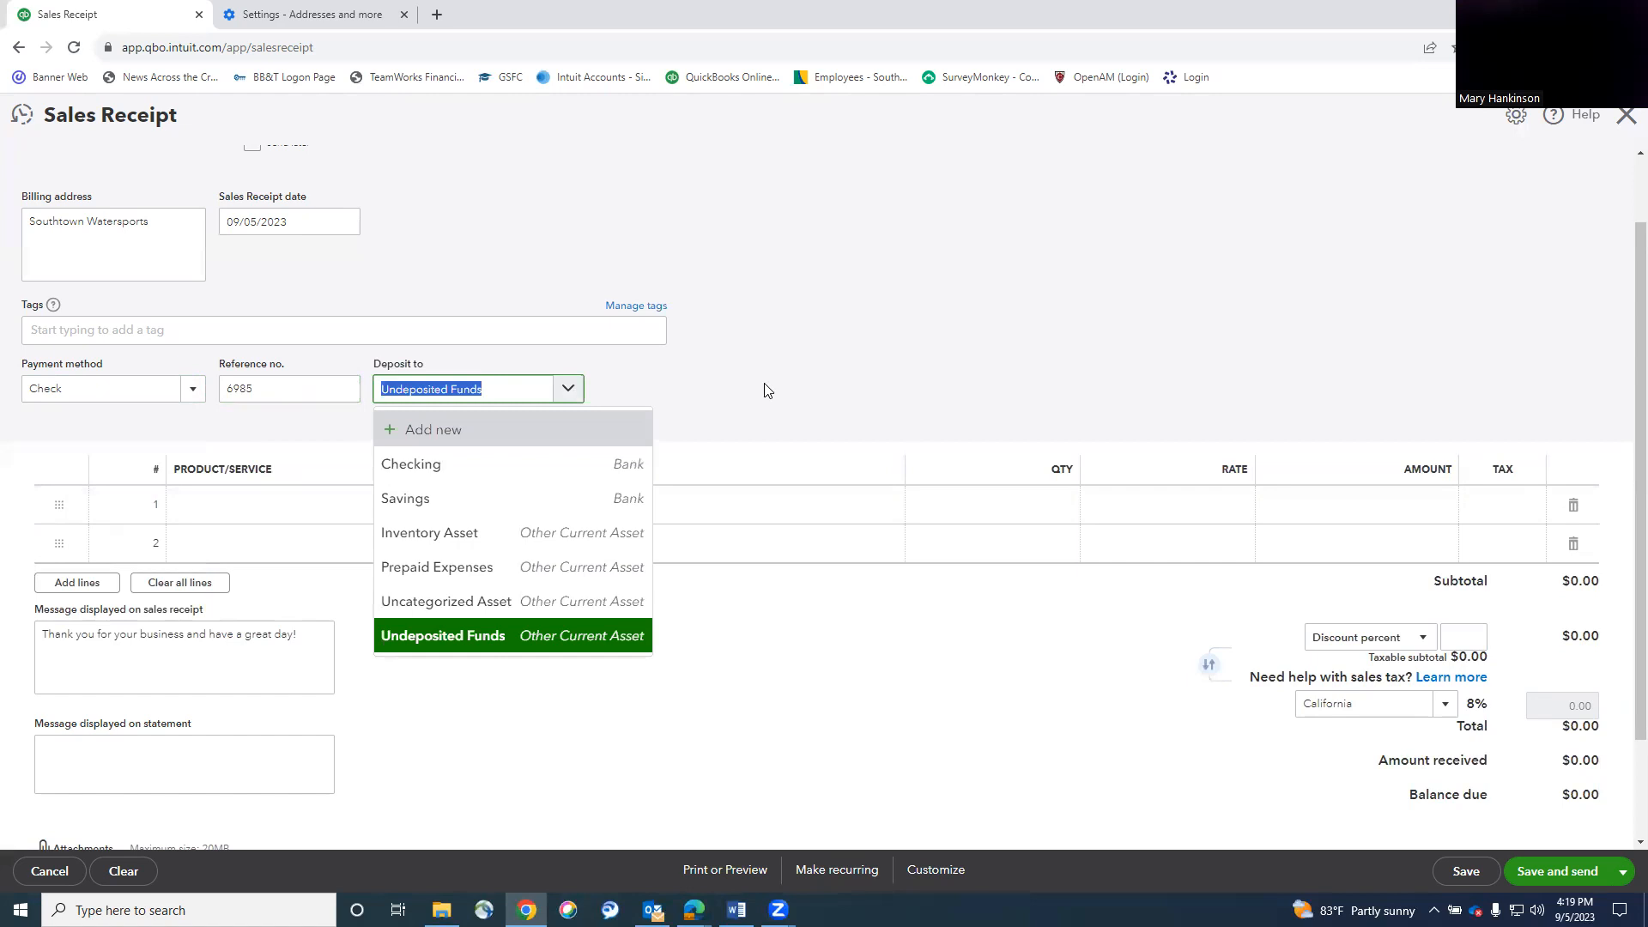
click(473, 637)
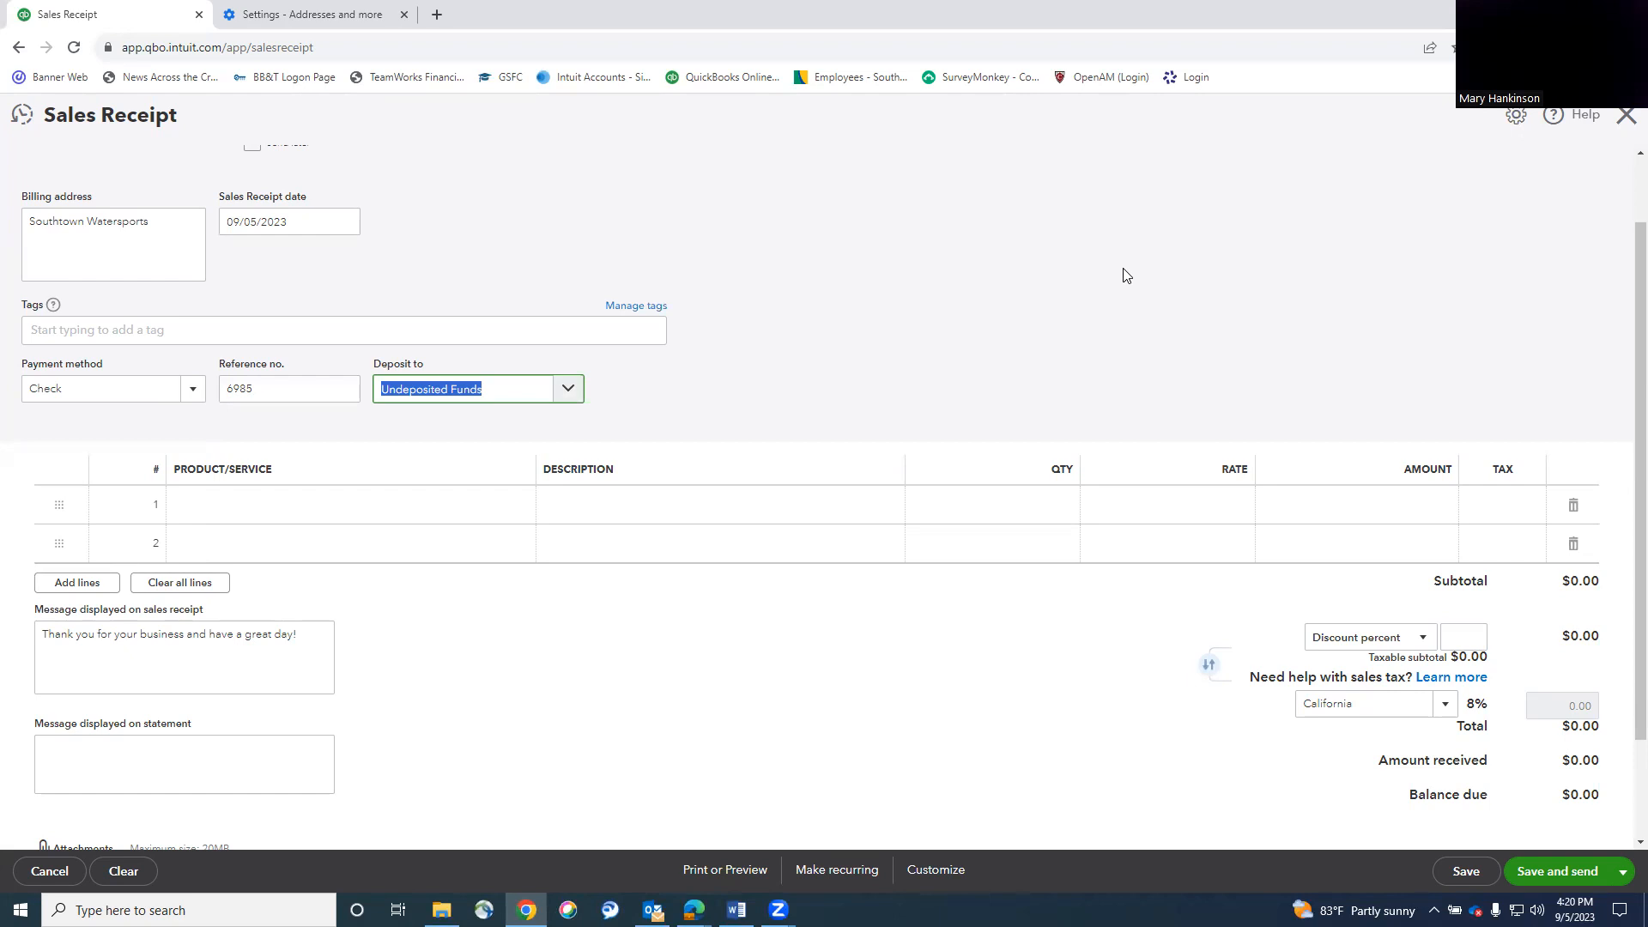
click(568, 392)
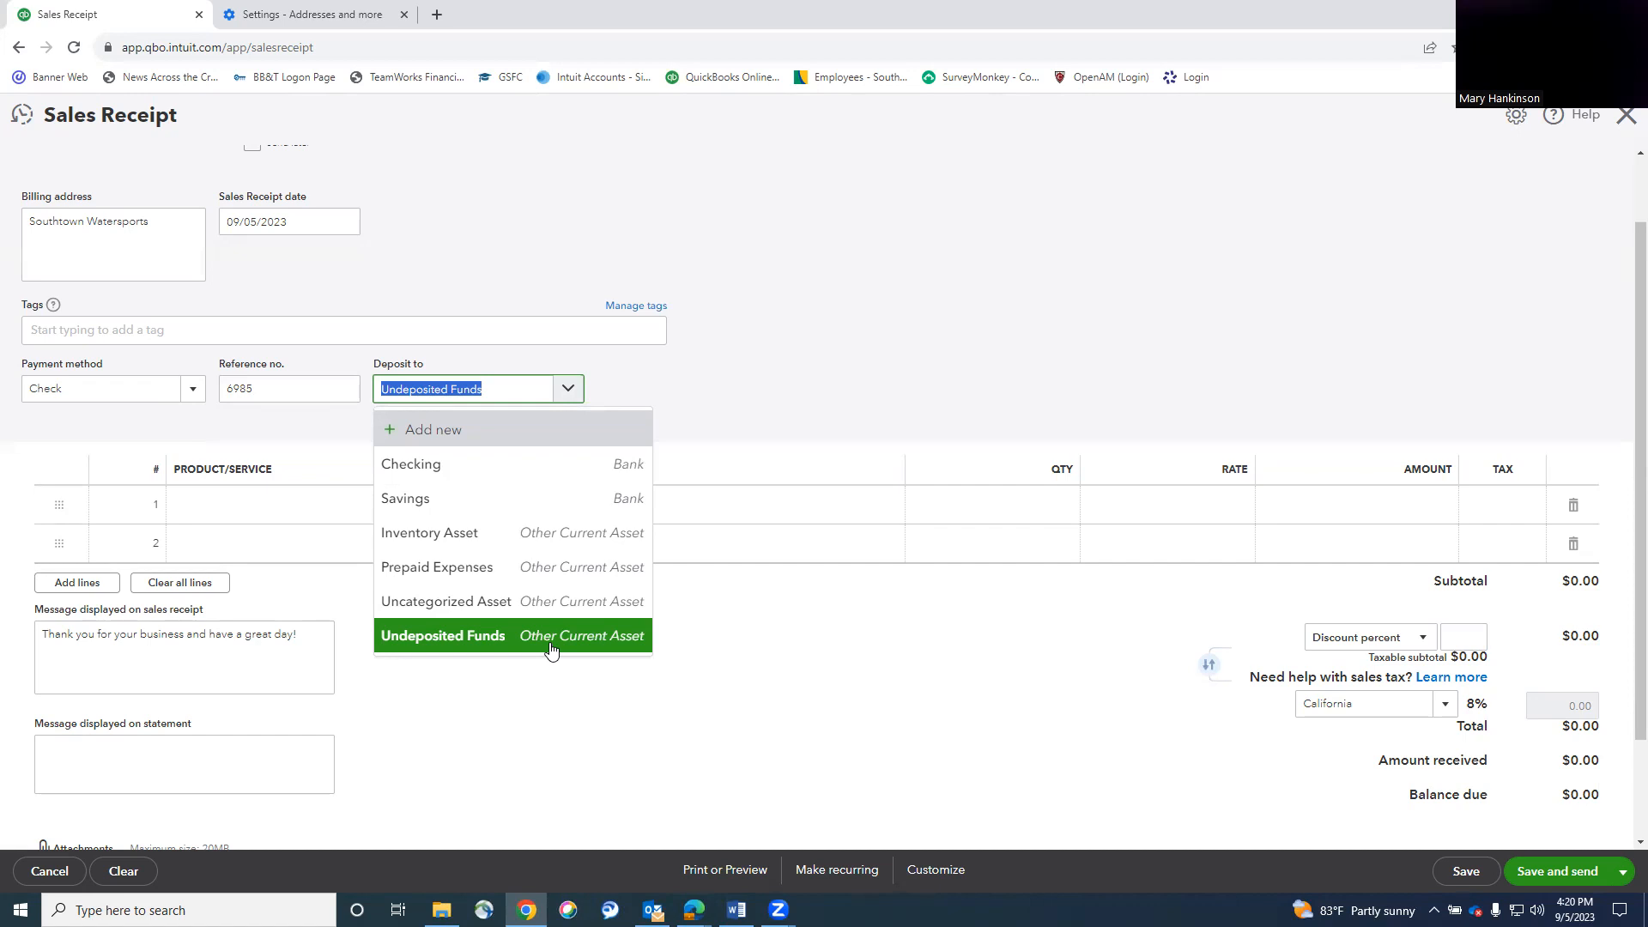
click(928, 324)
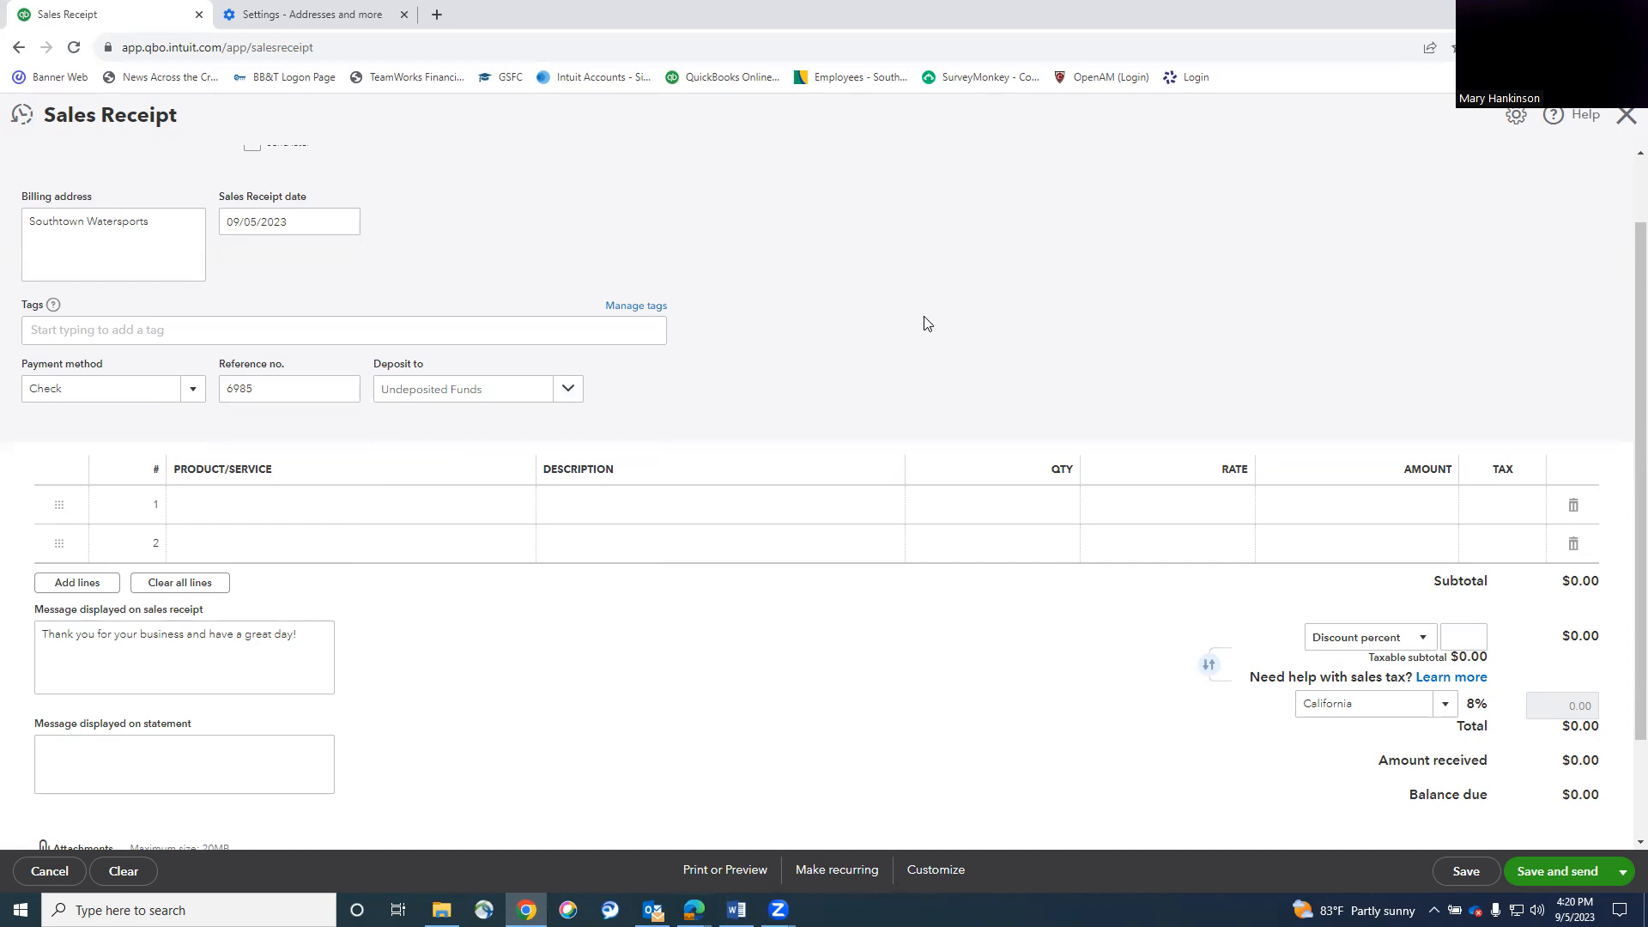
Add Pump as the first line item and Rock Fountain as the second on the sales receipt.
click(364, 514)
click(517, 509)
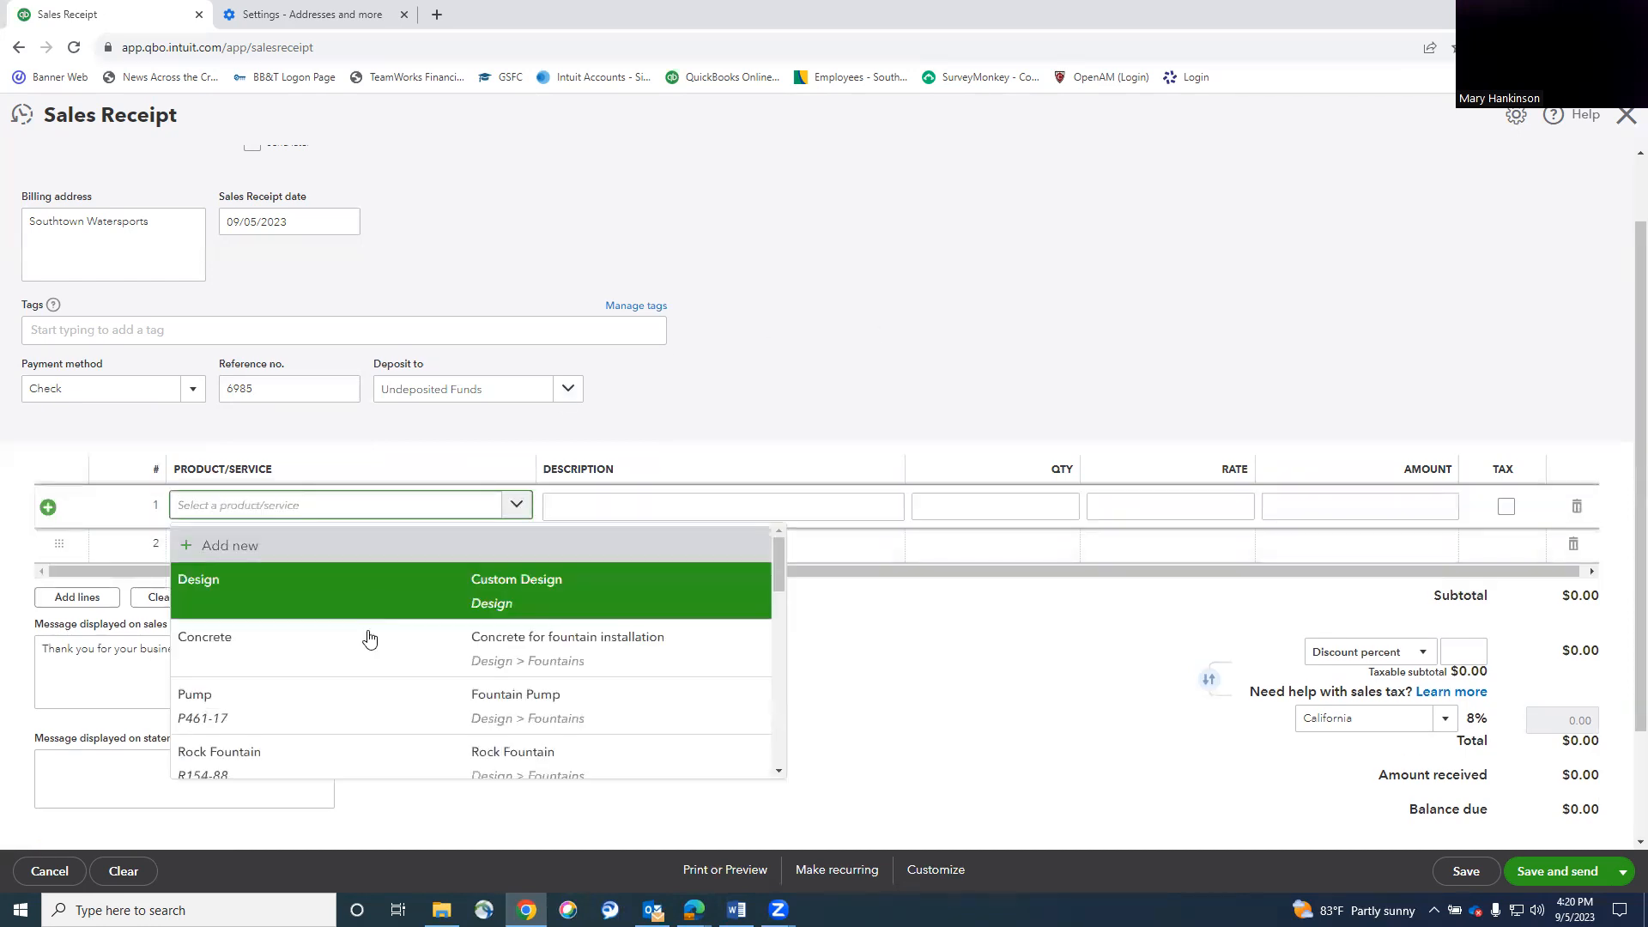
click(335, 706)
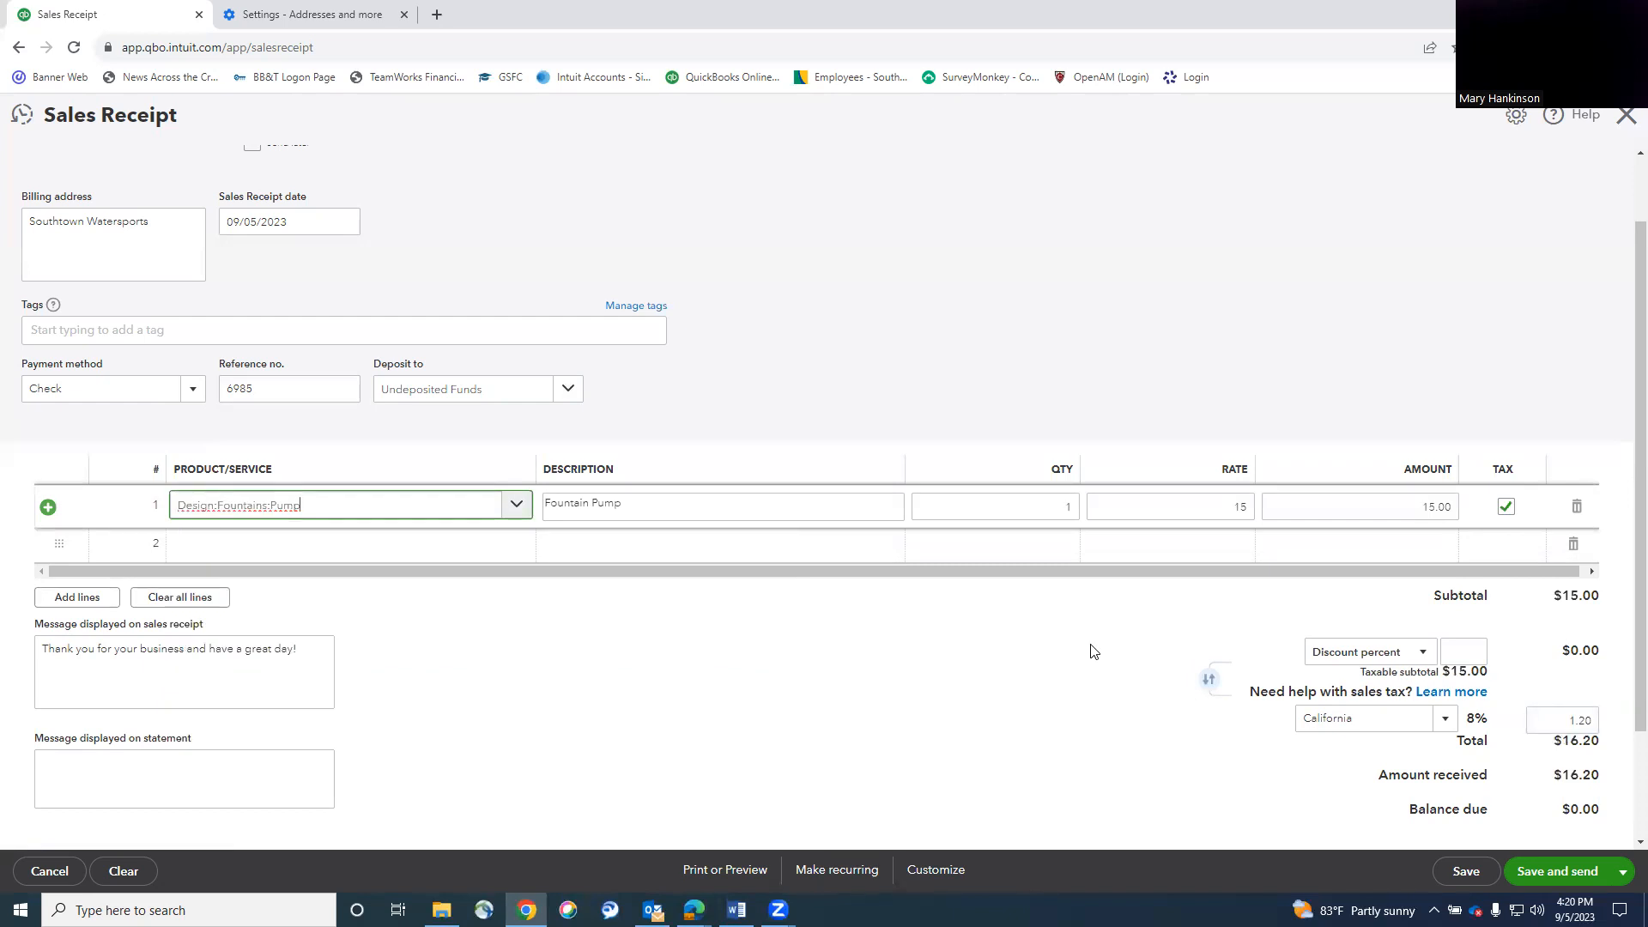
click(438, 548)
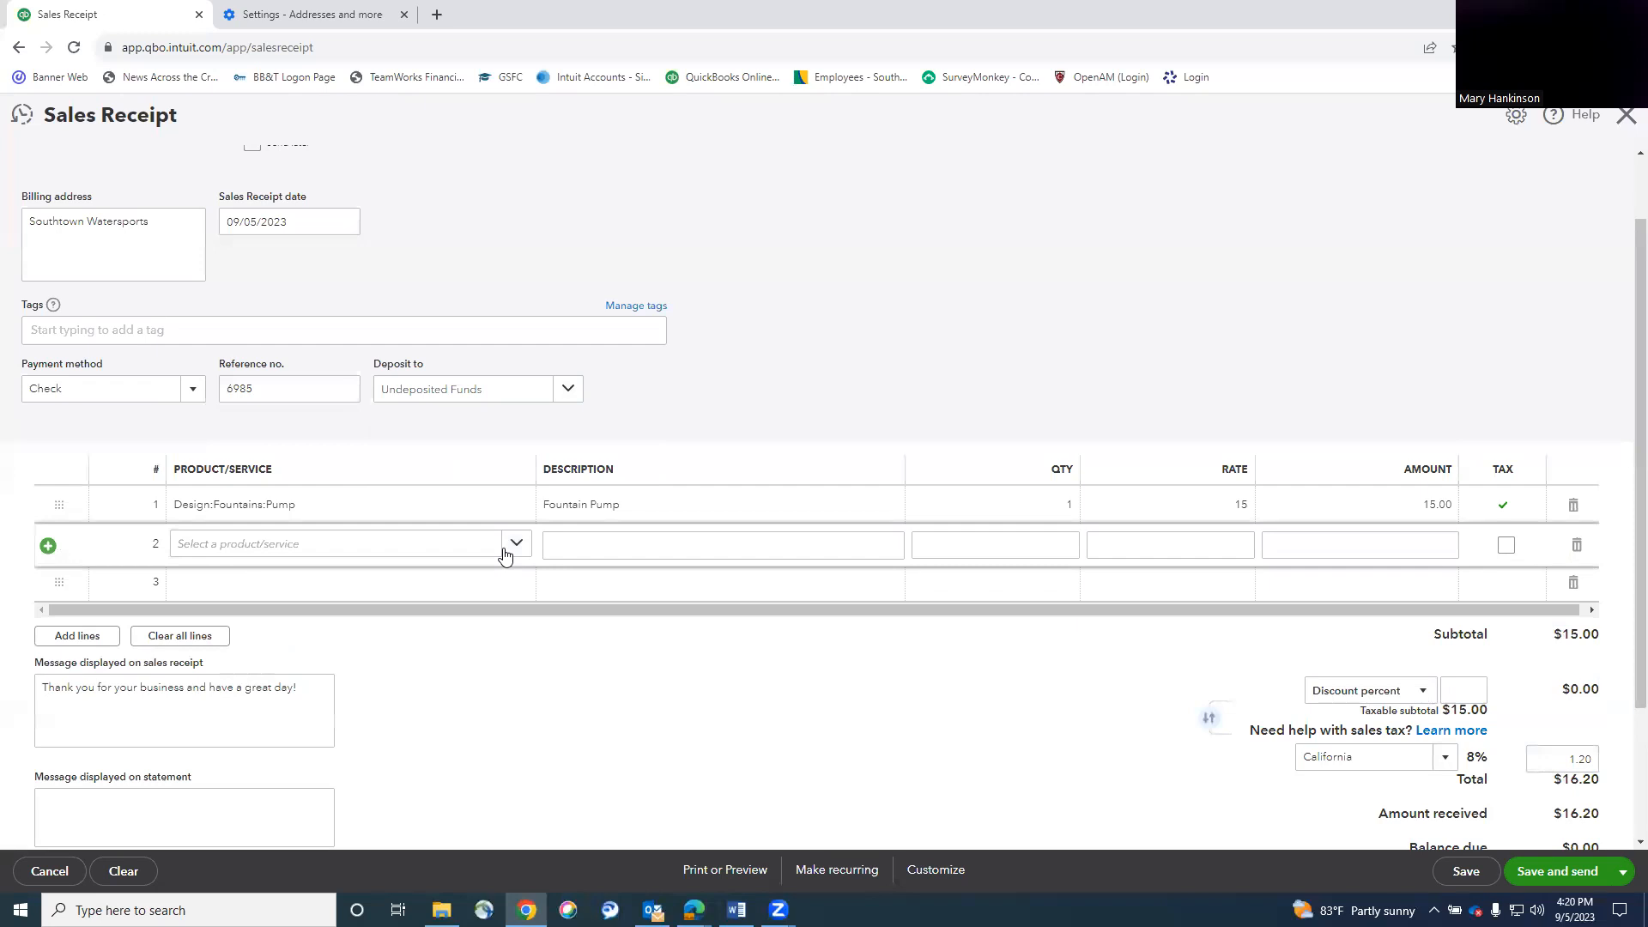
click(506, 553)
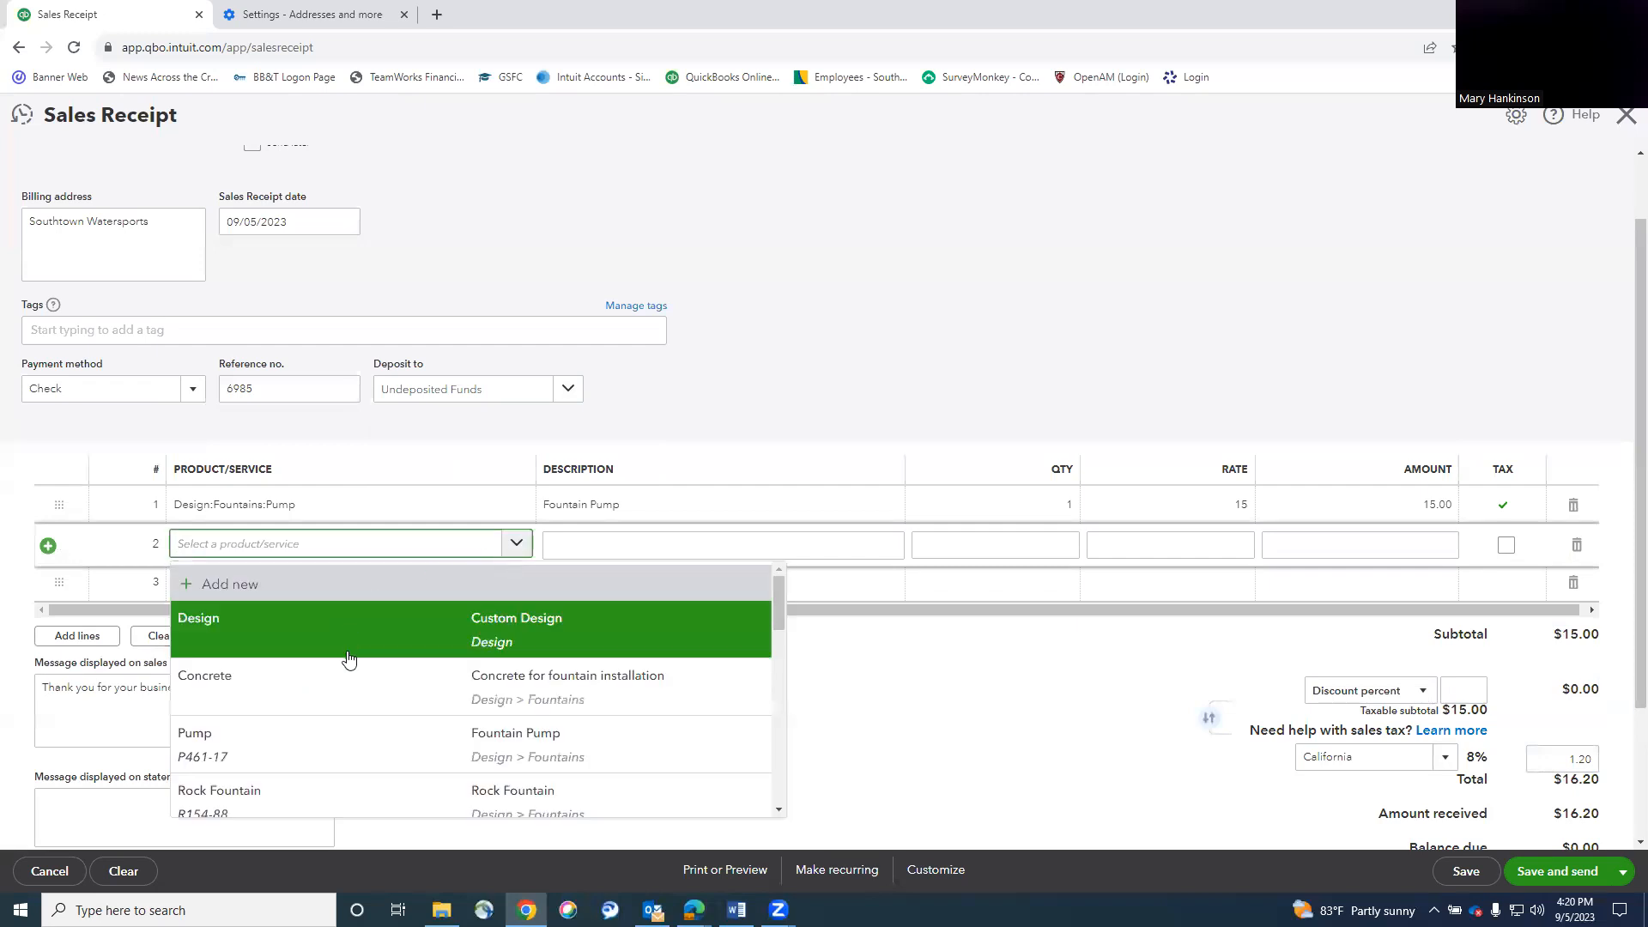
click(388, 799)
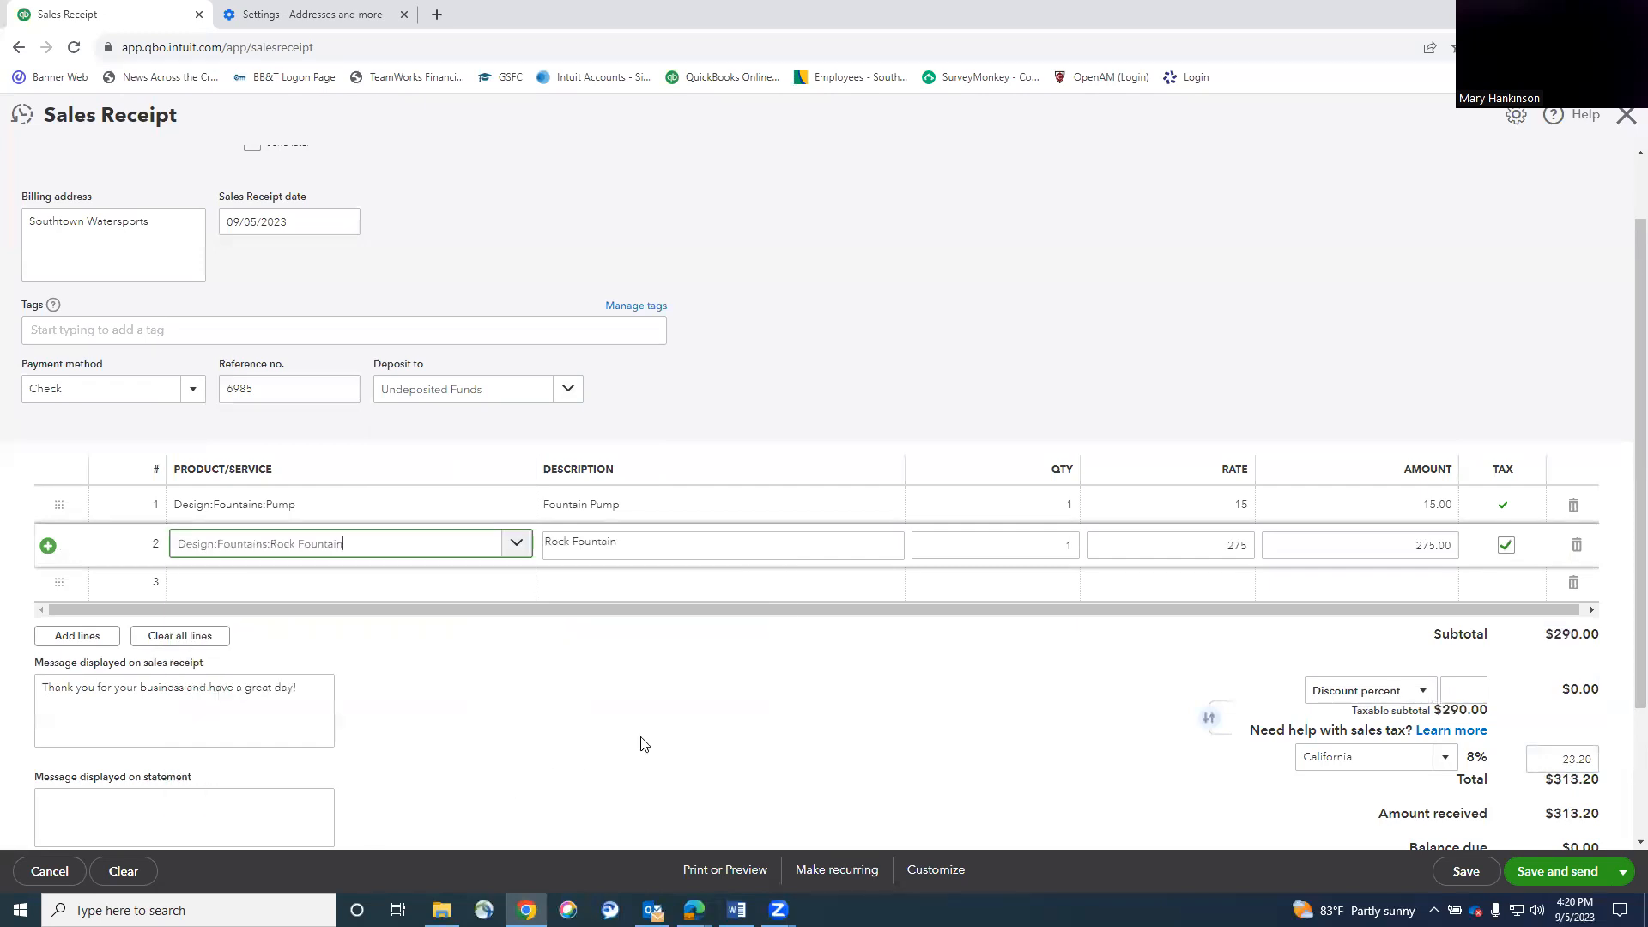
Try Lighting and Rocks as the third line item of the sales receipt.
click(463, 589)
click(505, 593)
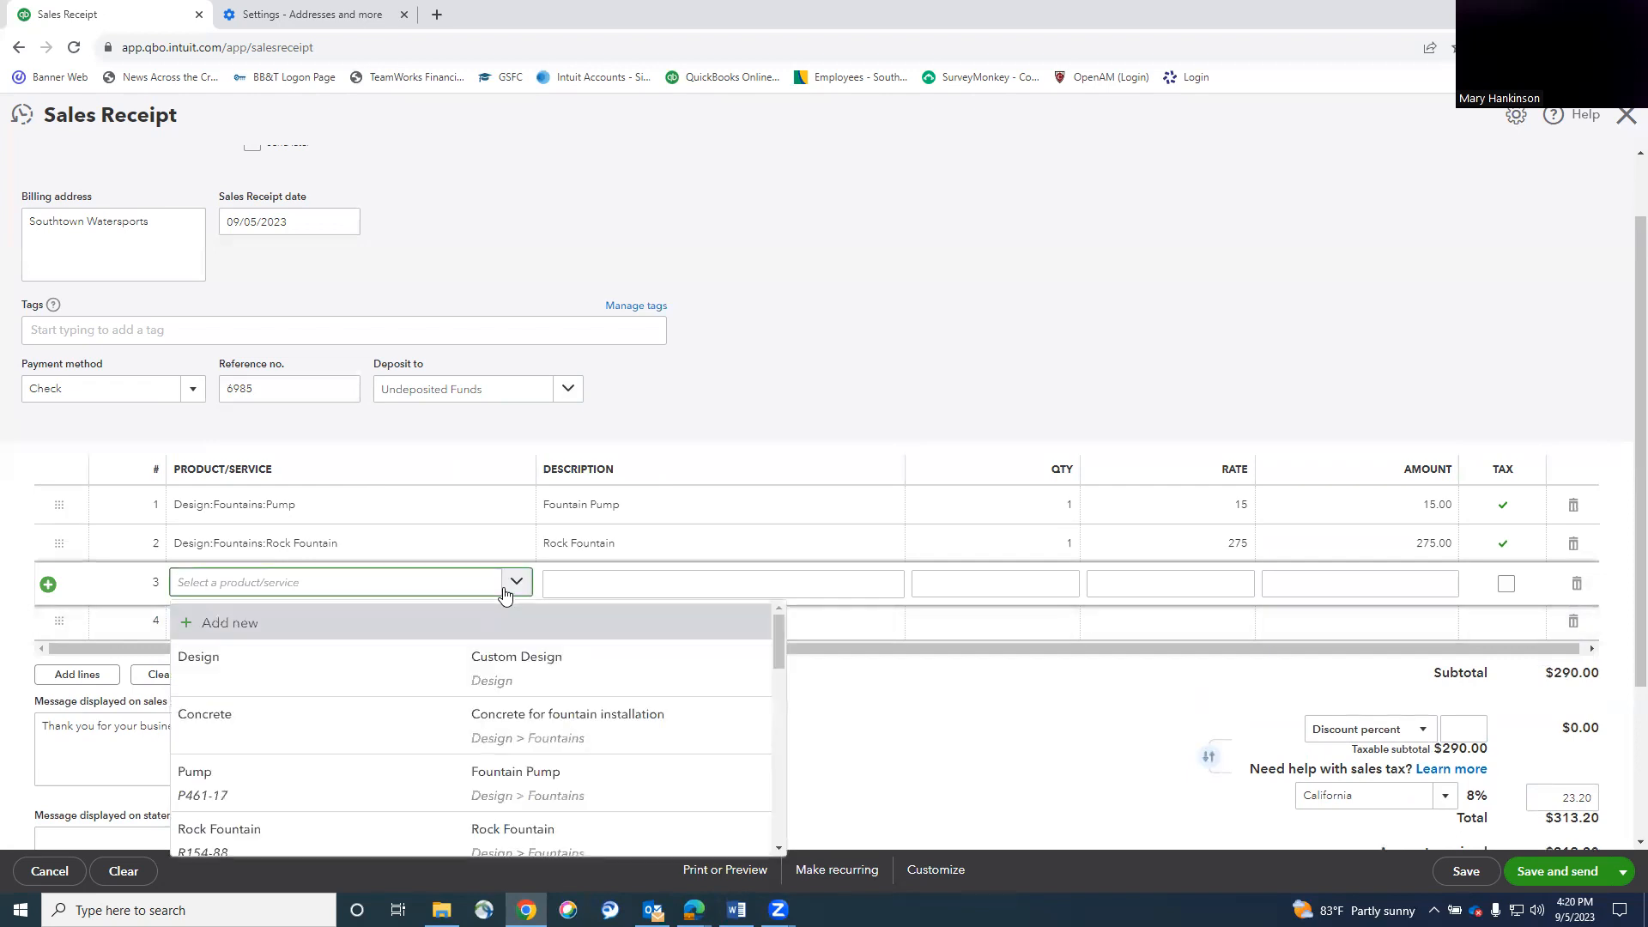
scroll(423, 717, down, 5)
scroll(395, 745, up, 2)
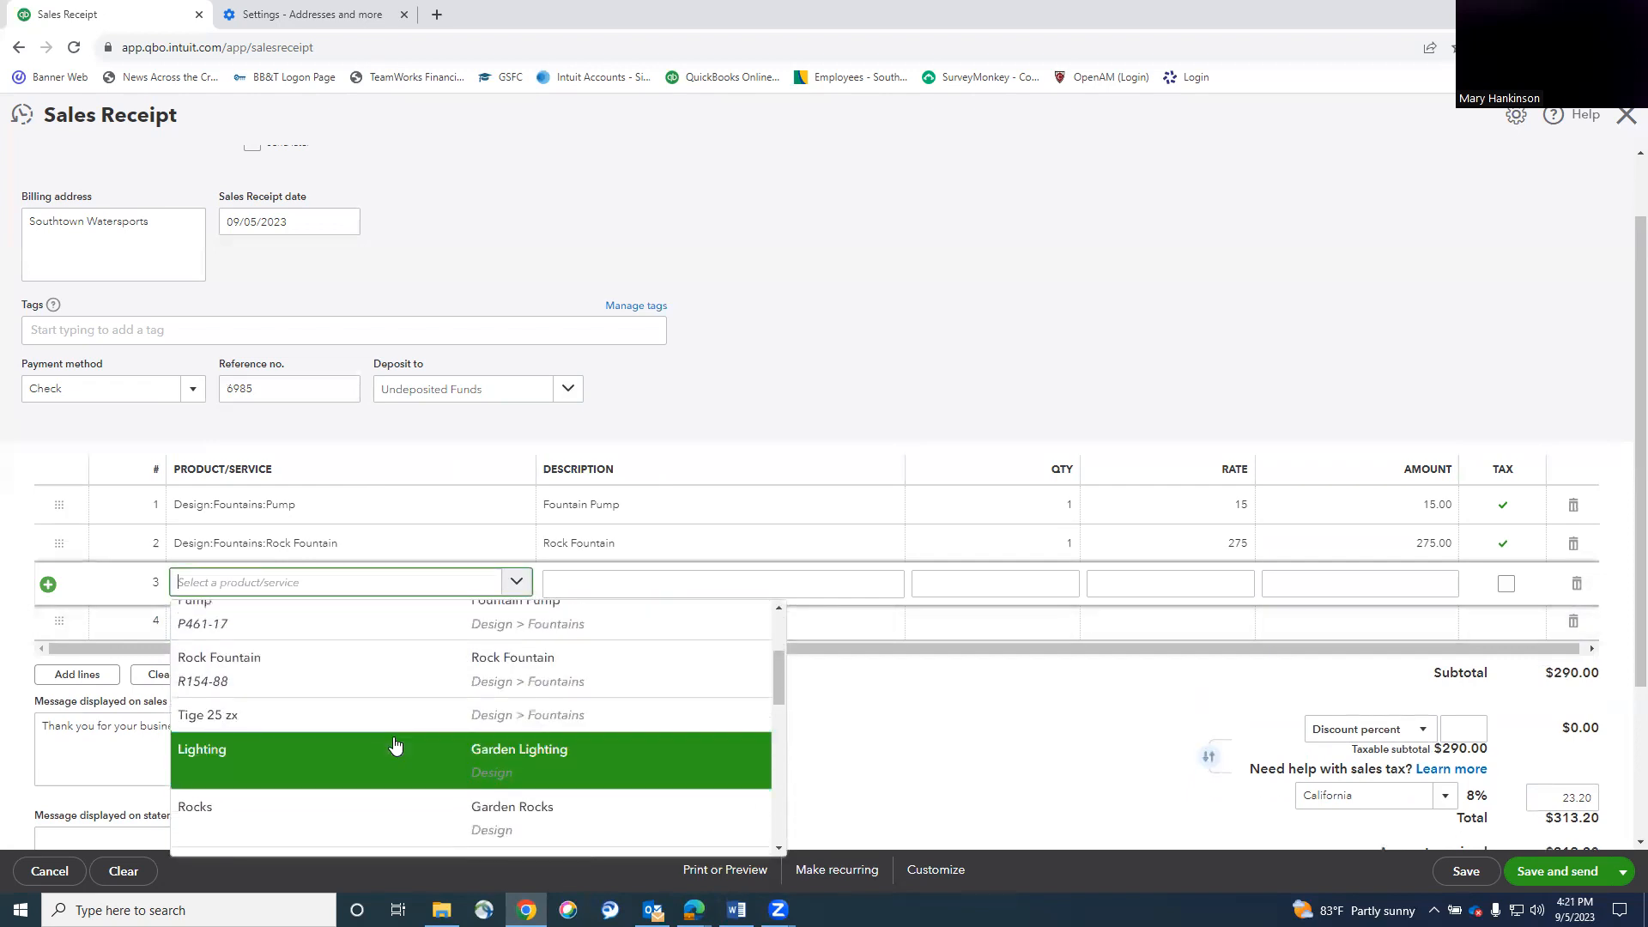
click(395, 745)
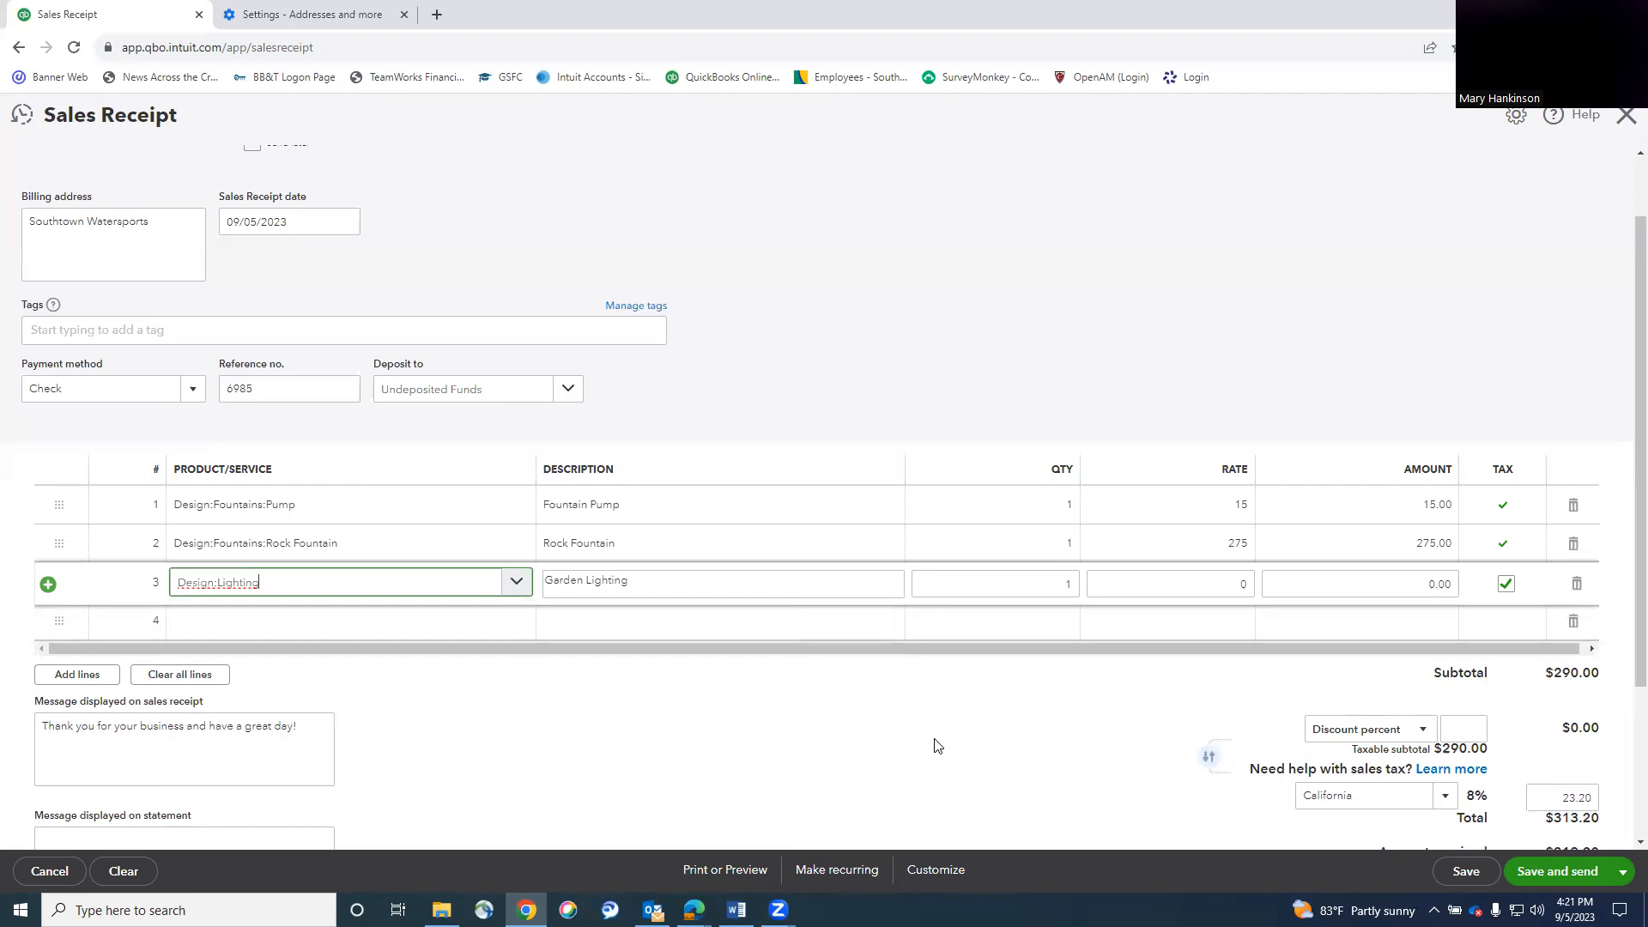
click(516, 582)
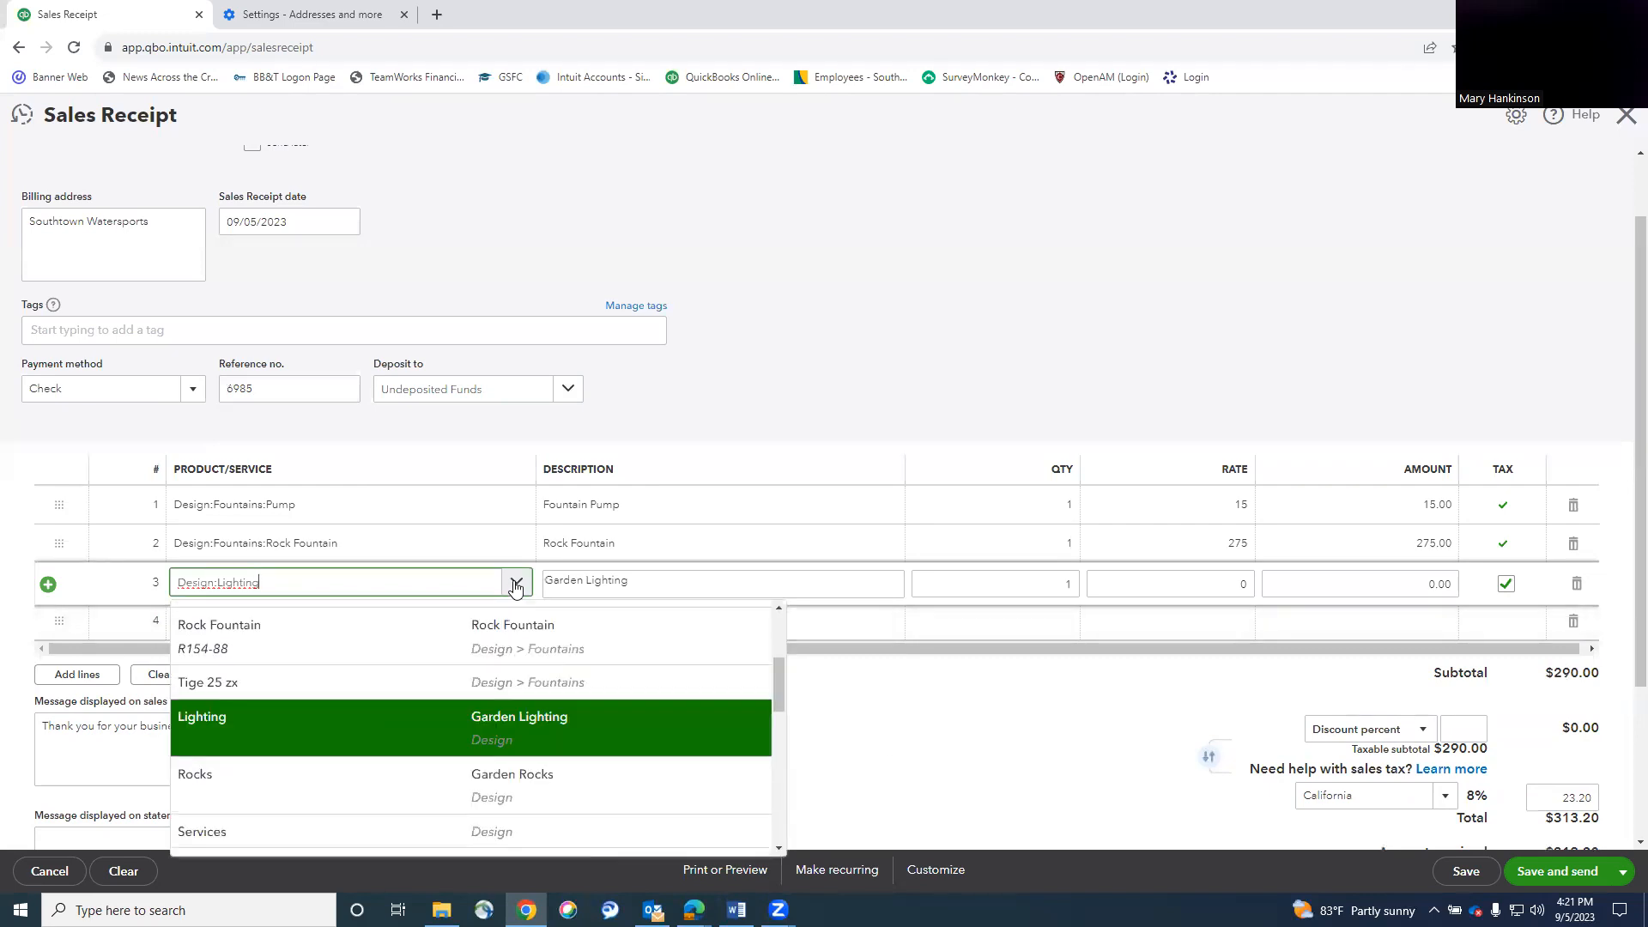
click(550, 785)
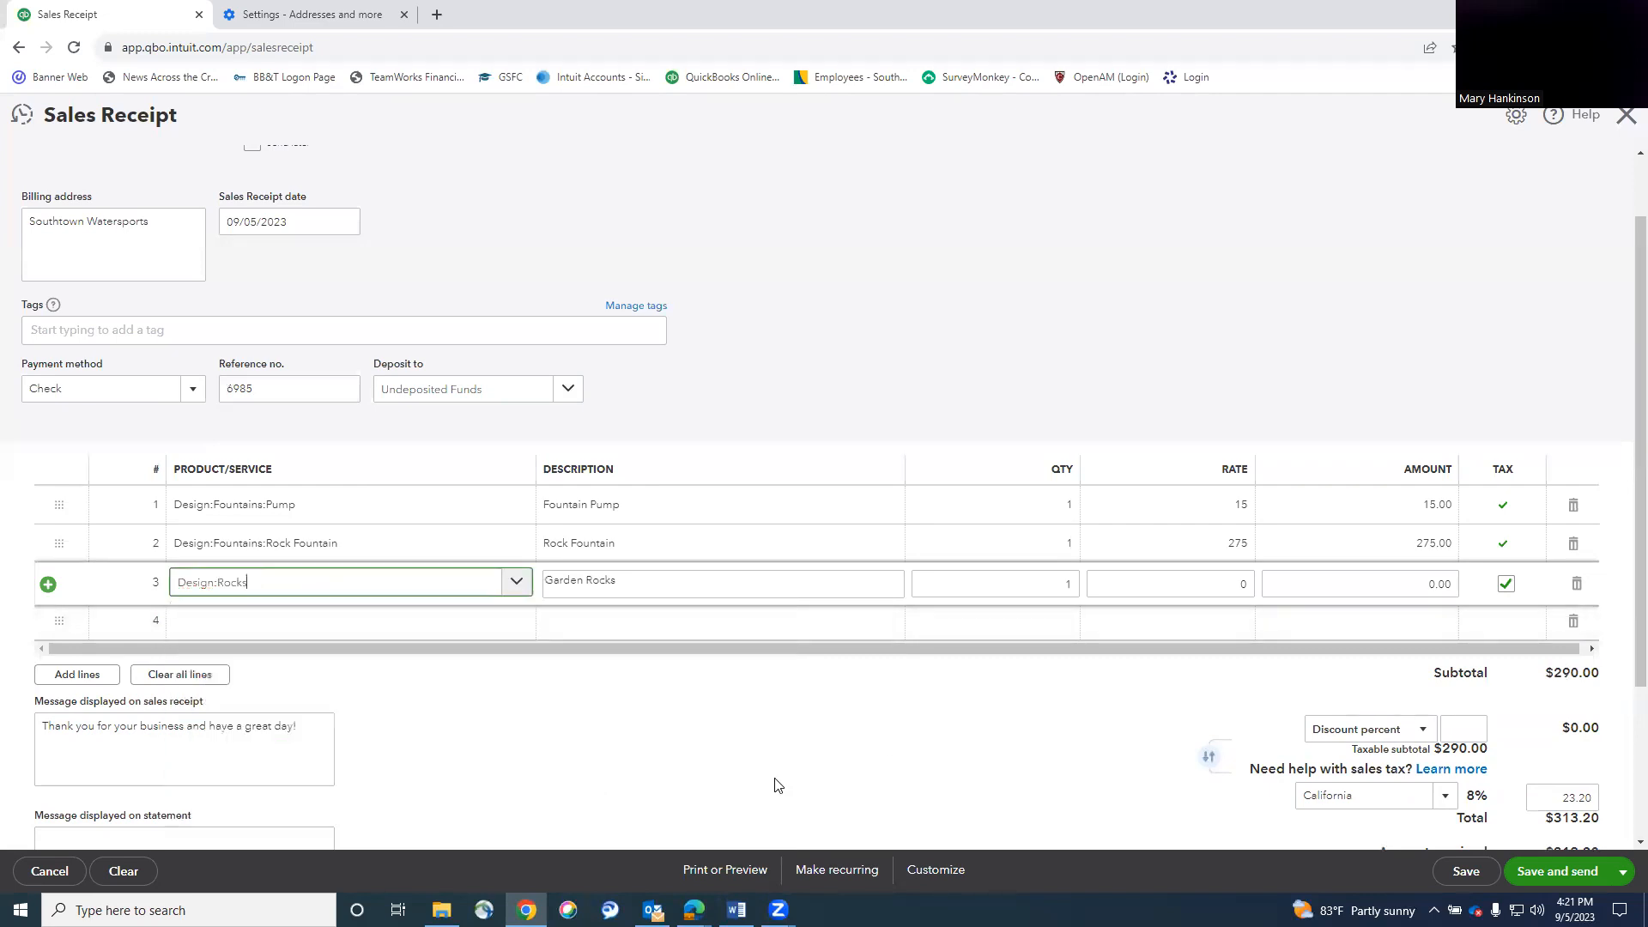
Set the third line item of the sales receipt to Sprinkler Heads.
click(518, 589)
scroll(480, 773, down, 3)
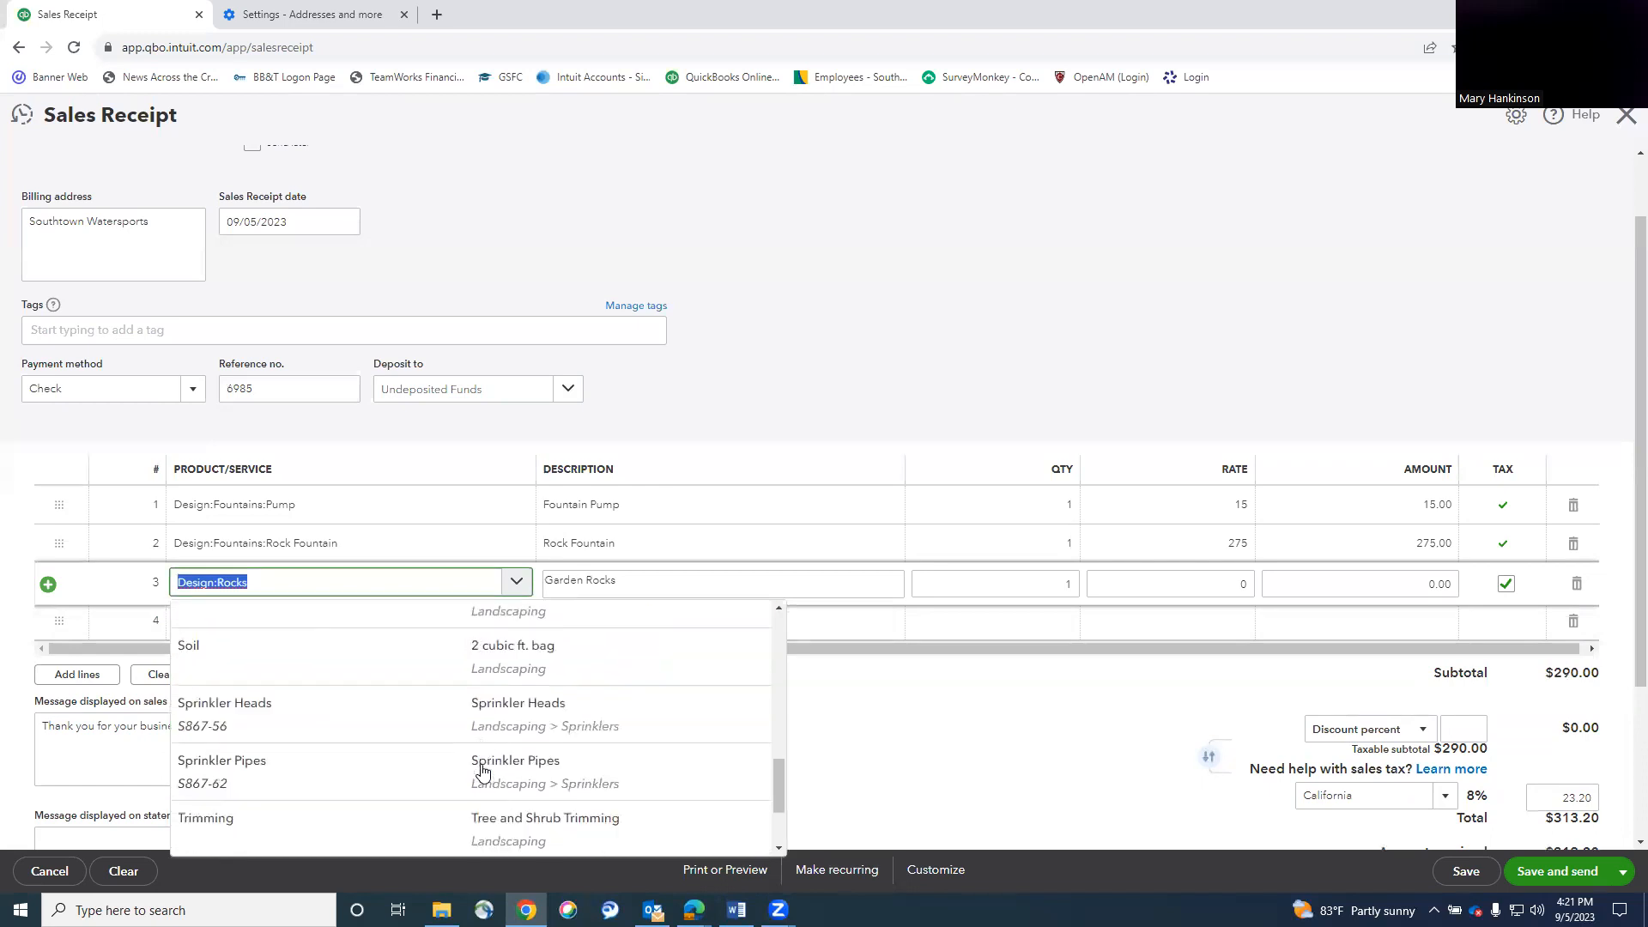
click(424, 736)
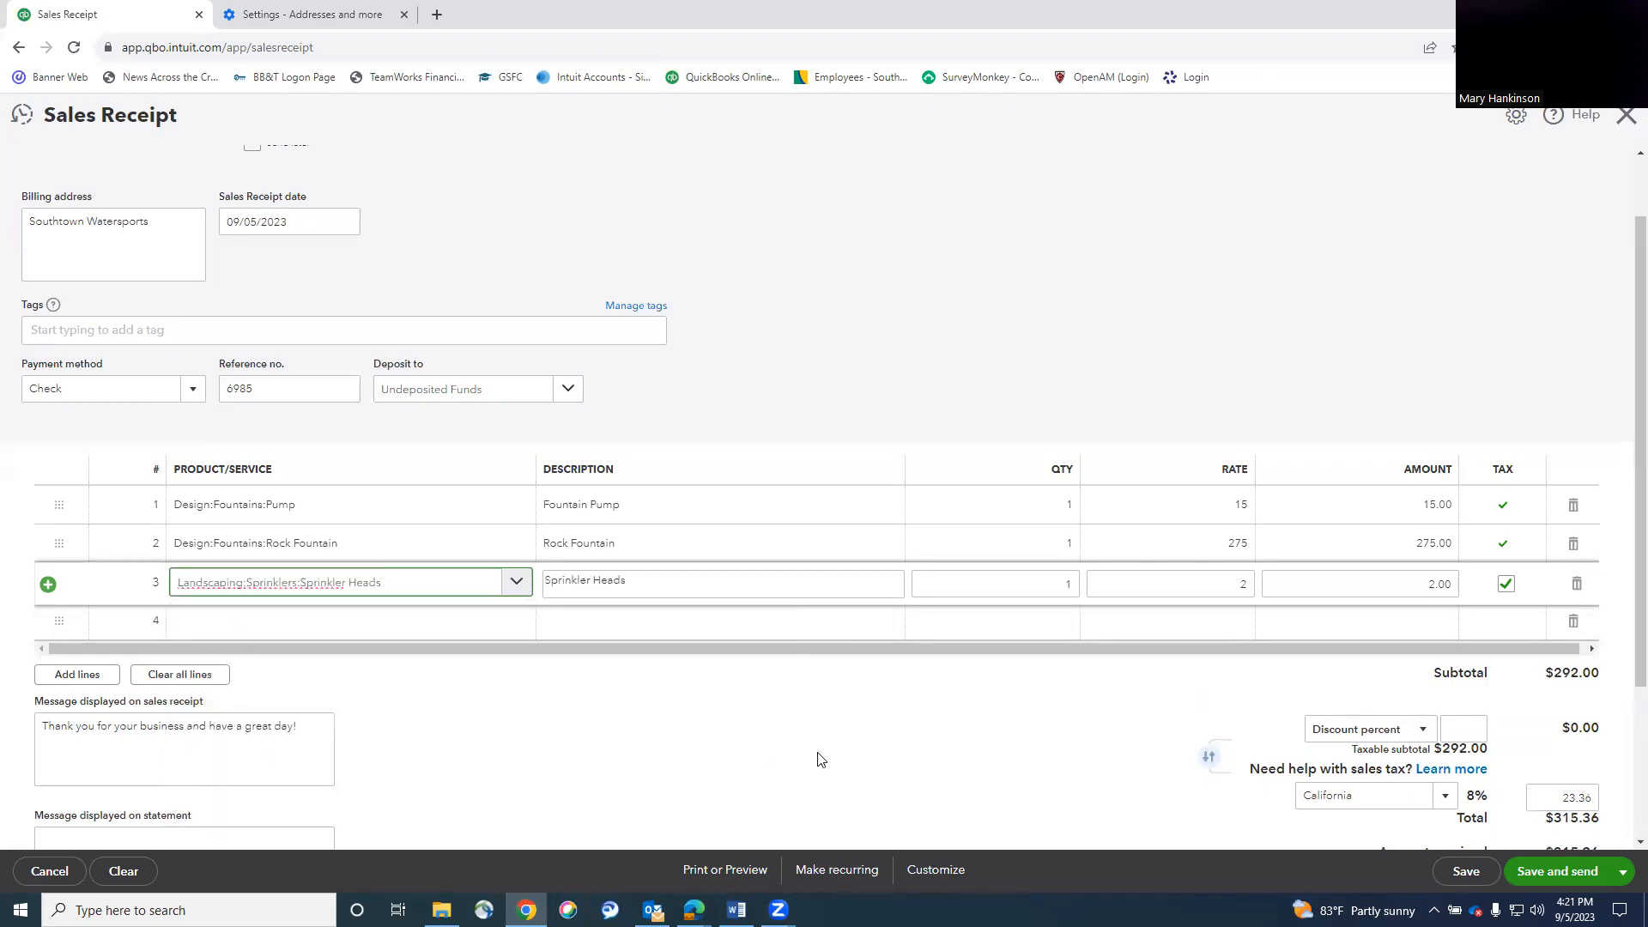
click(818, 759)
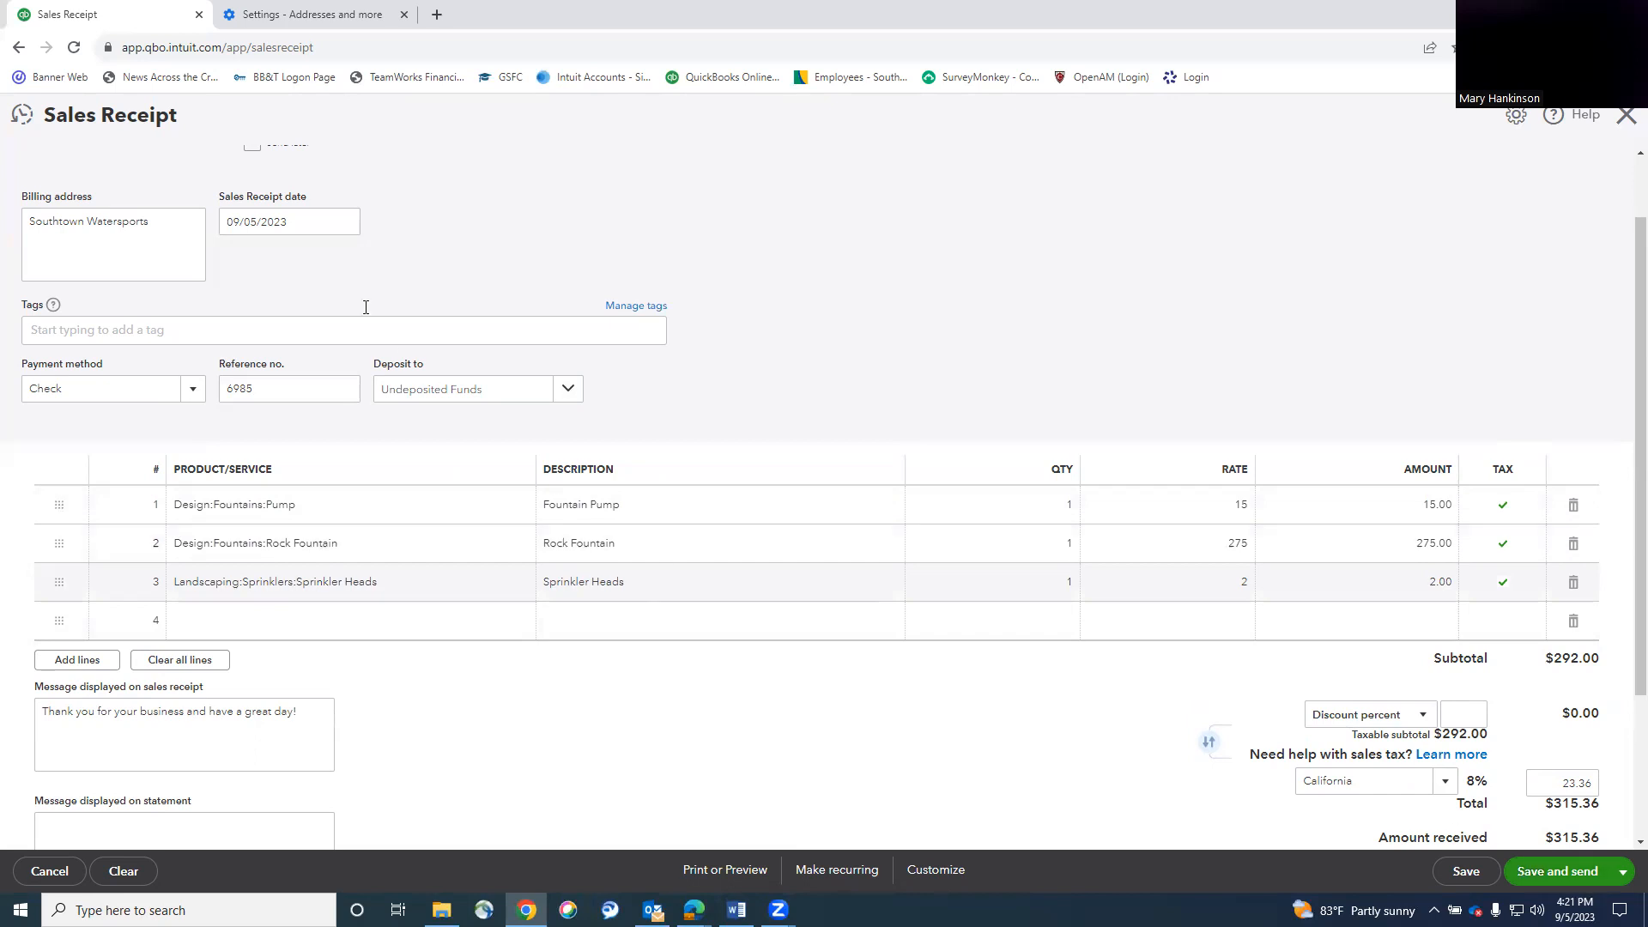
Review the save options, save the sales receipt by opening its print preview, and close it after checking the preview.
click(1623, 871)
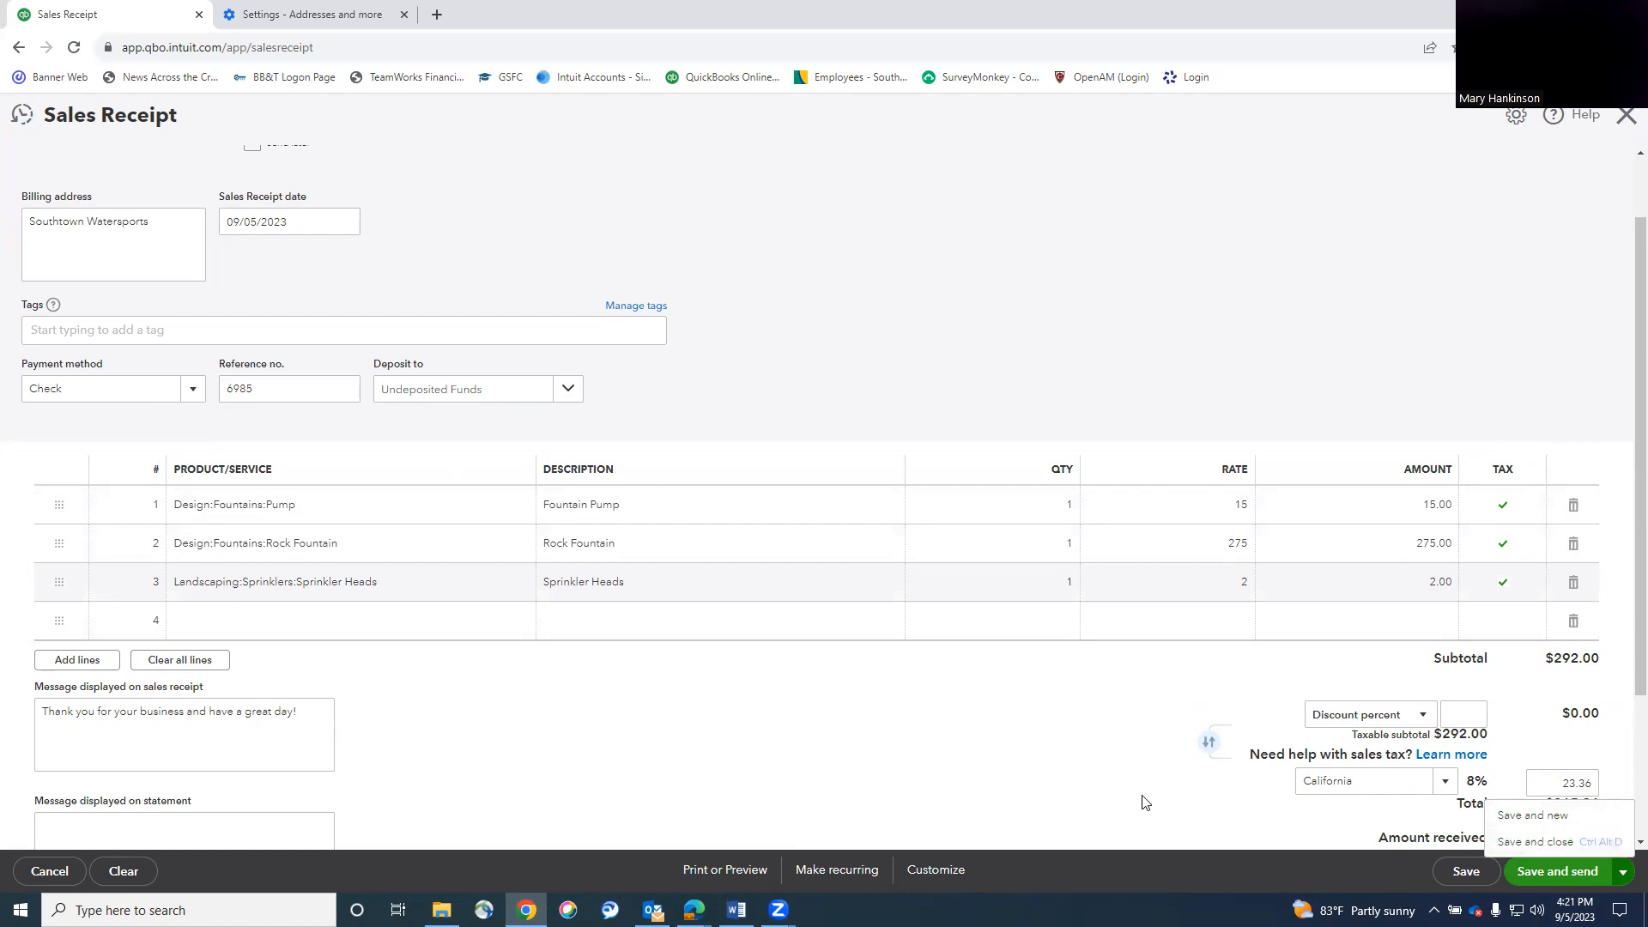
click(1263, 810)
click(718, 872)
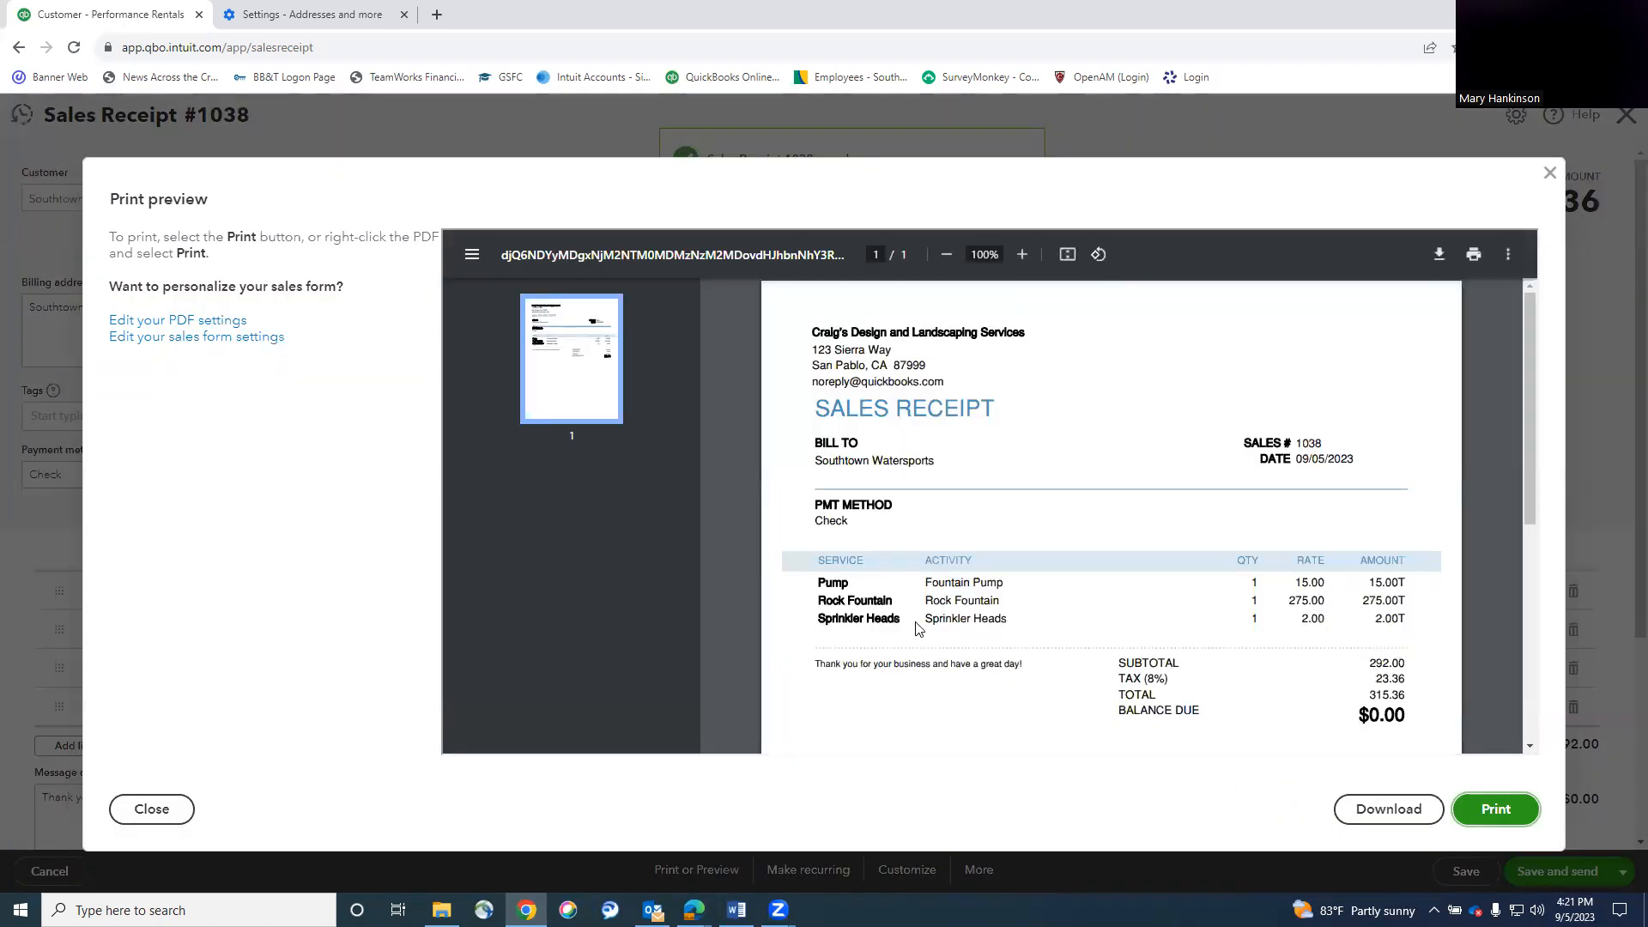
scroll(1030, 584, down, 5)
scroll(1031, 584, up, 5)
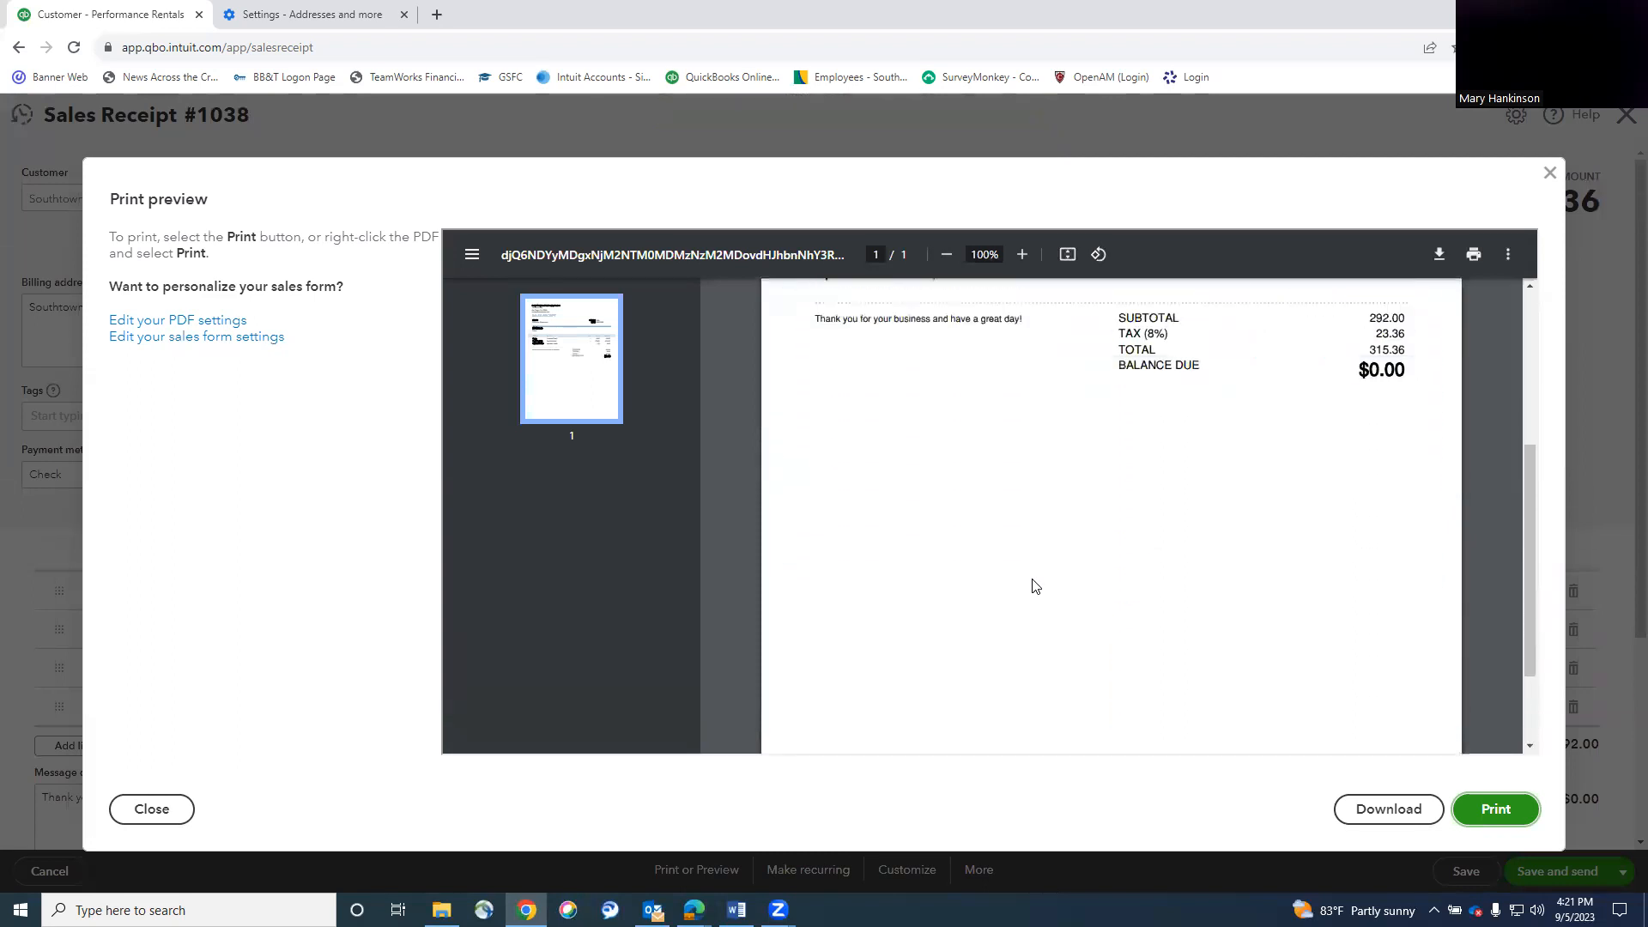
click(1548, 173)
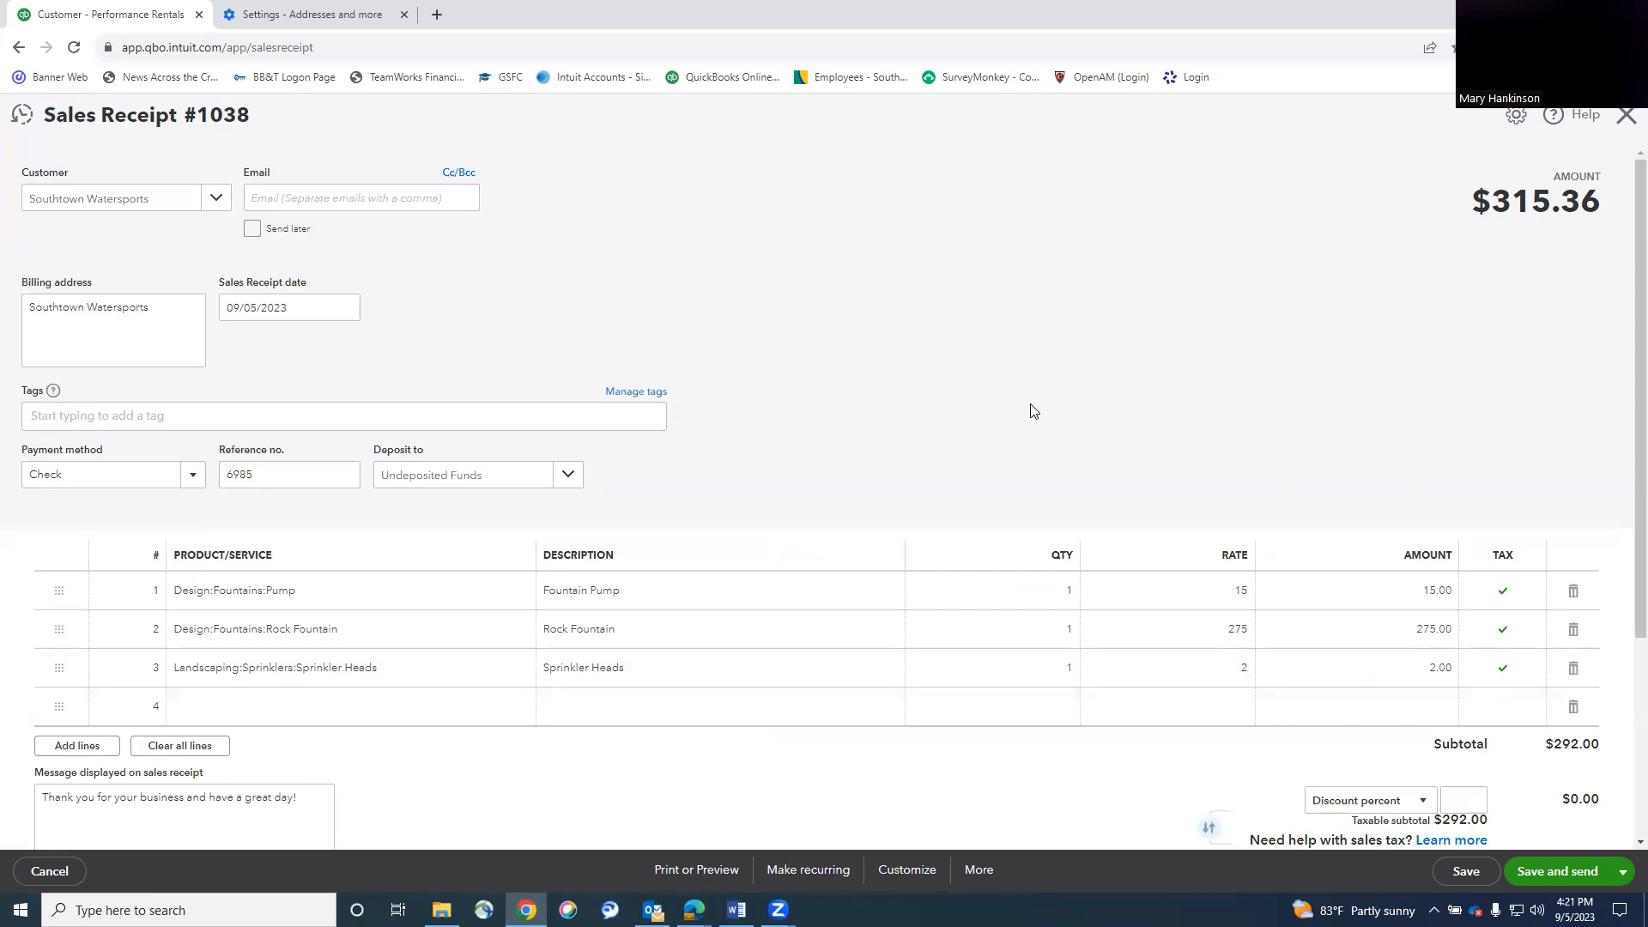
click(1627, 115)
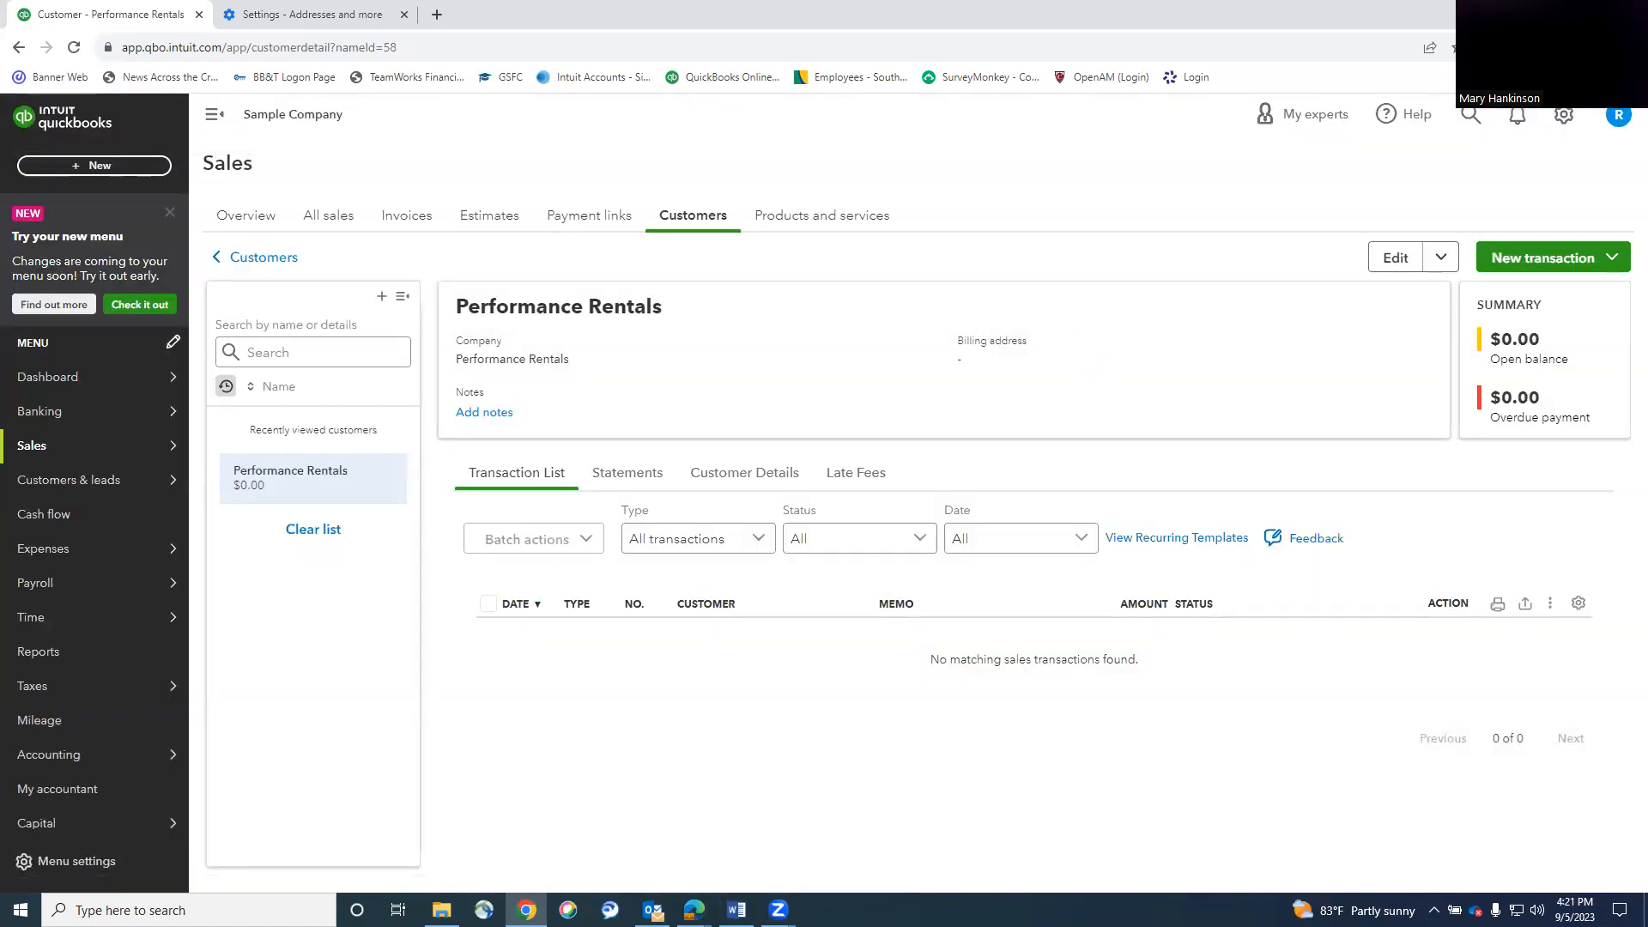
Create a new invoice and select an existing customer for it.
click(96, 165)
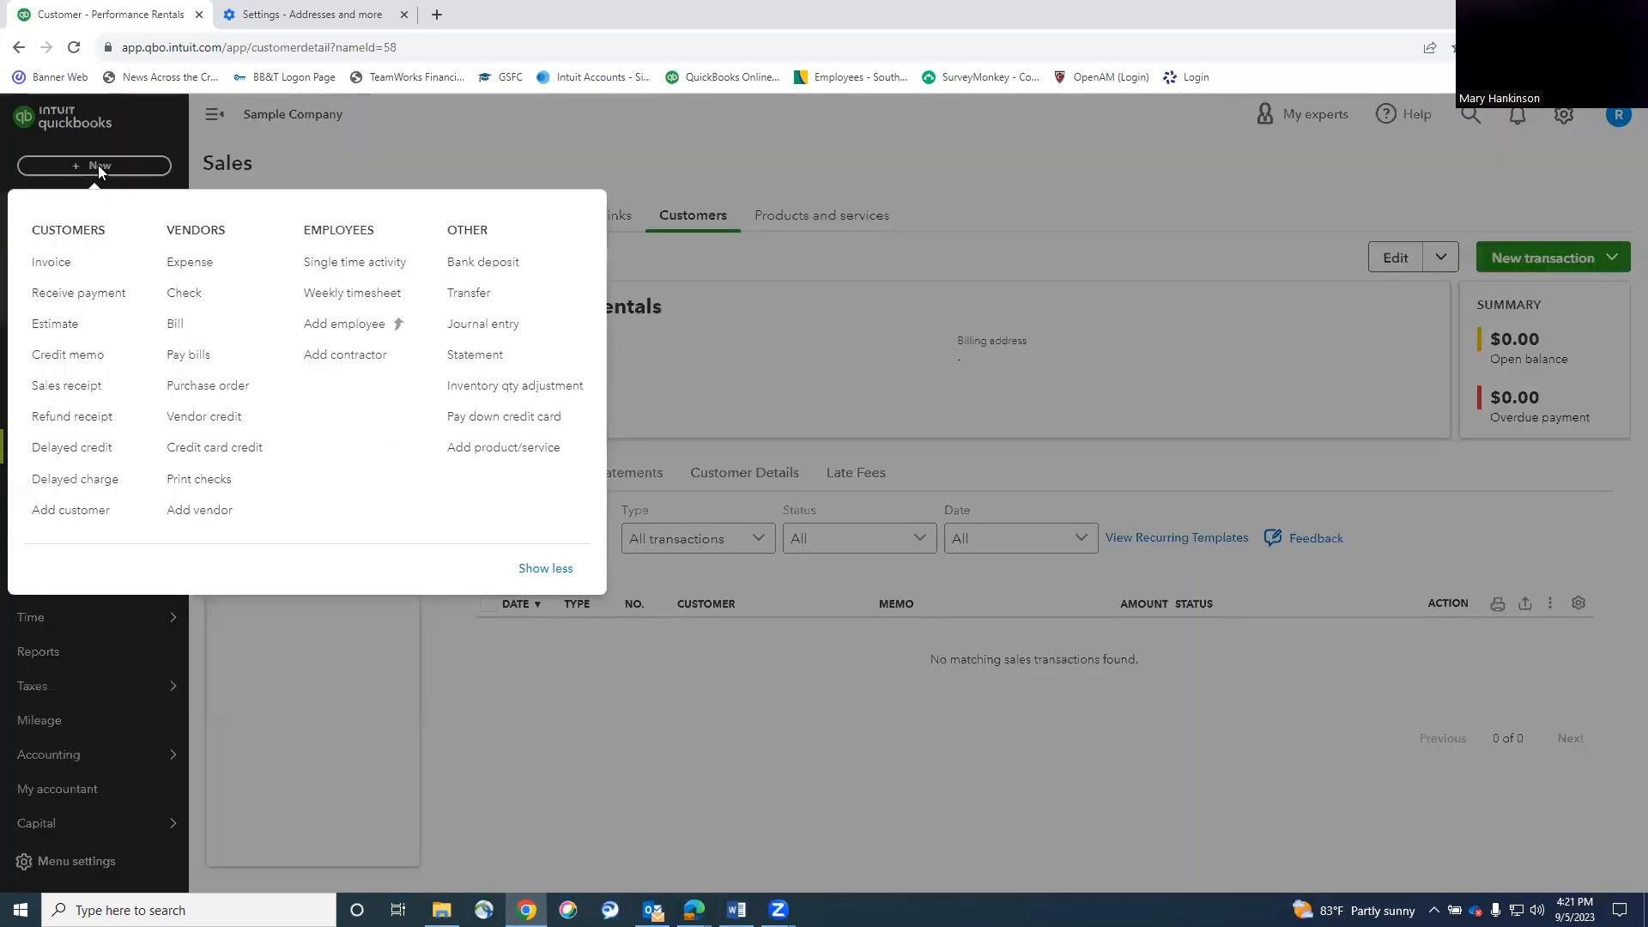
click(53, 262)
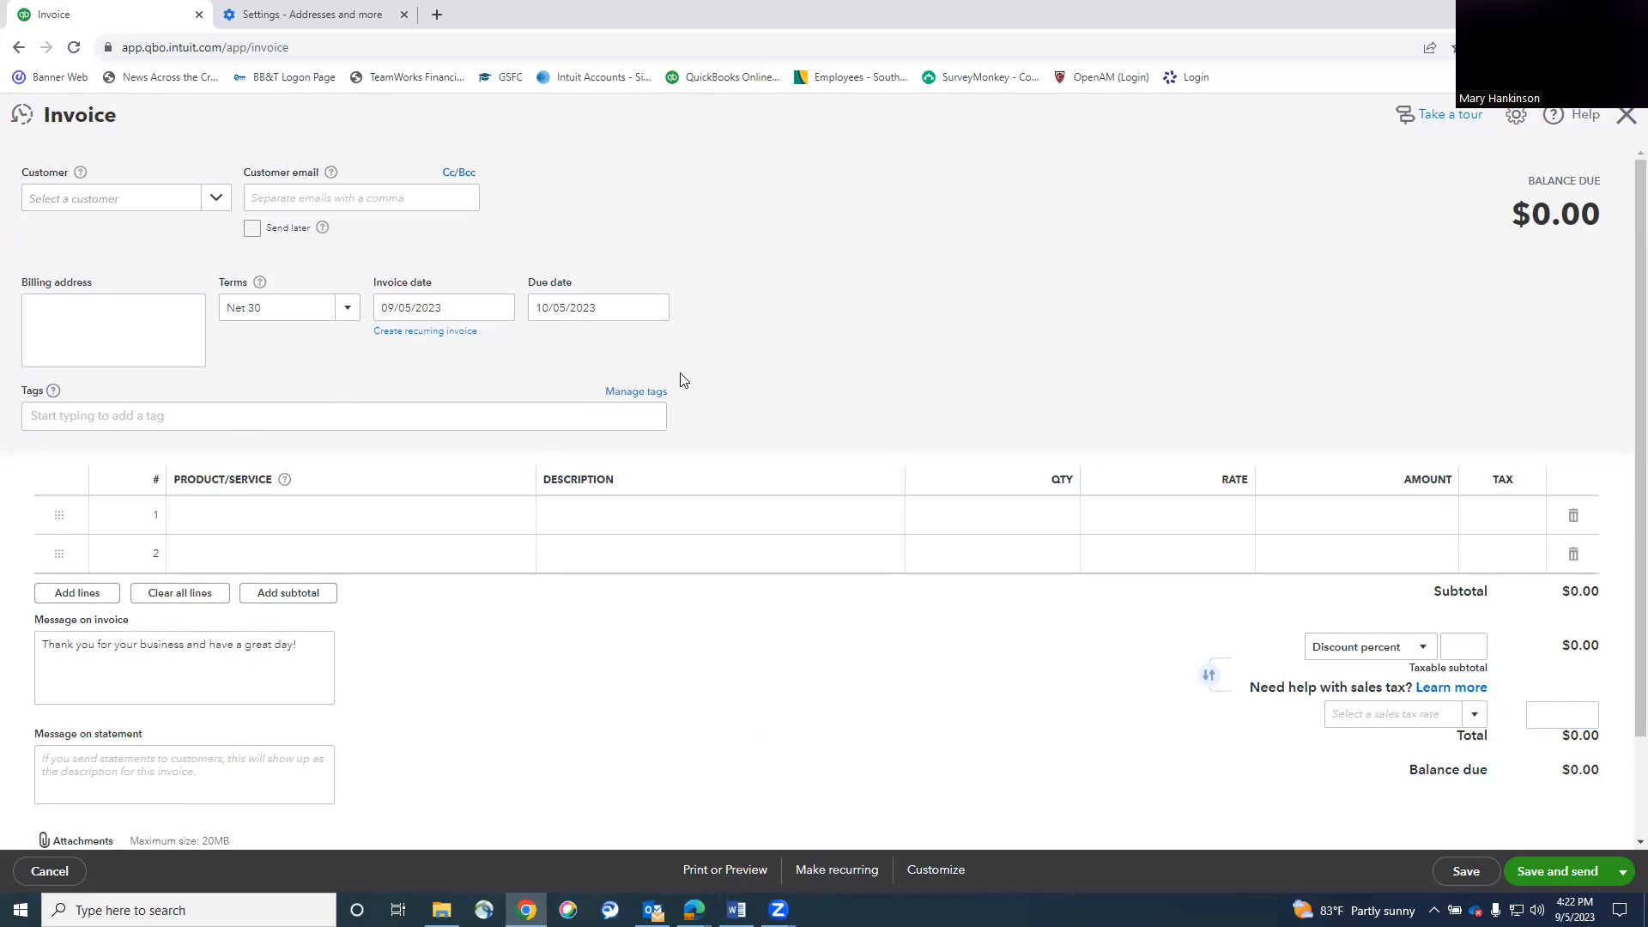
click(213, 200)
click(129, 375)
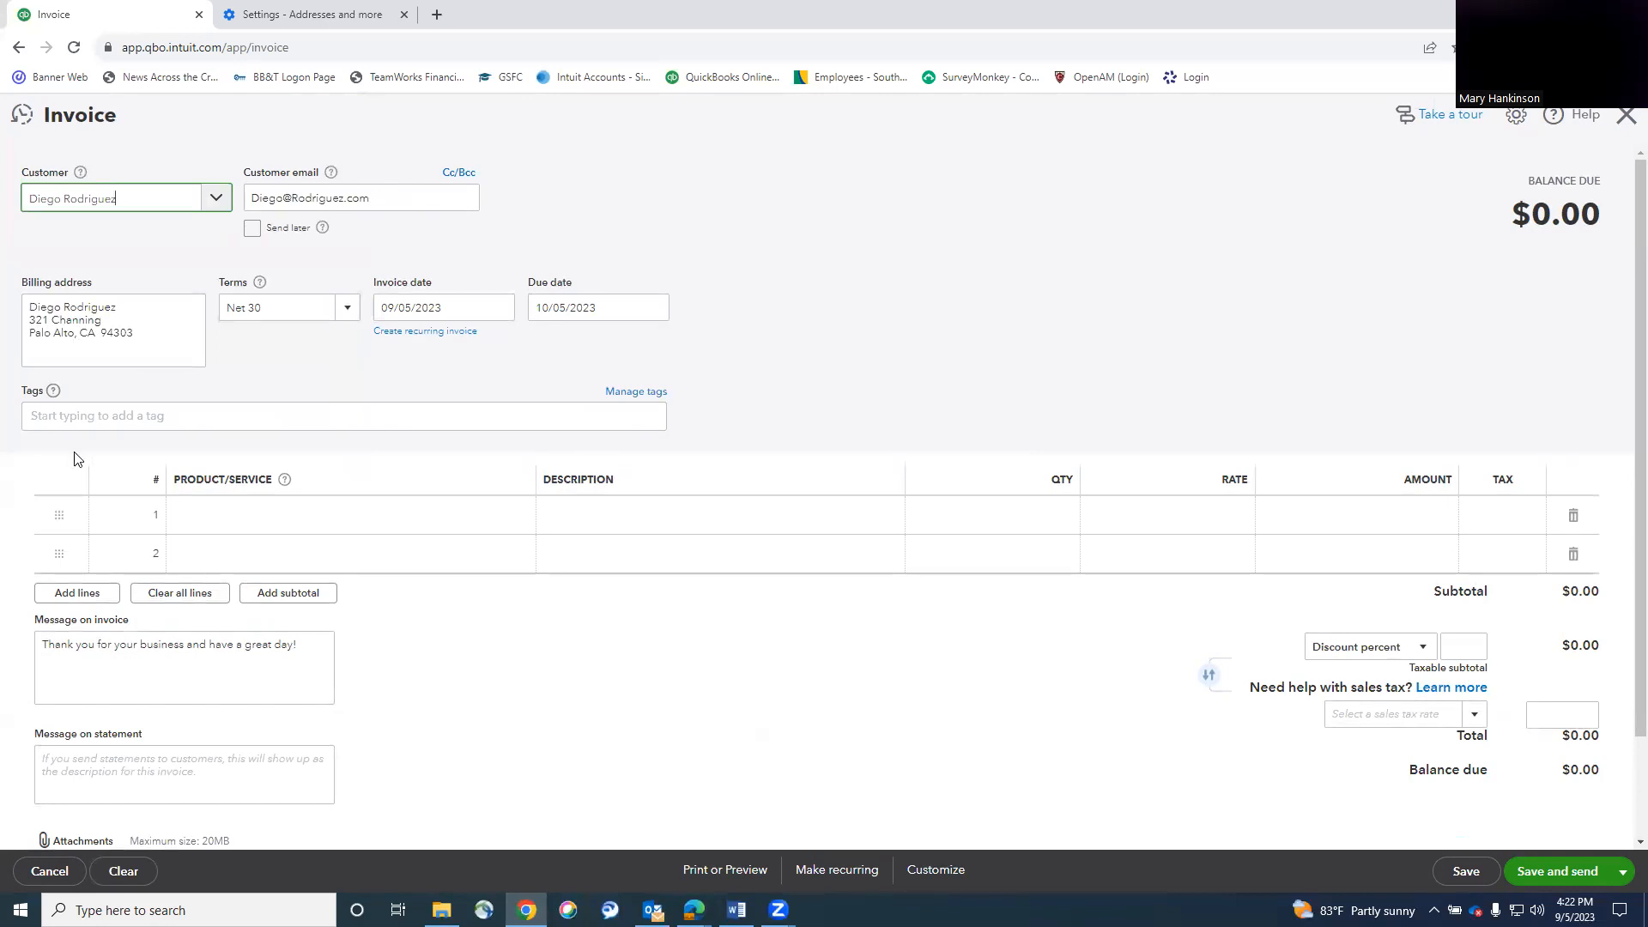
Review the payment terms available on the invoice and set the invoice date to 09/05/2023.
click(348, 309)
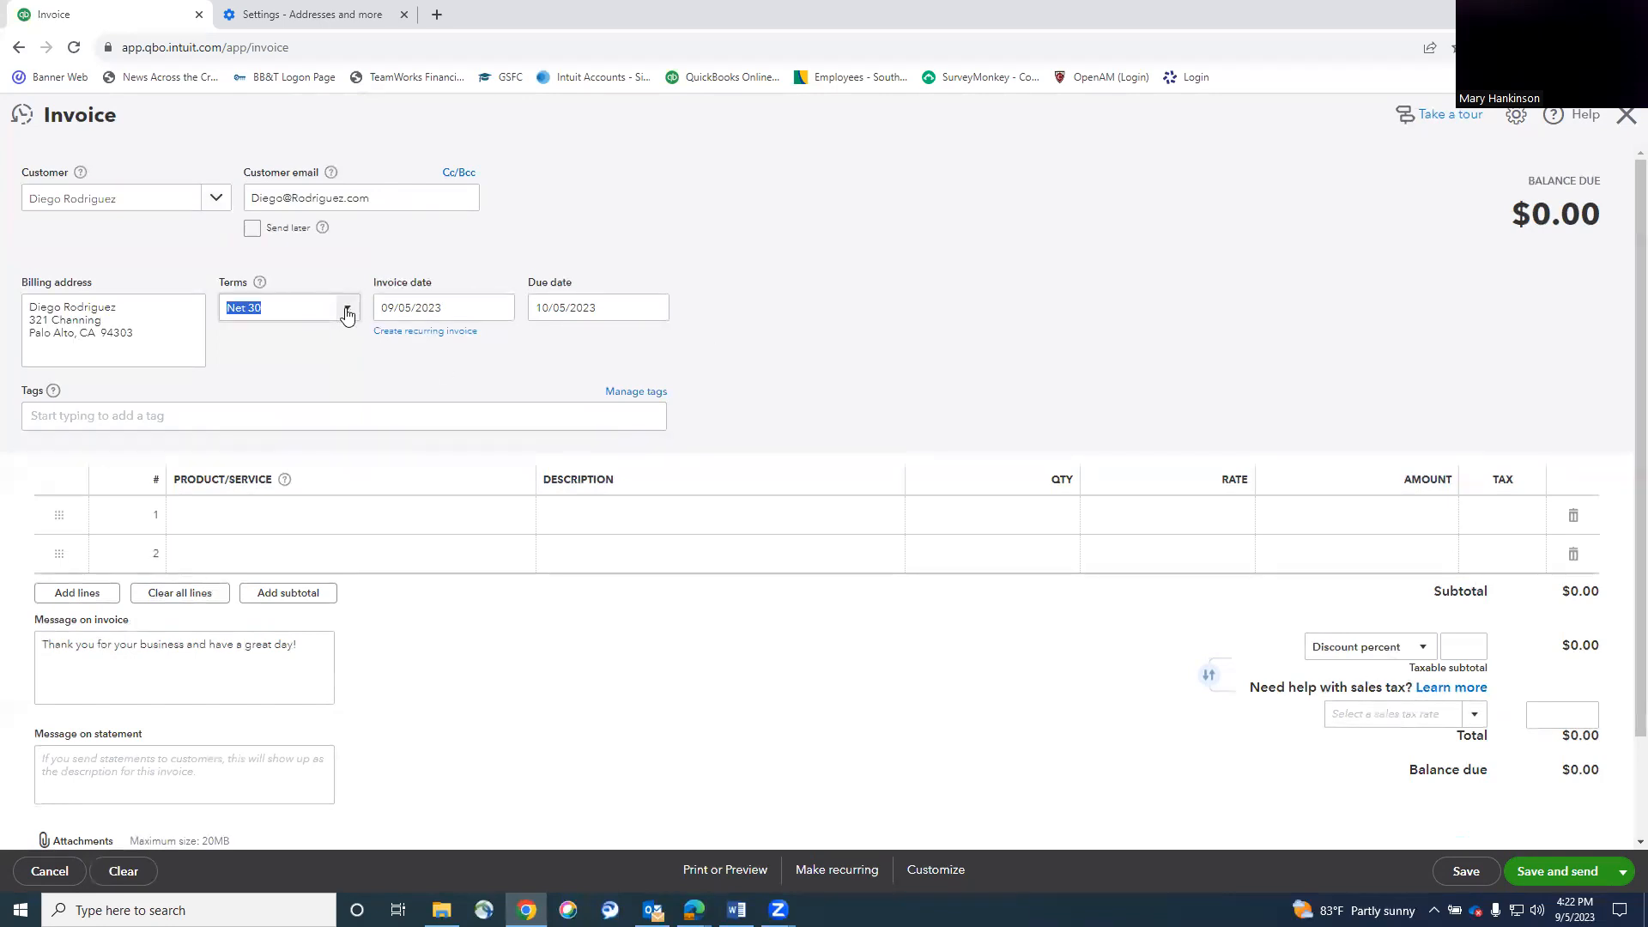
click(380, 256)
click(347, 311)
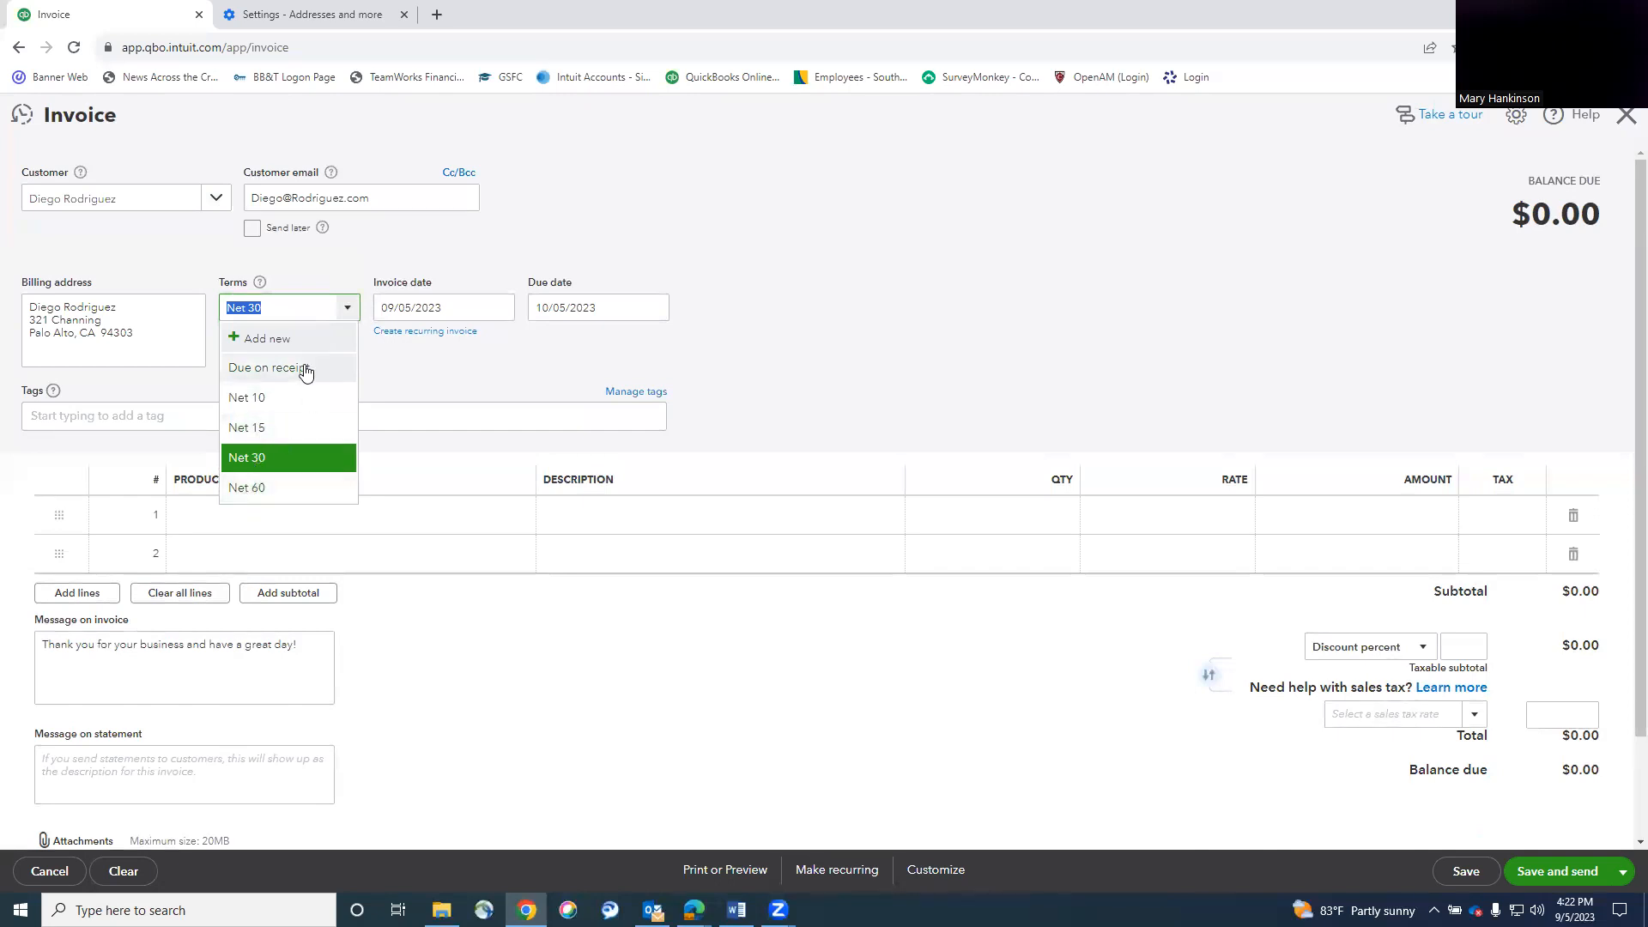
click(498, 314)
click(496, 315)
click(437, 424)
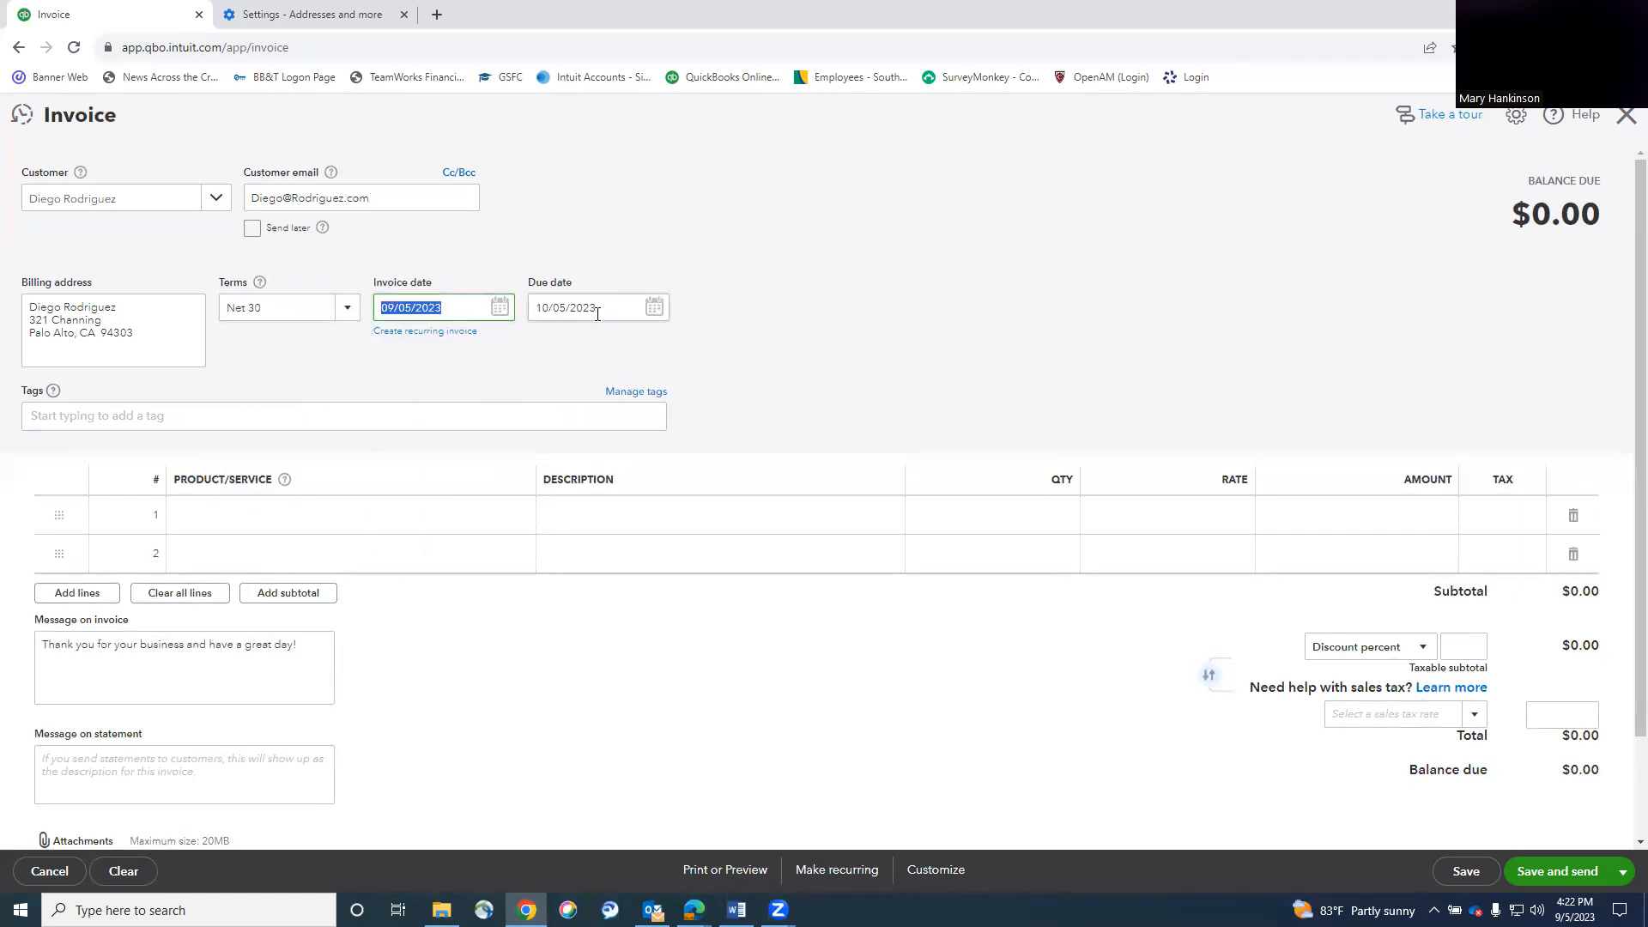
Try the Net 15 and Net 60 terms on the invoice and restore Net 30.
click(347, 310)
click(263, 425)
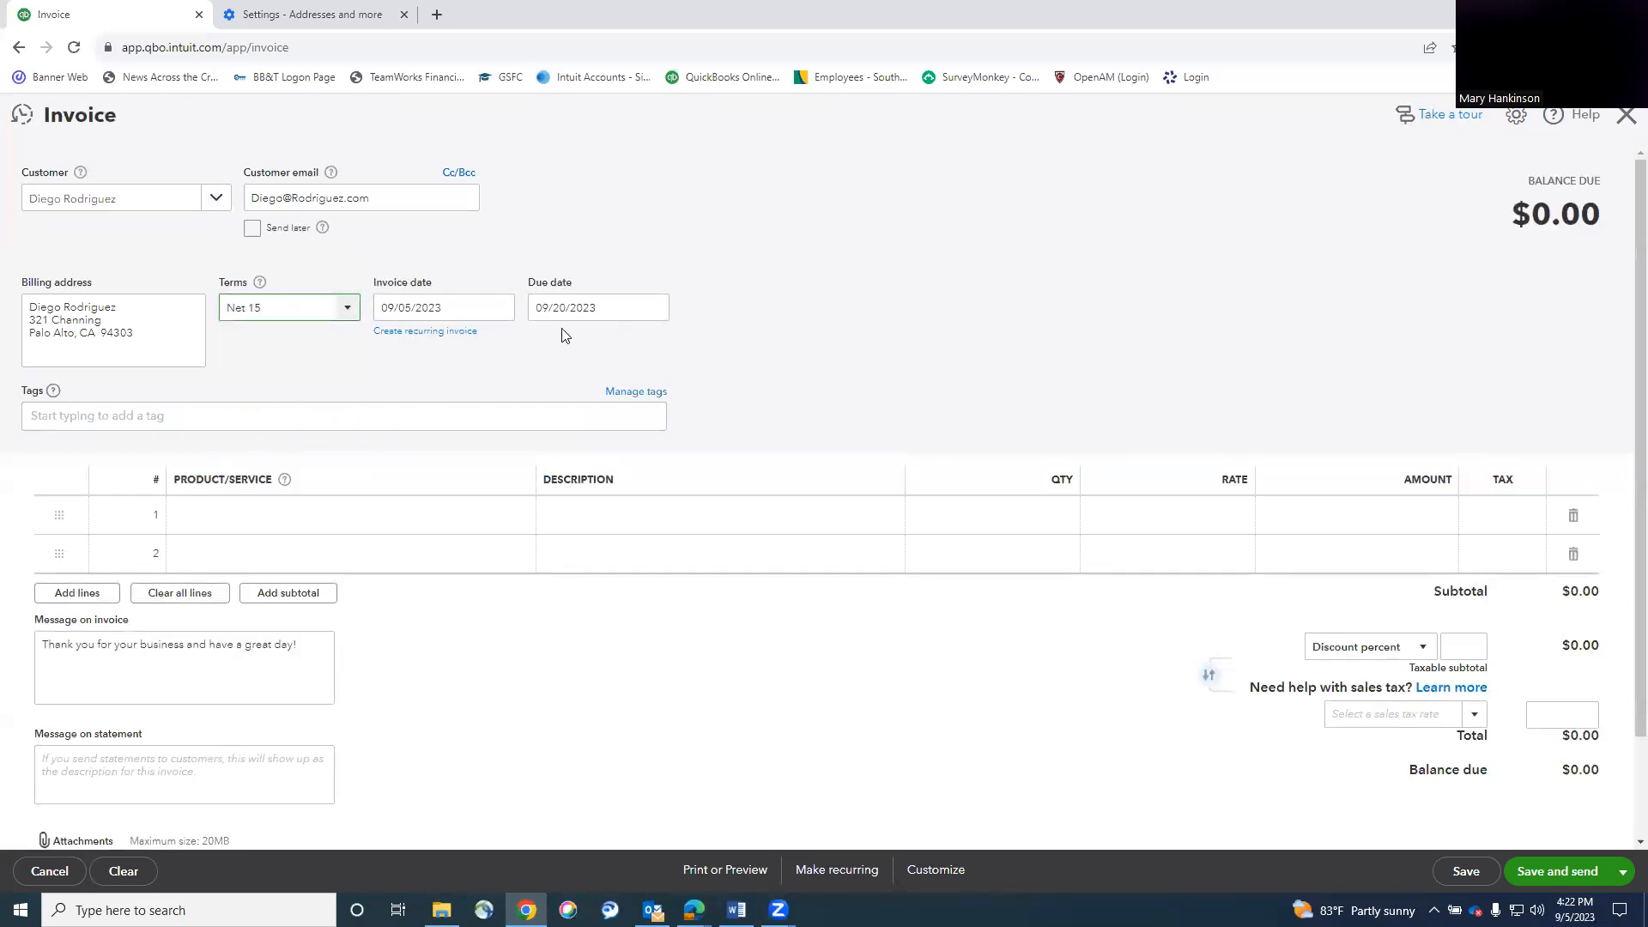
click(345, 313)
click(251, 489)
click(343, 319)
click(262, 453)
Add the Pump and Rock Fountain items to the first two lines of the invoice.
click(478, 512)
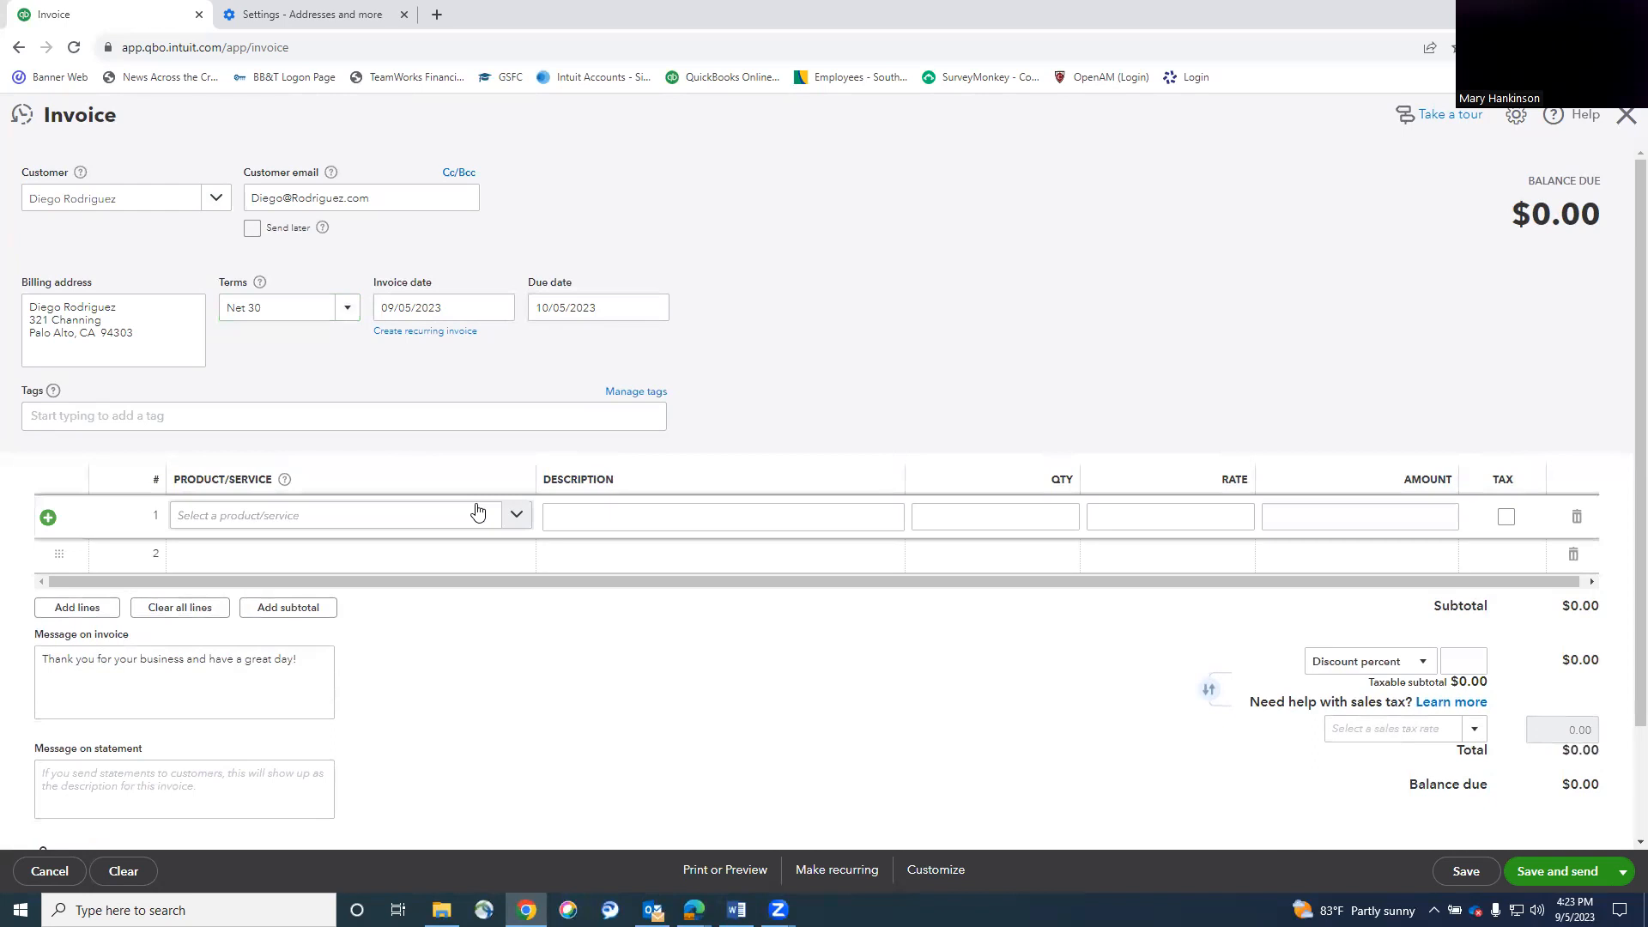
click(515, 516)
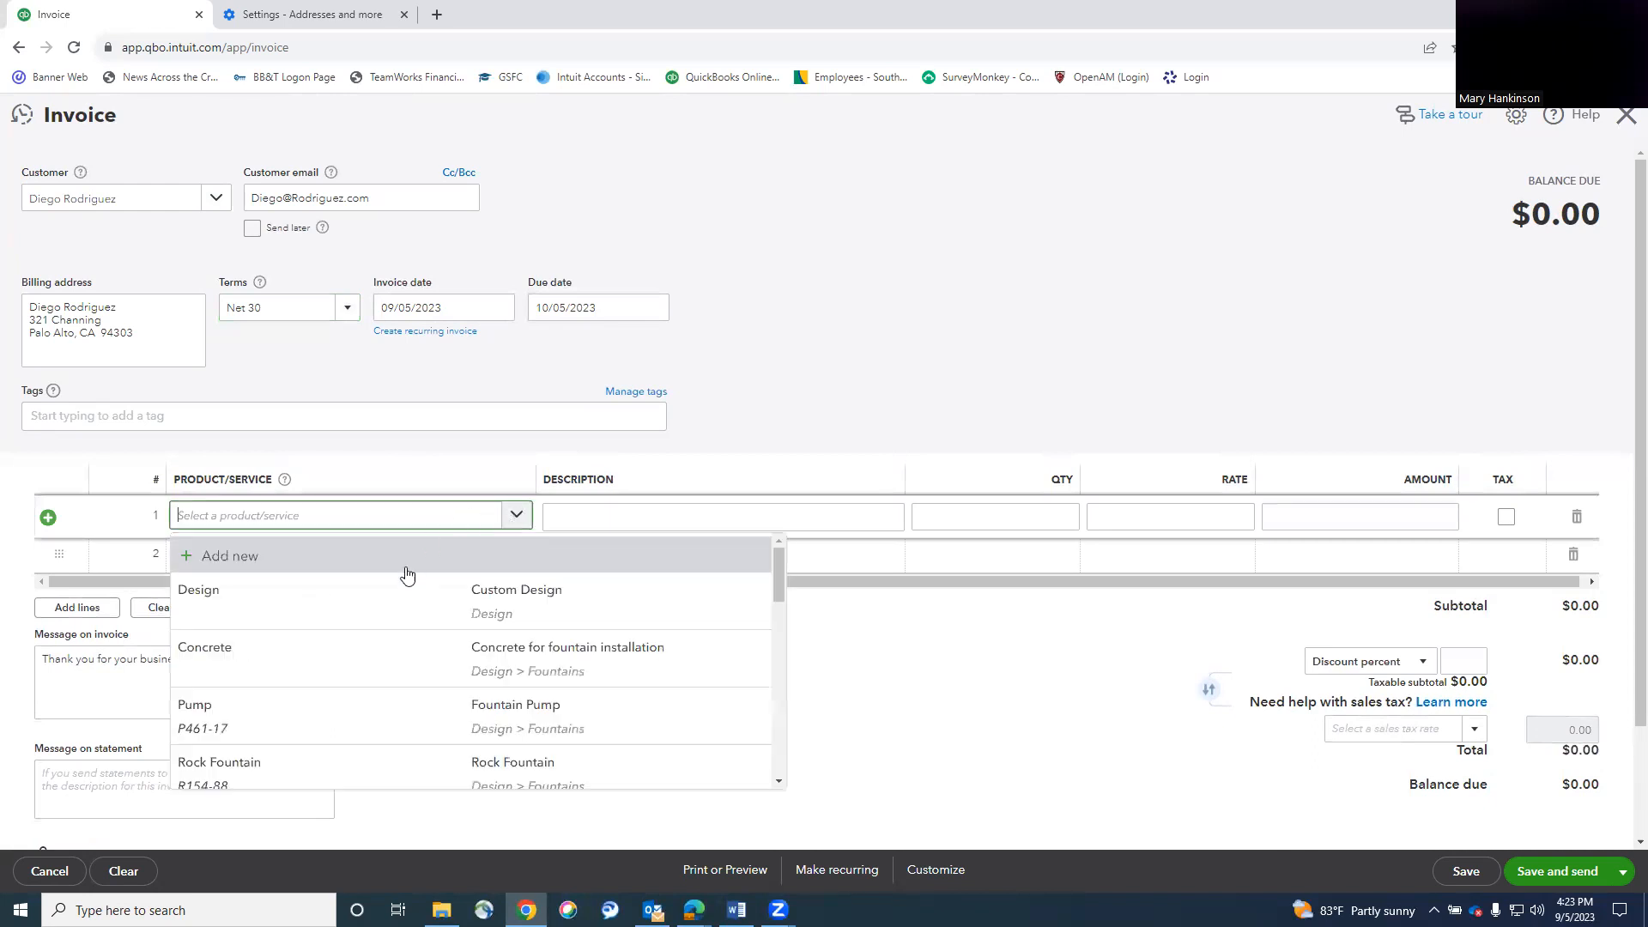
click(309, 716)
click(515, 560)
click(520, 556)
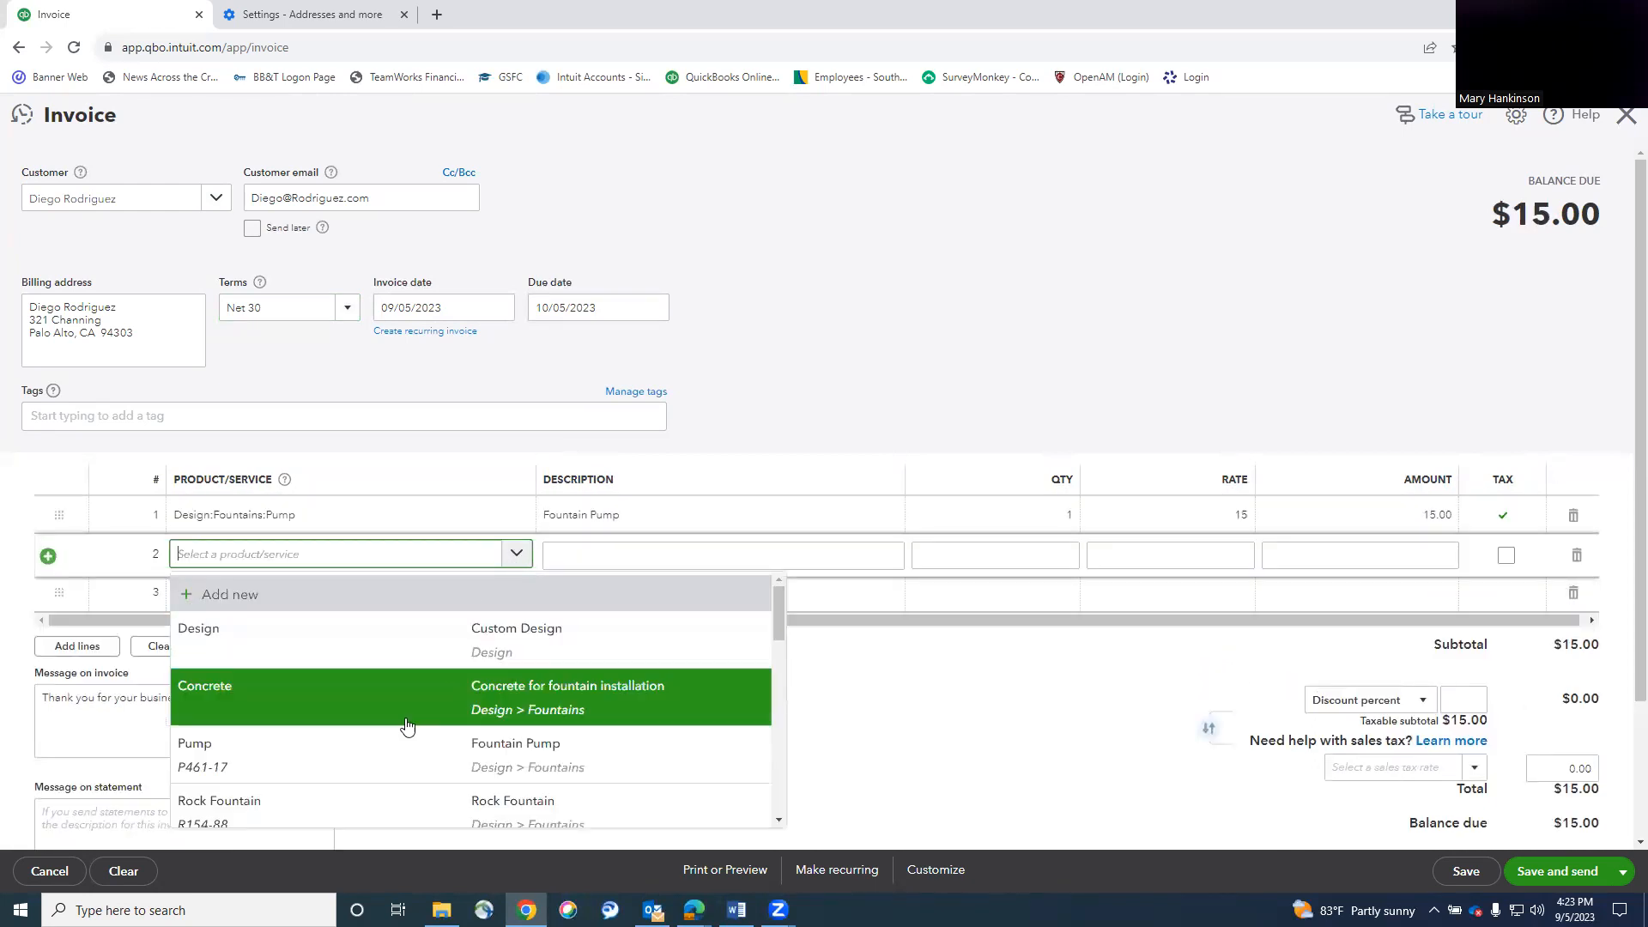
click(383, 800)
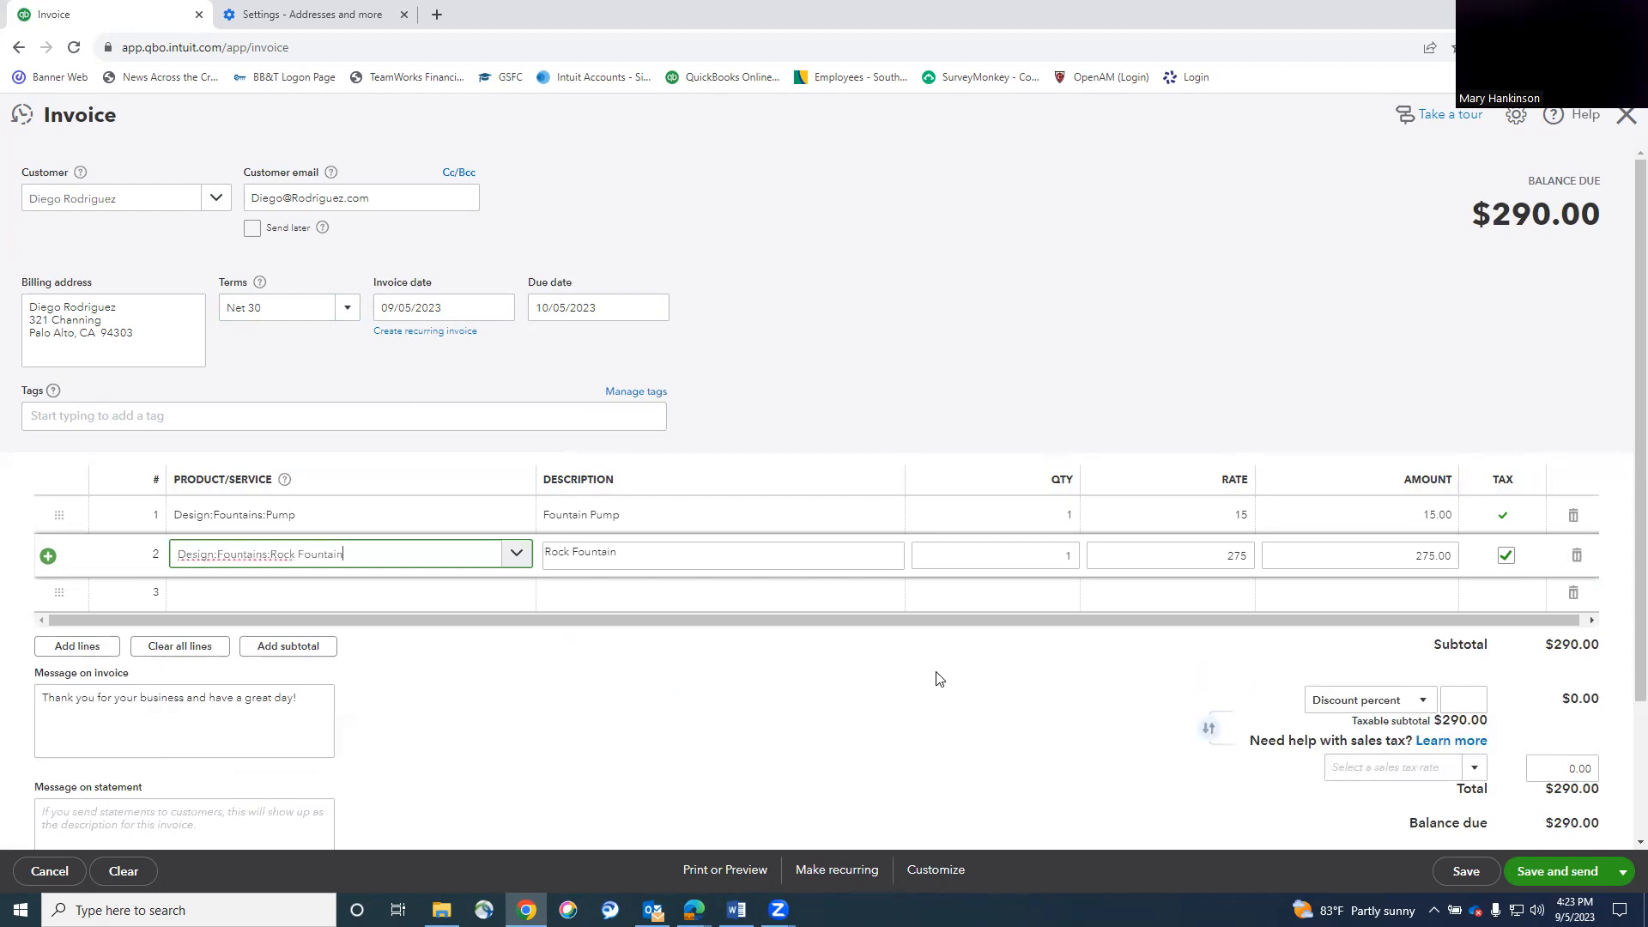
click(937, 679)
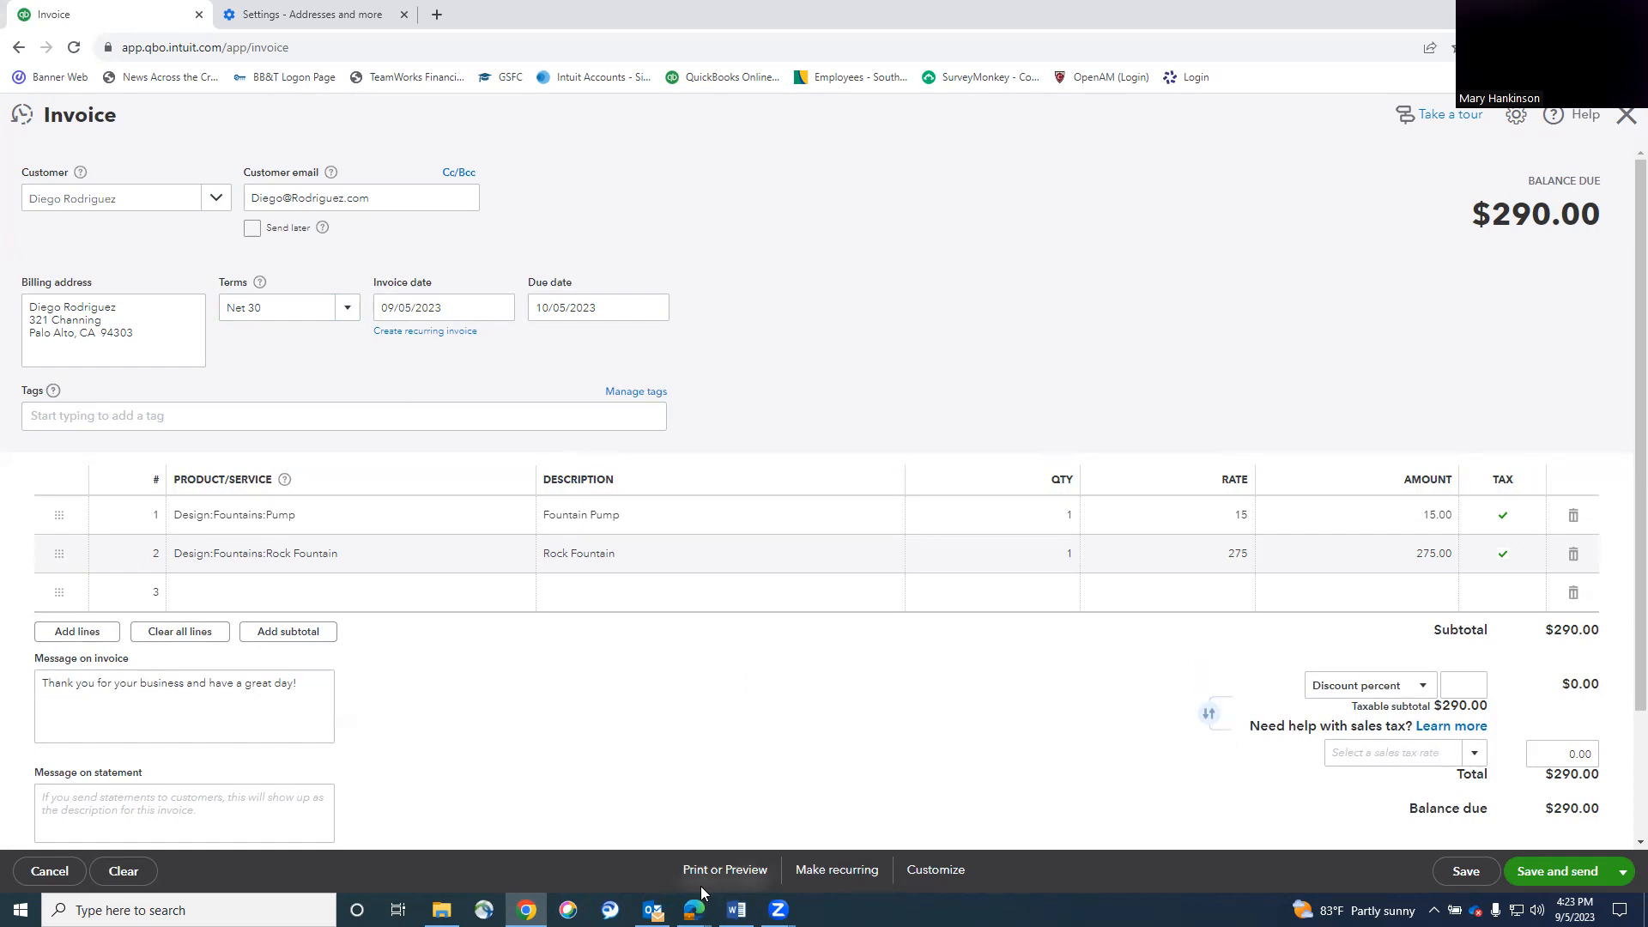
Check the invoice in print preview, save it, and close the invoice form.
click(721, 870)
click(735, 783)
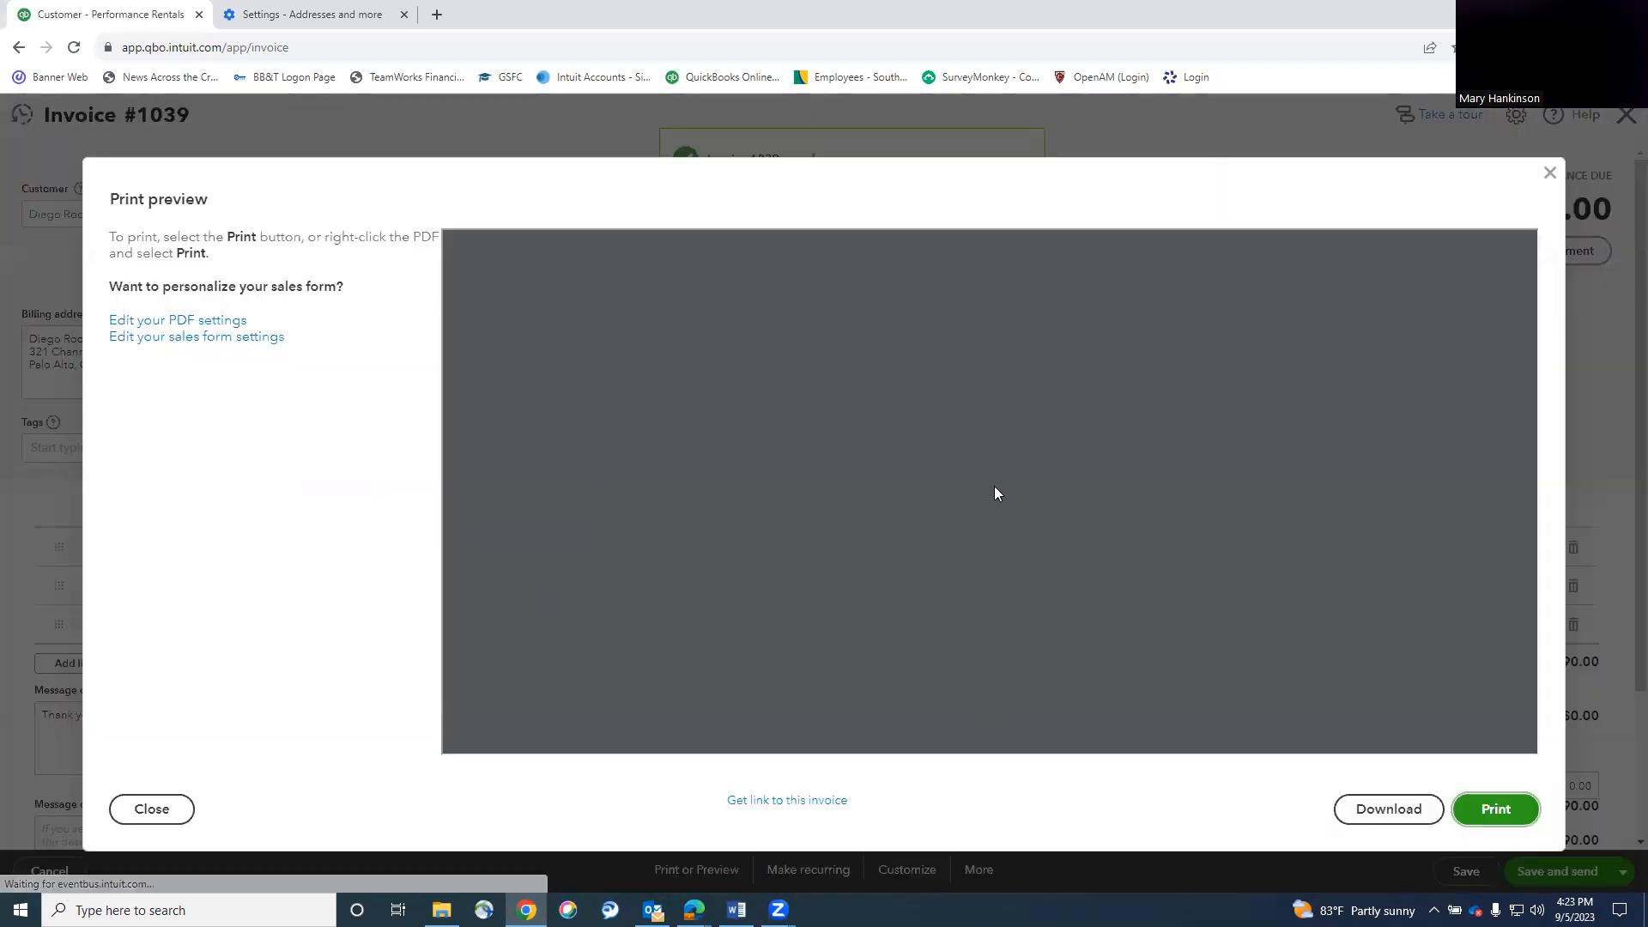
scroll(1125, 591, down, 5)
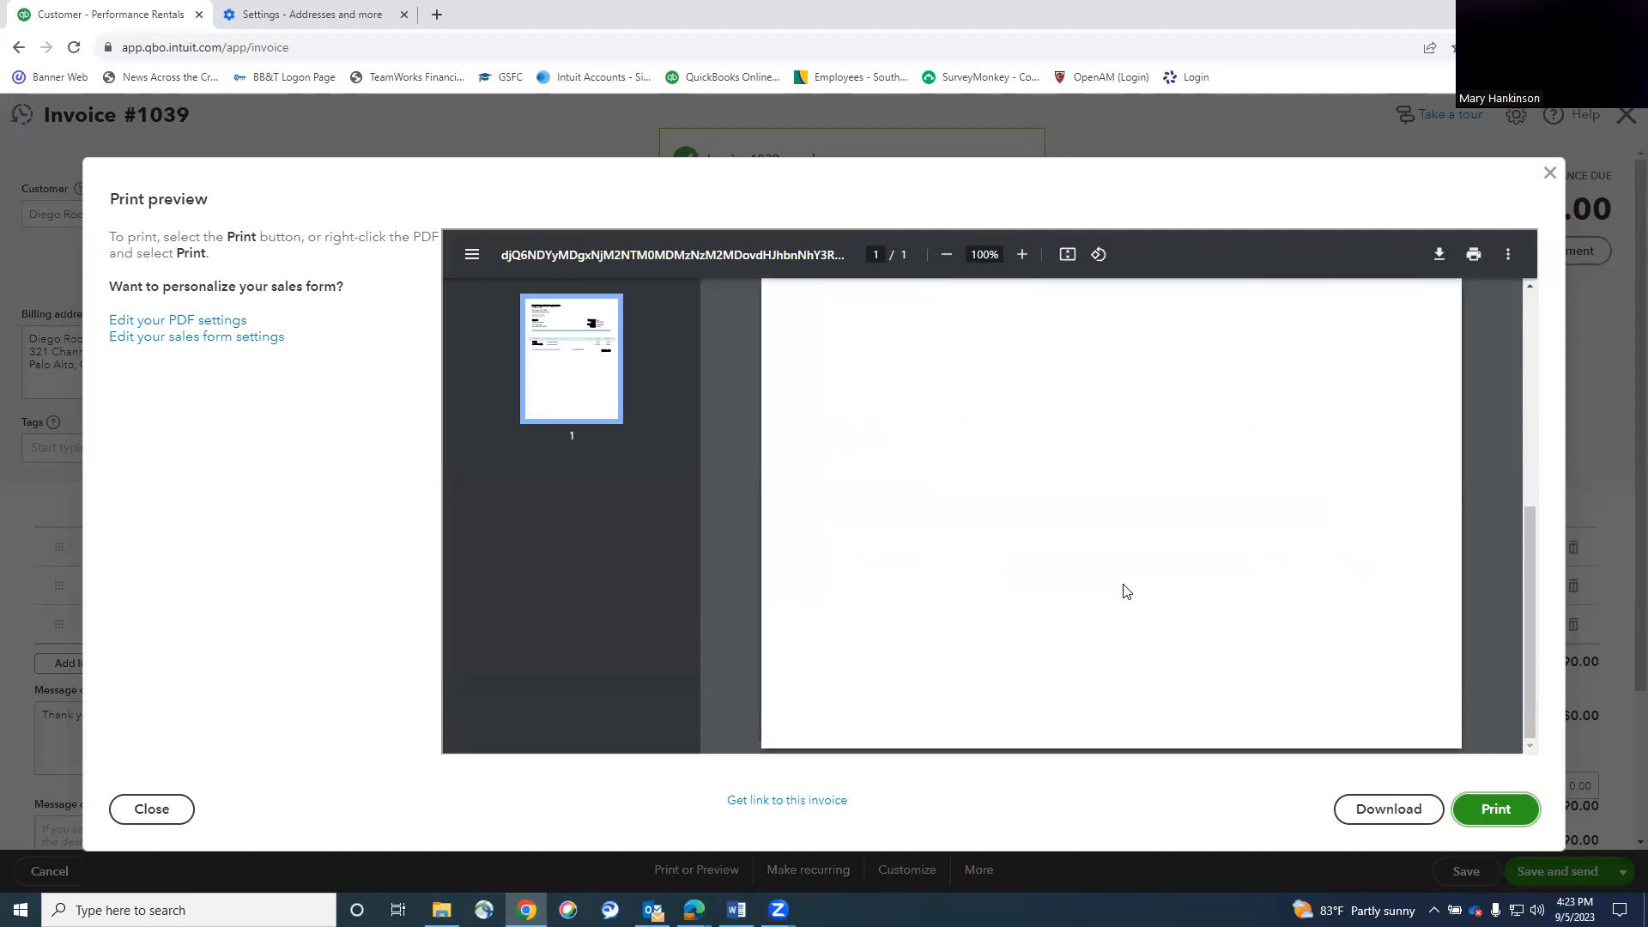
click(1550, 174)
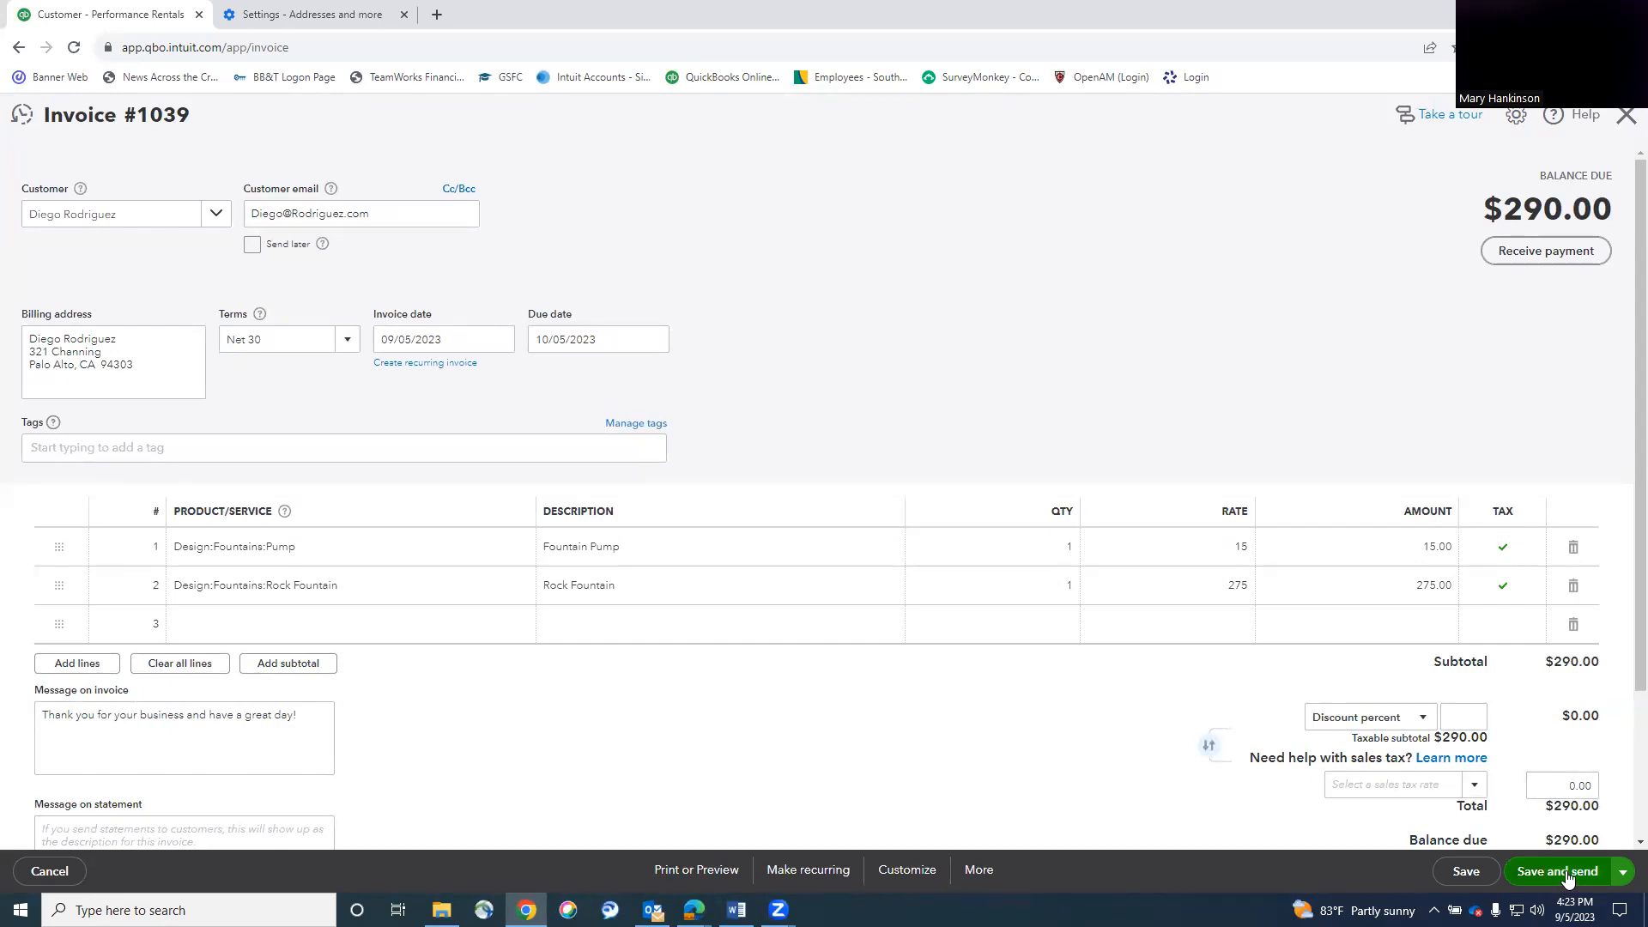
click(1466, 871)
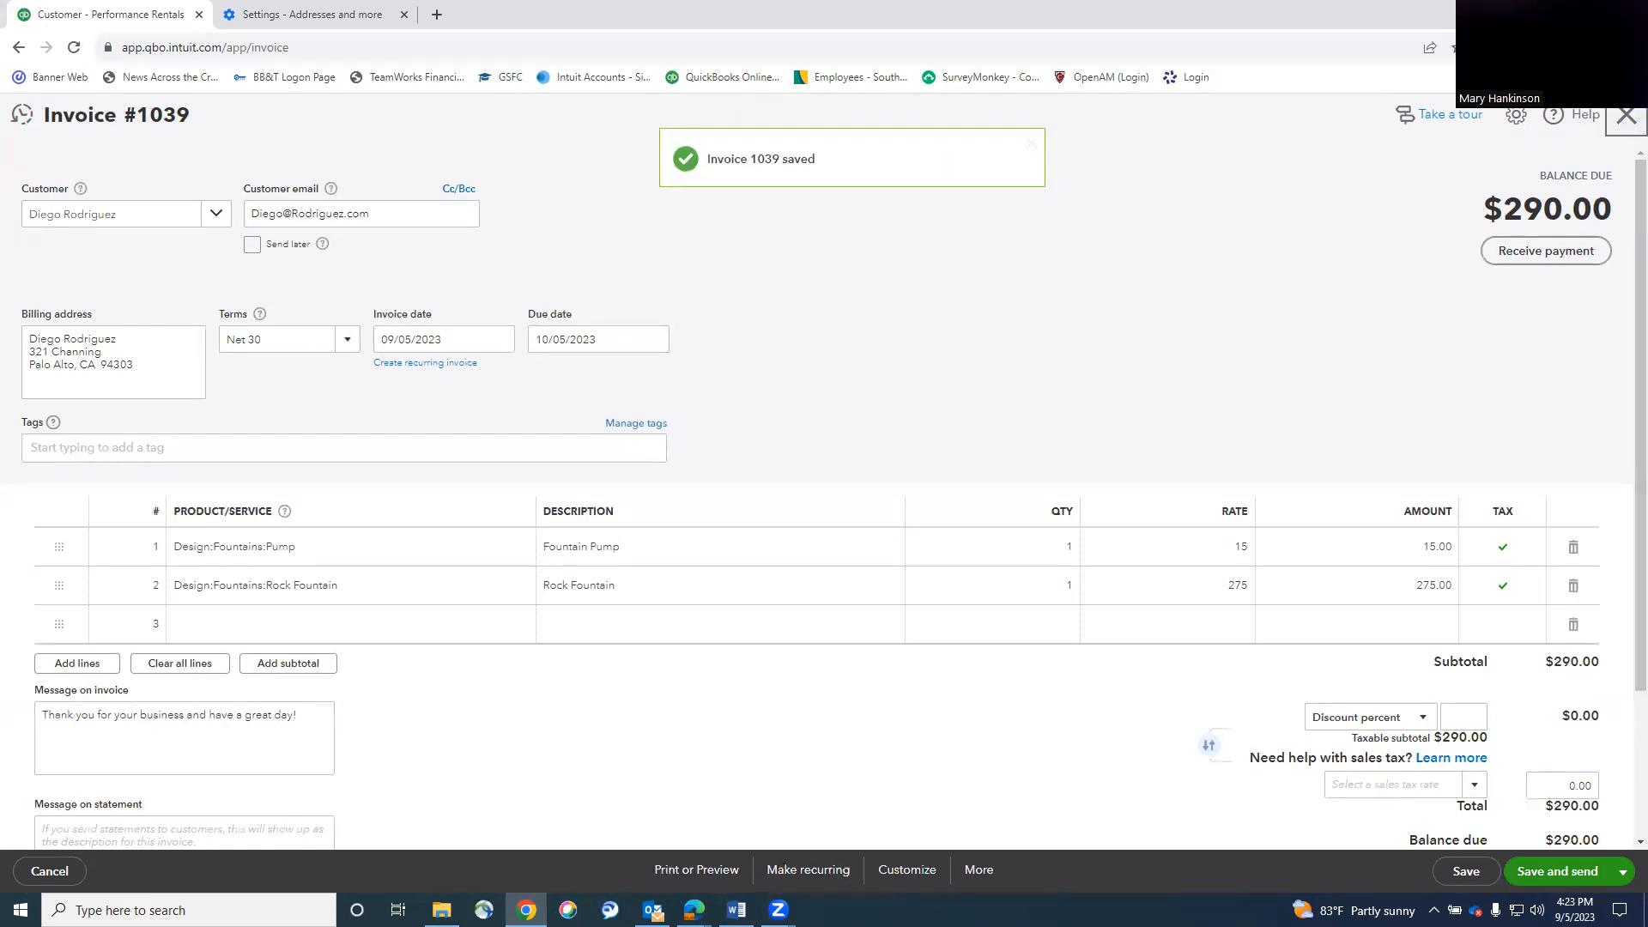
click(1627, 115)
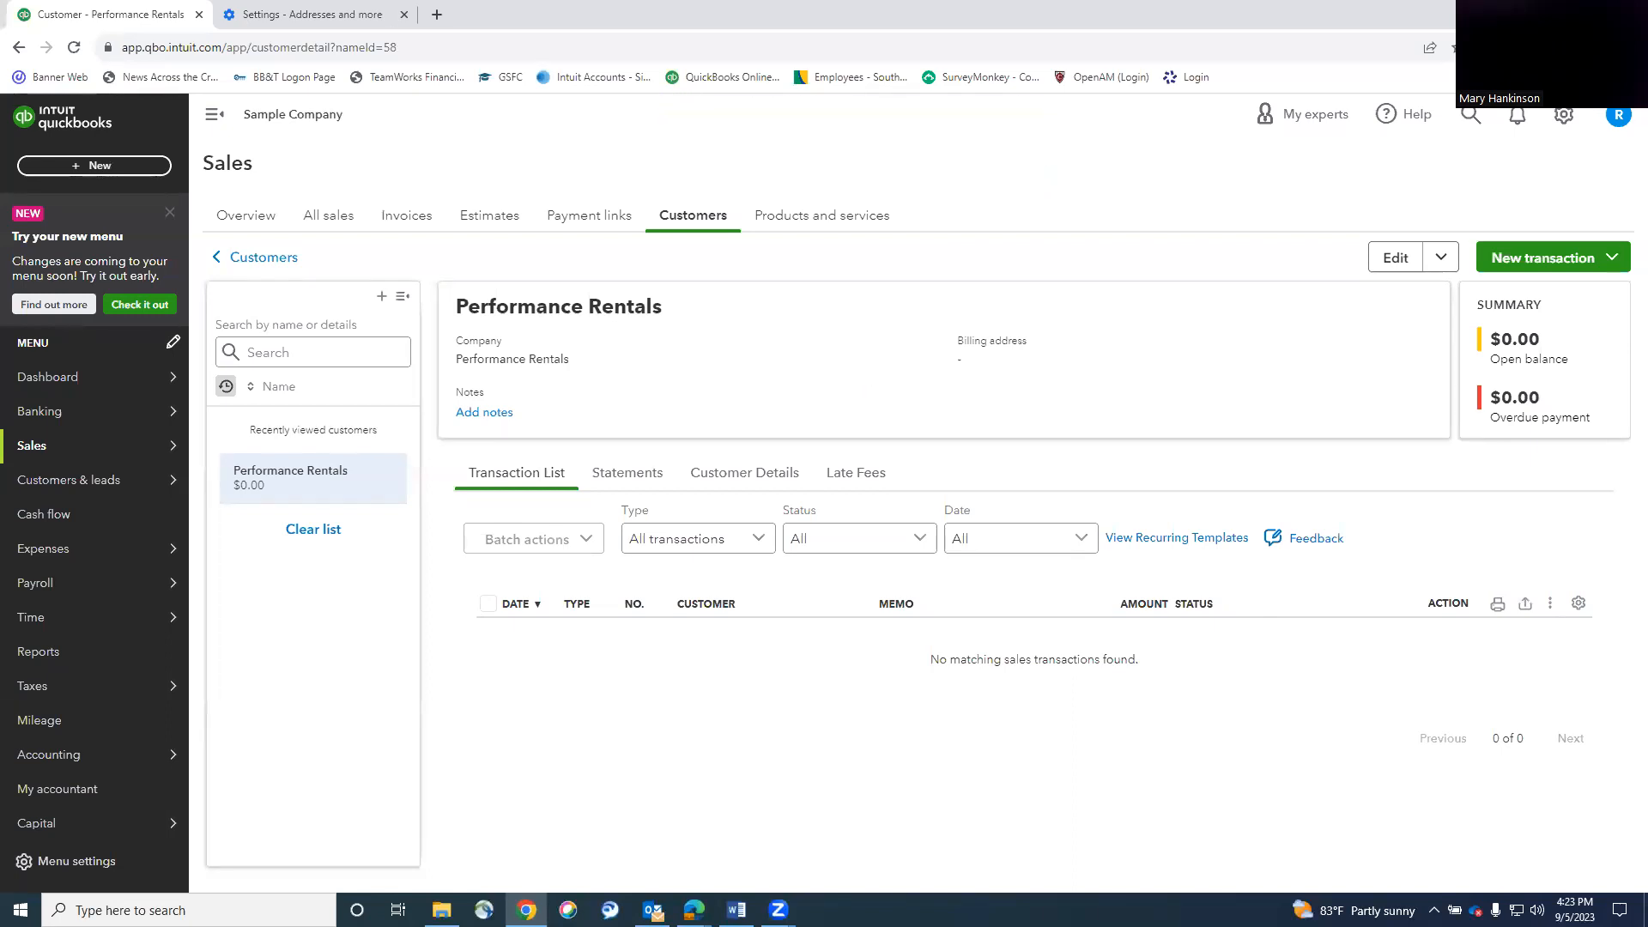
Open the customer list and start receiving a payment from Amy's Bird Sanctuary.
key(alt+Tab)
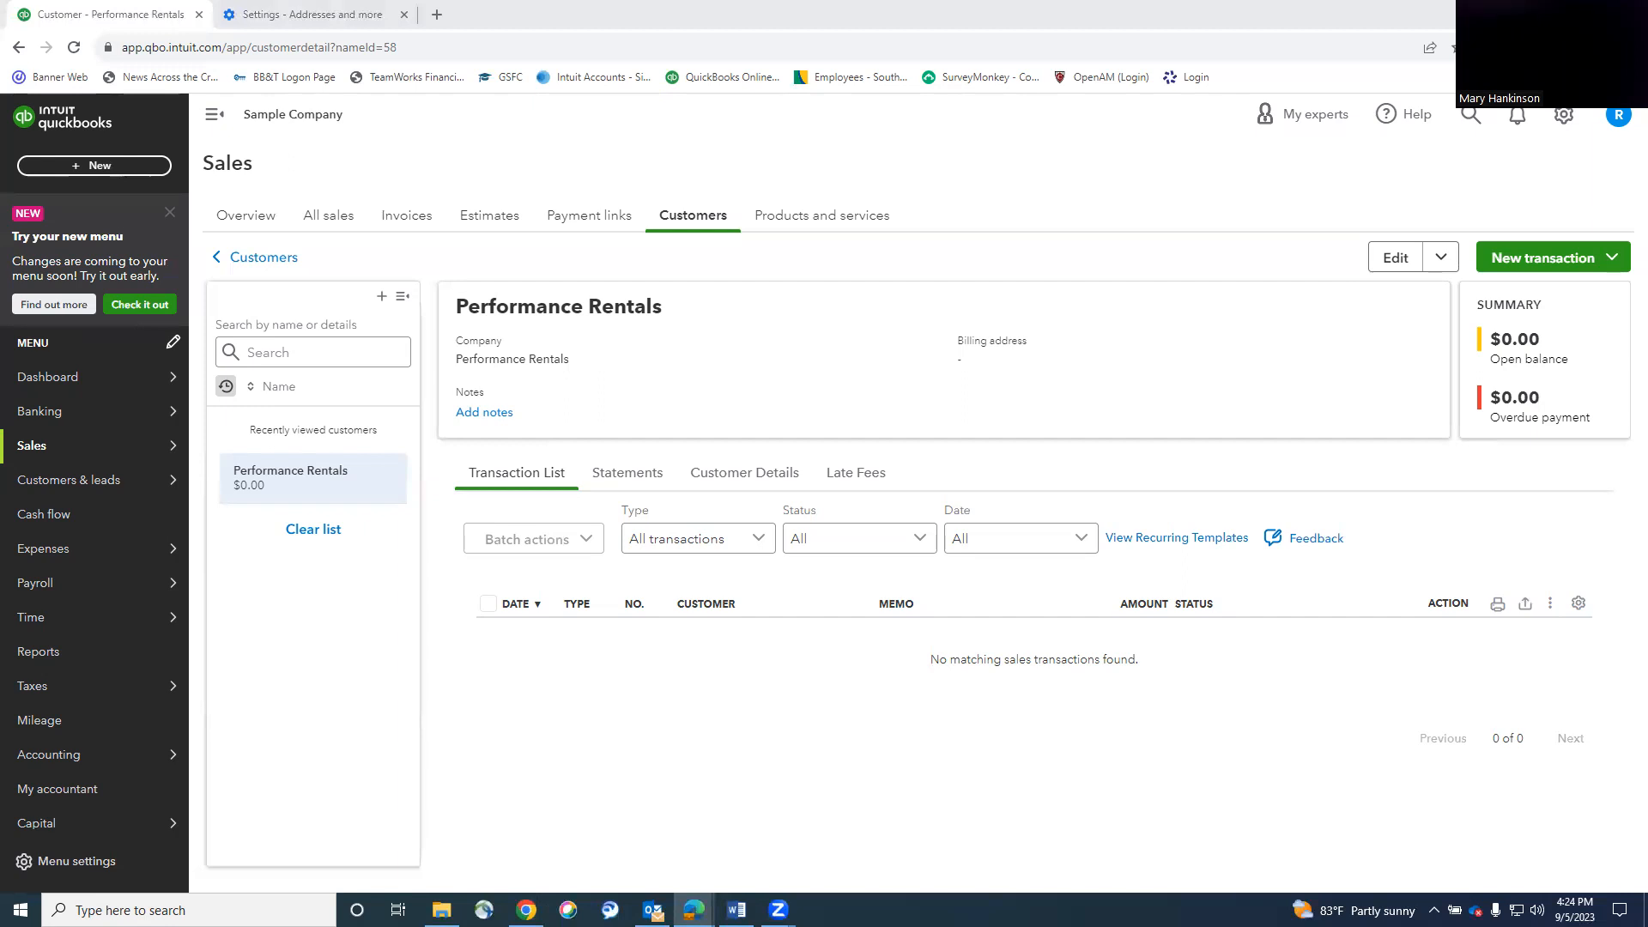
mouse_move(46, 451)
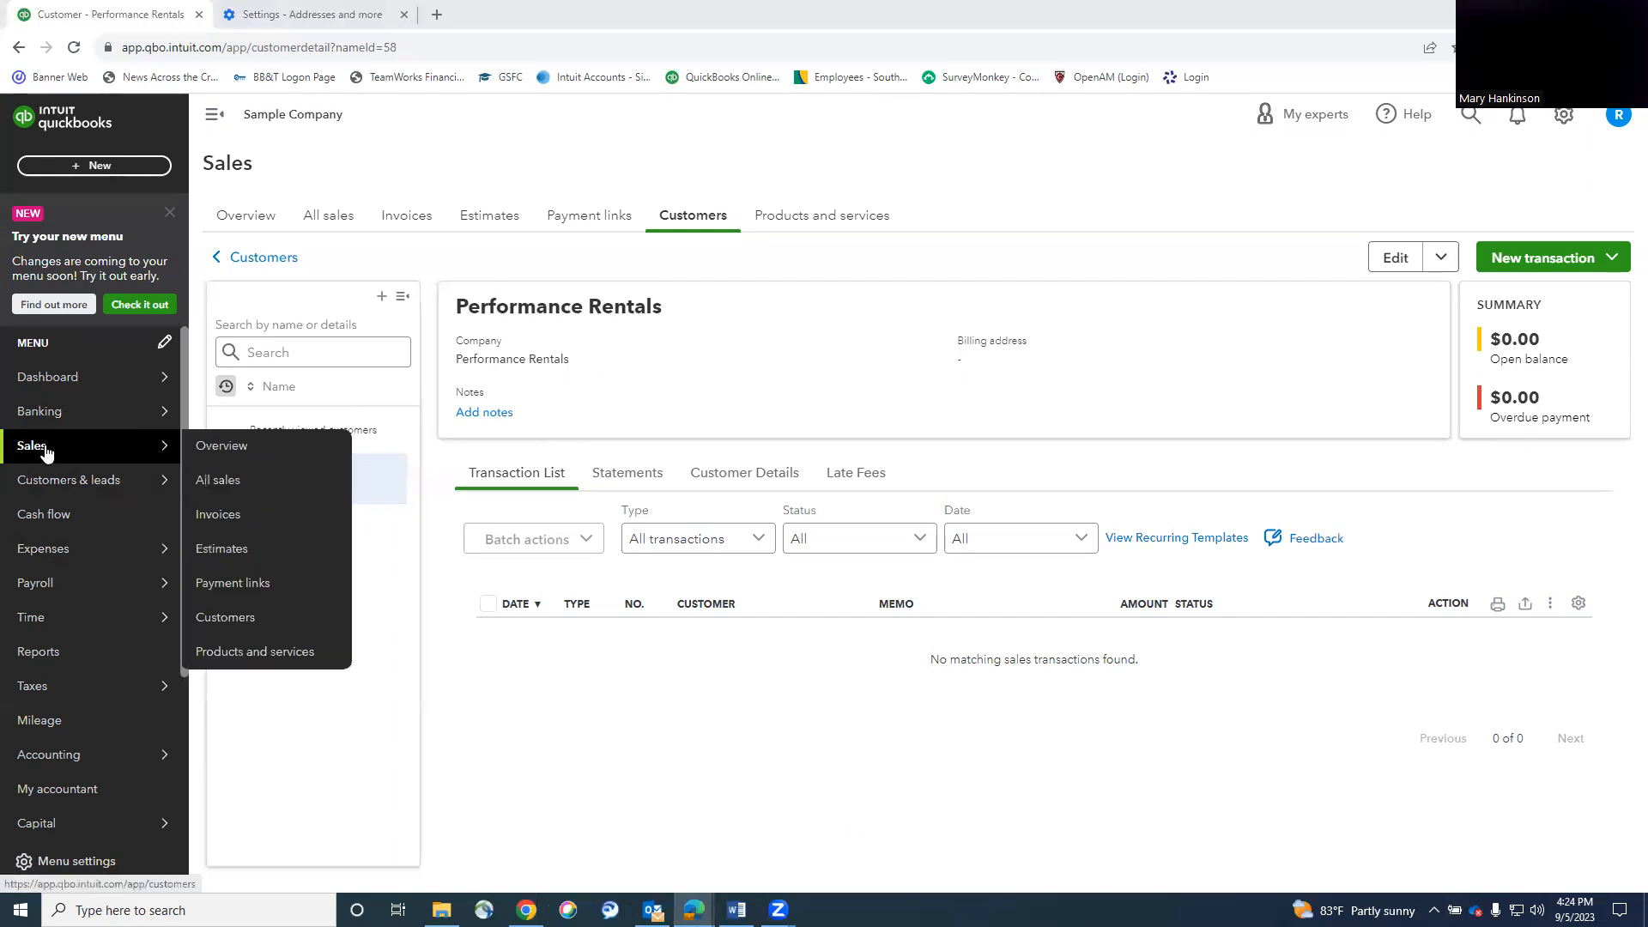
click(228, 618)
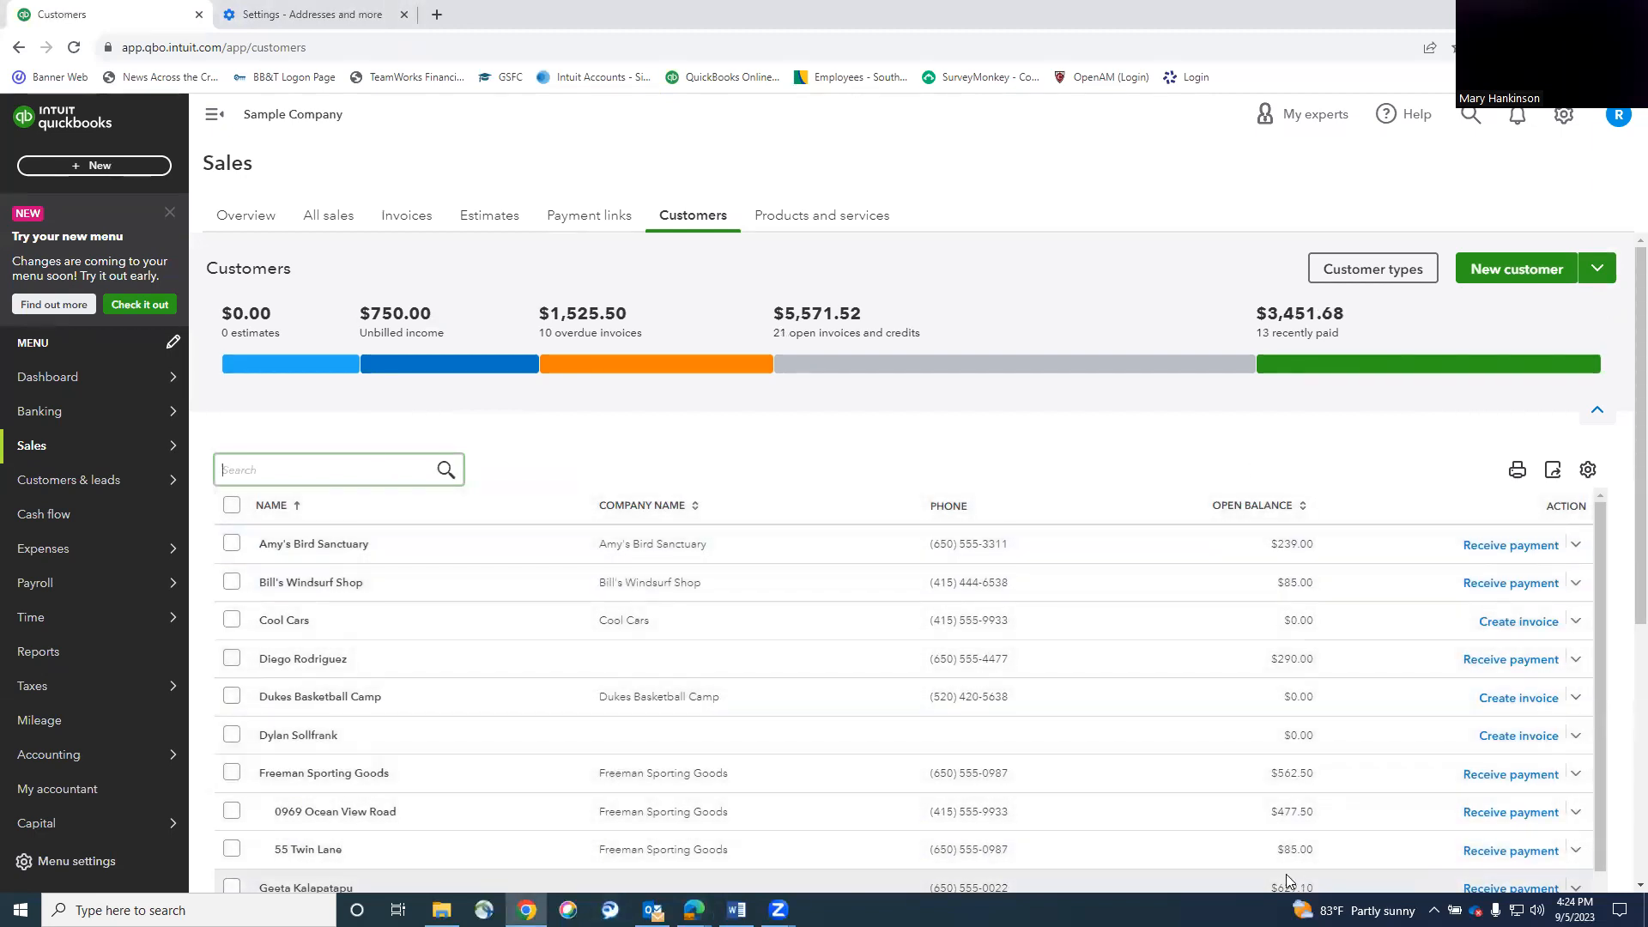
click(1490, 549)
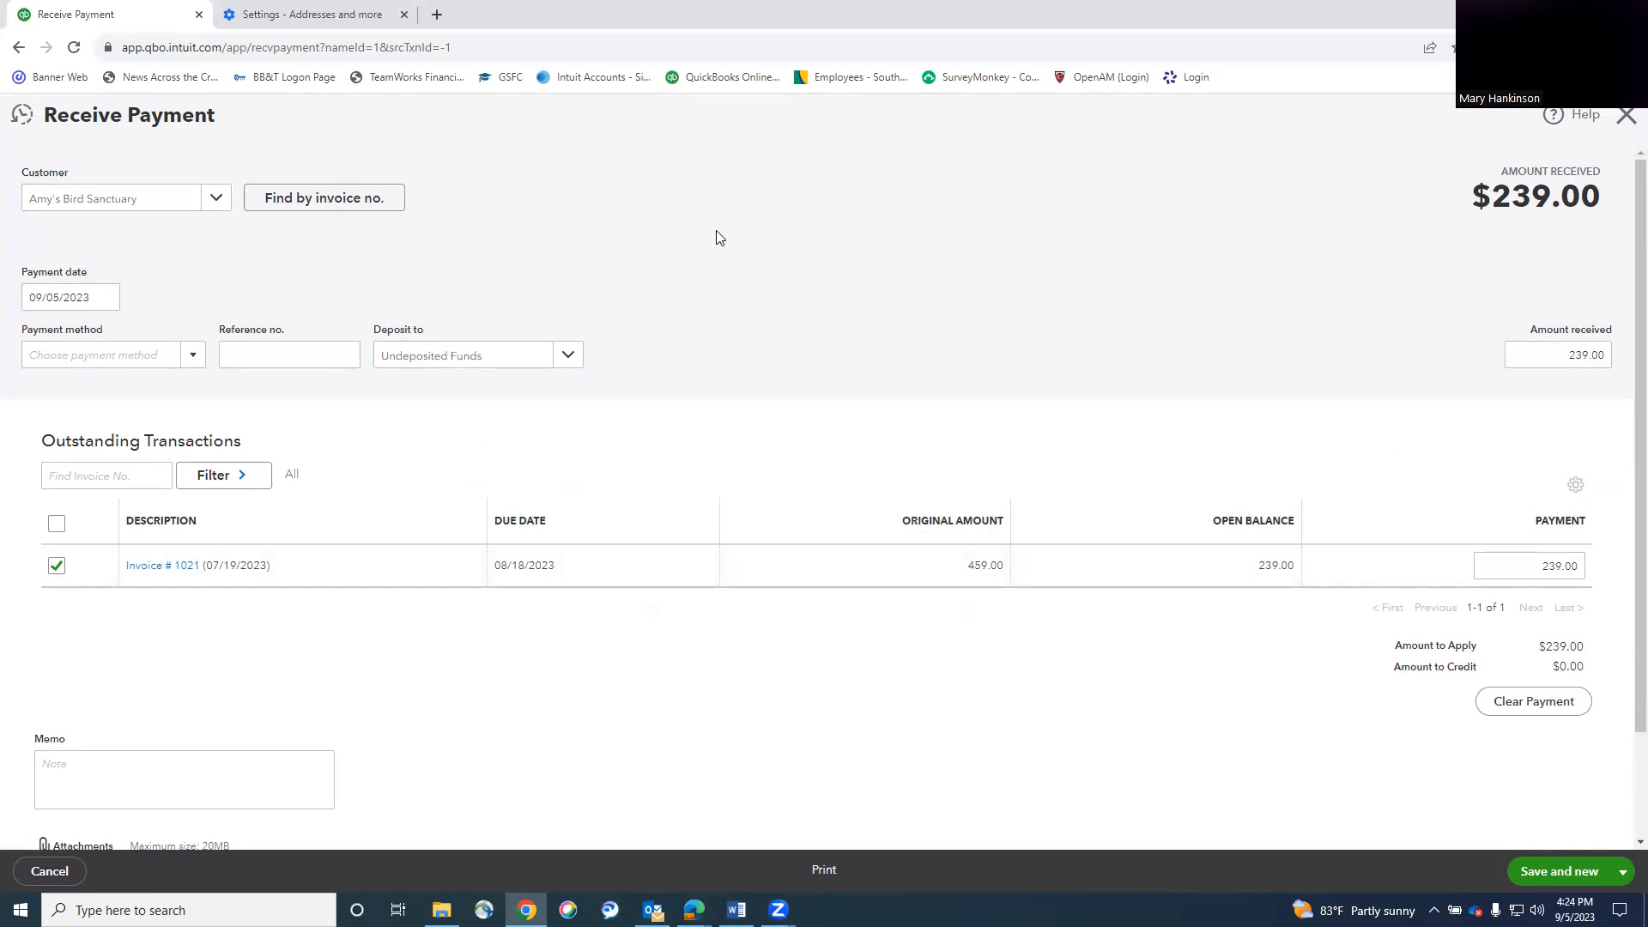
Set the payment method to Check with reference number 985 and save the payment.
click(193, 355)
click(48, 475)
click(277, 364)
text(985)
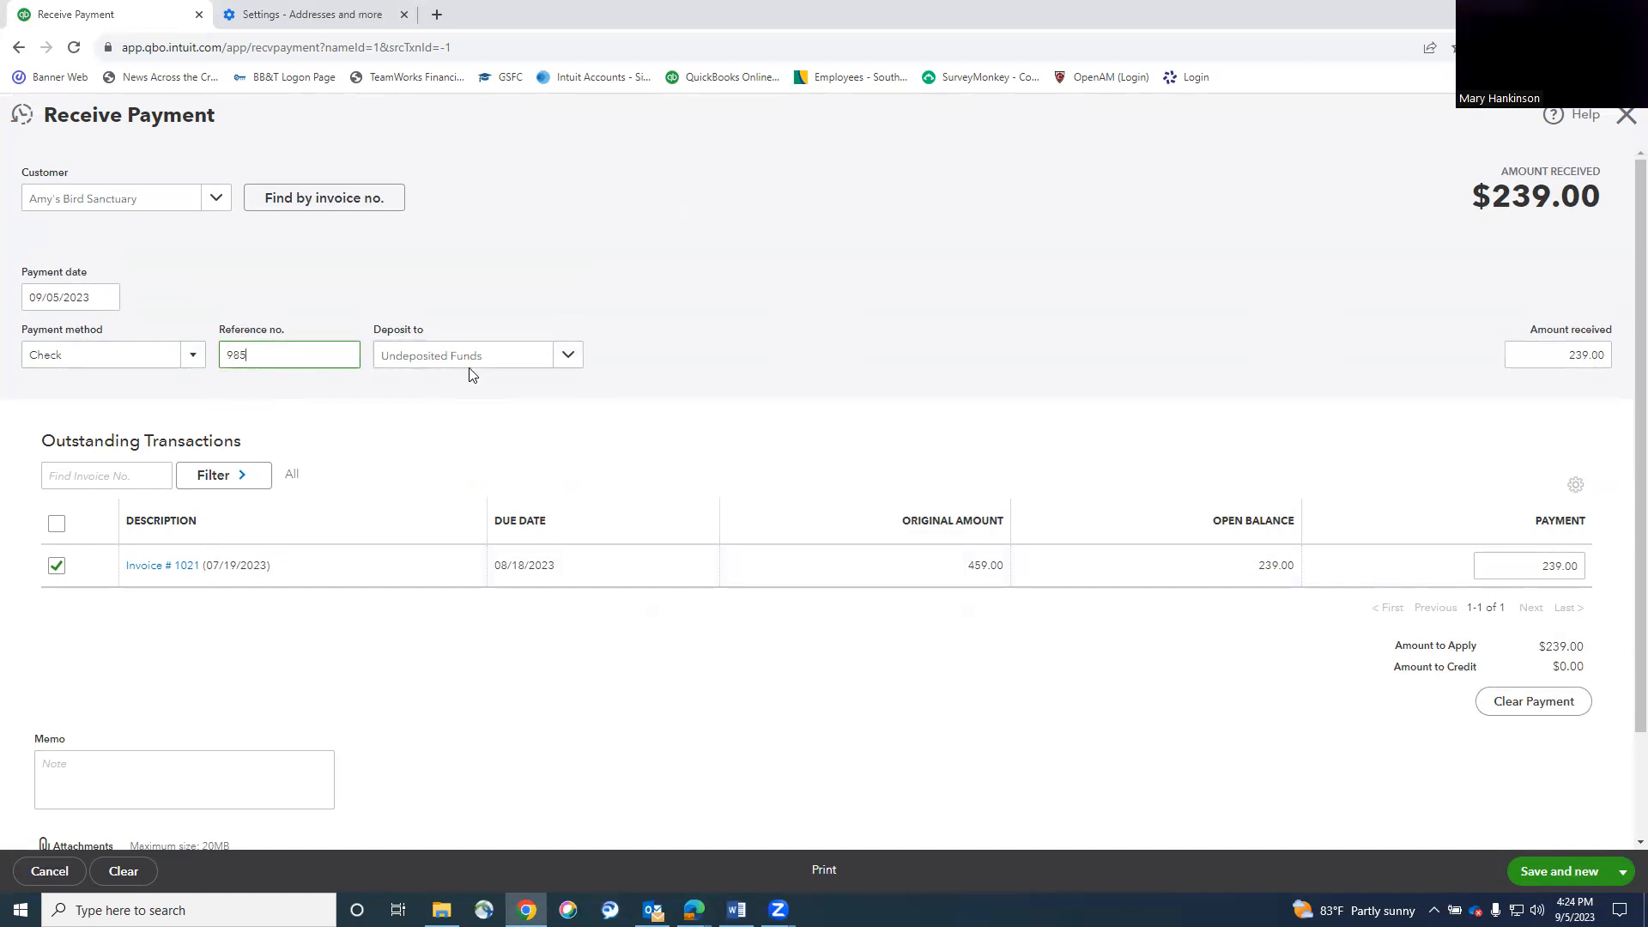
click(1622, 874)
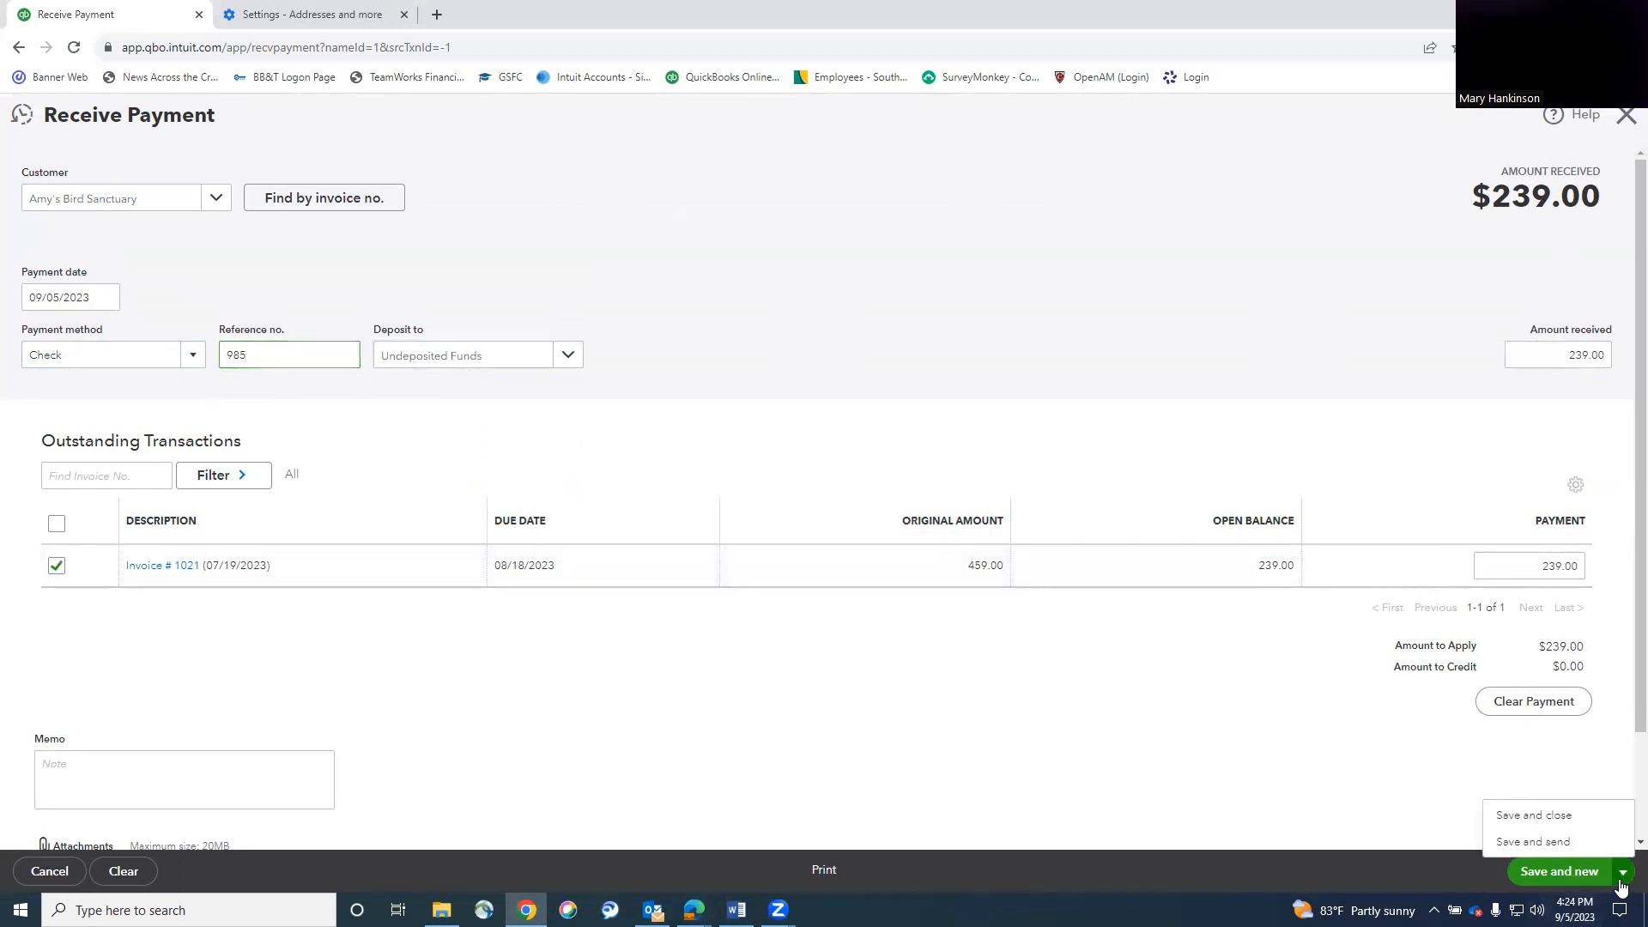
click(1549, 843)
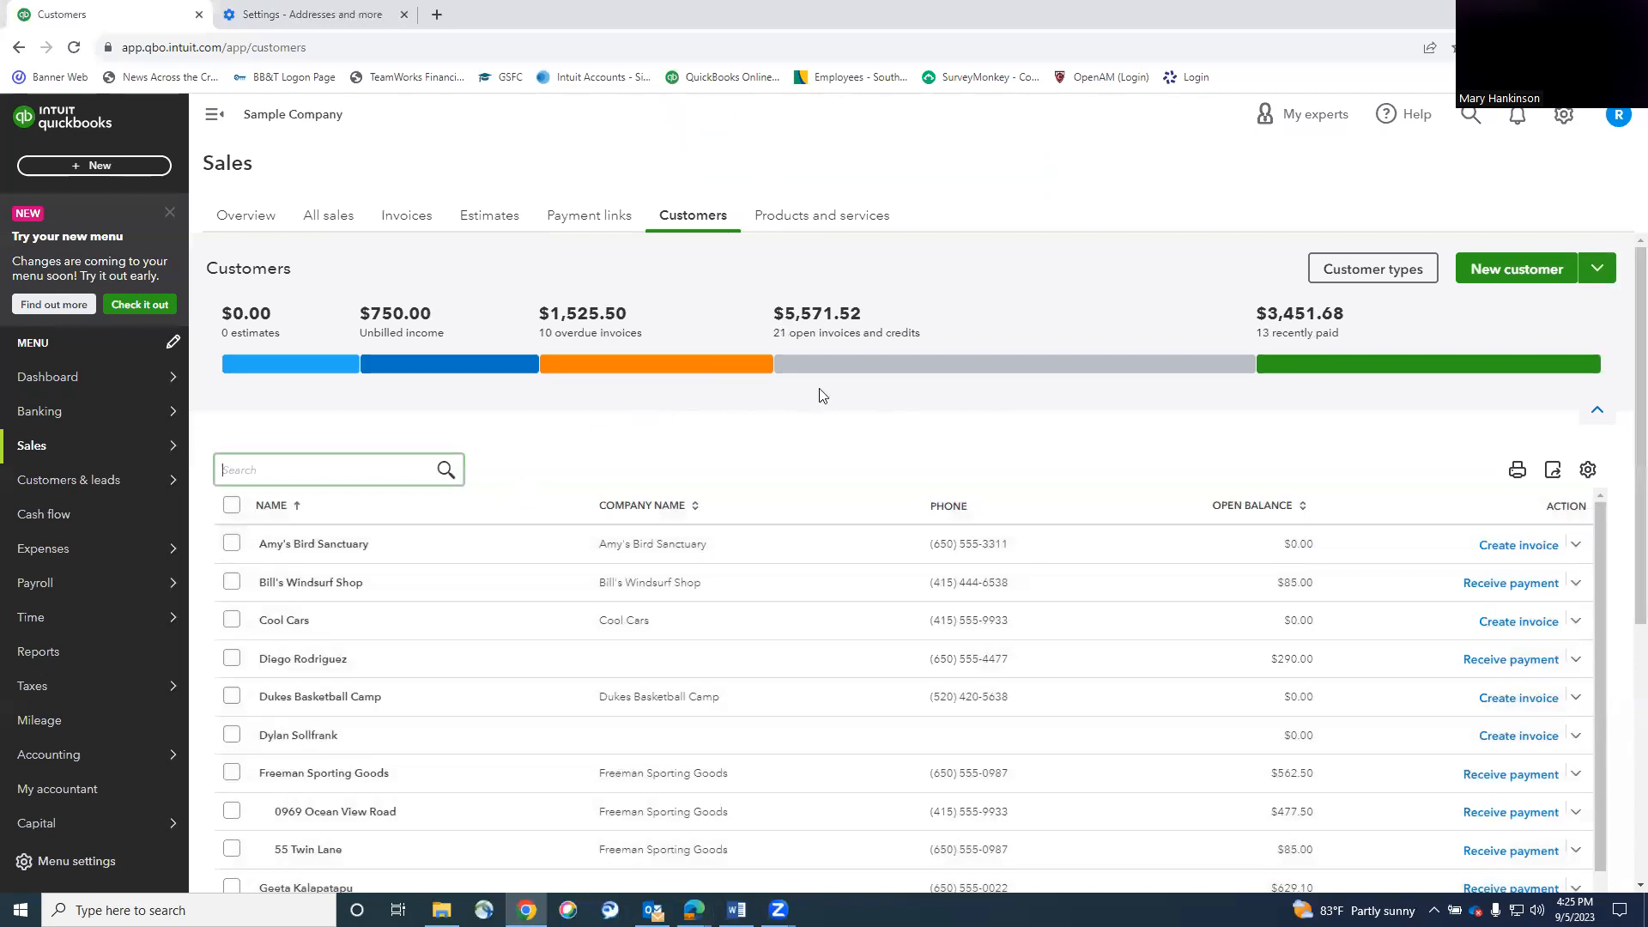
Look through the customer list and start a new blank Receive Payment transaction.
scroll(889, 580, down, 5)
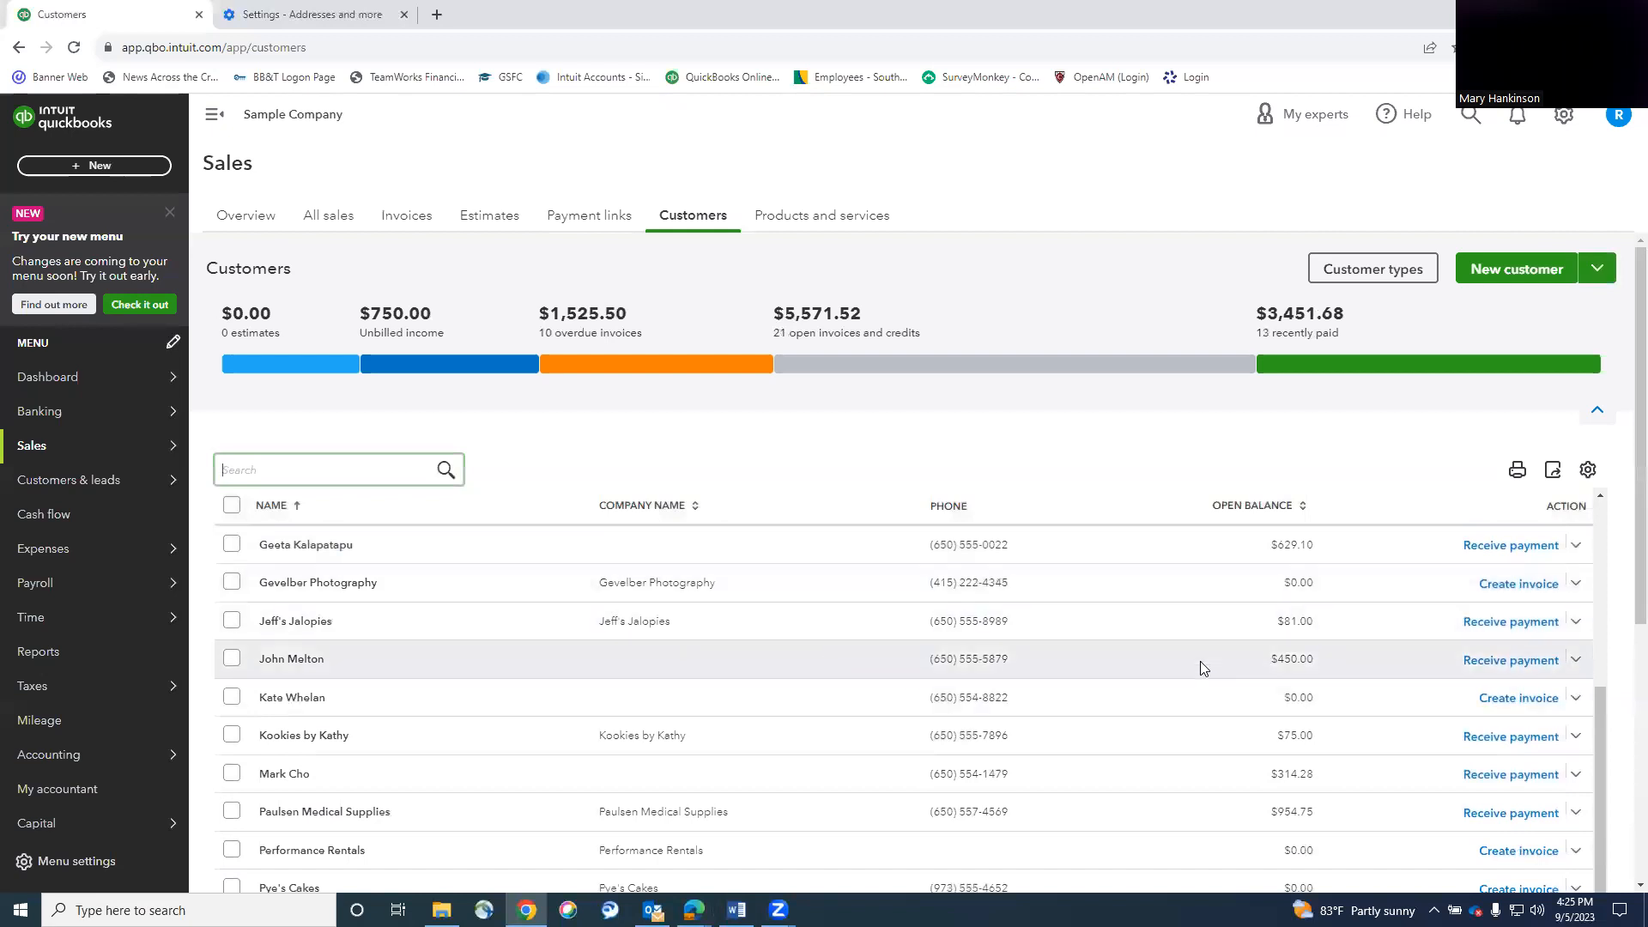
scroll(1202, 656, up, 5)
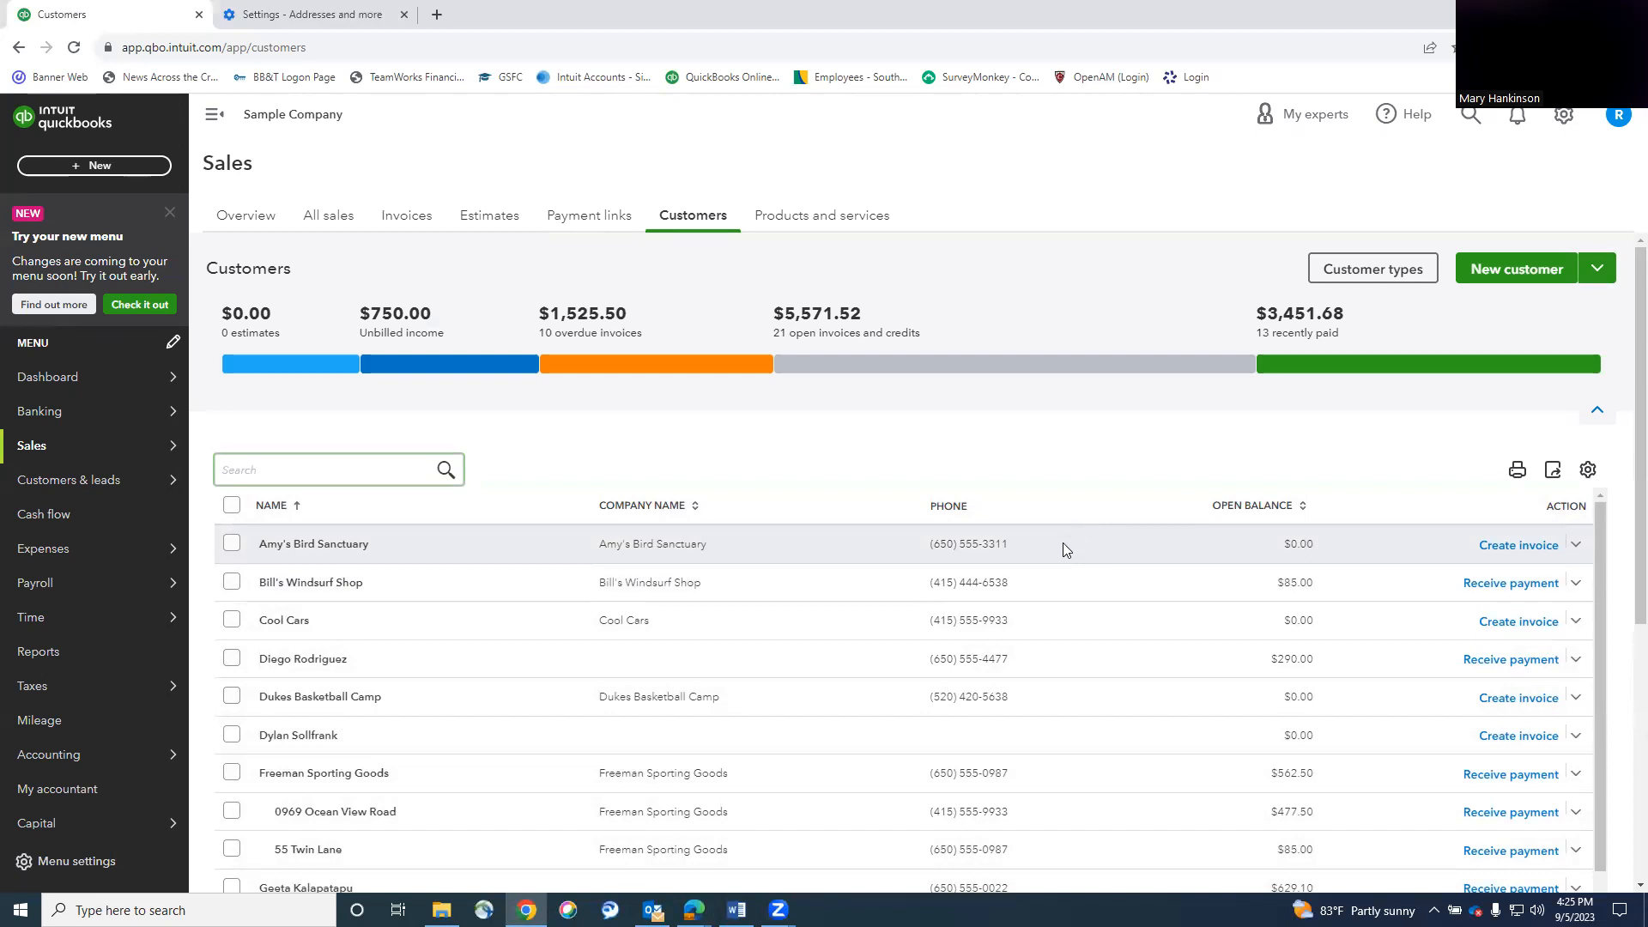
click(92, 163)
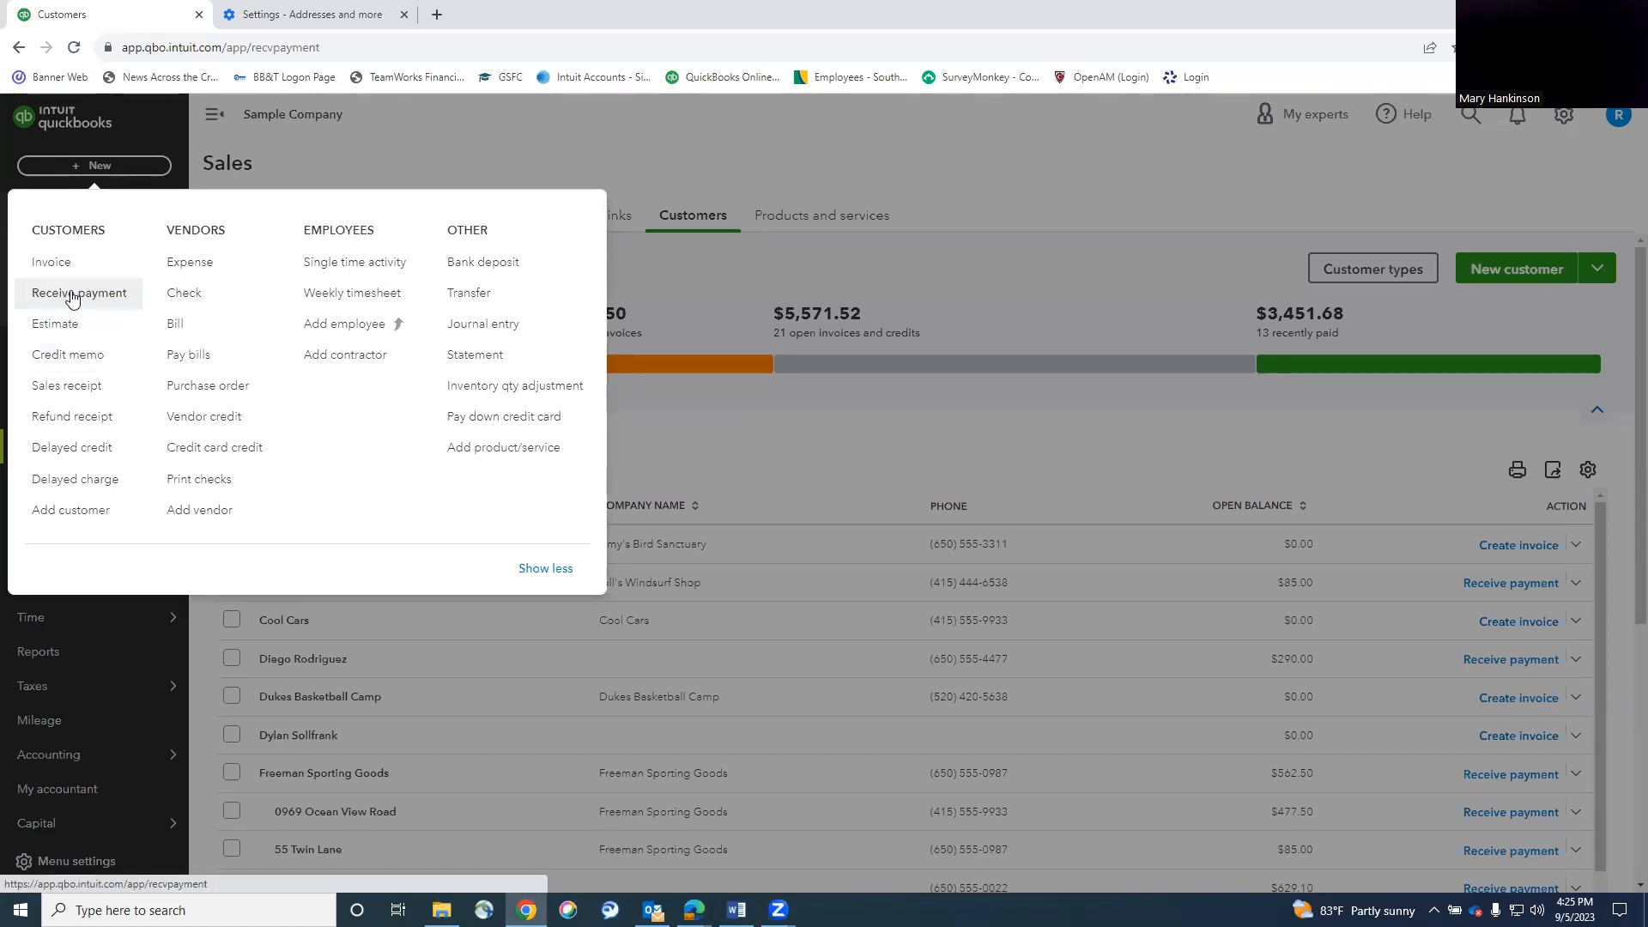
click(72, 295)
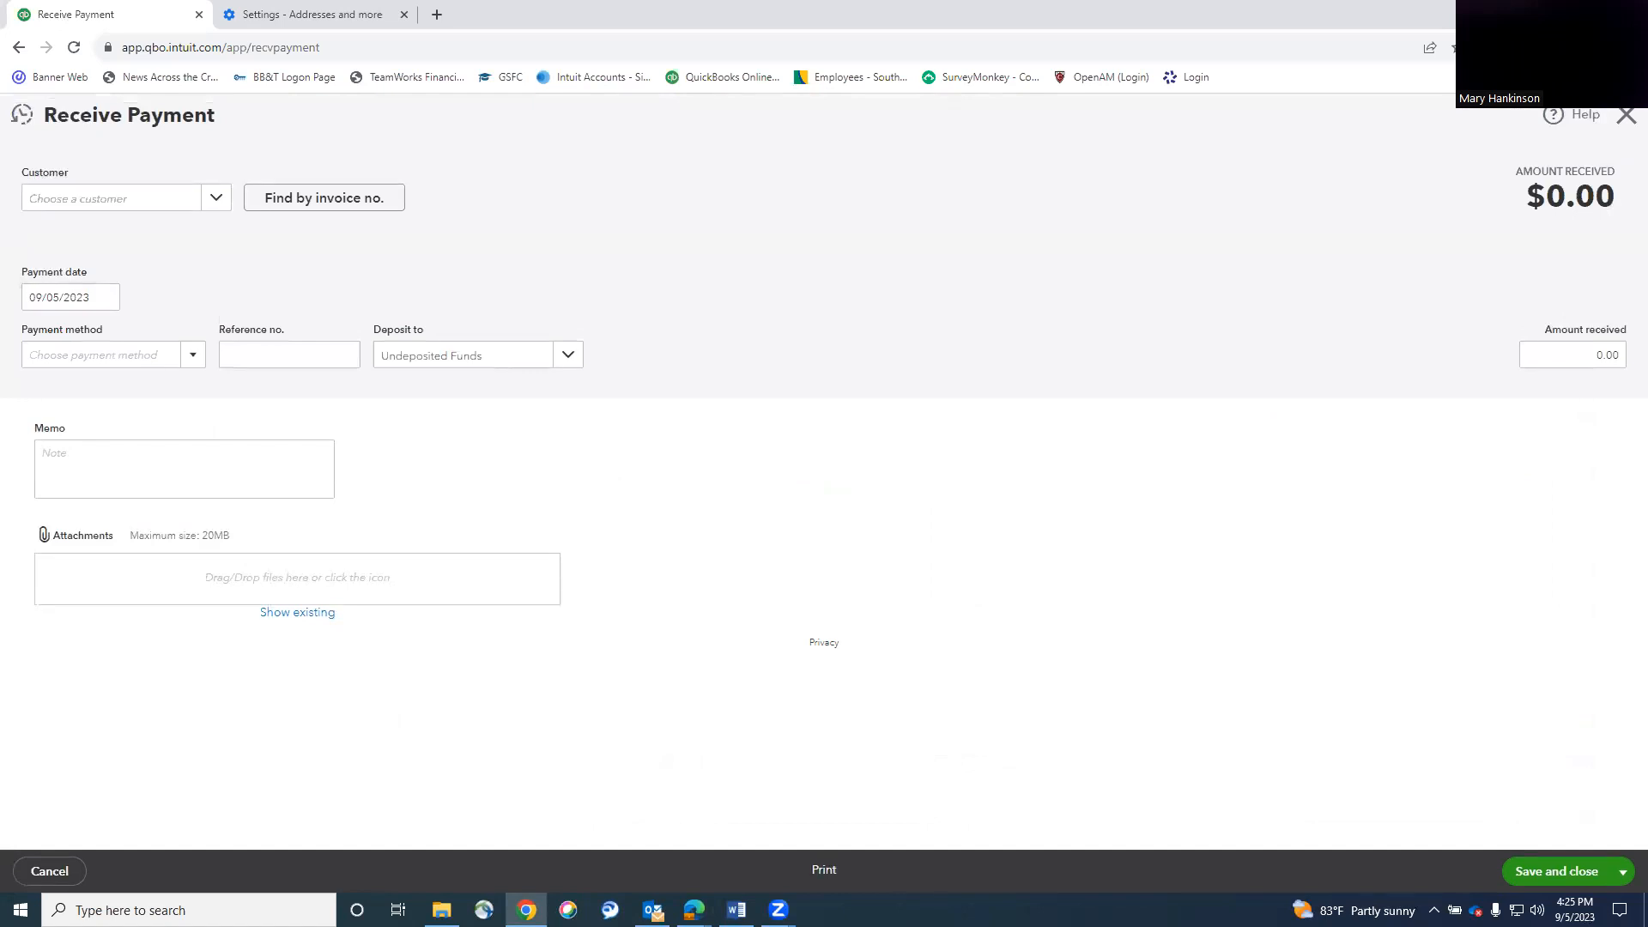
View the outstanding invoices for Bill's Windsurf Shop and for the customer invoiced earlier on the payment form.
click(214, 199)
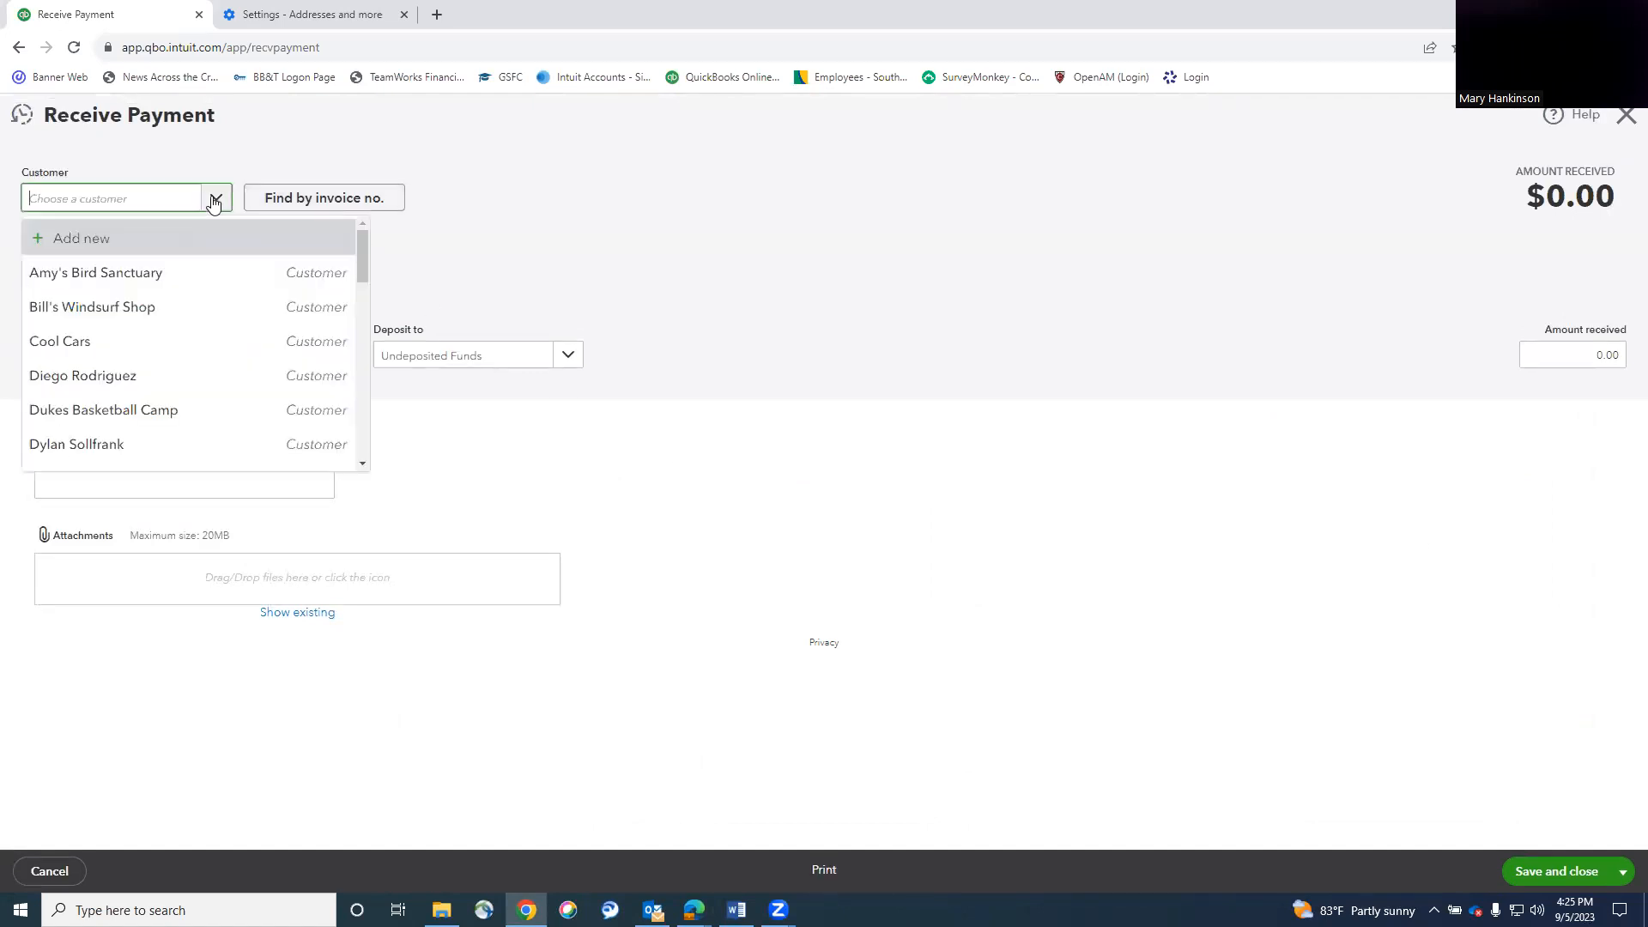
click(153, 307)
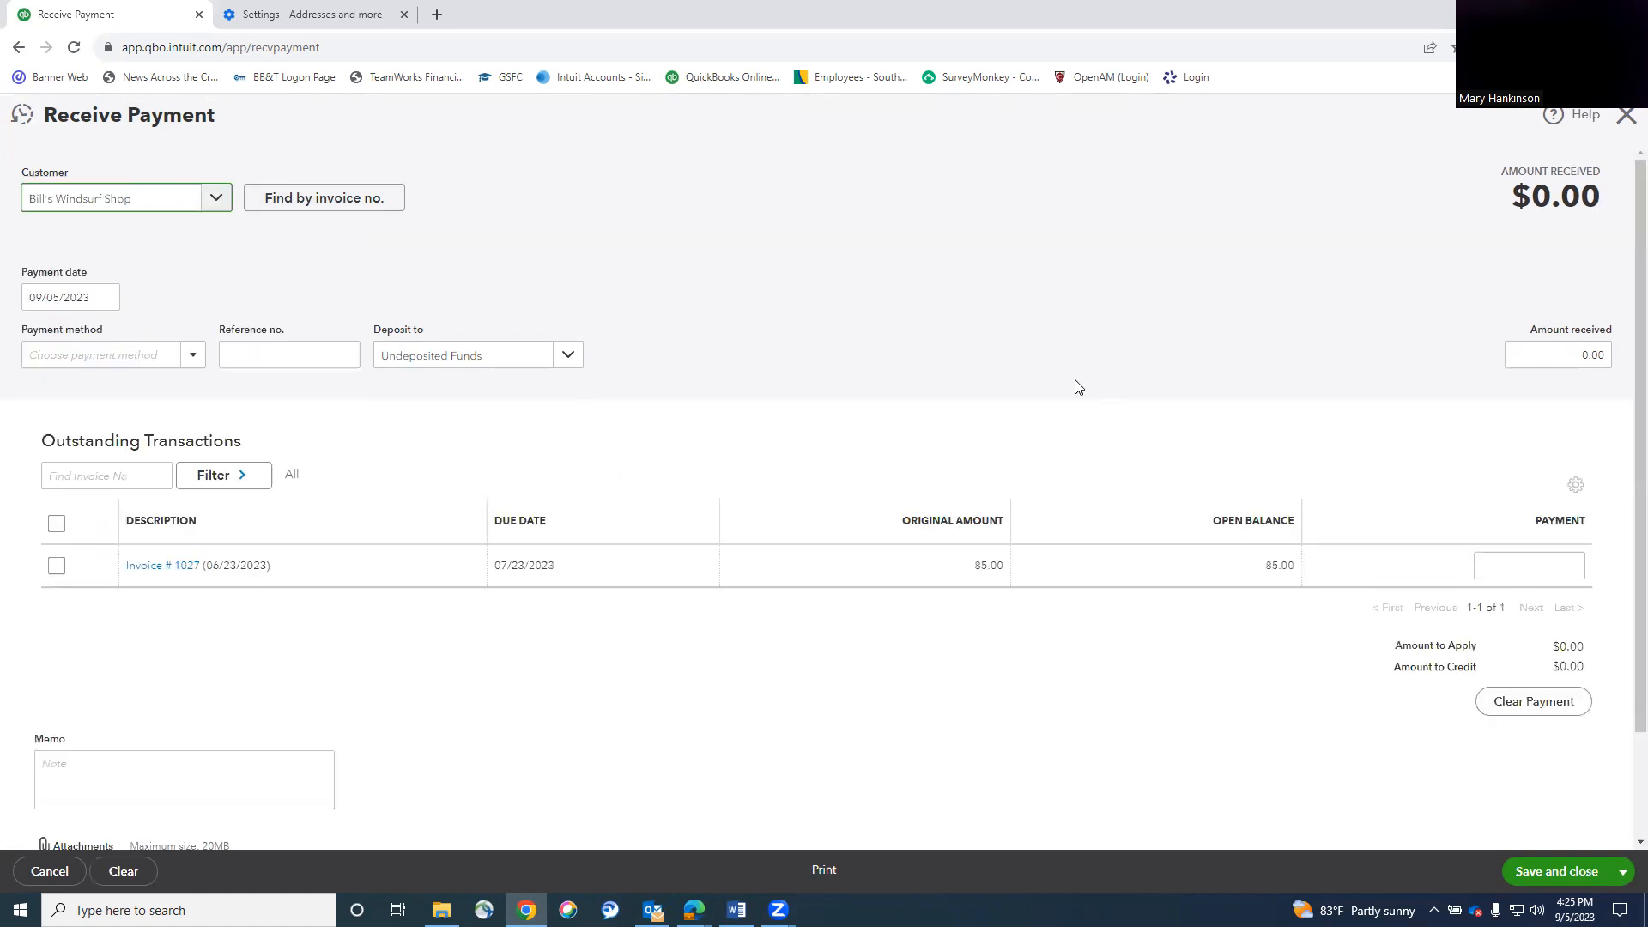
click(216, 199)
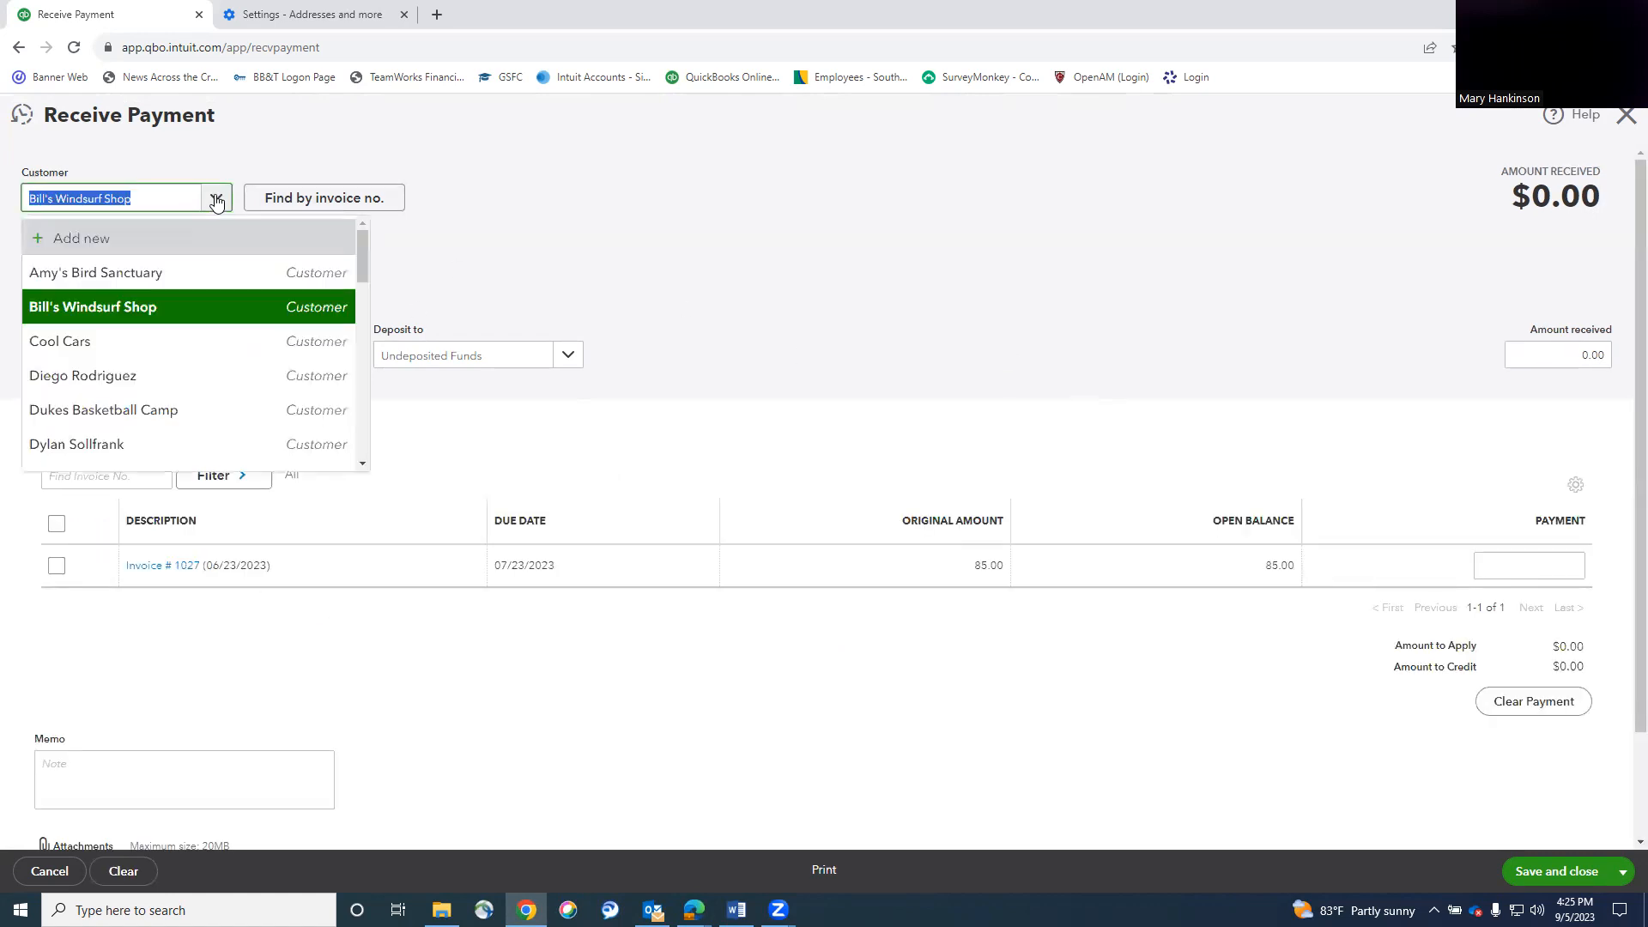
click(118, 376)
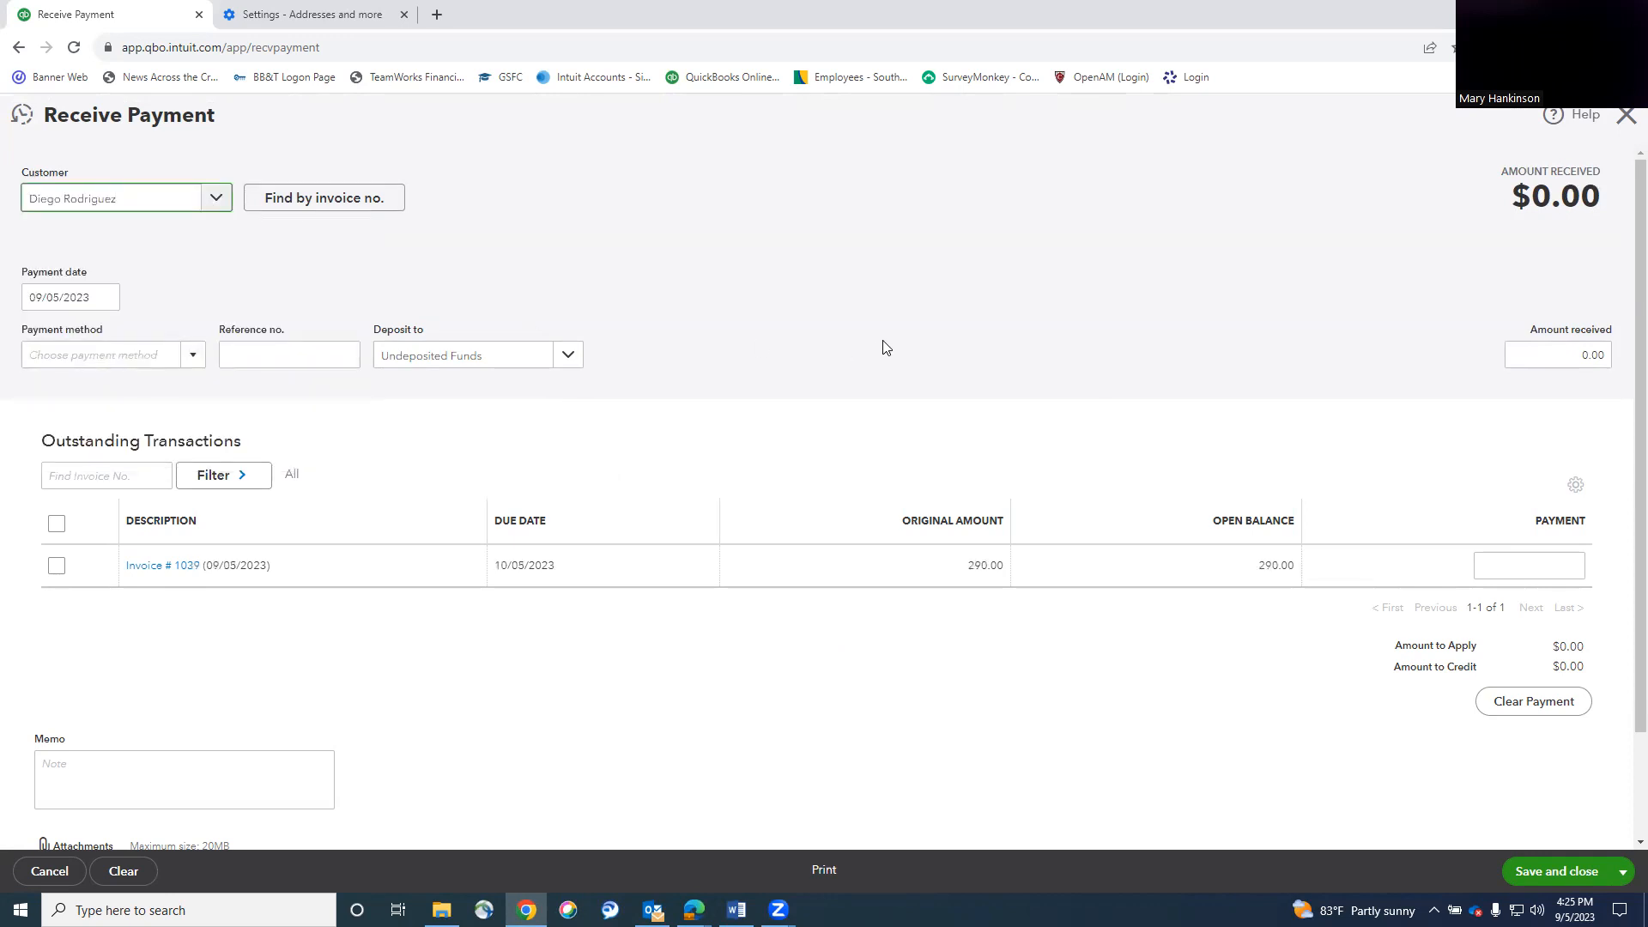
Select Jeff's Jalopies as the paying customer and set the payment method to Check with reference number 258.
click(213, 198)
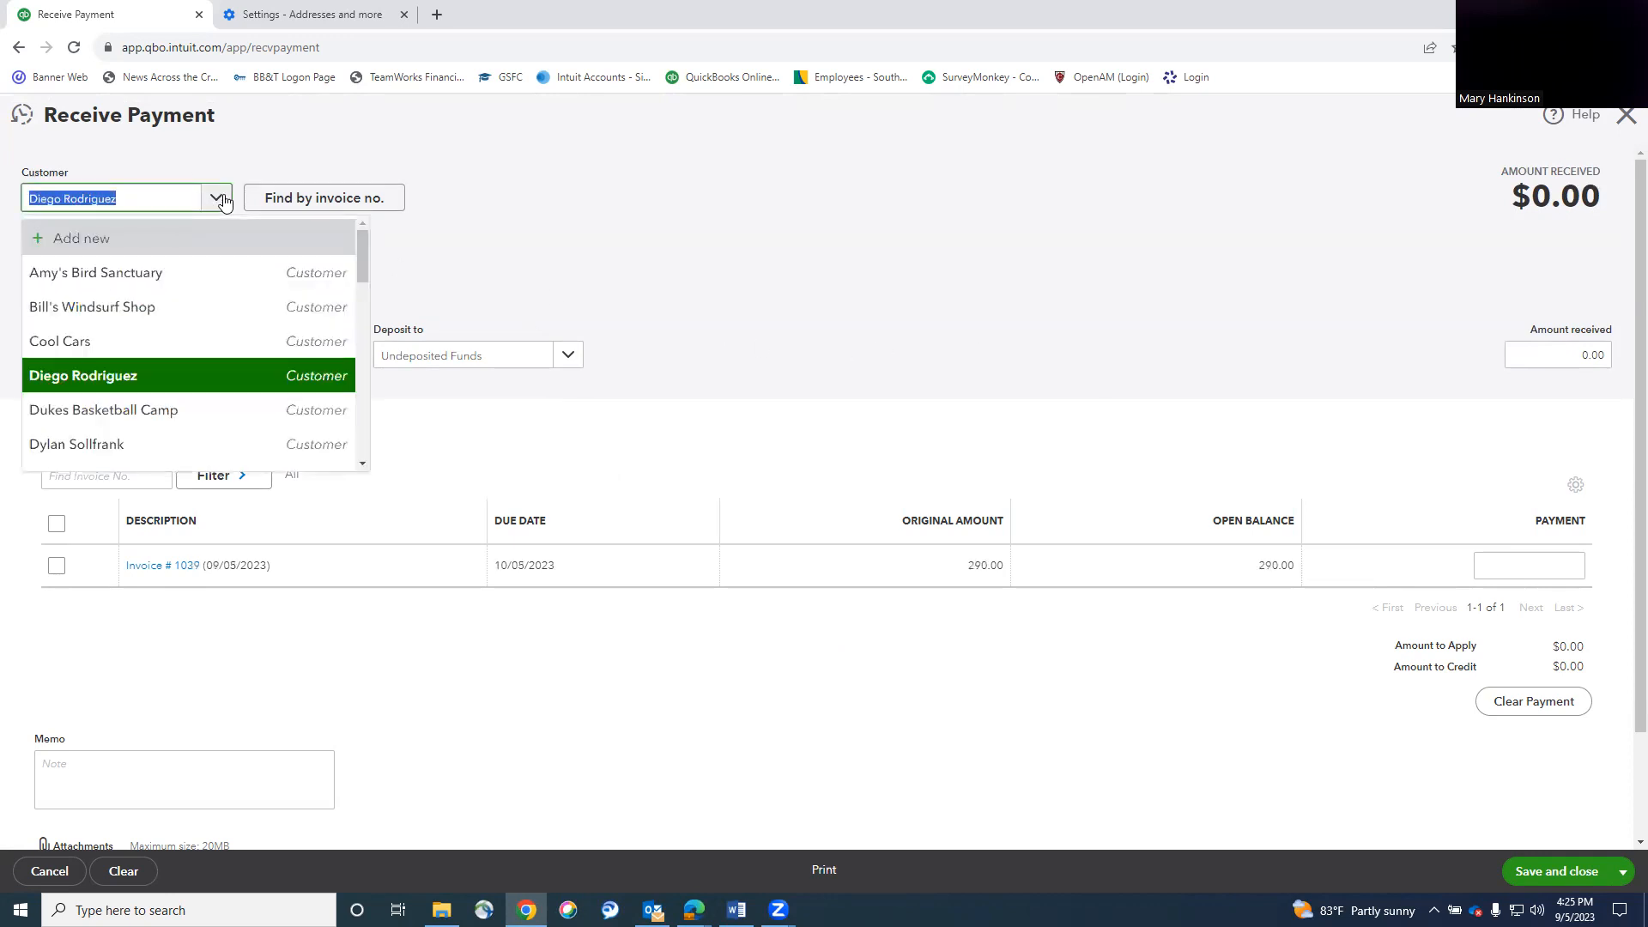
scroll(203, 337, down, 3)
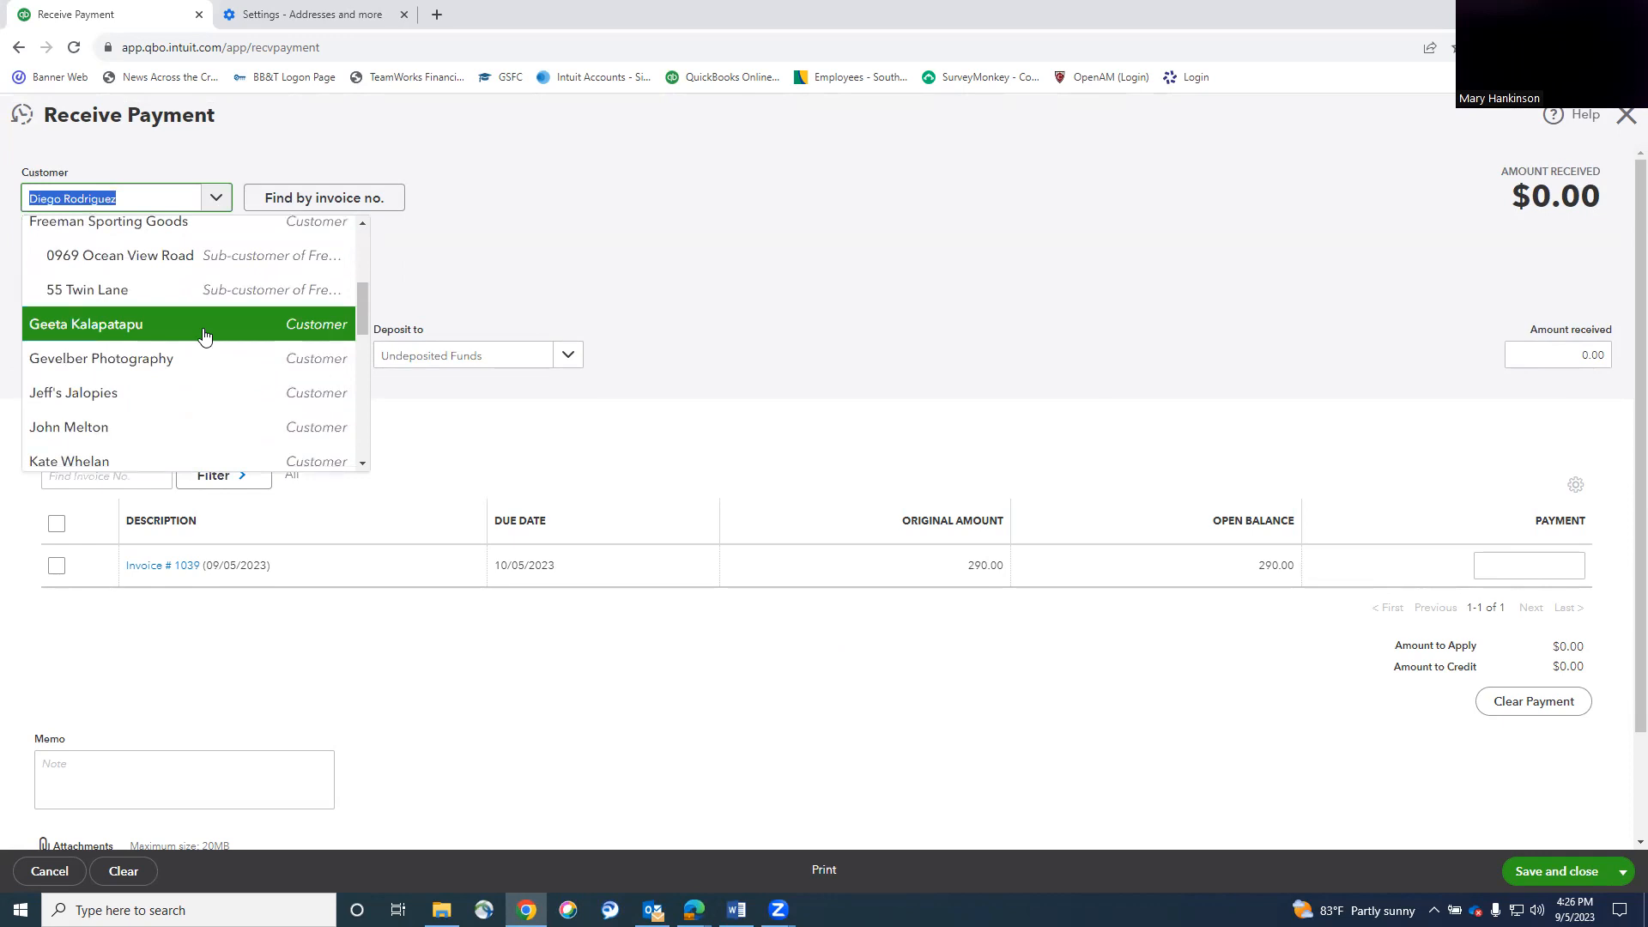
click(163, 392)
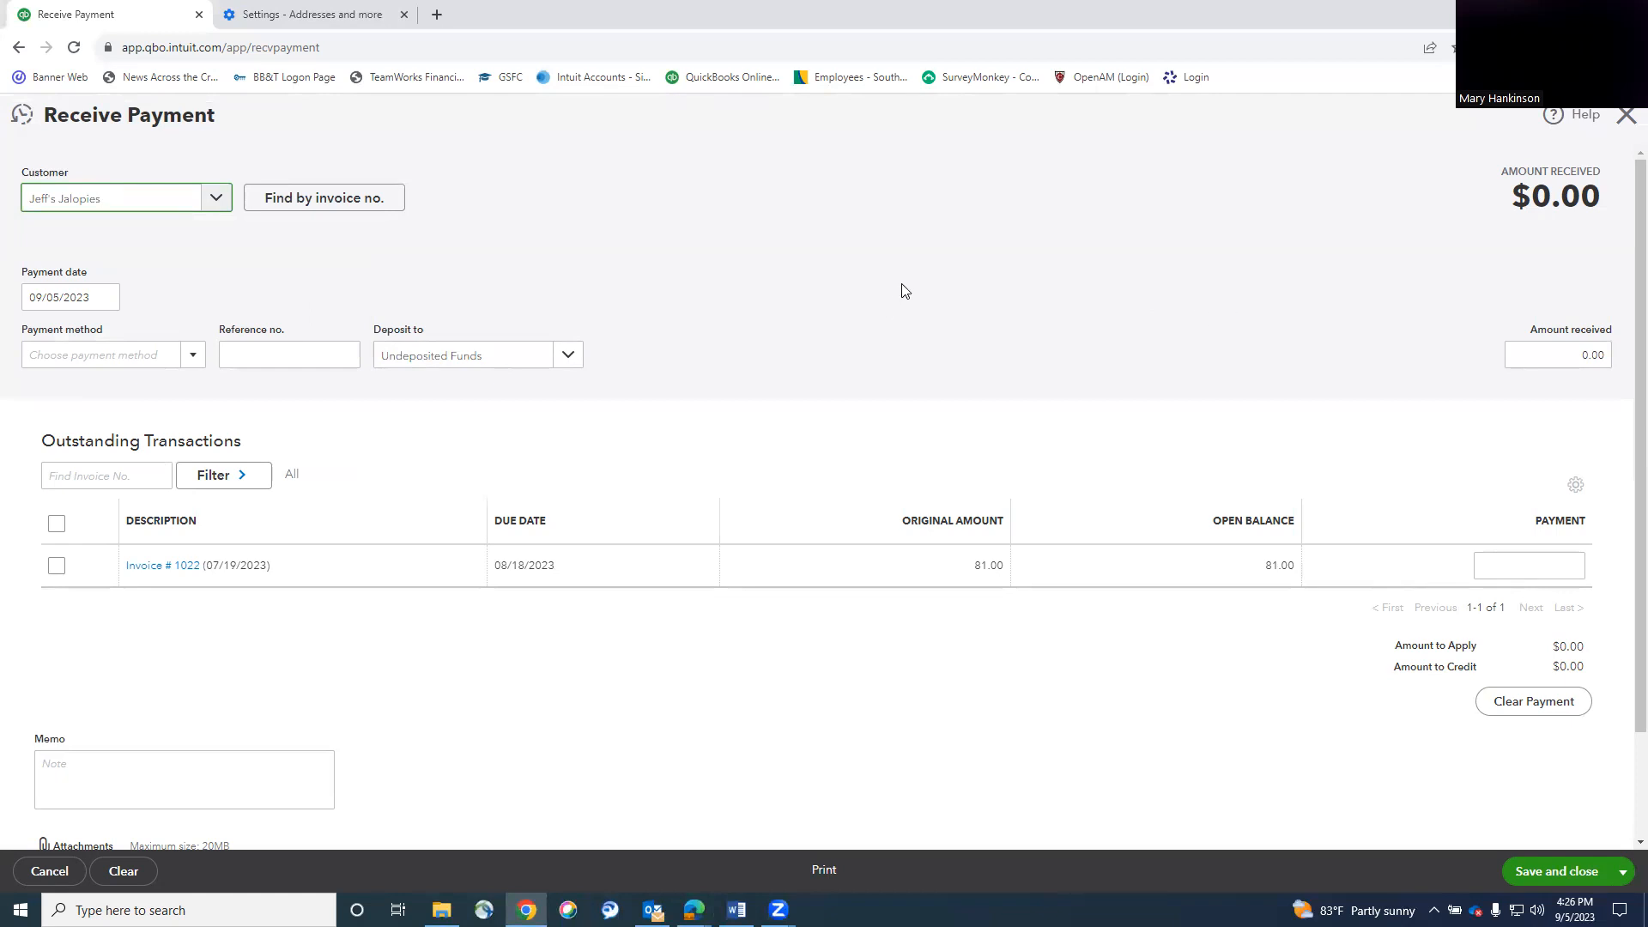
key(Tab)
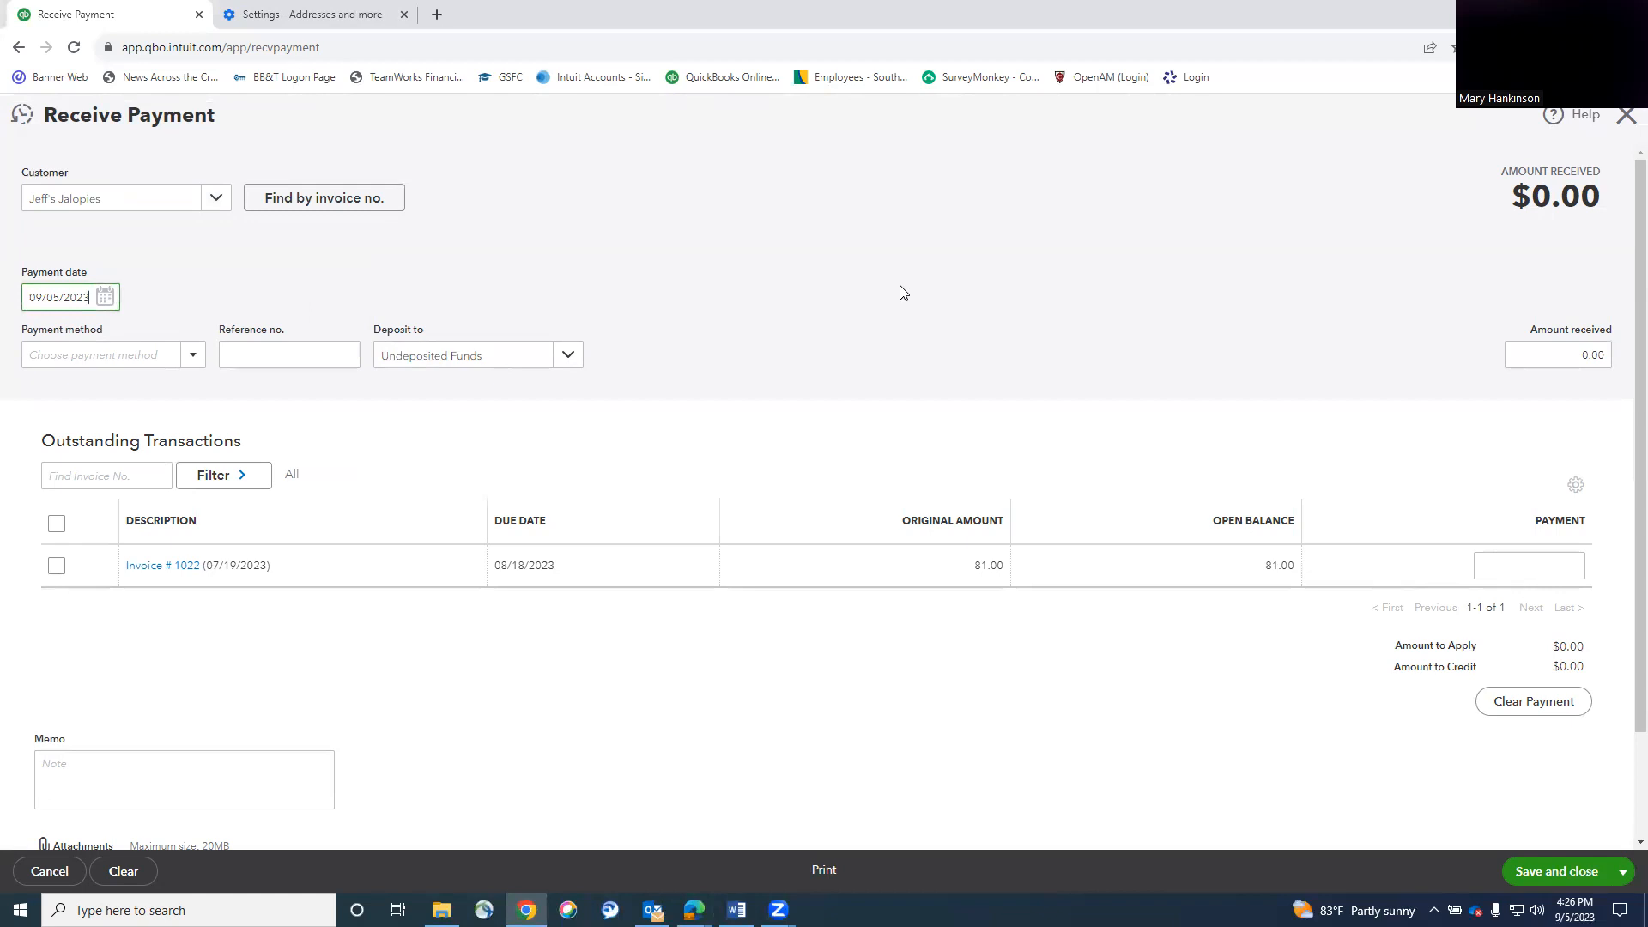
click(194, 357)
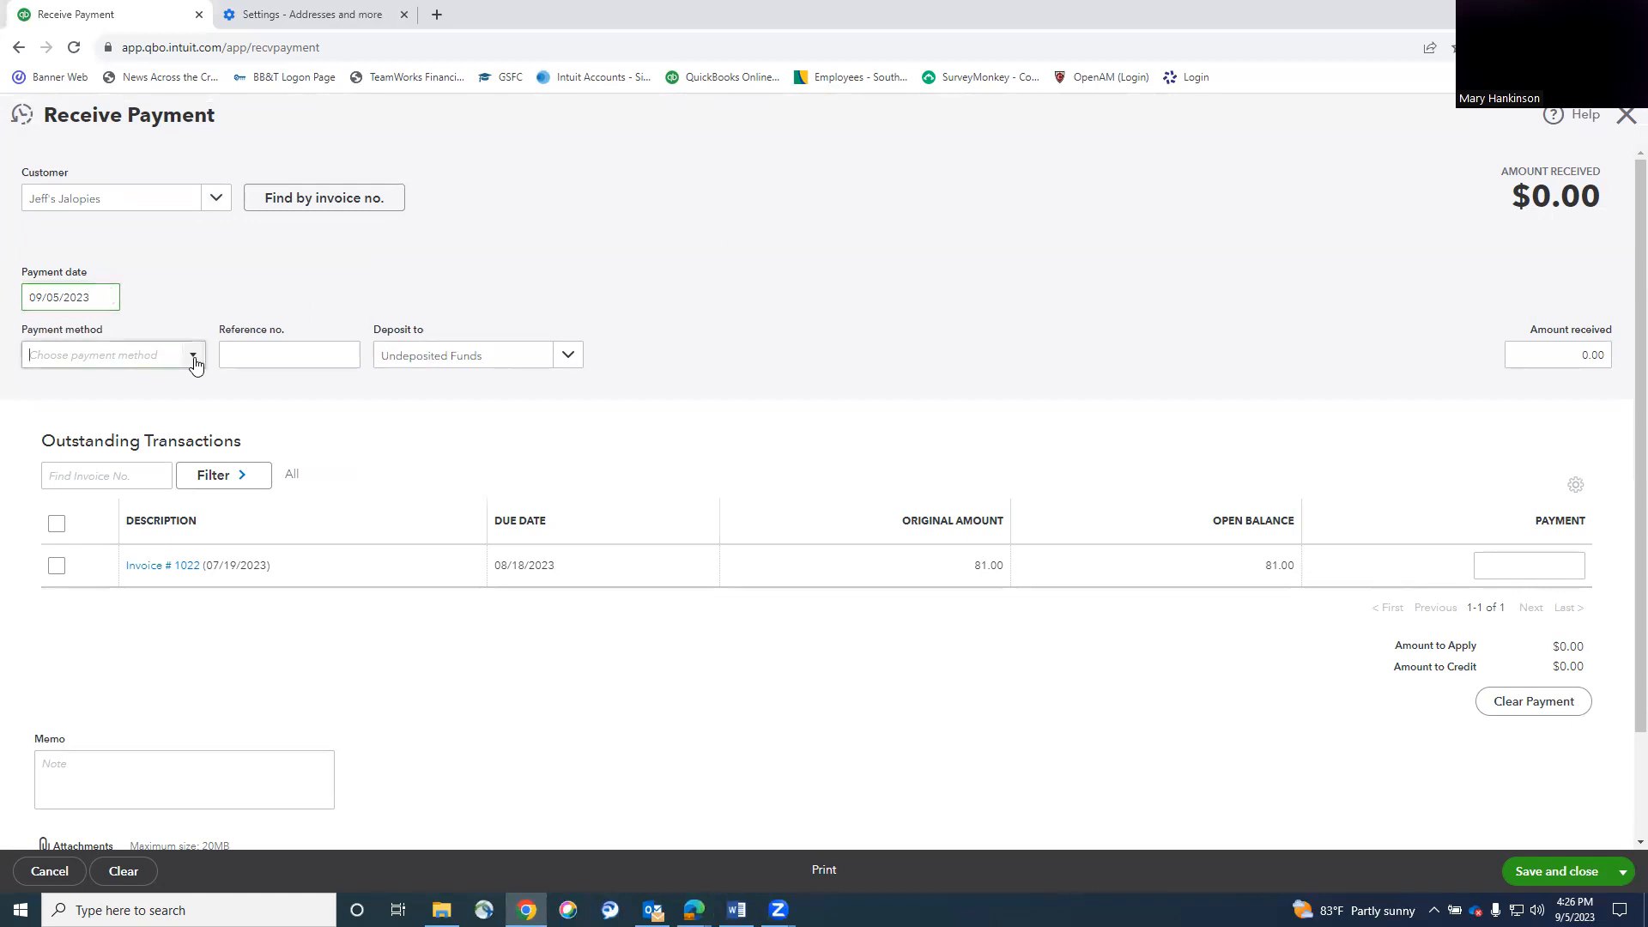
click(52, 475)
click(276, 361)
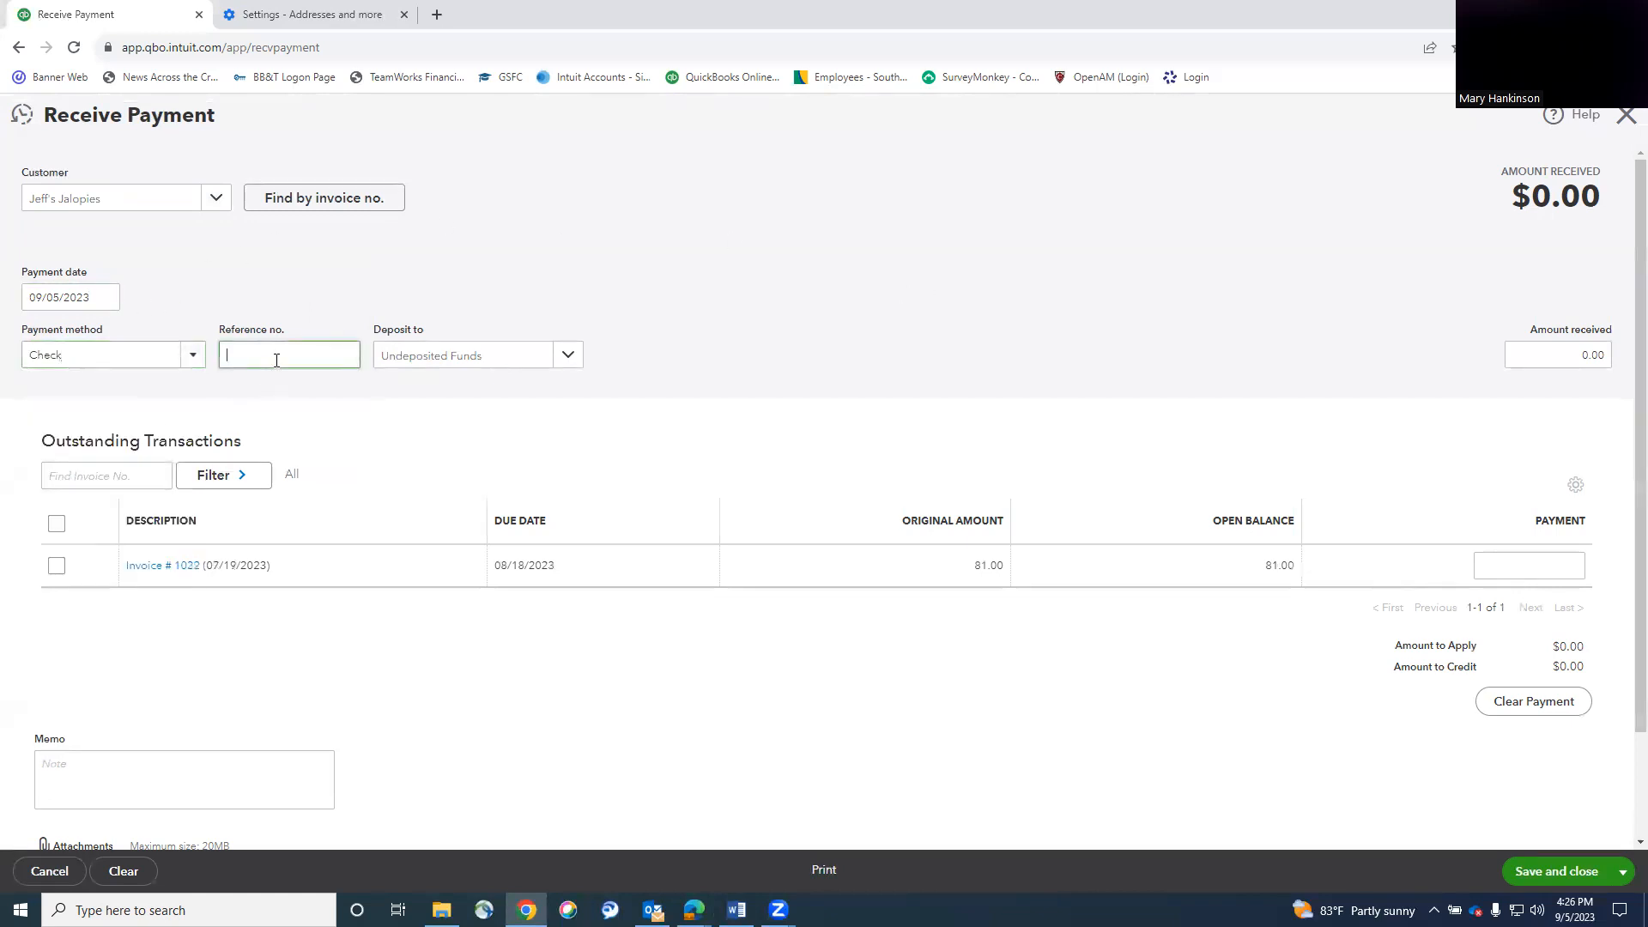
text(258)
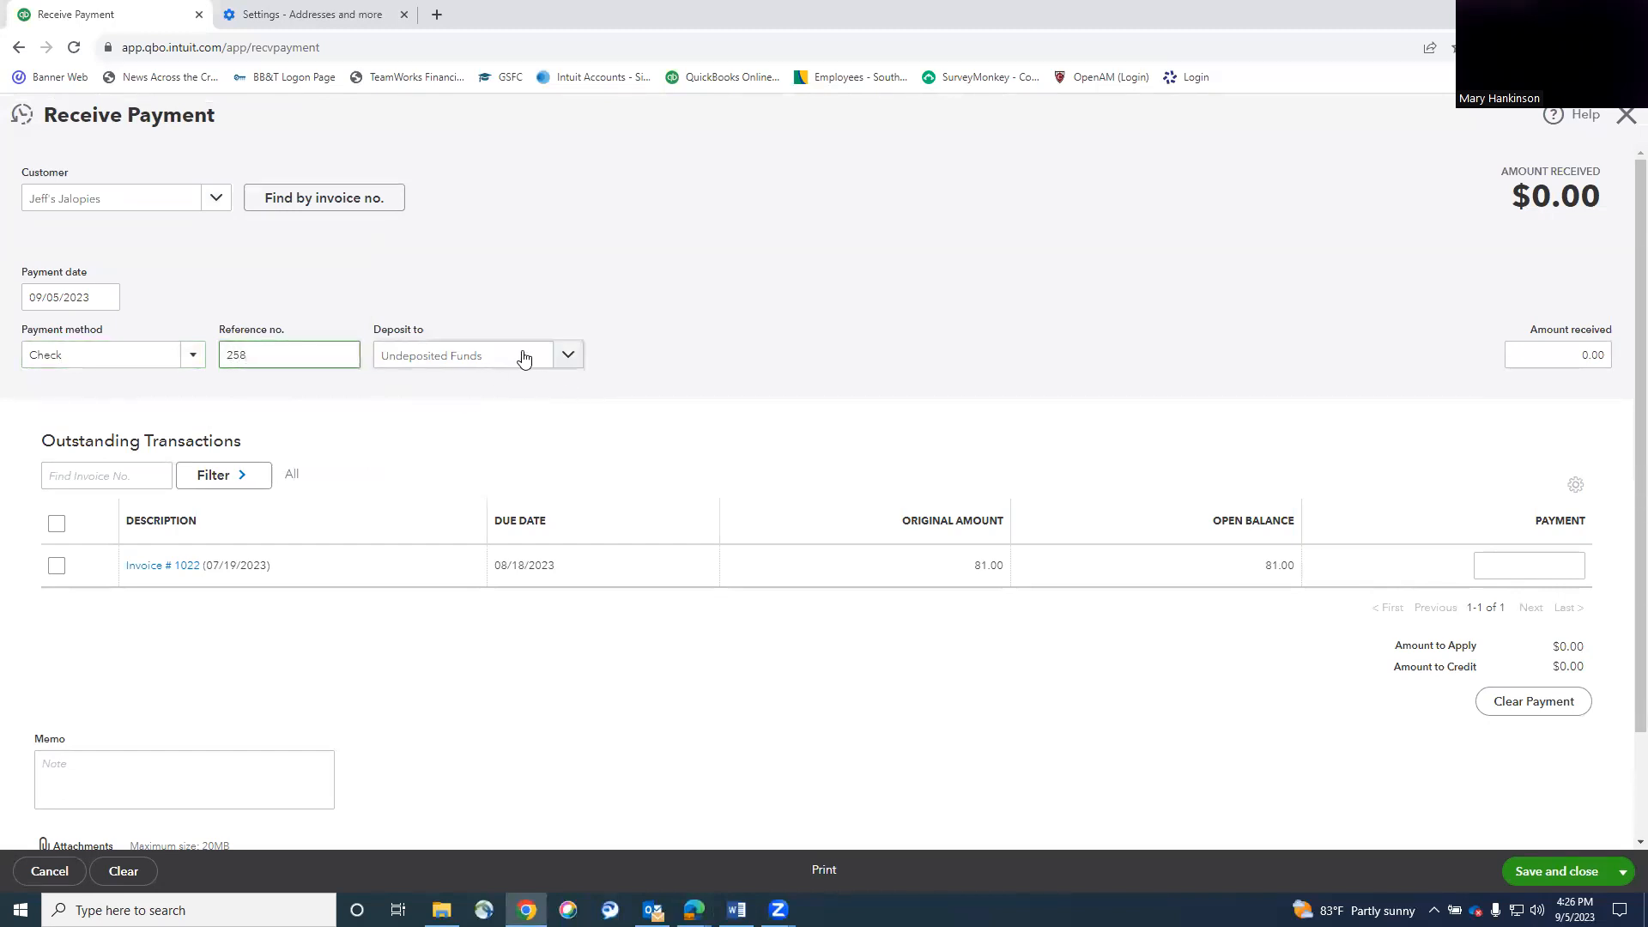
click(831, 334)
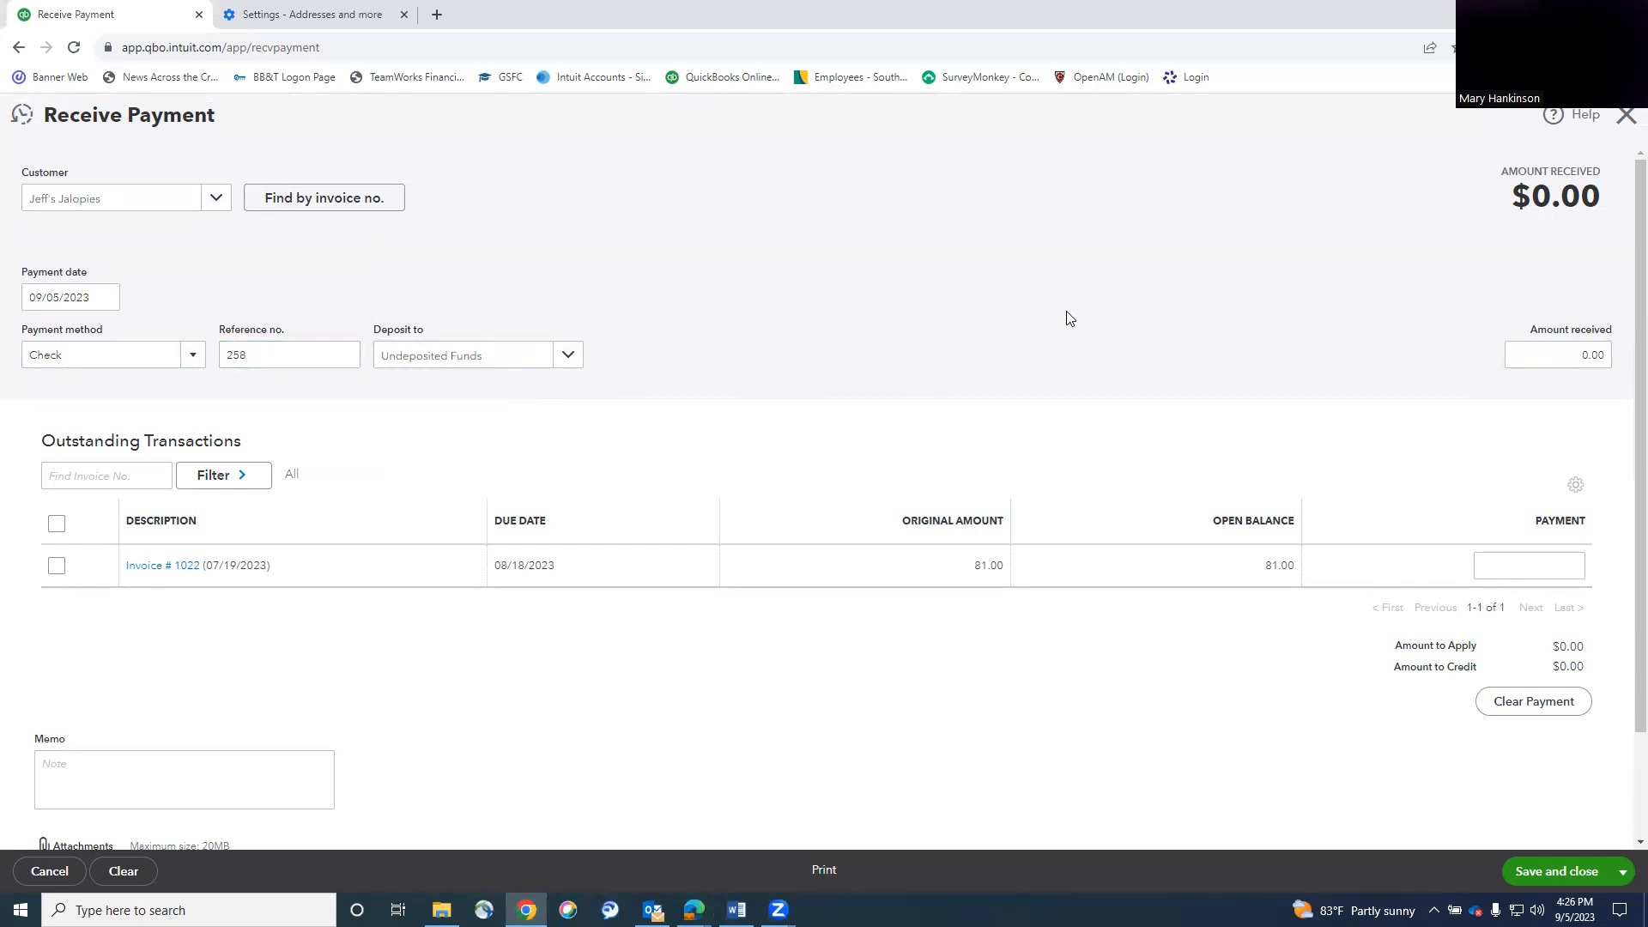
Set the amount received from Jeff's Jalopies to 81.00.
click(1542, 352)
drag(1541, 352, 1625, 356)
text(81)
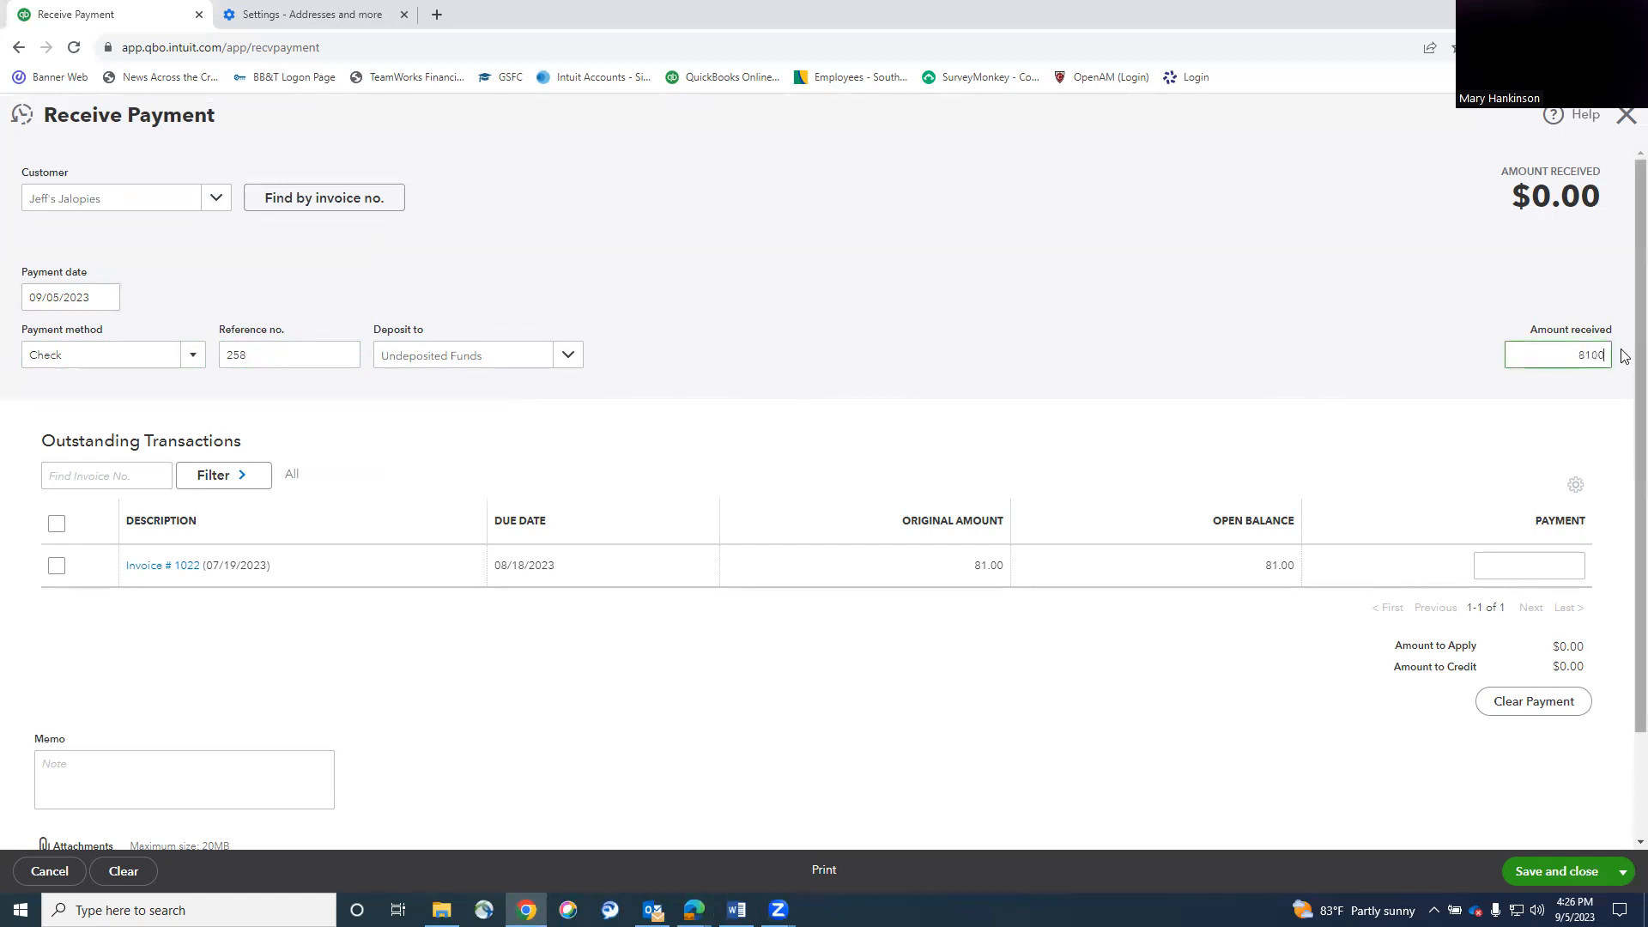
text(.00)
click(1438, 339)
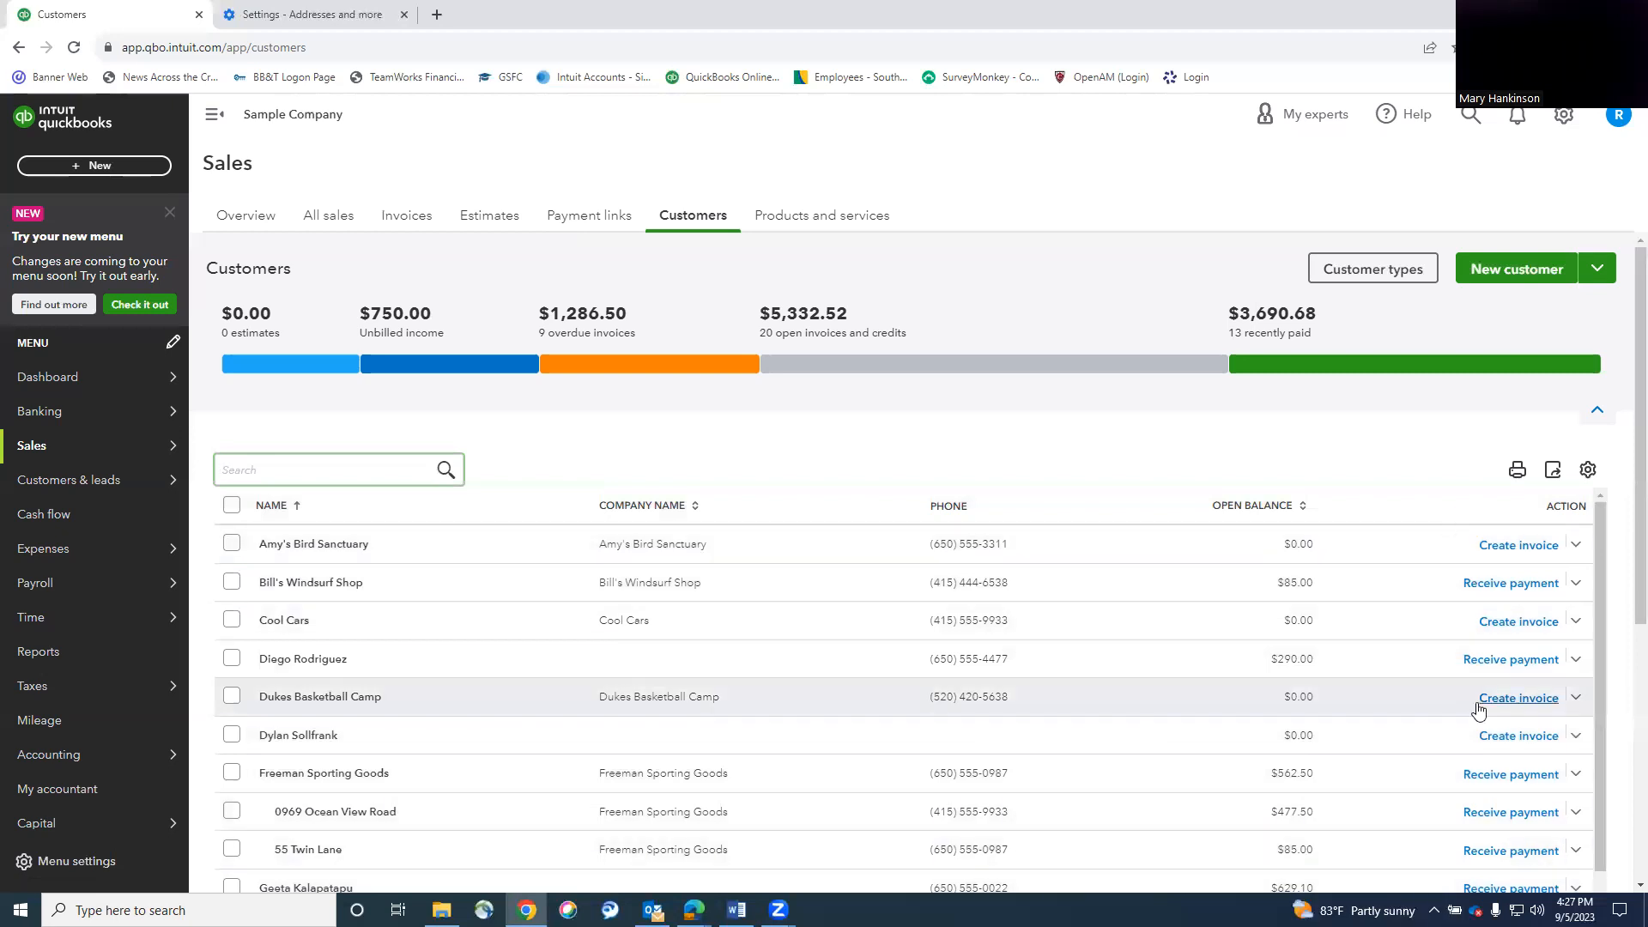
Start a bank deposit into the Checking account dated 09/05/2023.
scroll(1477, 708, down, 3)
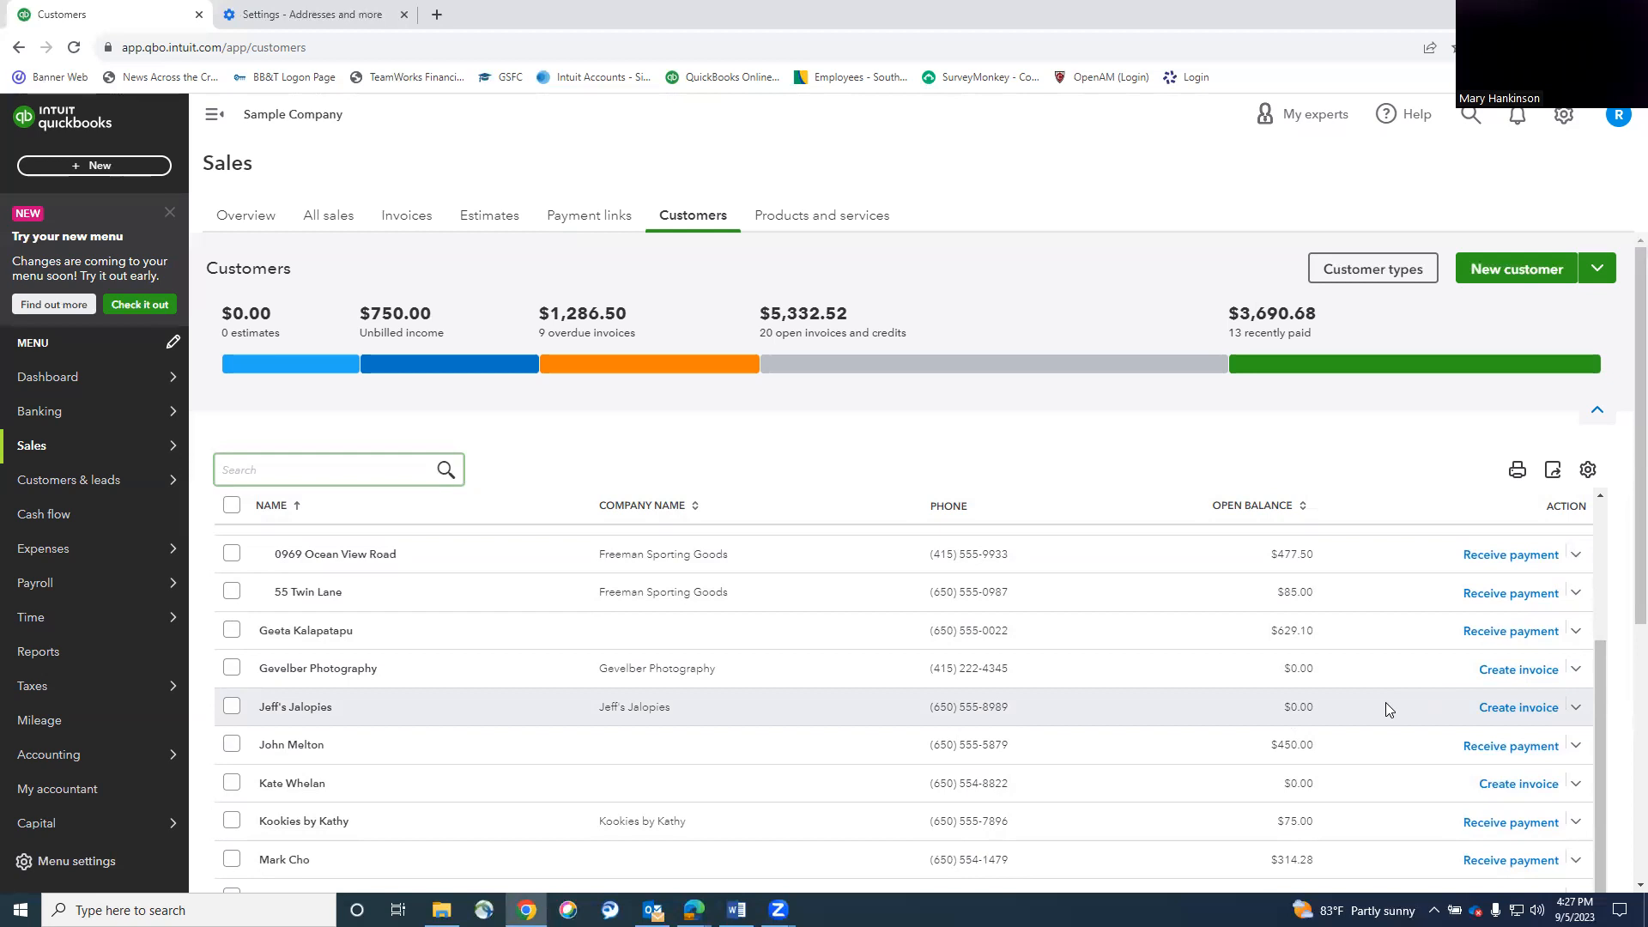
click(79, 168)
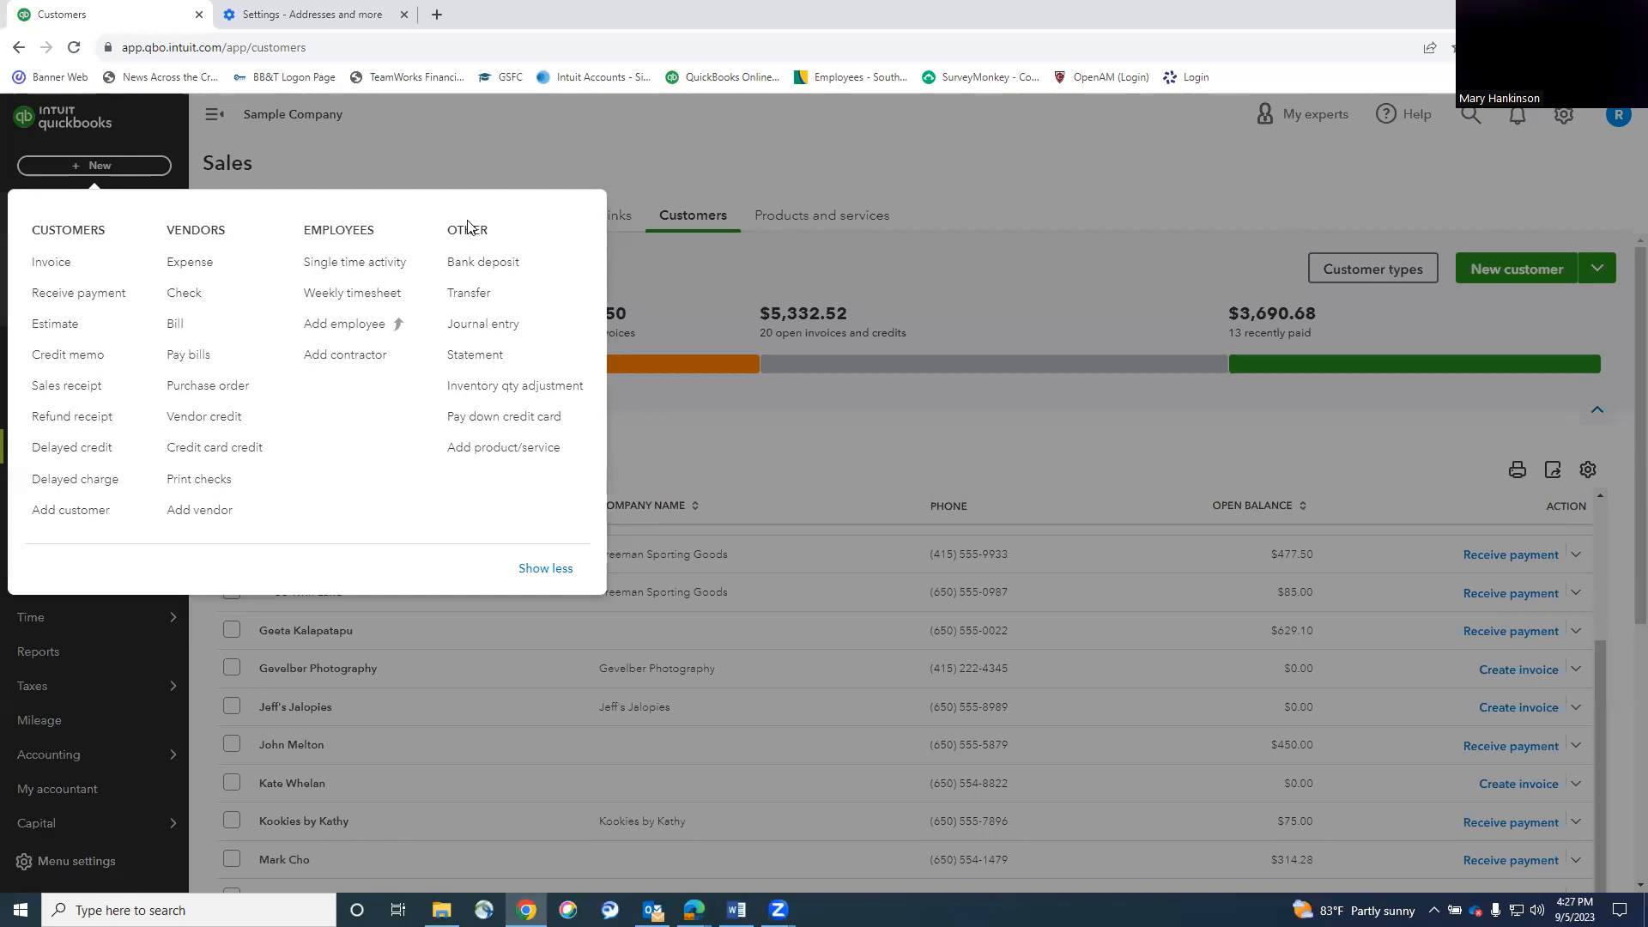
click(483, 271)
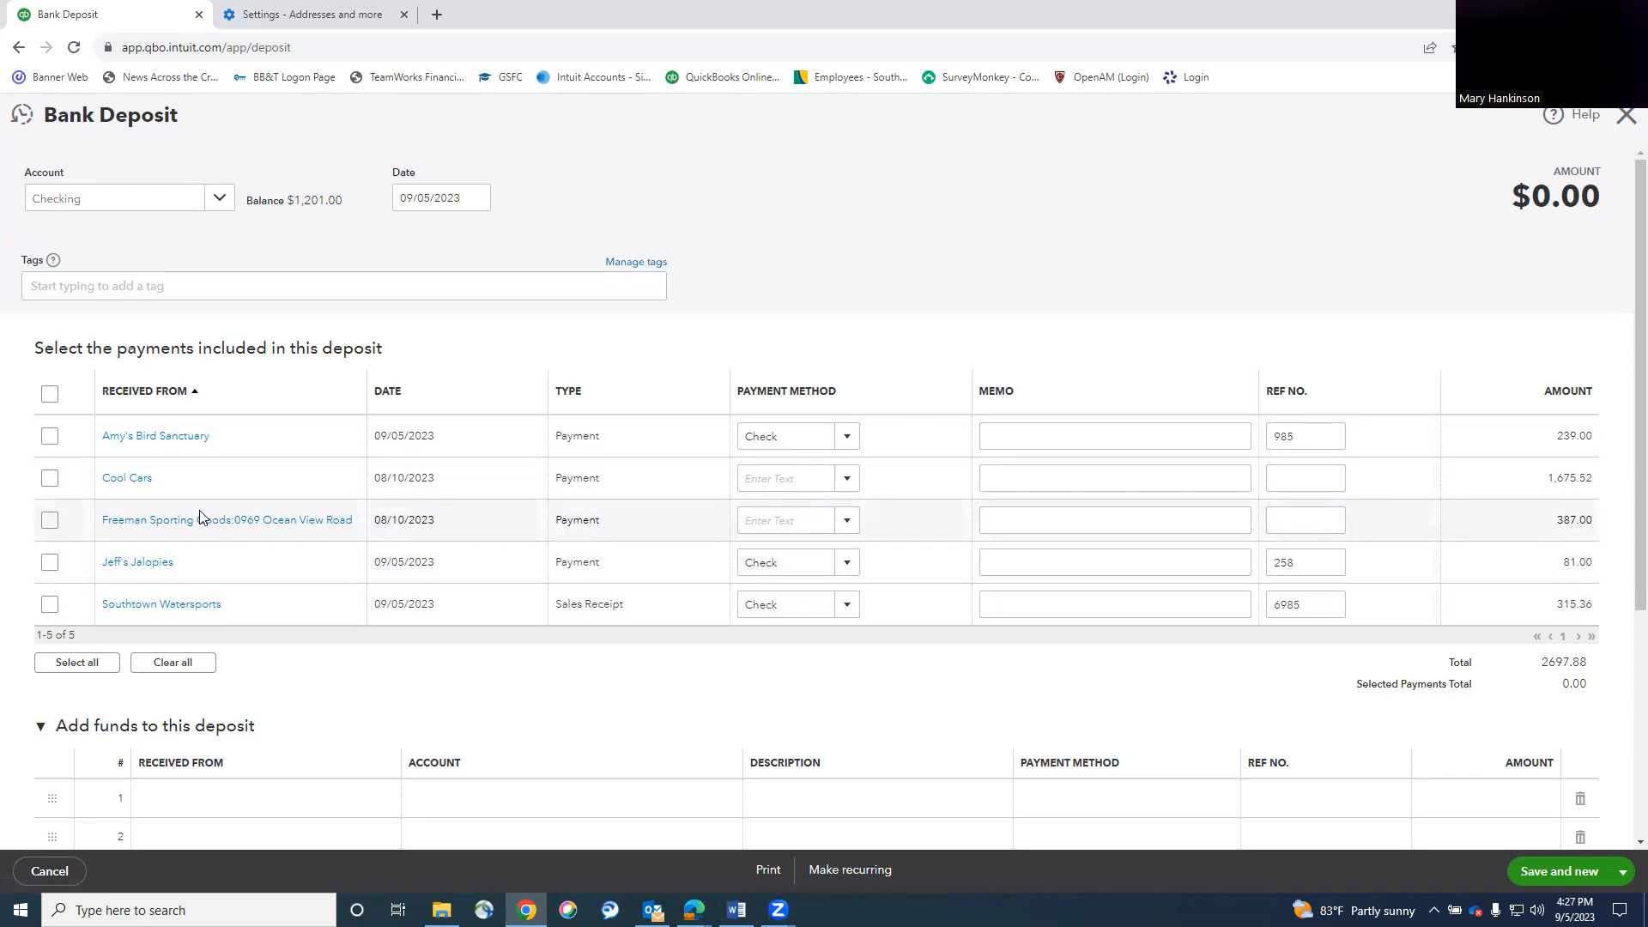
click(220, 197)
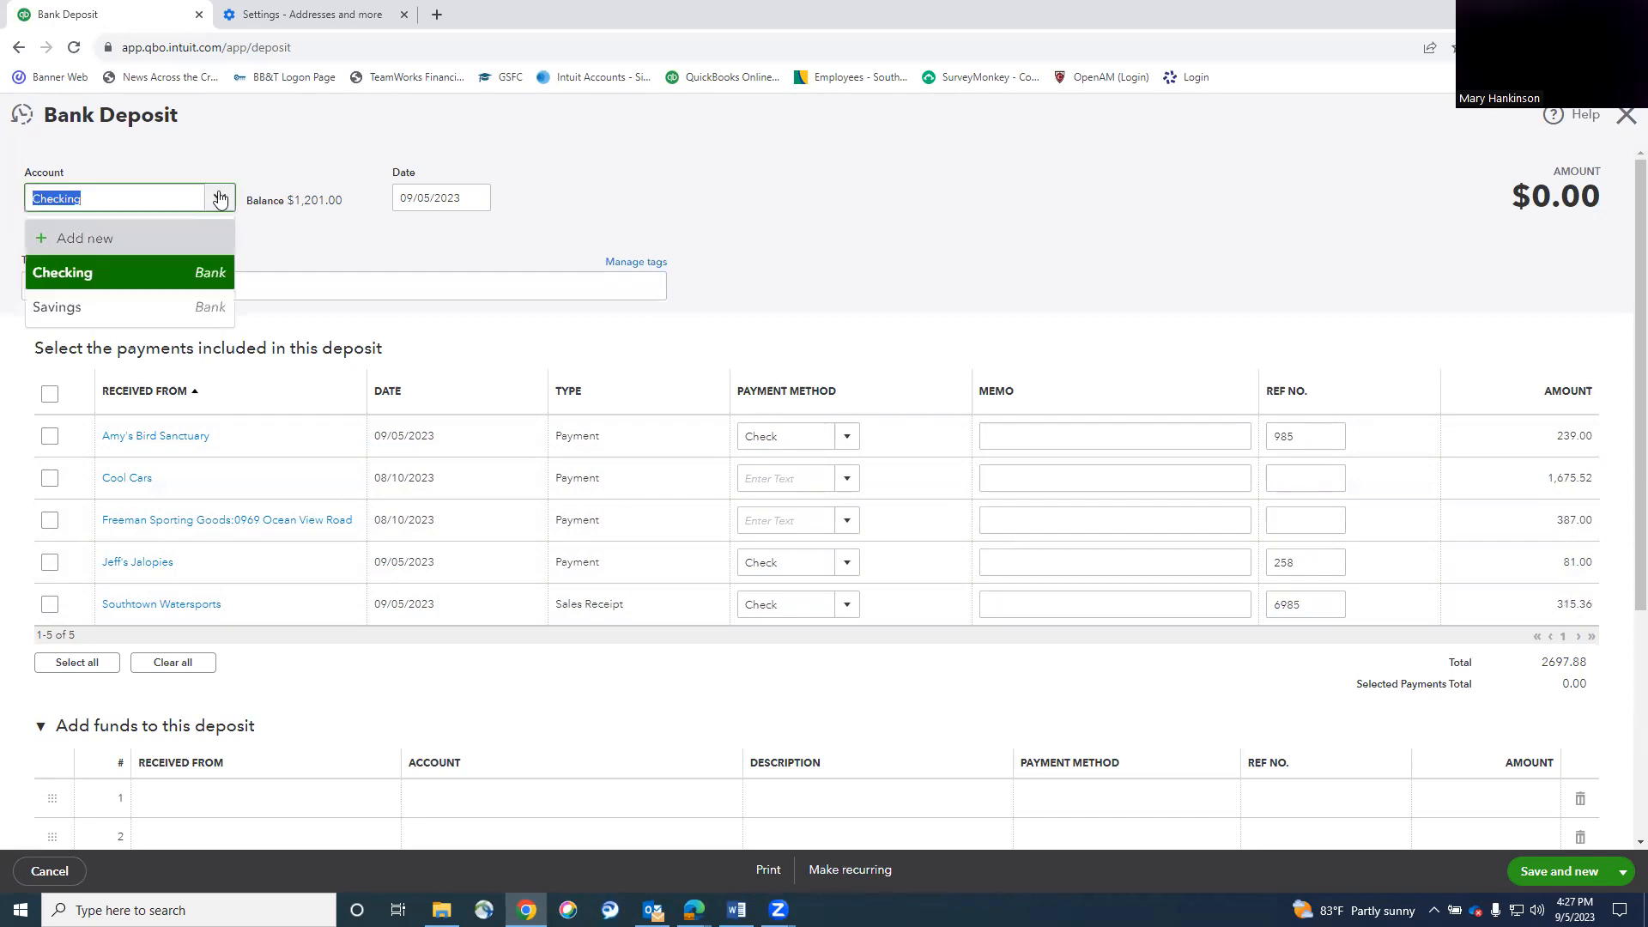
click(159, 273)
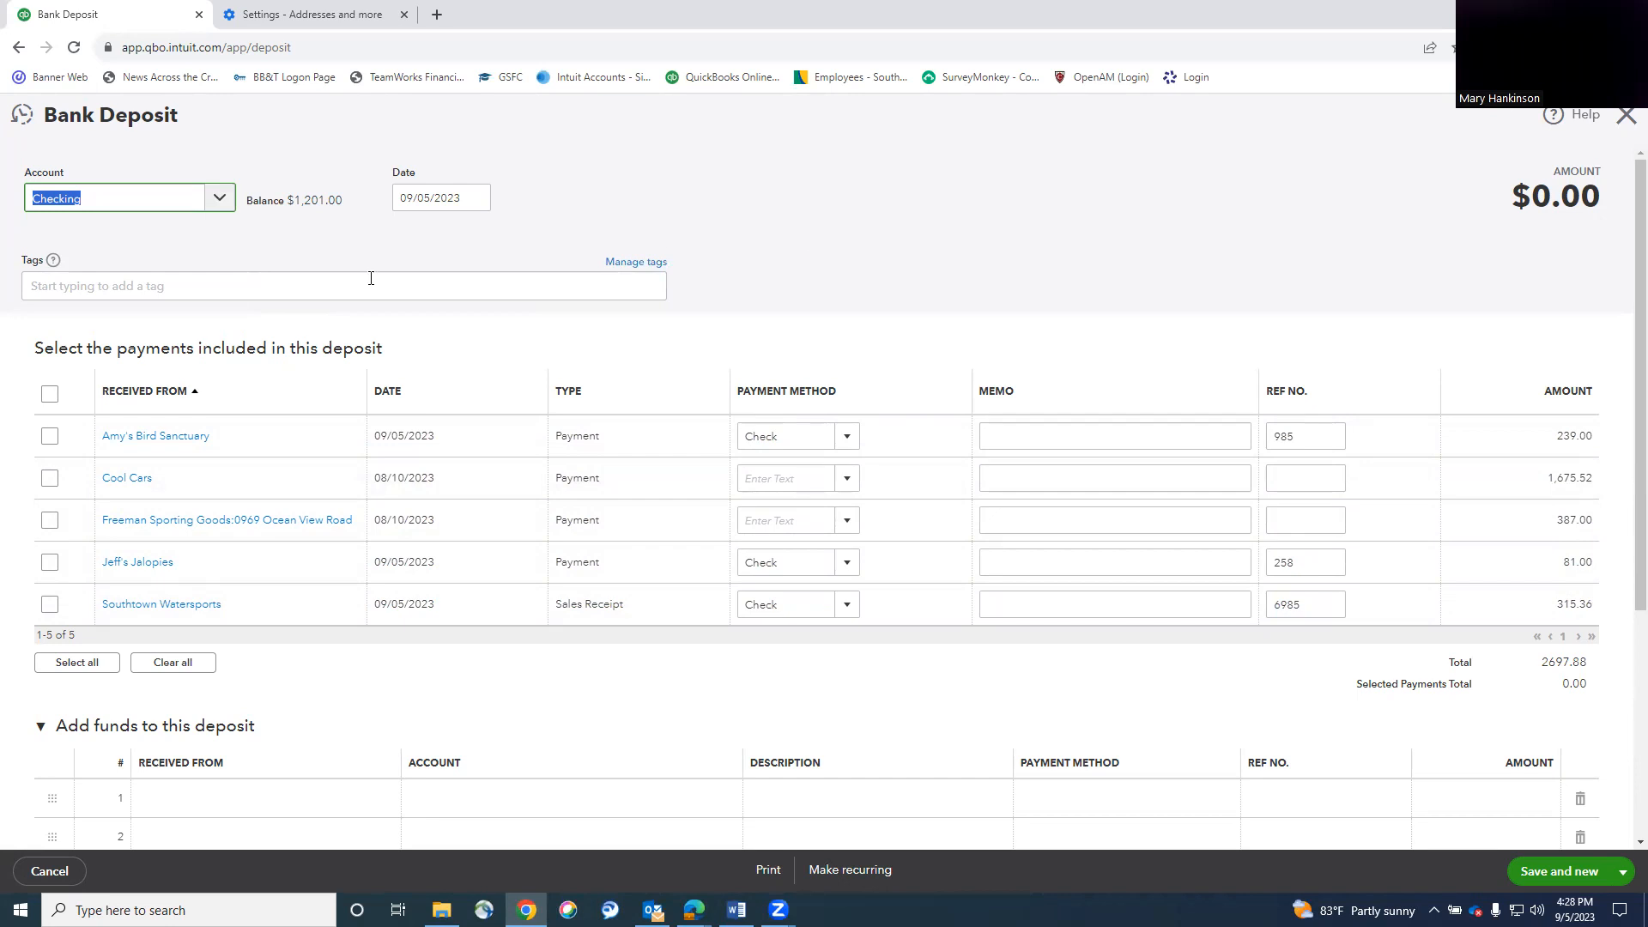
click(475, 199)
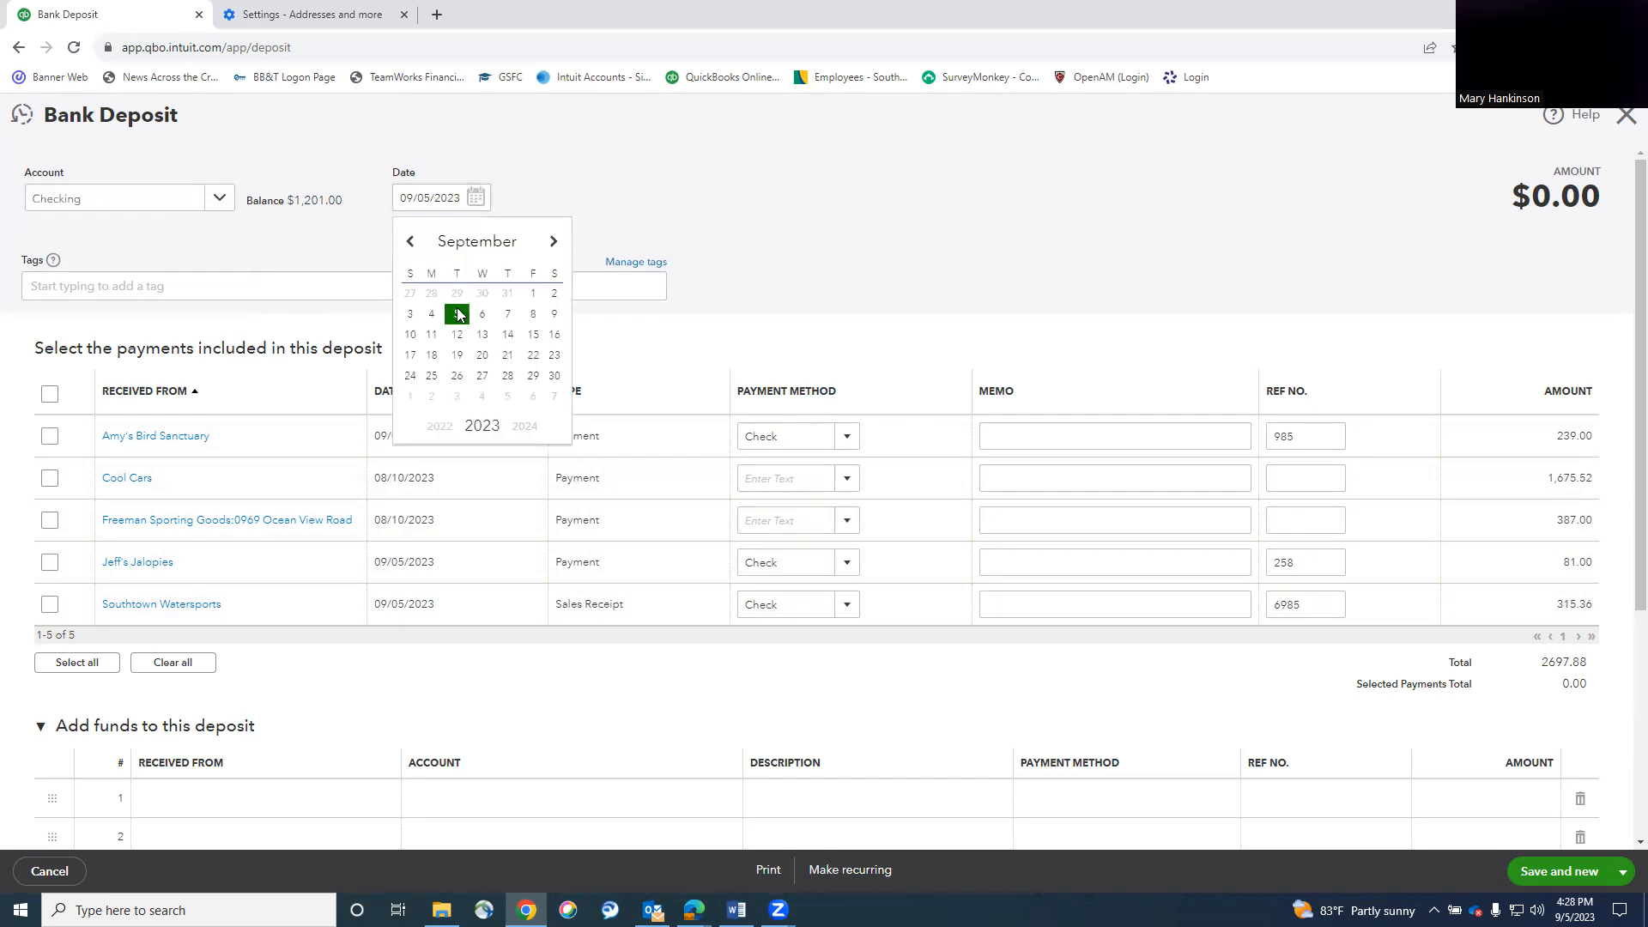
click(458, 312)
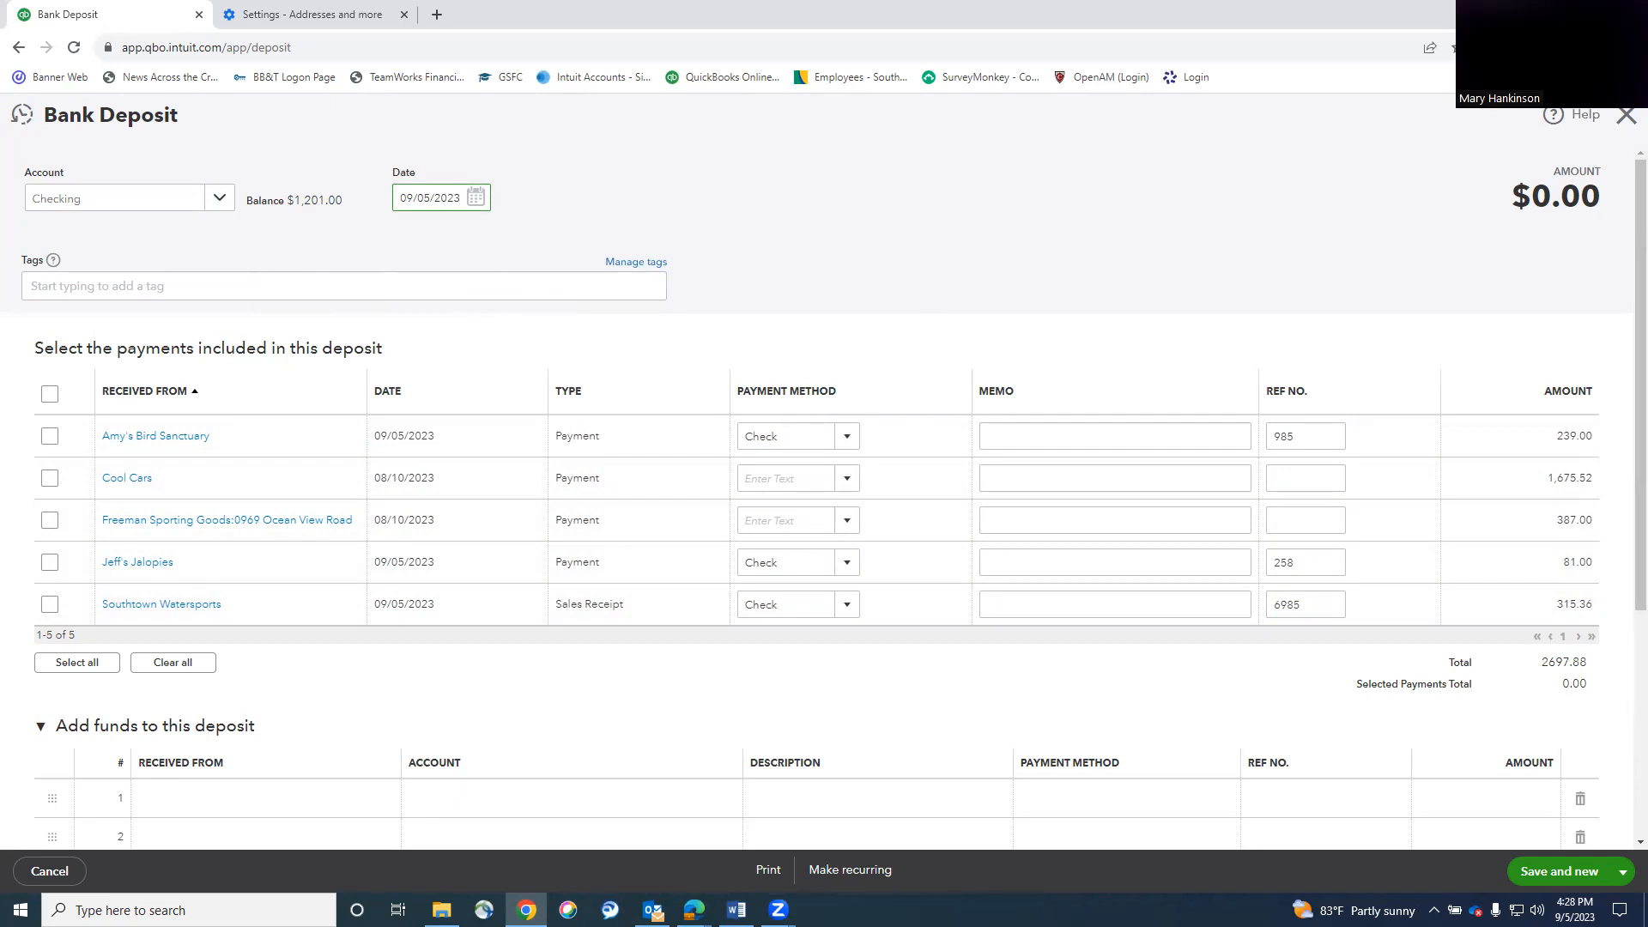
Try including individual payments in the deposit: Southtown Watersports alone, and Cool Cars with Freeman Sporting Goods:0969 Ocean View Road.
click(48, 606)
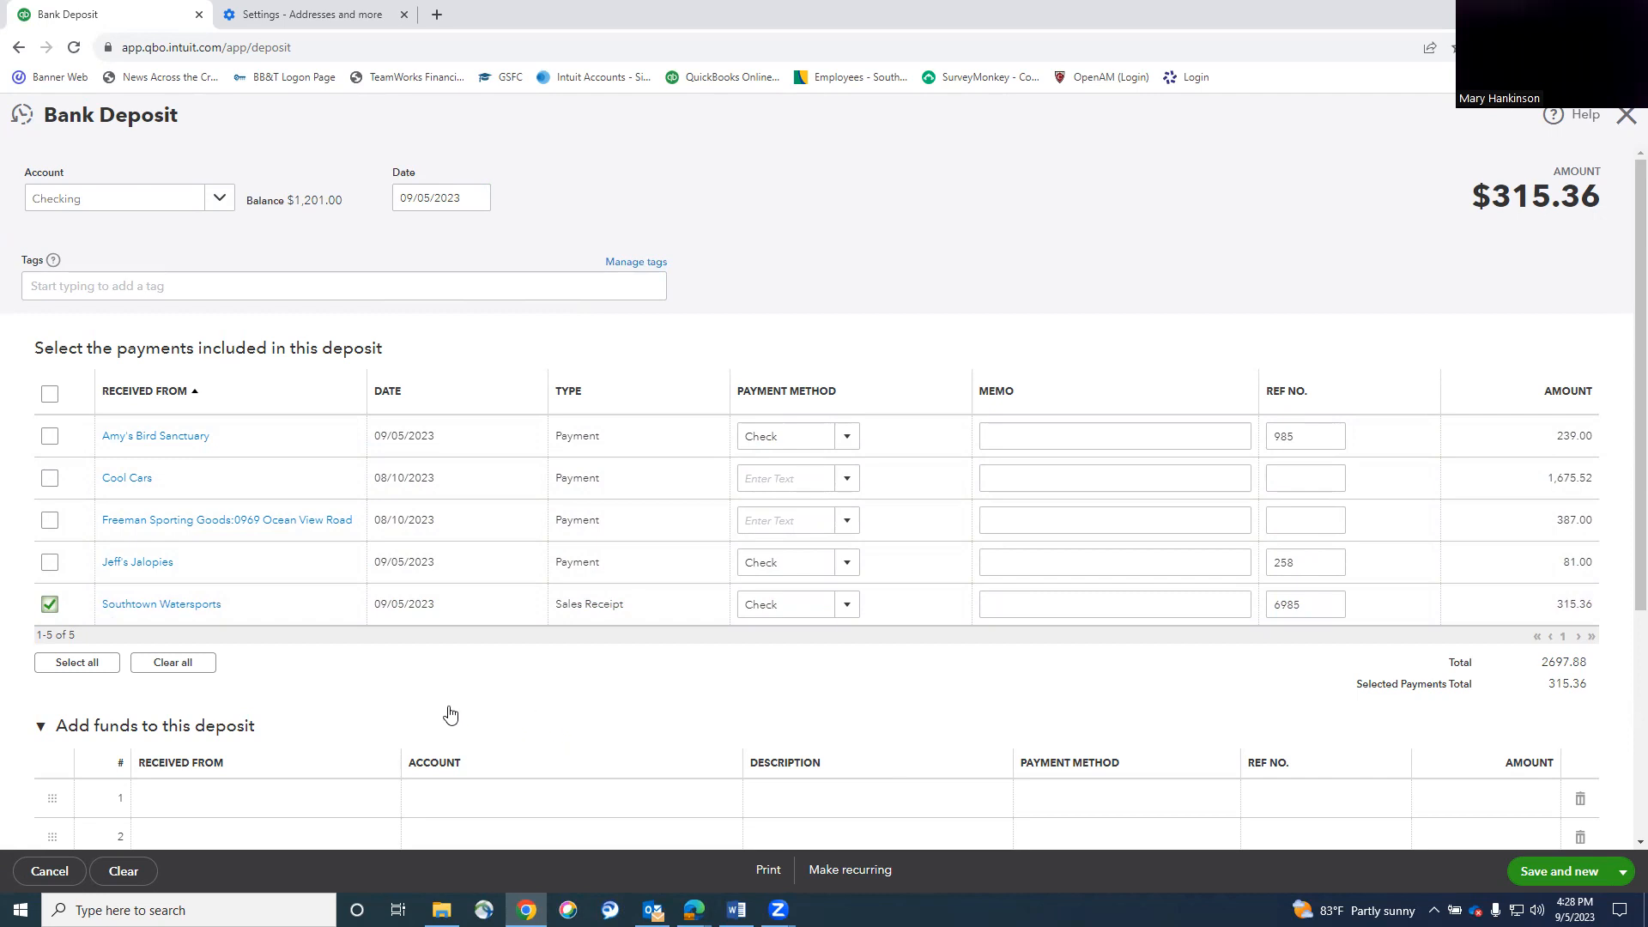
click(49, 604)
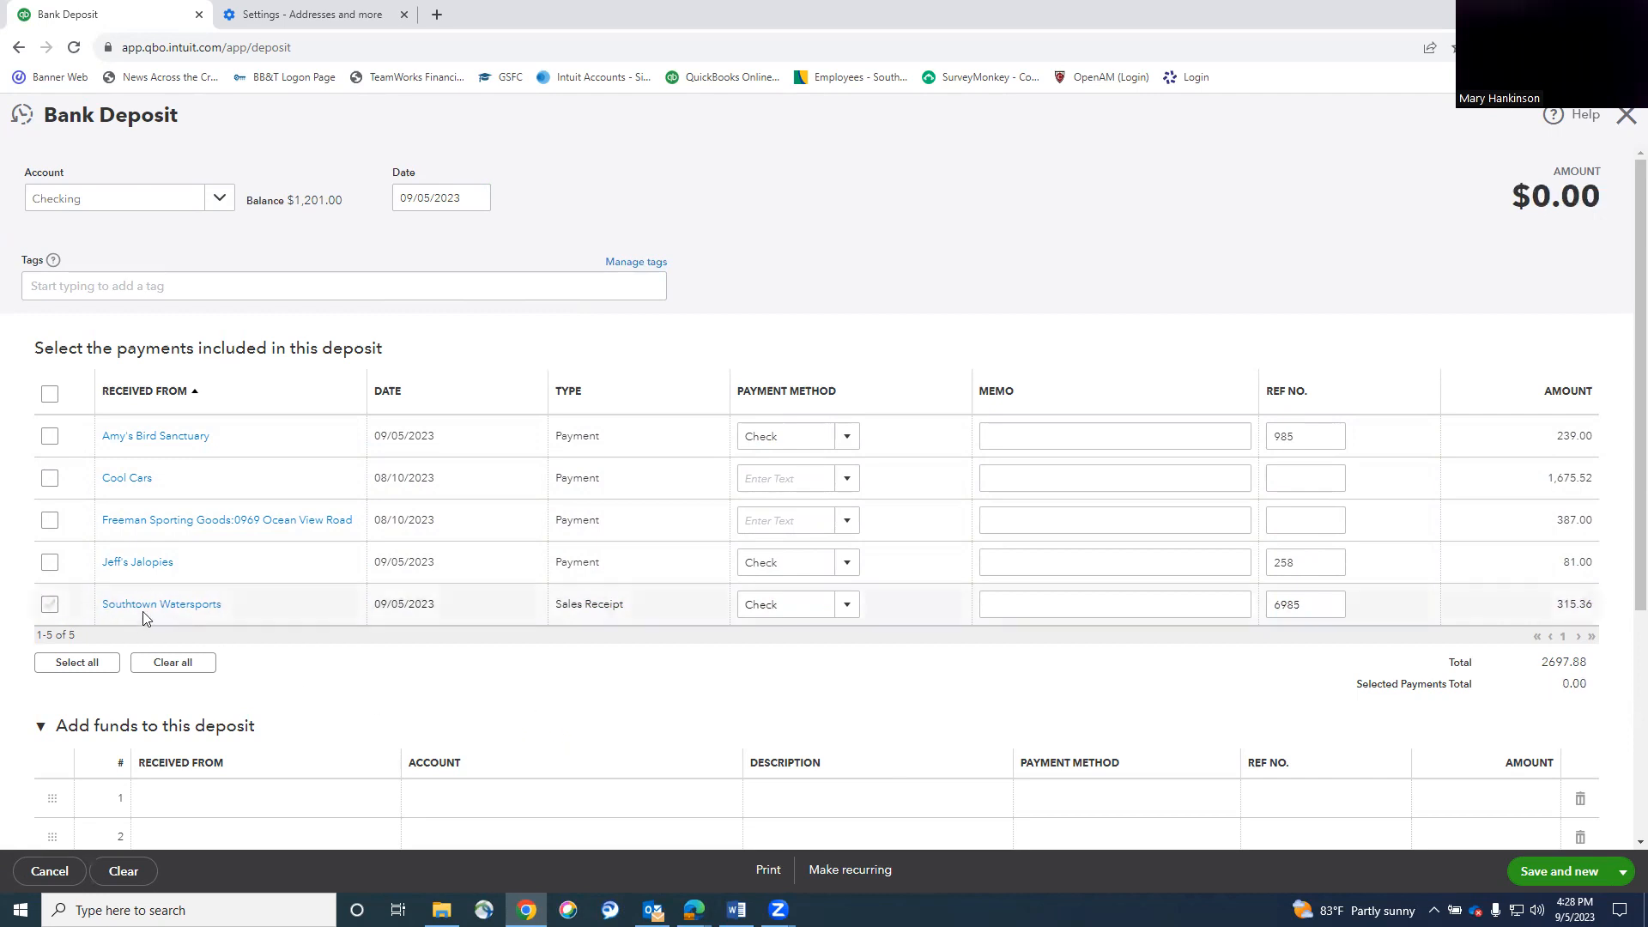
click(49, 478)
click(49, 521)
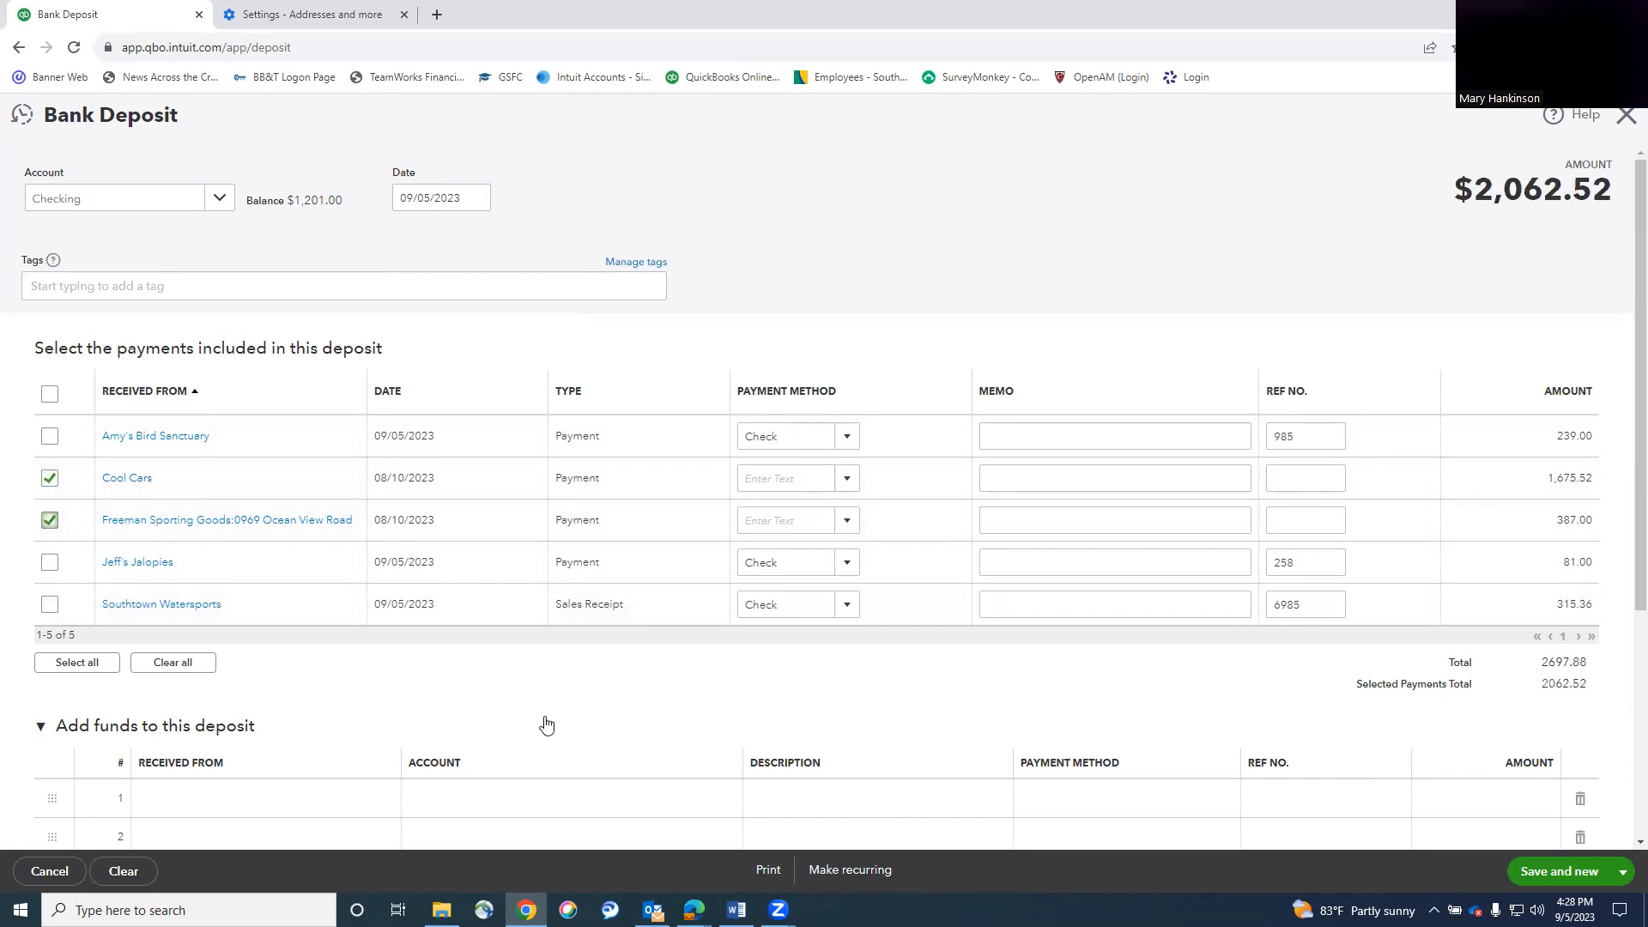
Include all listed payments in the bank deposit, and save and close it.
click(49, 393)
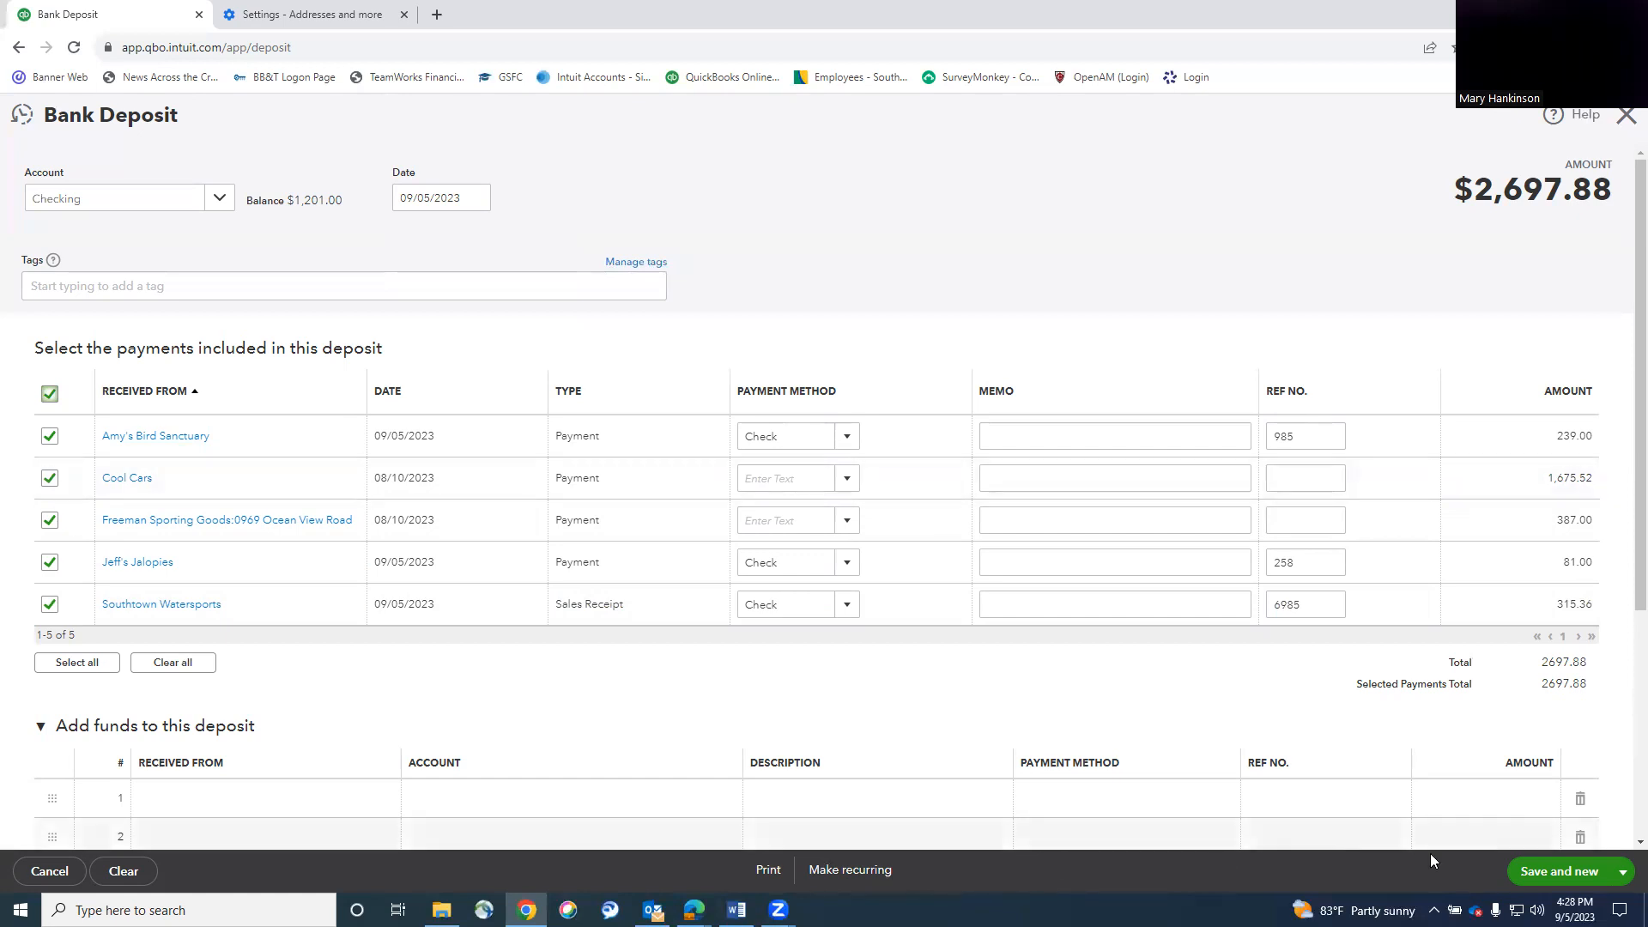
click(1622, 871)
click(1534, 841)
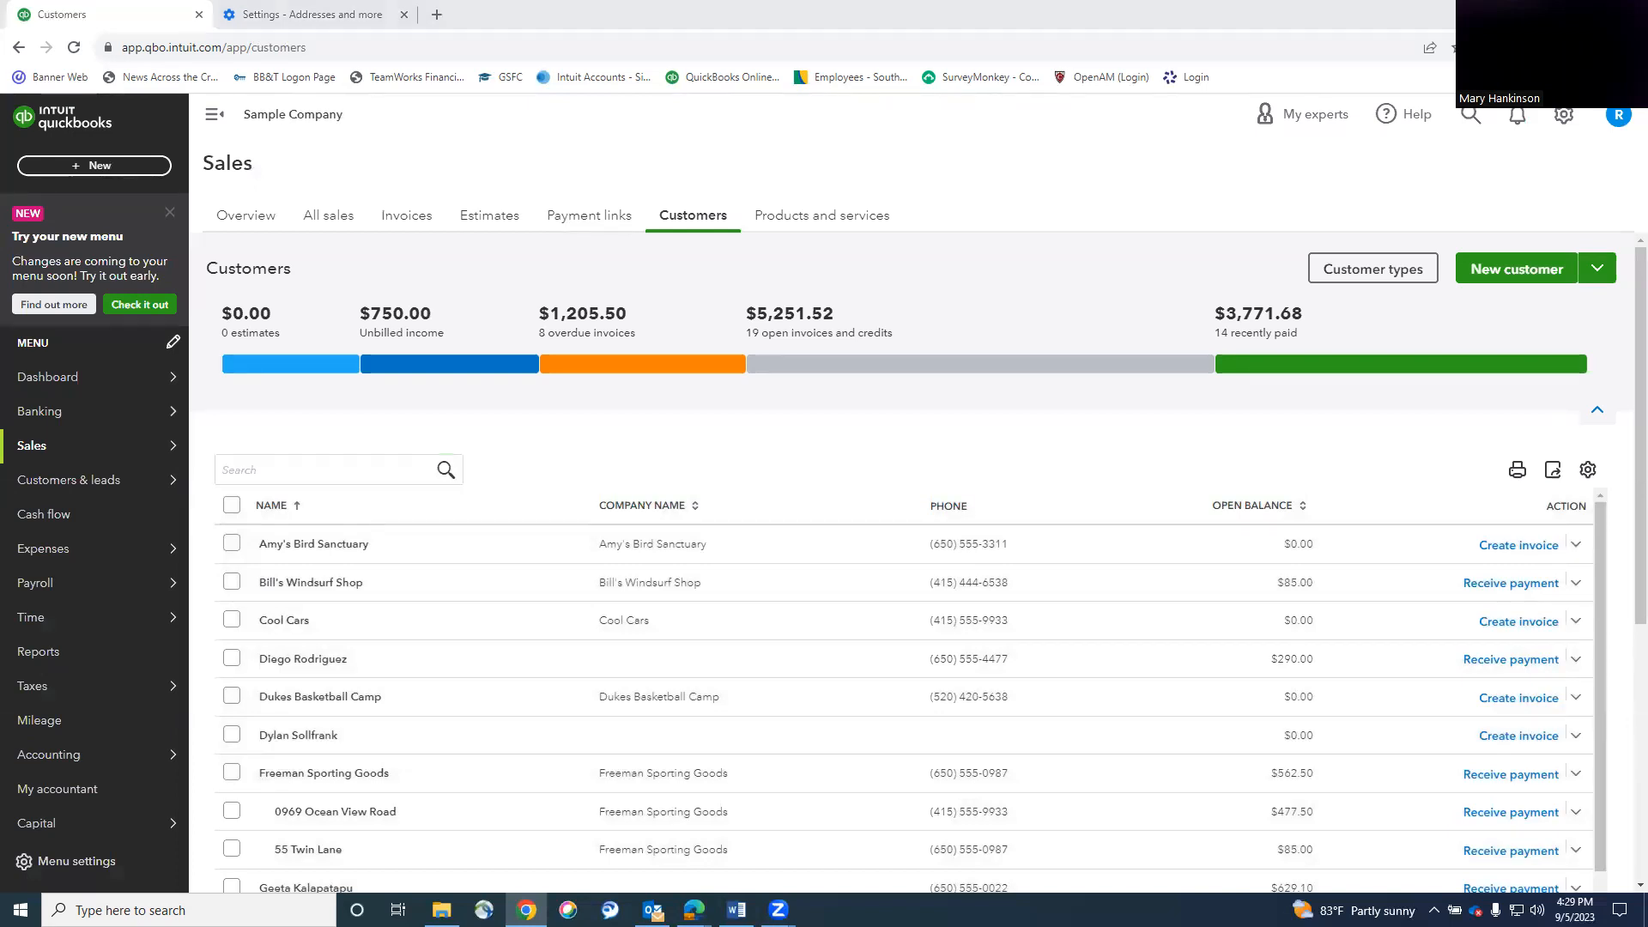
Switch to the Blackboard course and open Ch 4 Case 1.pdf from the Assignment 2 folder to read the case instructions.
key(alt+Tab)
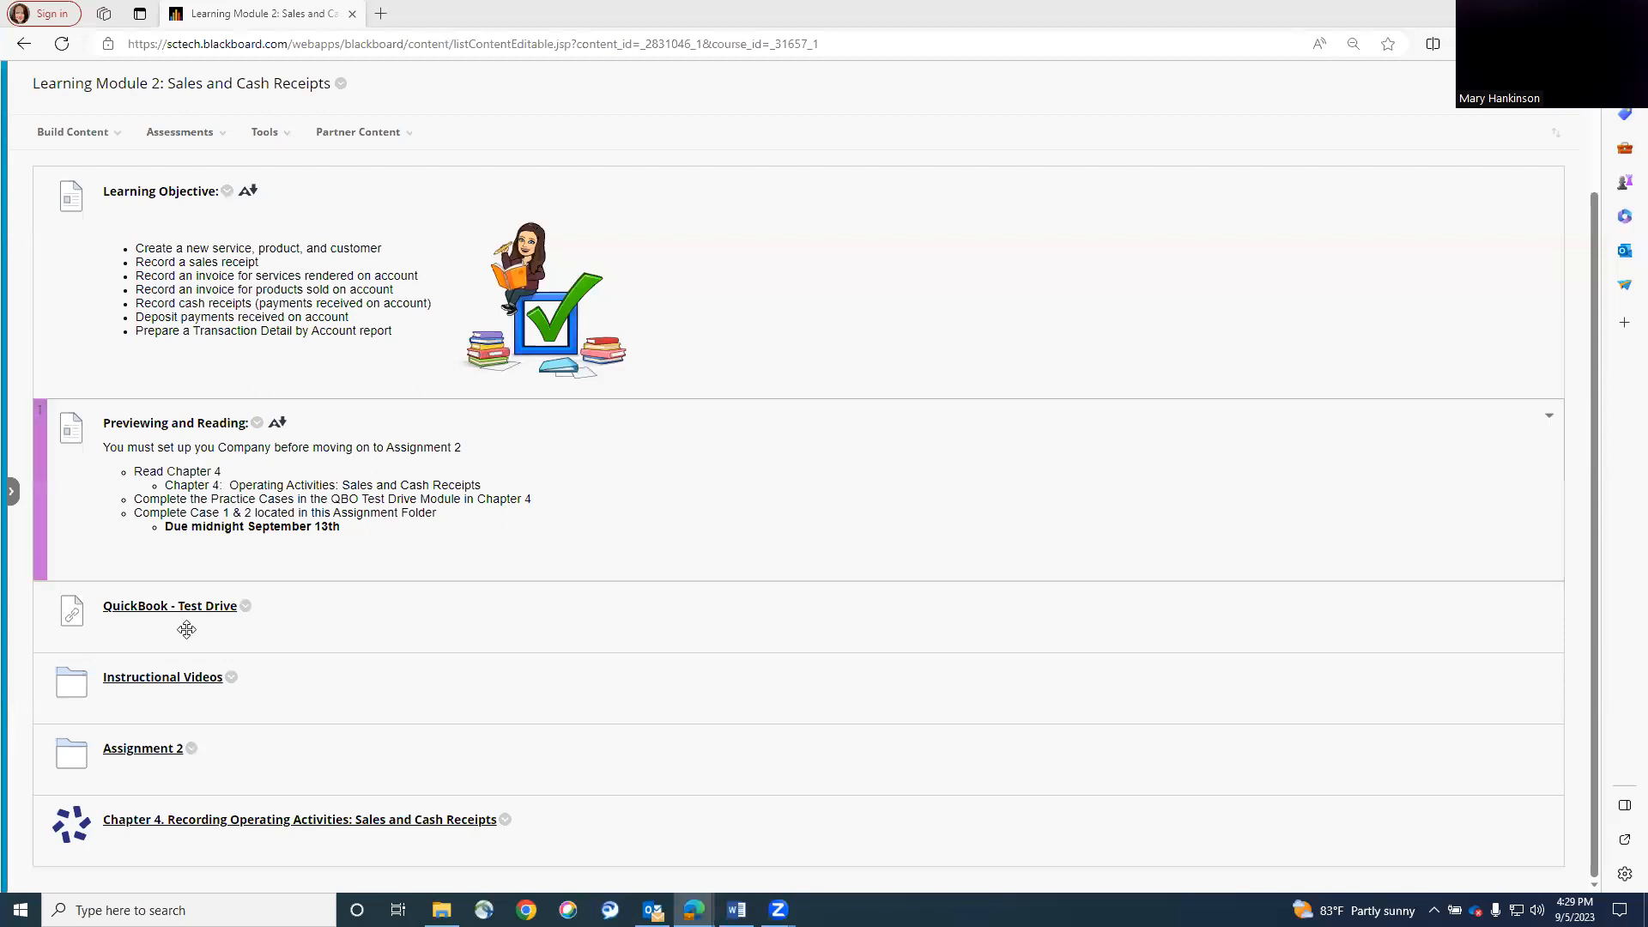
click(137, 752)
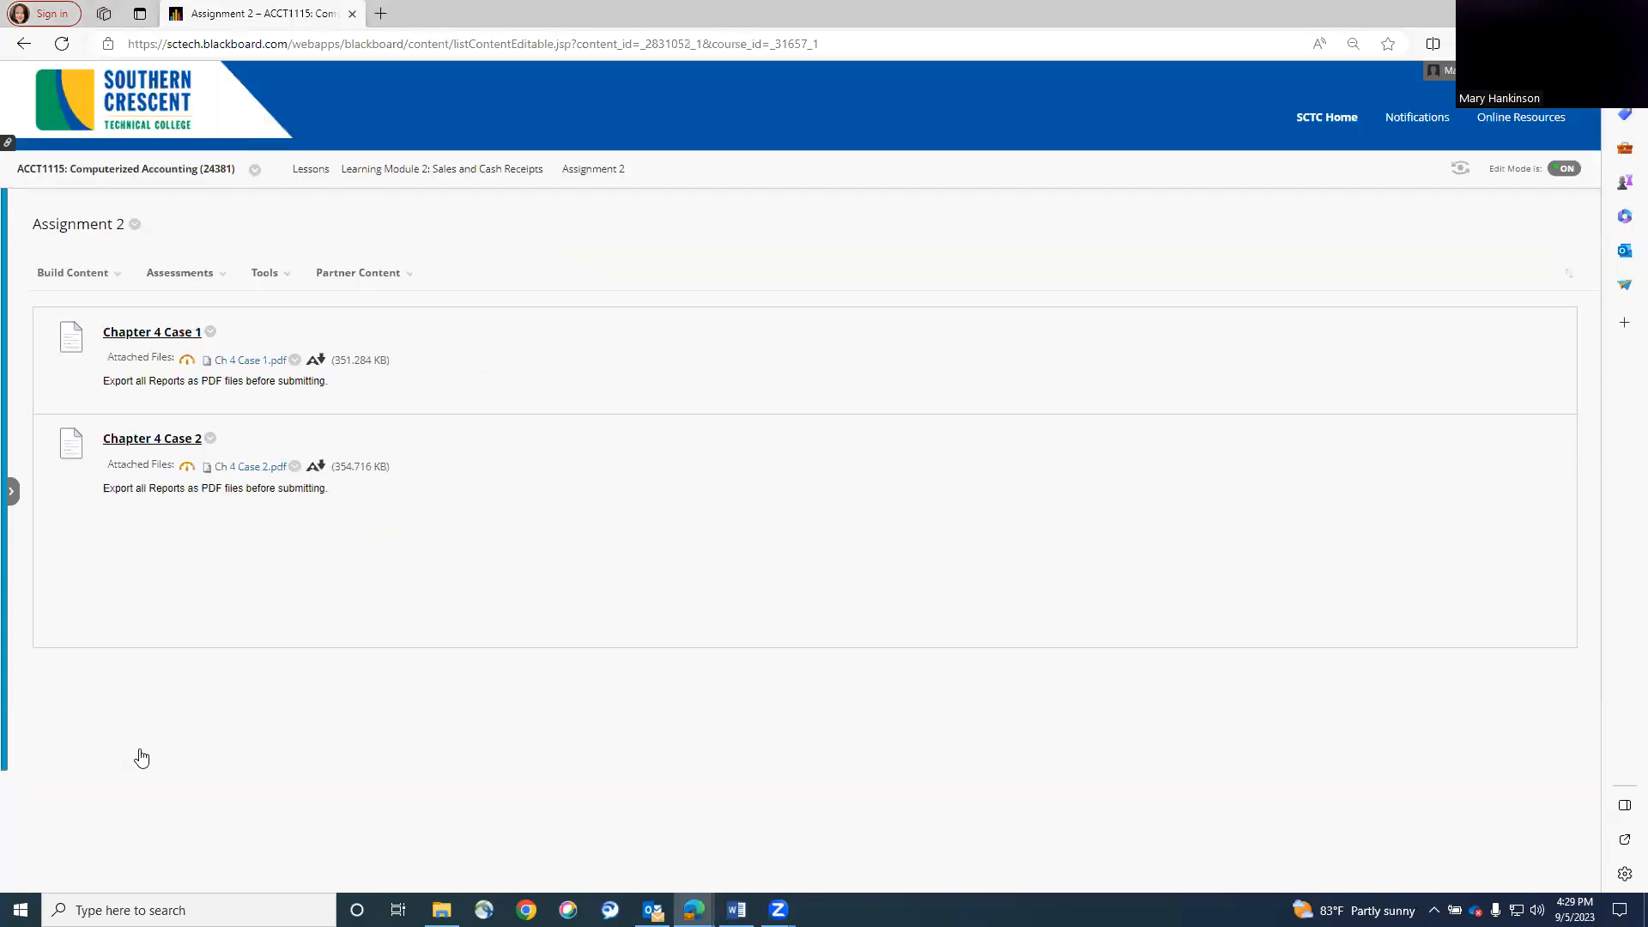
click(247, 360)
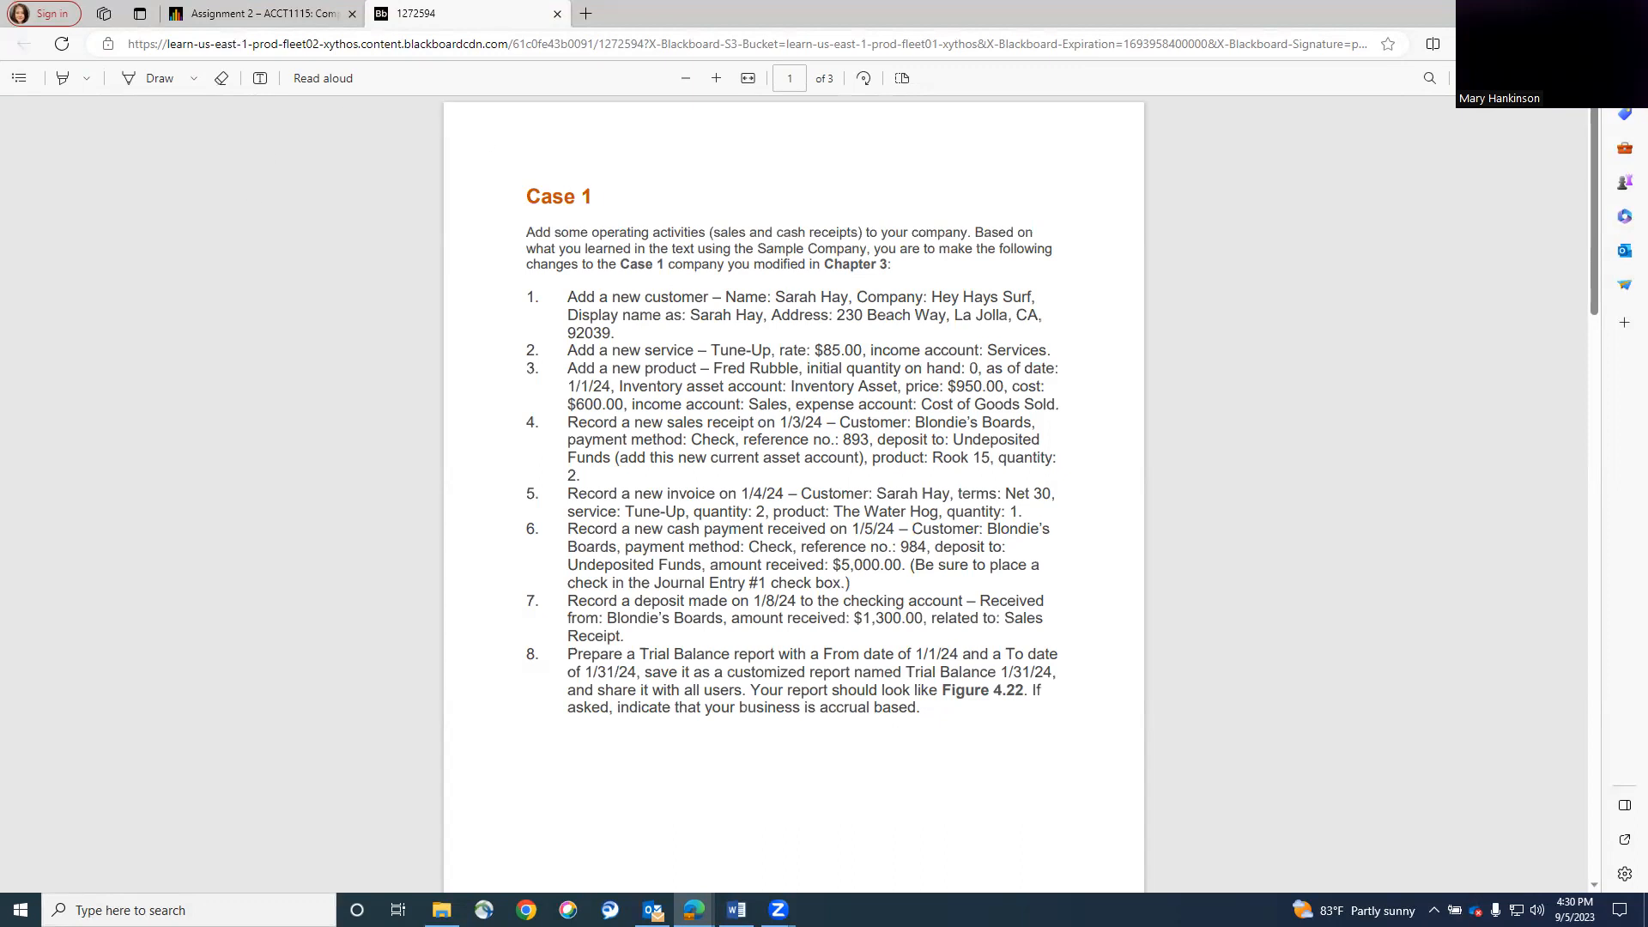
Switch to the Case 1 company in QuickBooks Online and start a new customer record from its customer list.
key(alt+Tab)
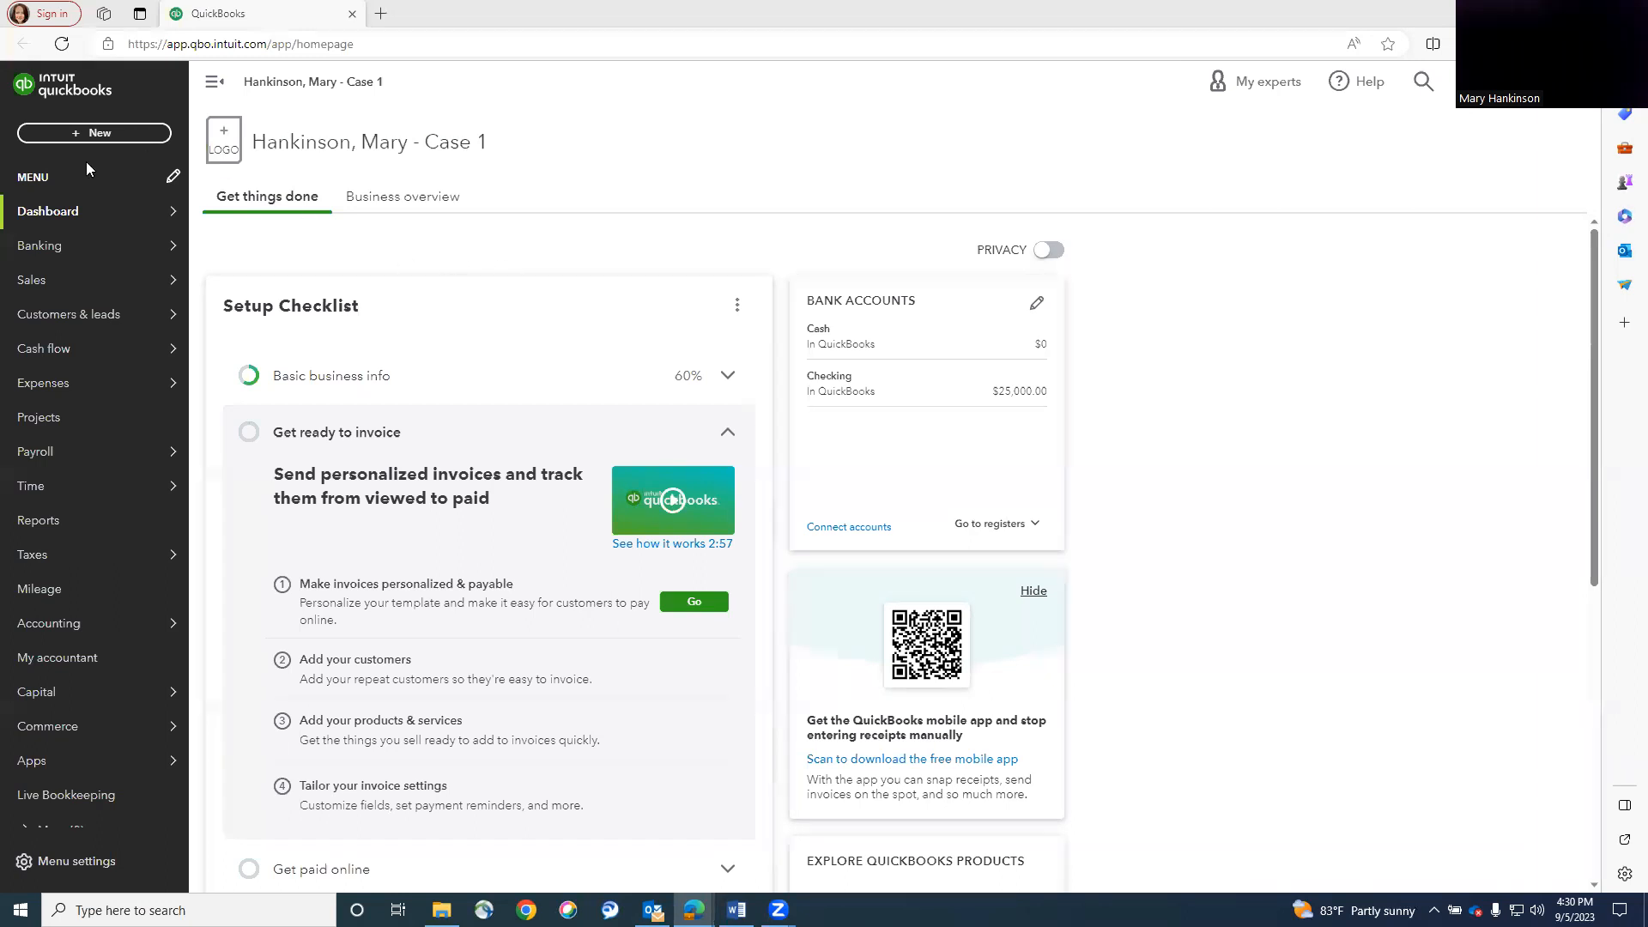
mouse_move(45, 289)
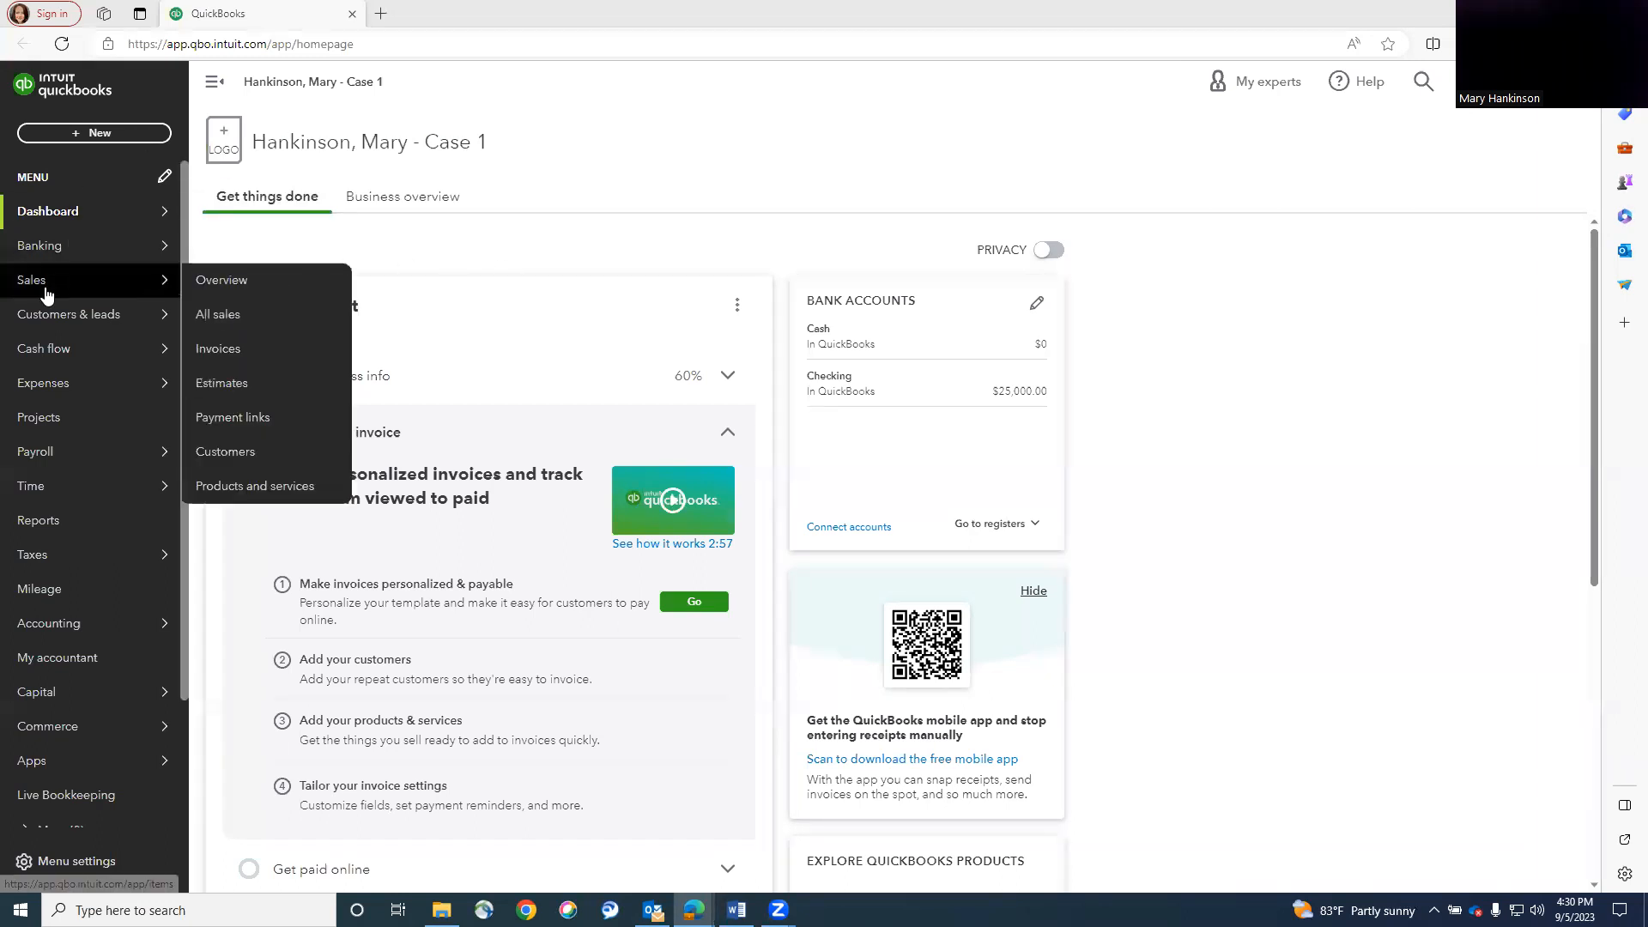
click(243, 452)
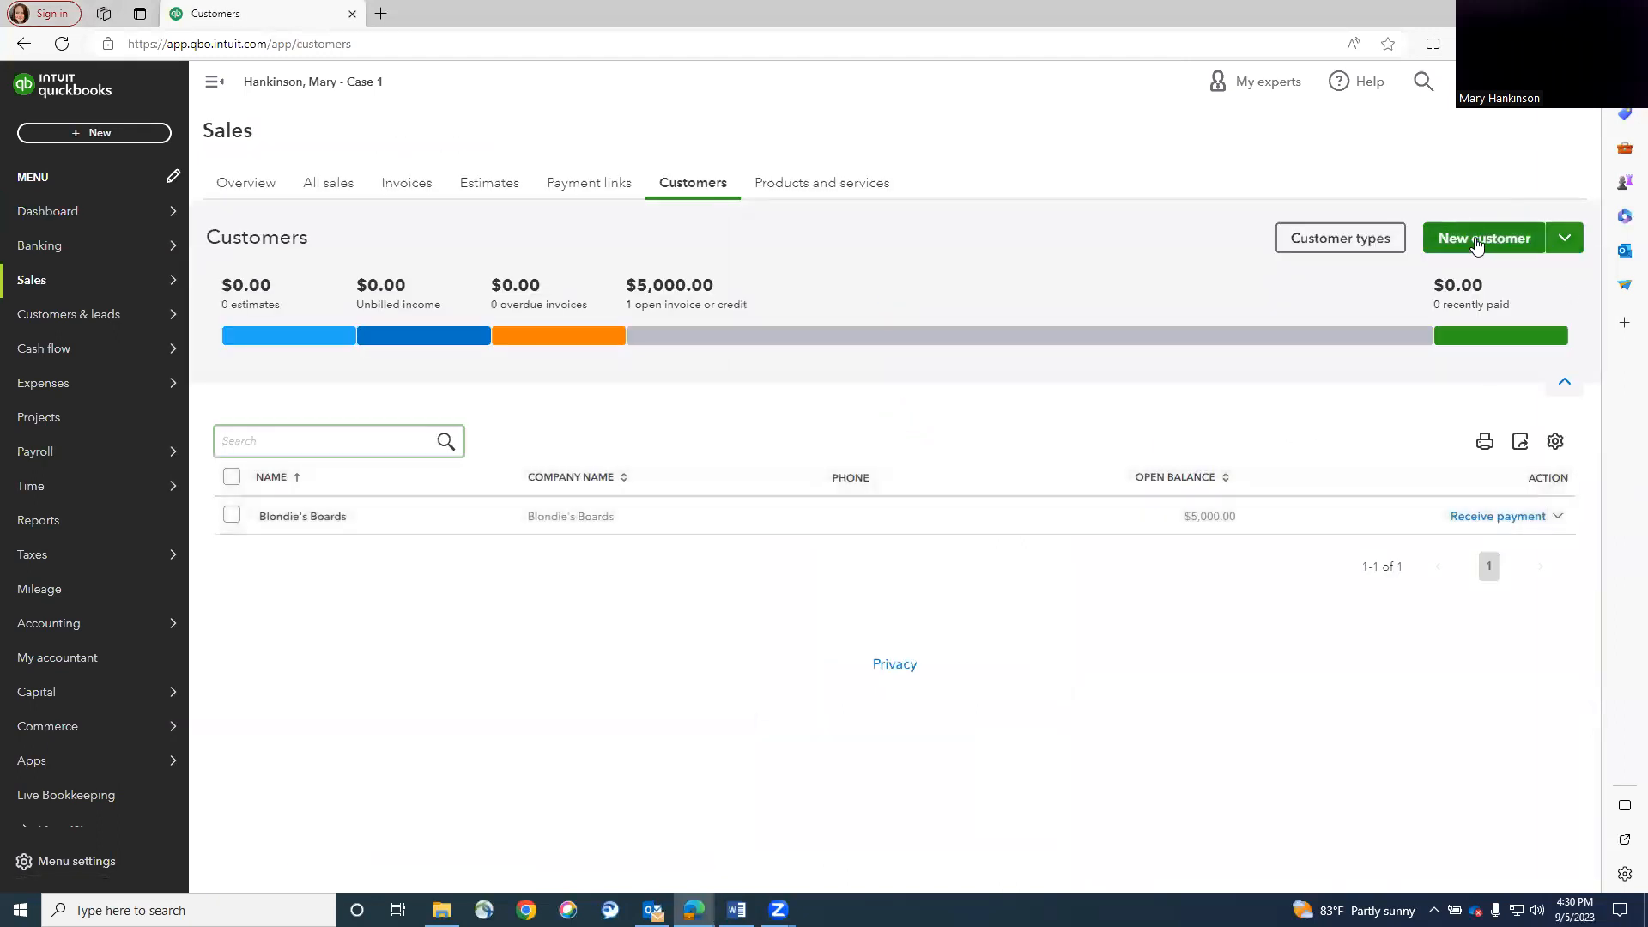
click(1476, 247)
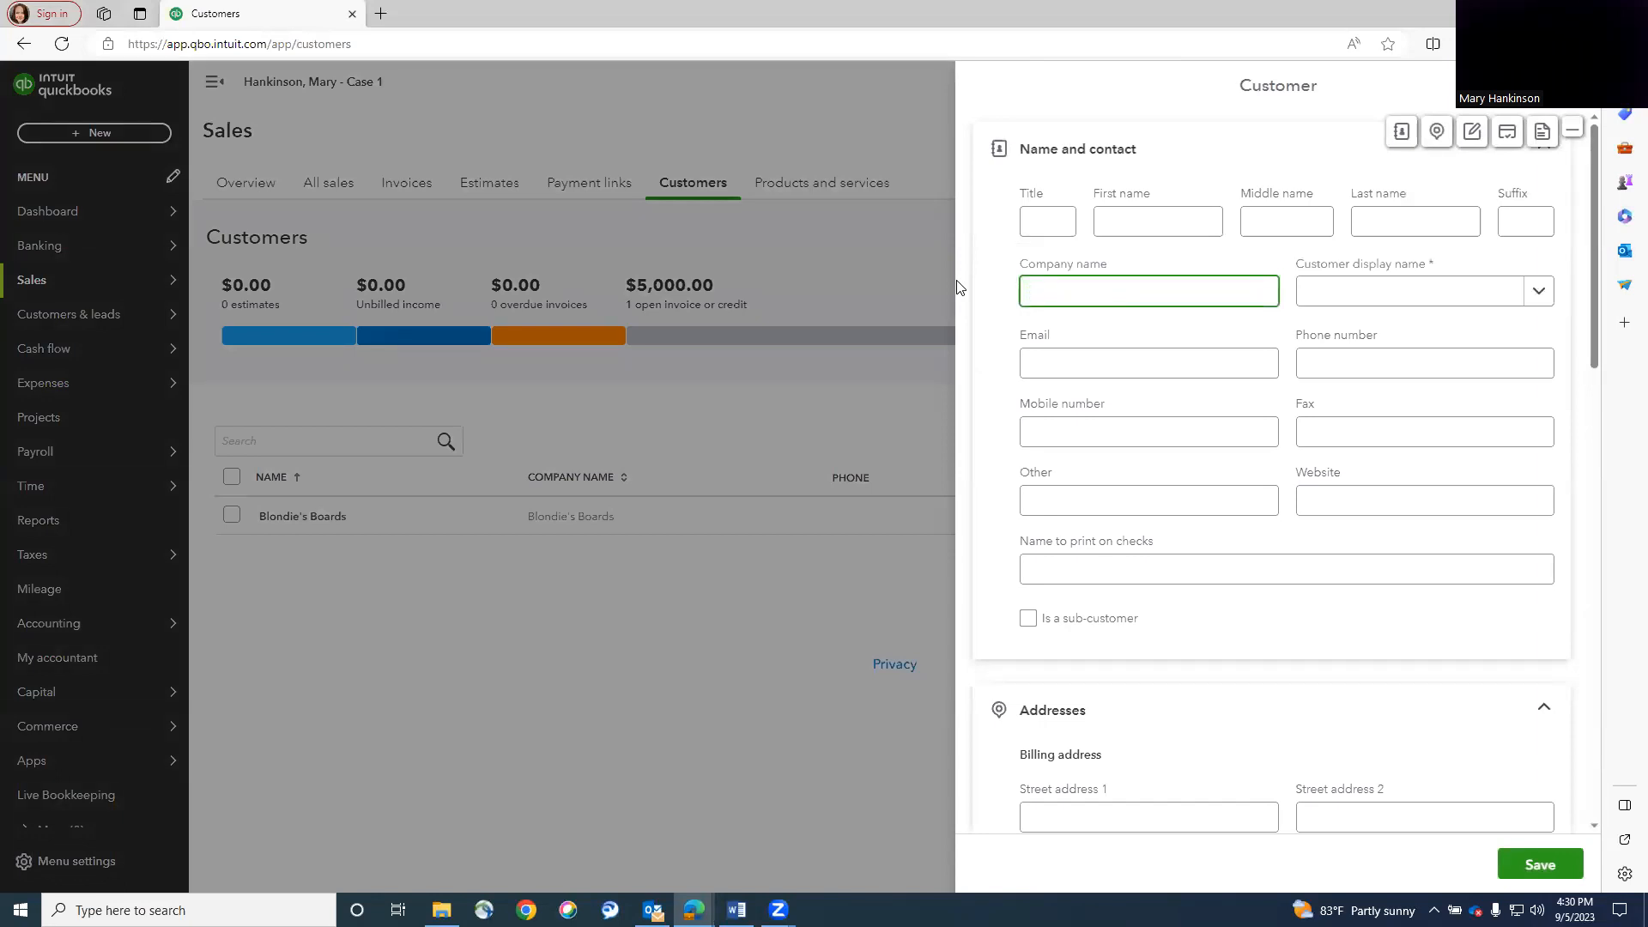
Enter the new customer's first and last name and the company name Hey Hays Surf, keeping the person's name as the display name.
click(1154, 227)
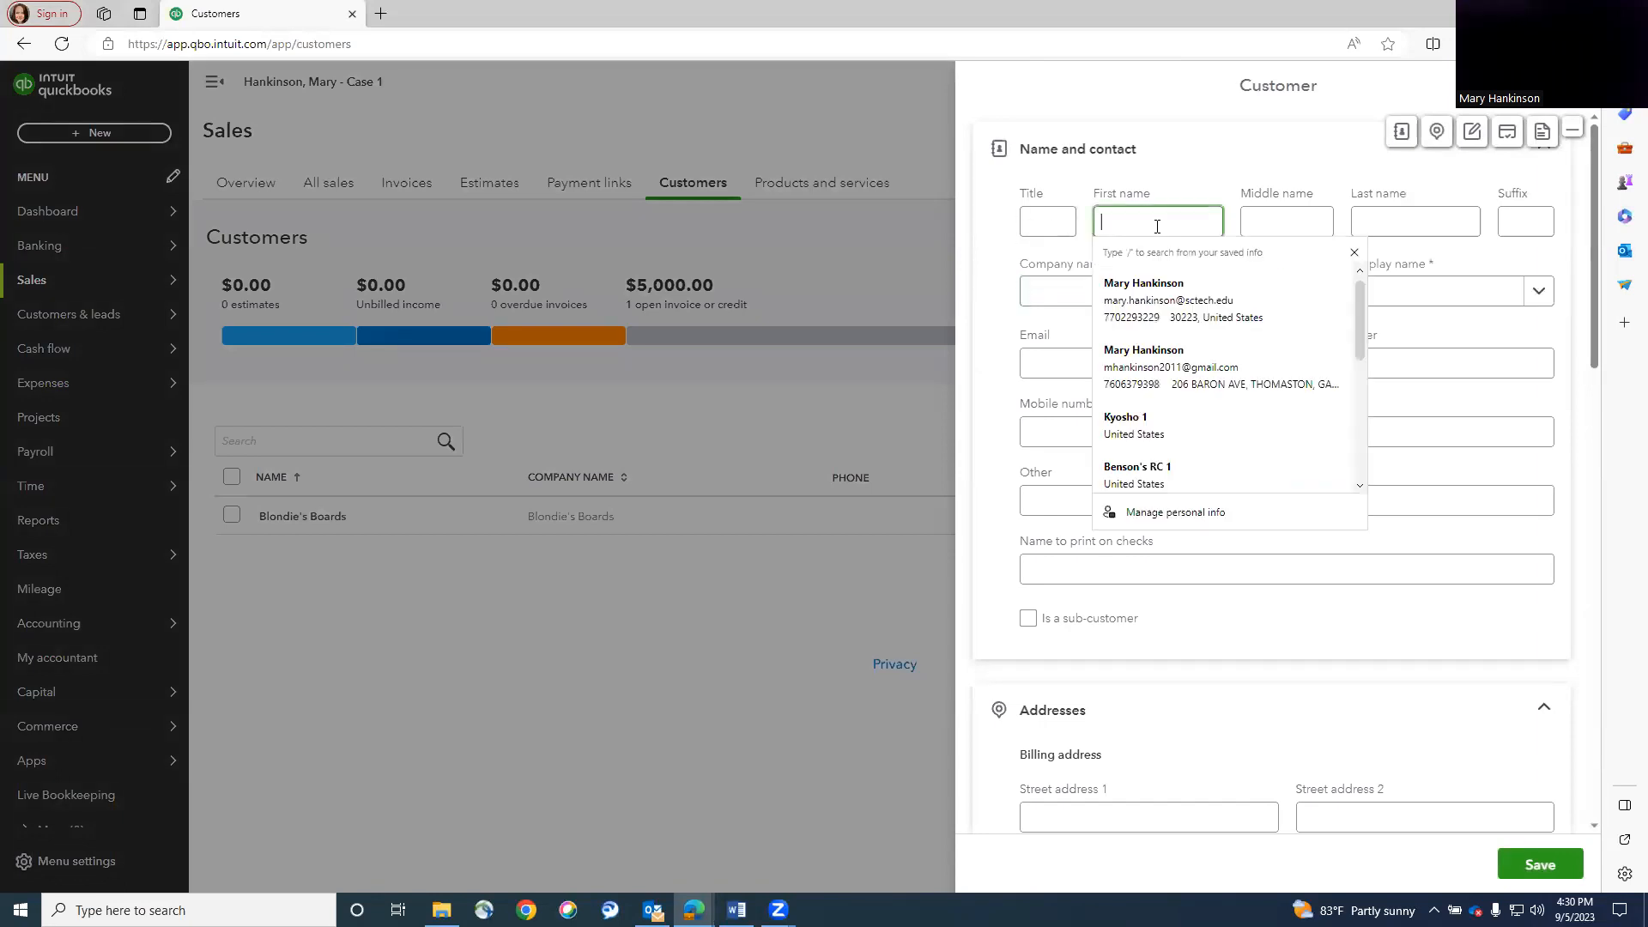
text(Sara)
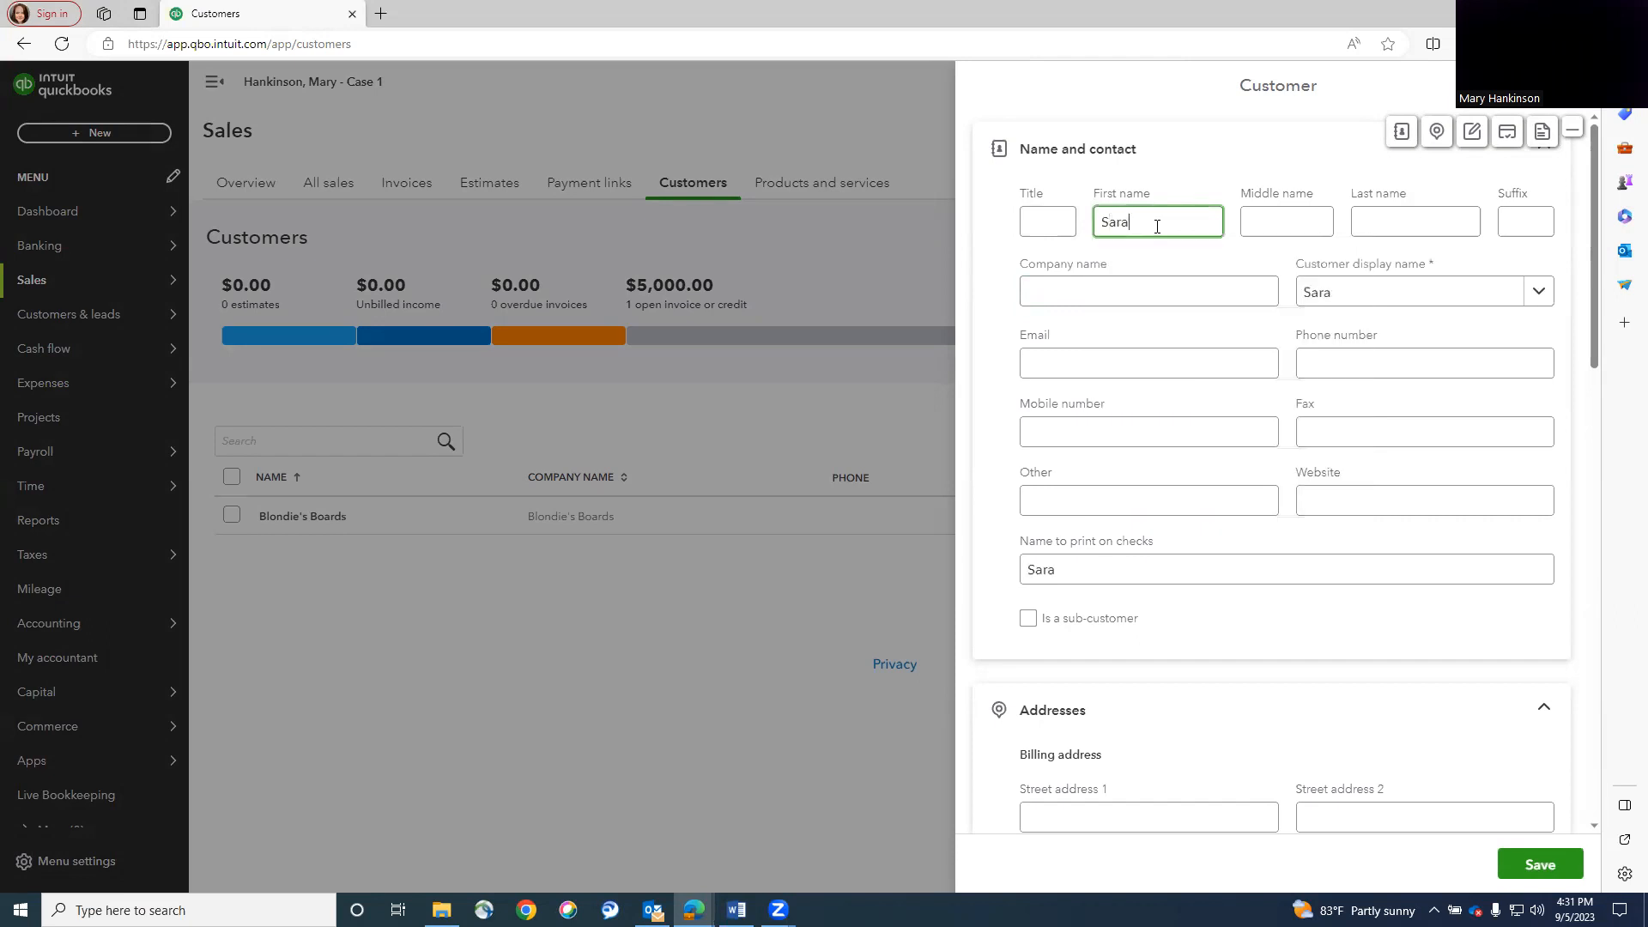
text(h)
text(Hey)
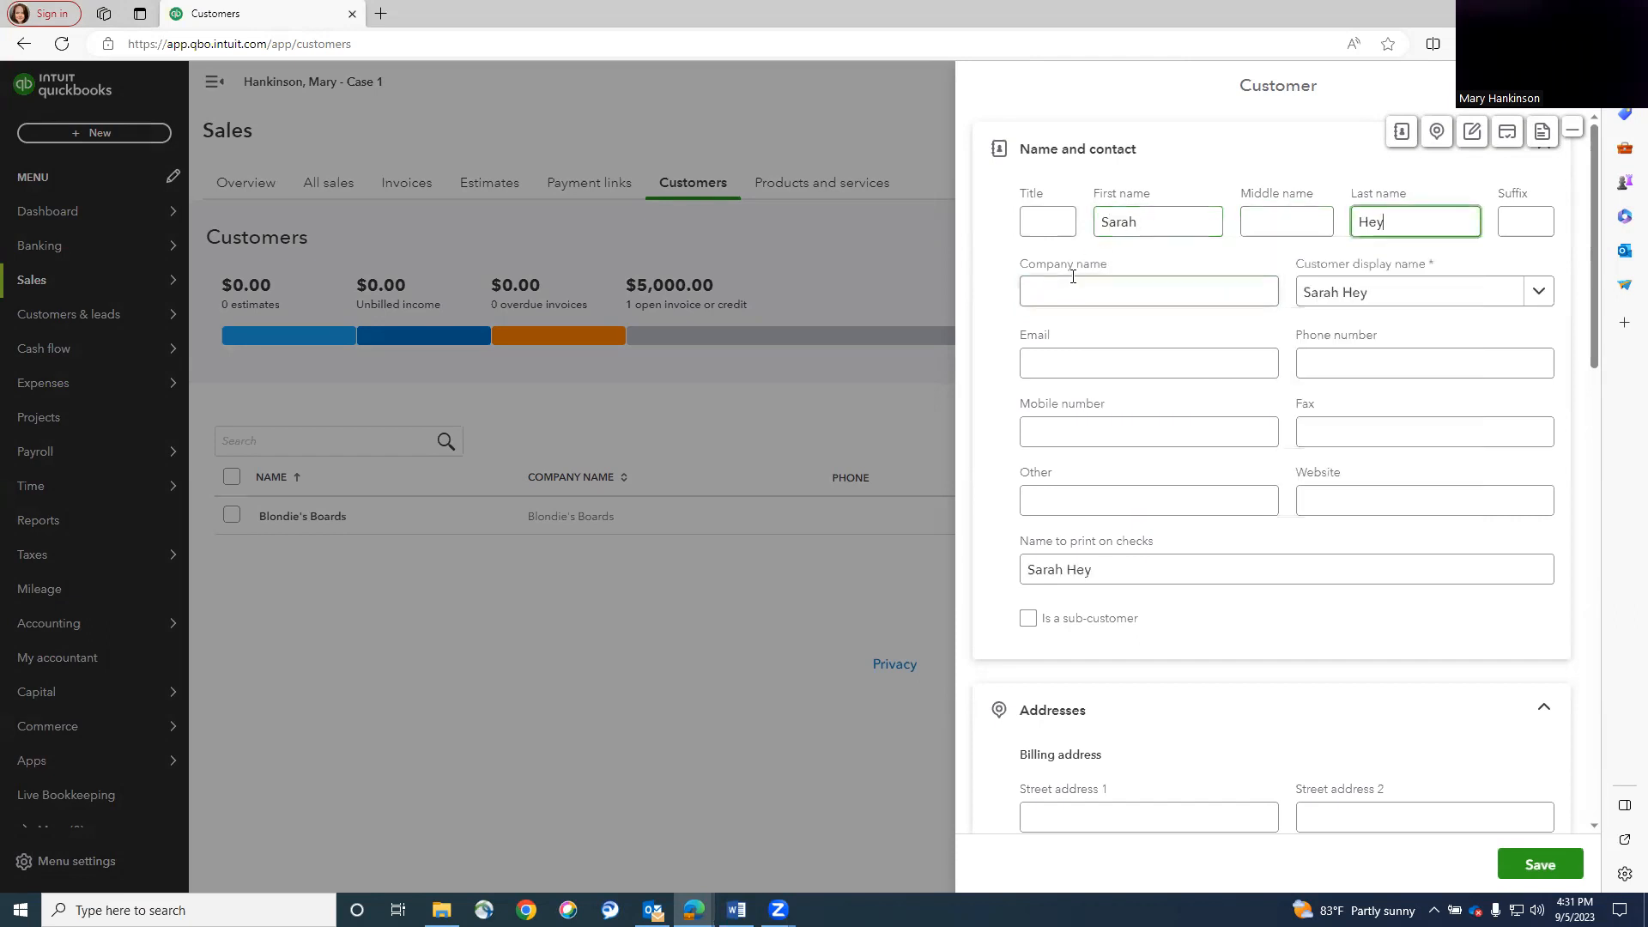
click(1107, 290)
click(1282, 323)
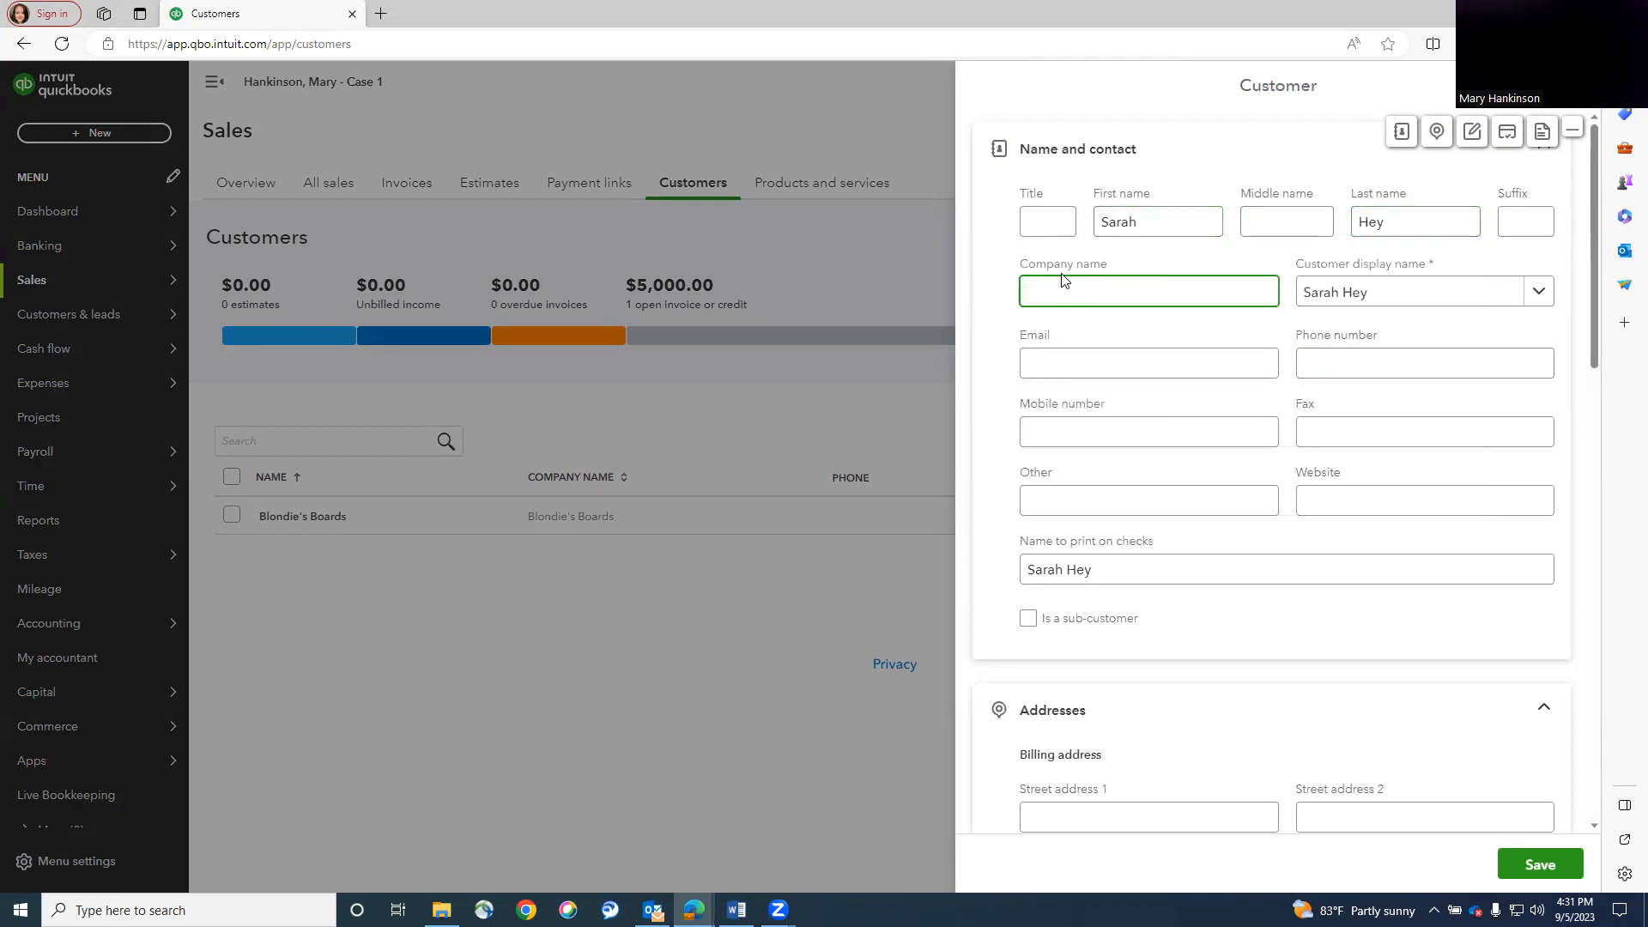
text(Hey Hays Surf)
click(1360, 296)
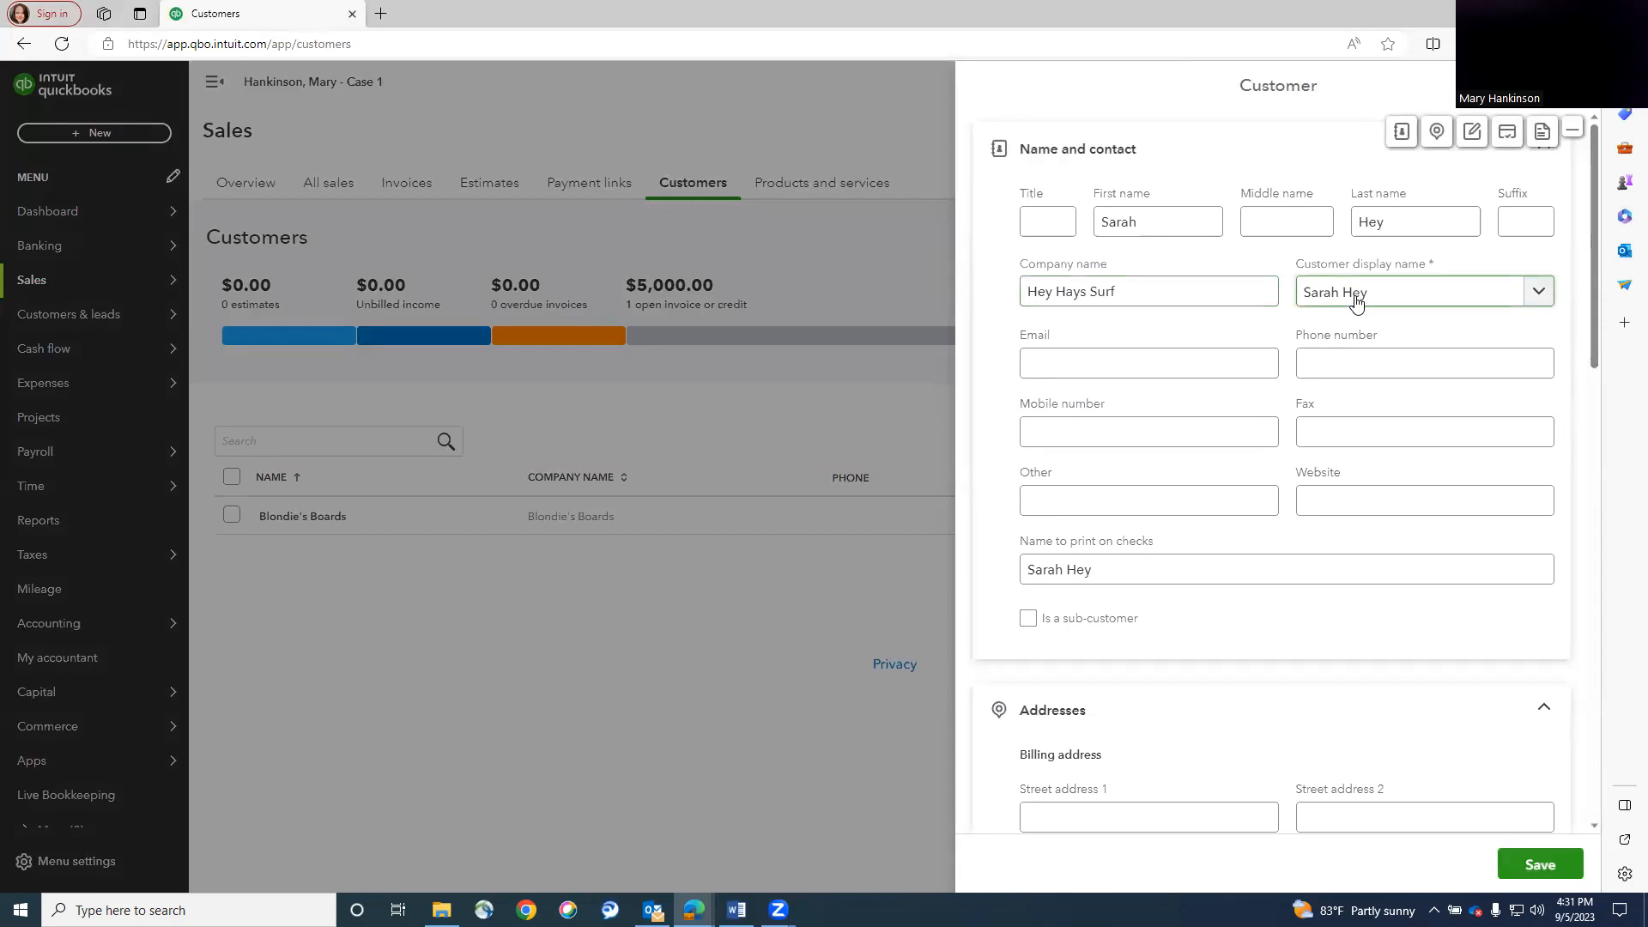
Fill in the customer's billing street address, city, state and ZIP code from the case instructions, and save the record.
scroll(1184, 644, down, 3)
click(1176, 601)
click(1281, 306)
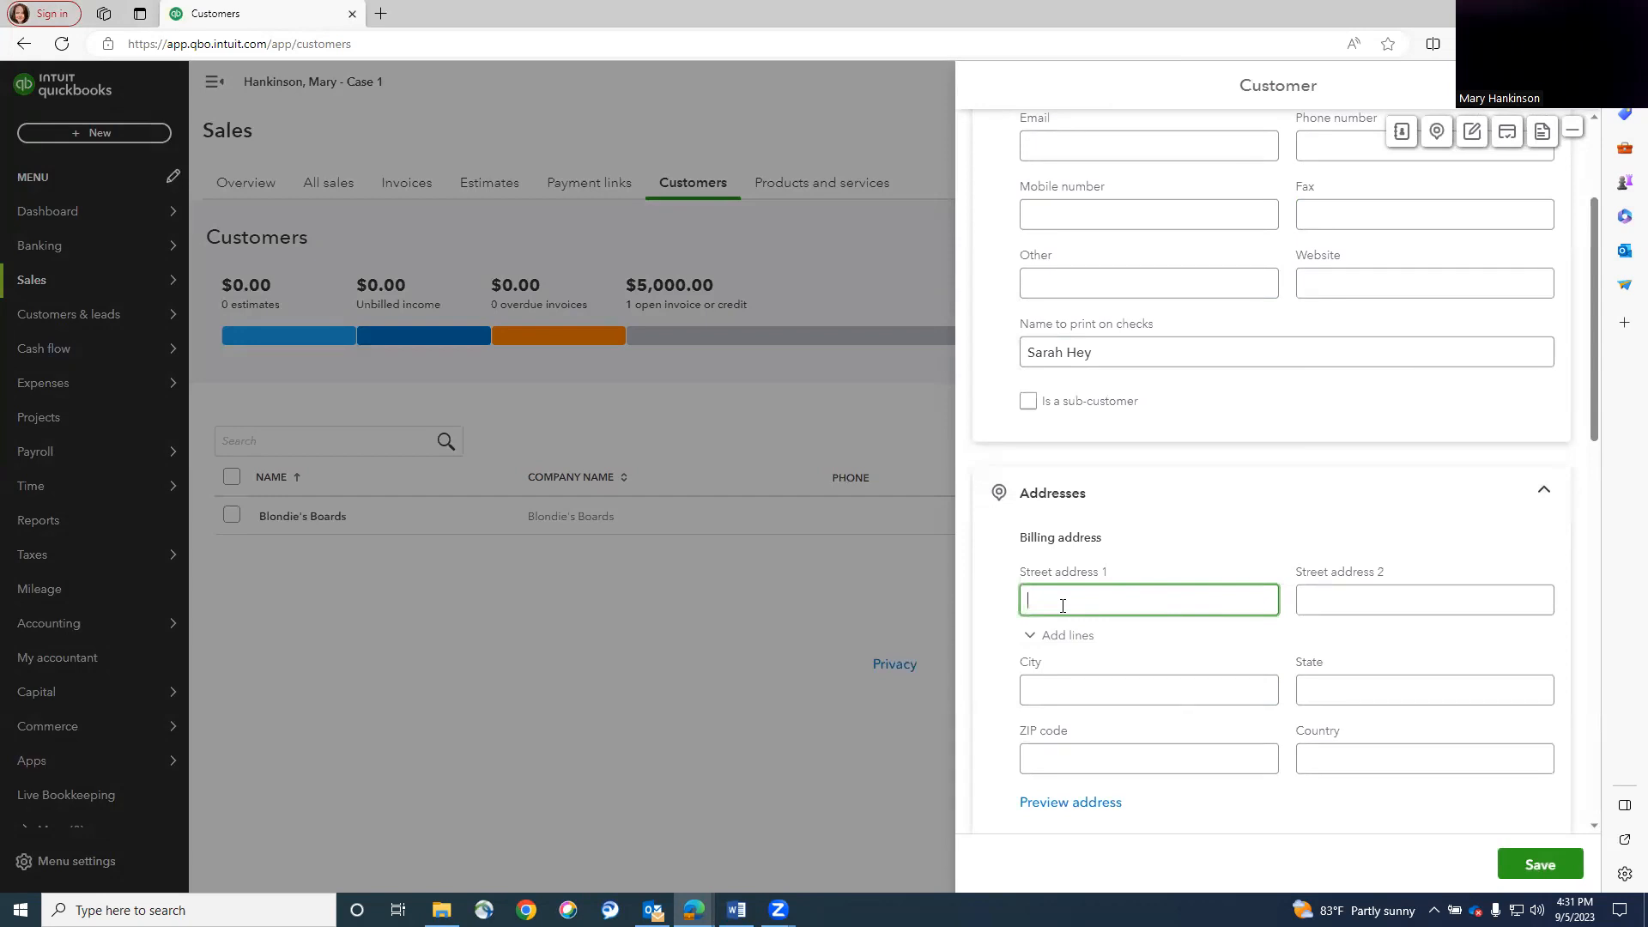
text(230 Beach Way)
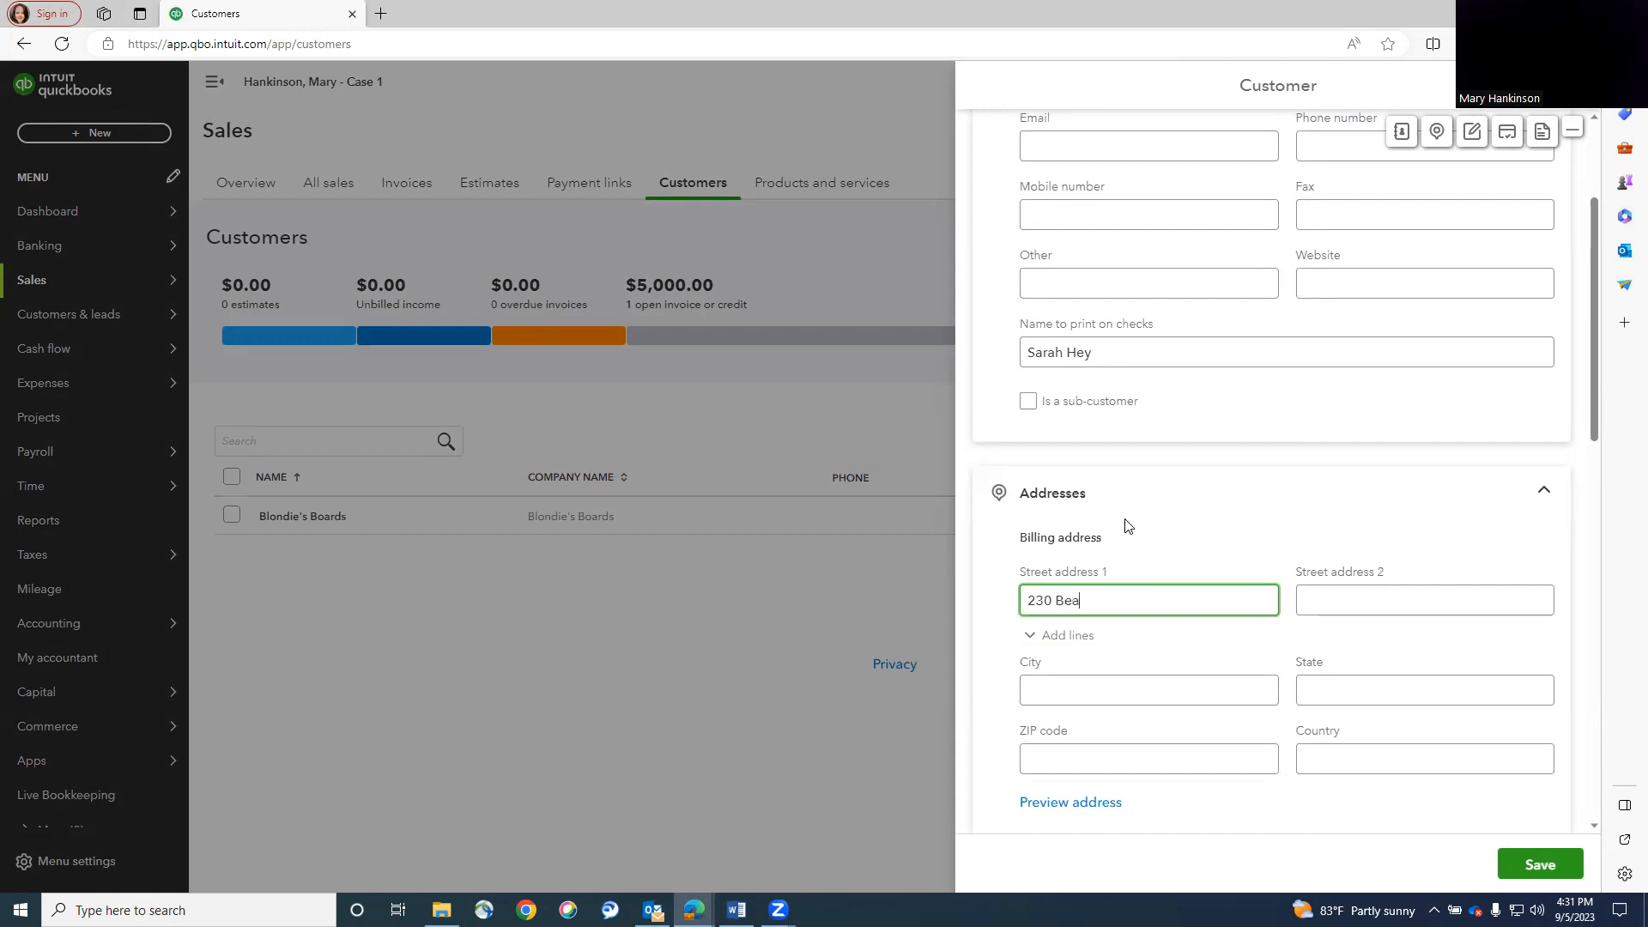
key(Tab)
key(Tab)
key(Tab)
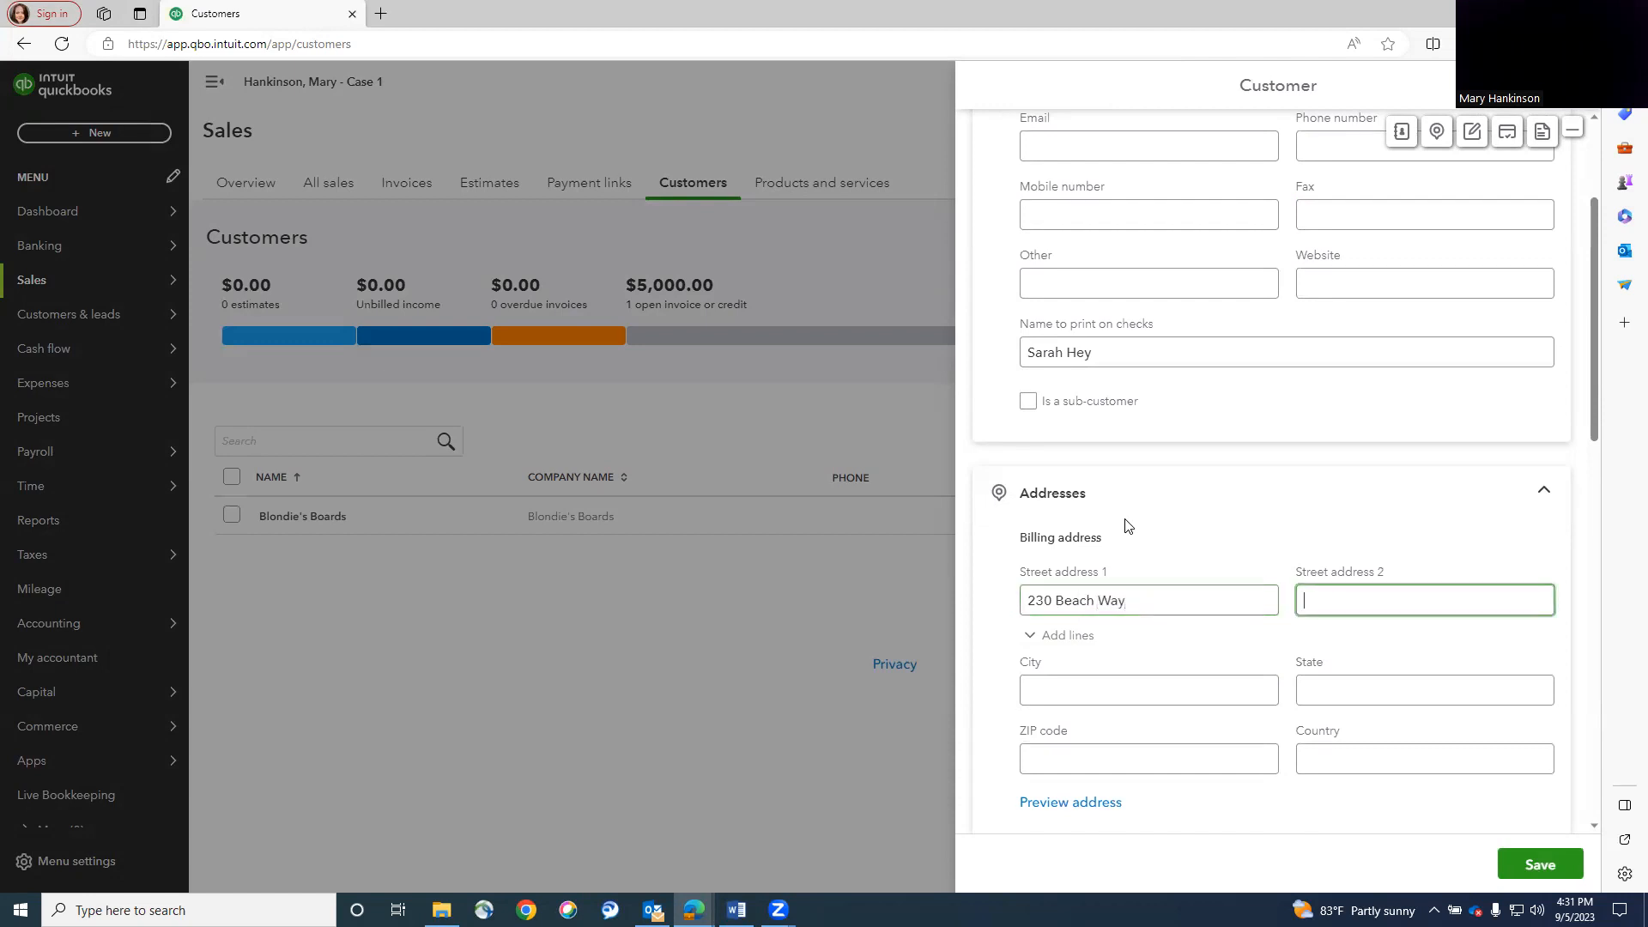
text(LA Jolla)
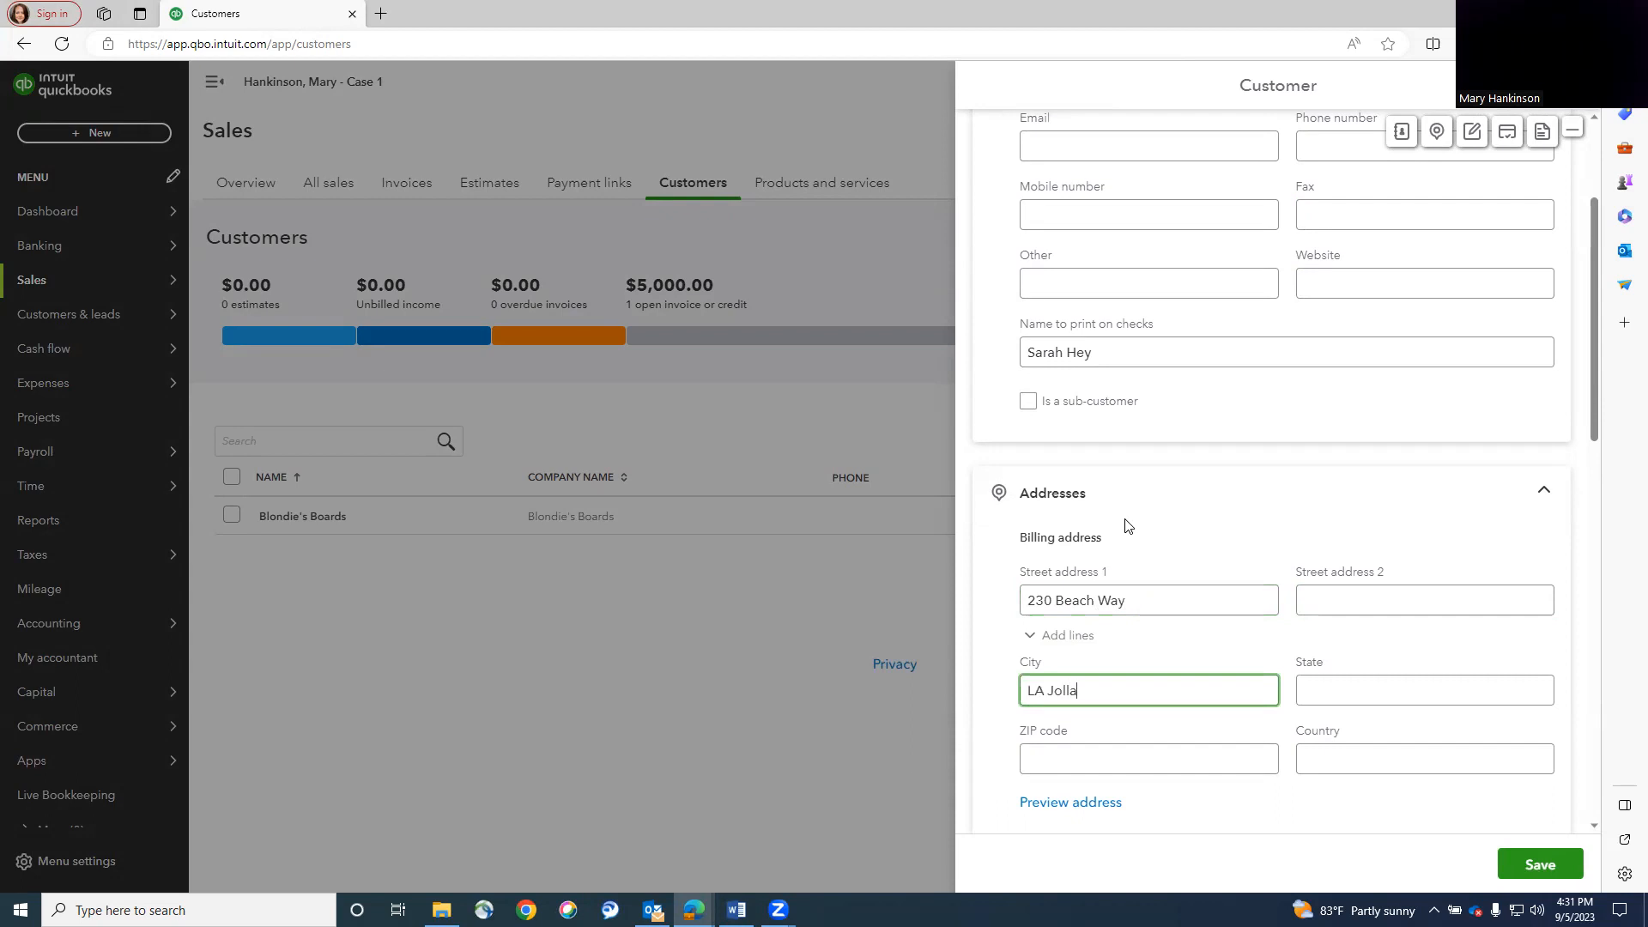
key(Tab)
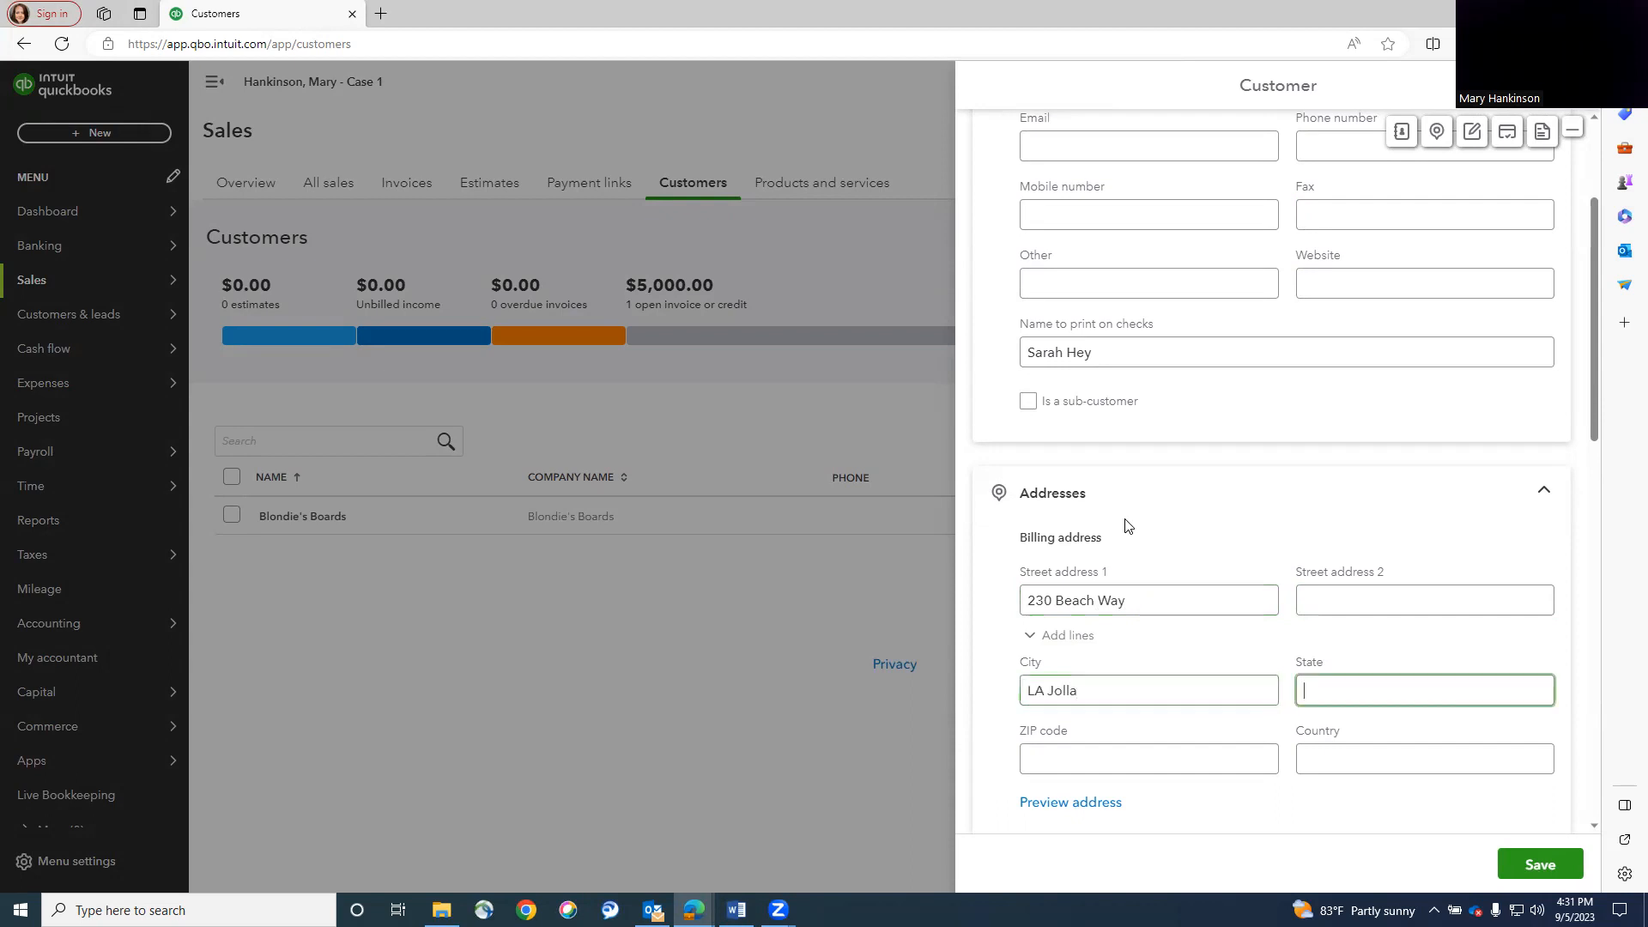
text(CA)
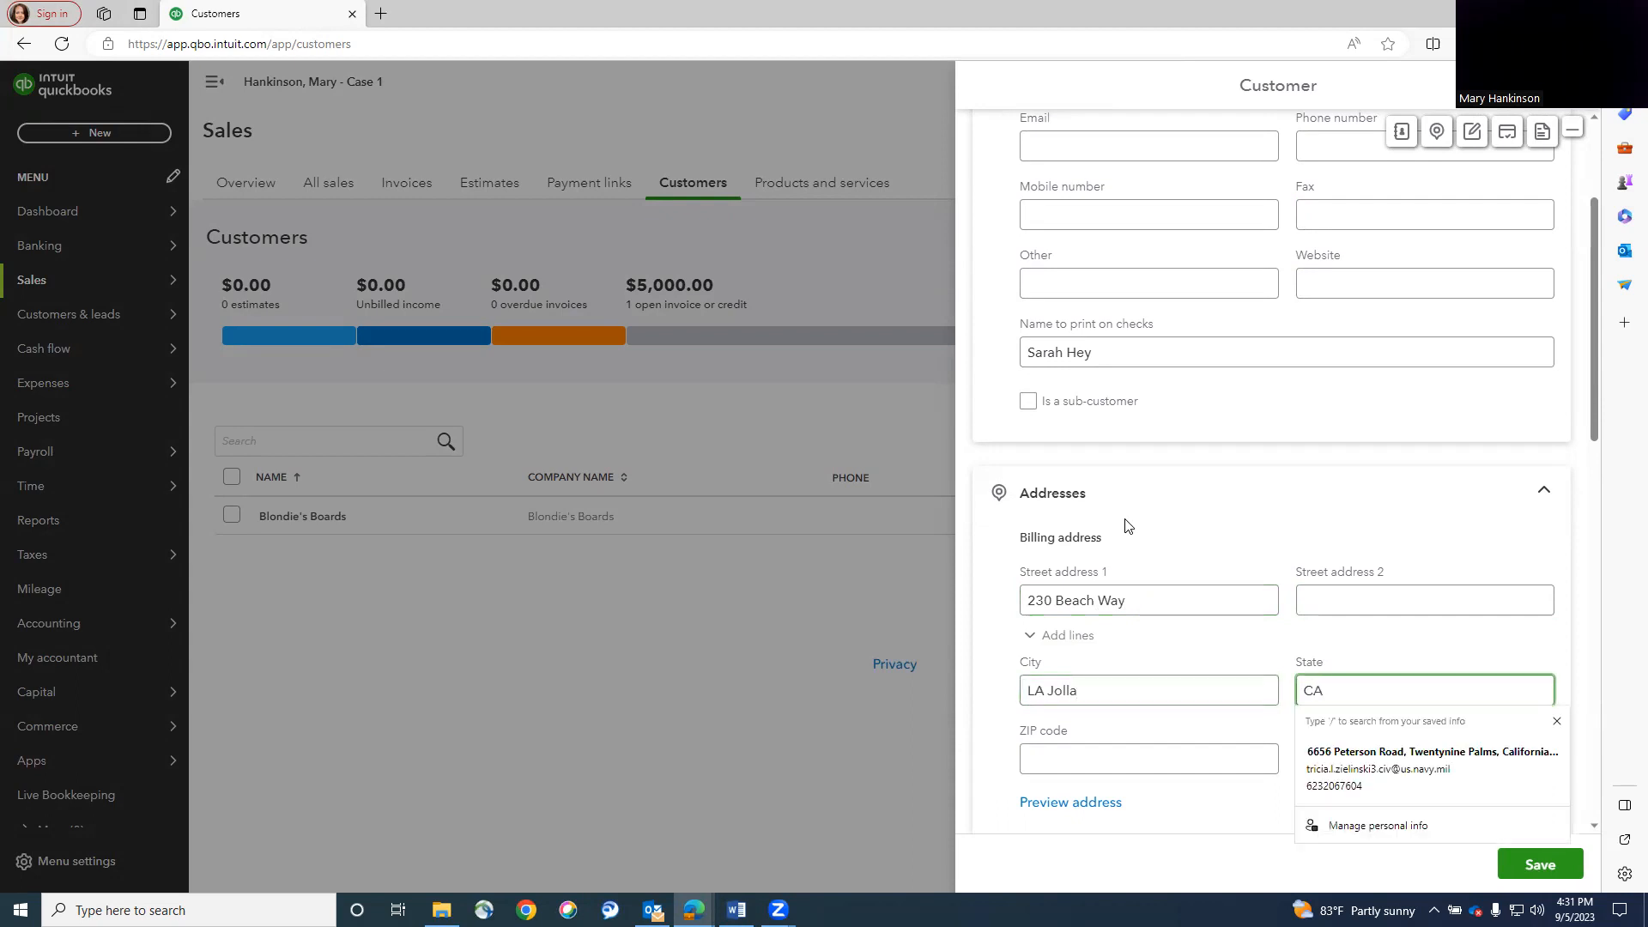
key(Tab)
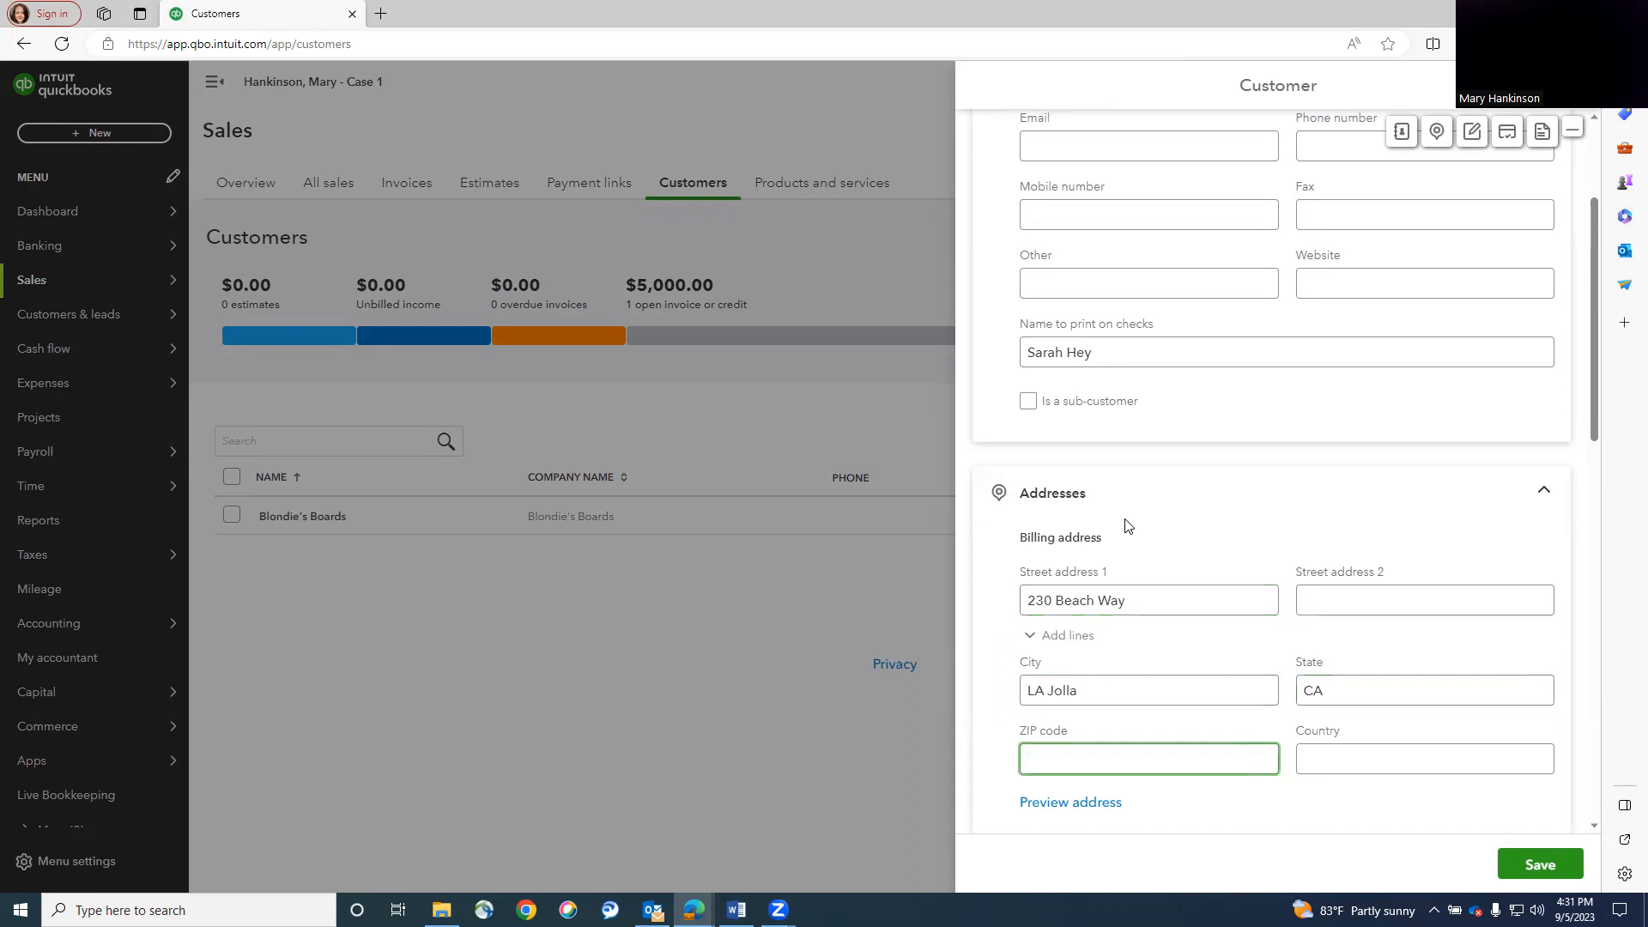
text(92039)
click(1539, 867)
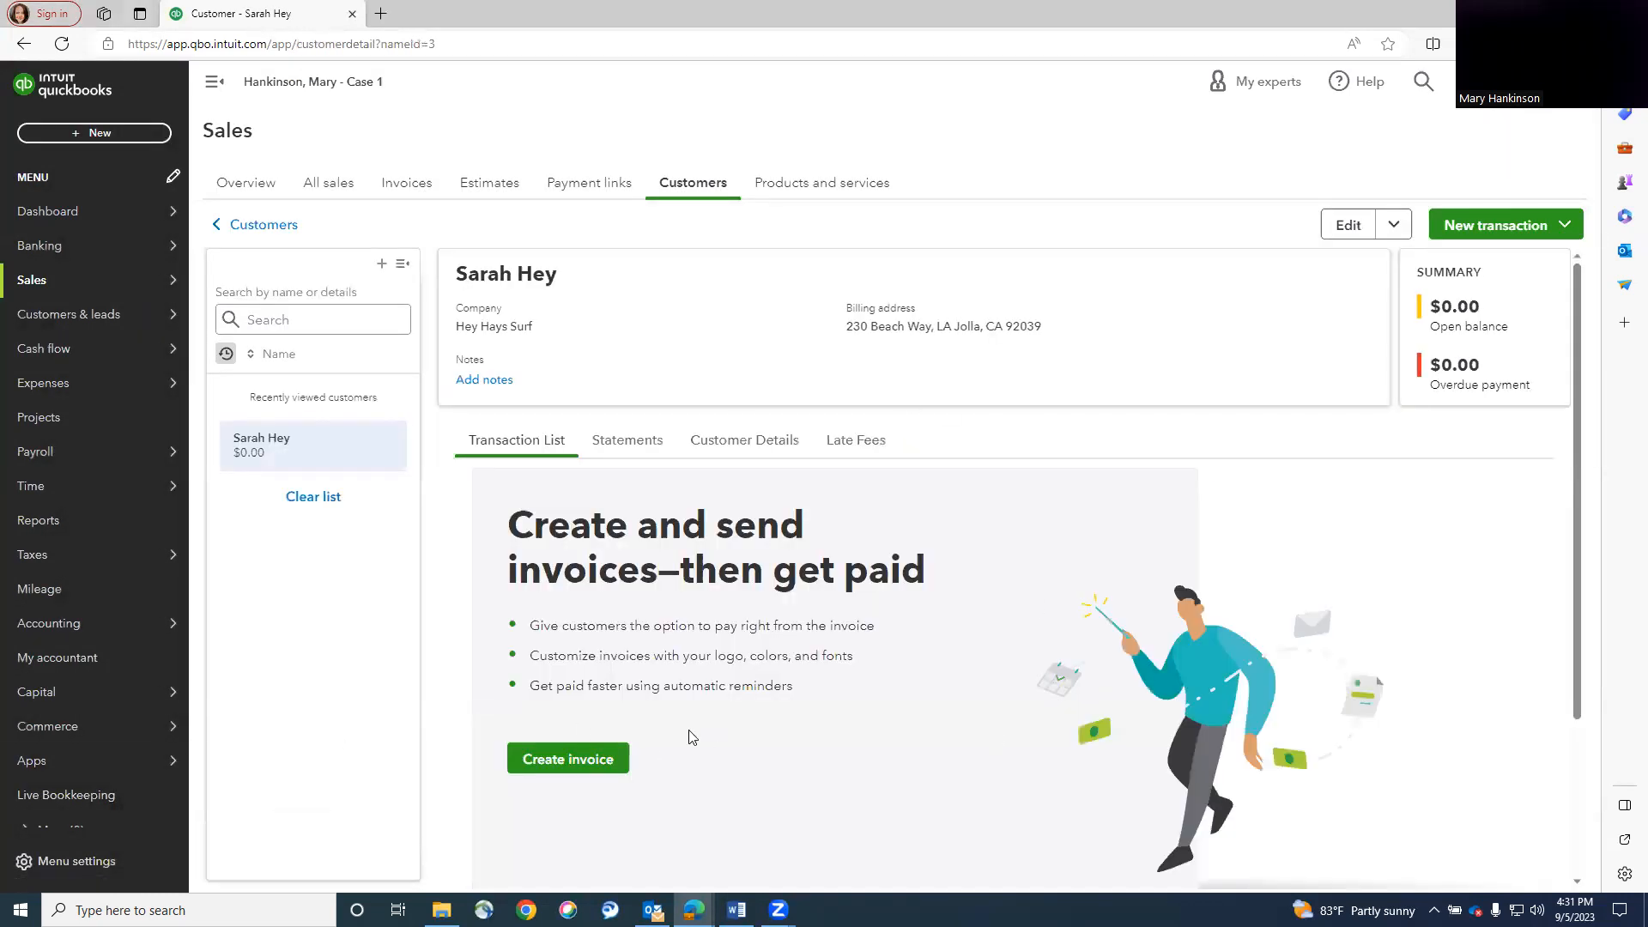
Open the products and services list from the customer list and start a new item of the Service type.
click(687, 197)
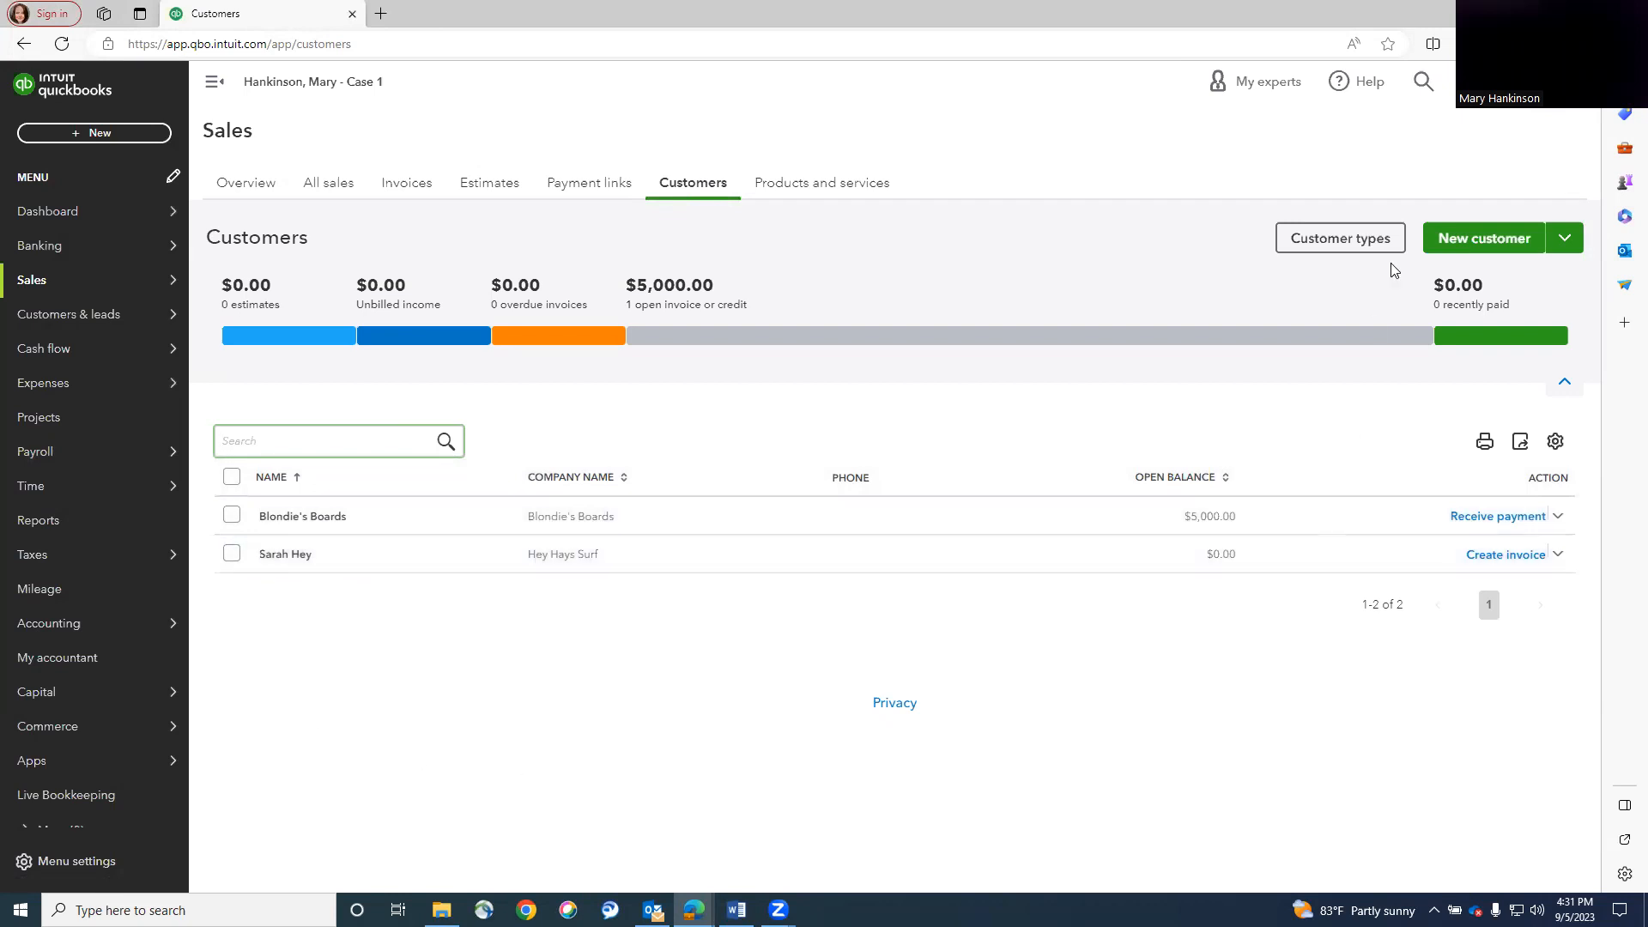
click(1461, 81)
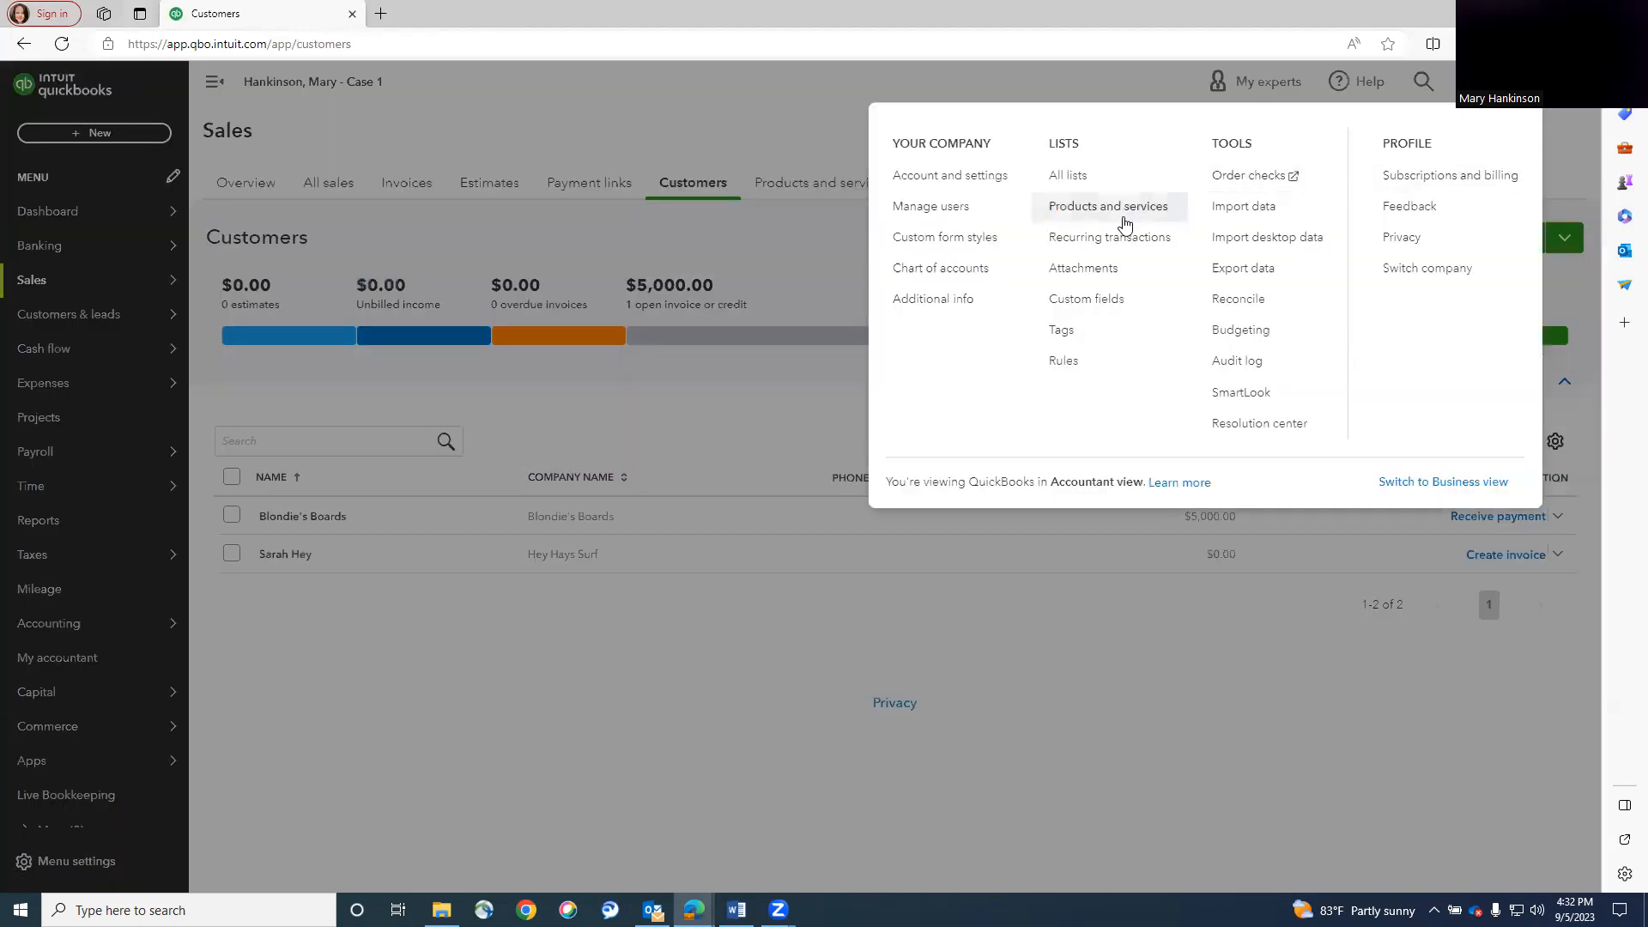
click(1117, 216)
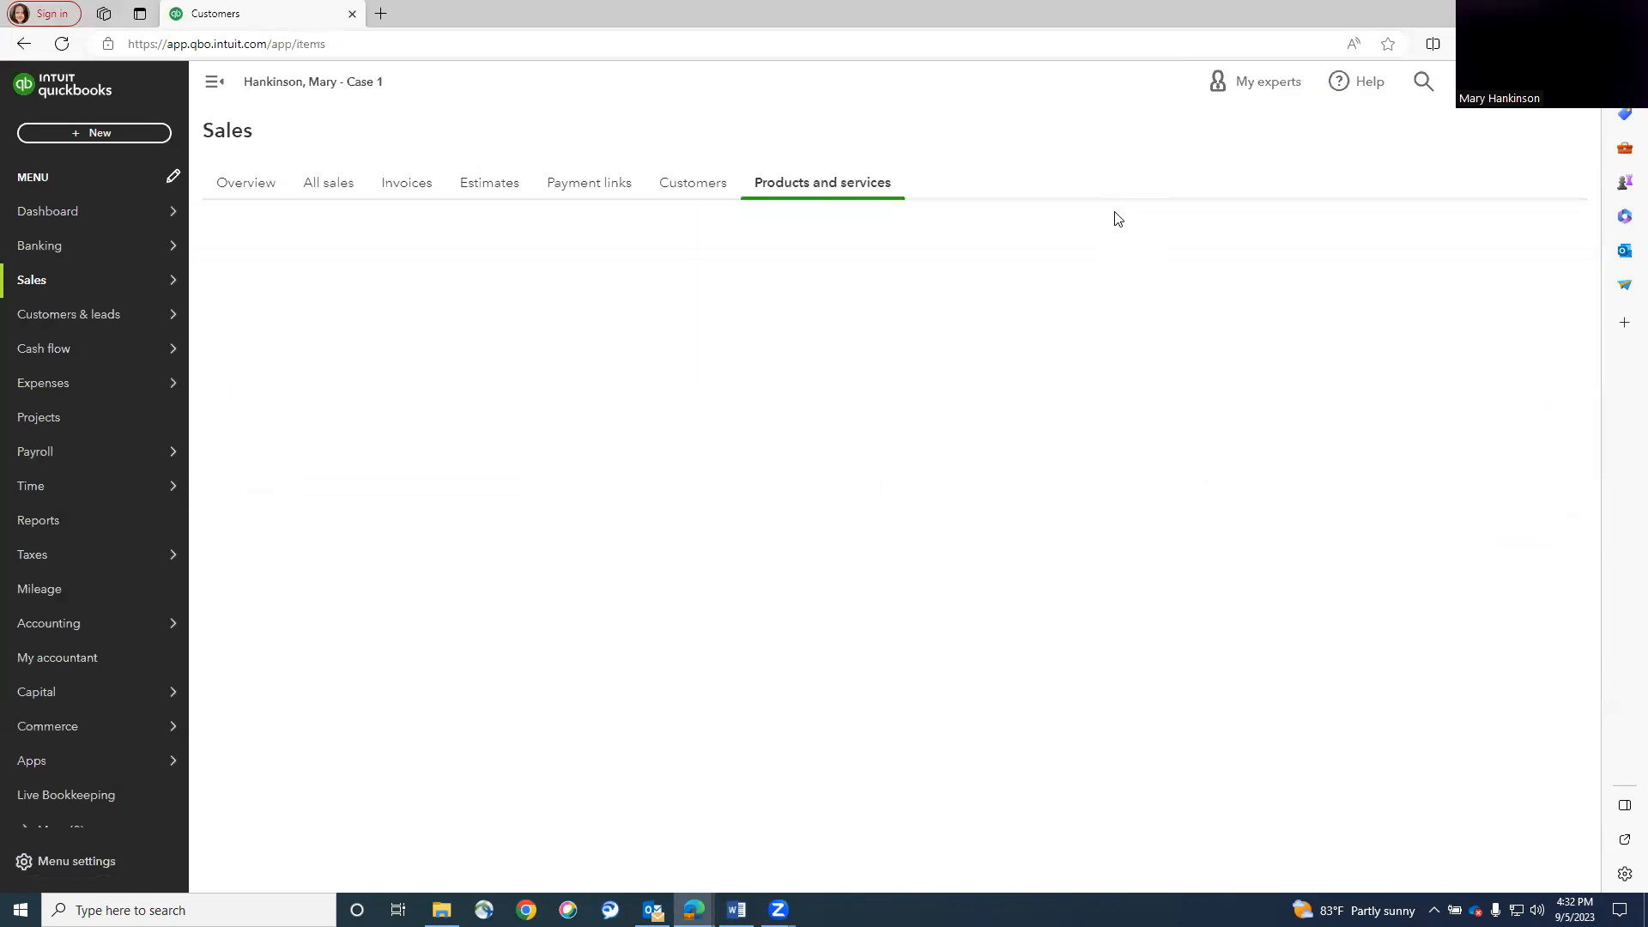
click(1479, 243)
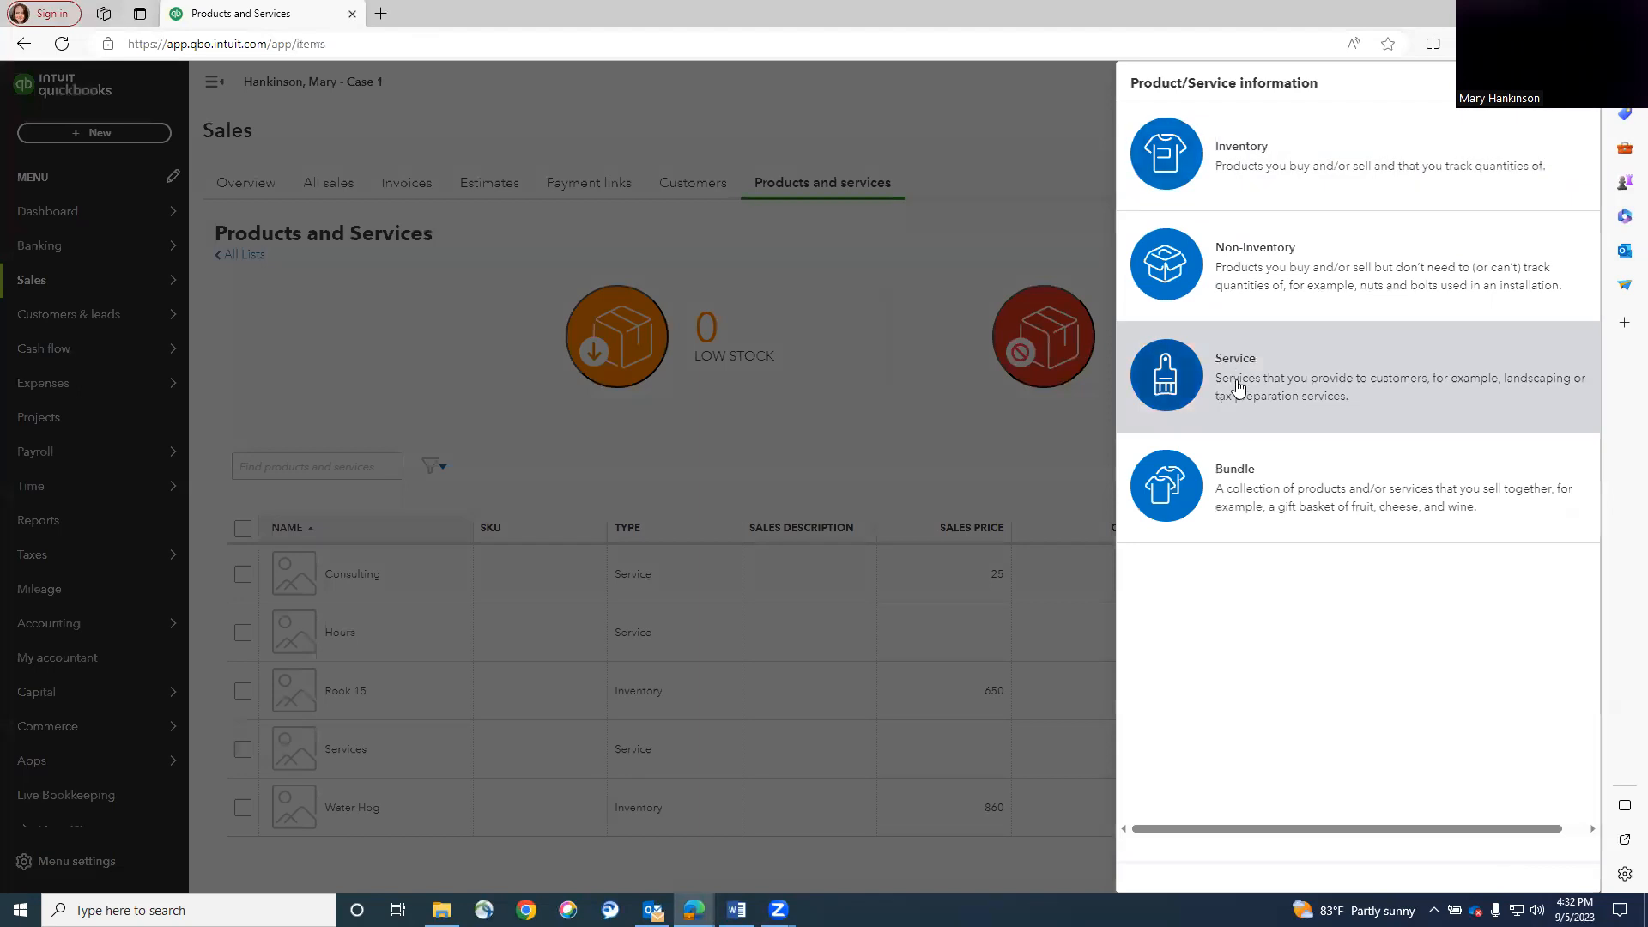
click(1237, 387)
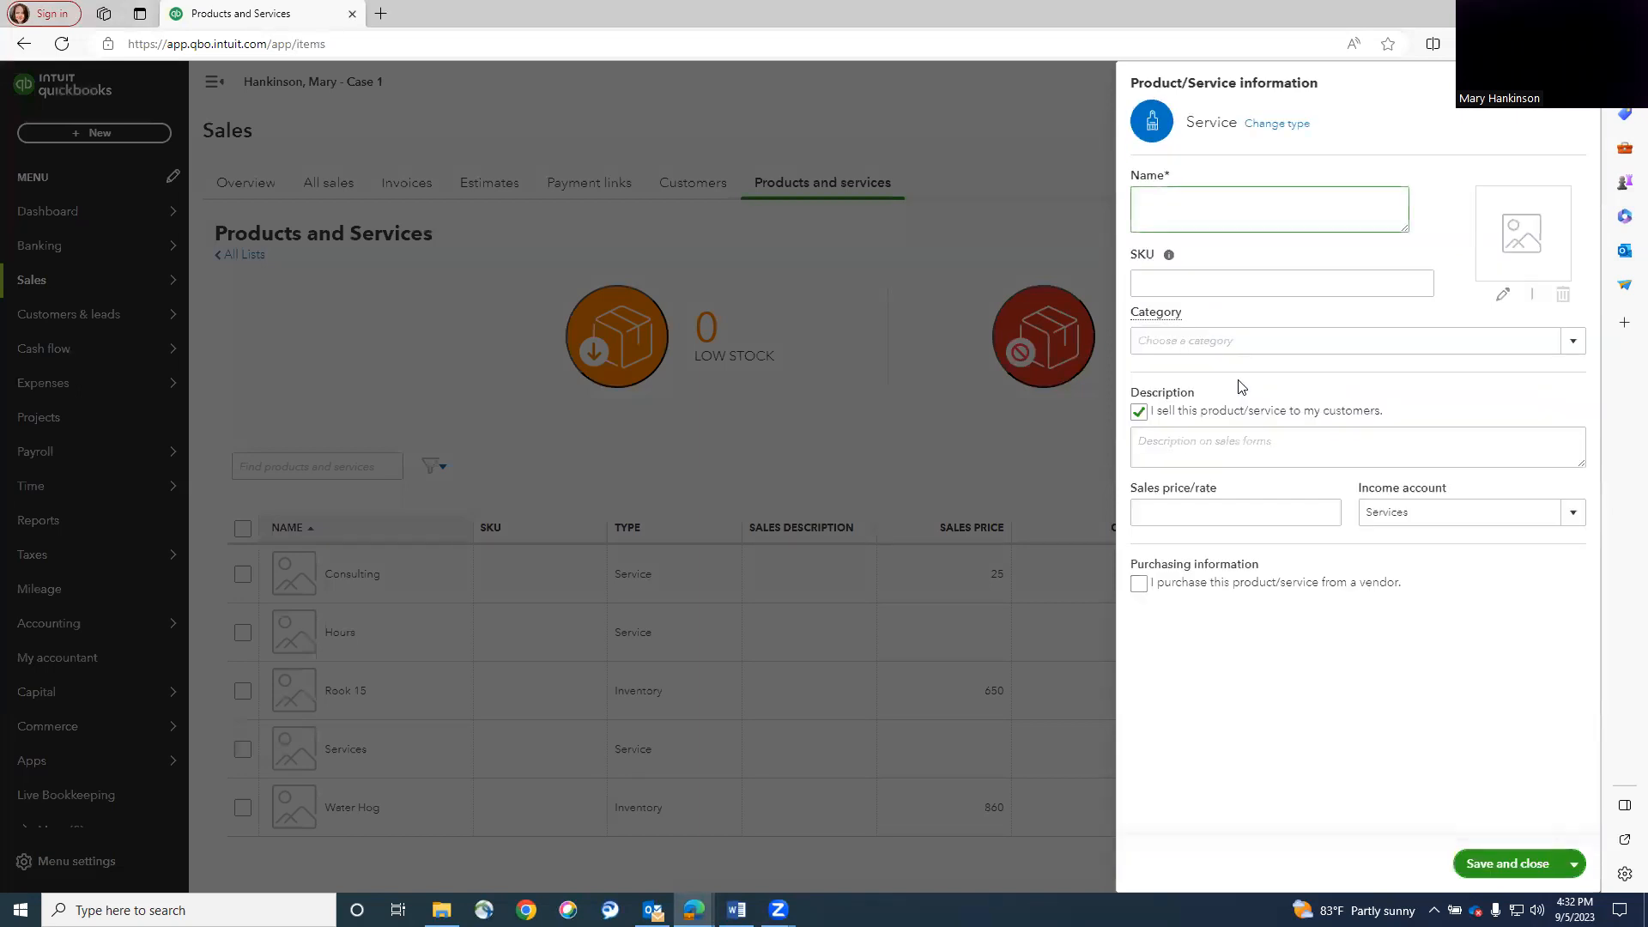
Name the service Tune-Up with a sales price of 85 and income account Services, and save it to start another item.
text(Tune-Up)
click(1233, 341)
click(1578, 342)
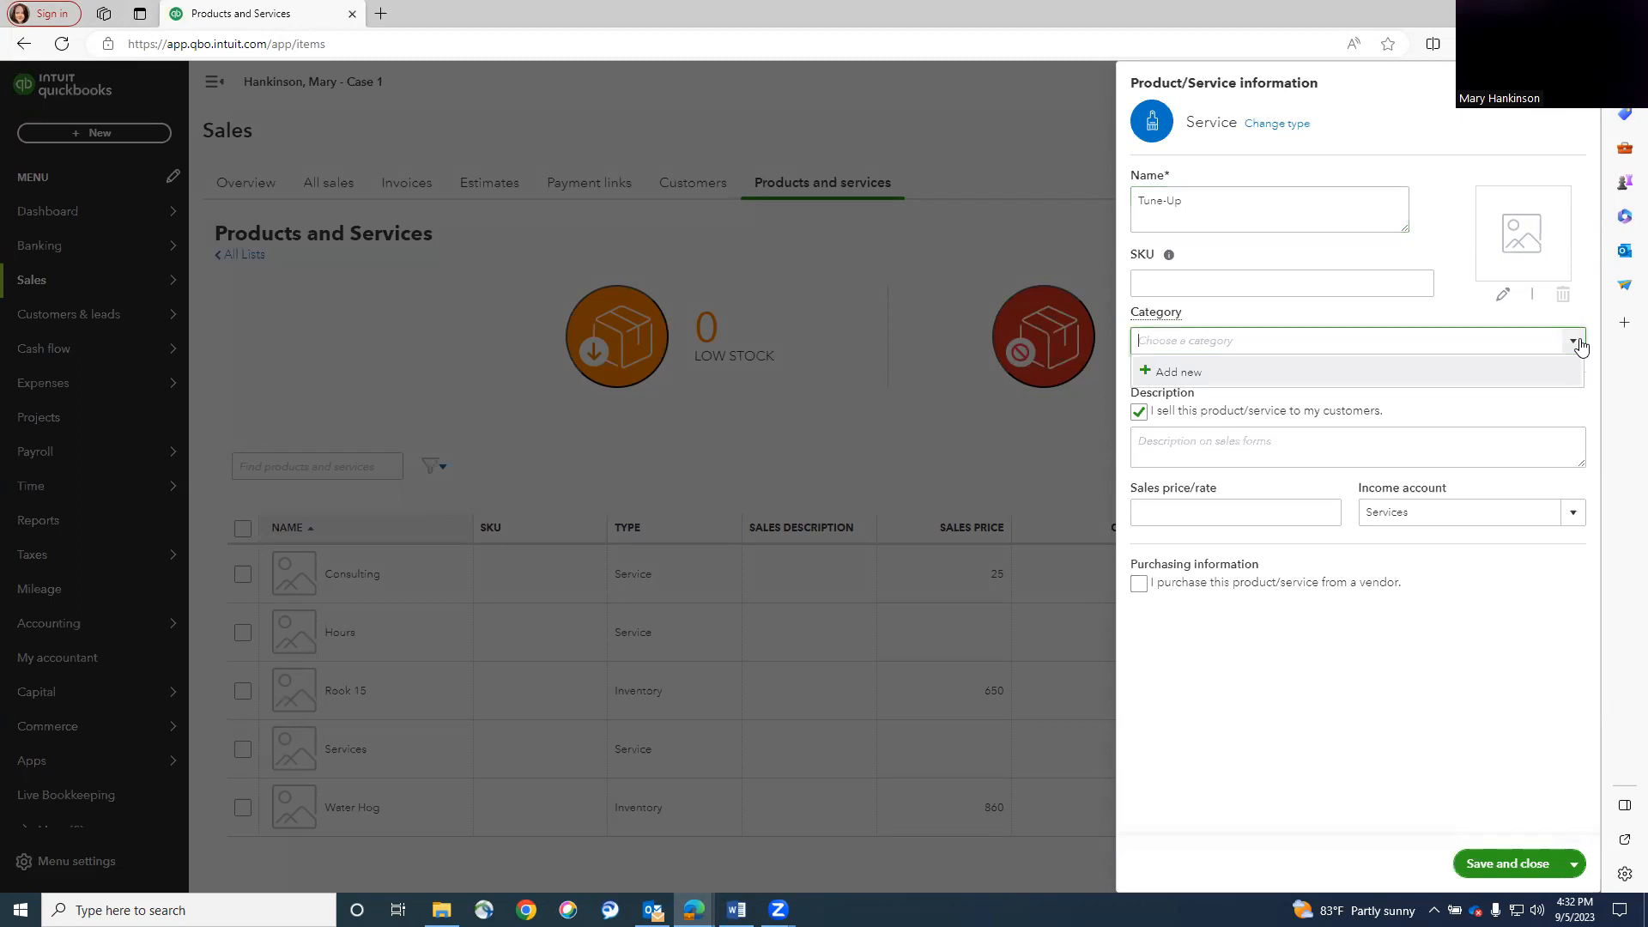
click(1435, 314)
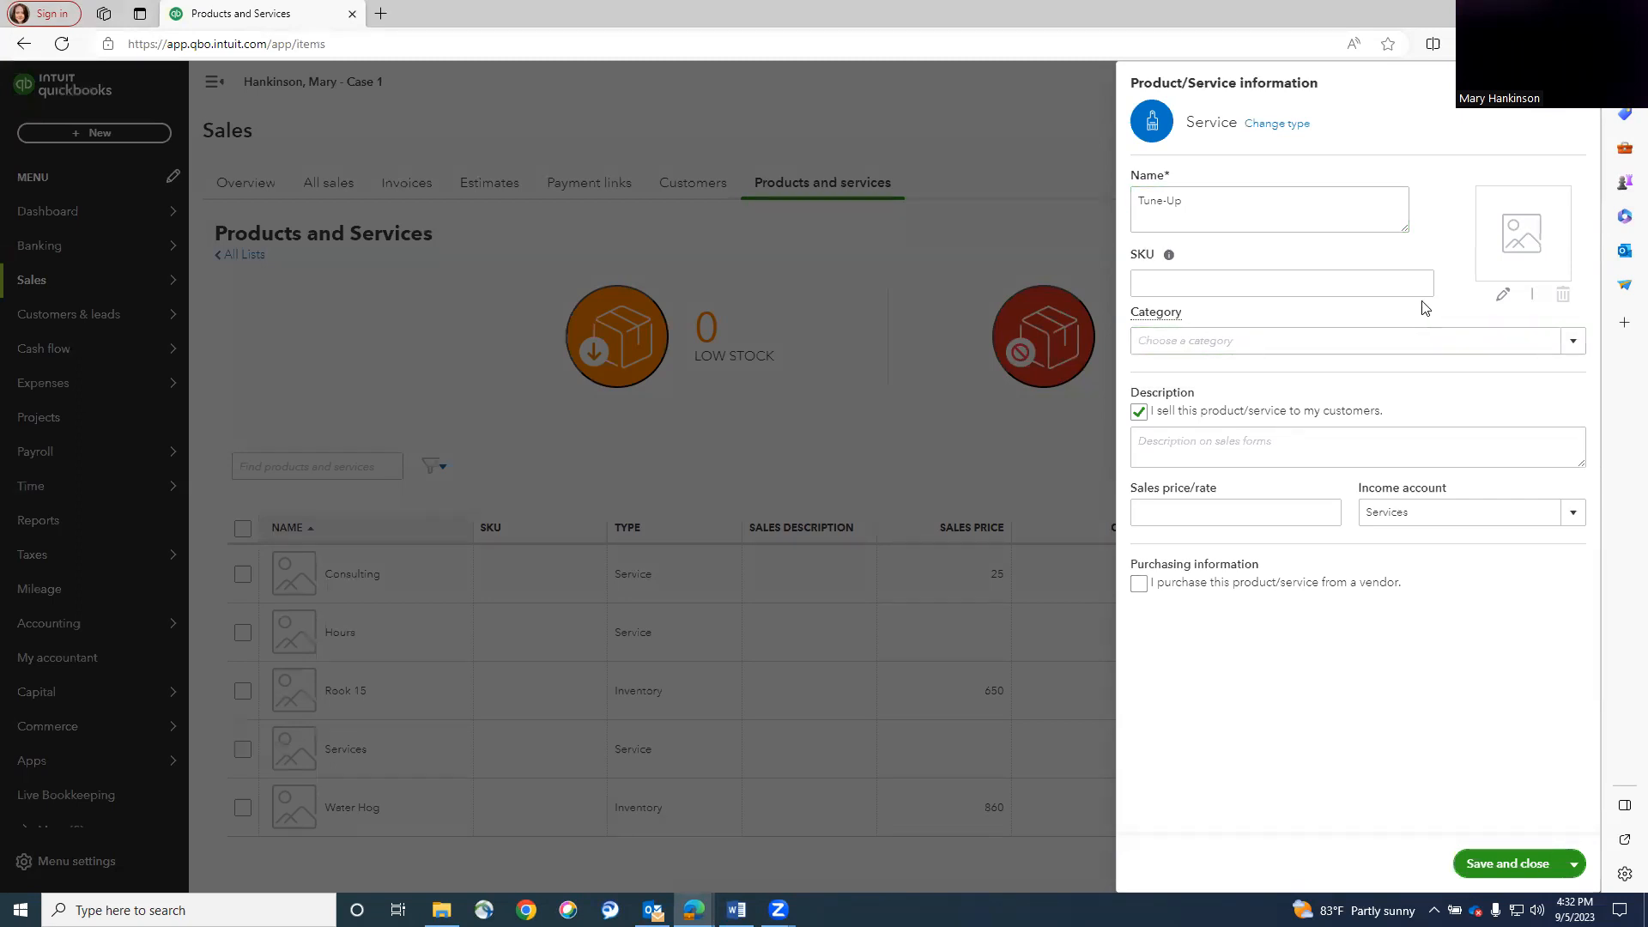
click(1176, 510)
text(85)
click(1442, 587)
click(1573, 511)
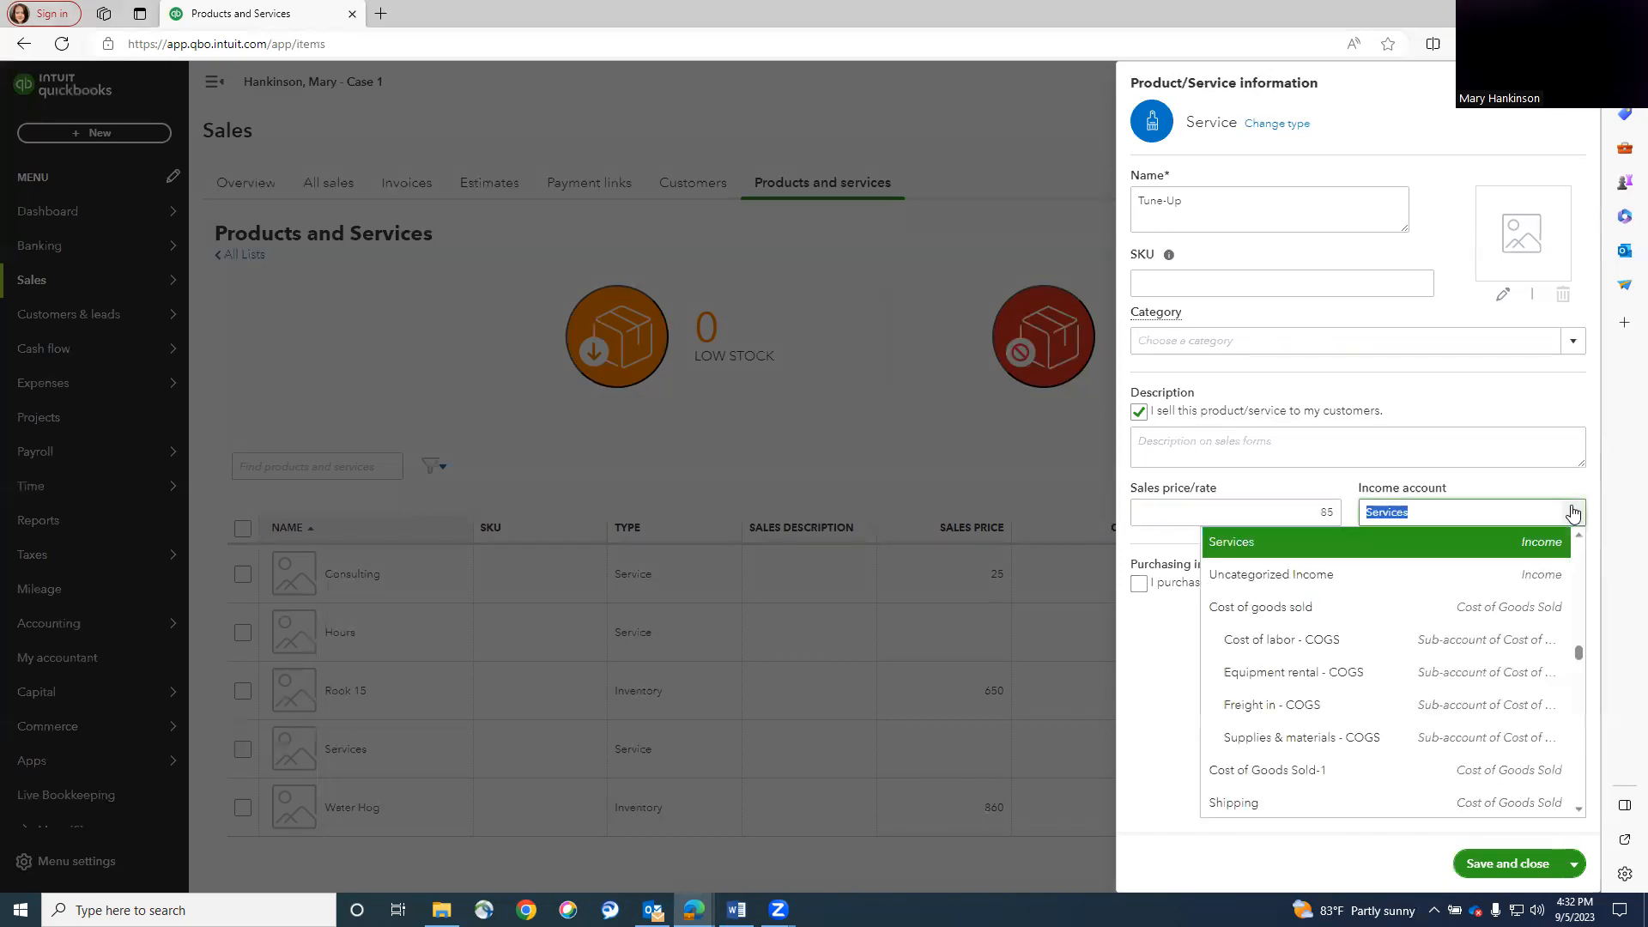
click(1449, 548)
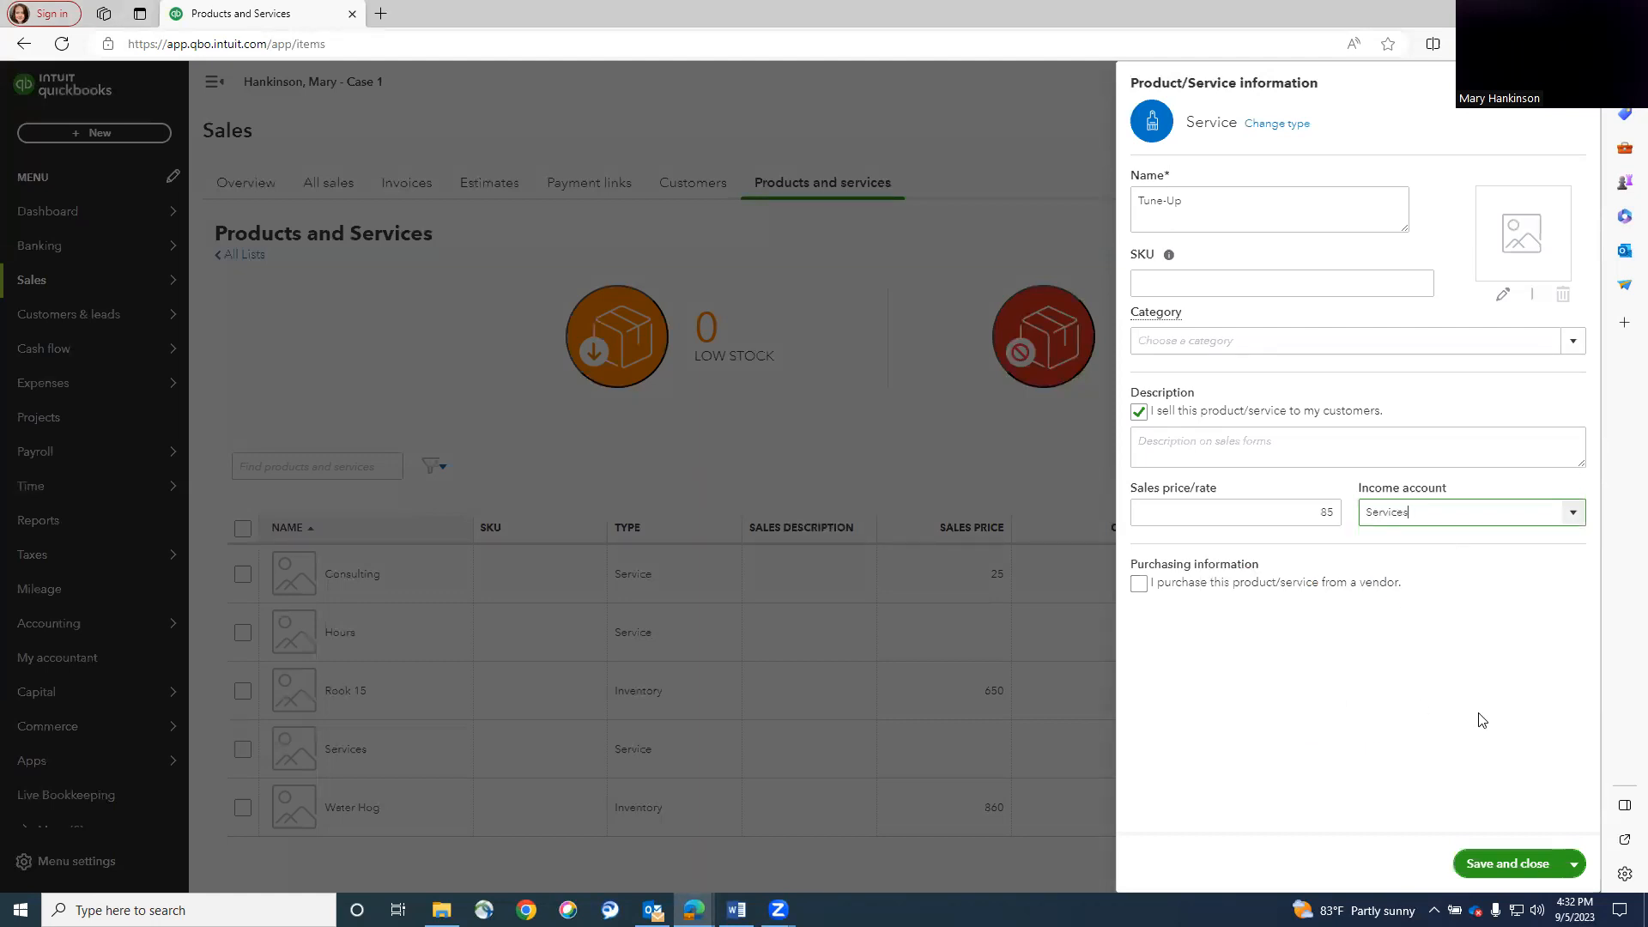
click(1573, 864)
click(1501, 835)
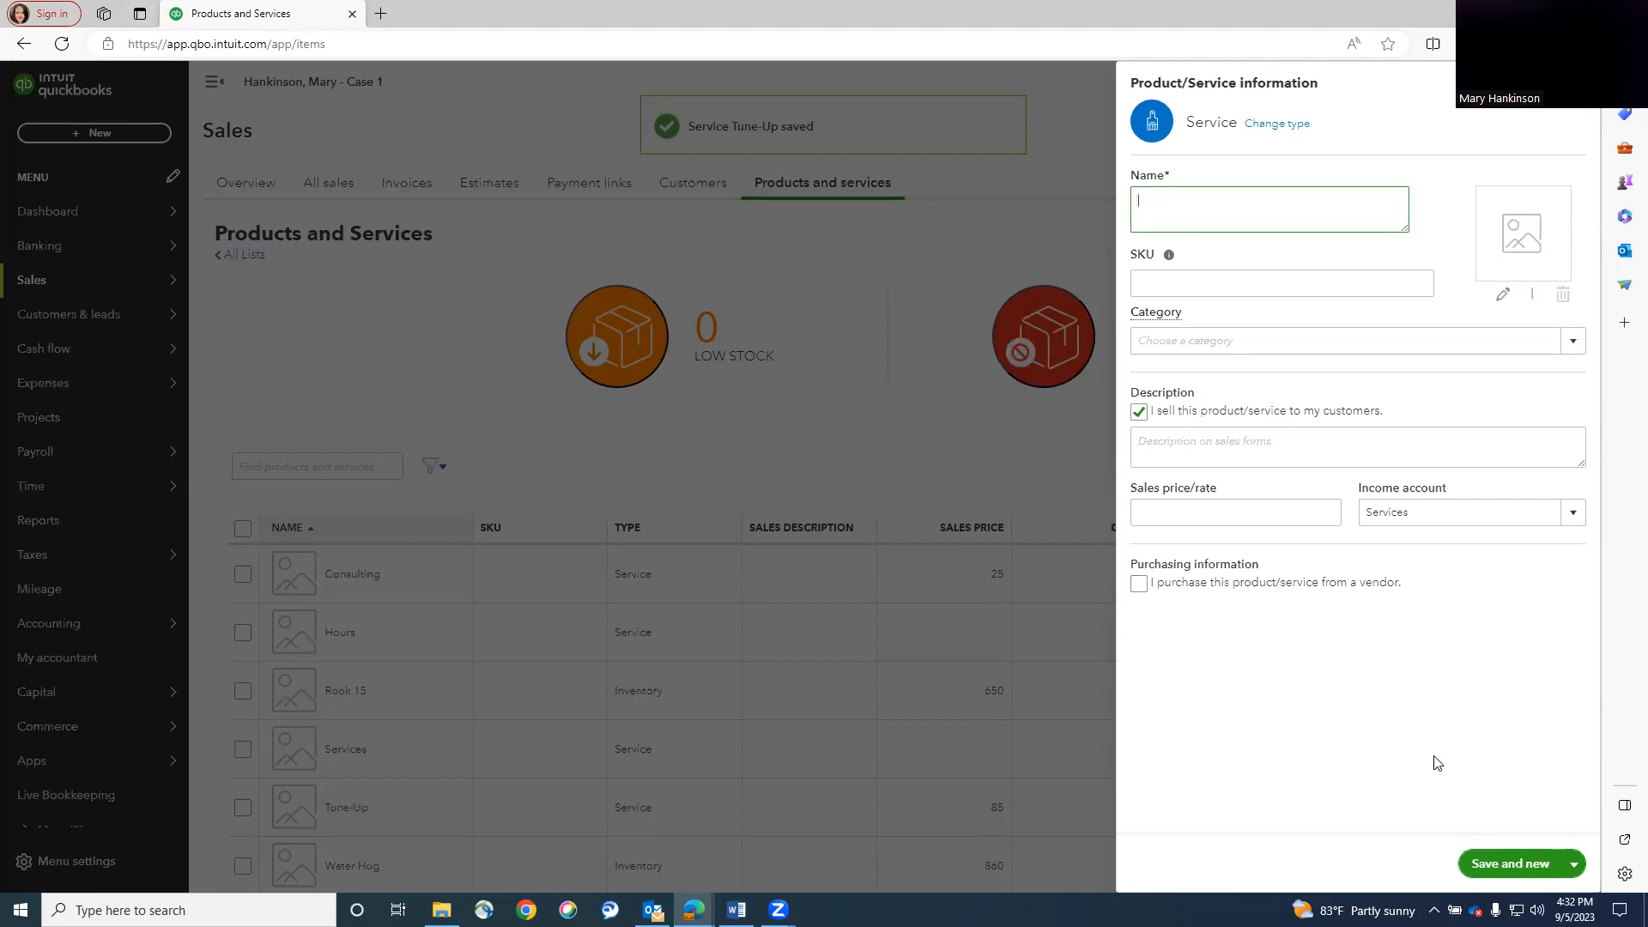
Change the new item's type to Inventory, name it Fred Rubble, and set its initial quantity to 0 as of 01/01/2024.
click(1277, 124)
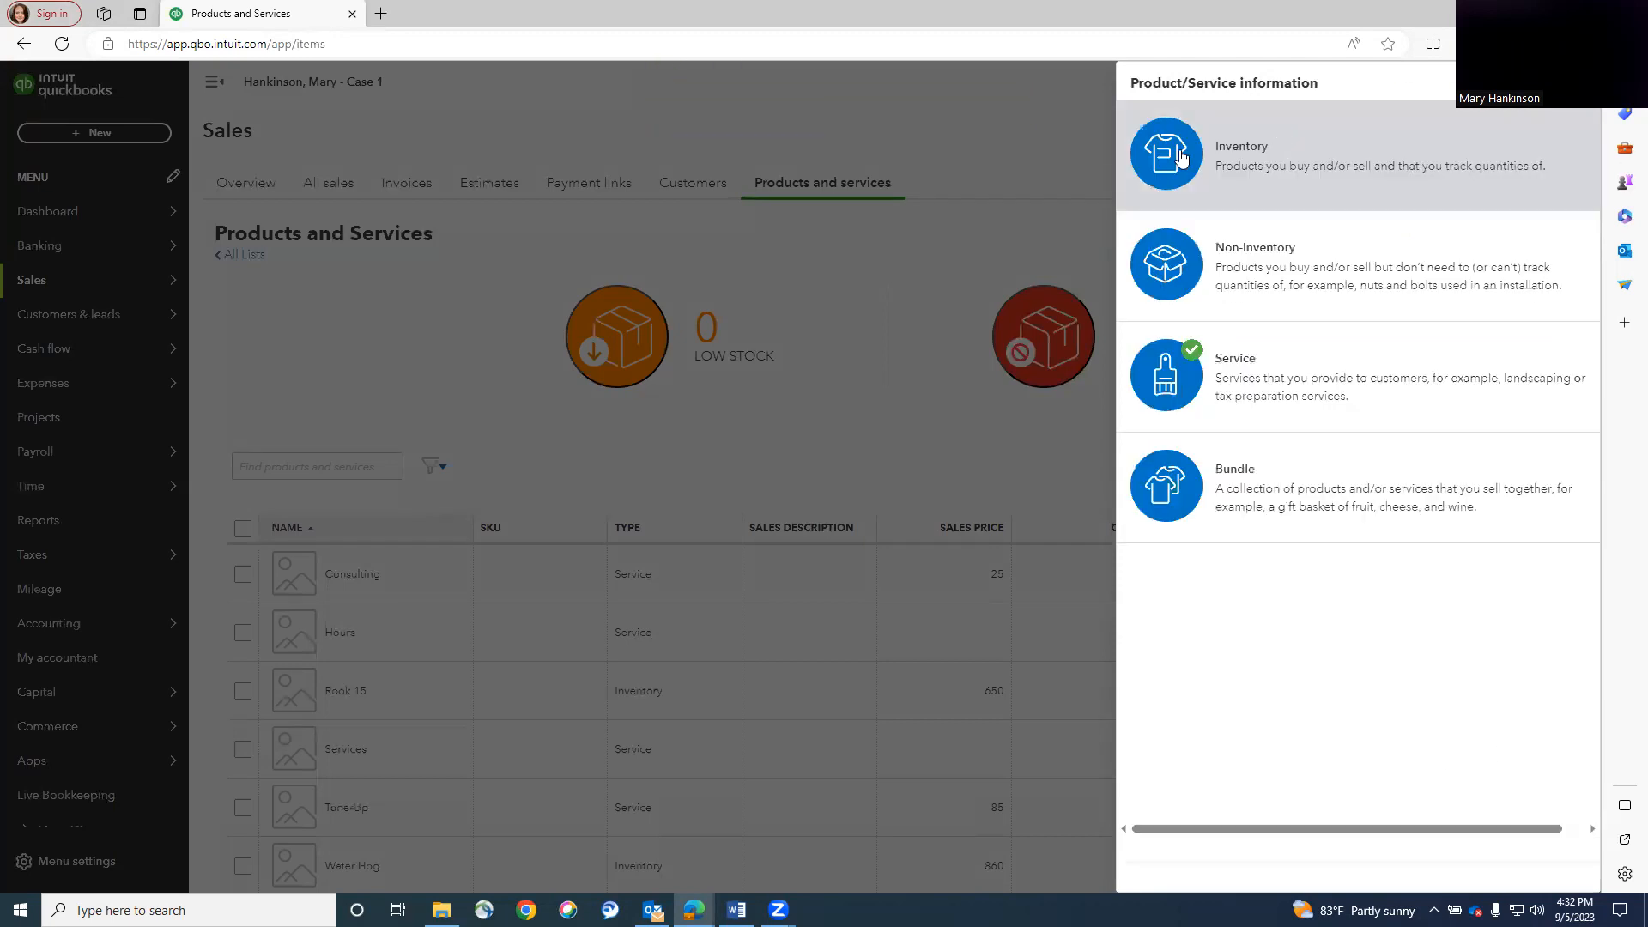
click(1276, 131)
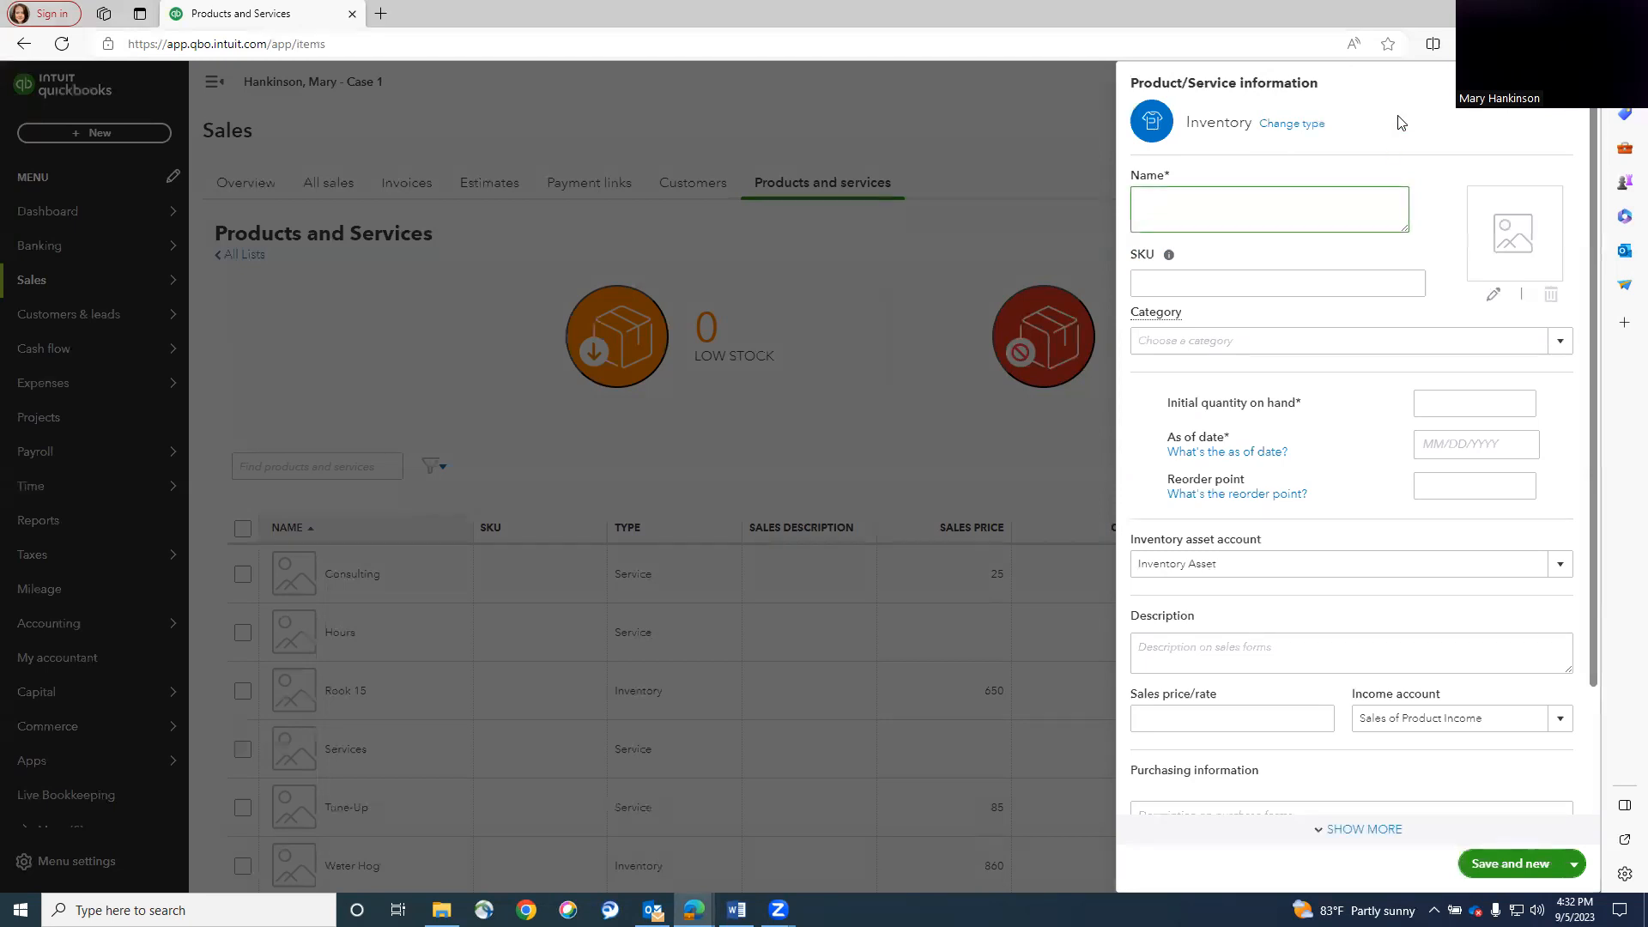
text(Fred Rubble)
click(1465, 396)
text(0)
click(1465, 443)
text(01/01/2024)
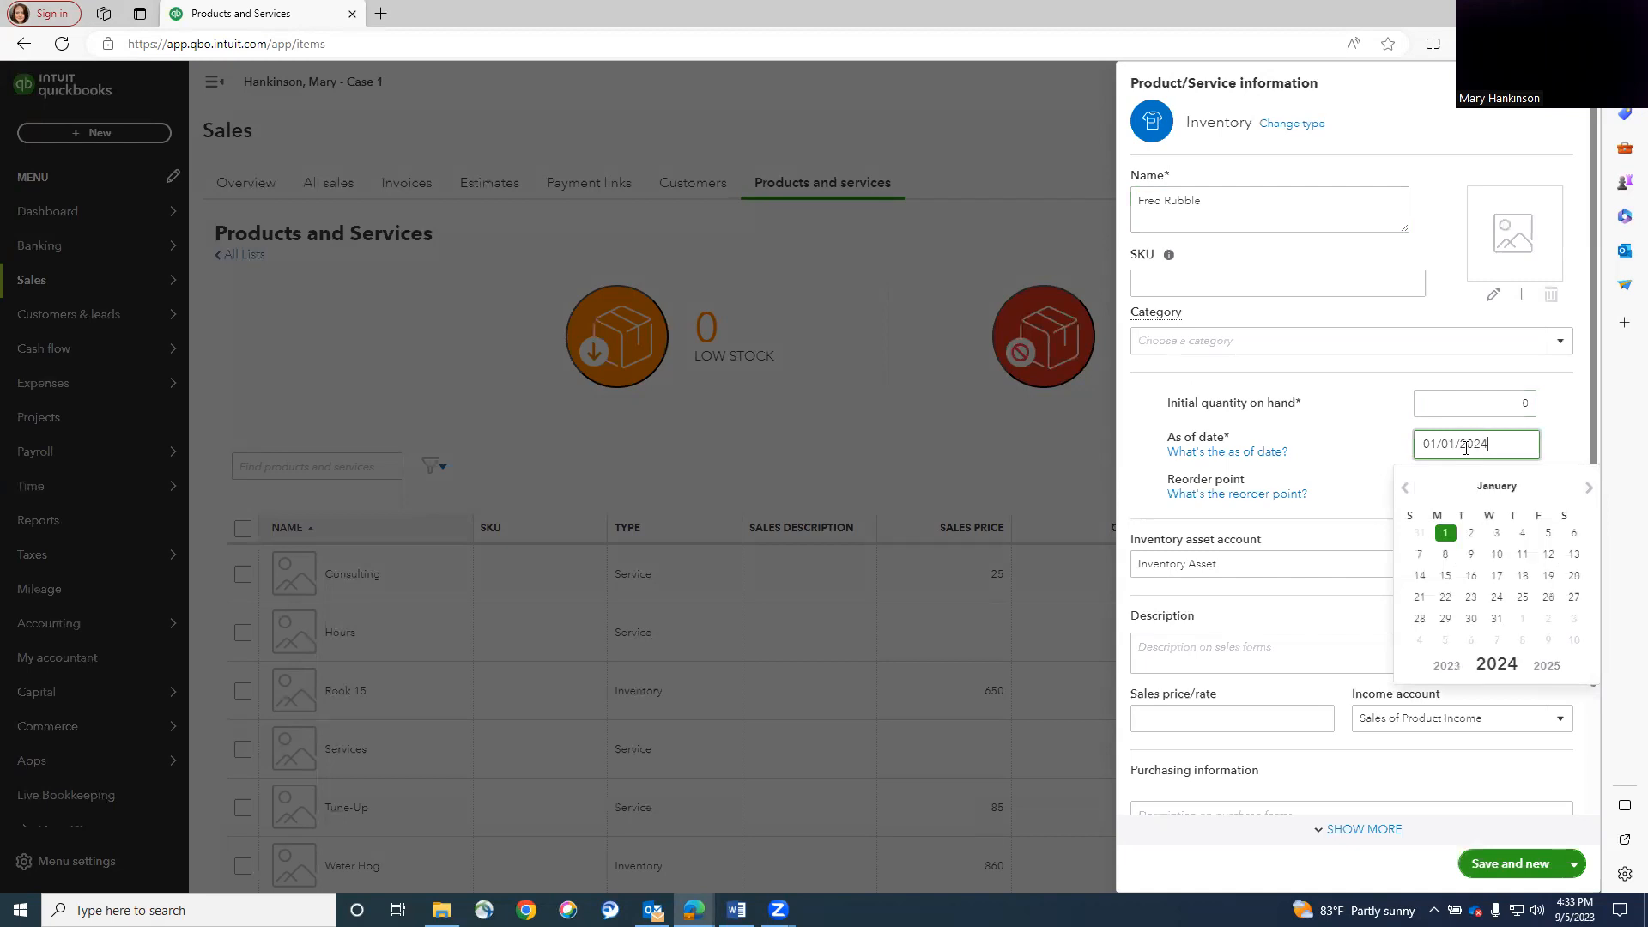
click(1444, 535)
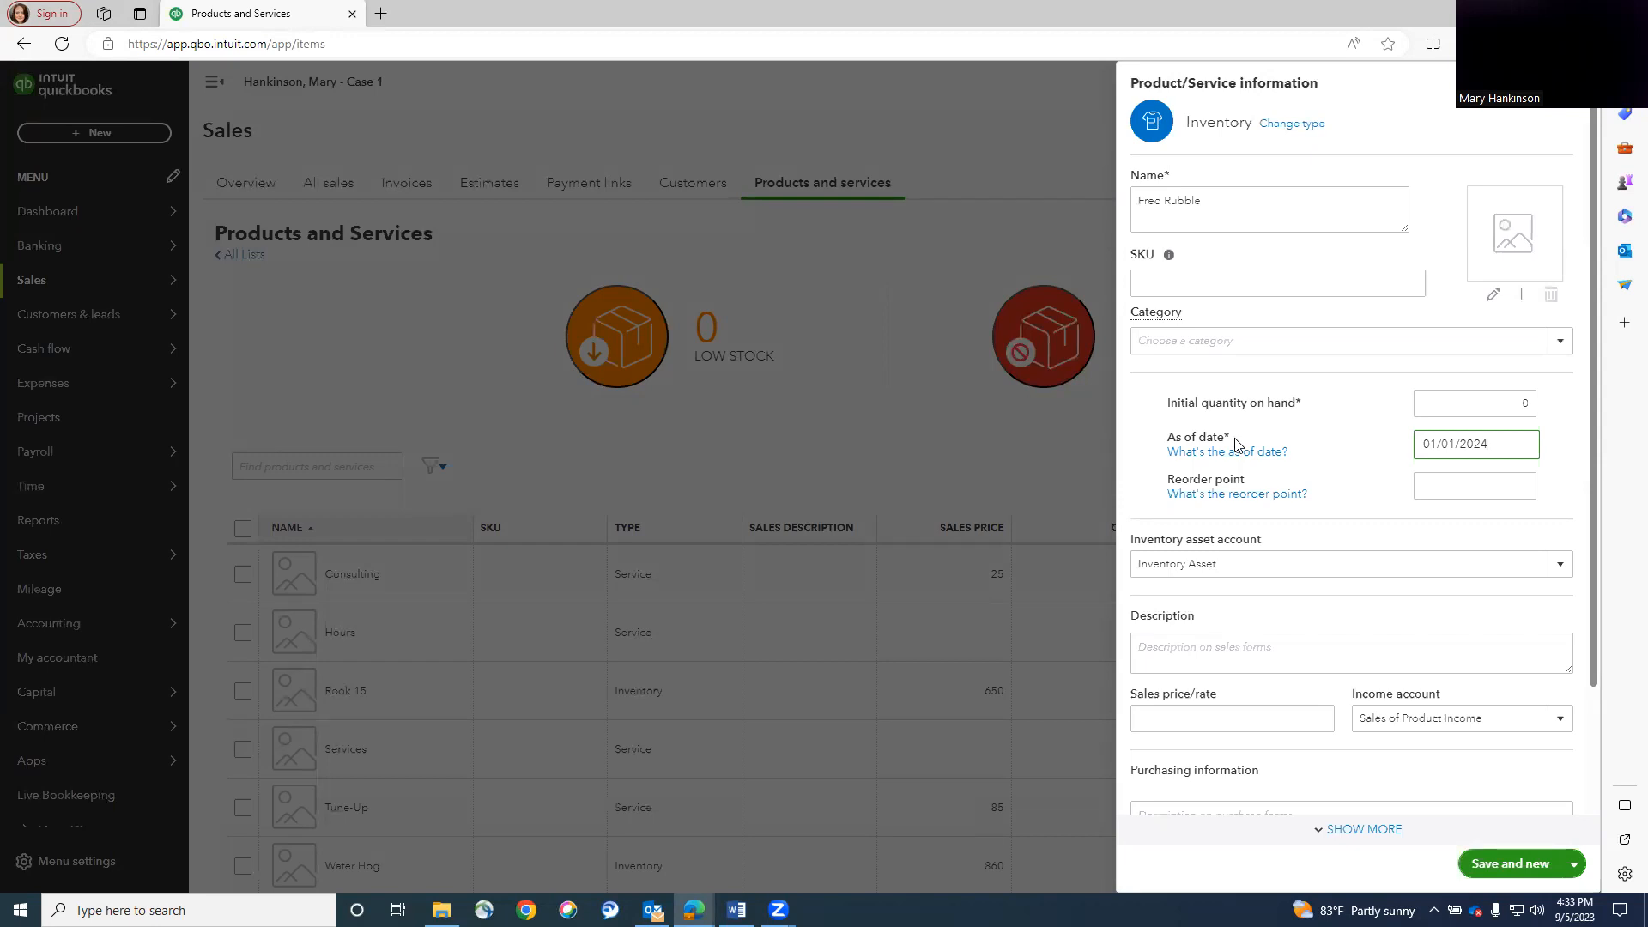
Set the inventory item's sales price to 950 and its income account to Sales.
scroll(1292, 442, down, 1)
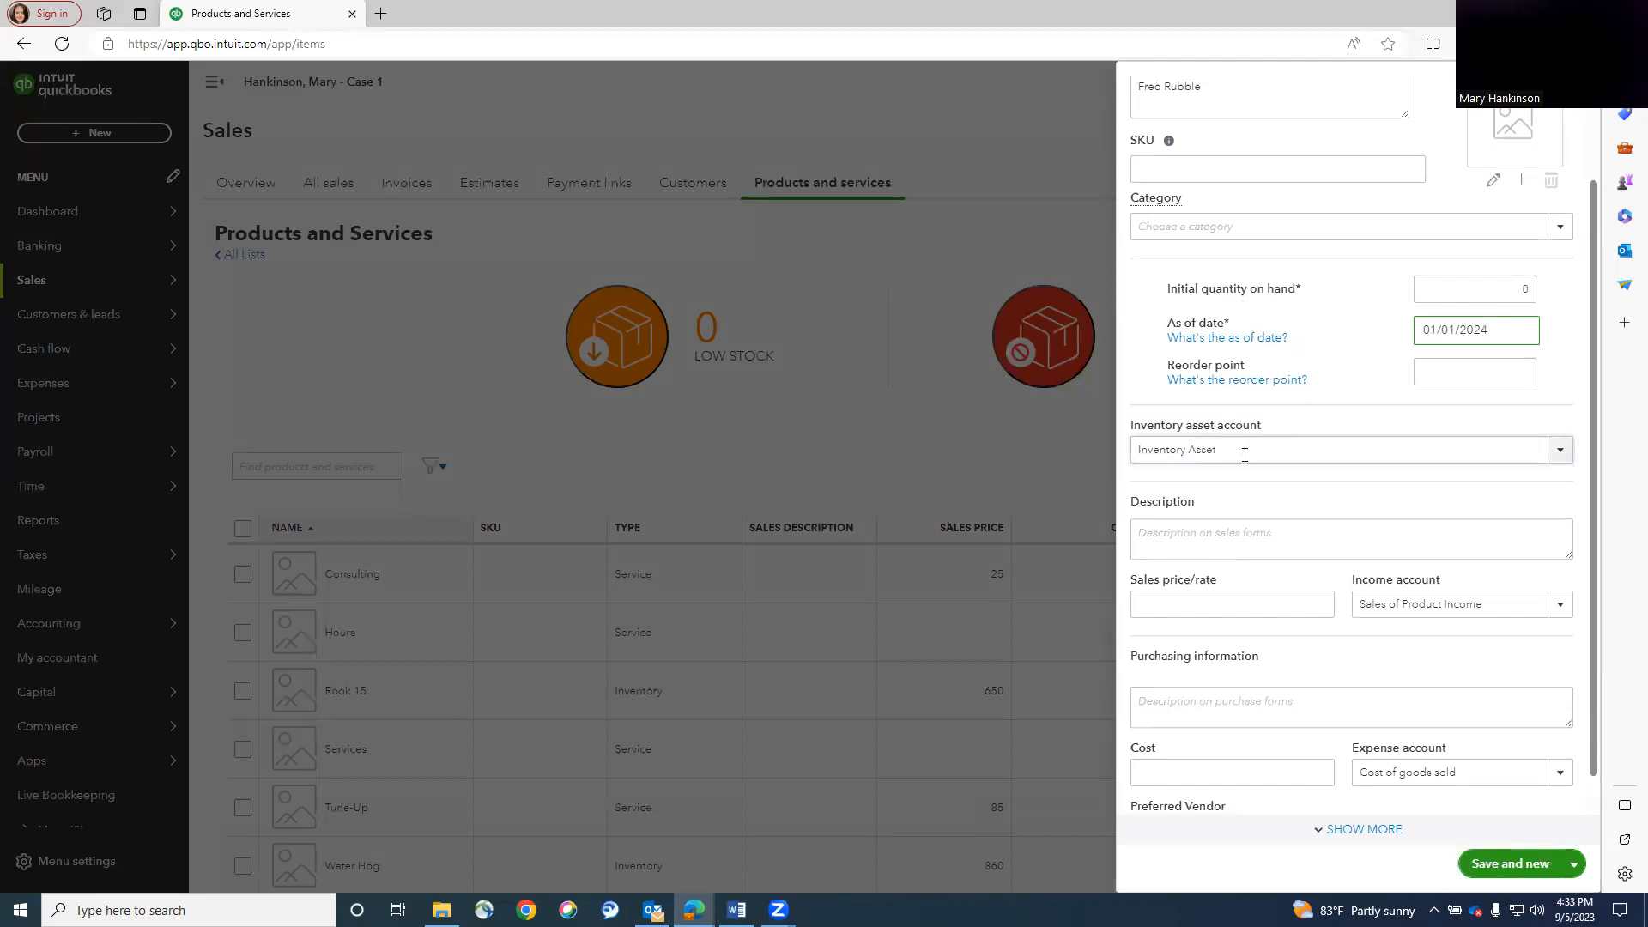
scroll(1245, 455, down, 1)
click(1145, 551)
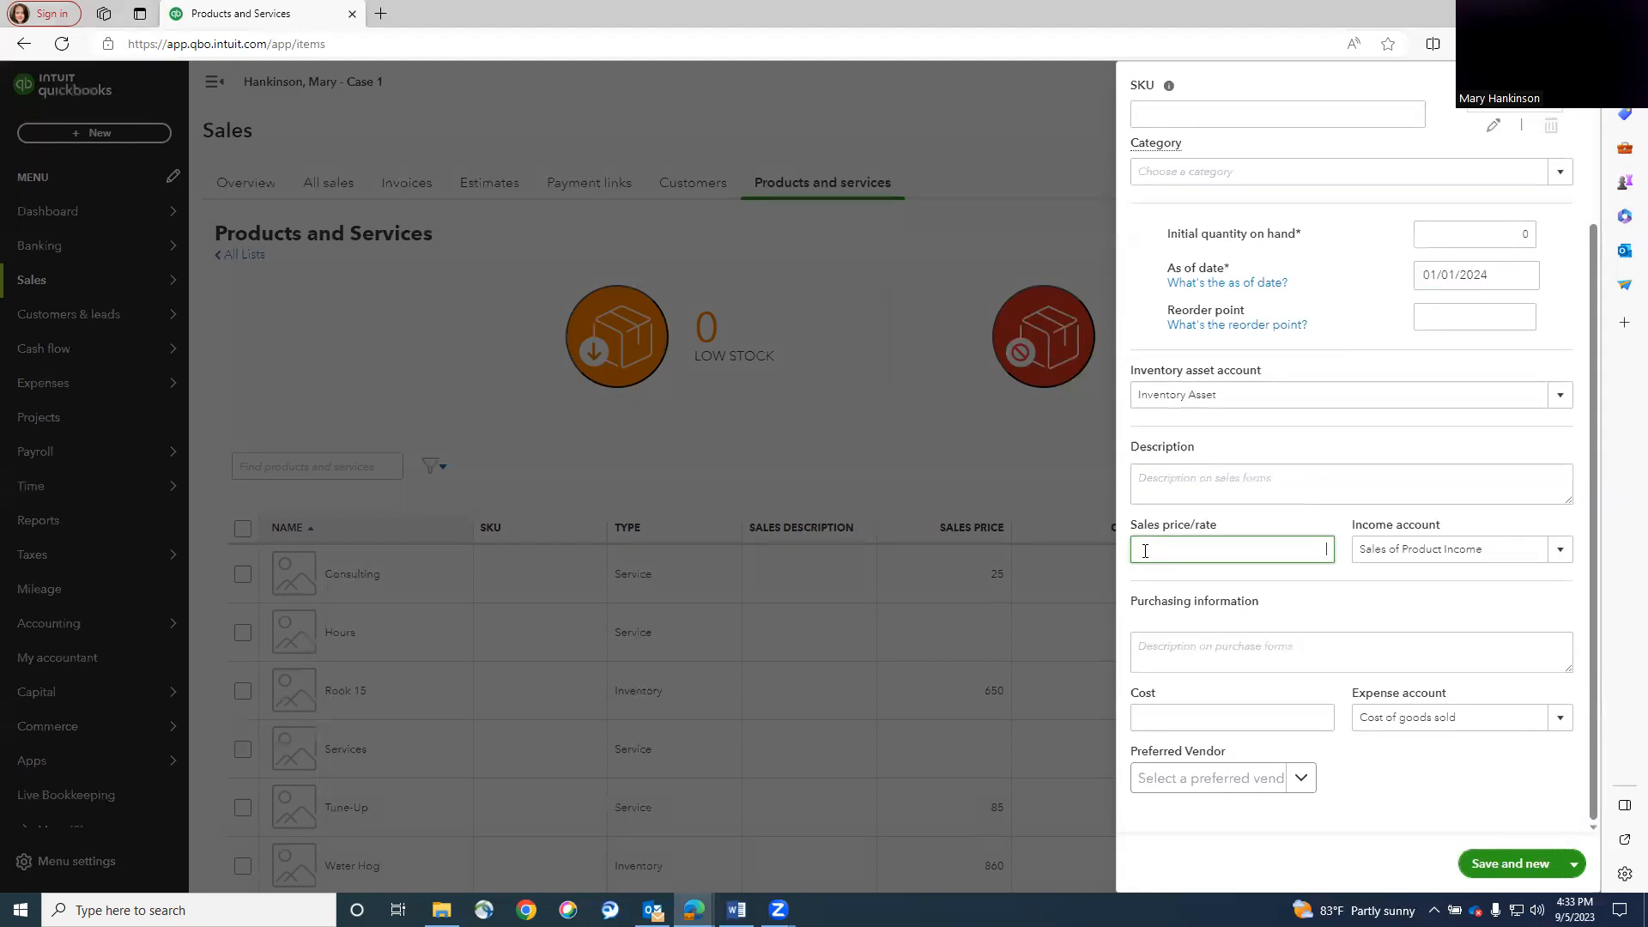
text(950)
click(1549, 547)
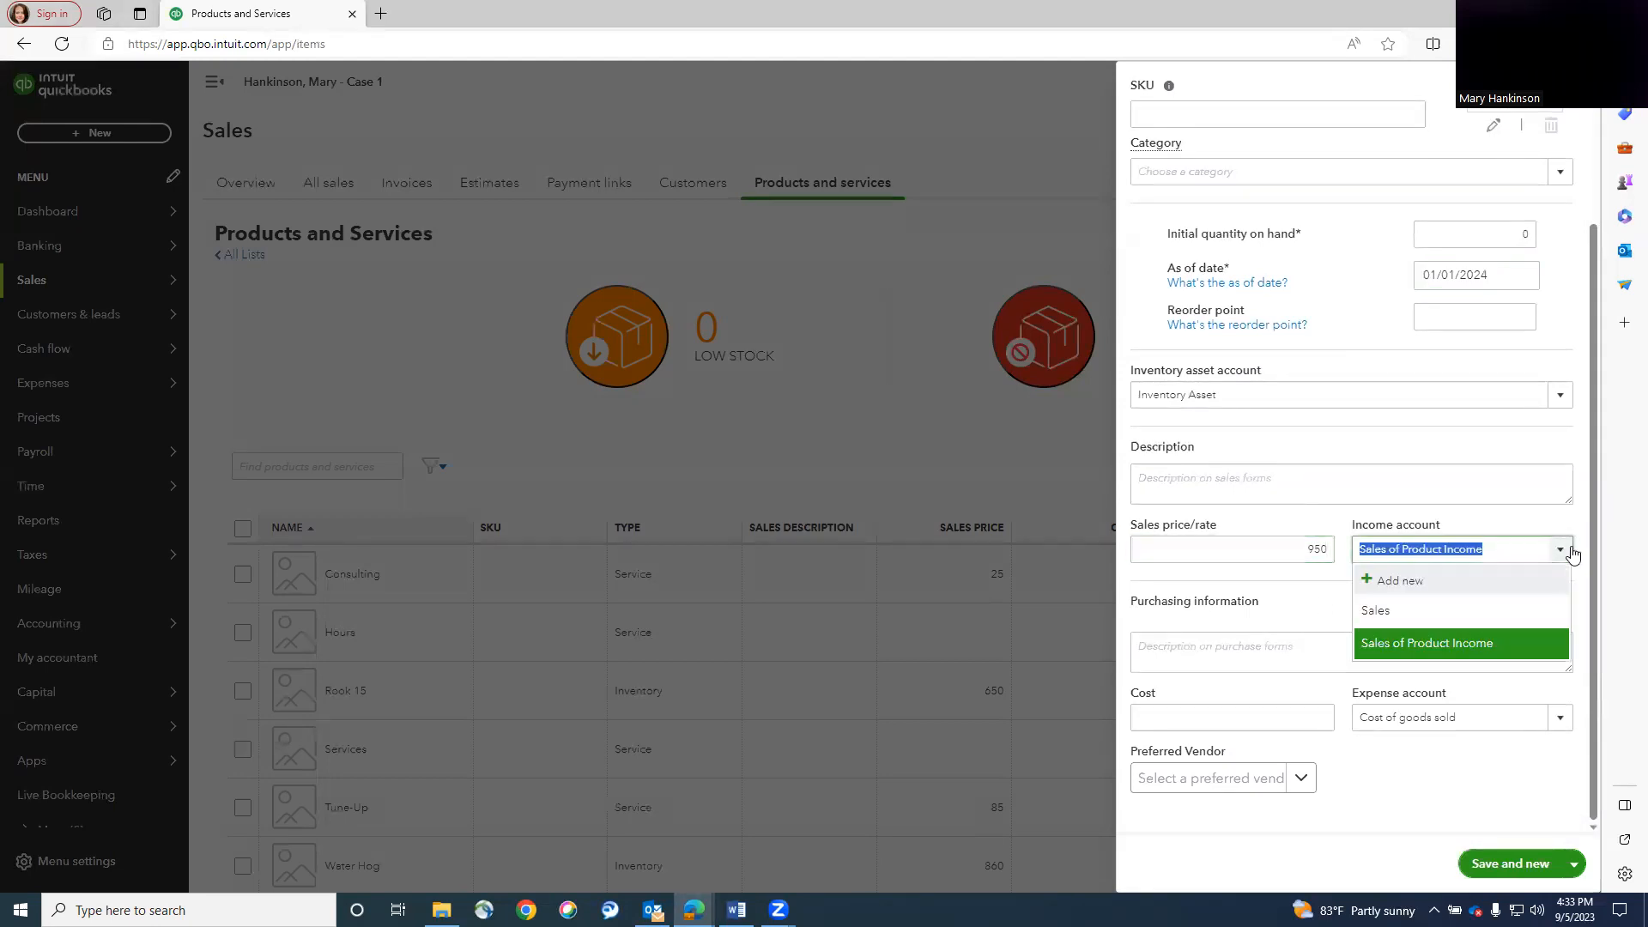
click(1440, 612)
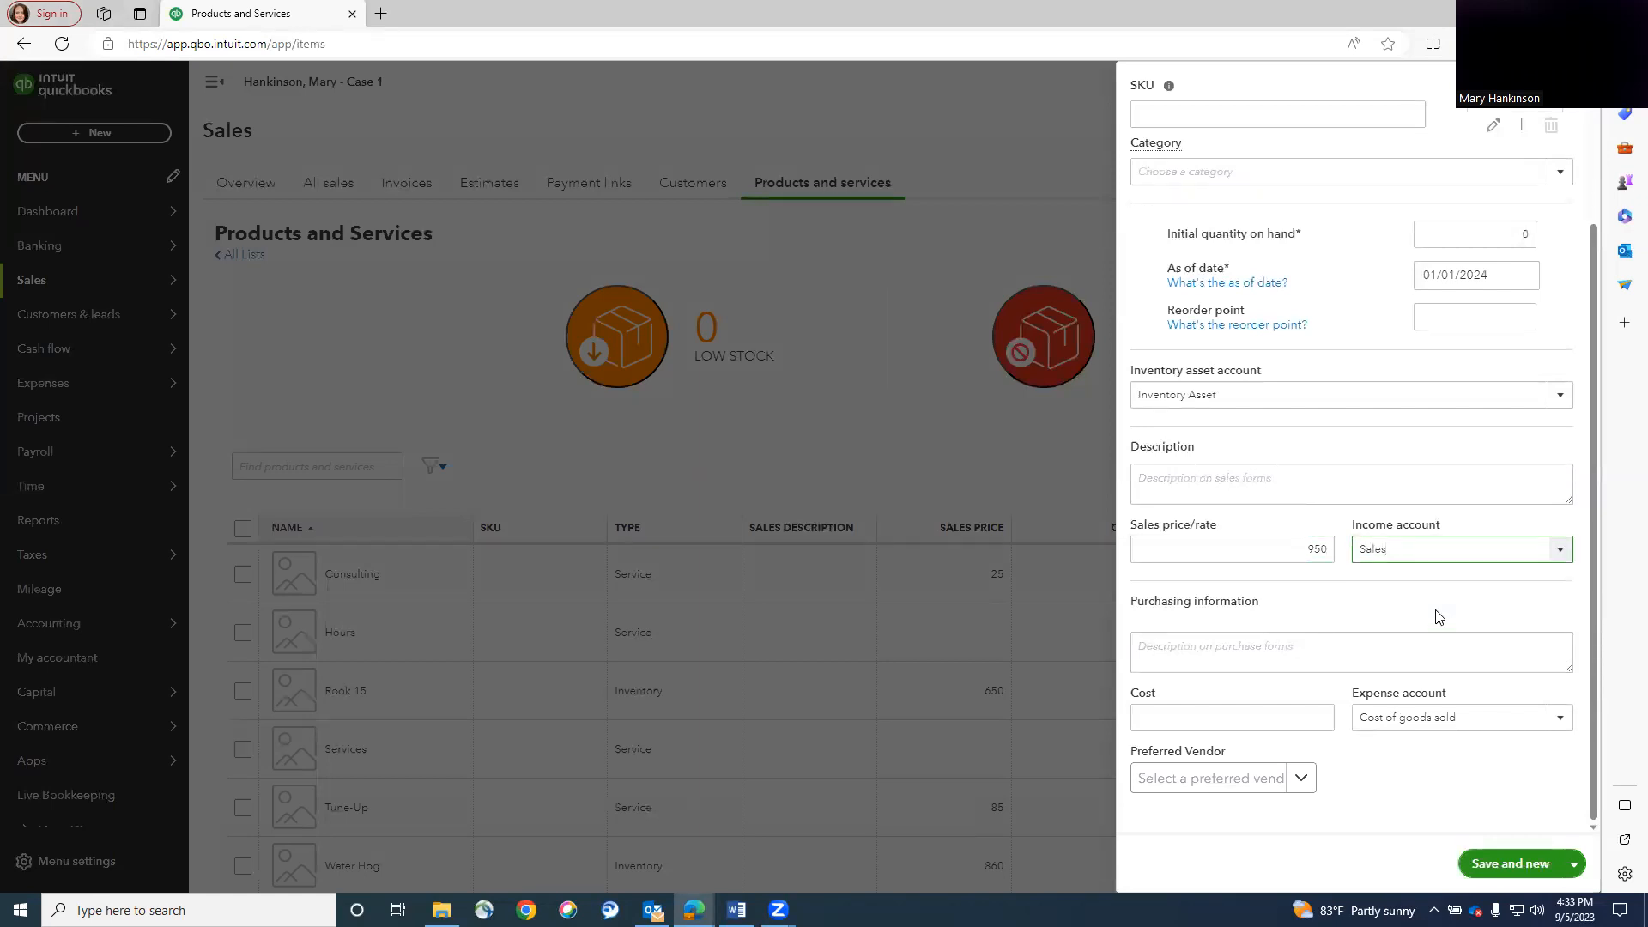
Set the inventory item's cost to 600, save and close it, and review the products and services list.
click(1231, 719)
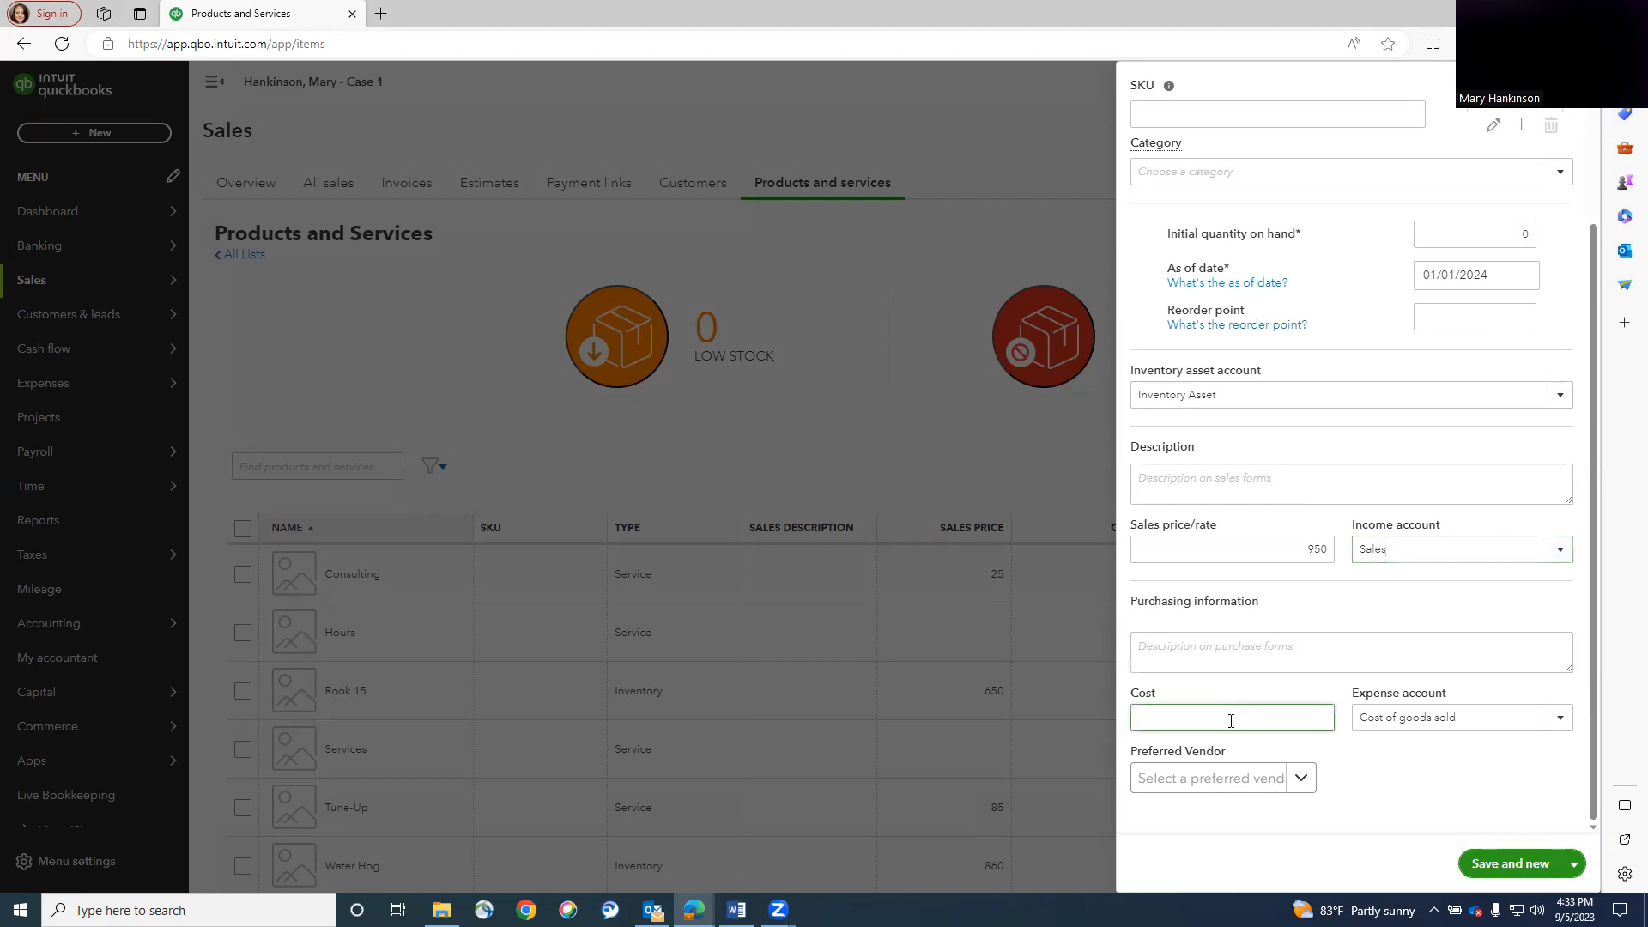
text(600)
click(1306, 745)
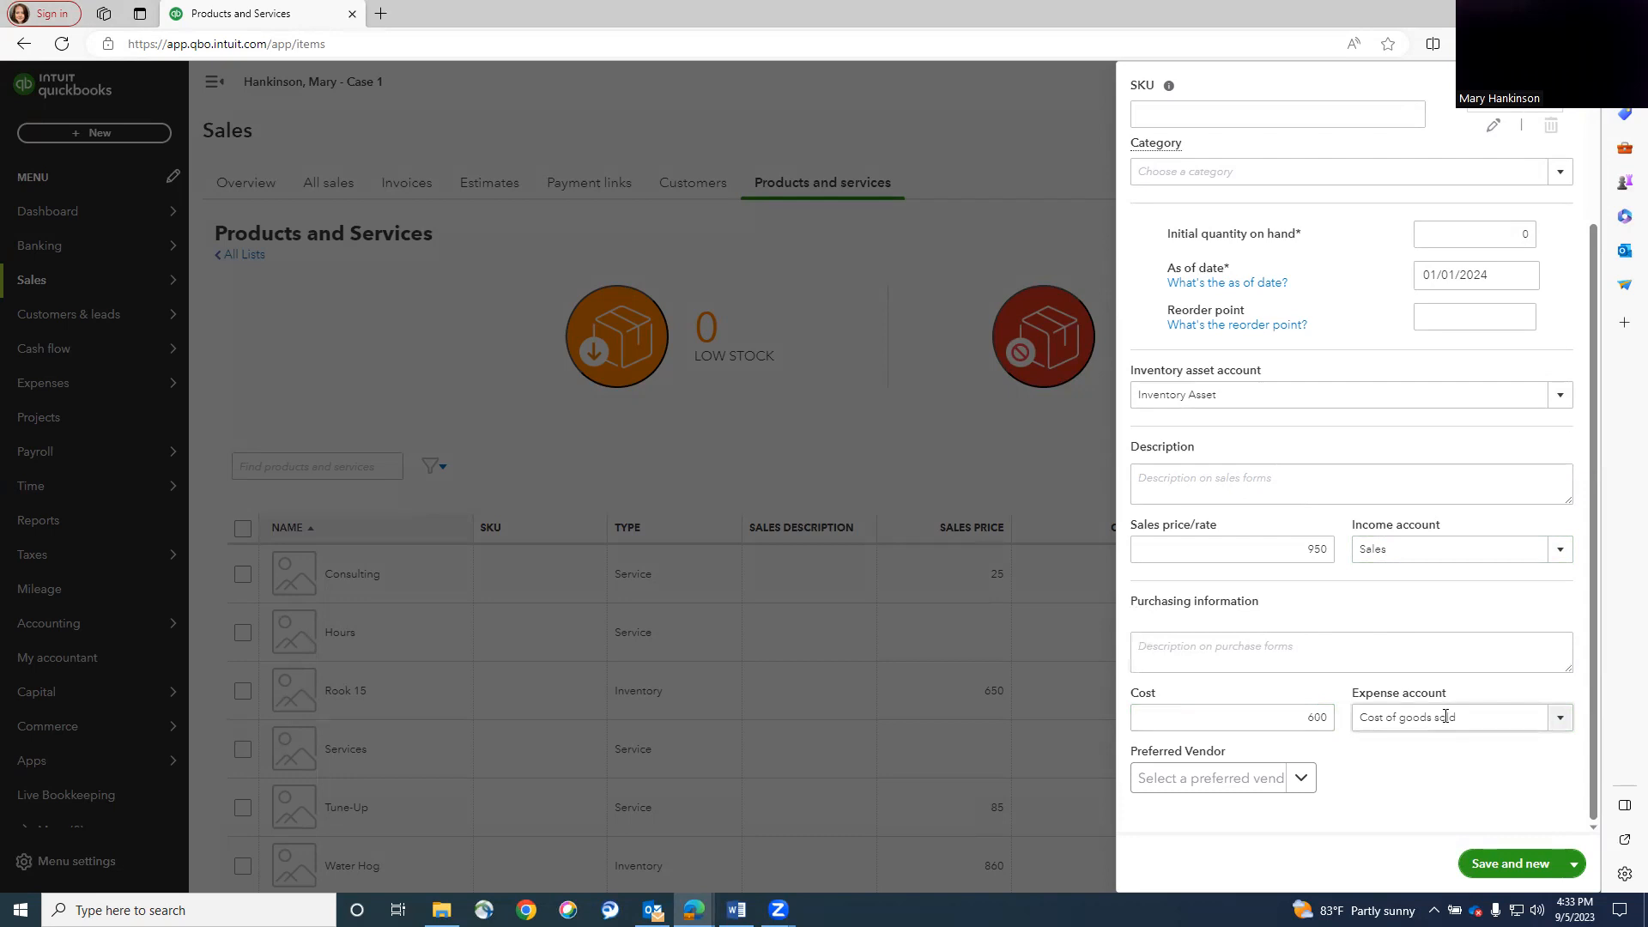
click(1574, 864)
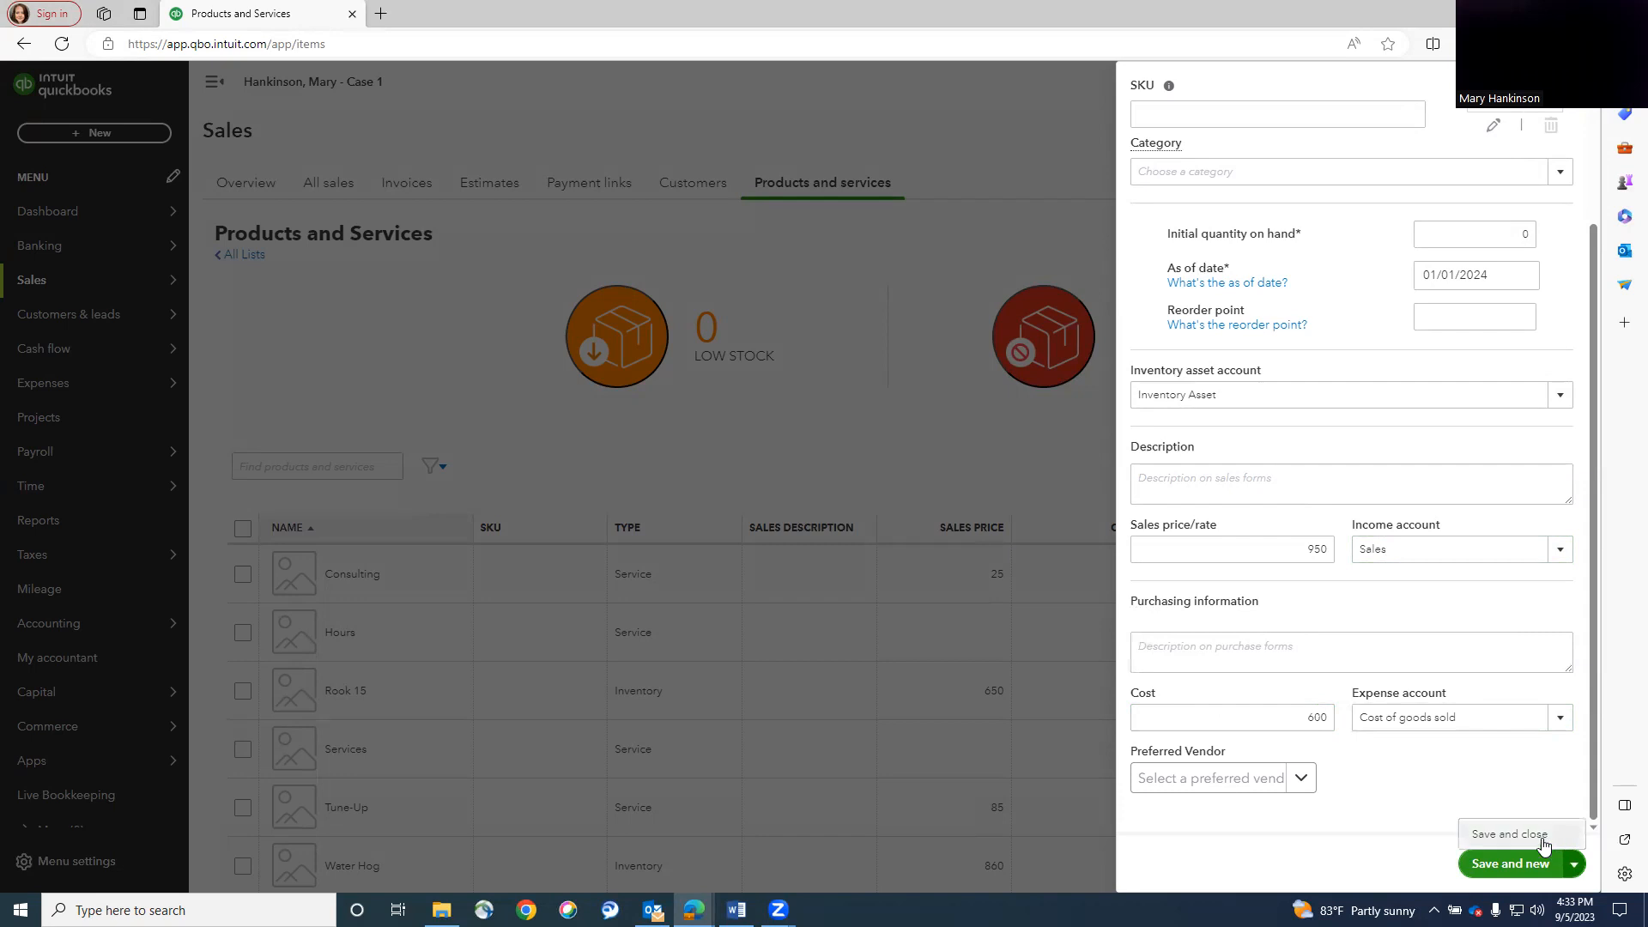
click(1541, 837)
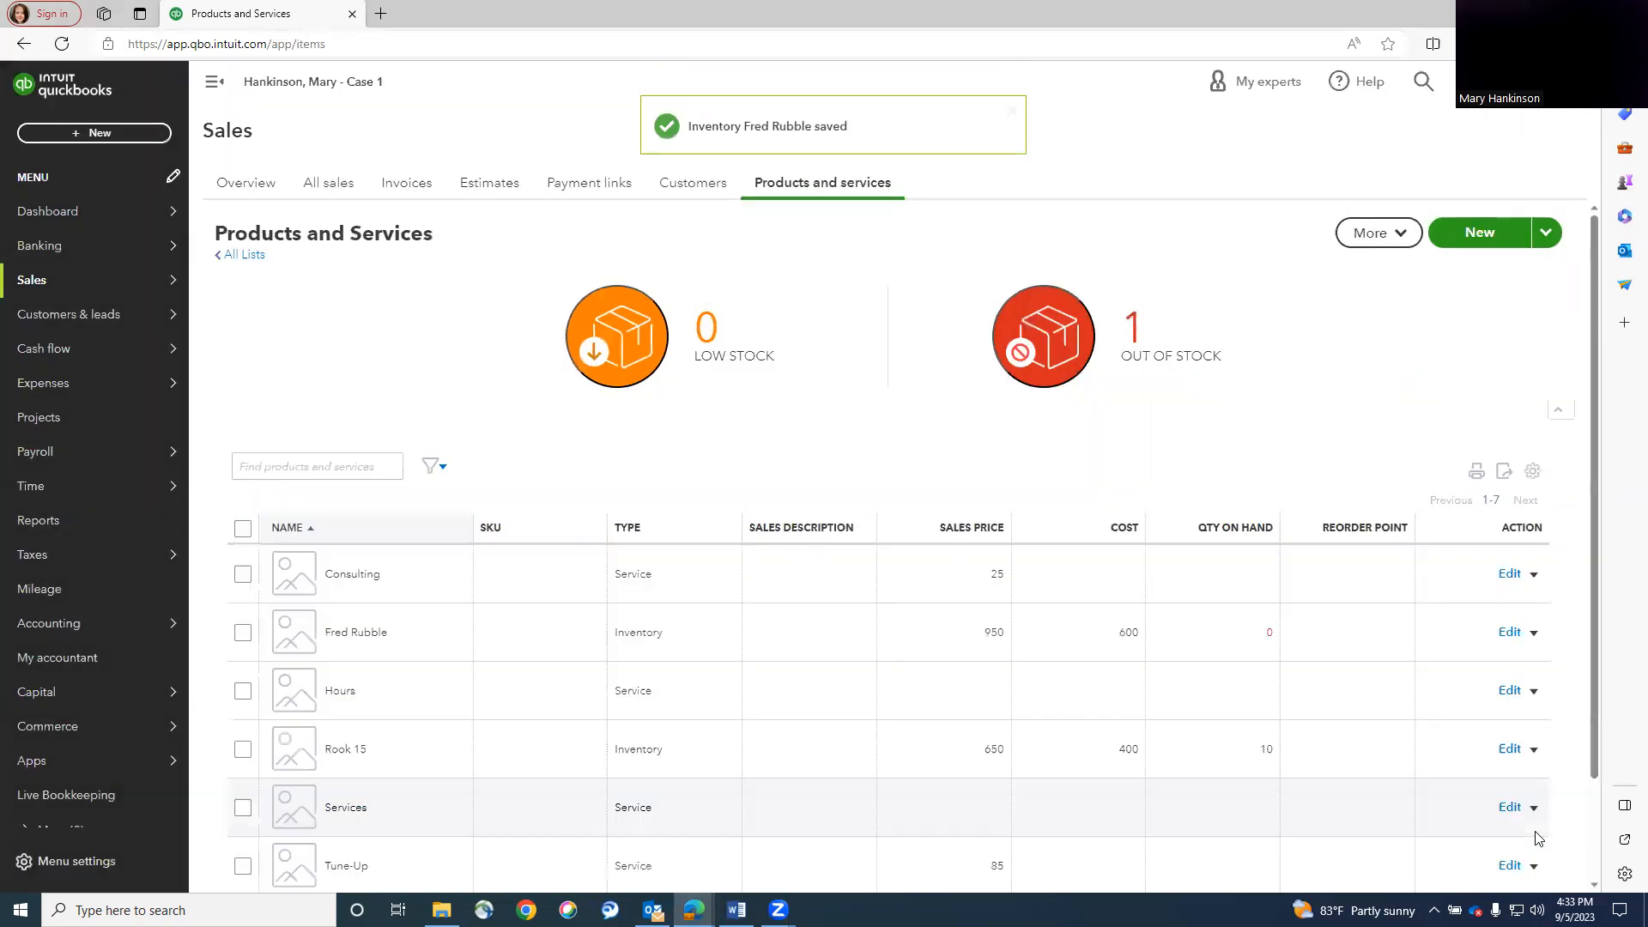
scroll(1374, 780, down, 2)
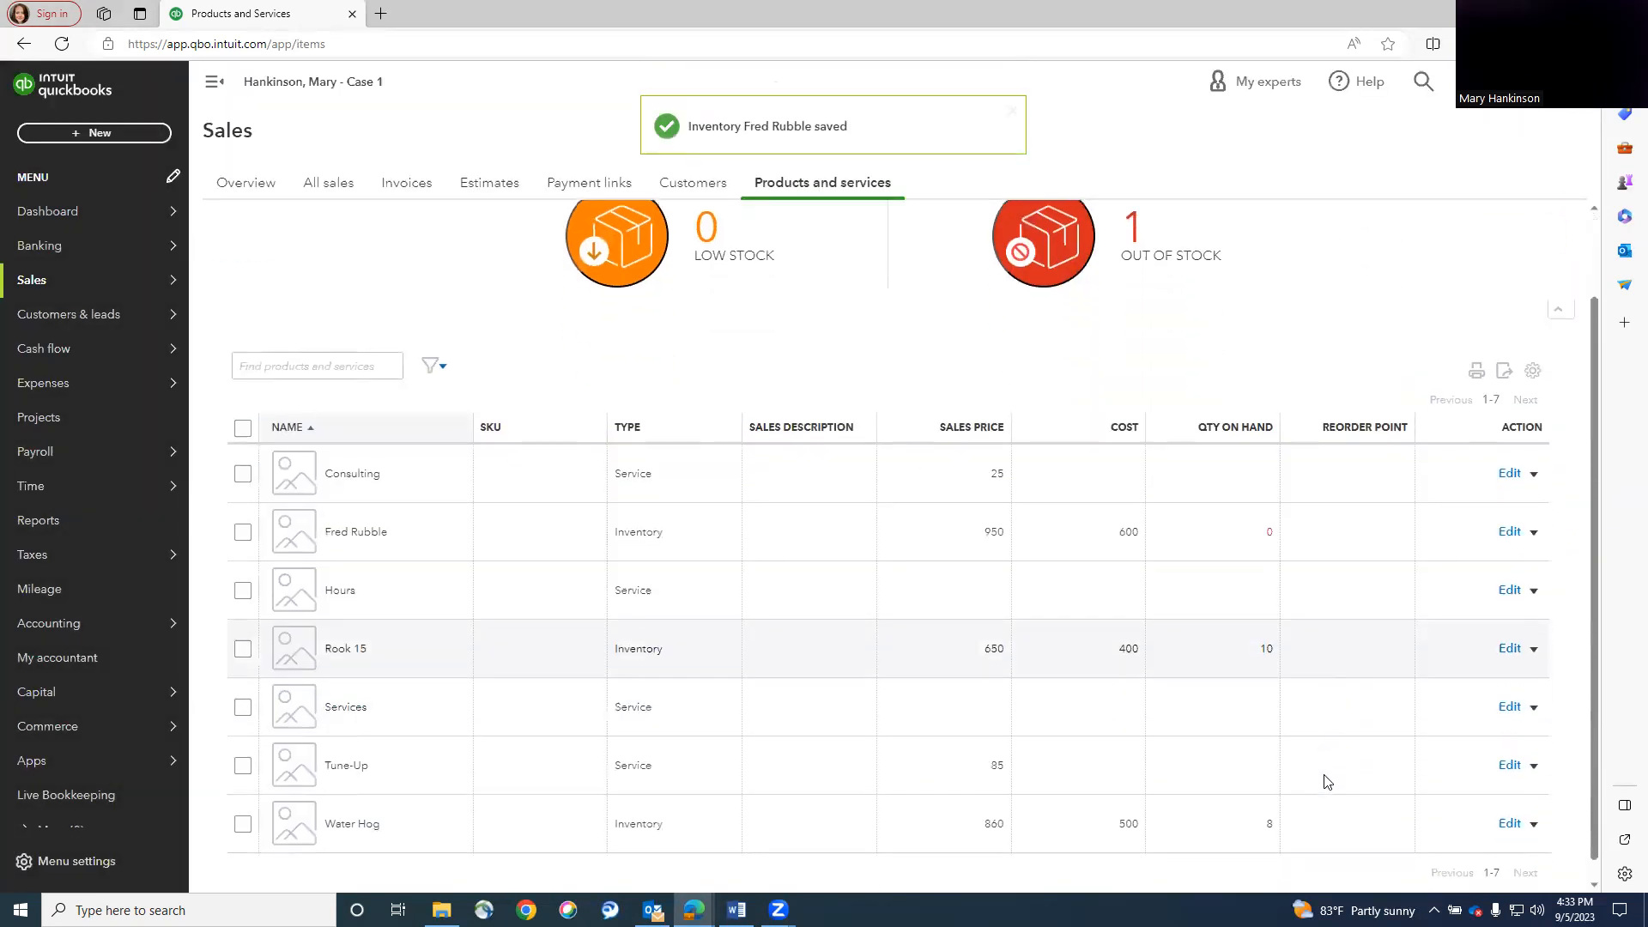
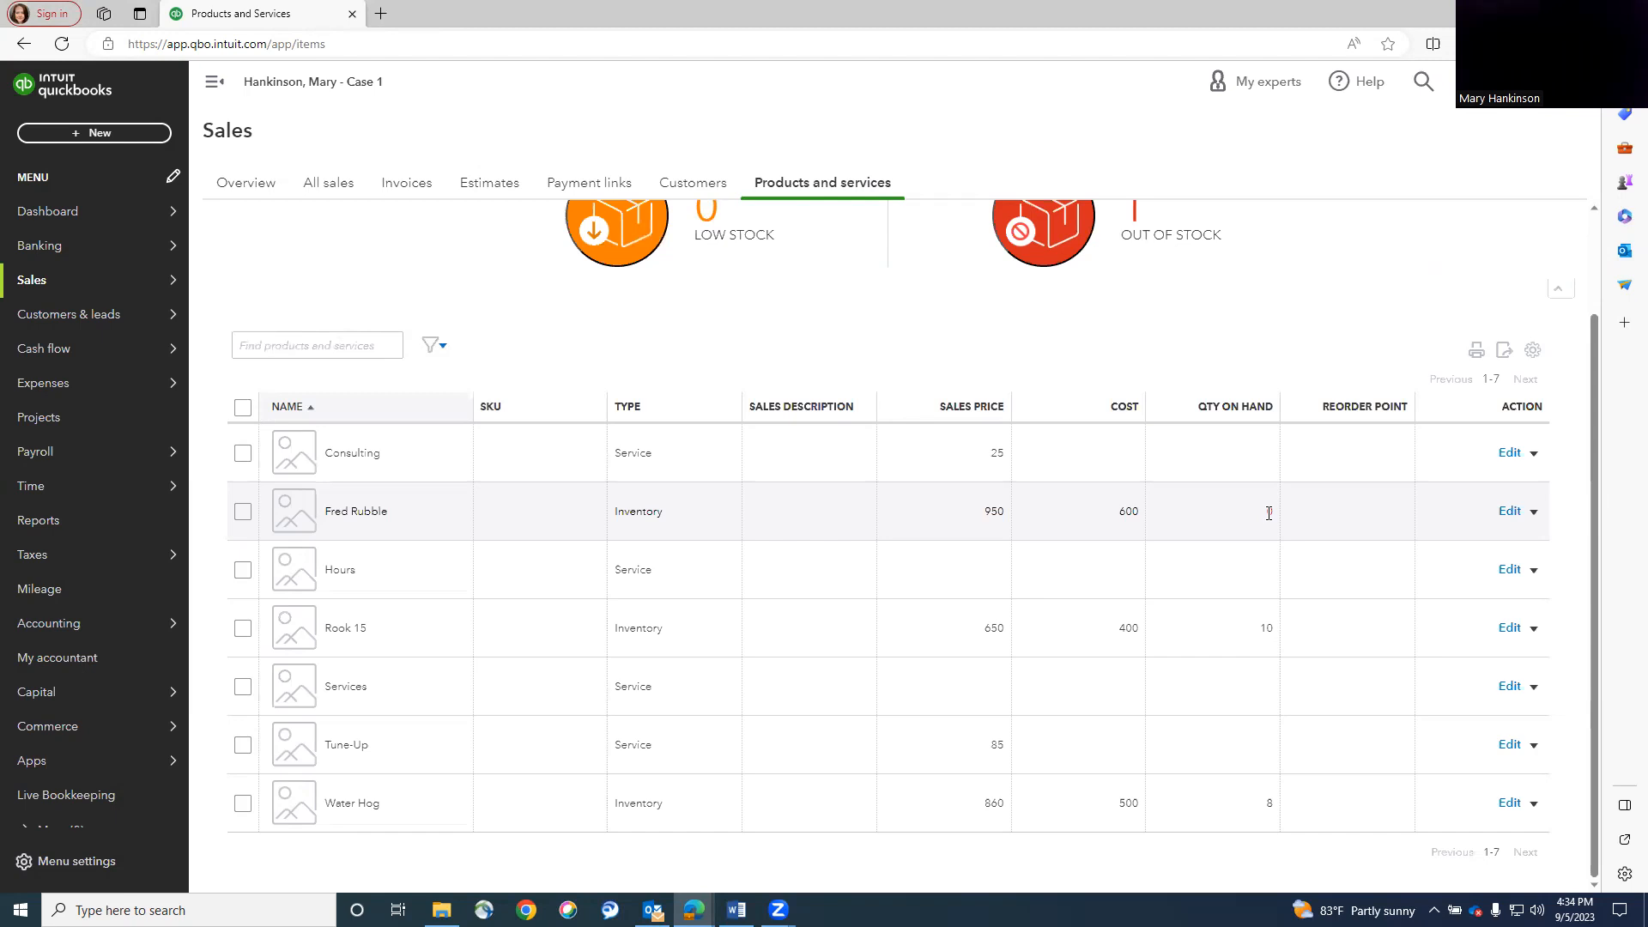
Create a new sales receipt dated 01/03/2024 for the customer Blondie's Boards.
click(98, 133)
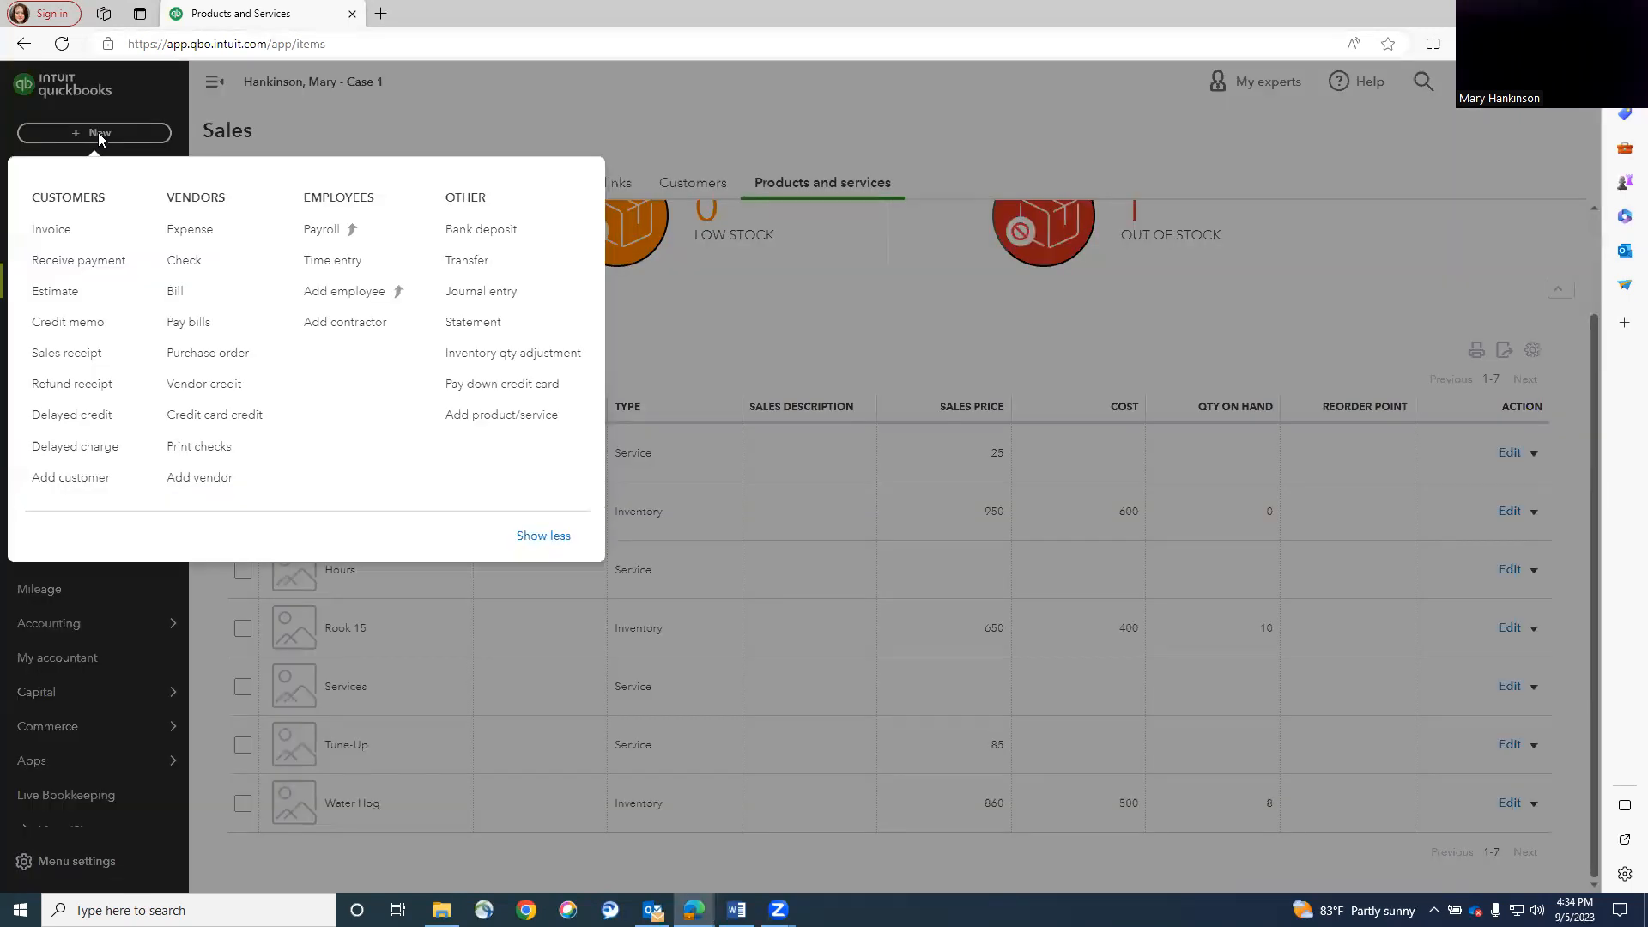
click(67, 357)
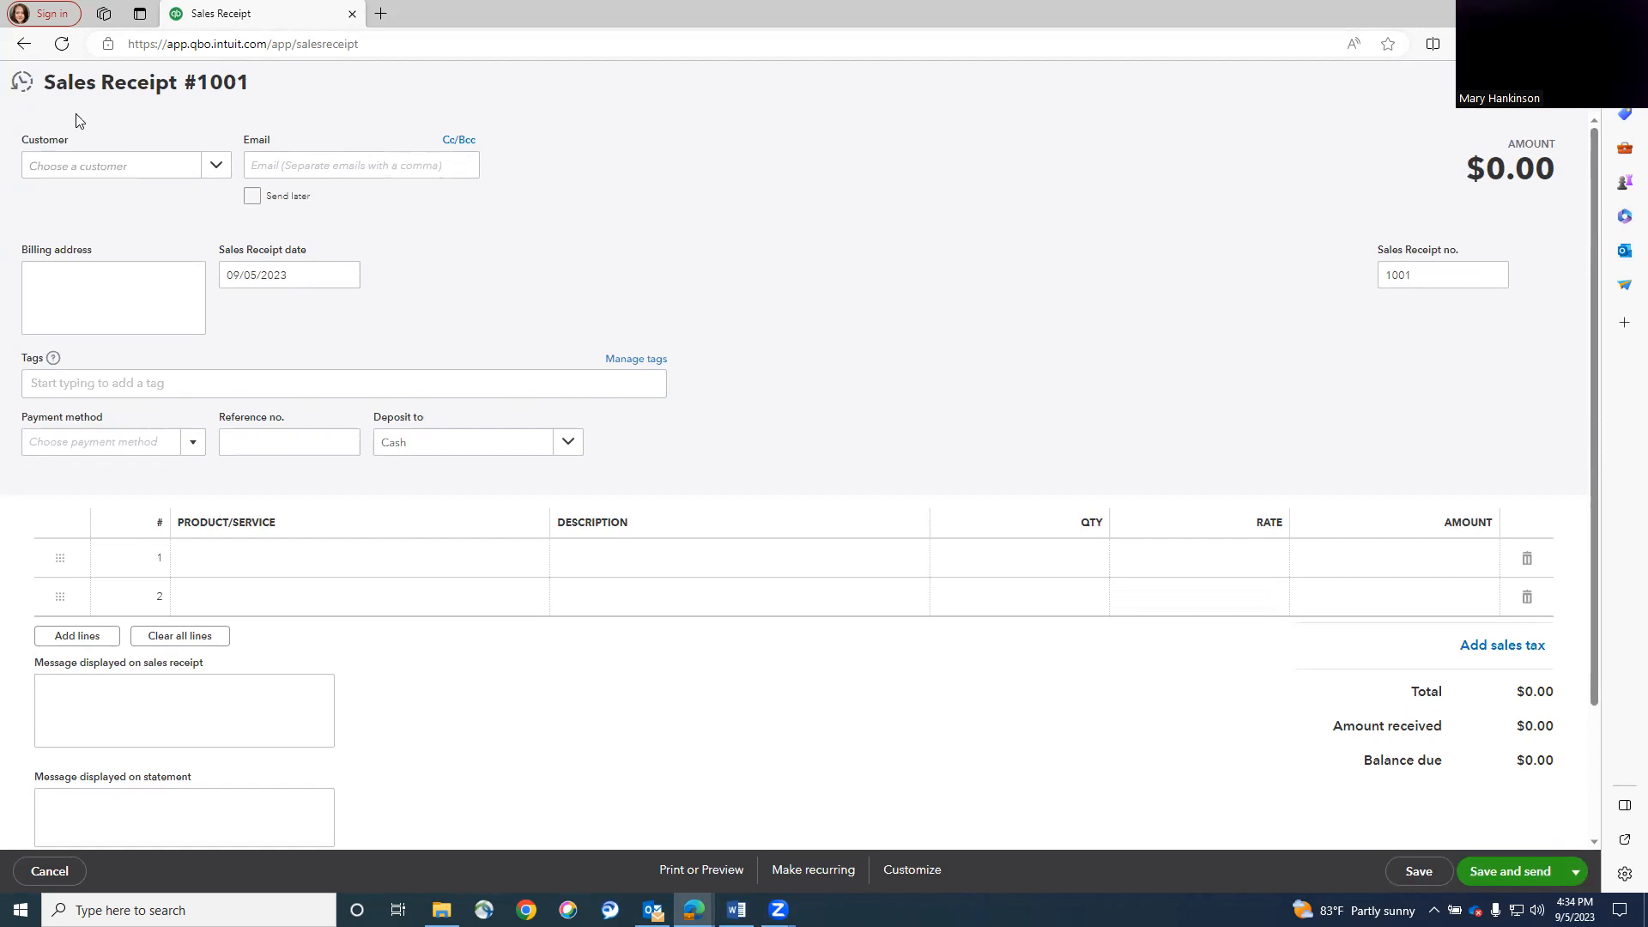
click(319, 275)
text(01/03/2024)
click(345, 274)
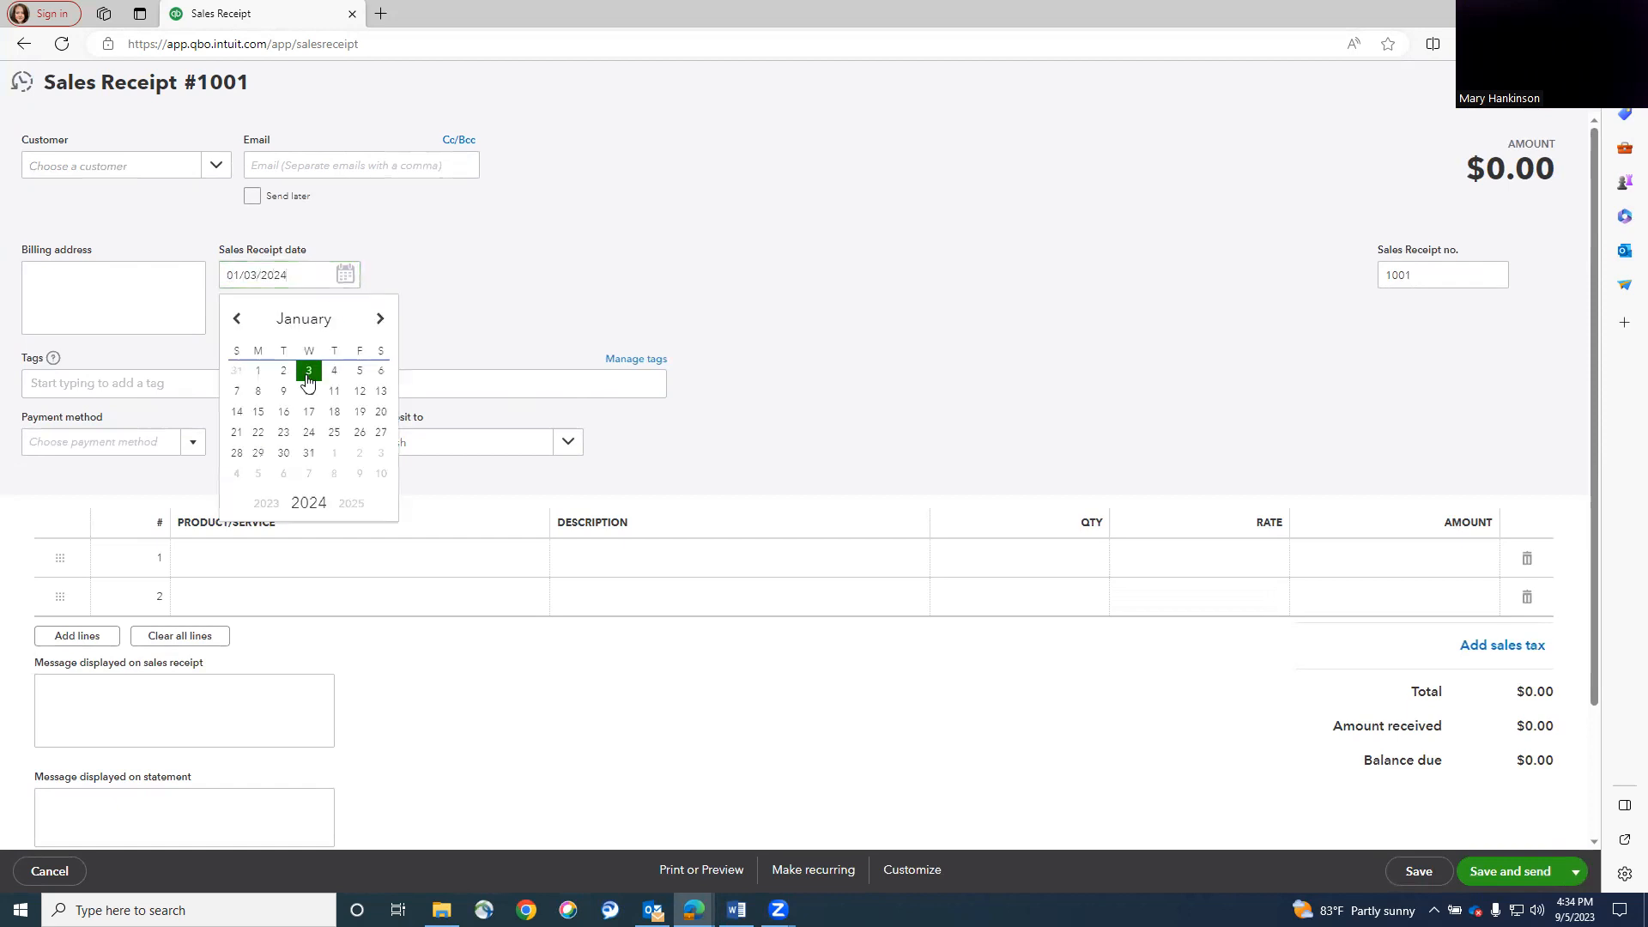
click(308, 376)
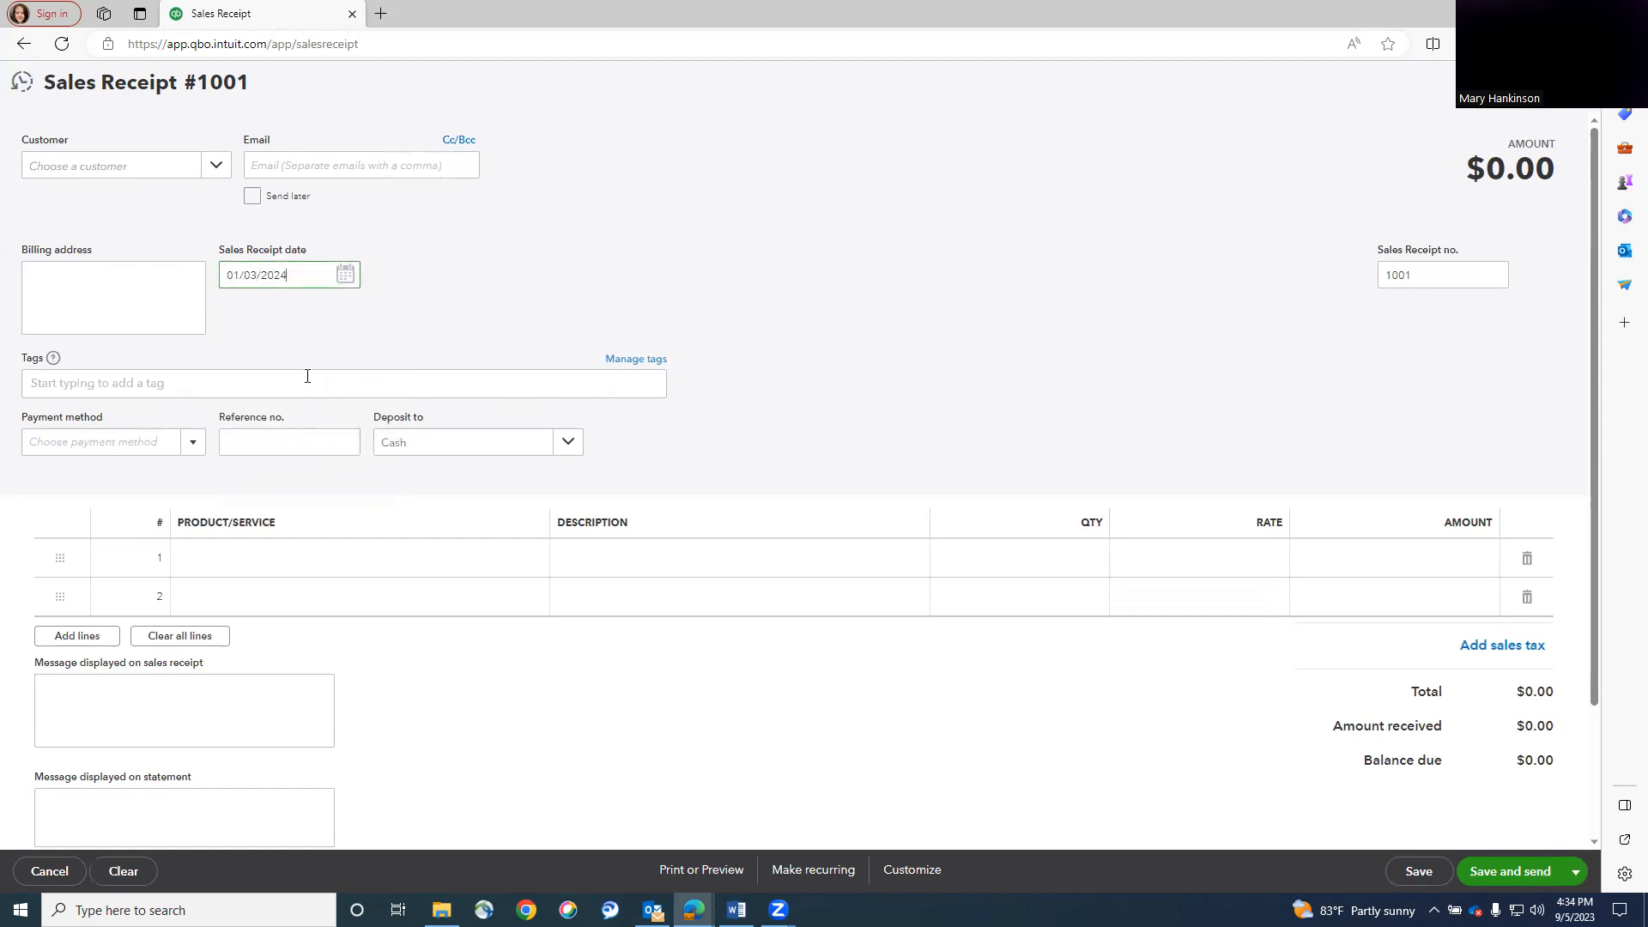
click(213, 165)
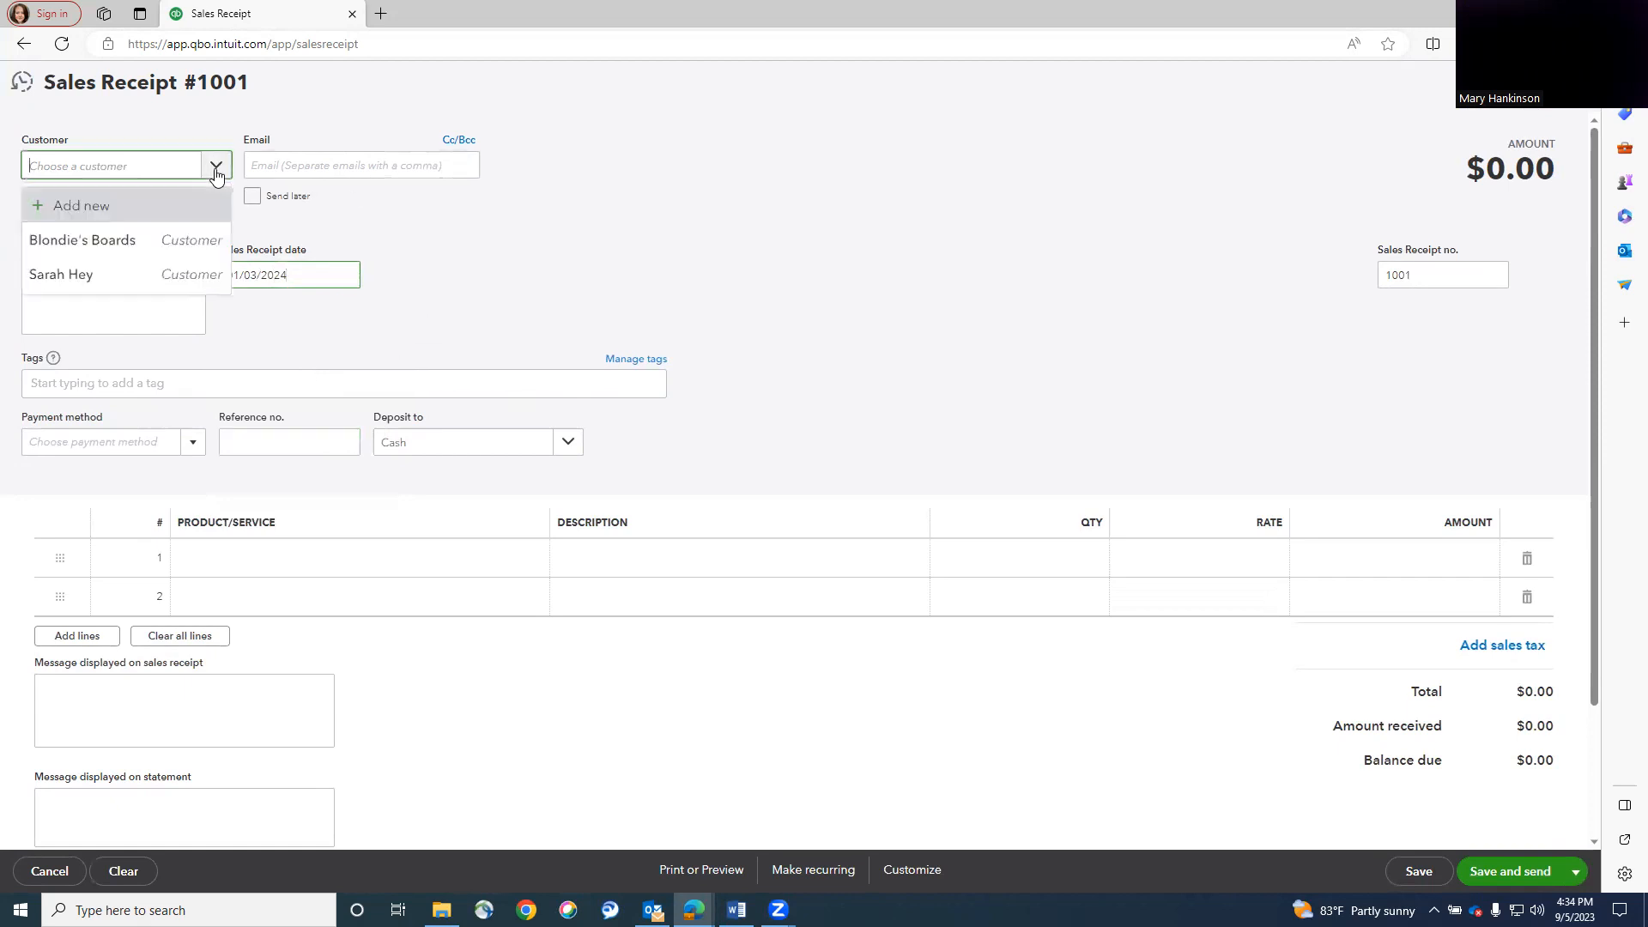
click(129, 237)
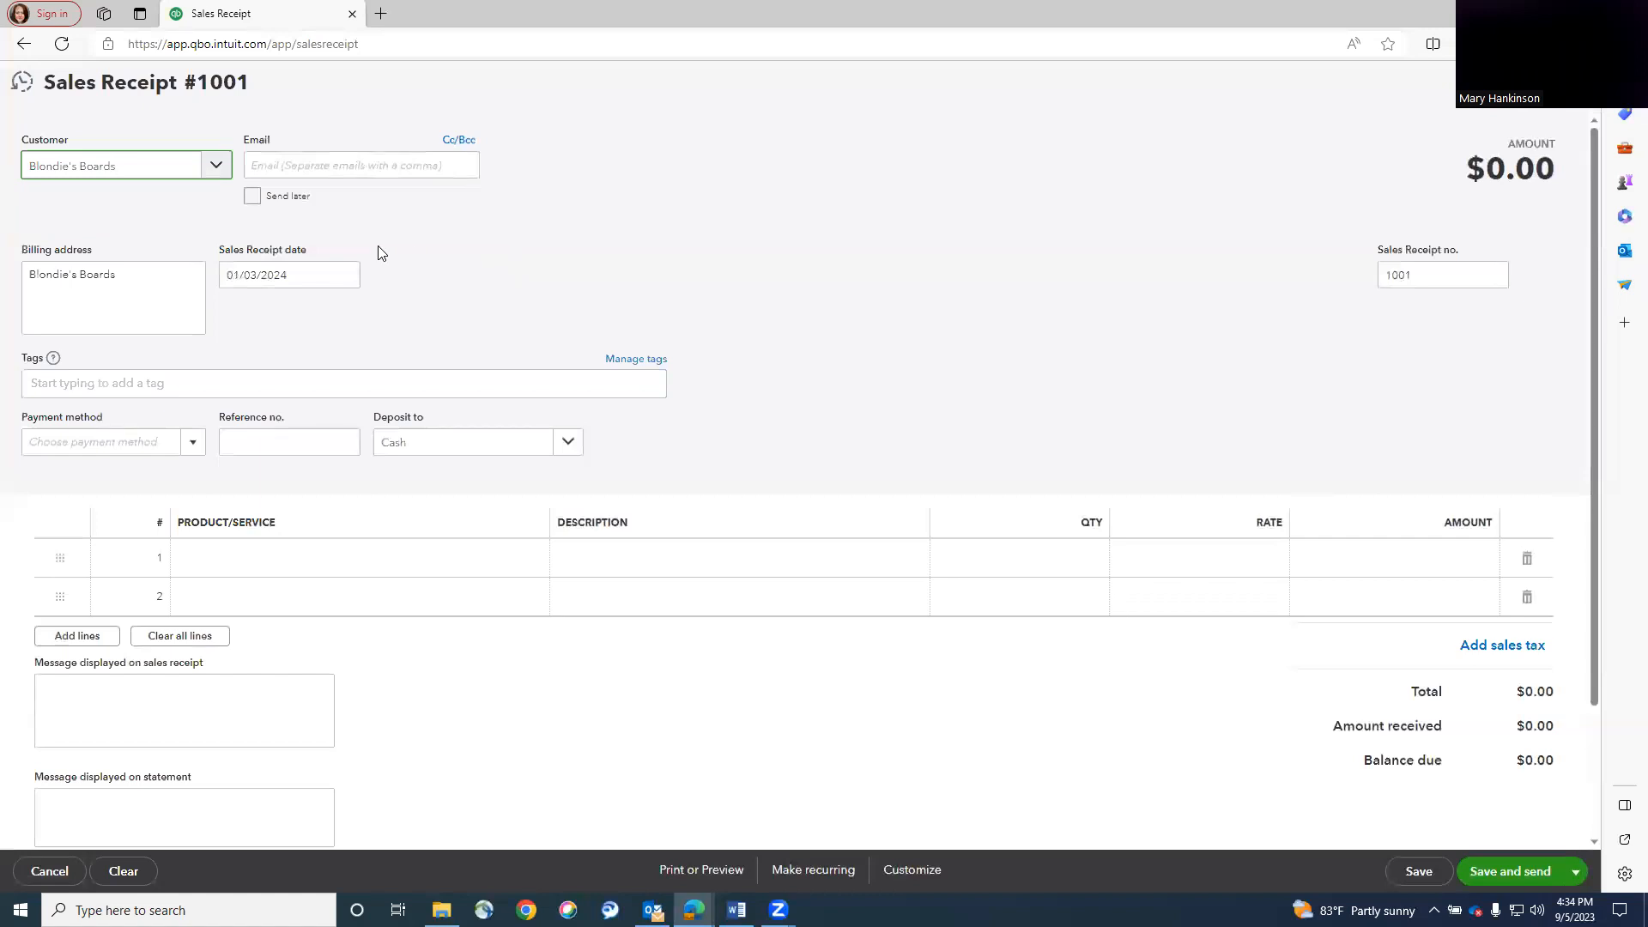
Set the sales receipt's payment method to Check with reference number 893.
click(192, 444)
click(48, 532)
click(278, 441)
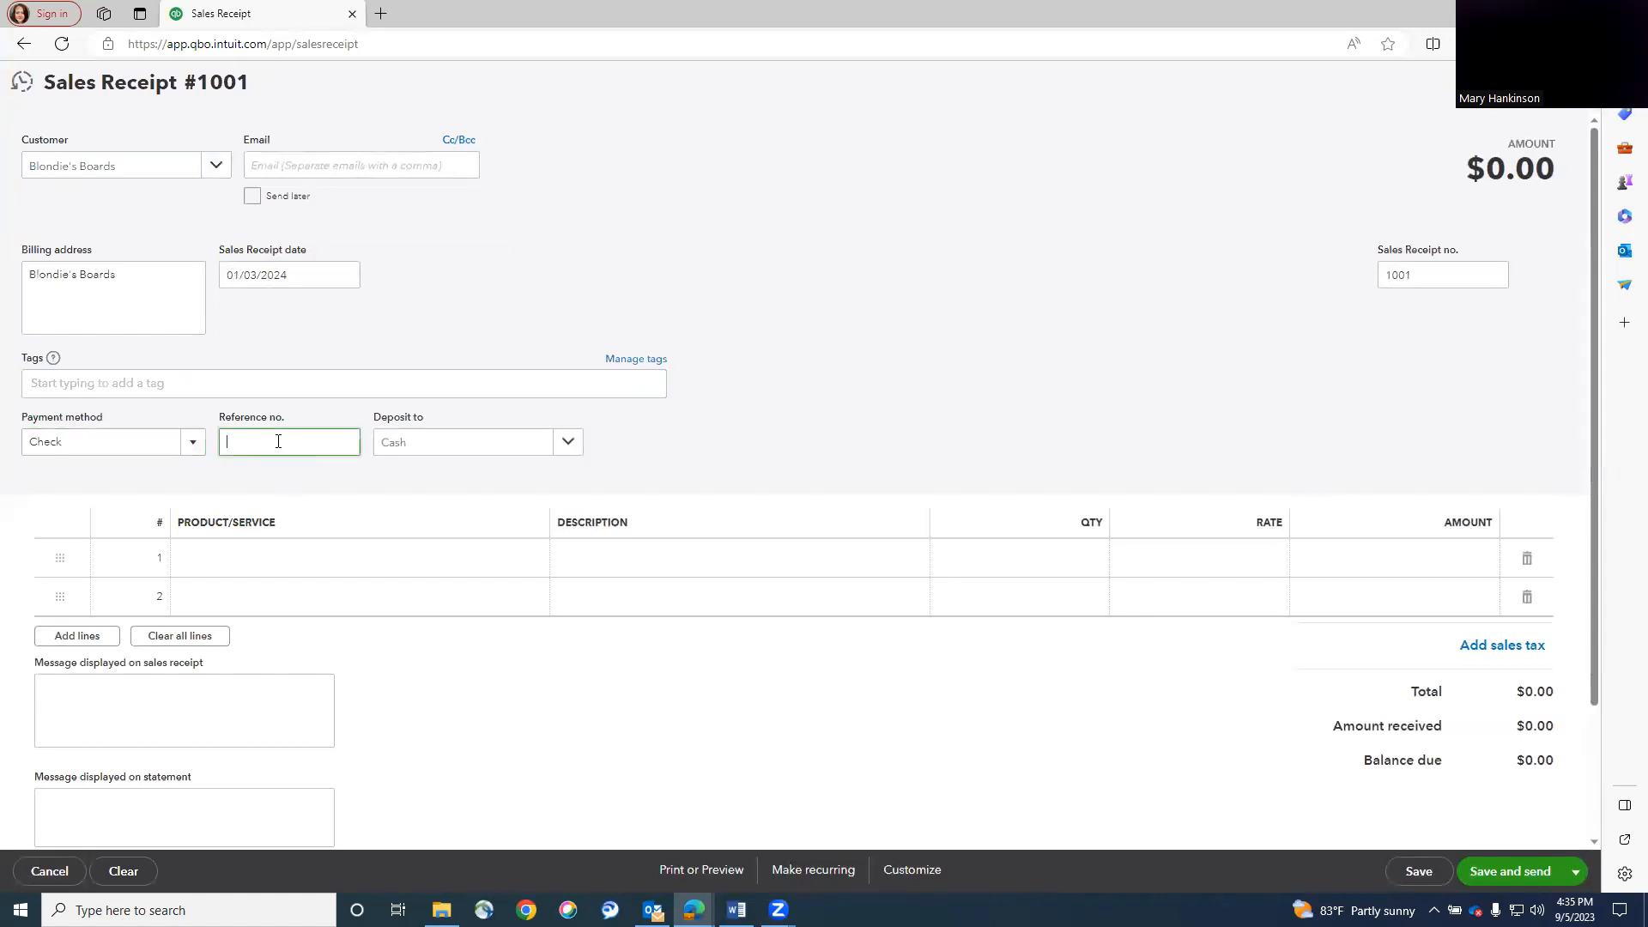
text(893)
Look through the accounts offered under Deposit to on the sales receipt for an undeposited funds account.
click(570, 444)
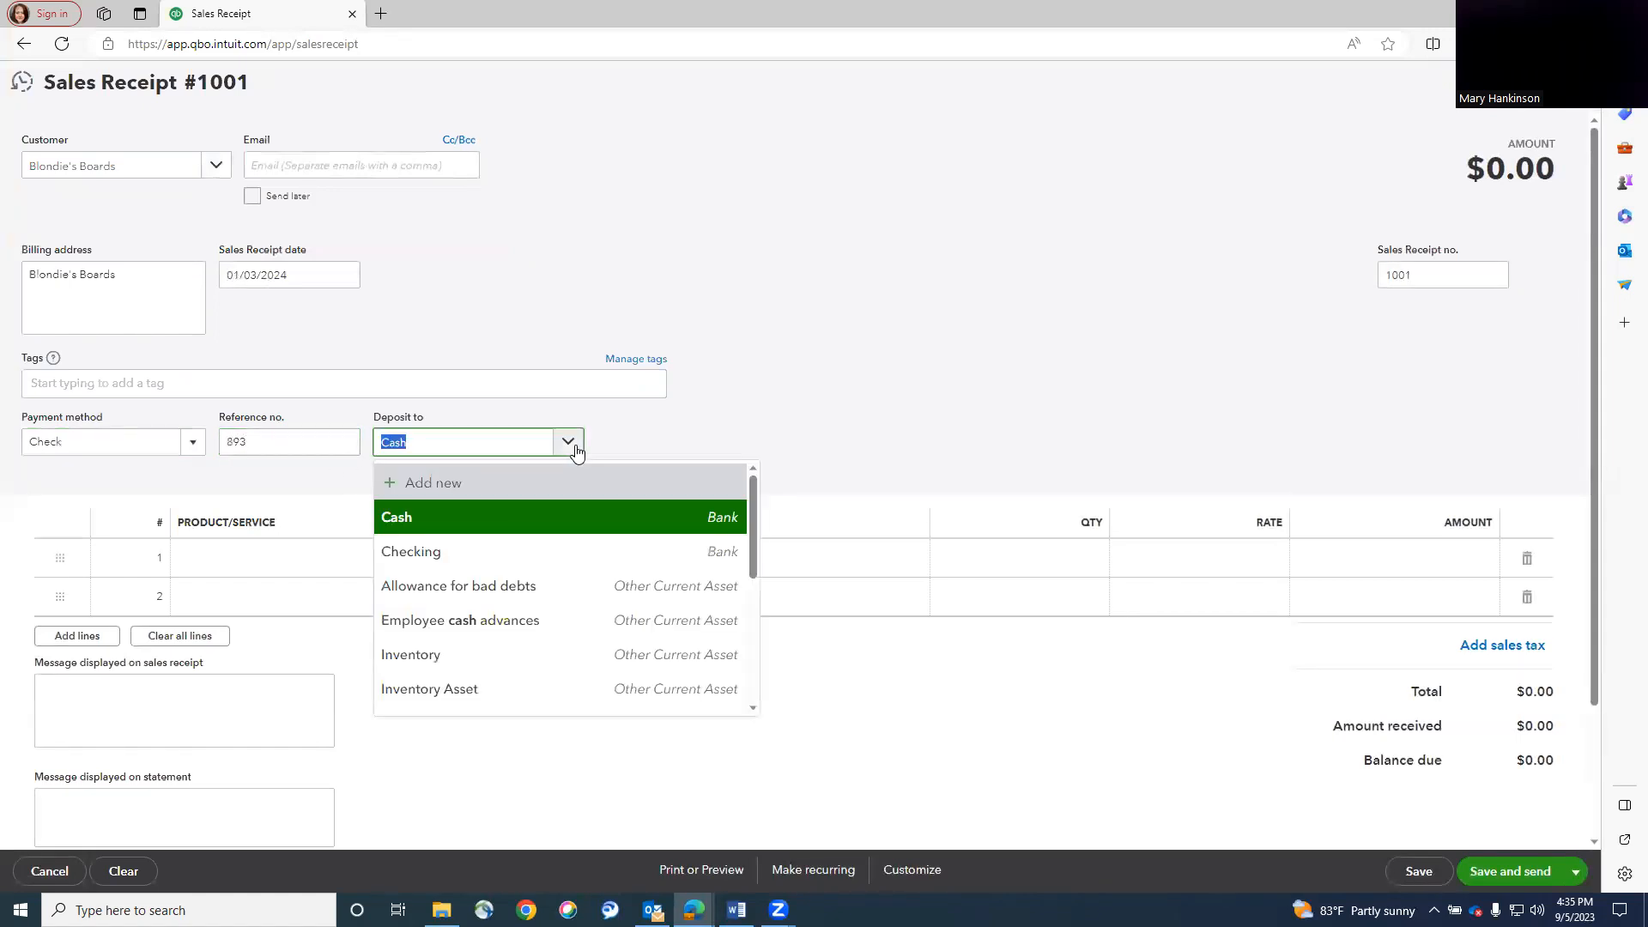
scroll(553, 575, down, 4)
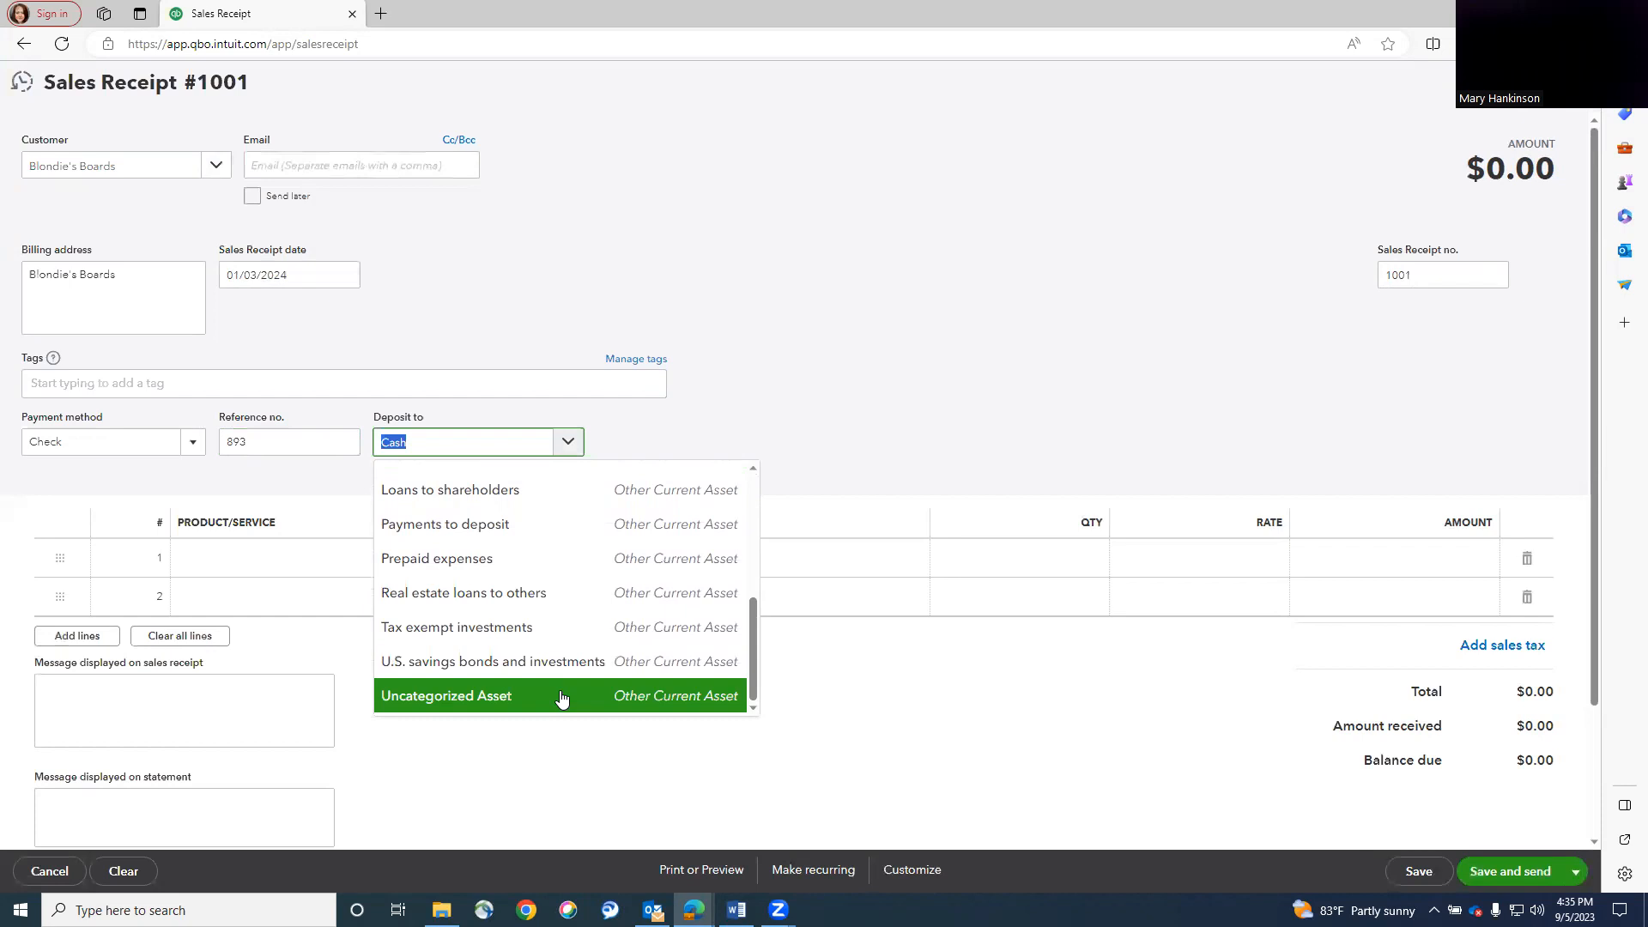
scroll(561, 699, up, 3)
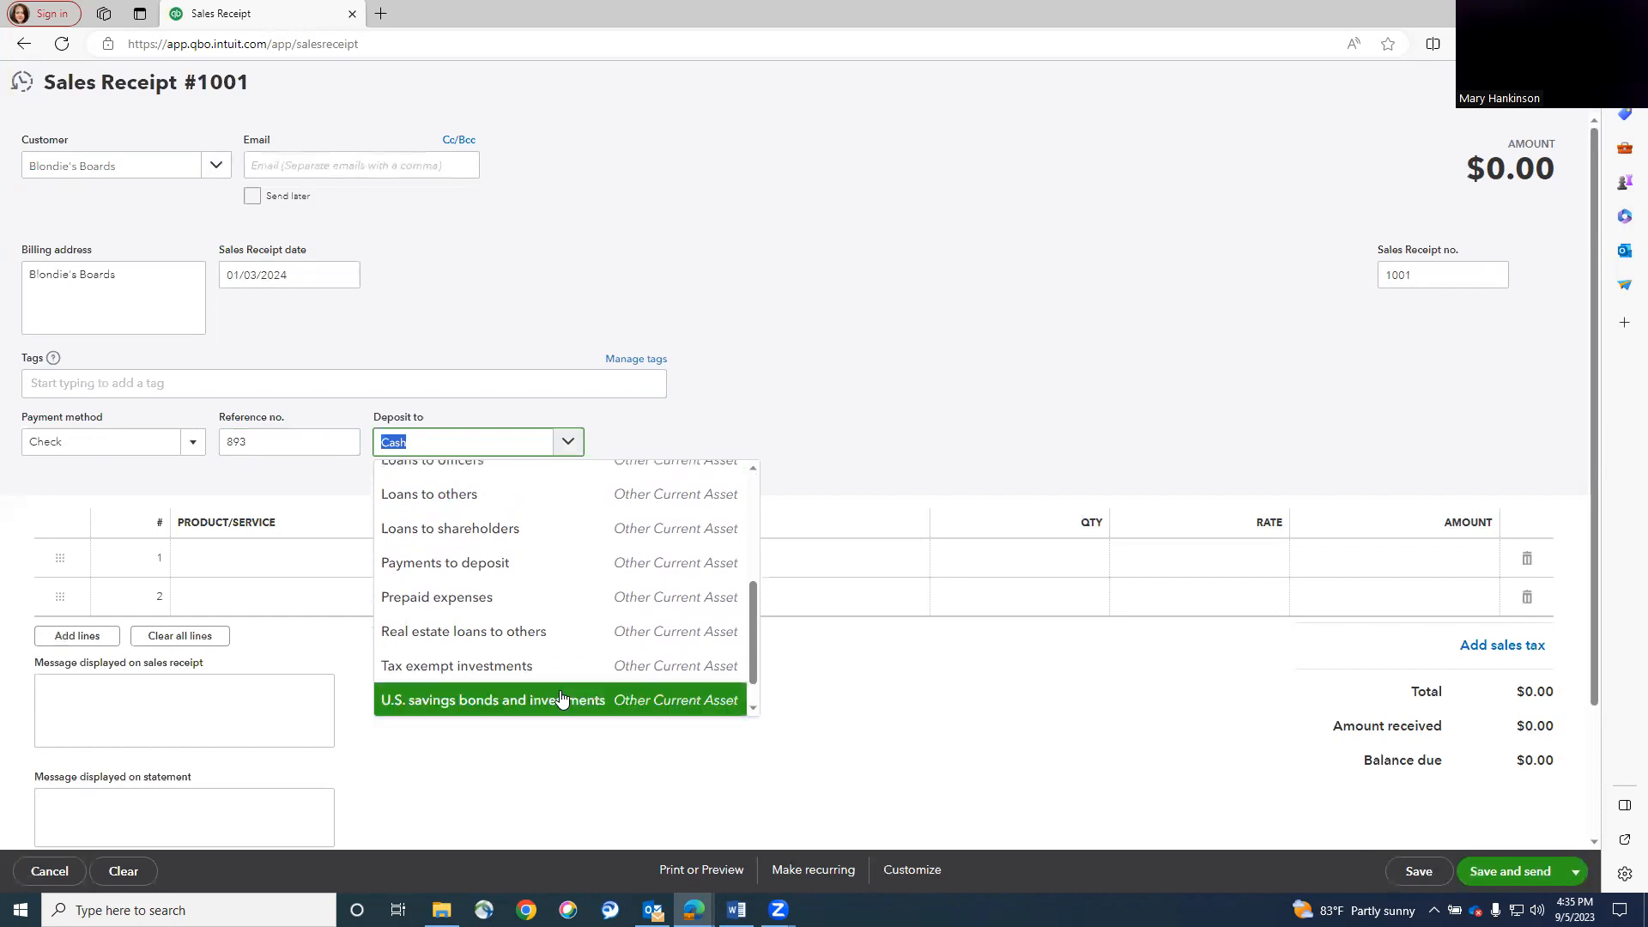
scroll(562, 697, up, 2)
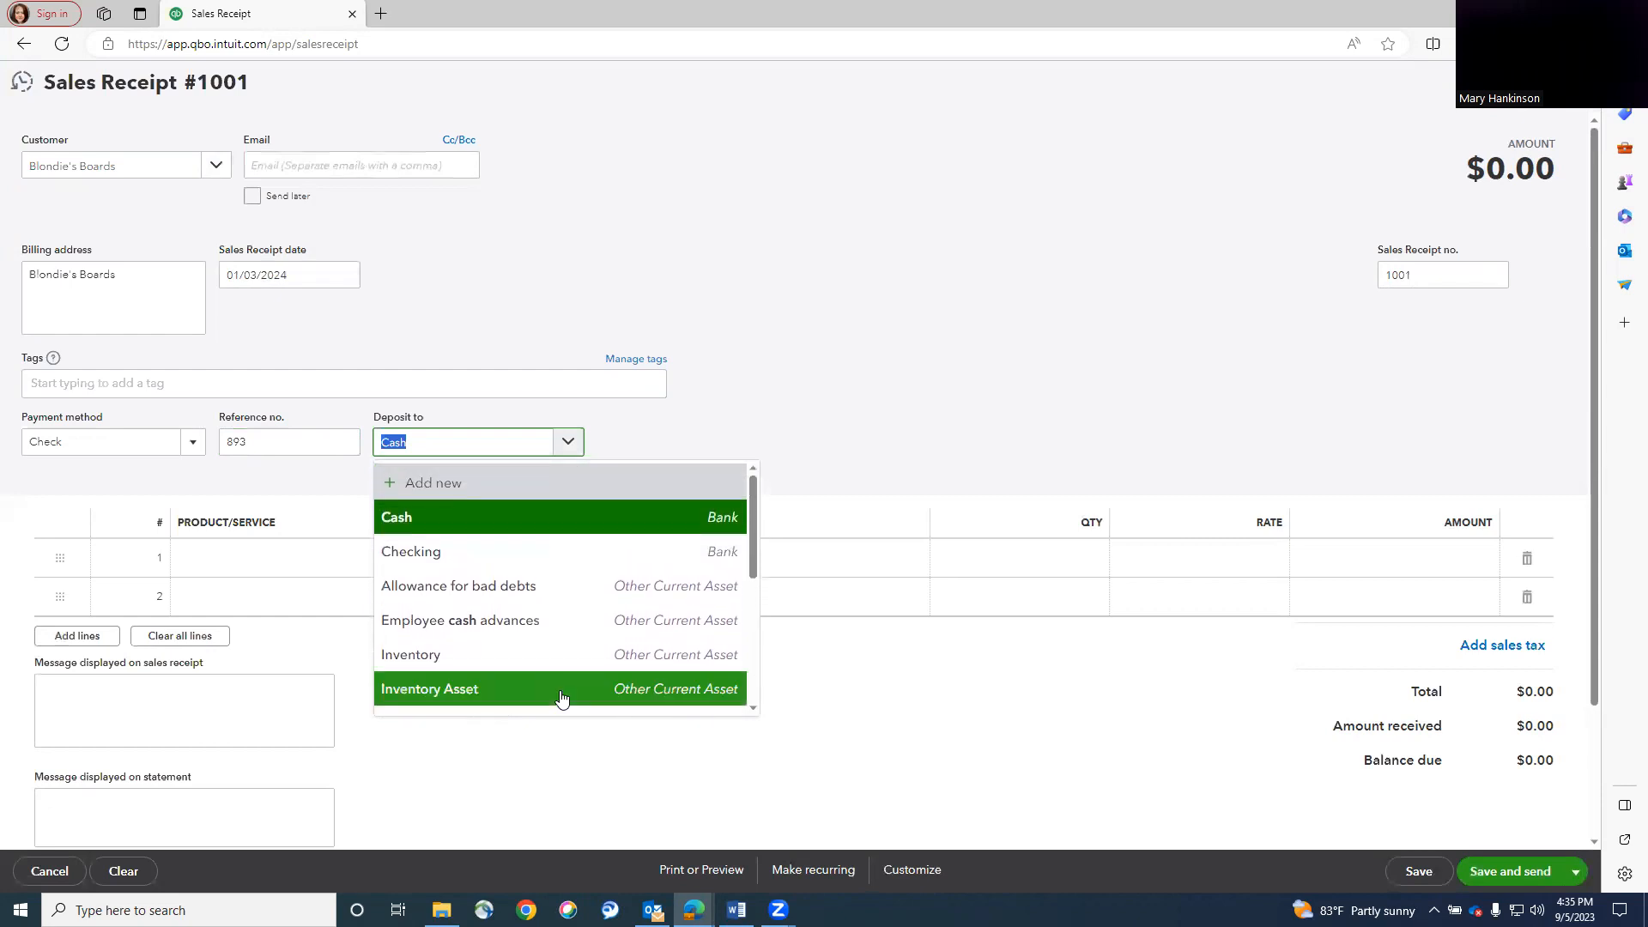
scroll(534, 629, down, 2)
scroll(533, 631, down, 3)
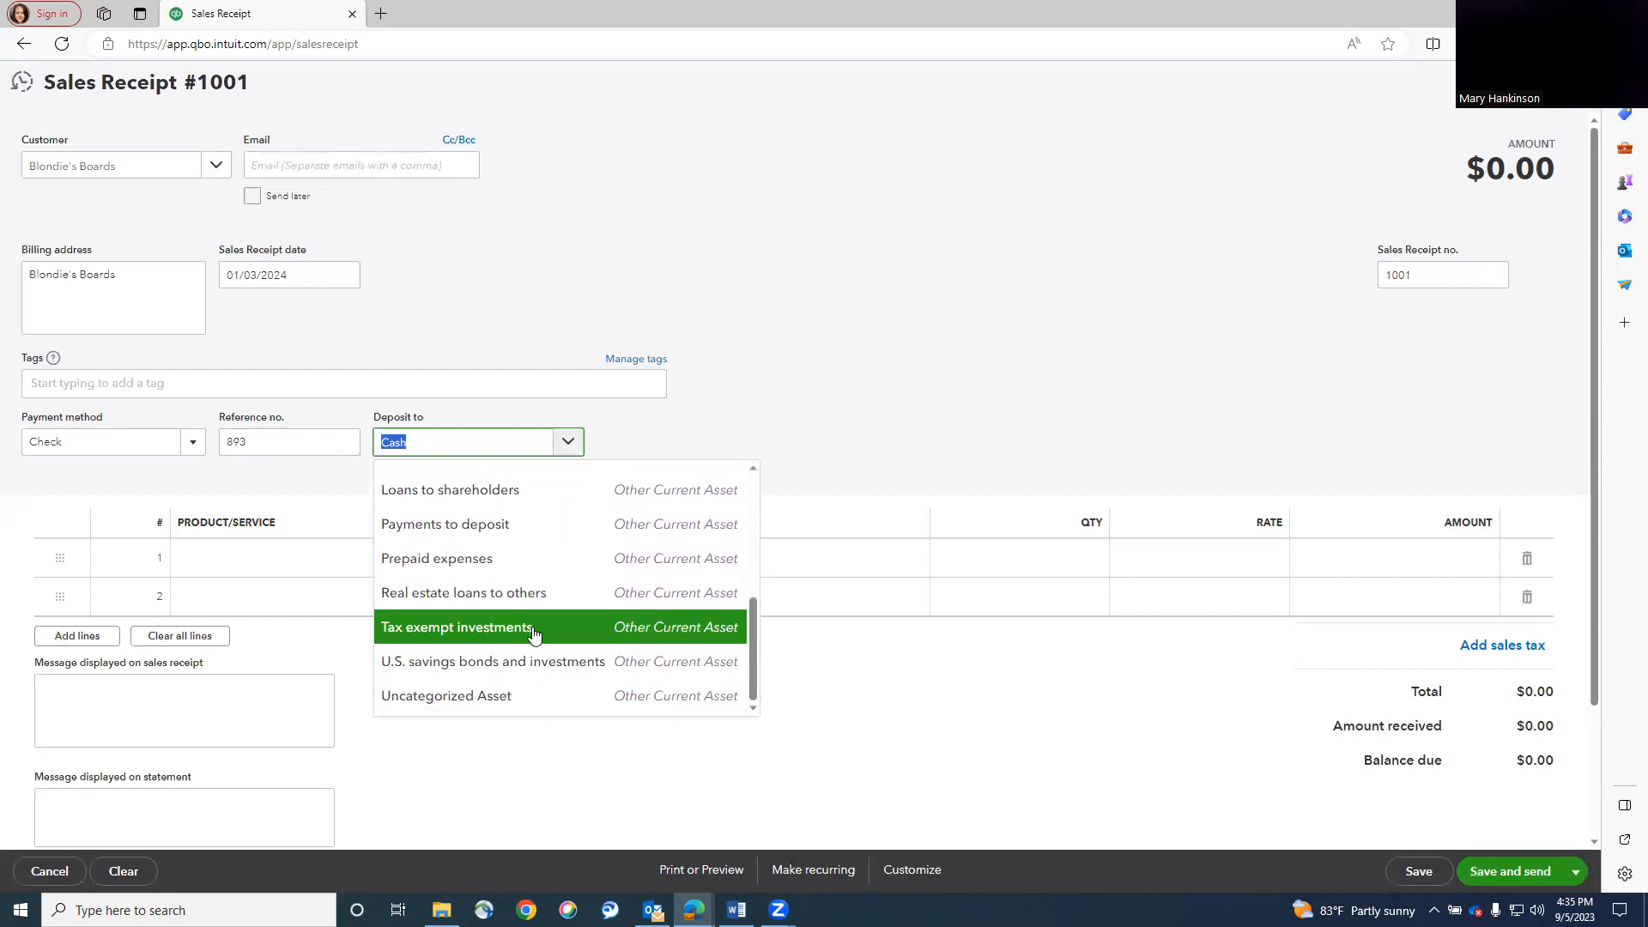
scroll(534, 634, up, 4)
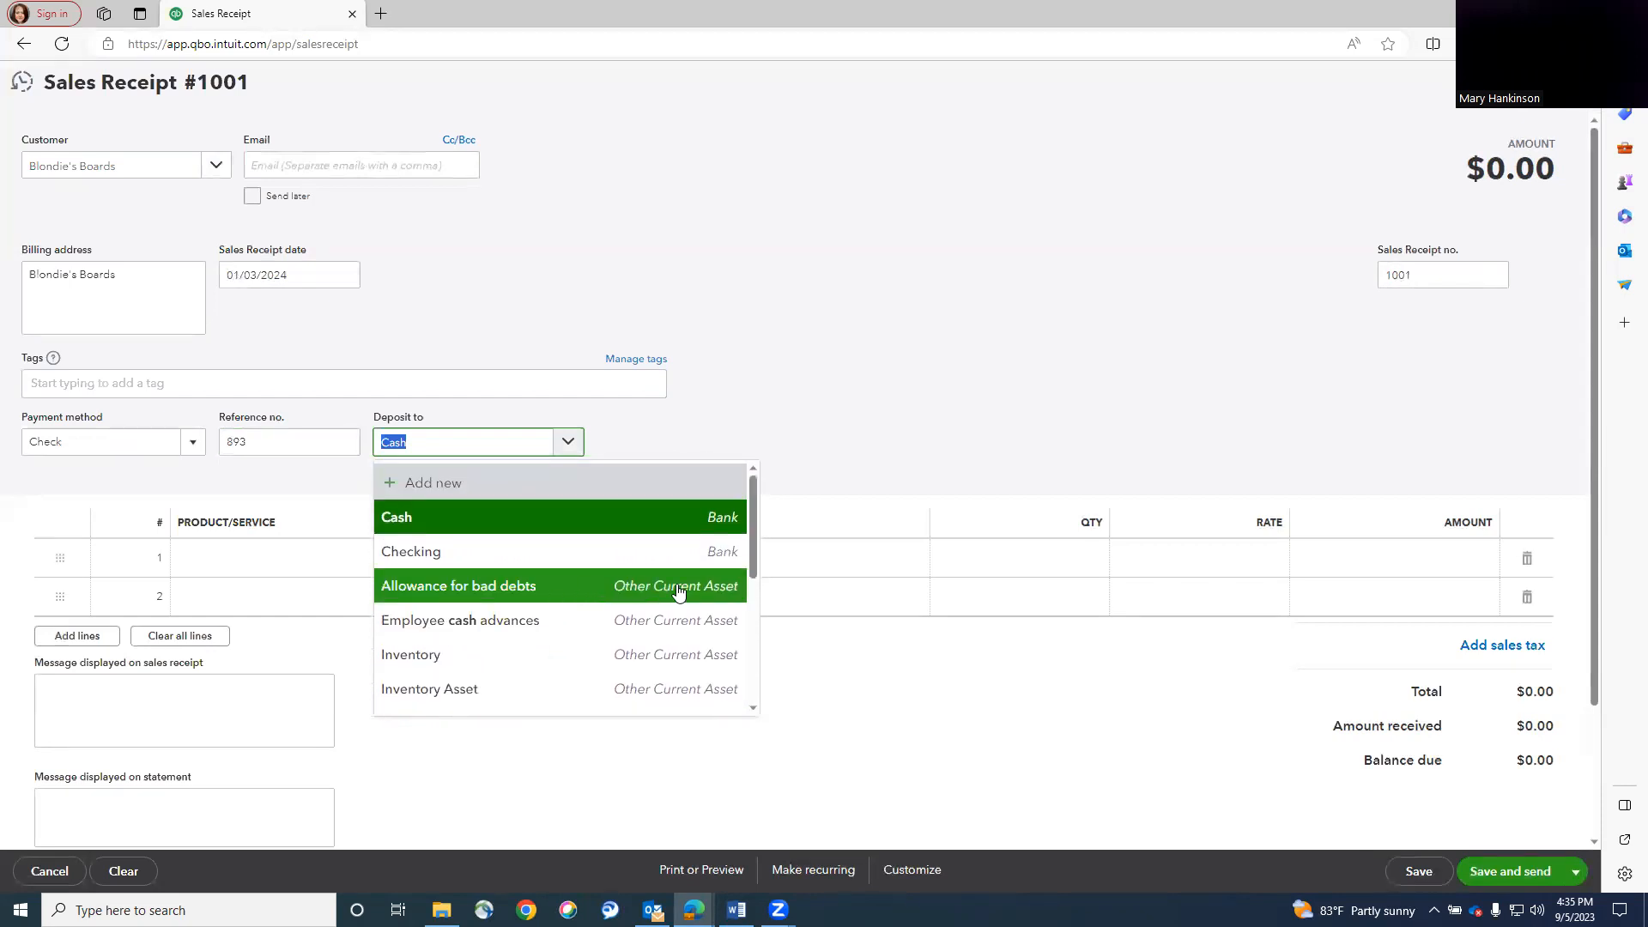
scroll(678, 592, down, 3)
scroll(678, 592, down, 2)
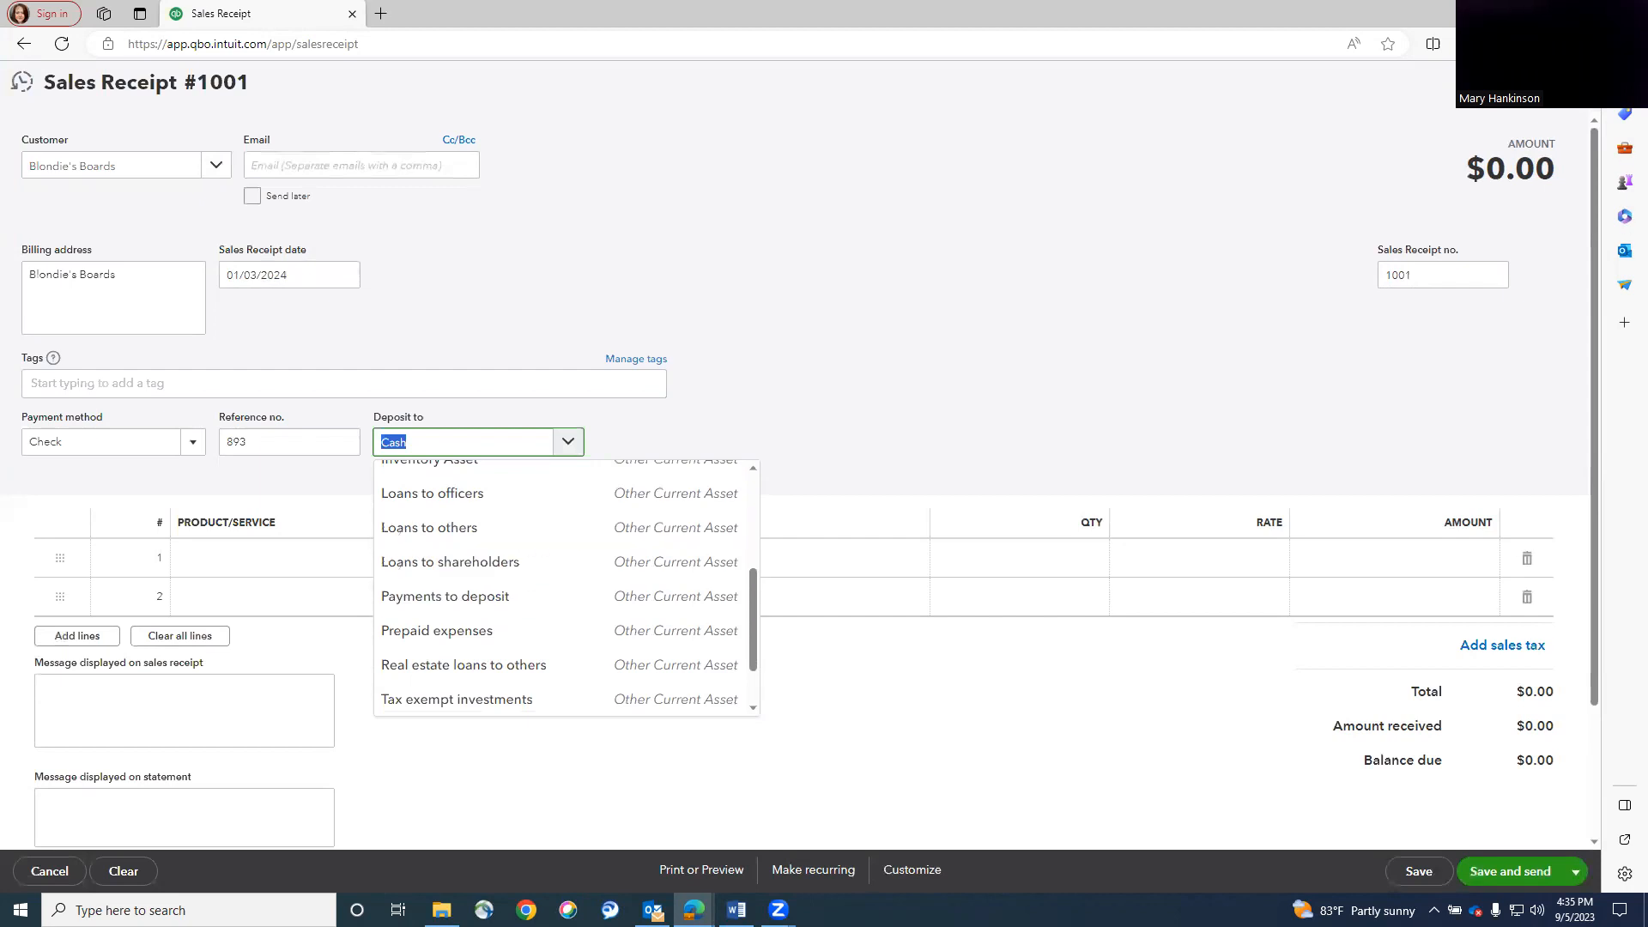
Leave the sales receipt without saving and open the chart of accounts.
key(Escape)
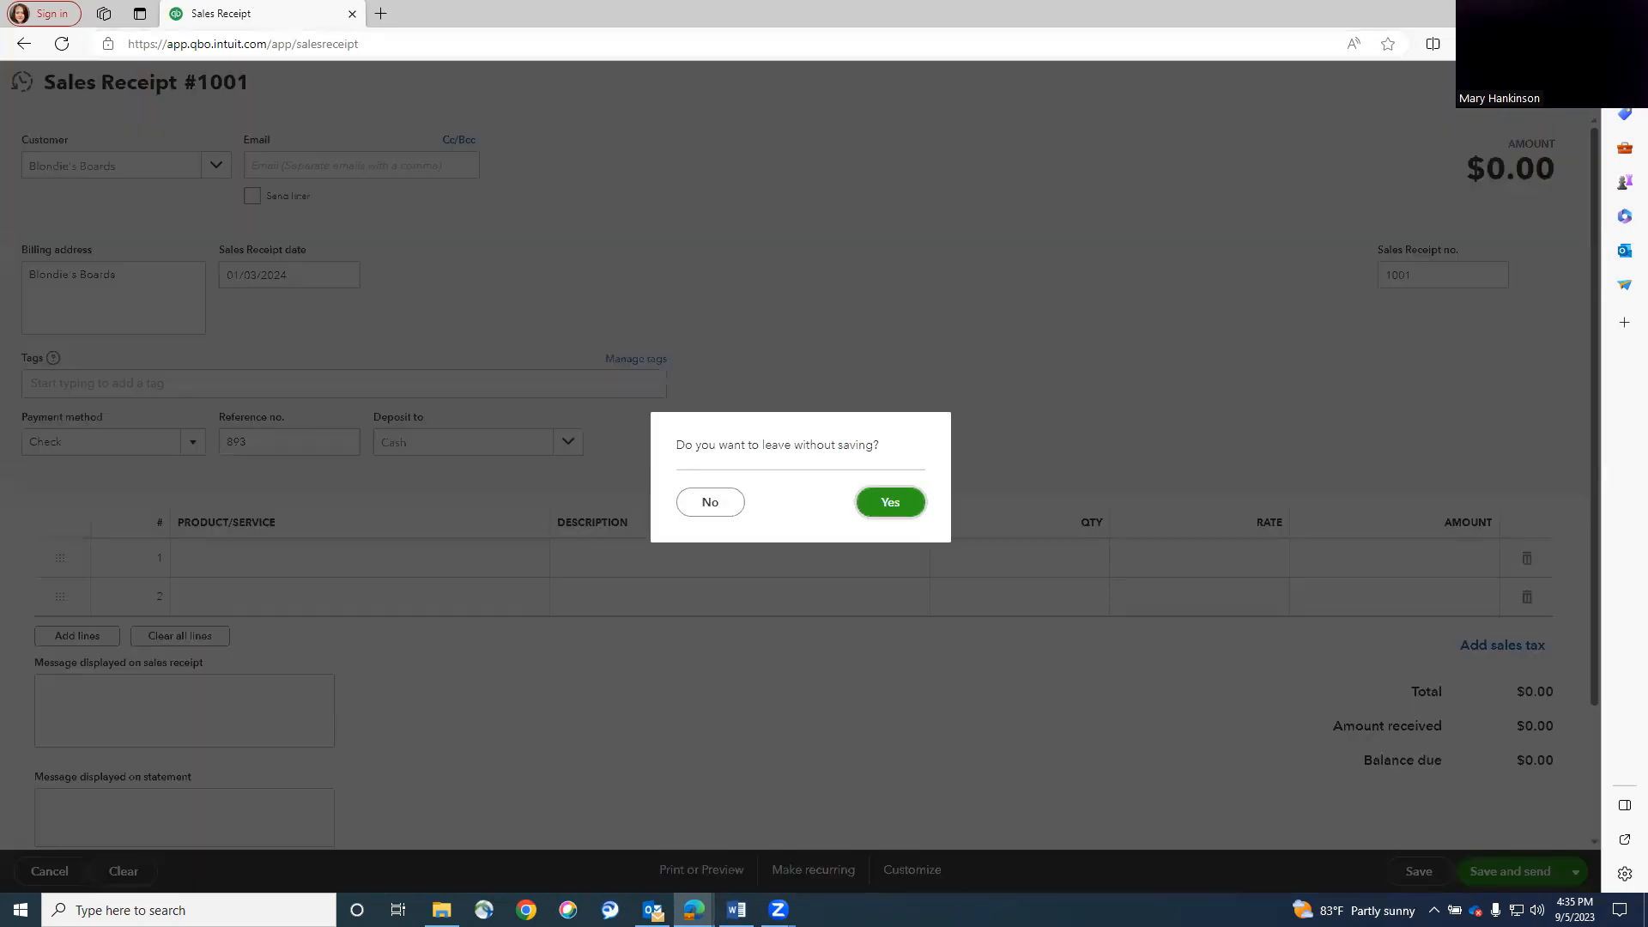
click(889, 505)
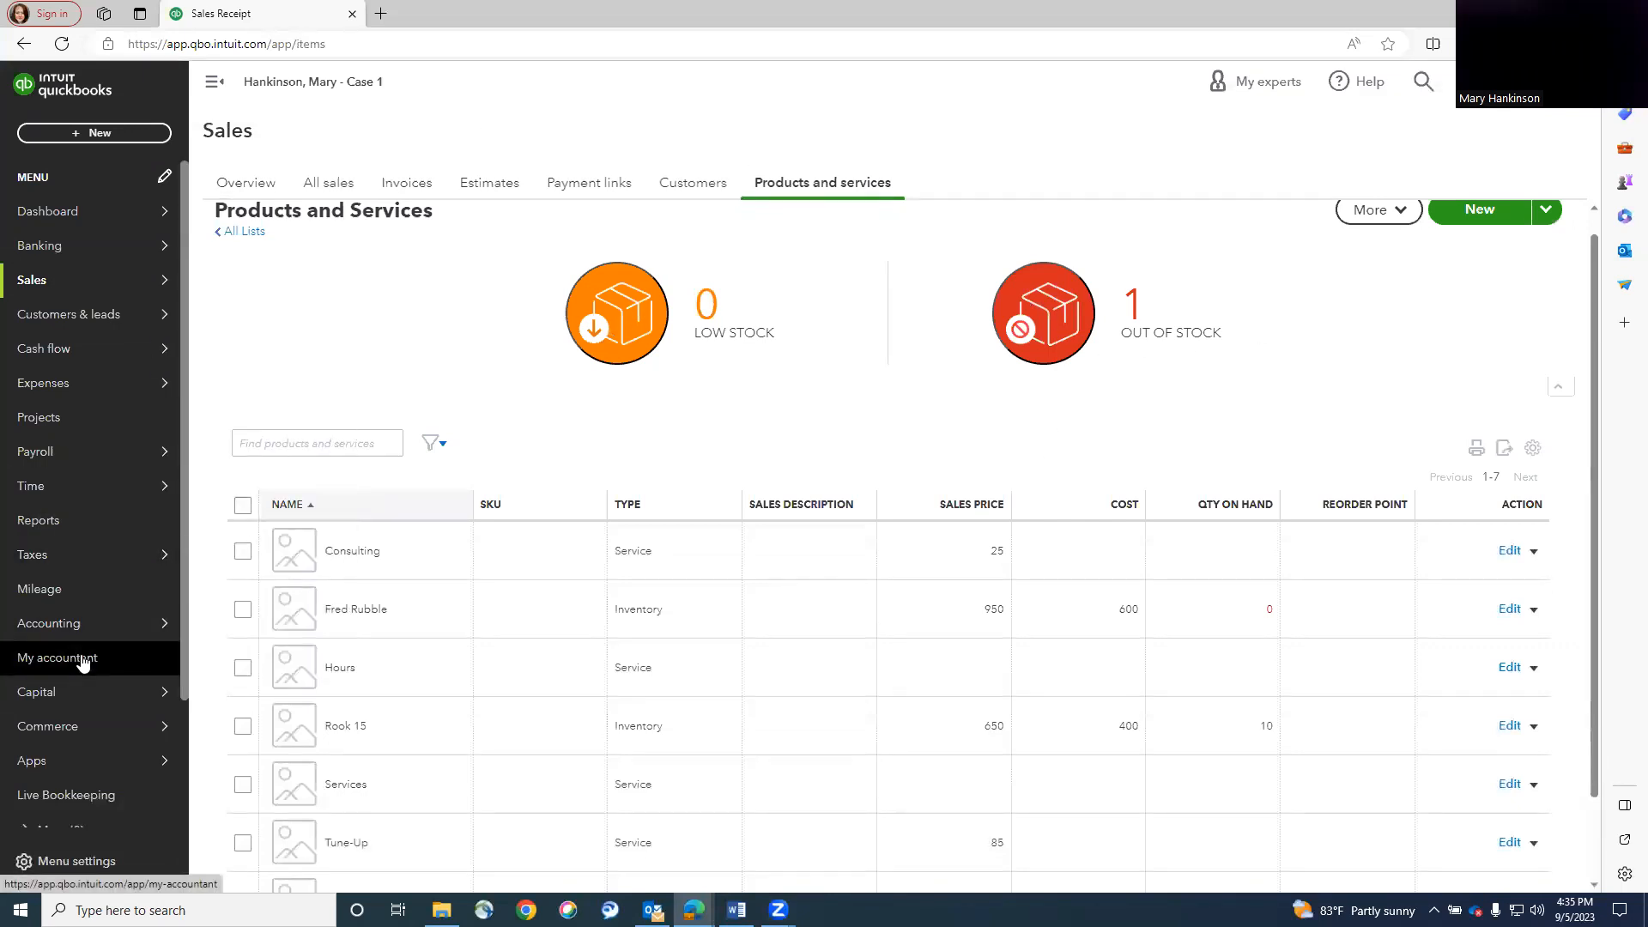
mouse_move(107, 625)
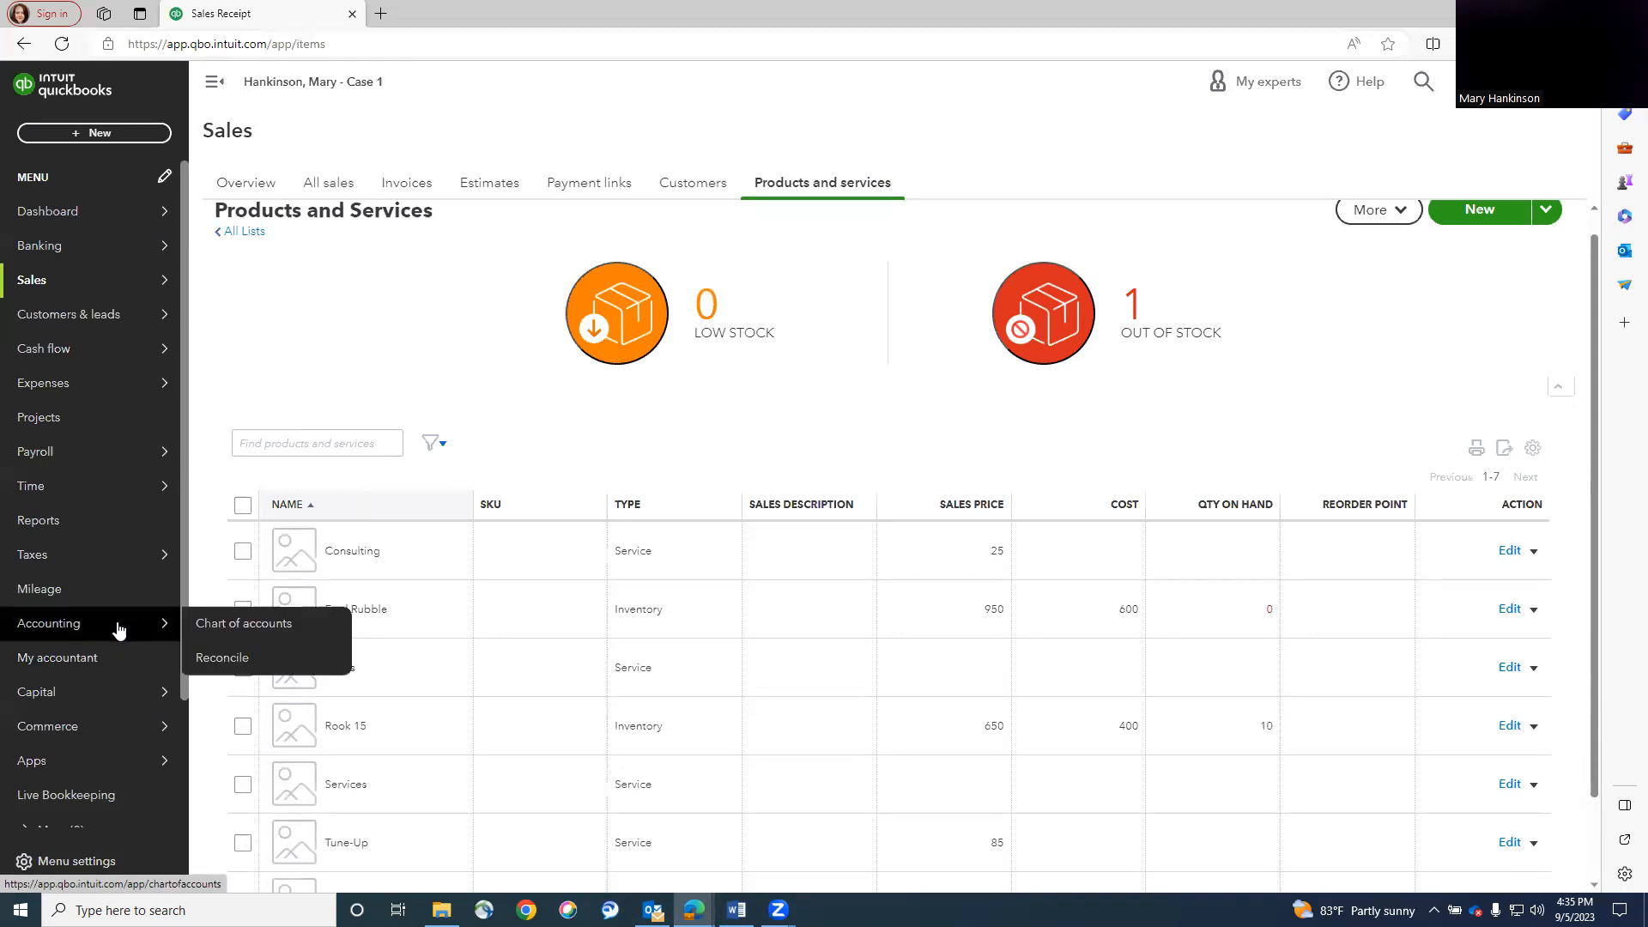
click(206, 627)
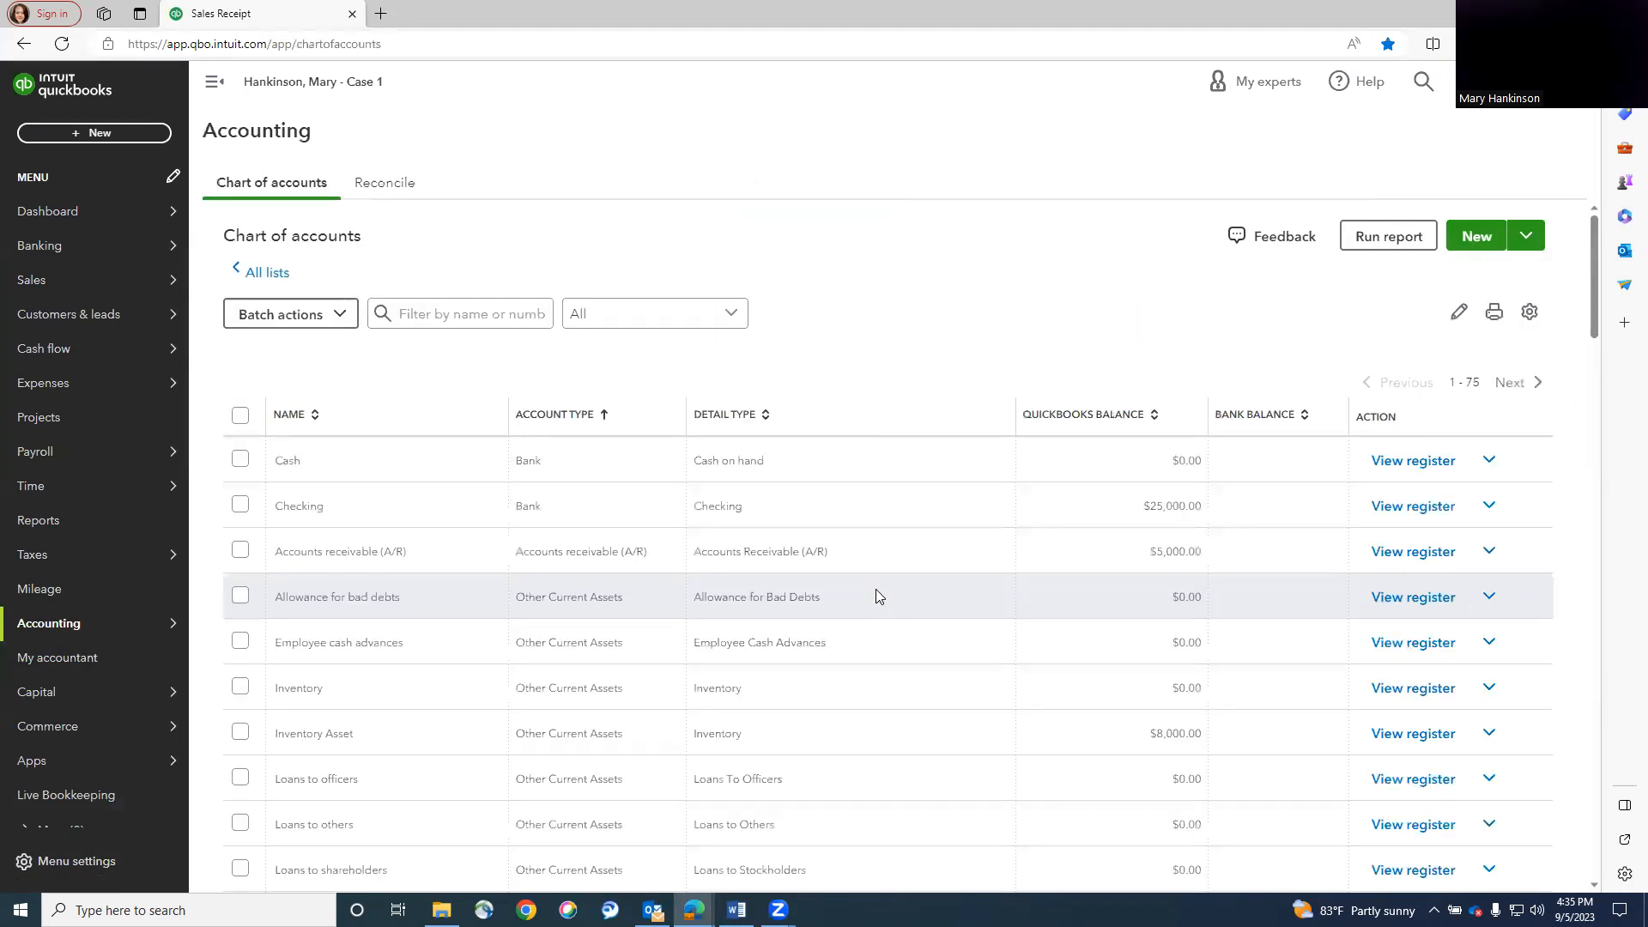
Rename the Payments to deposit account as Undeposited Funds, save it, and check it in the chart of accounts.
scroll(591, 729, down, 3)
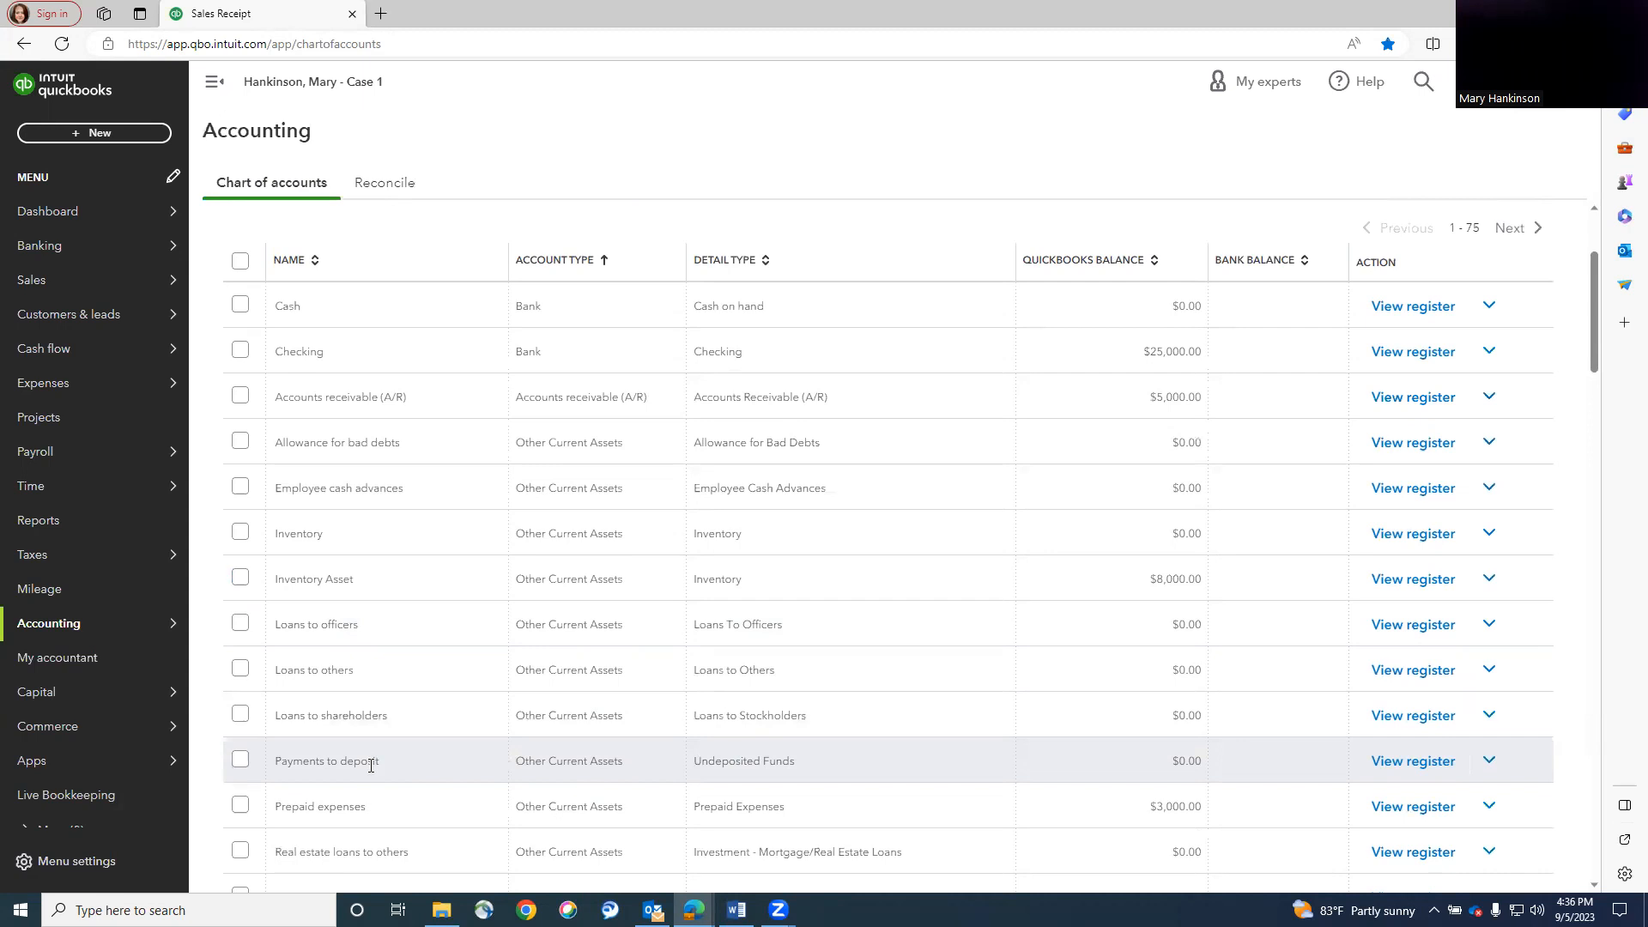
click(1491, 762)
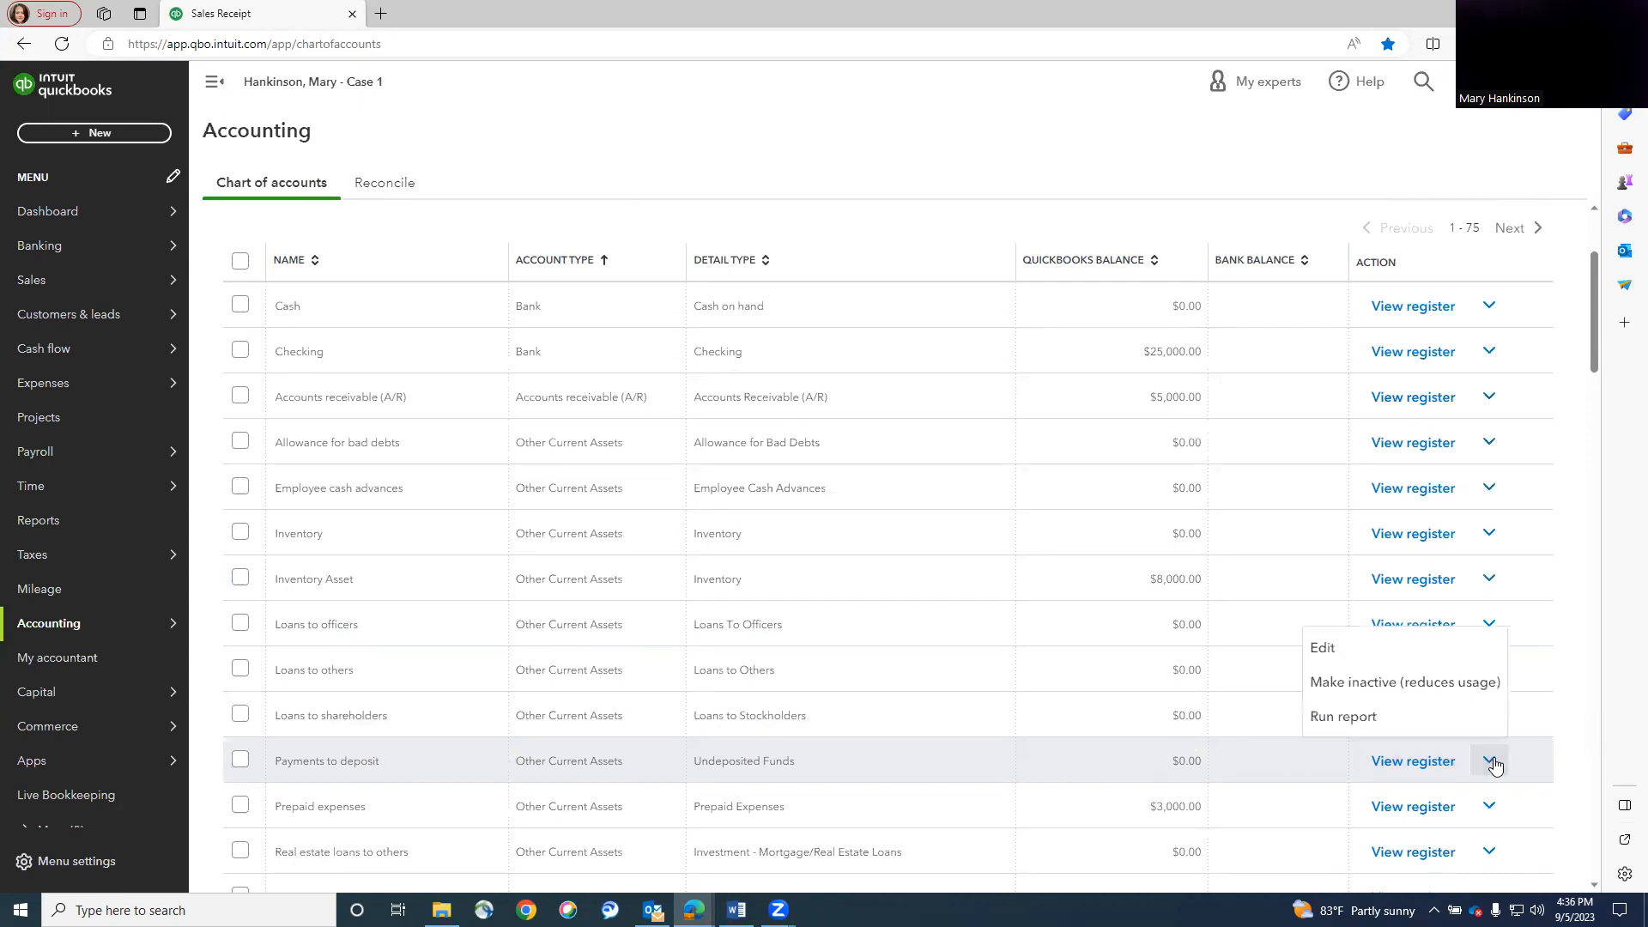
click(1326, 648)
drag(1301, 420, 1077, 427)
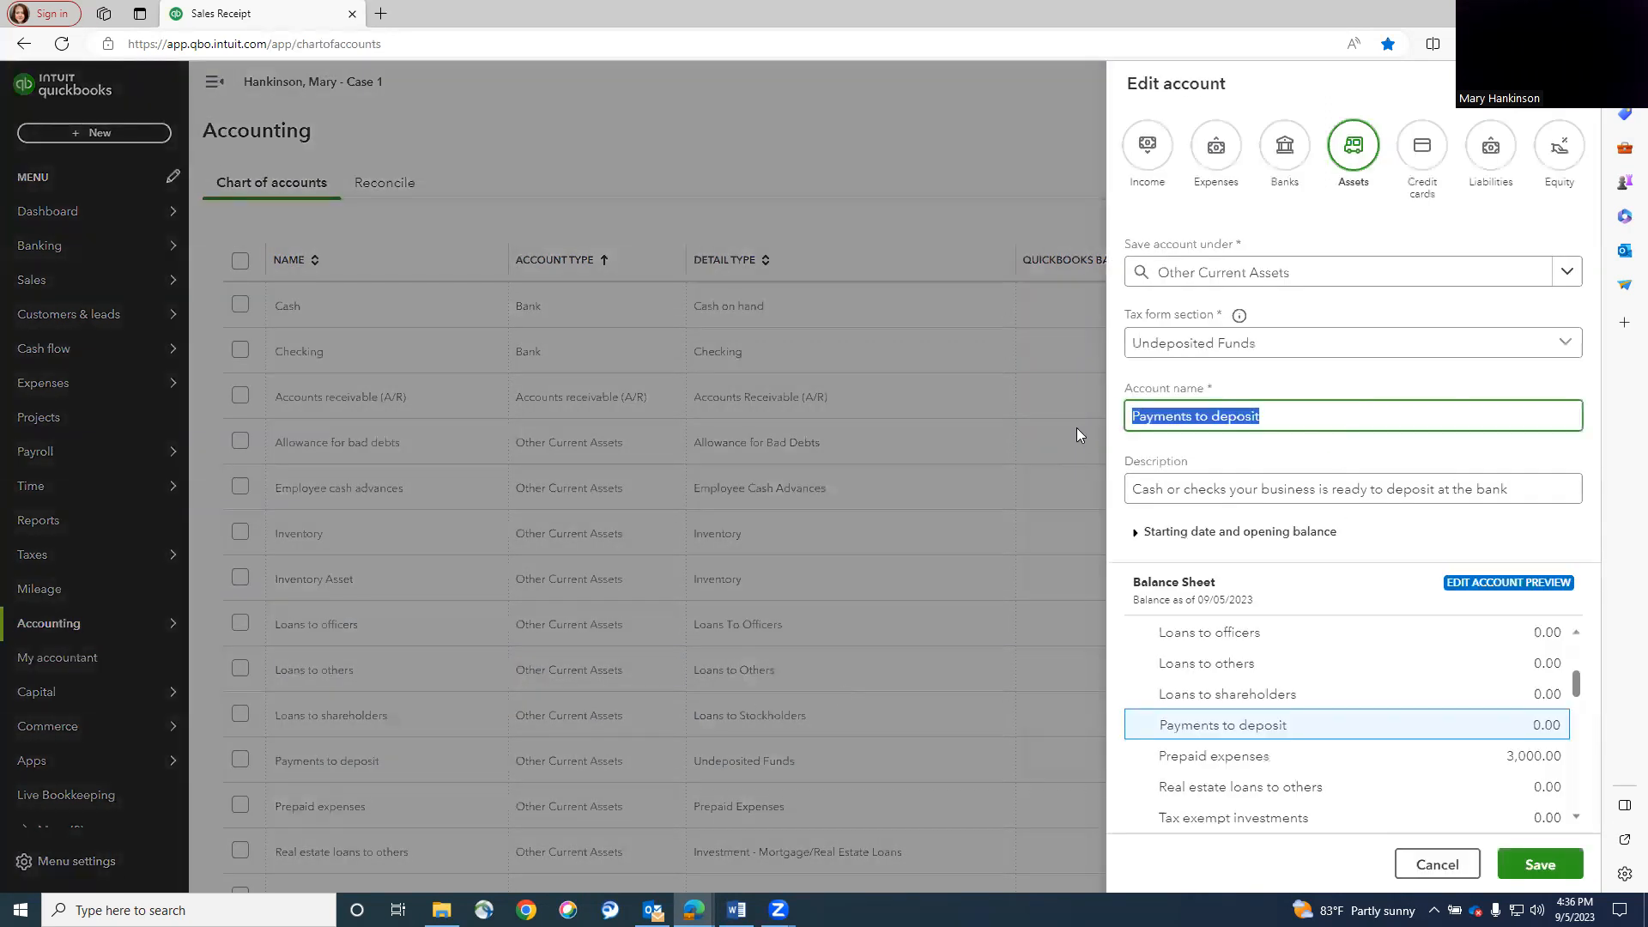
text(Undepo)
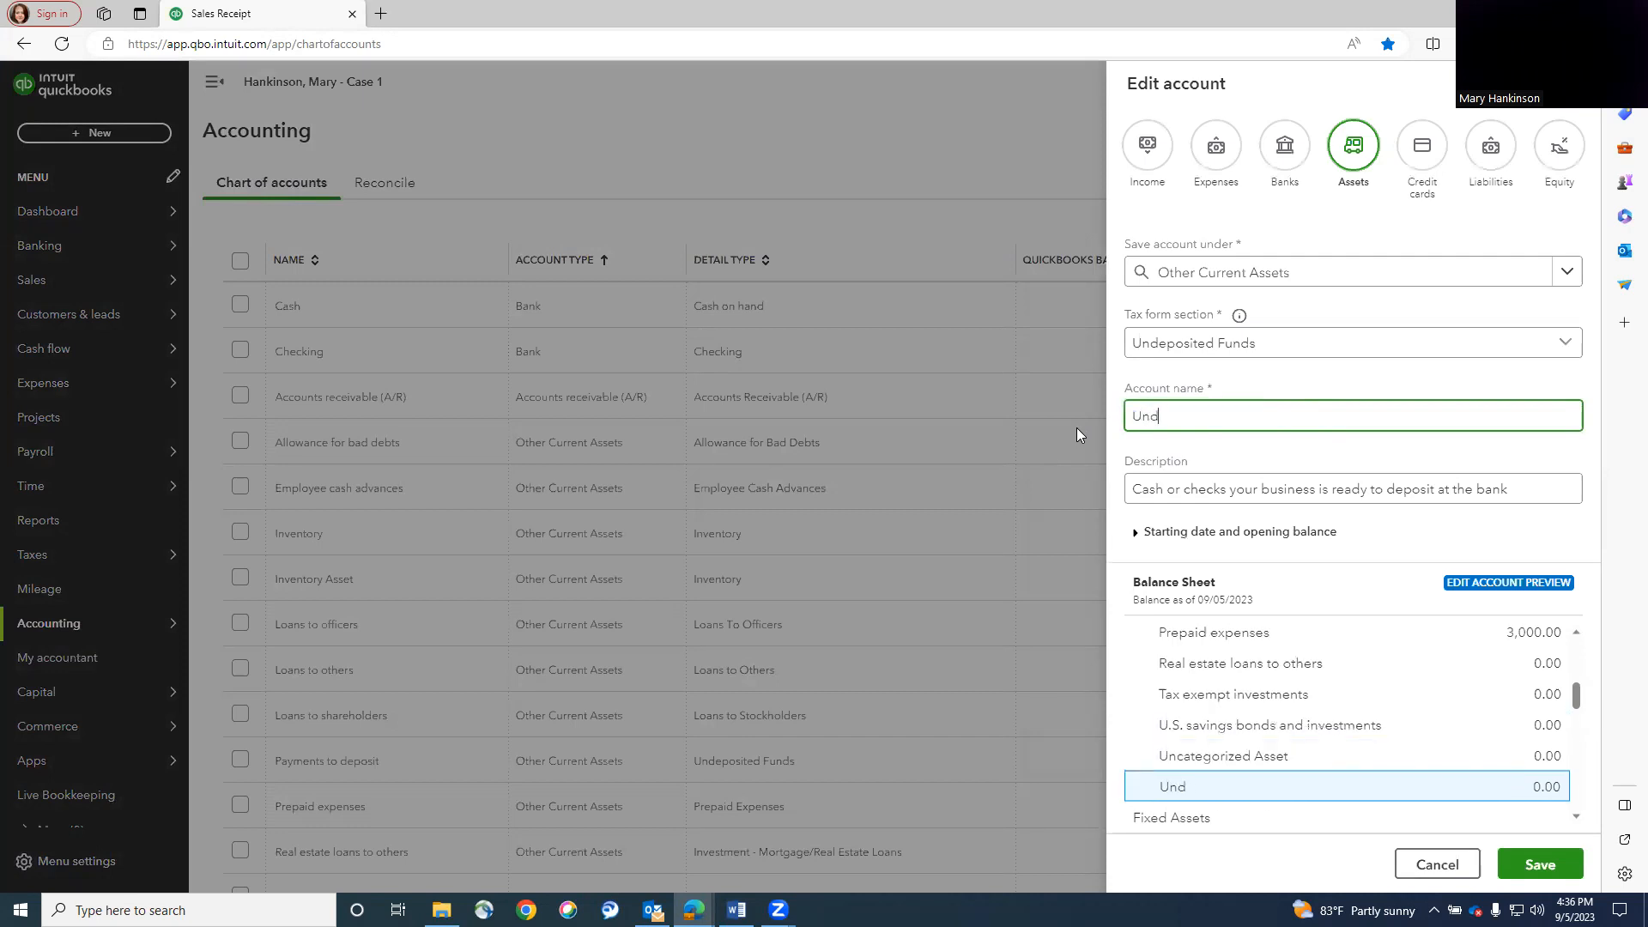
text(sited Funds)
click(1538, 863)
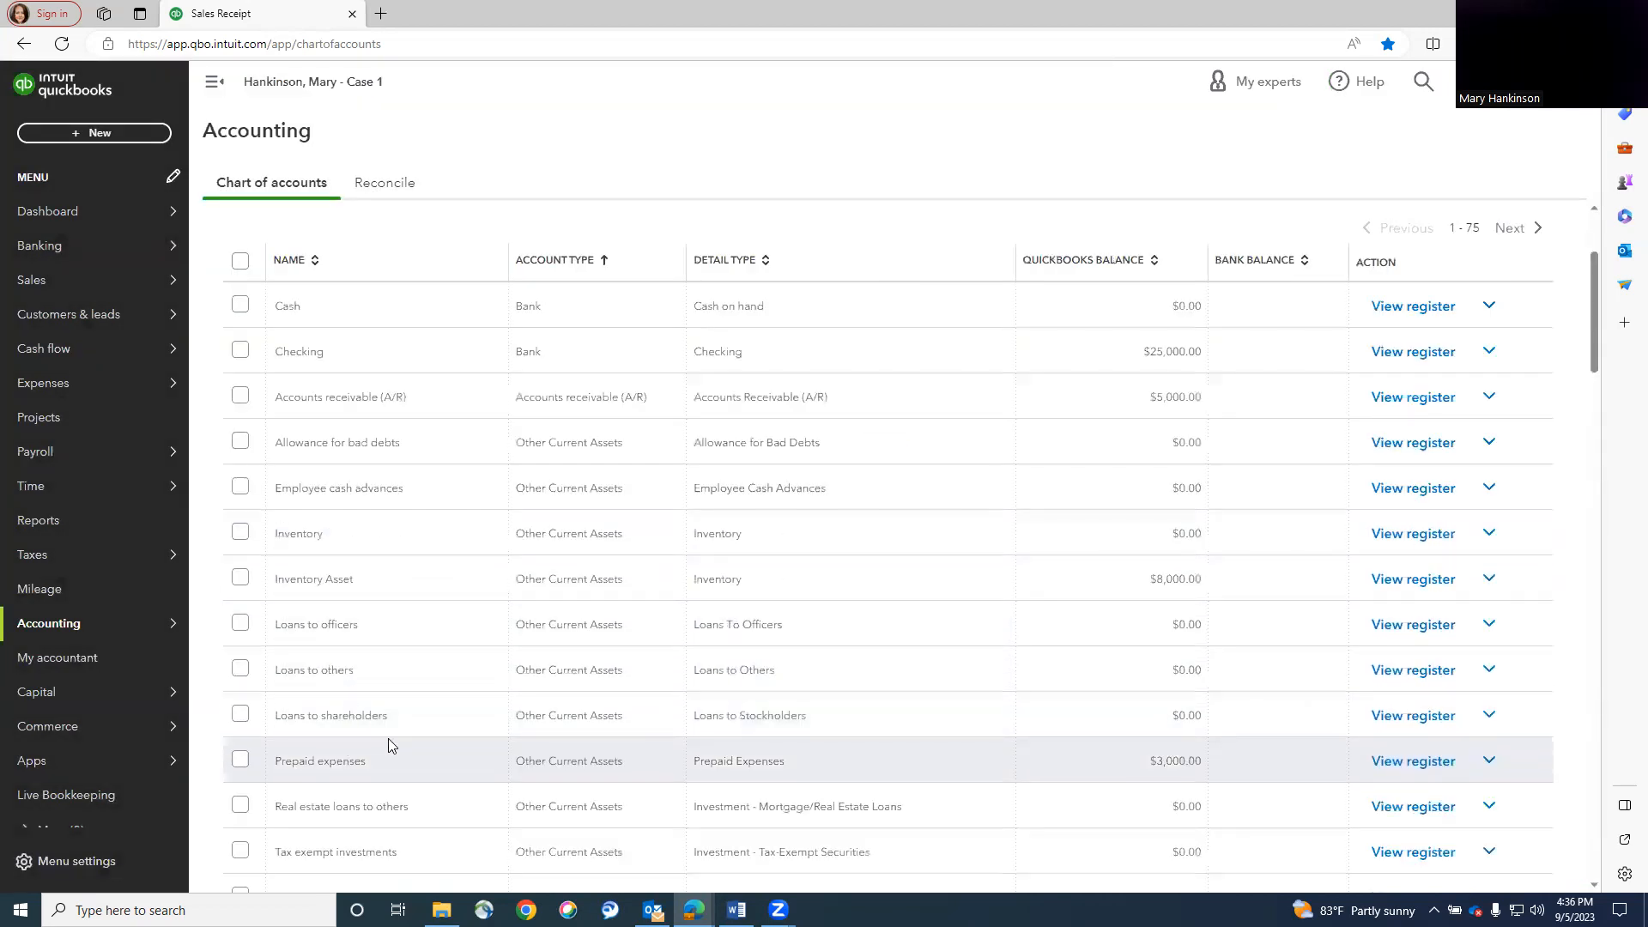
scroll(713, 720, down, 2)
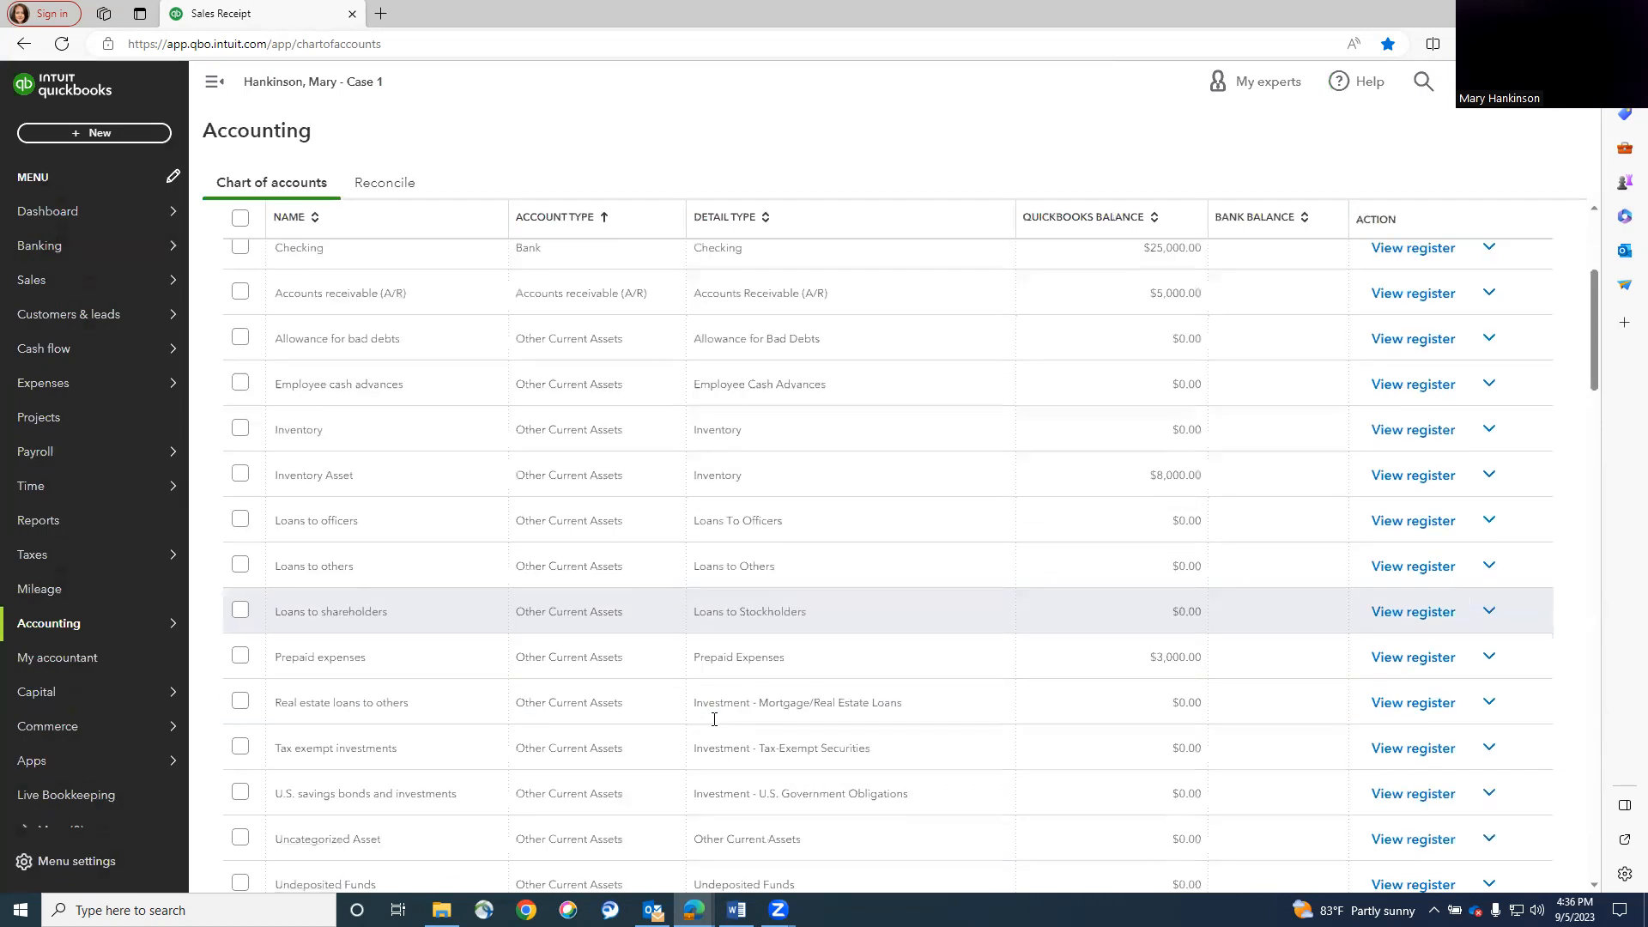
scroll(713, 719, down, 2)
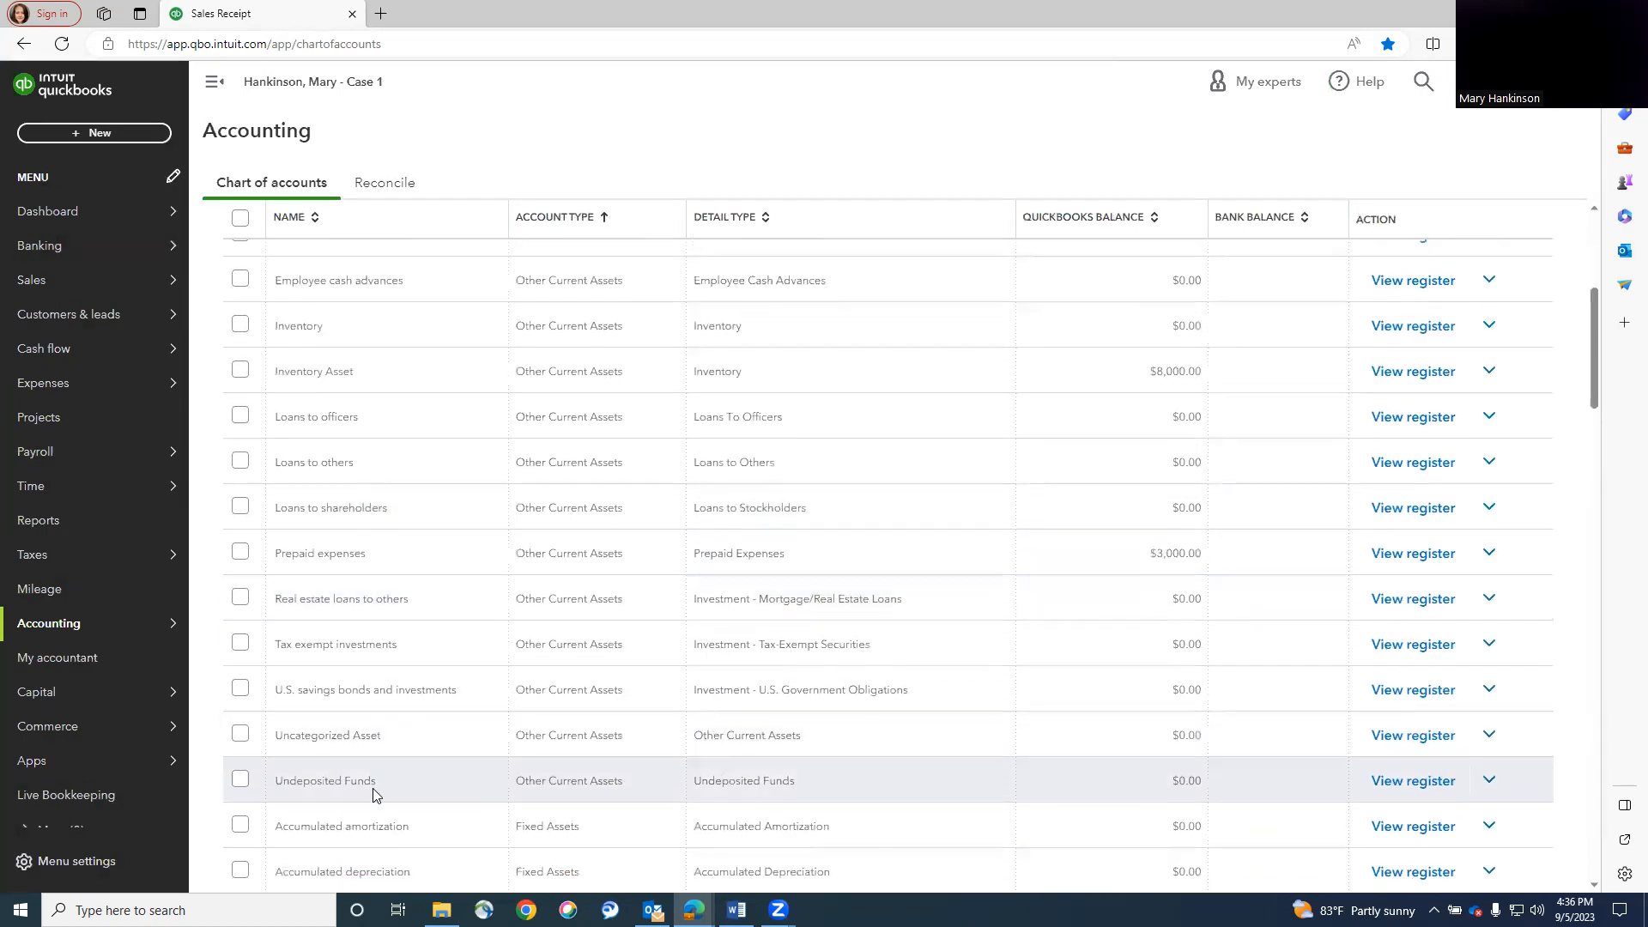
Create a new sales receipt for the customer Blondie's Boards dated 01/03/2024.
click(93, 138)
click(69, 352)
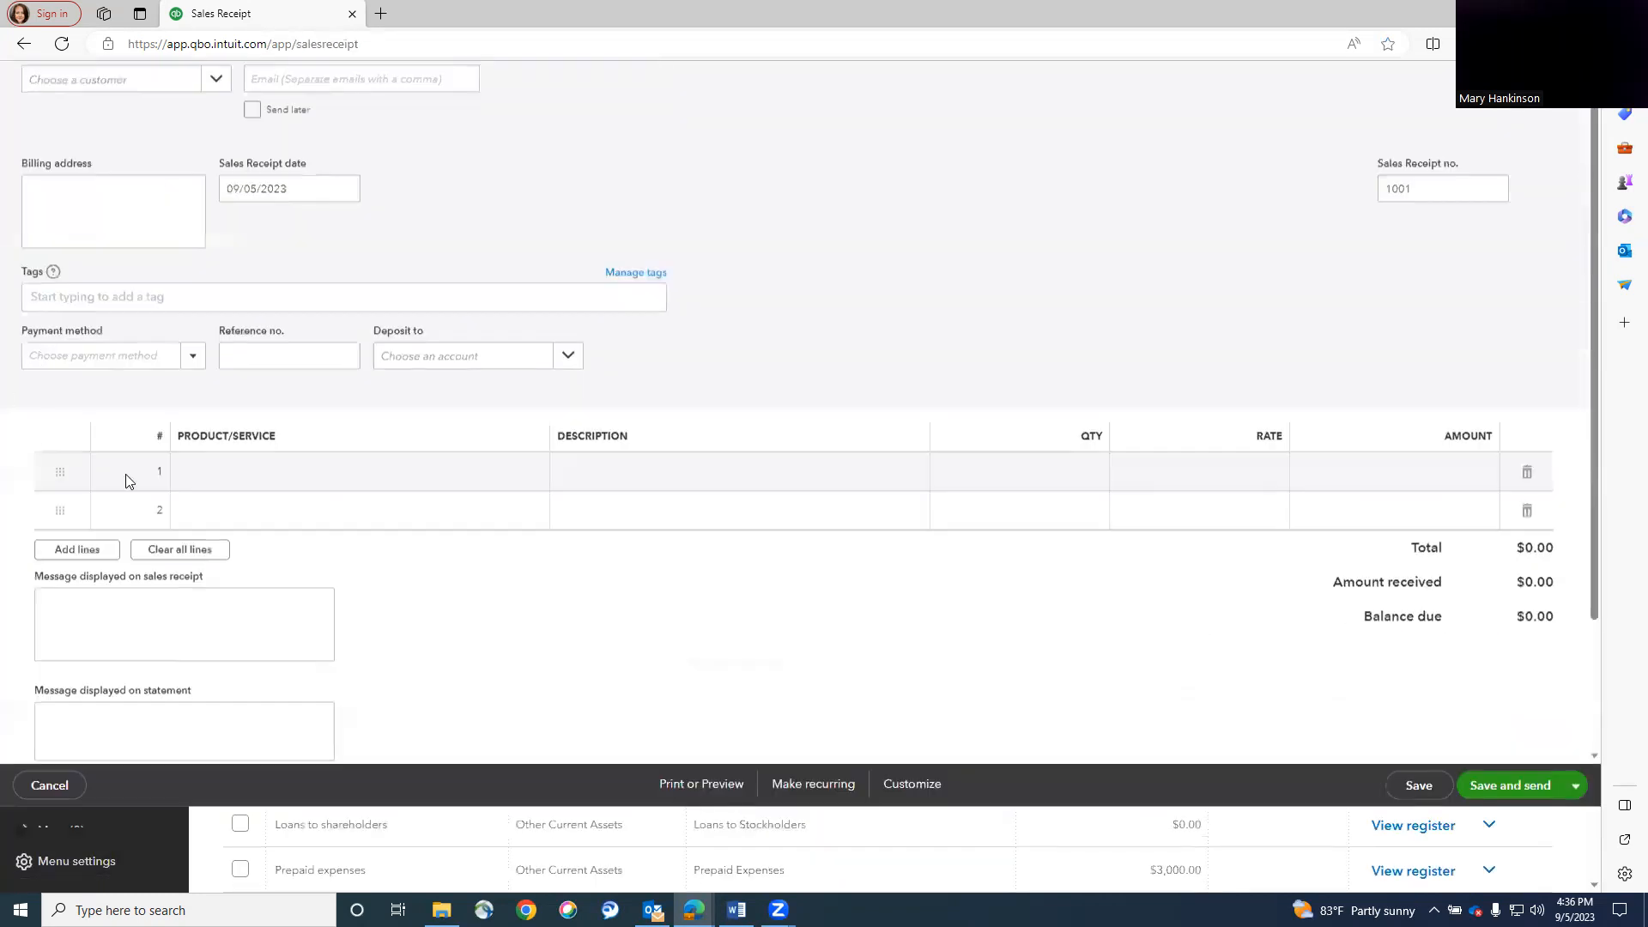
click(217, 166)
click(112, 243)
drag(323, 276, 204, 275)
text(01/03/2024)
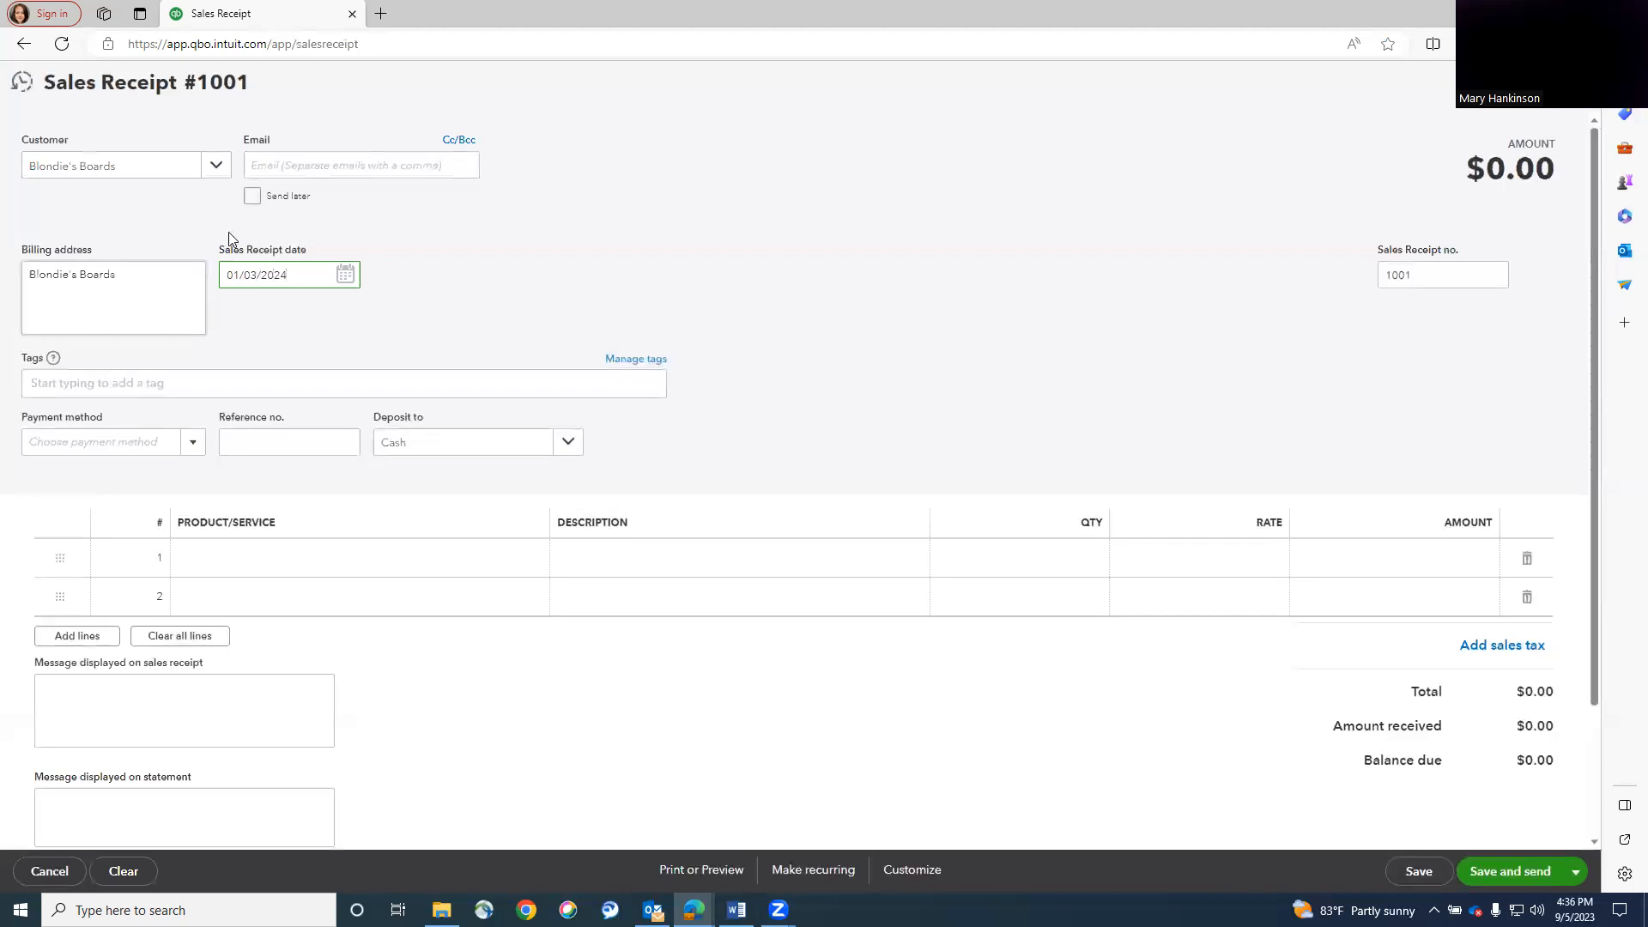
Set the receipt's payment method to Check and enter 893 as the reference number.
click(190, 444)
click(54, 531)
click(328, 434)
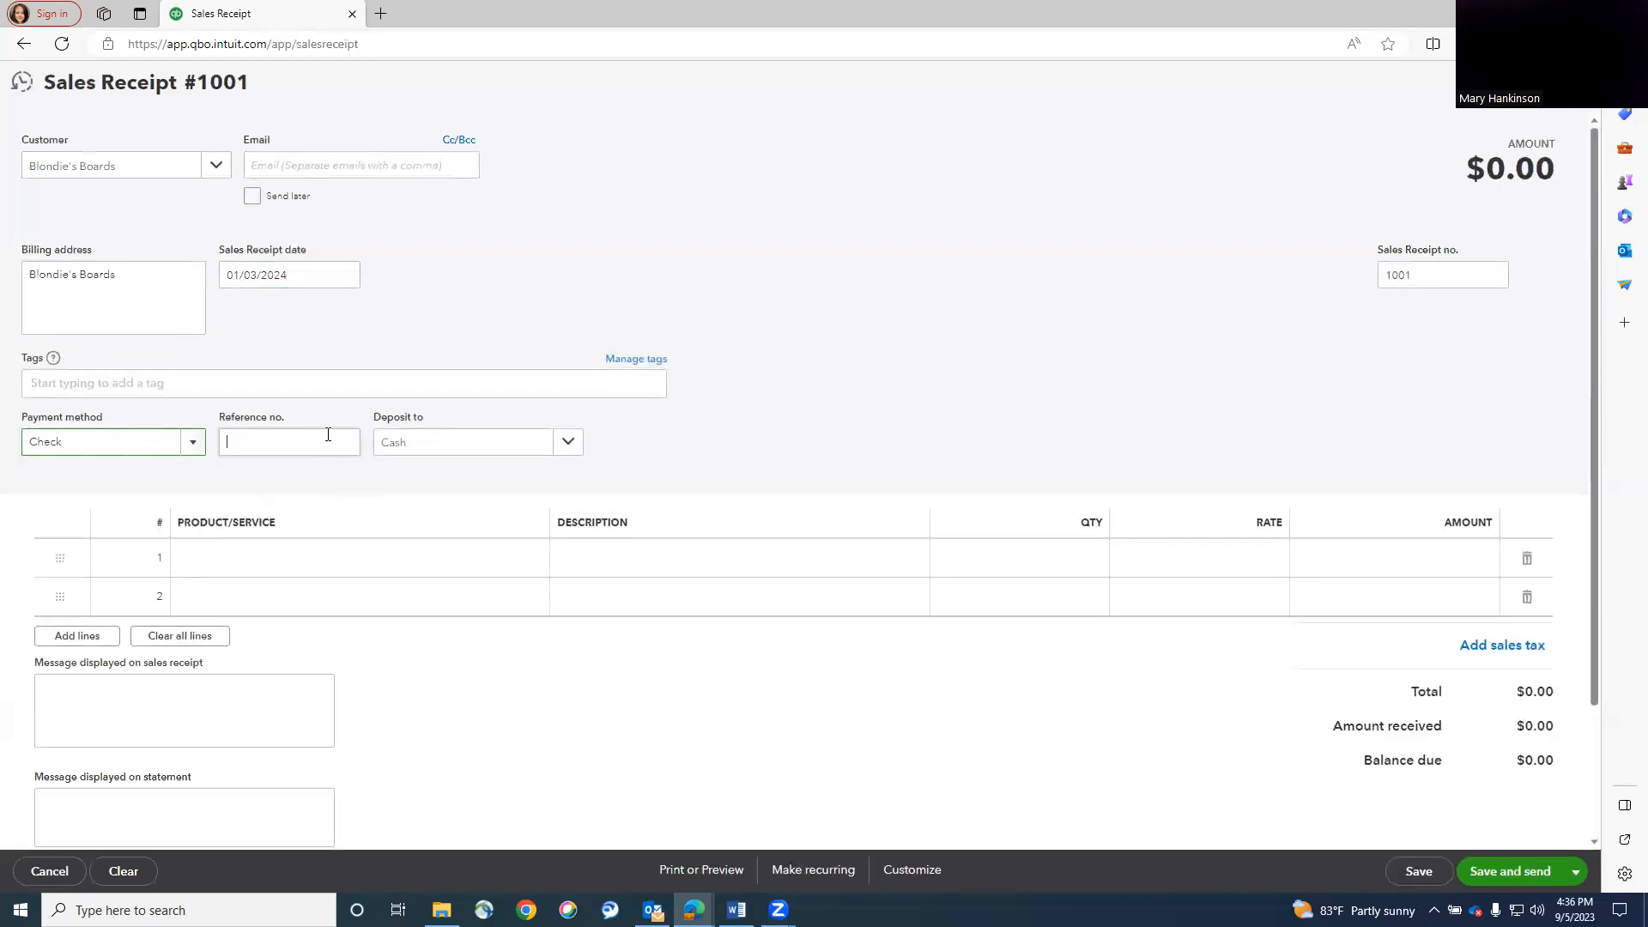
text(893)
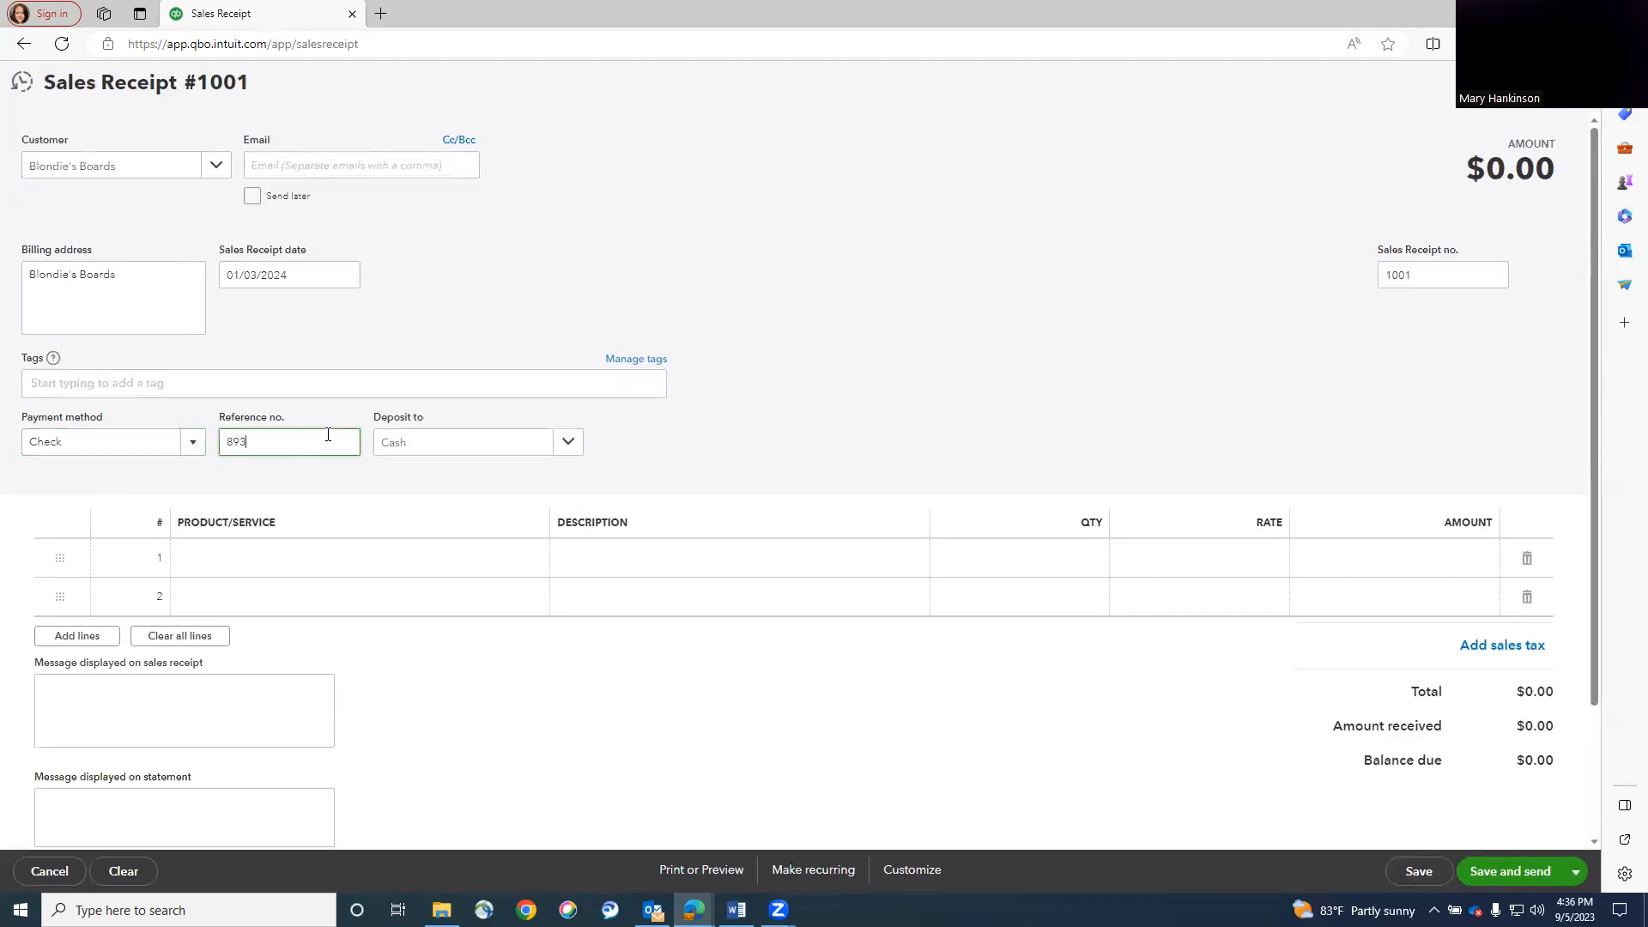
Set the sales receipt to deposit to the Undeposited Funds account.
click(567, 441)
scroll(605, 573, down, 1)
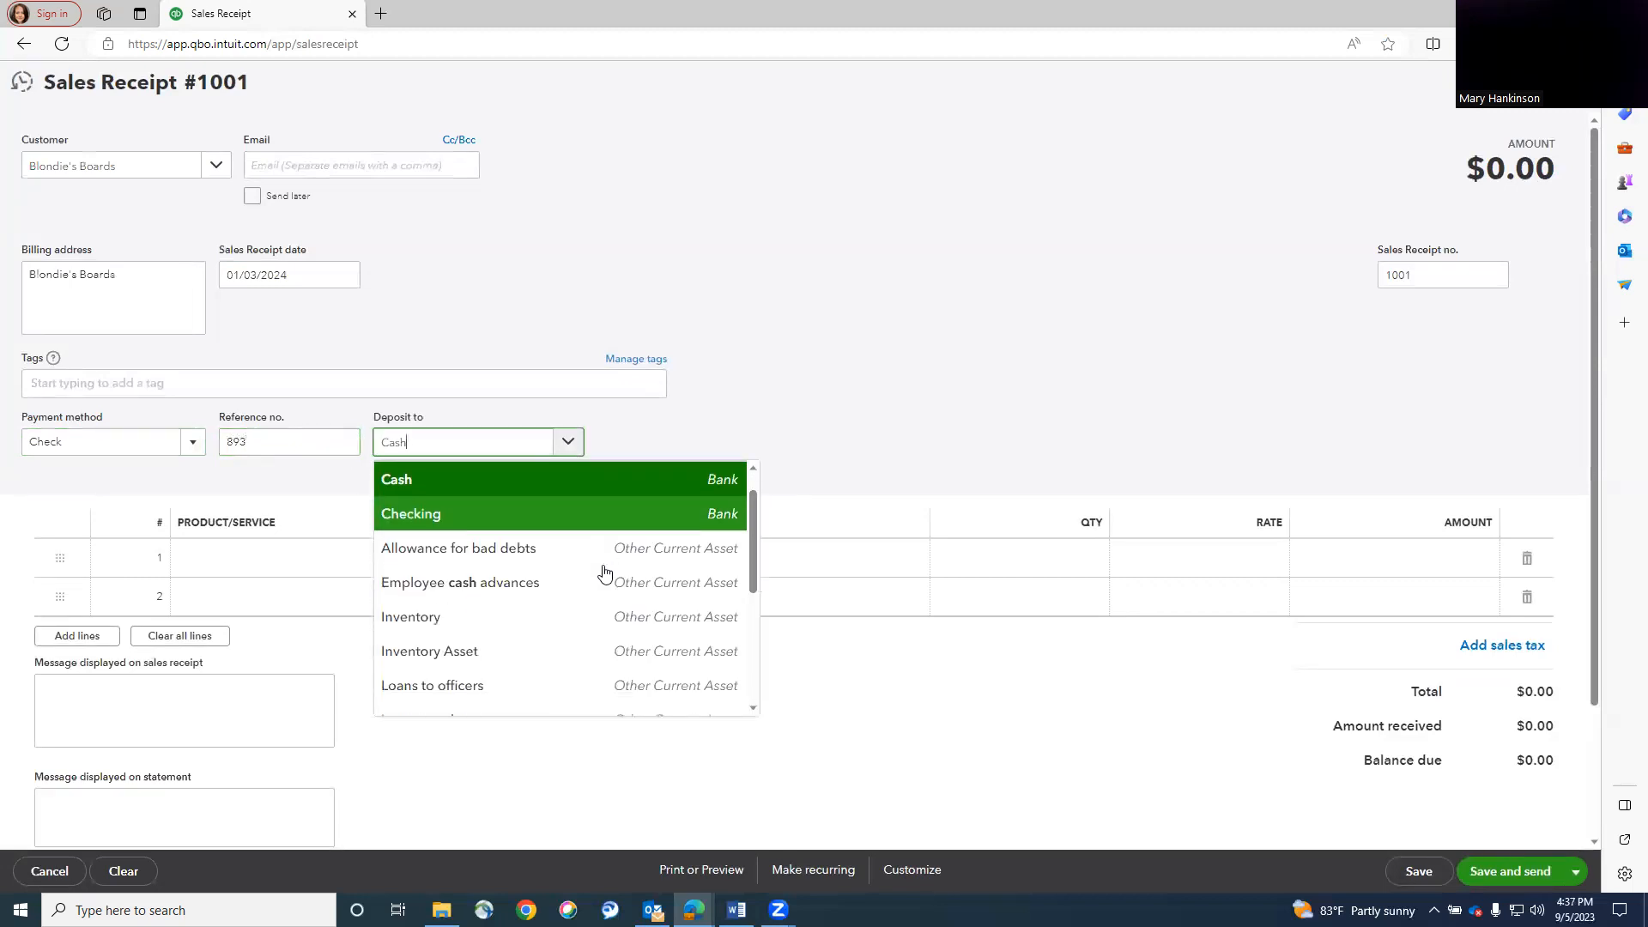
scroll(601, 583, down, 4)
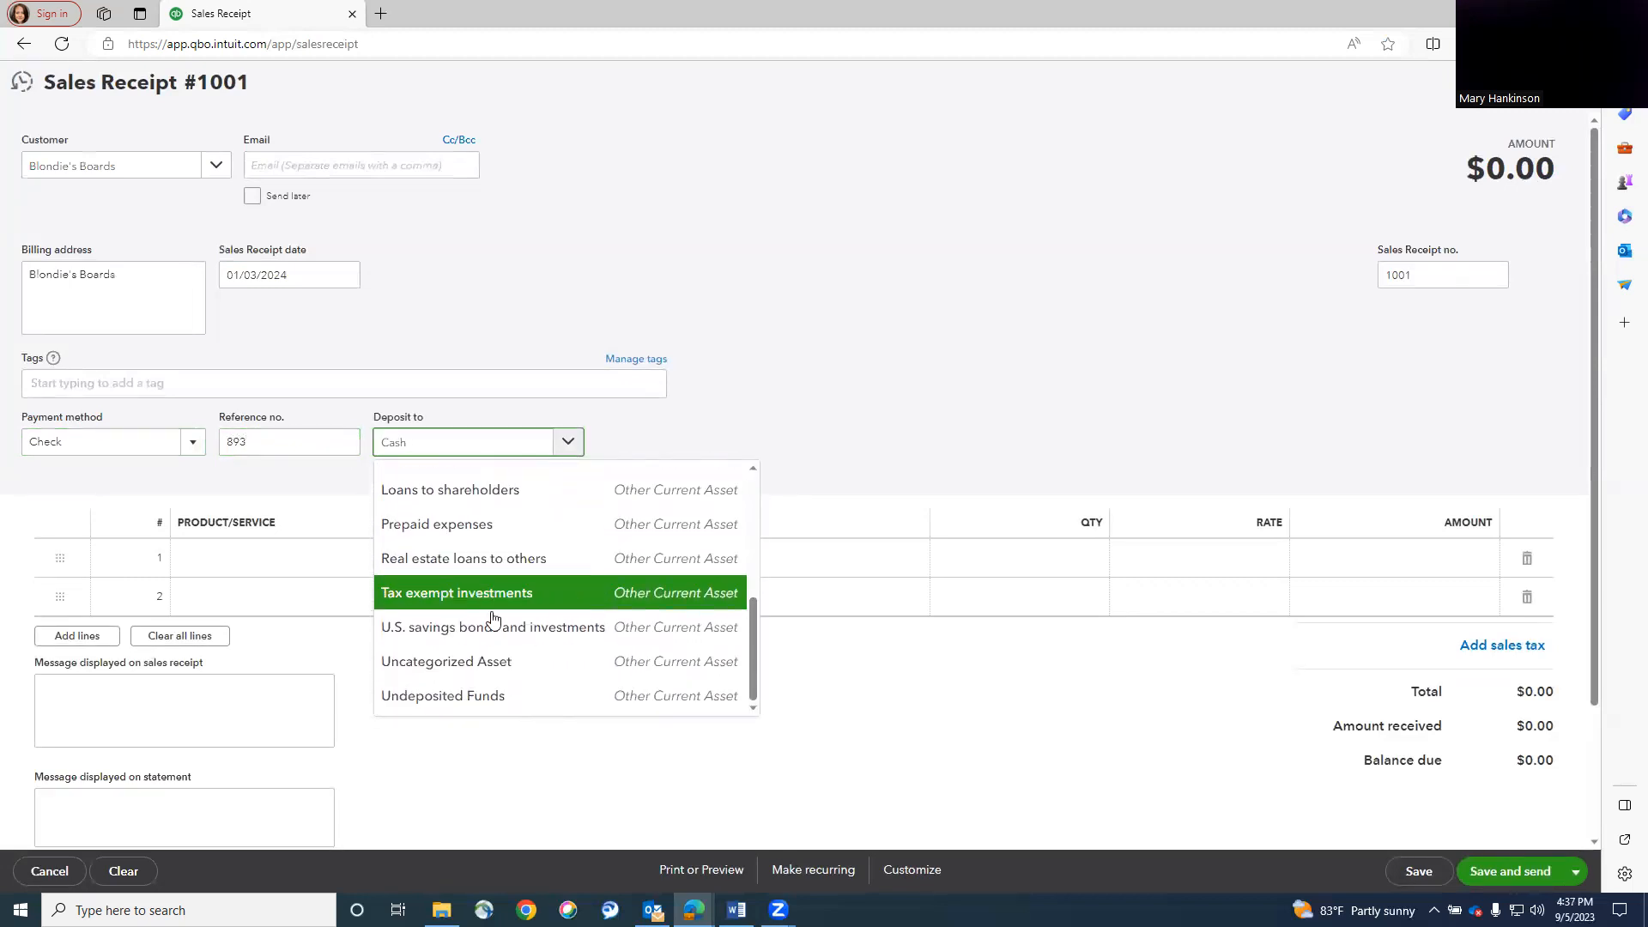
click(453, 695)
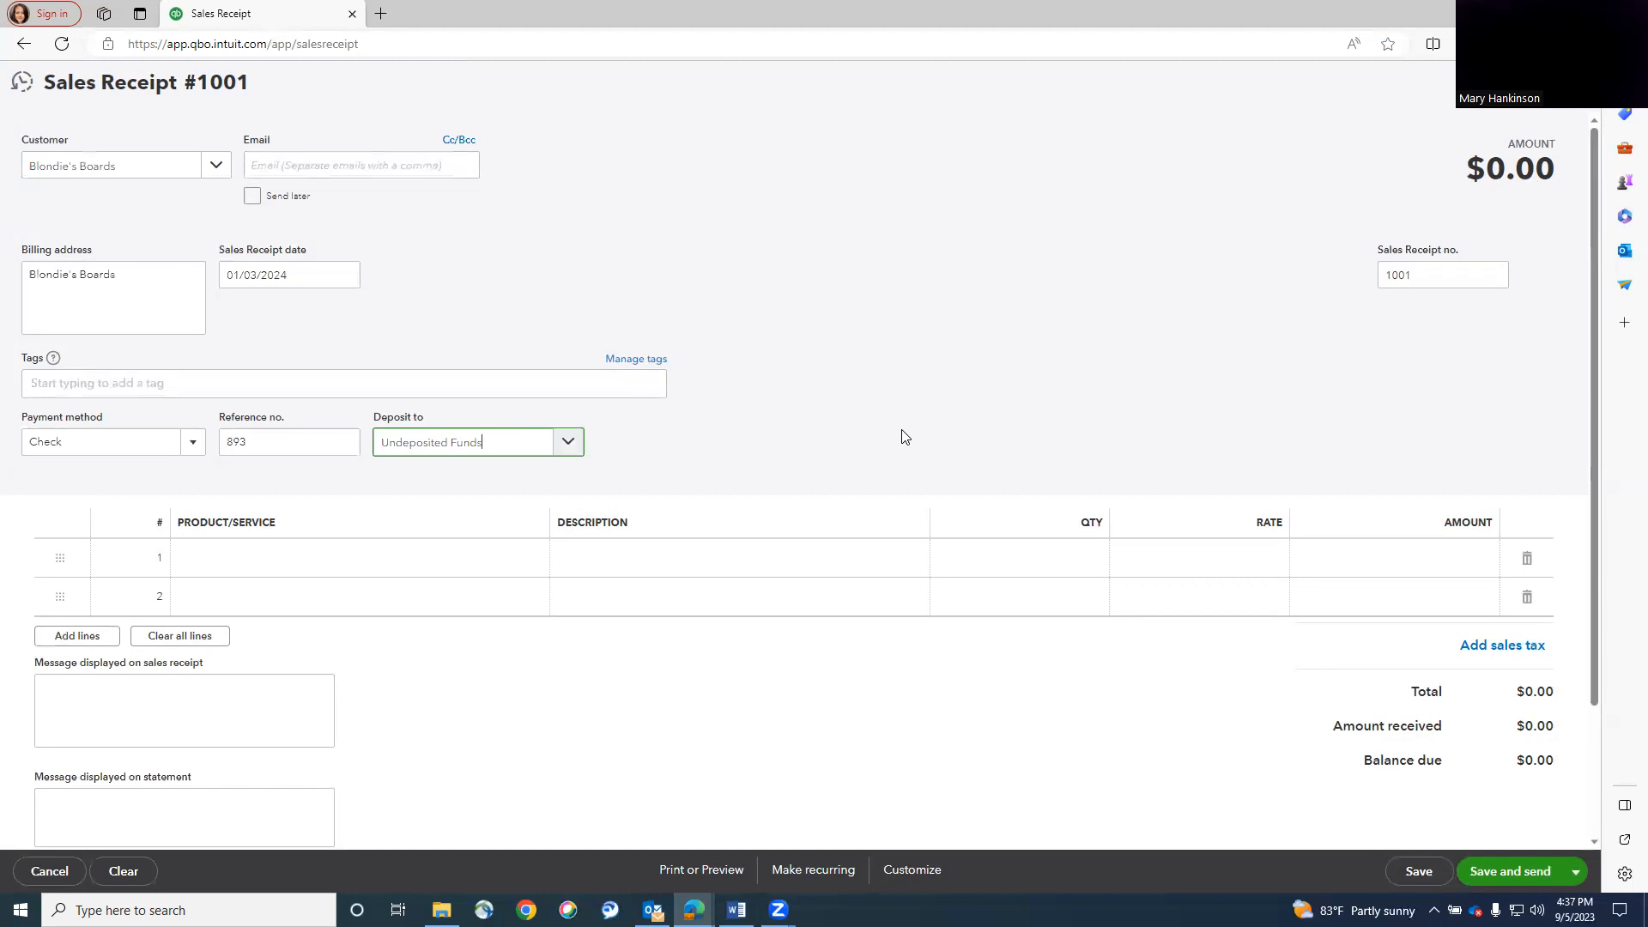
Add the product Rook 15 with quantity 2 to the receipt's first line, then save and close the receipt.
click(453, 559)
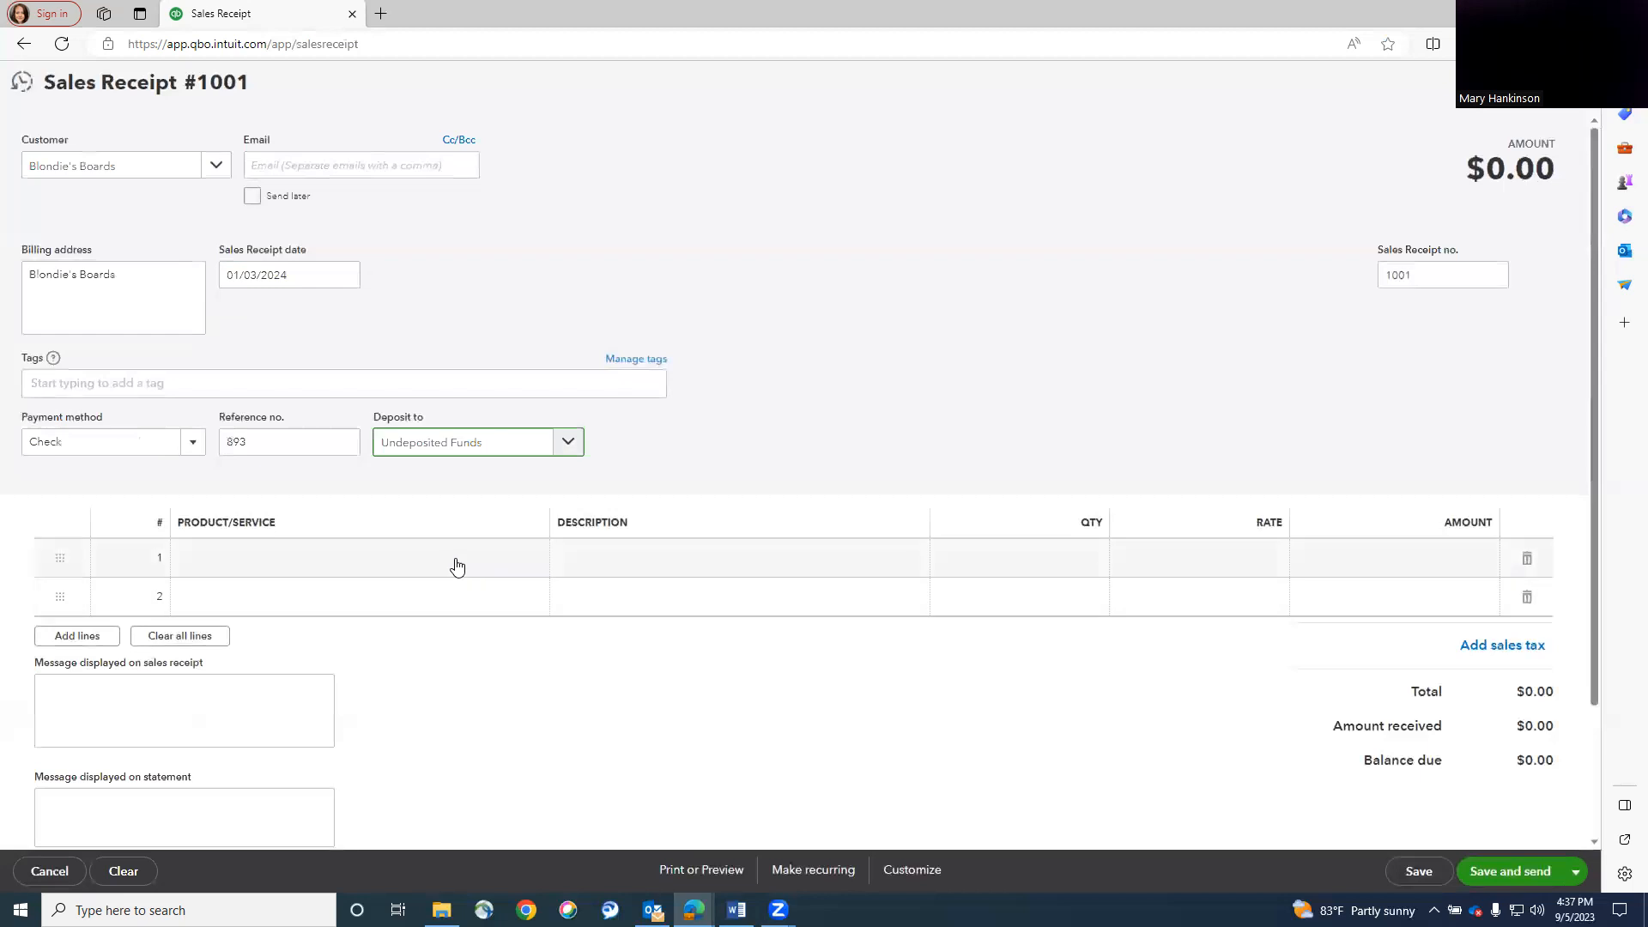
click(533, 558)
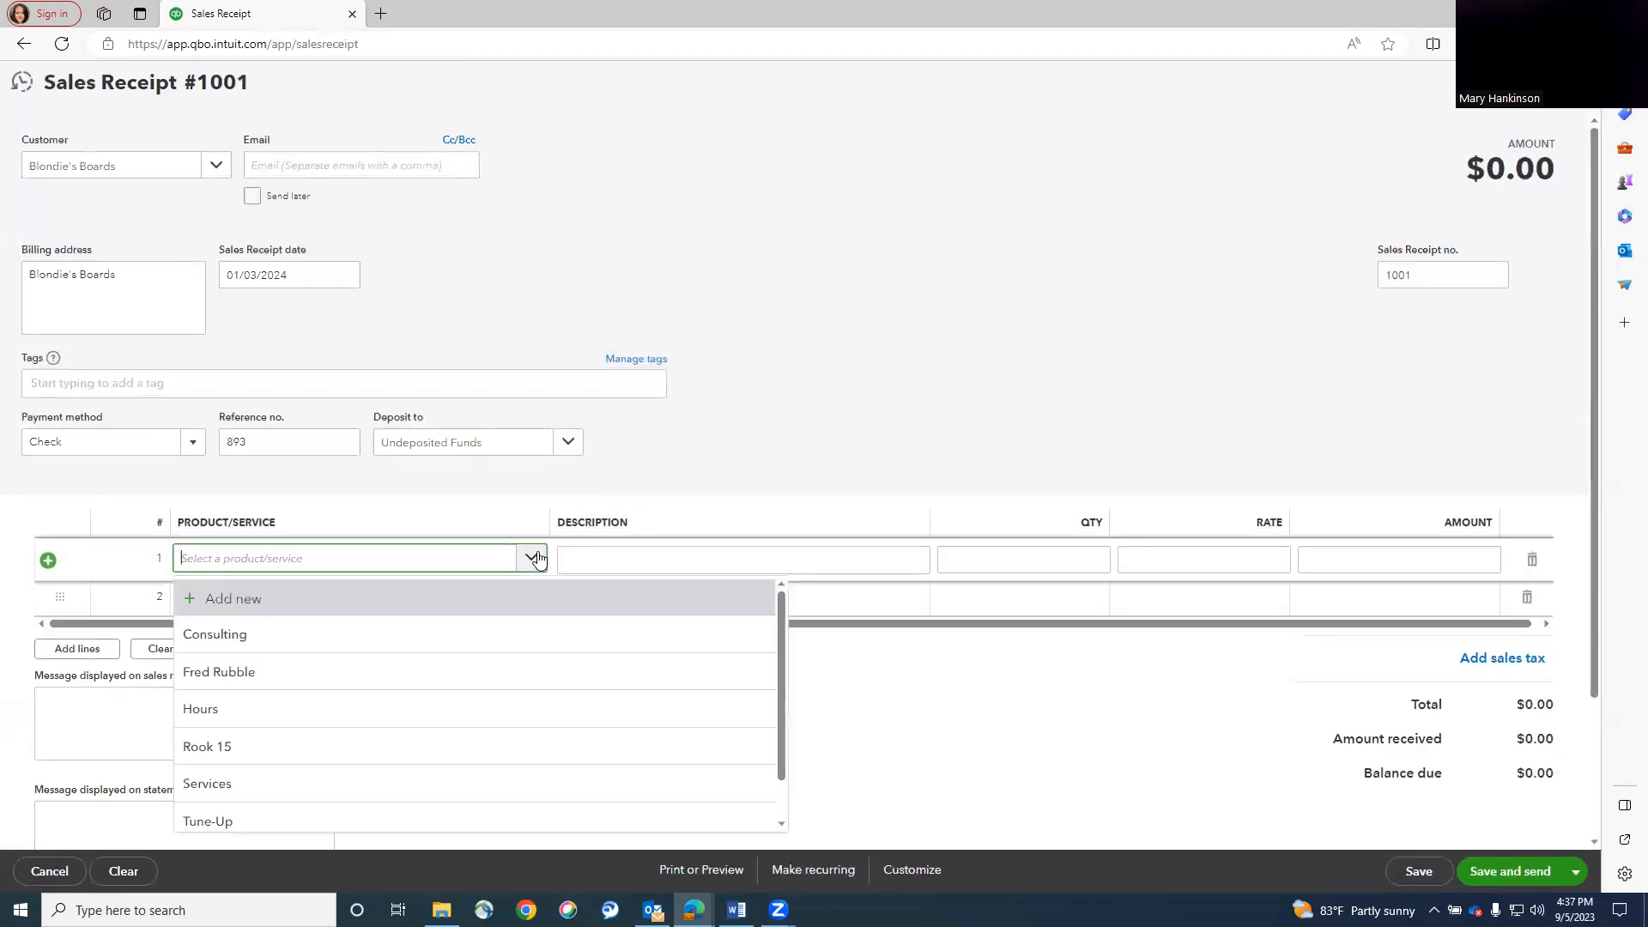
scroll(656, 694, down, 1)
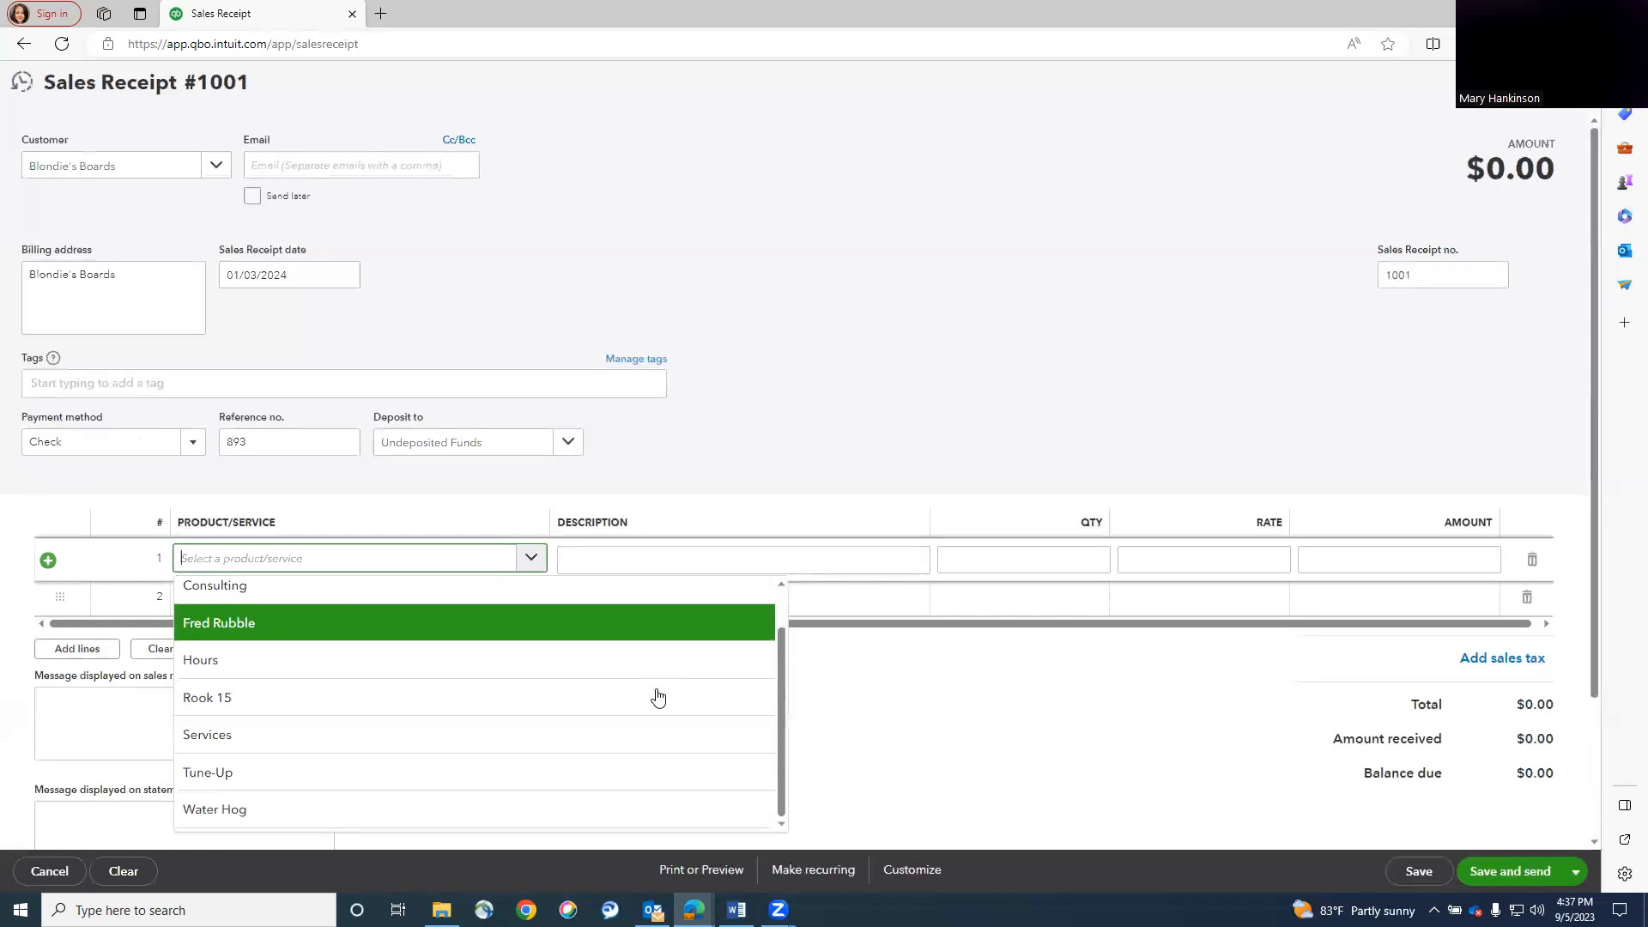
scroll(658, 696, up, 1)
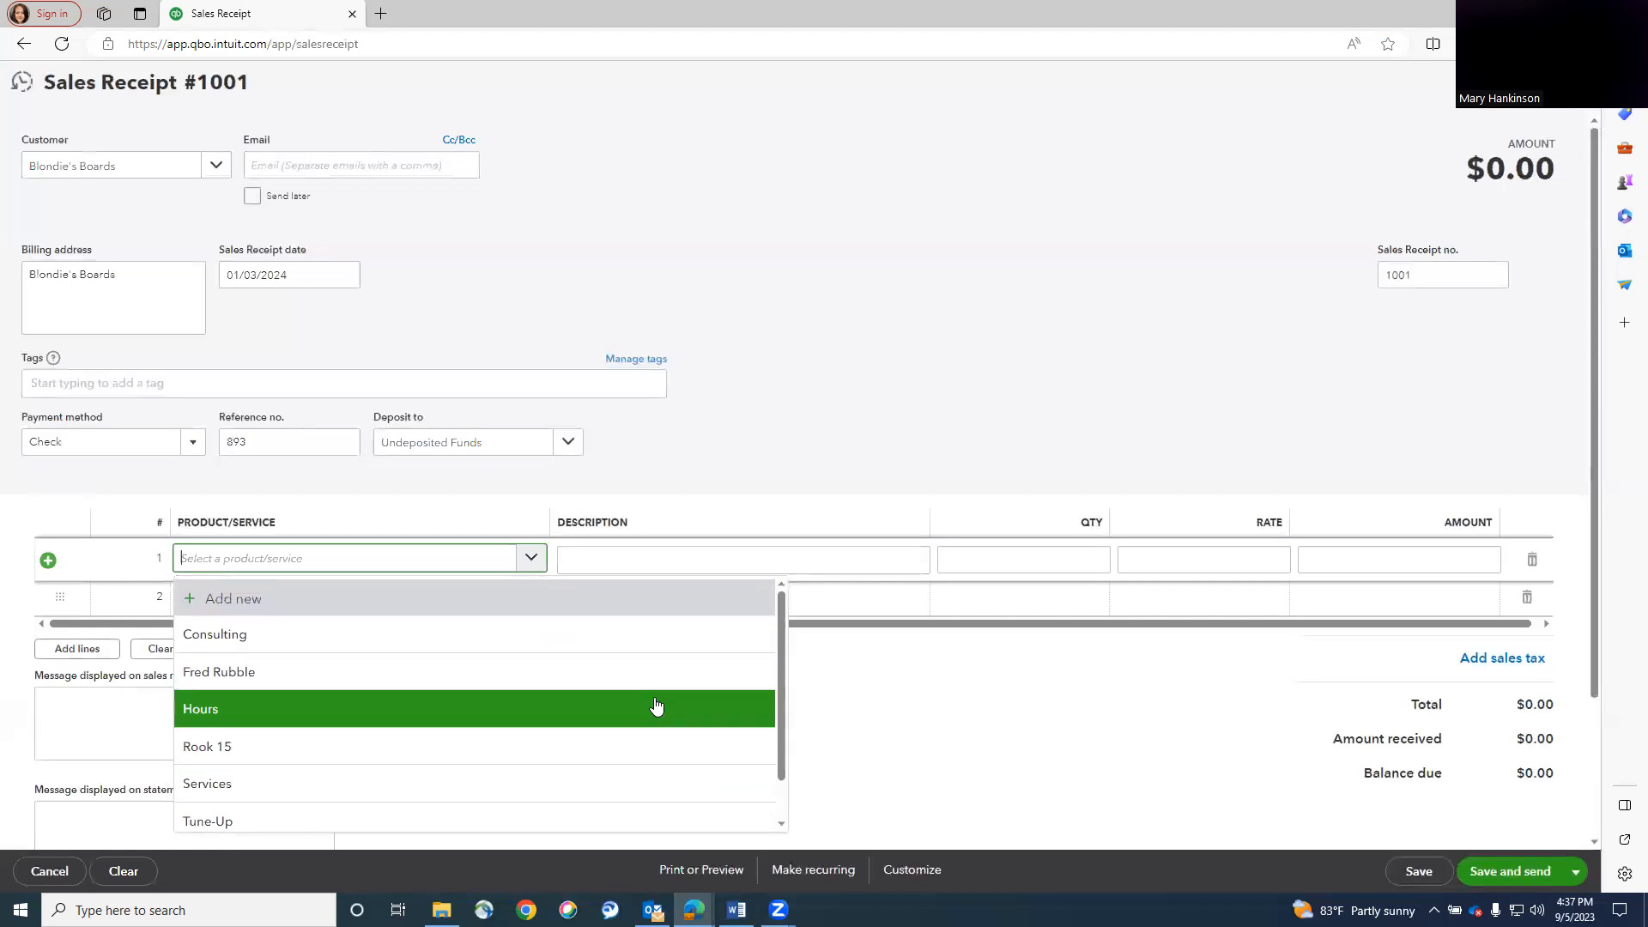
scroll(657, 706, down, 1)
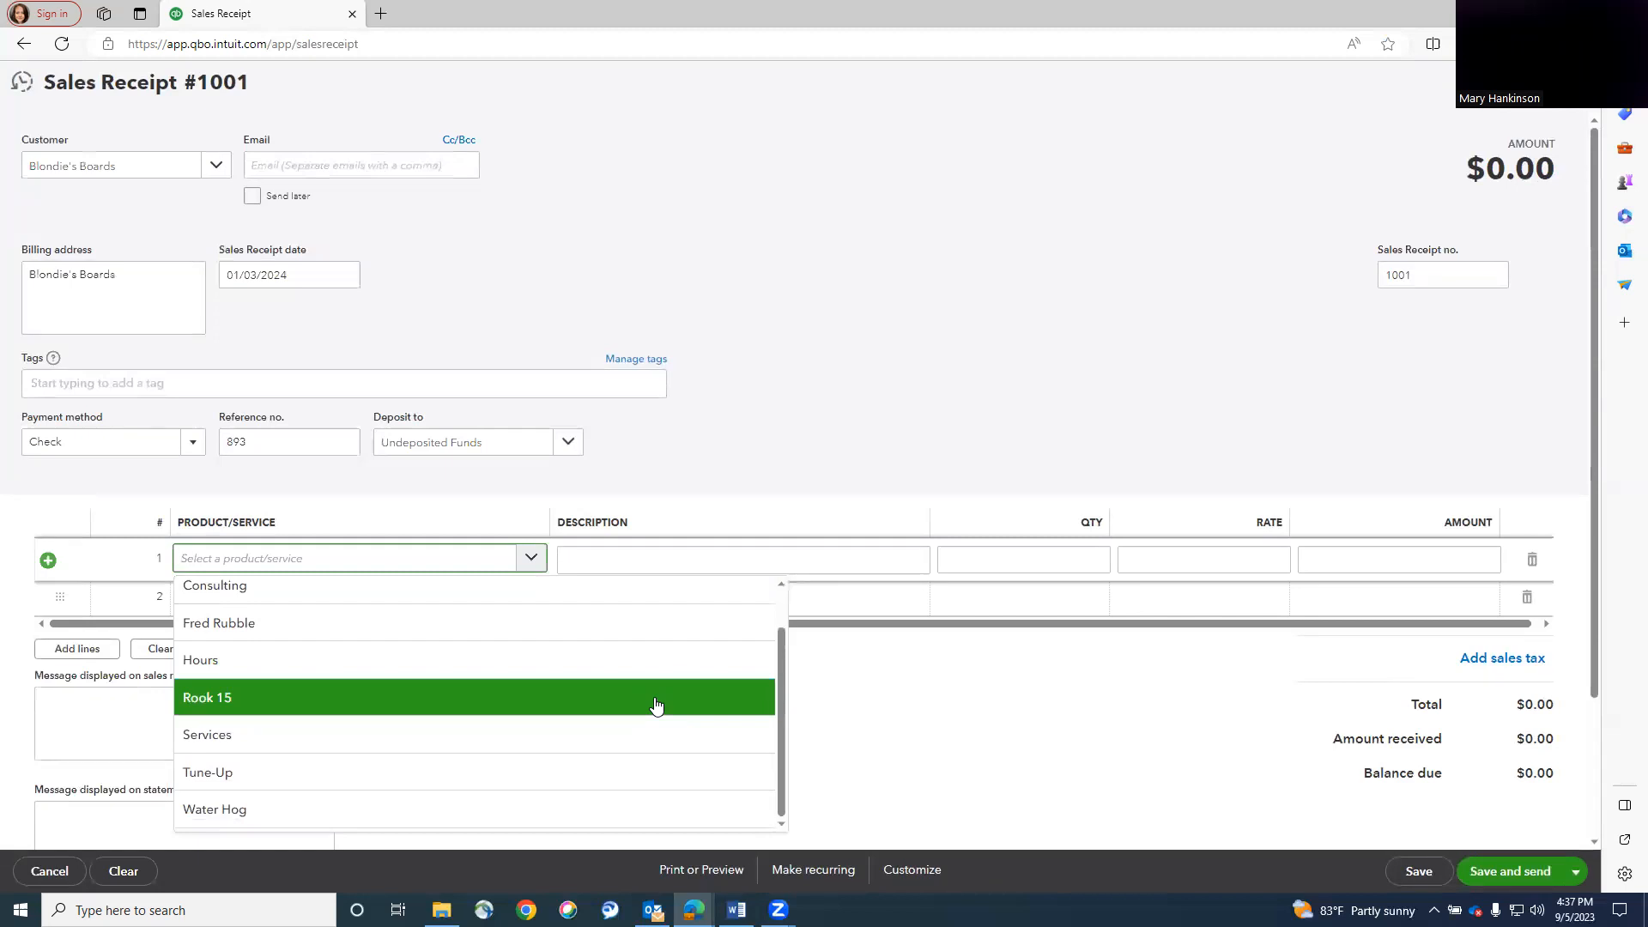
click(657, 705)
click(1075, 557)
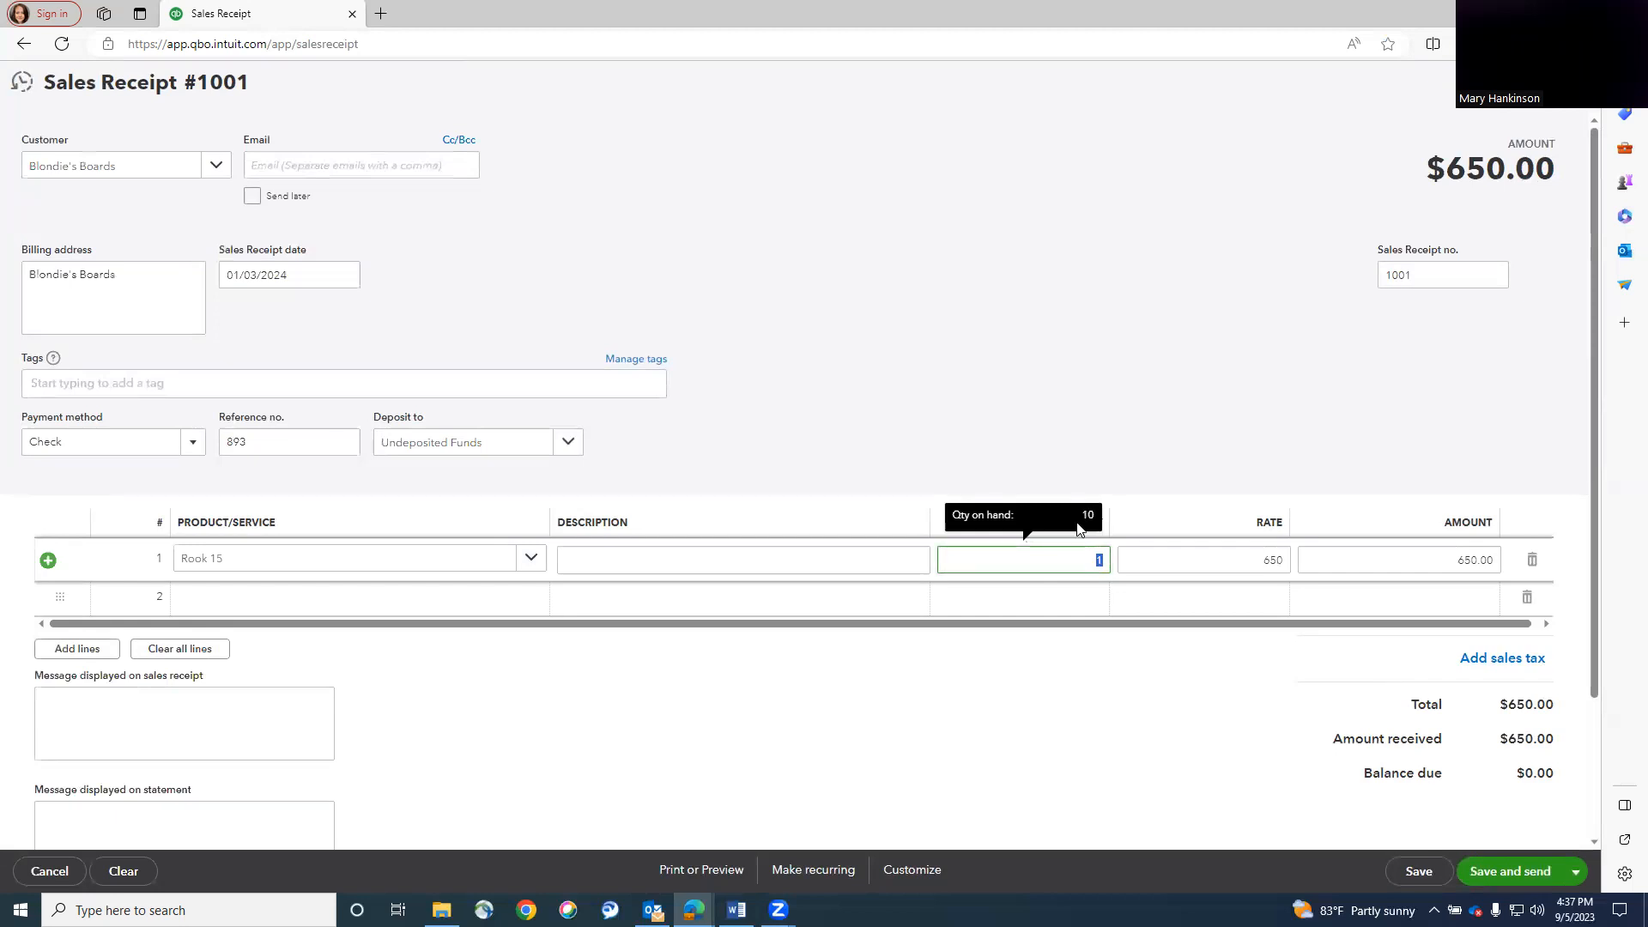
text(2)
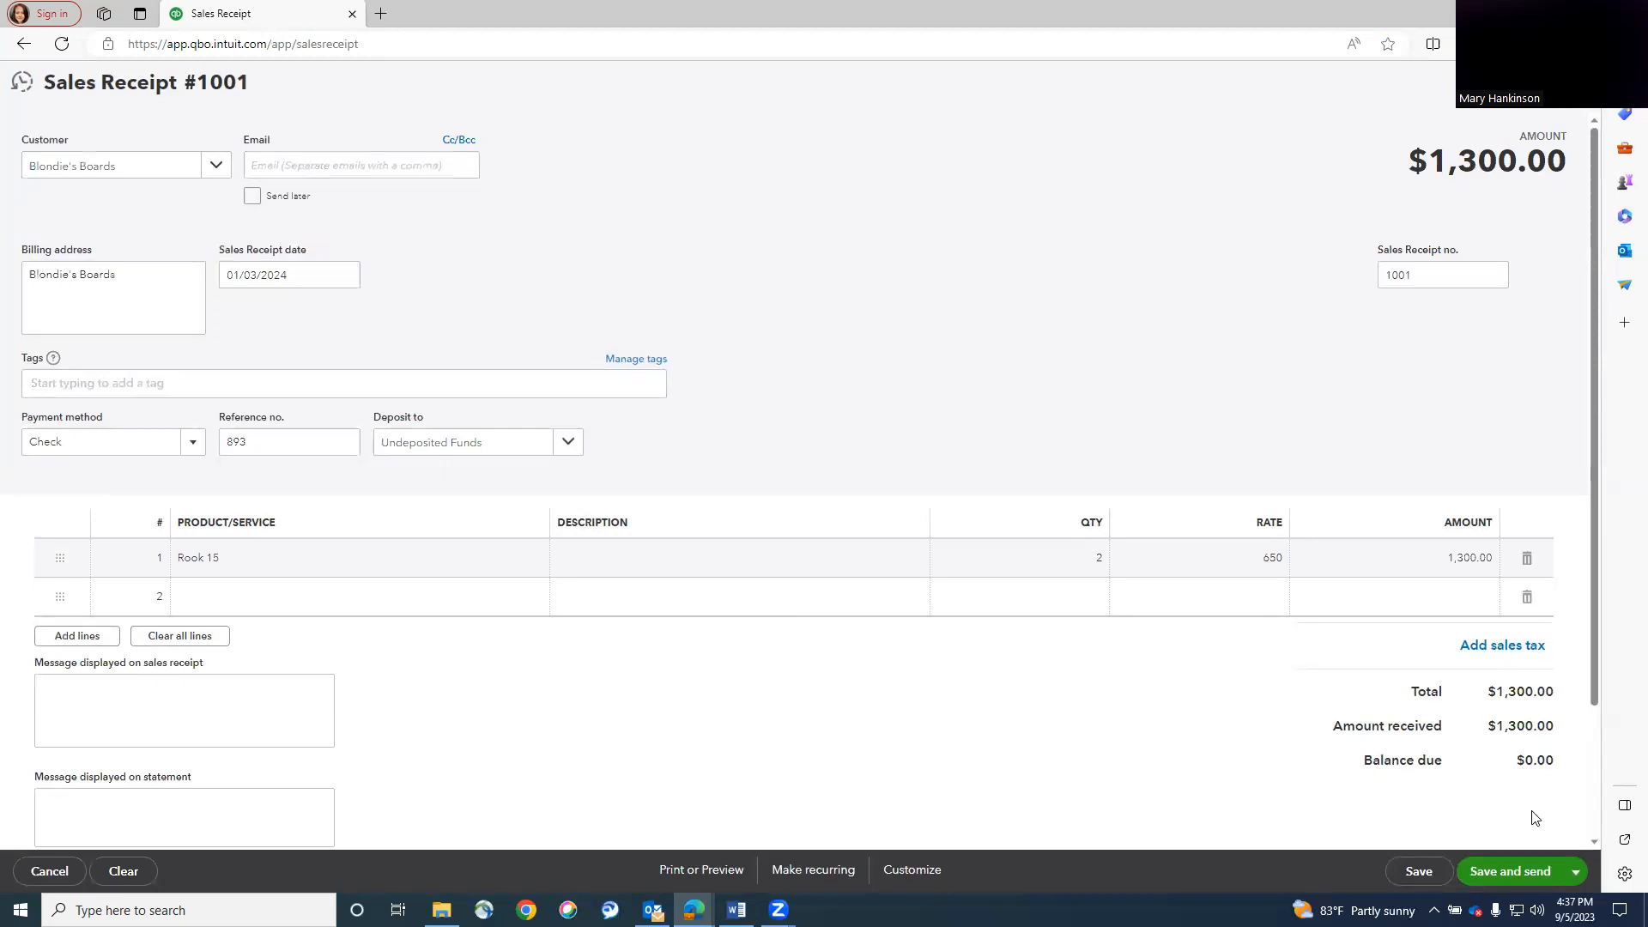
click(1584, 870)
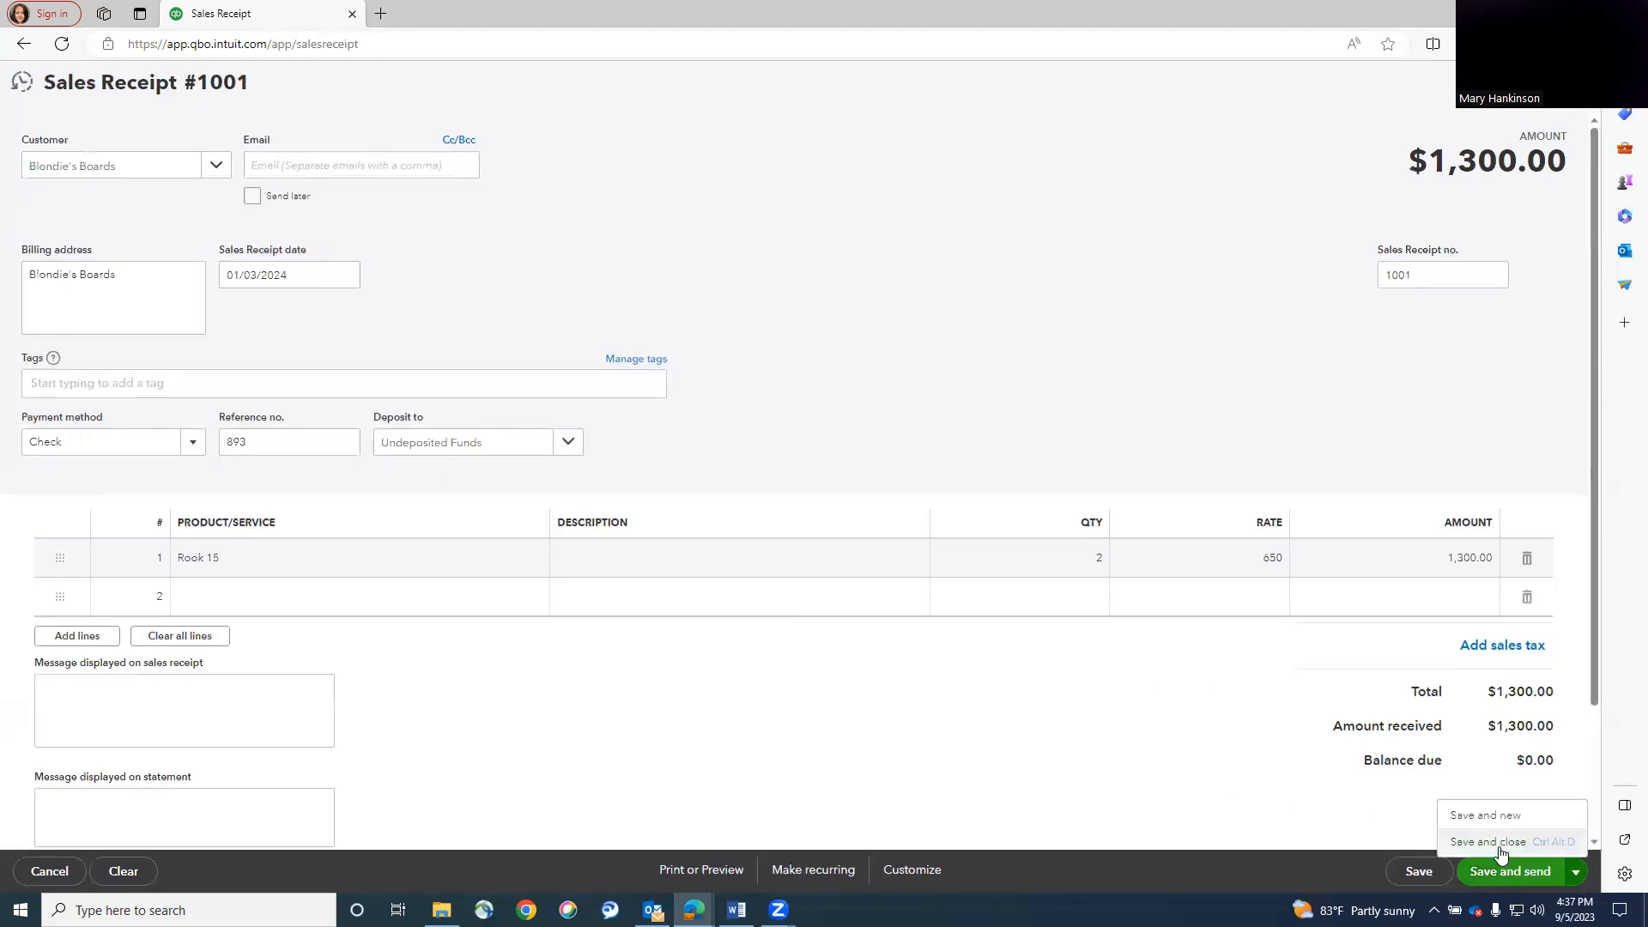
click(1536, 842)
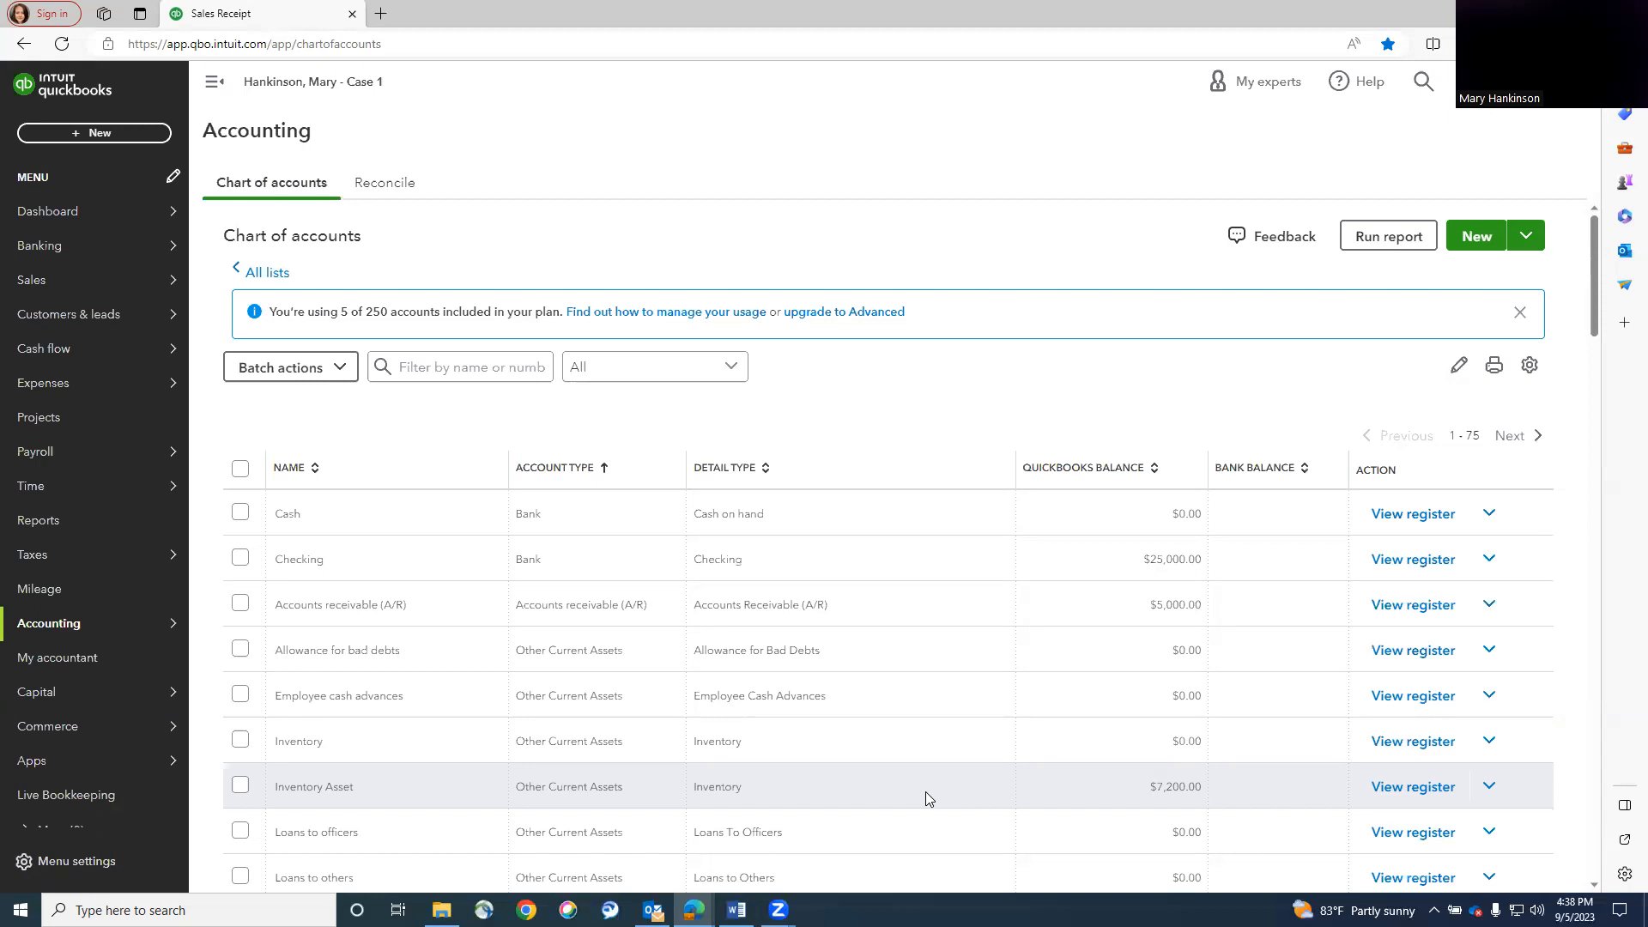
Create a new invoice and switch it to the old layout, dismissing the introductory pop-ups.
click(110, 135)
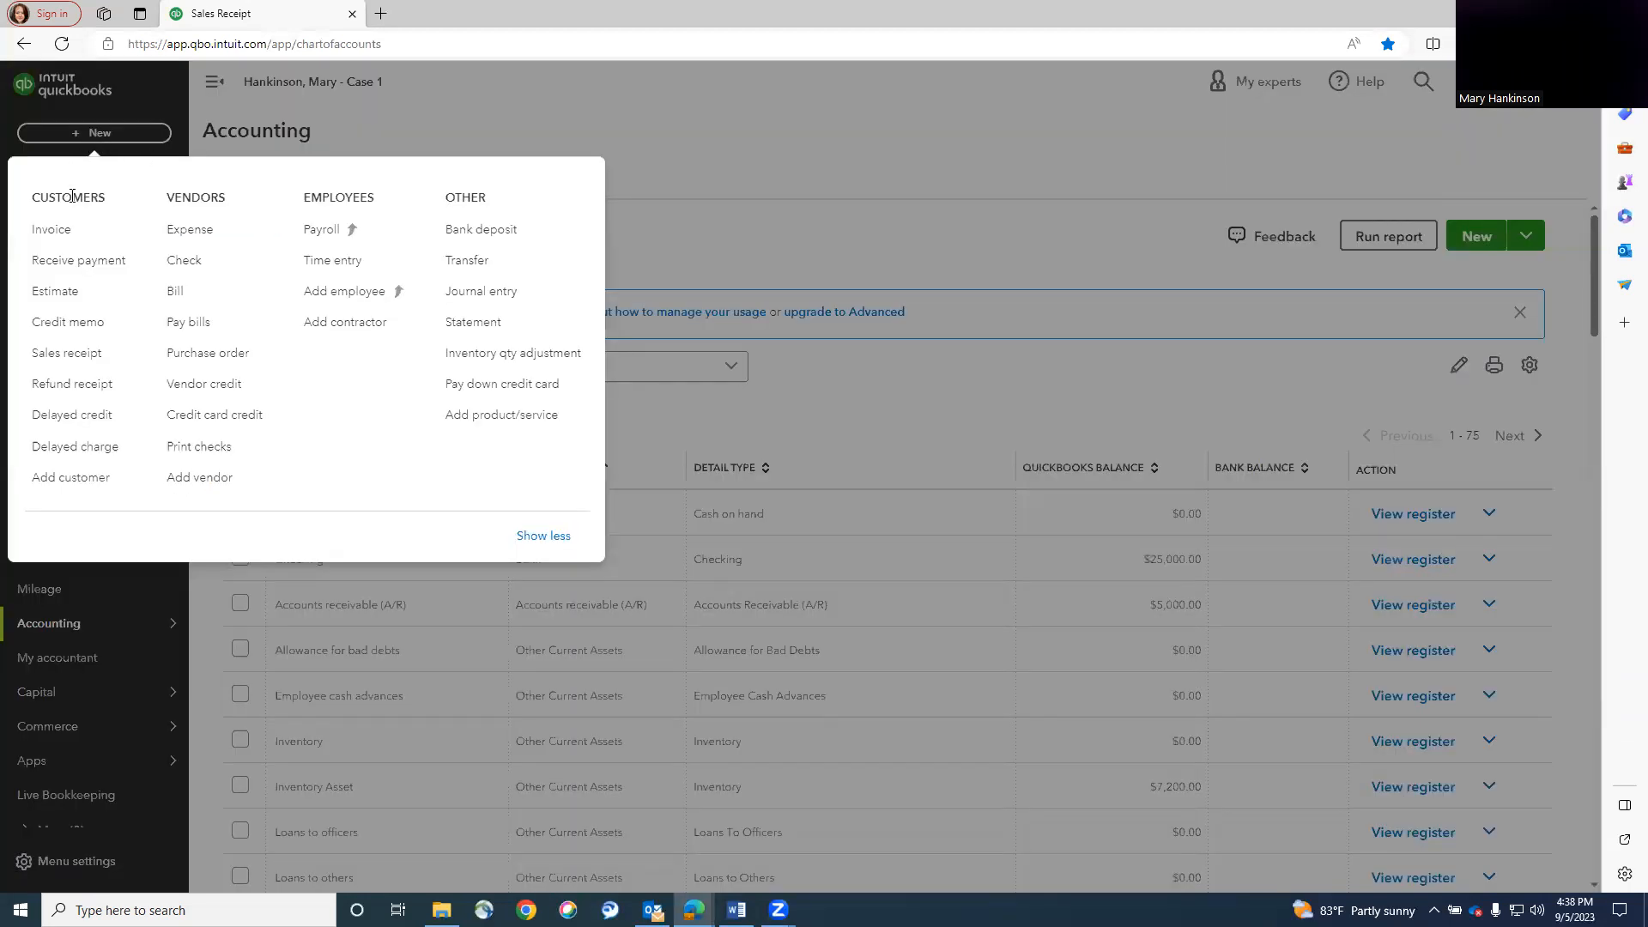
click(52, 232)
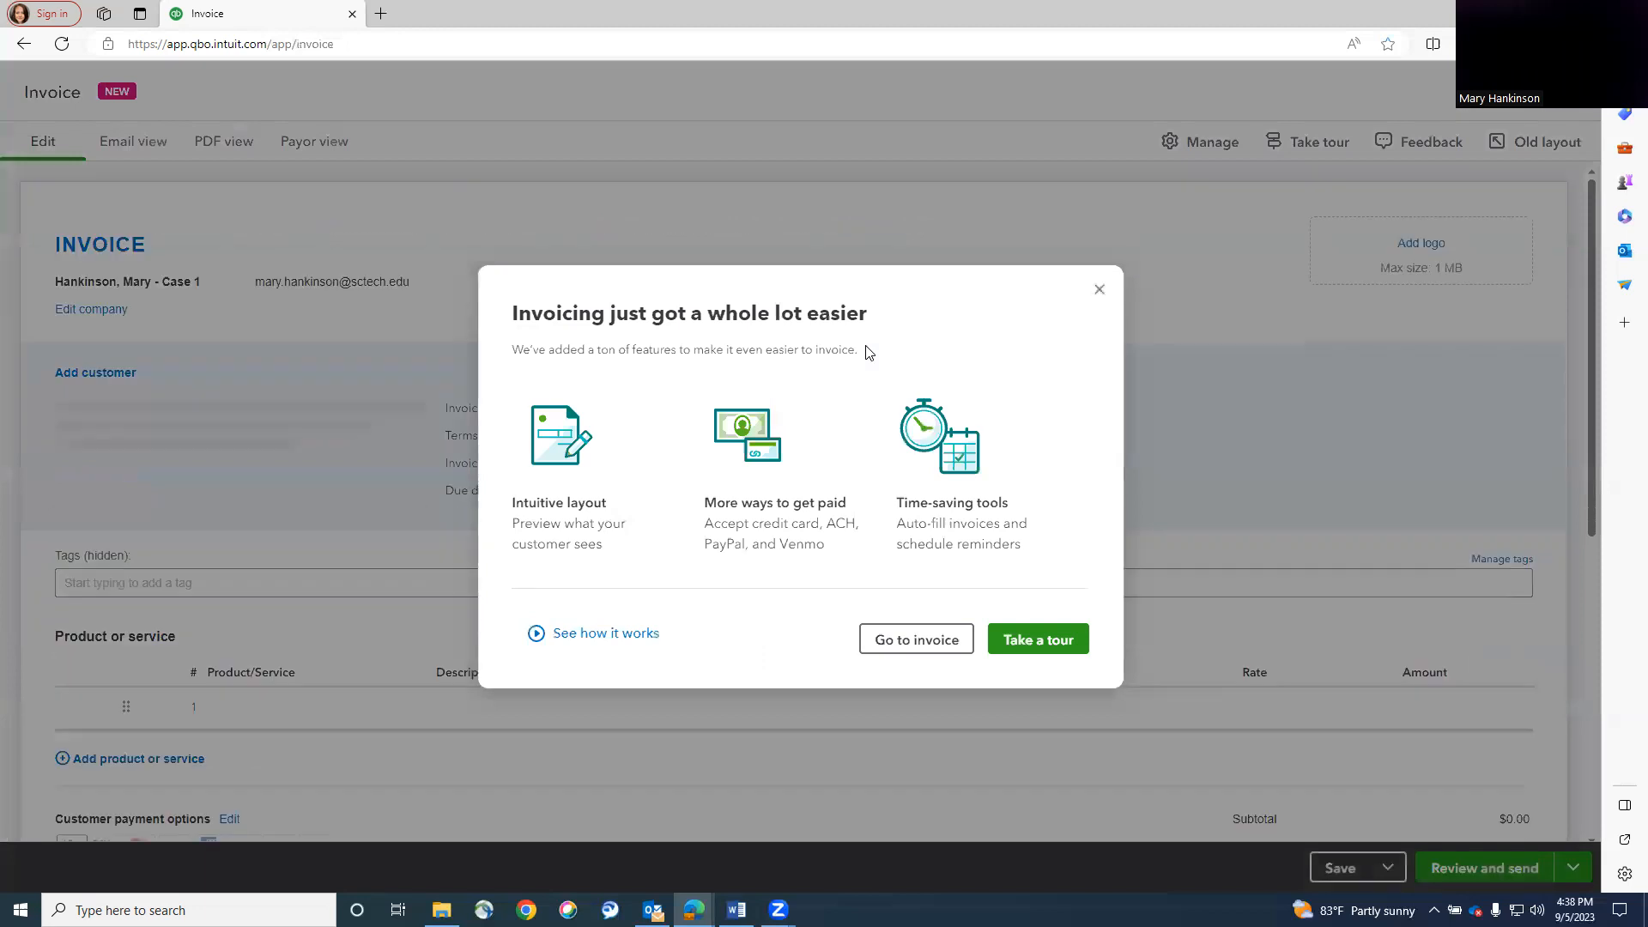
click(1098, 292)
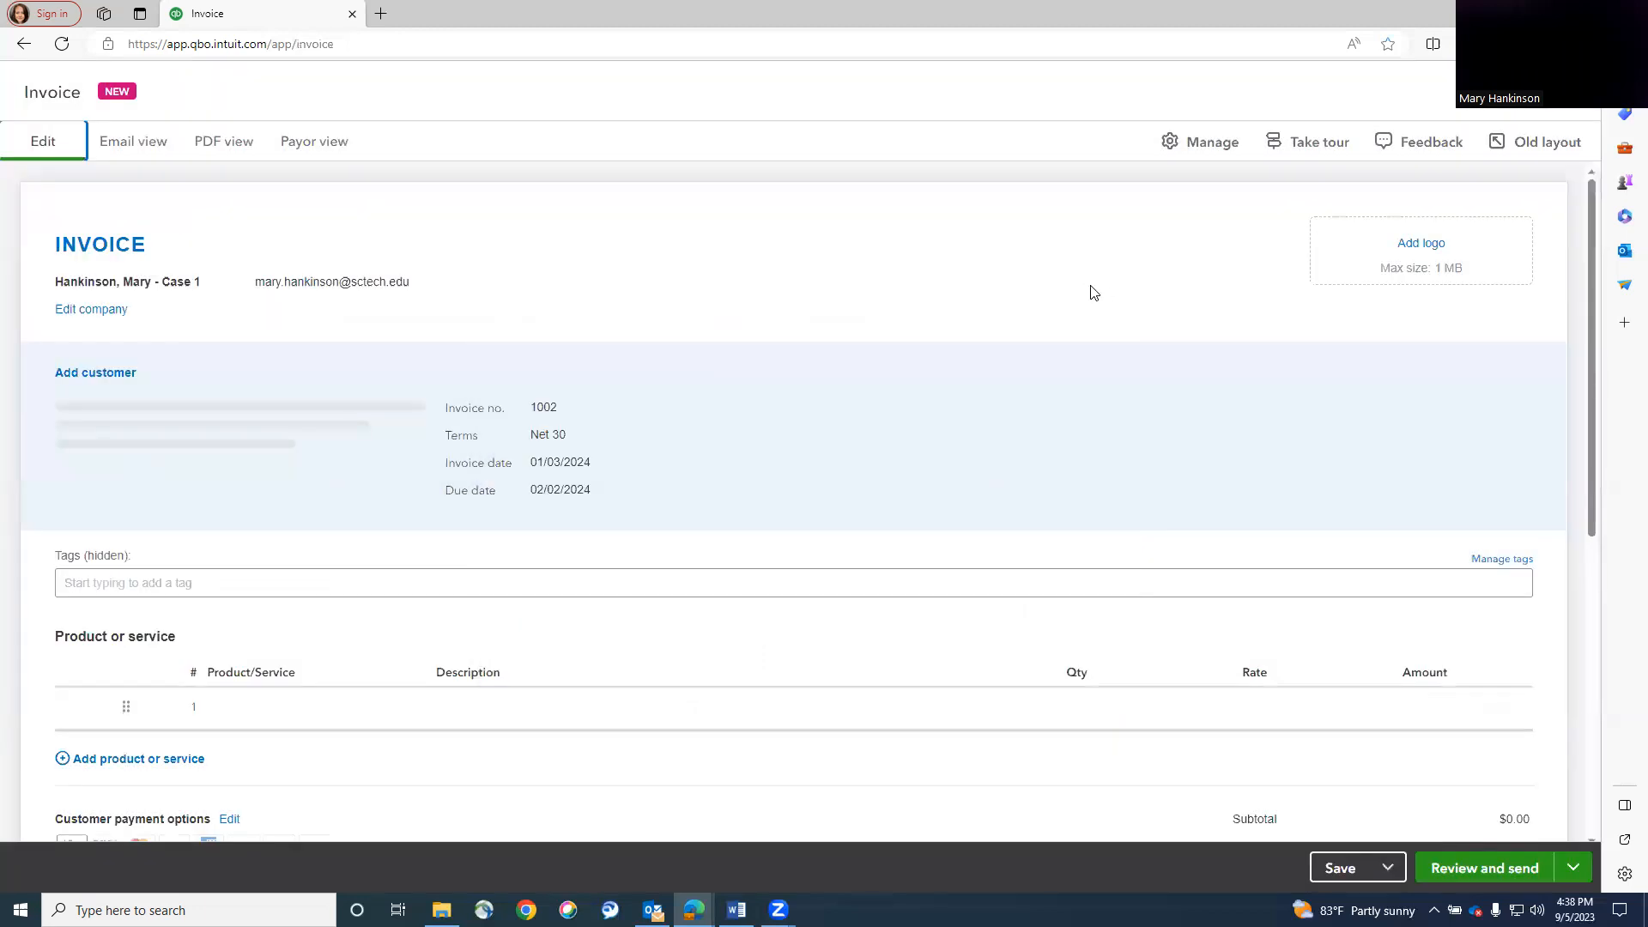
scroll(777, 404, down, 5)
scroll(777, 404, up, 5)
click(1556, 141)
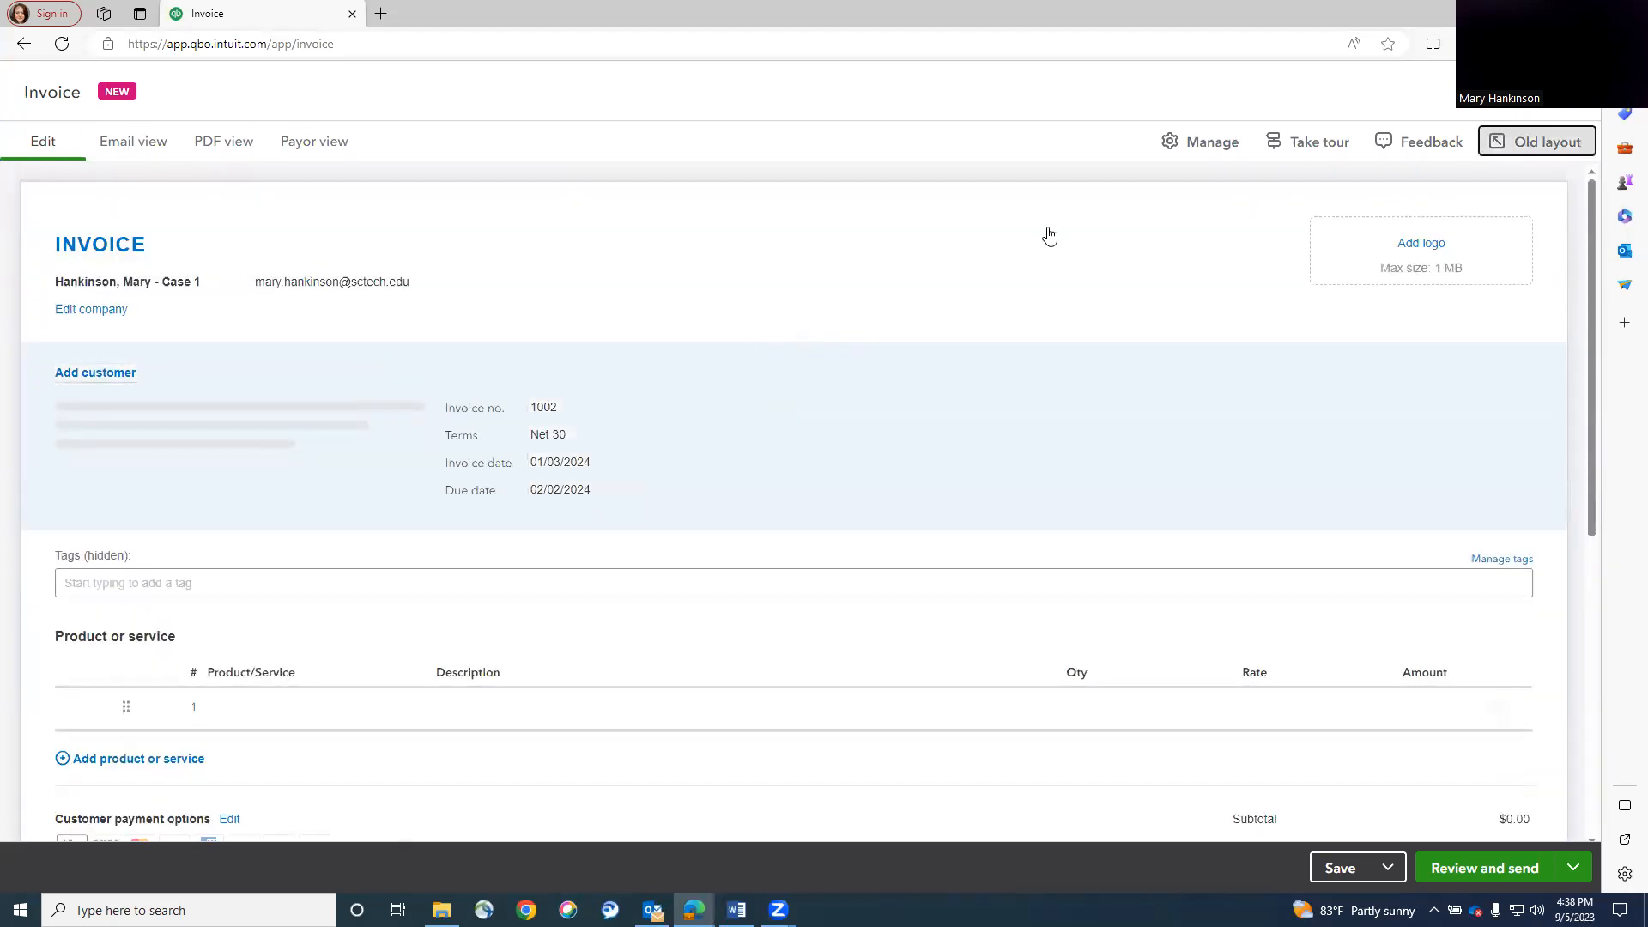
click(935, 610)
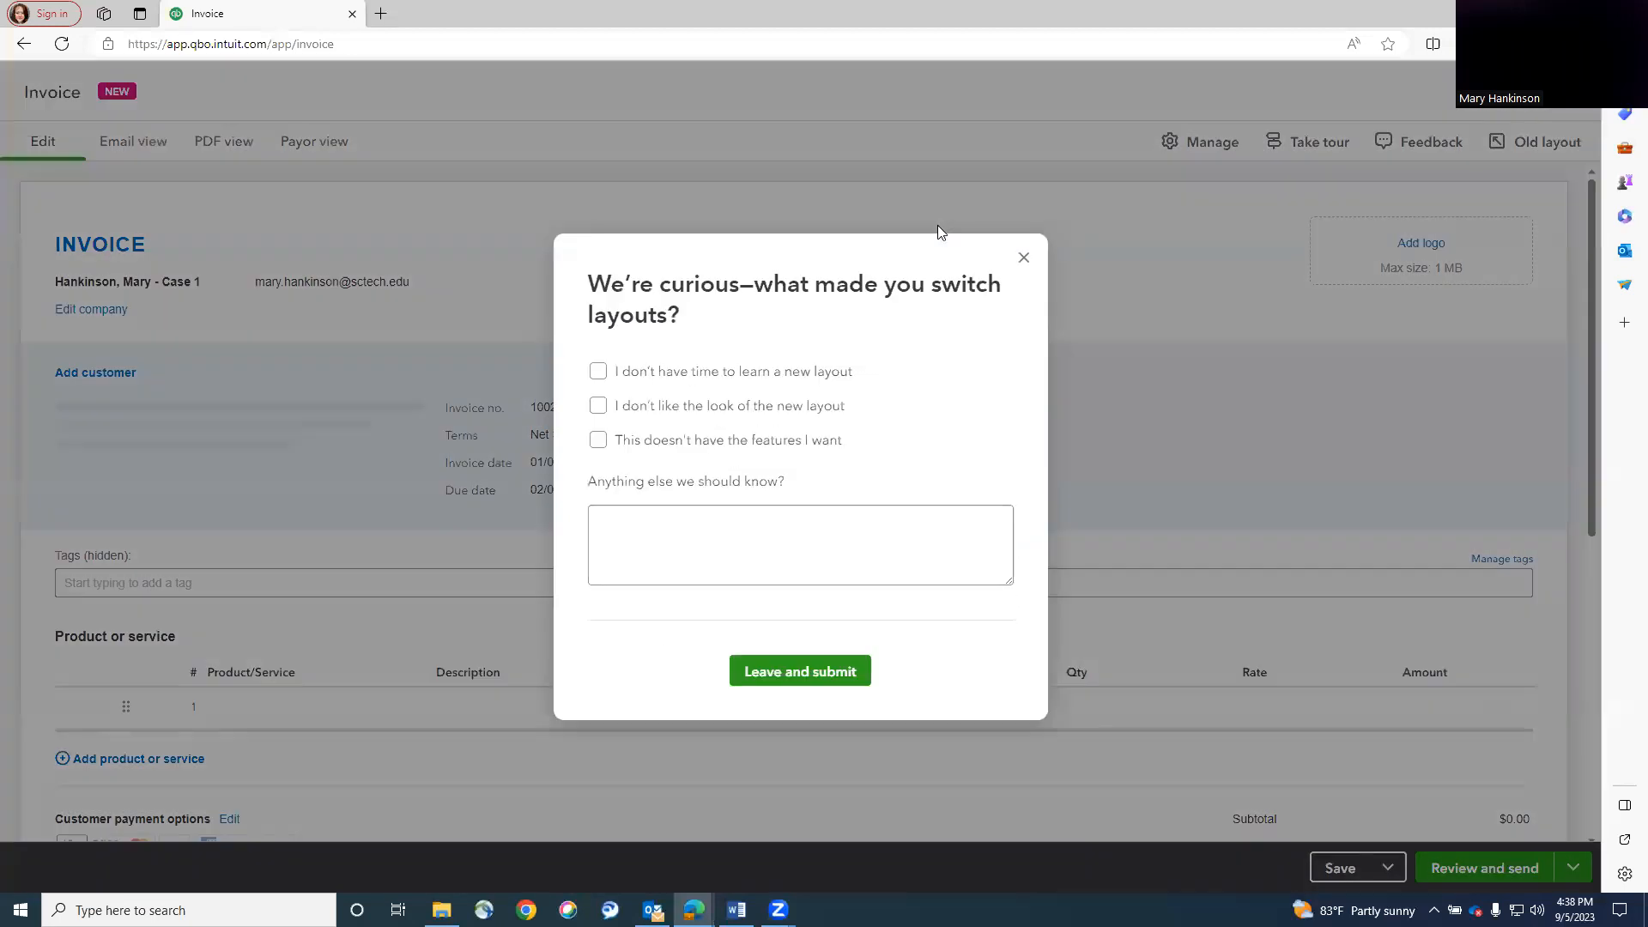
click(778, 680)
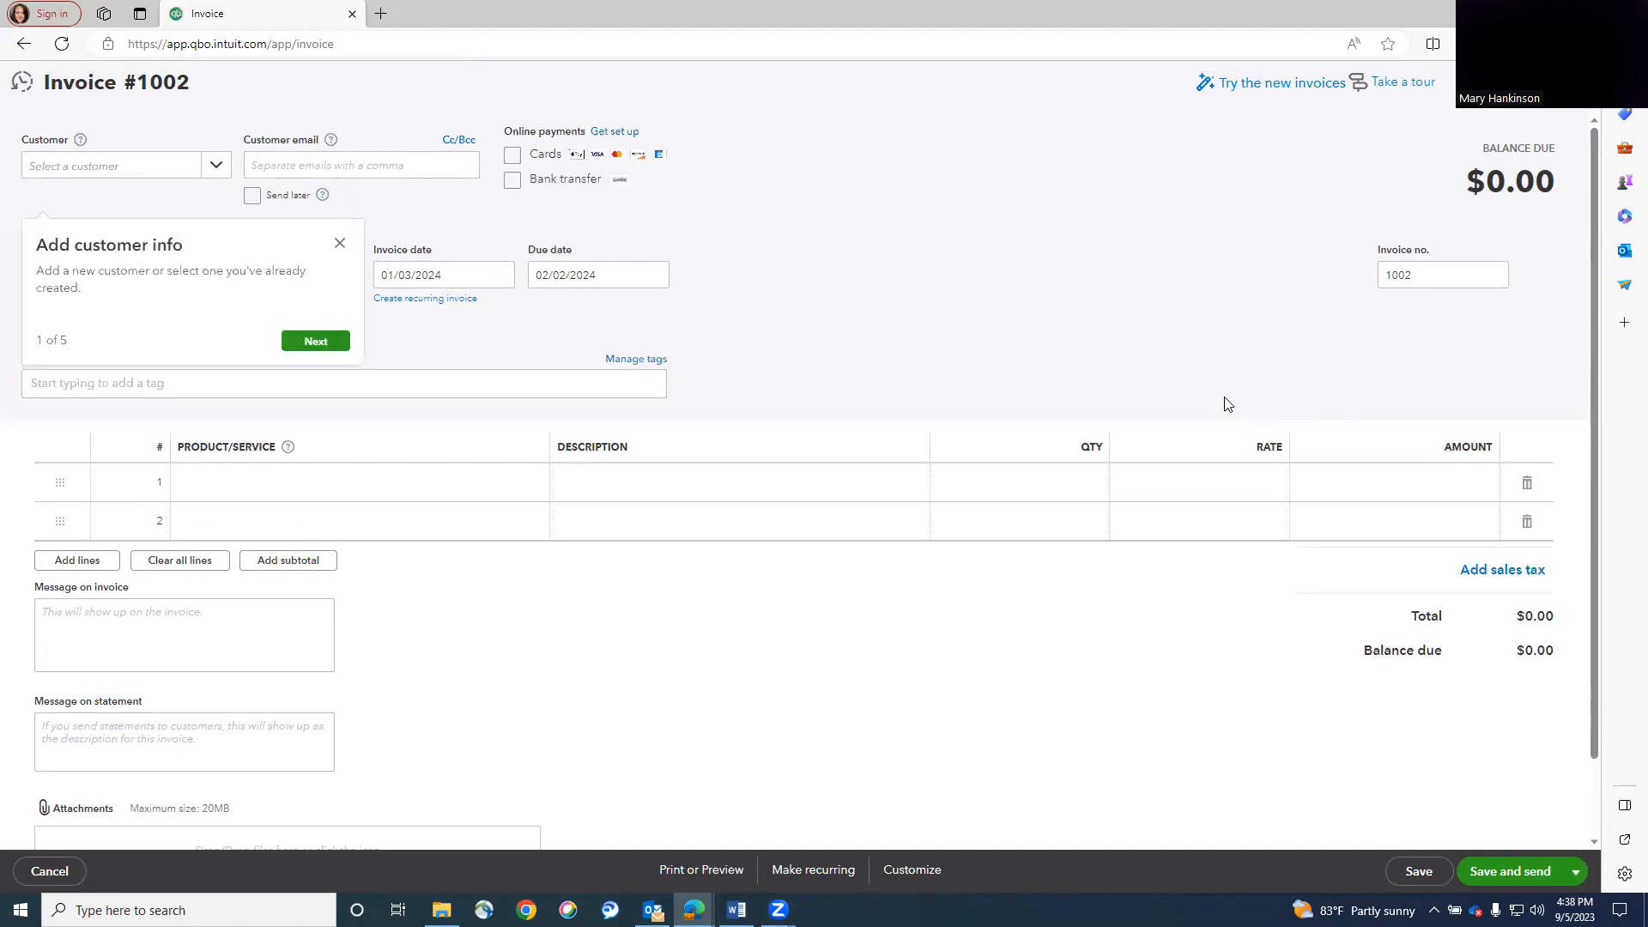
click(340, 244)
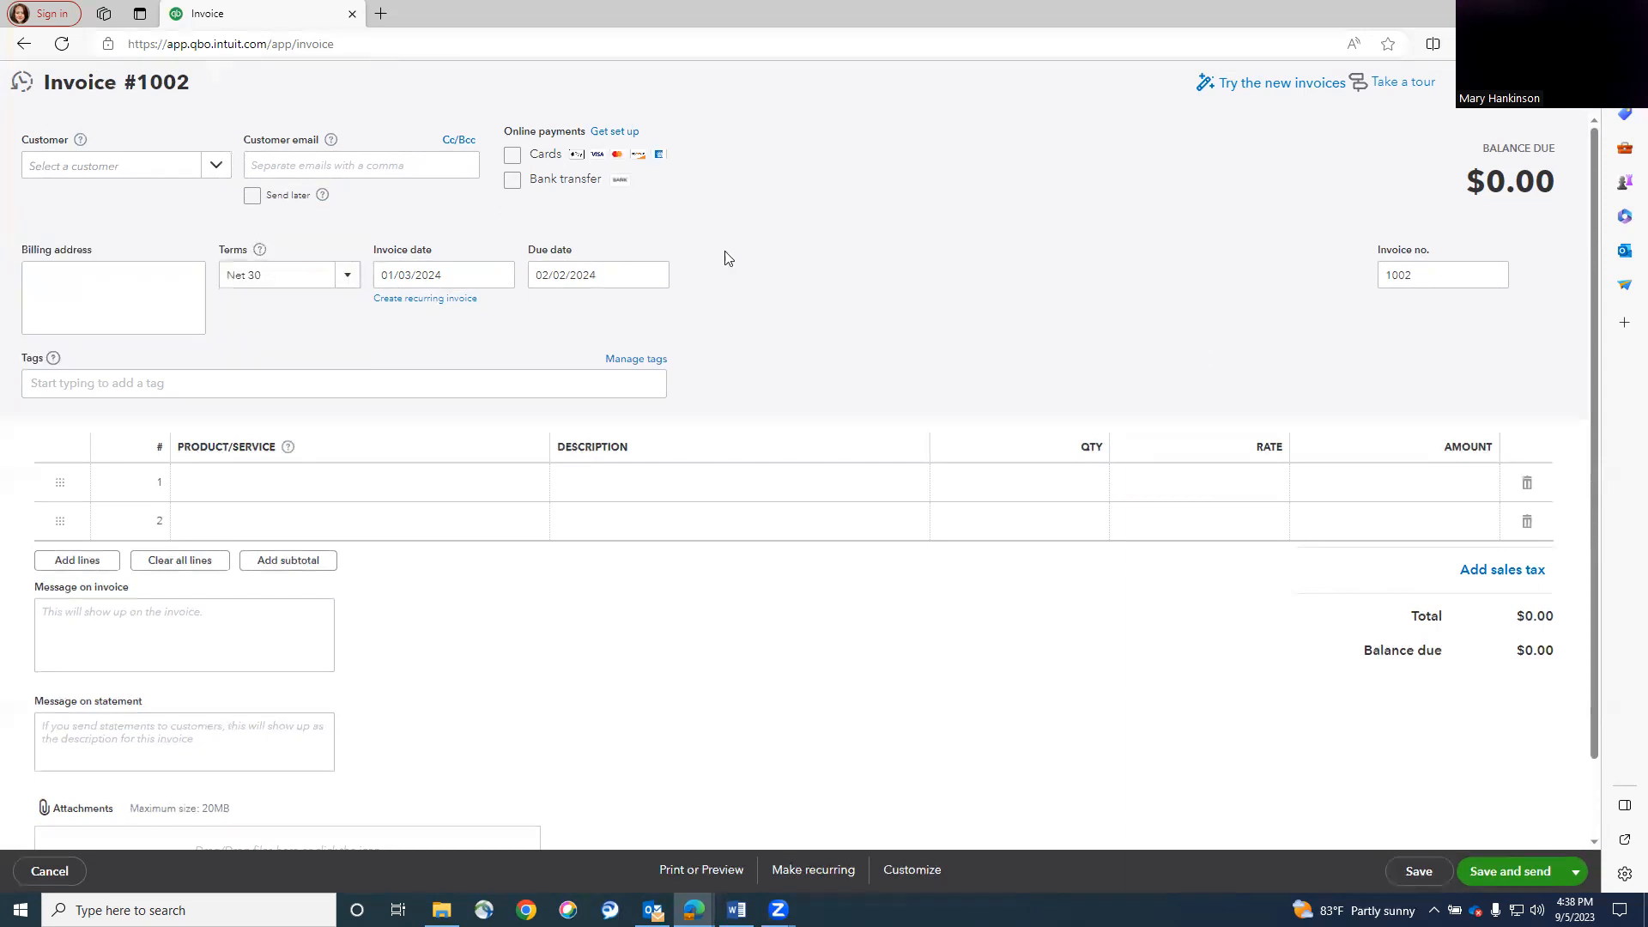
Try the new invoice layout again, and return the blank invoice to the old layout.
click(1233, 86)
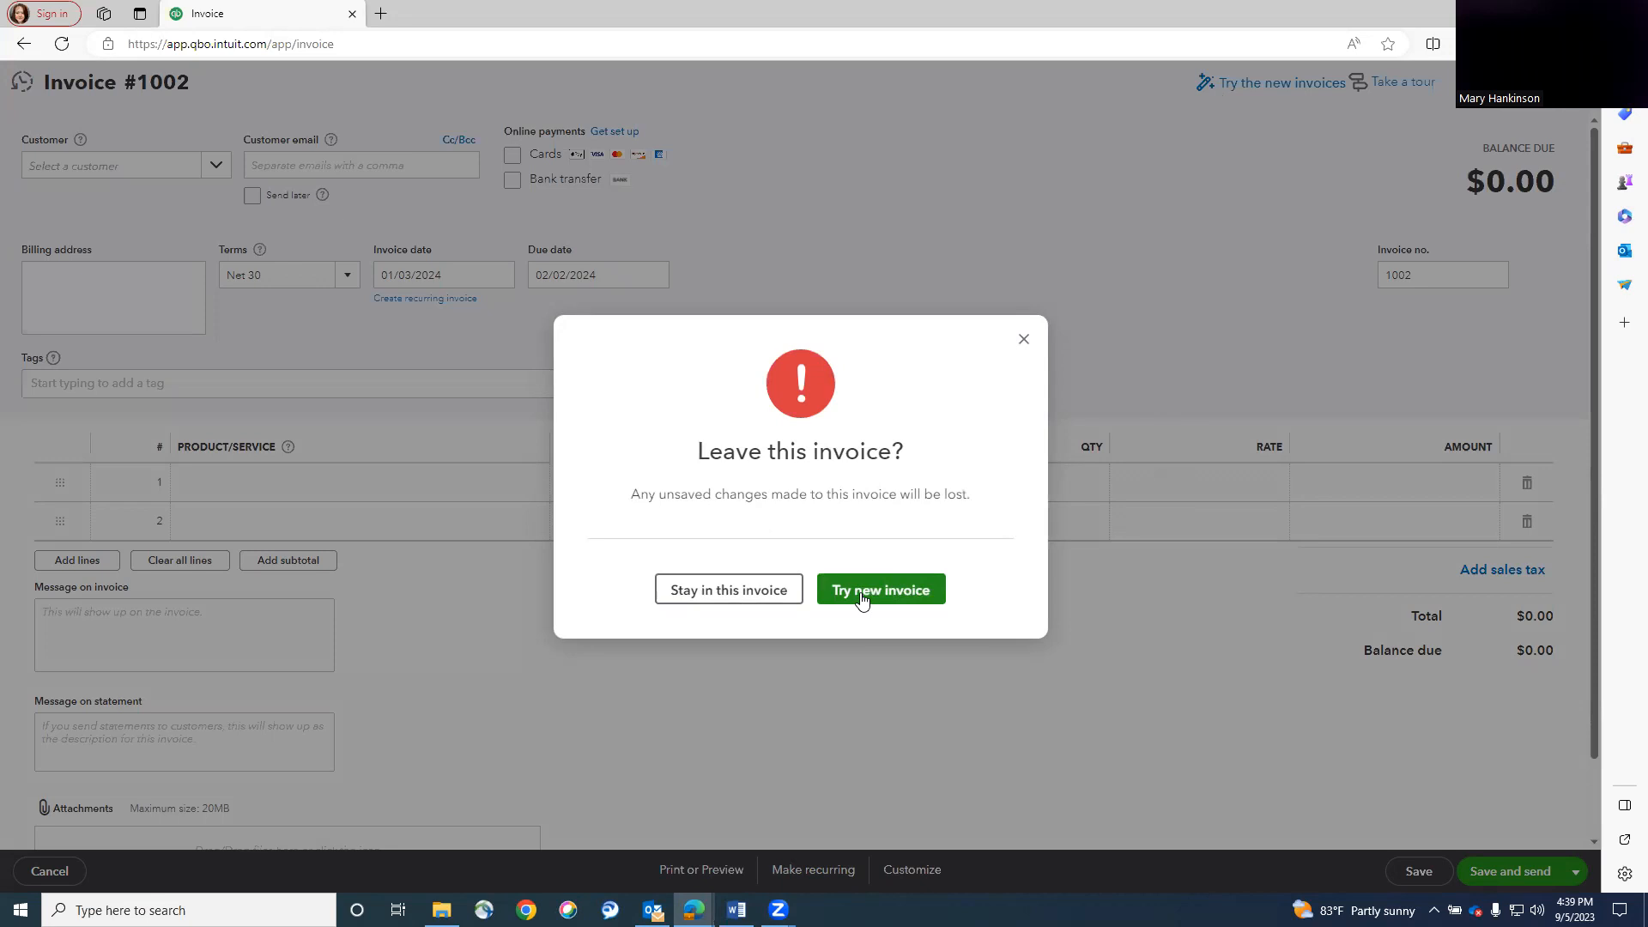
click(862, 600)
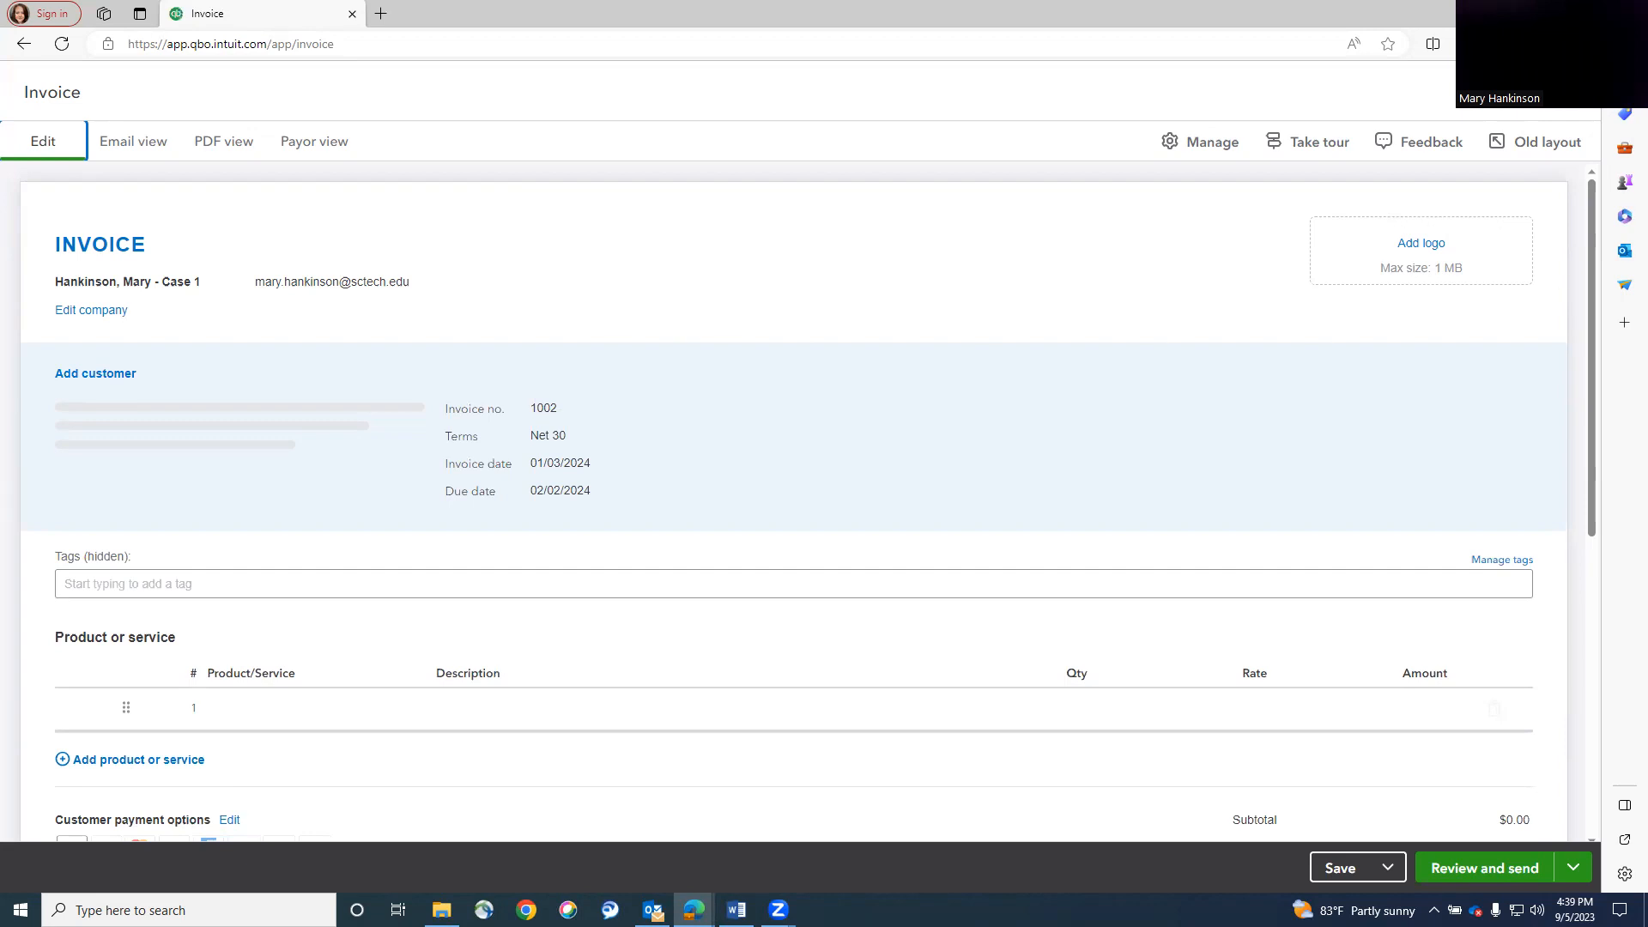
click(1503, 142)
click(956, 611)
click(787, 686)
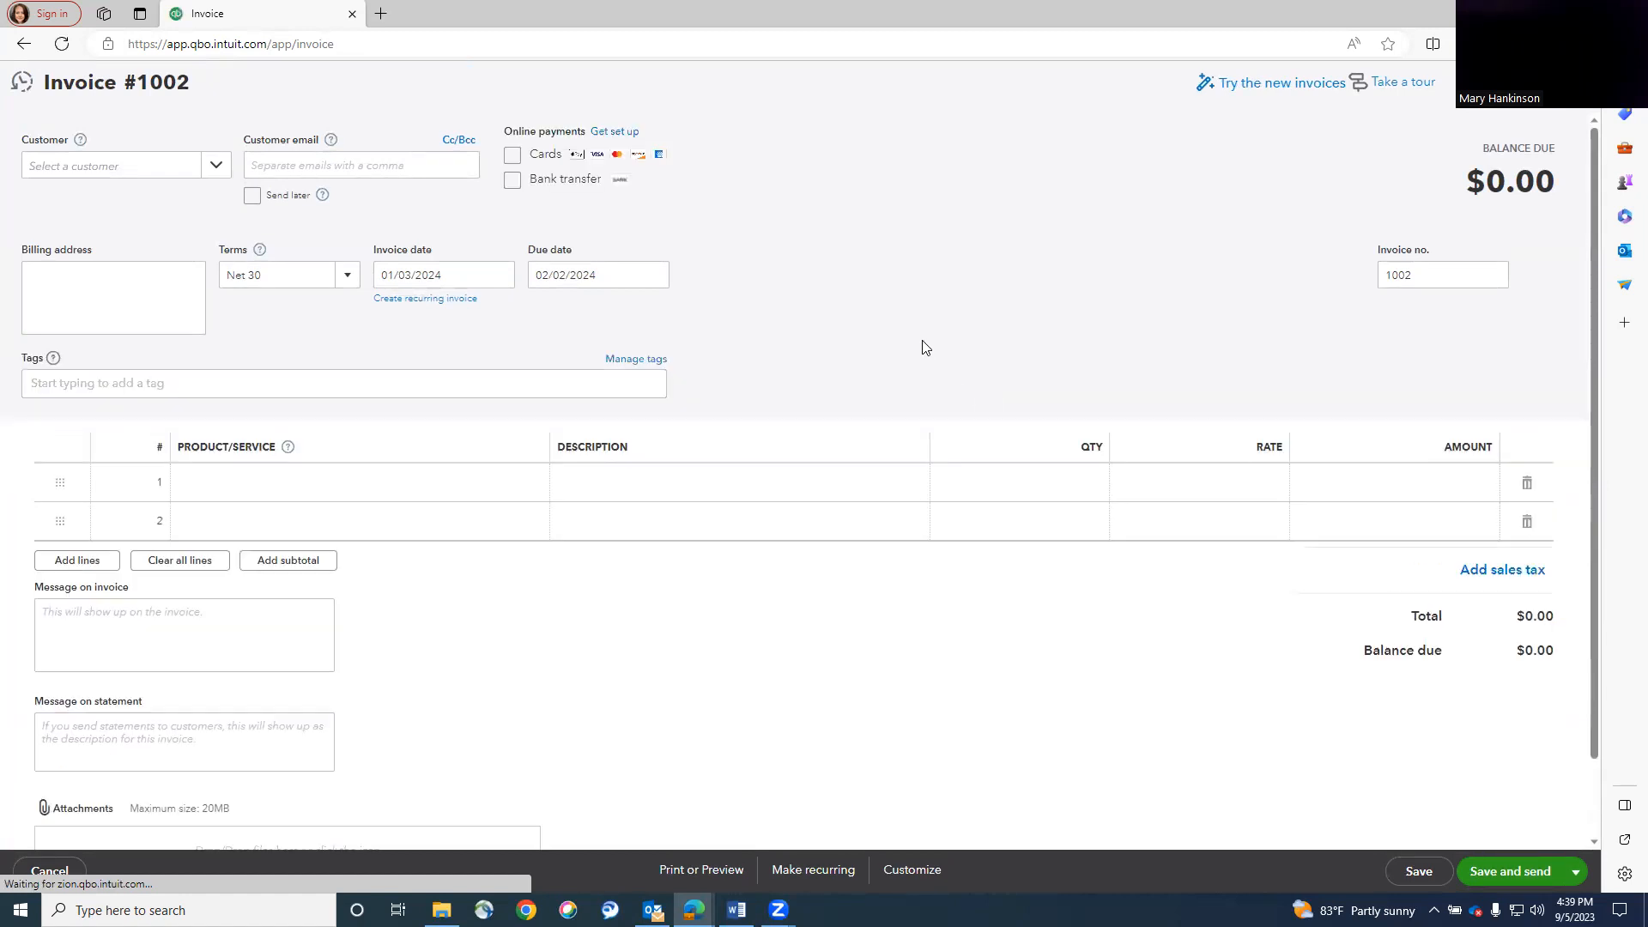
click(340, 243)
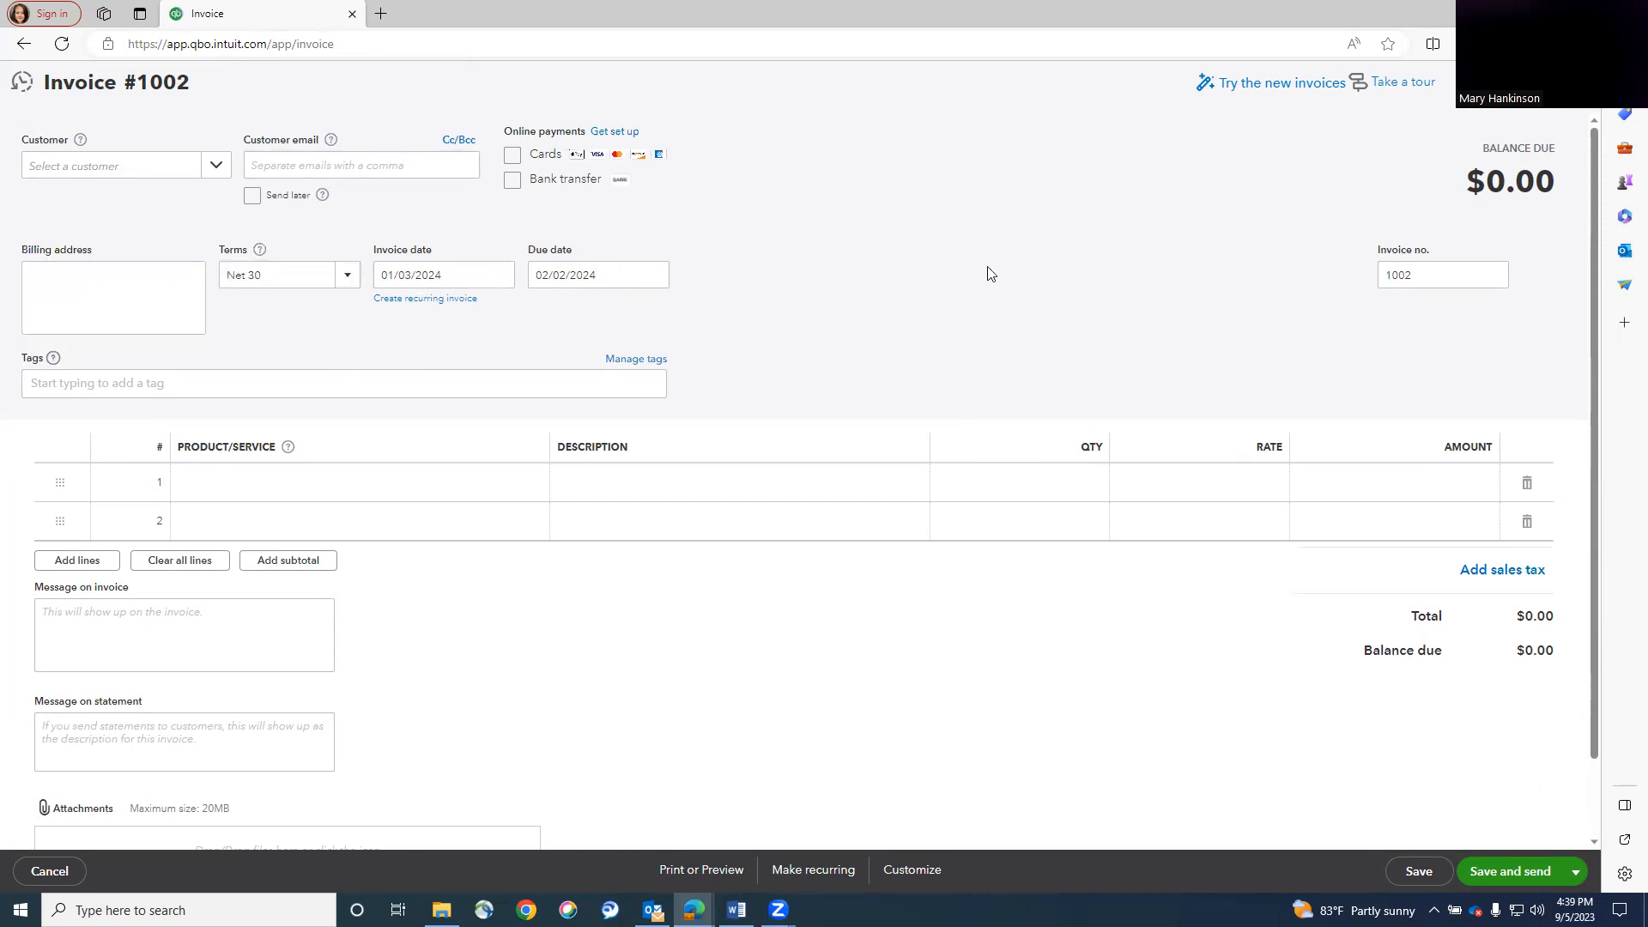
Set the invoice date to 01/04/2024 and select the customer whose company is Hey Hays Surf.
click(466, 276)
text(01/04/2024)
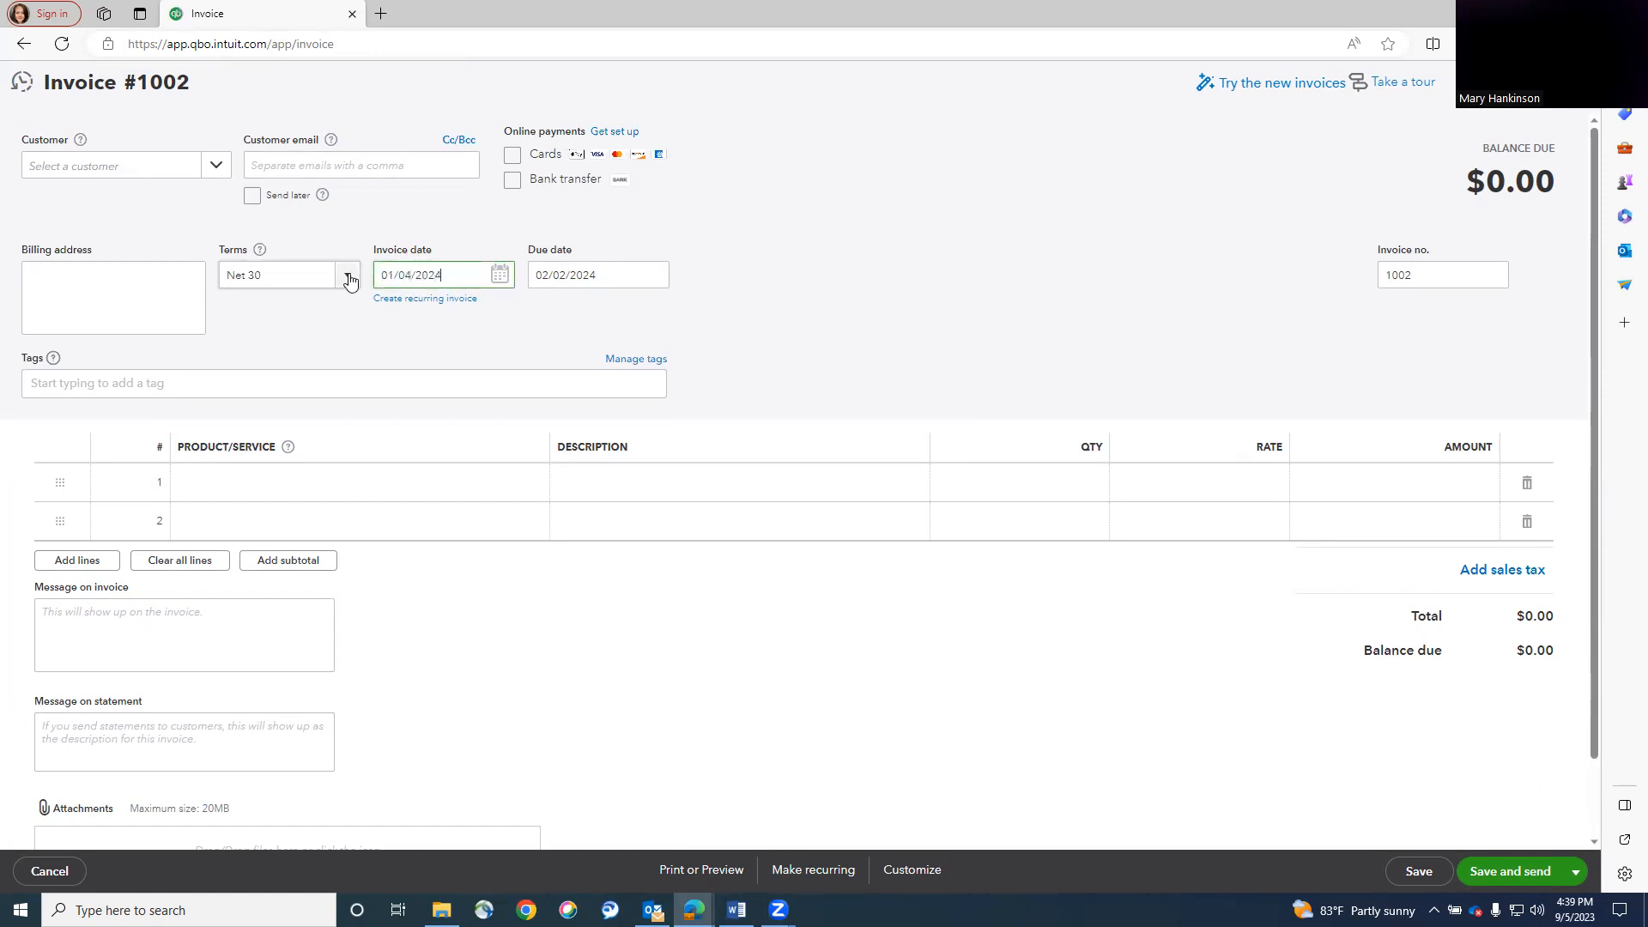
click(500, 274)
click(488, 374)
click(204, 168)
click(124, 273)
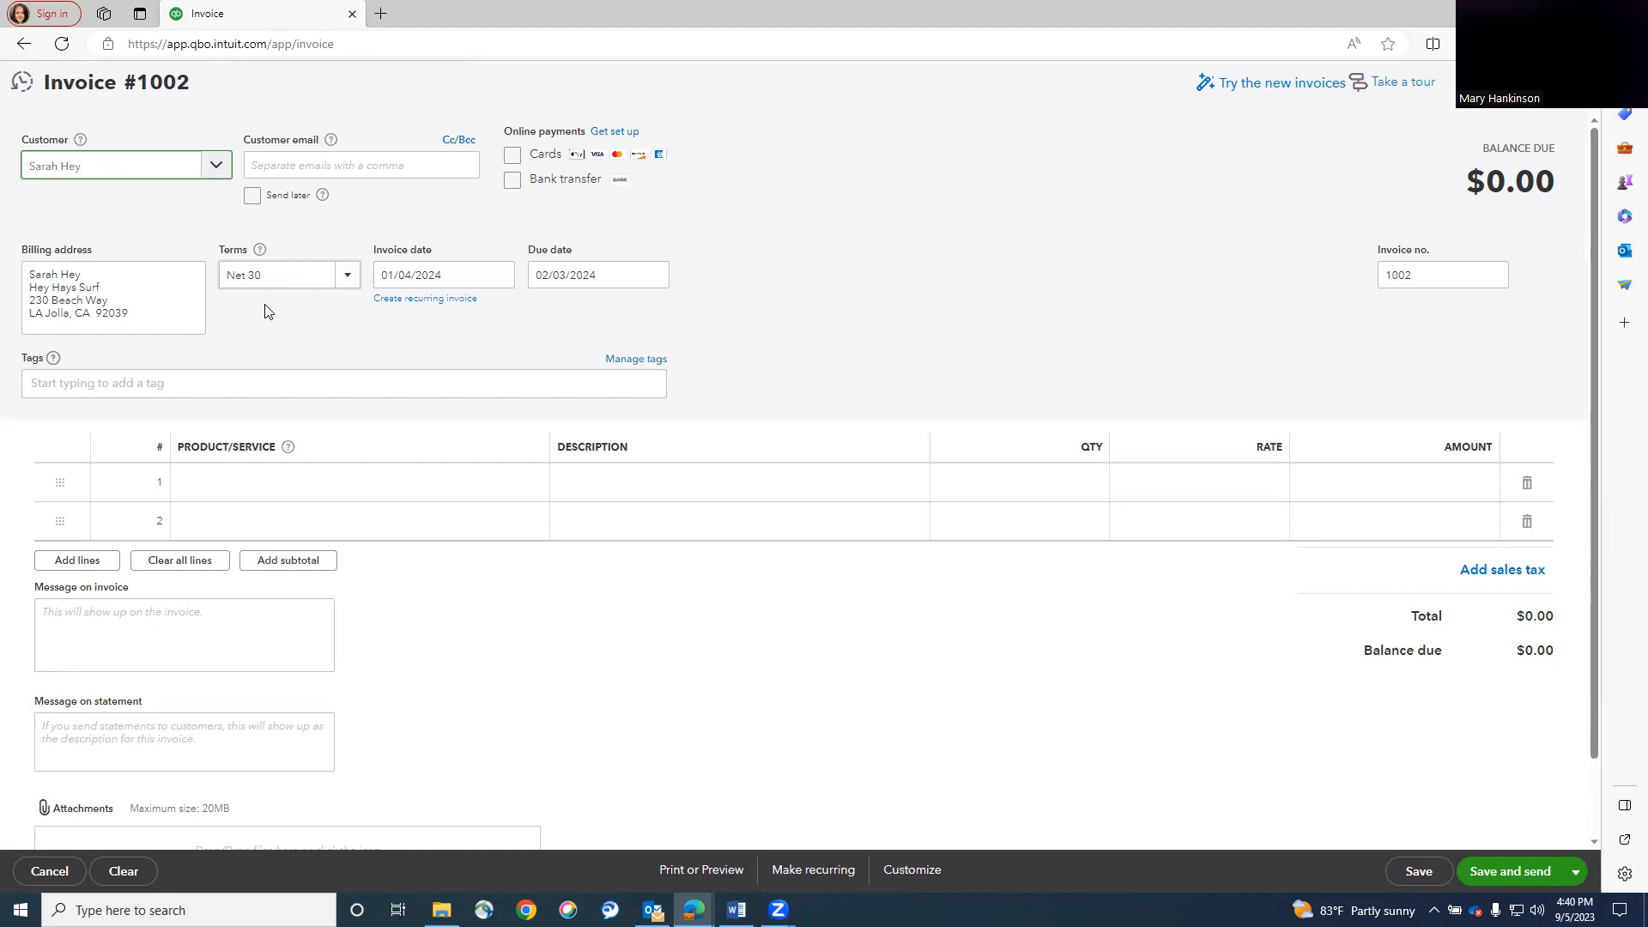
Add the service Tune-Up with quantity 2 to the invoice's first line.
click(335, 481)
click(529, 483)
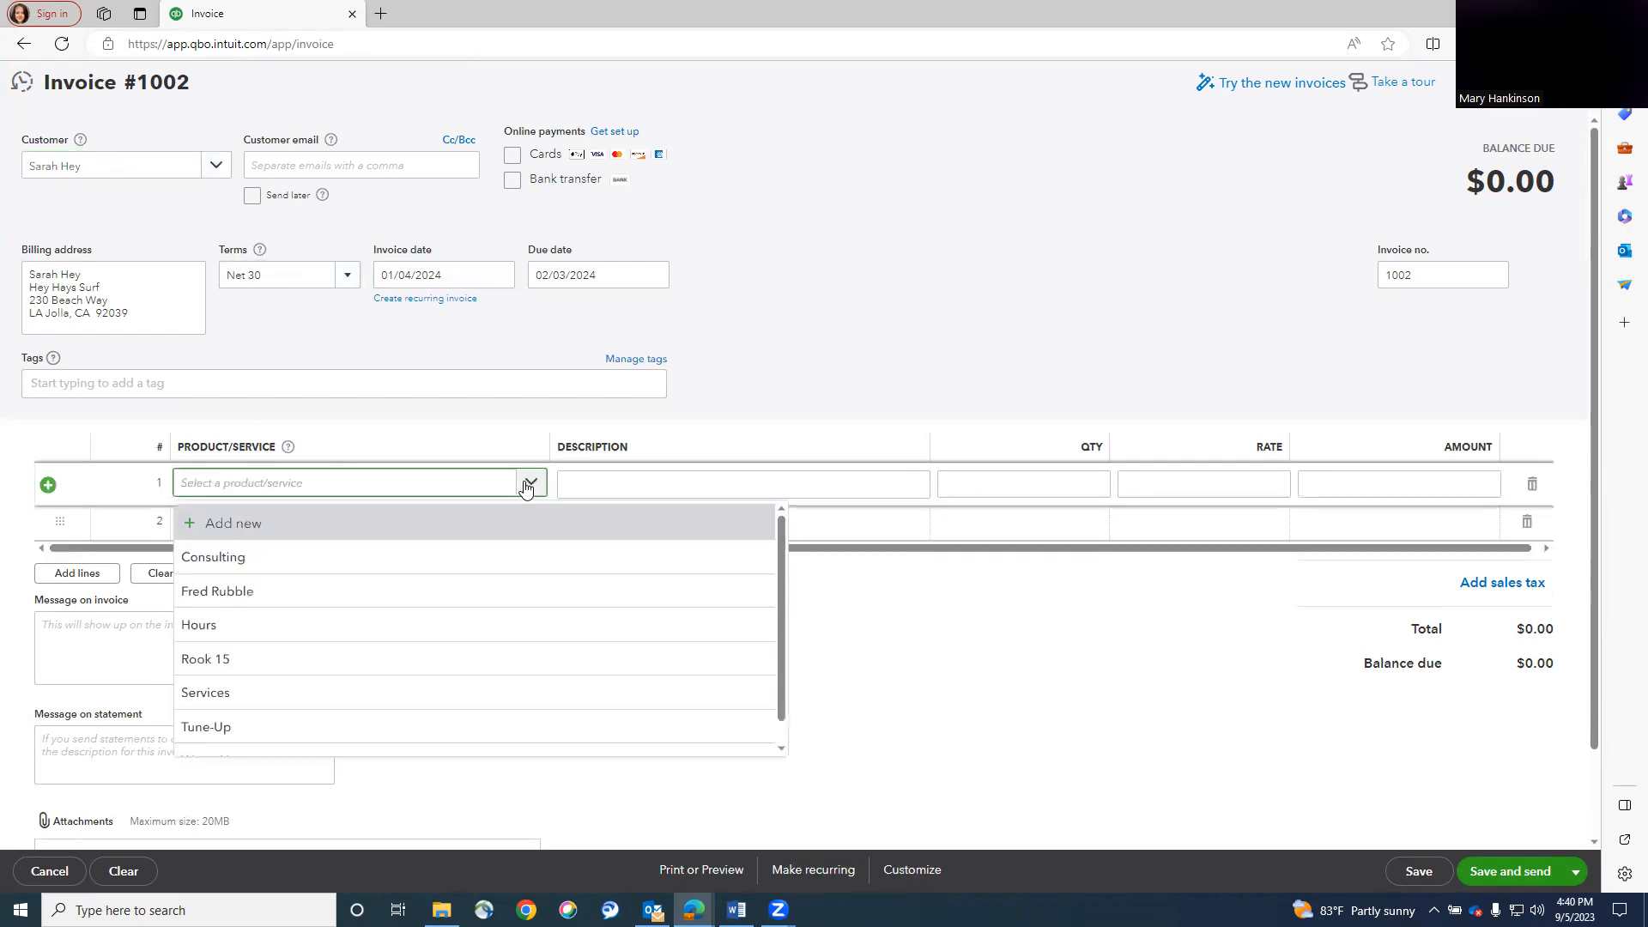
click(303, 729)
click(1073, 479)
text(2)
click(1094, 371)
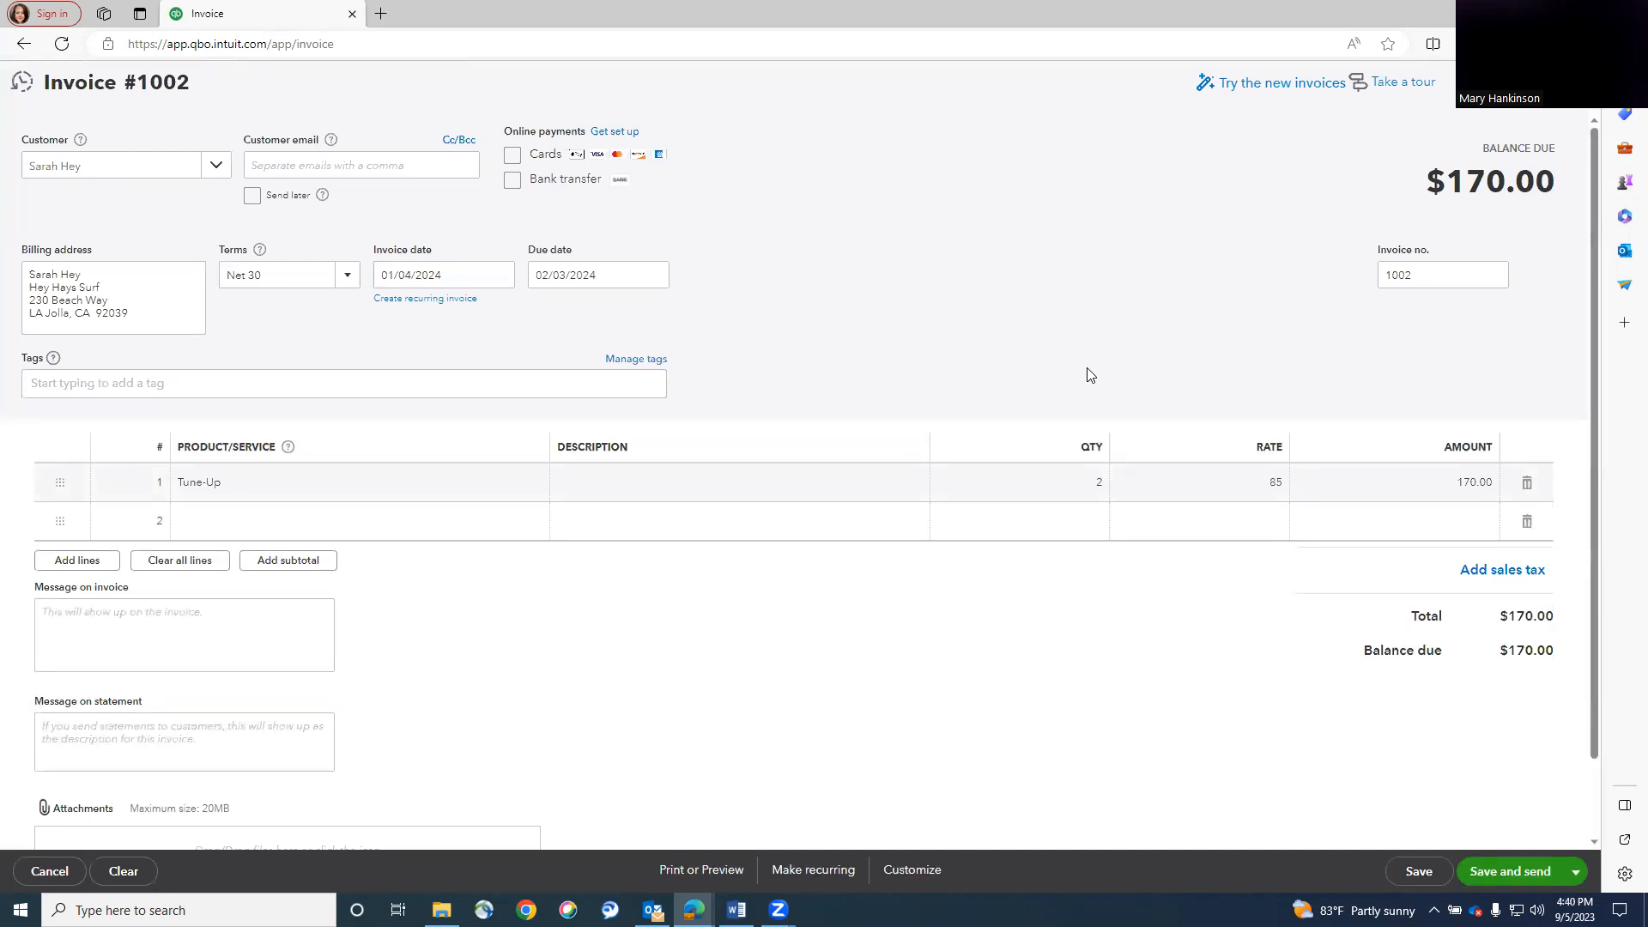
Add the product Water Hog to the invoice's second line, then save and close the invoice.
click(342, 518)
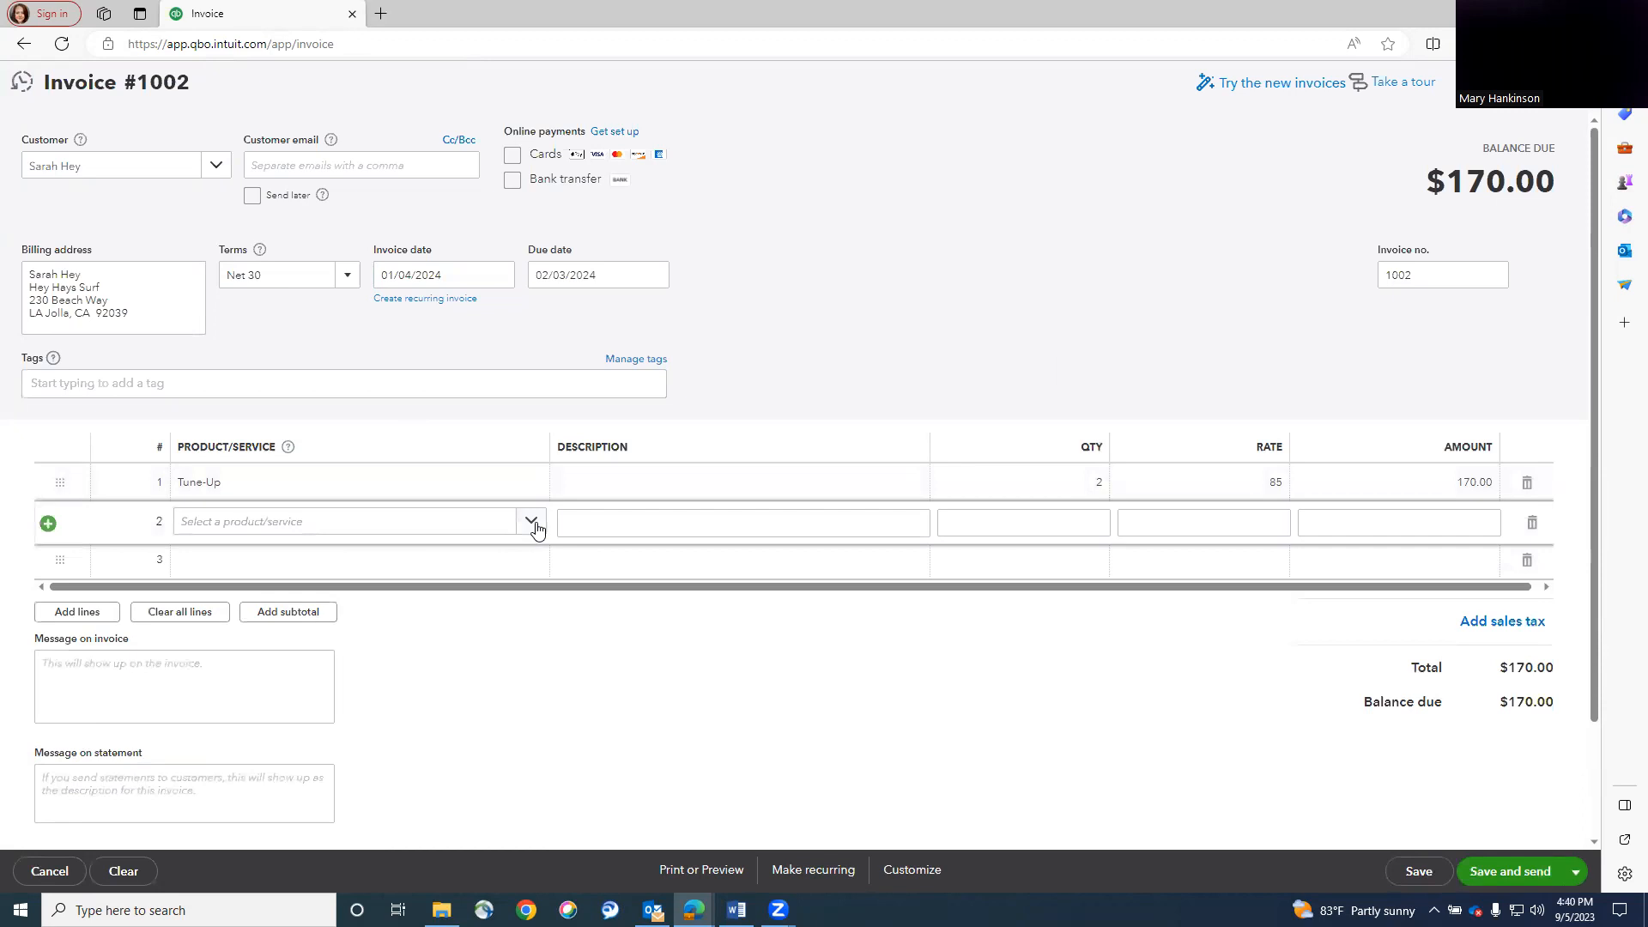
click(533, 522)
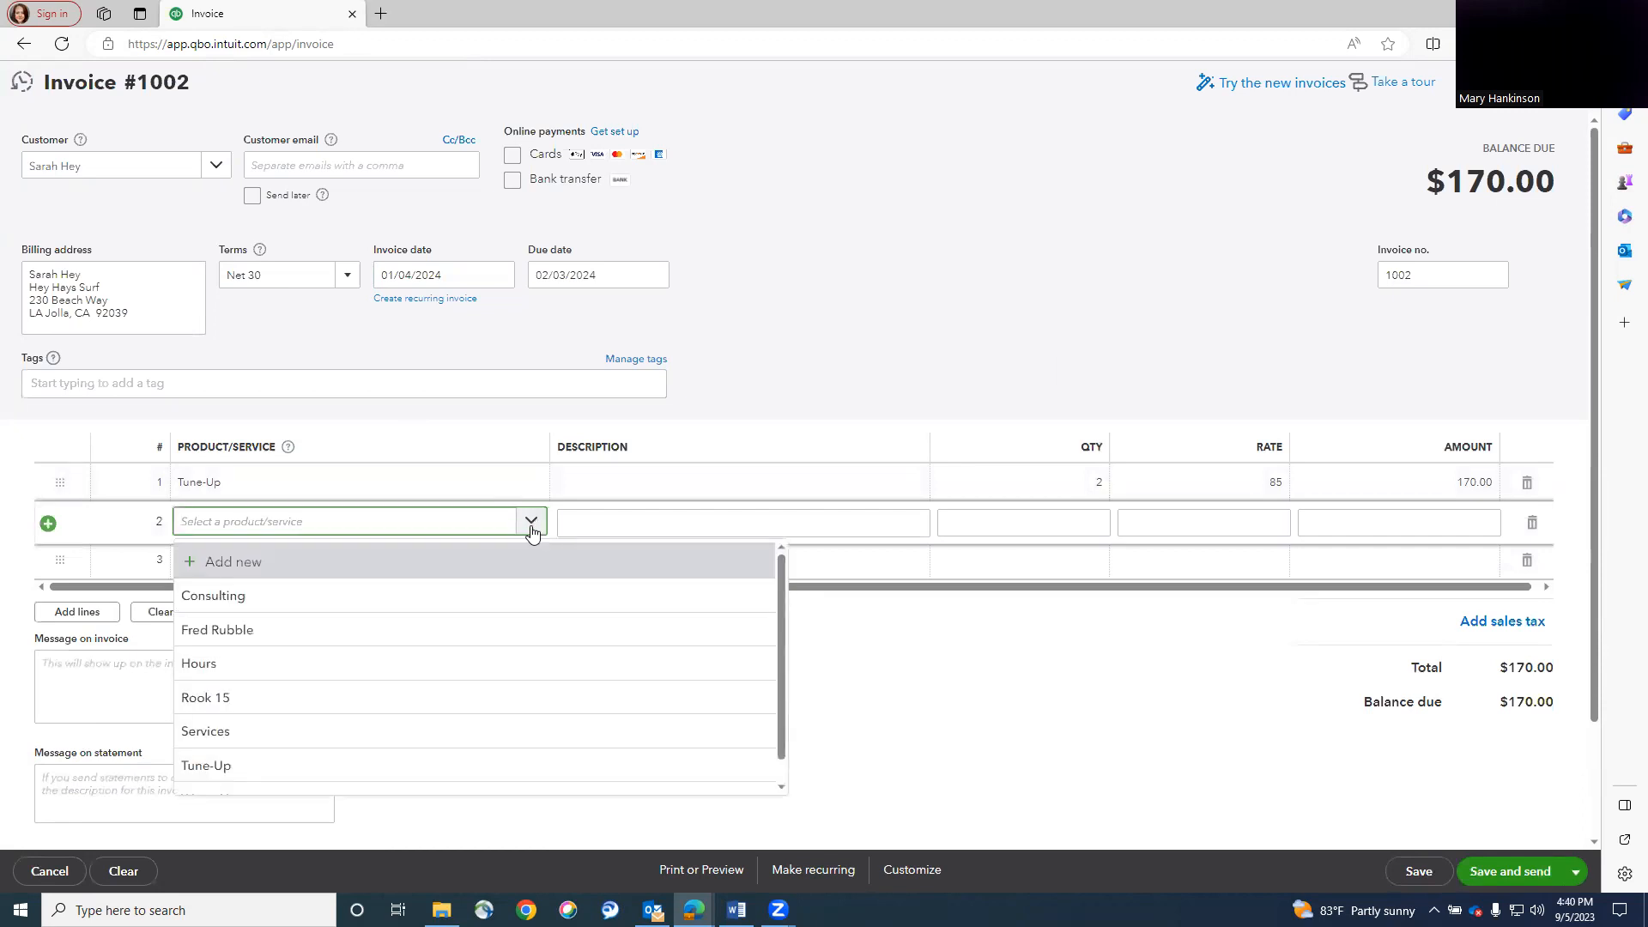
scroll(481, 629, down, 1)
click(312, 773)
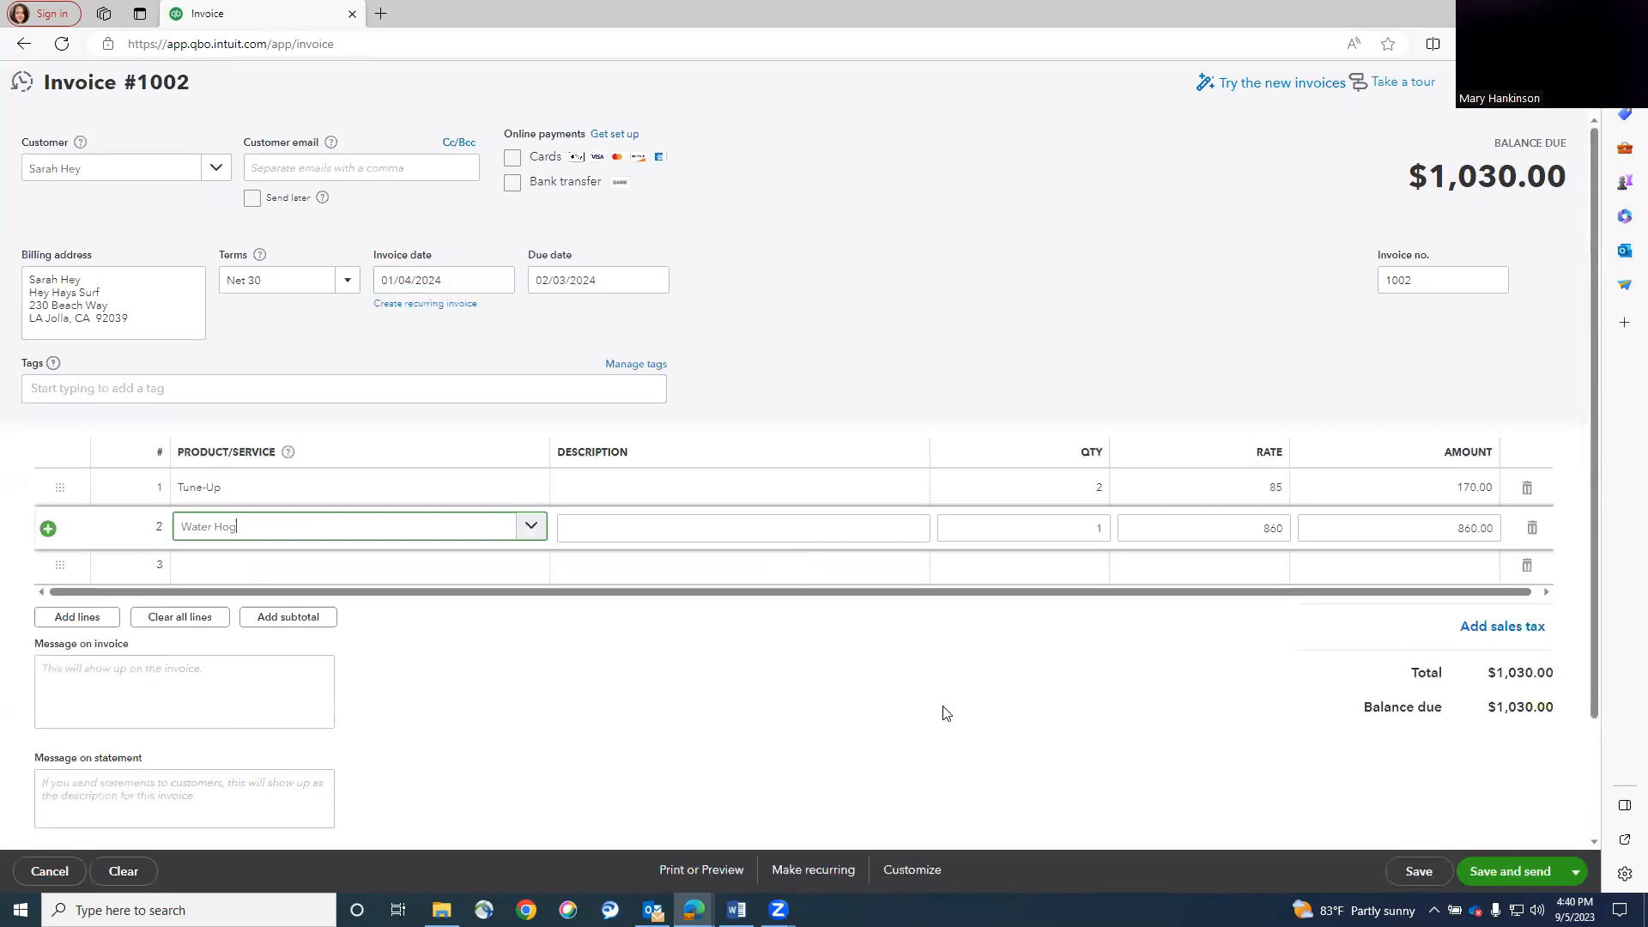
click(950, 713)
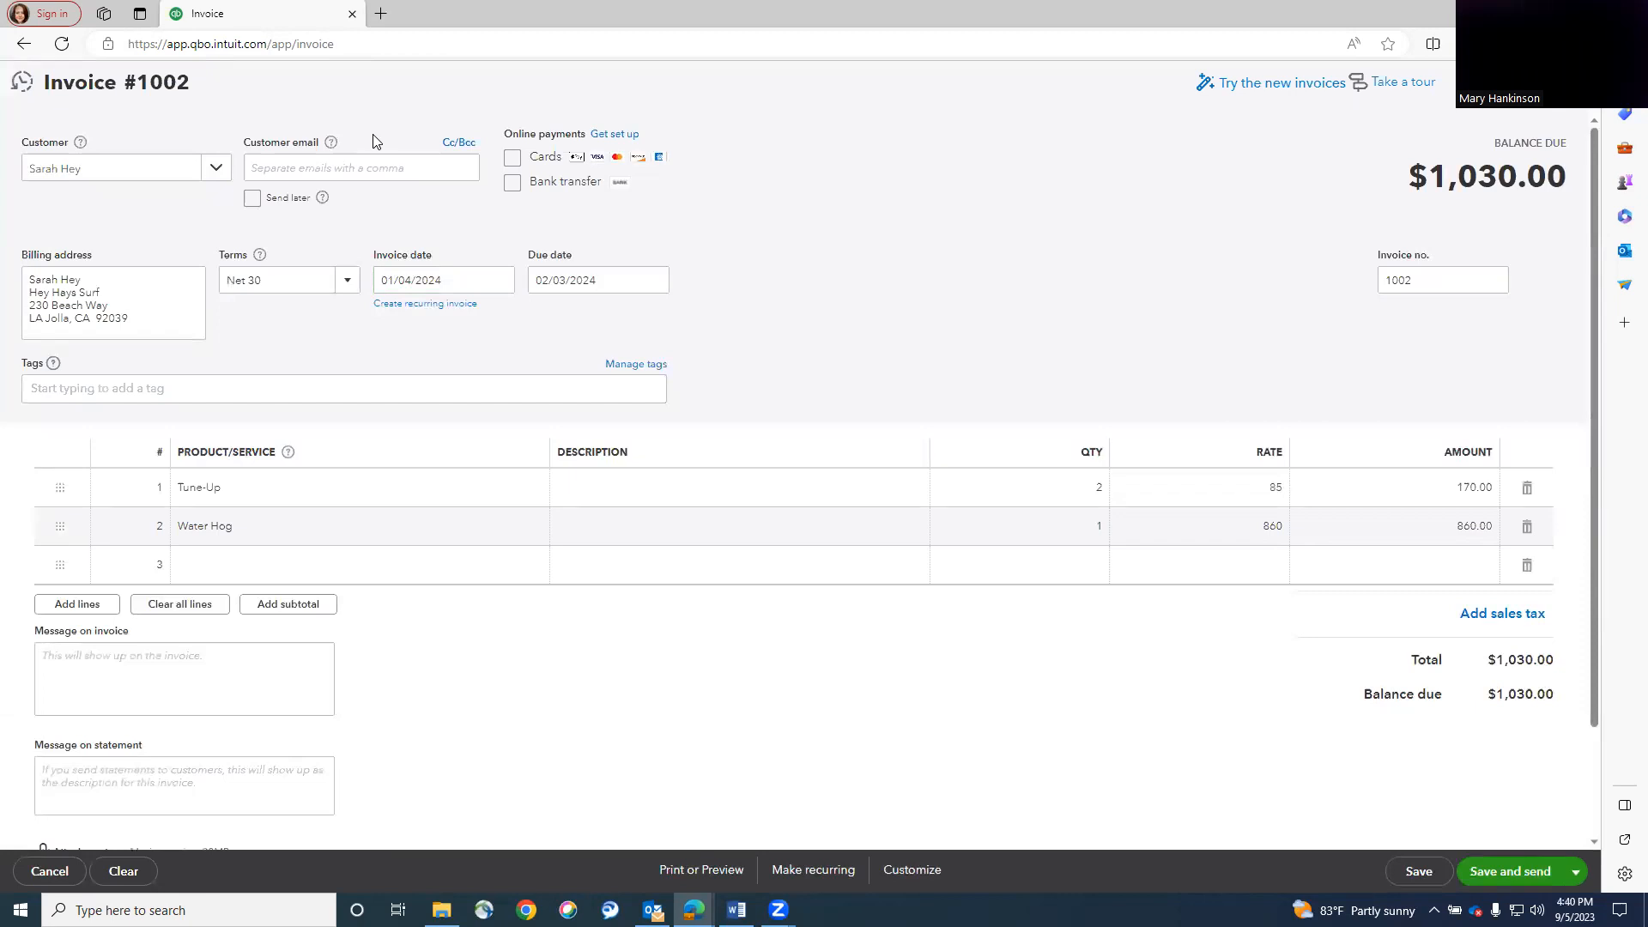
click(1574, 873)
click(1466, 815)
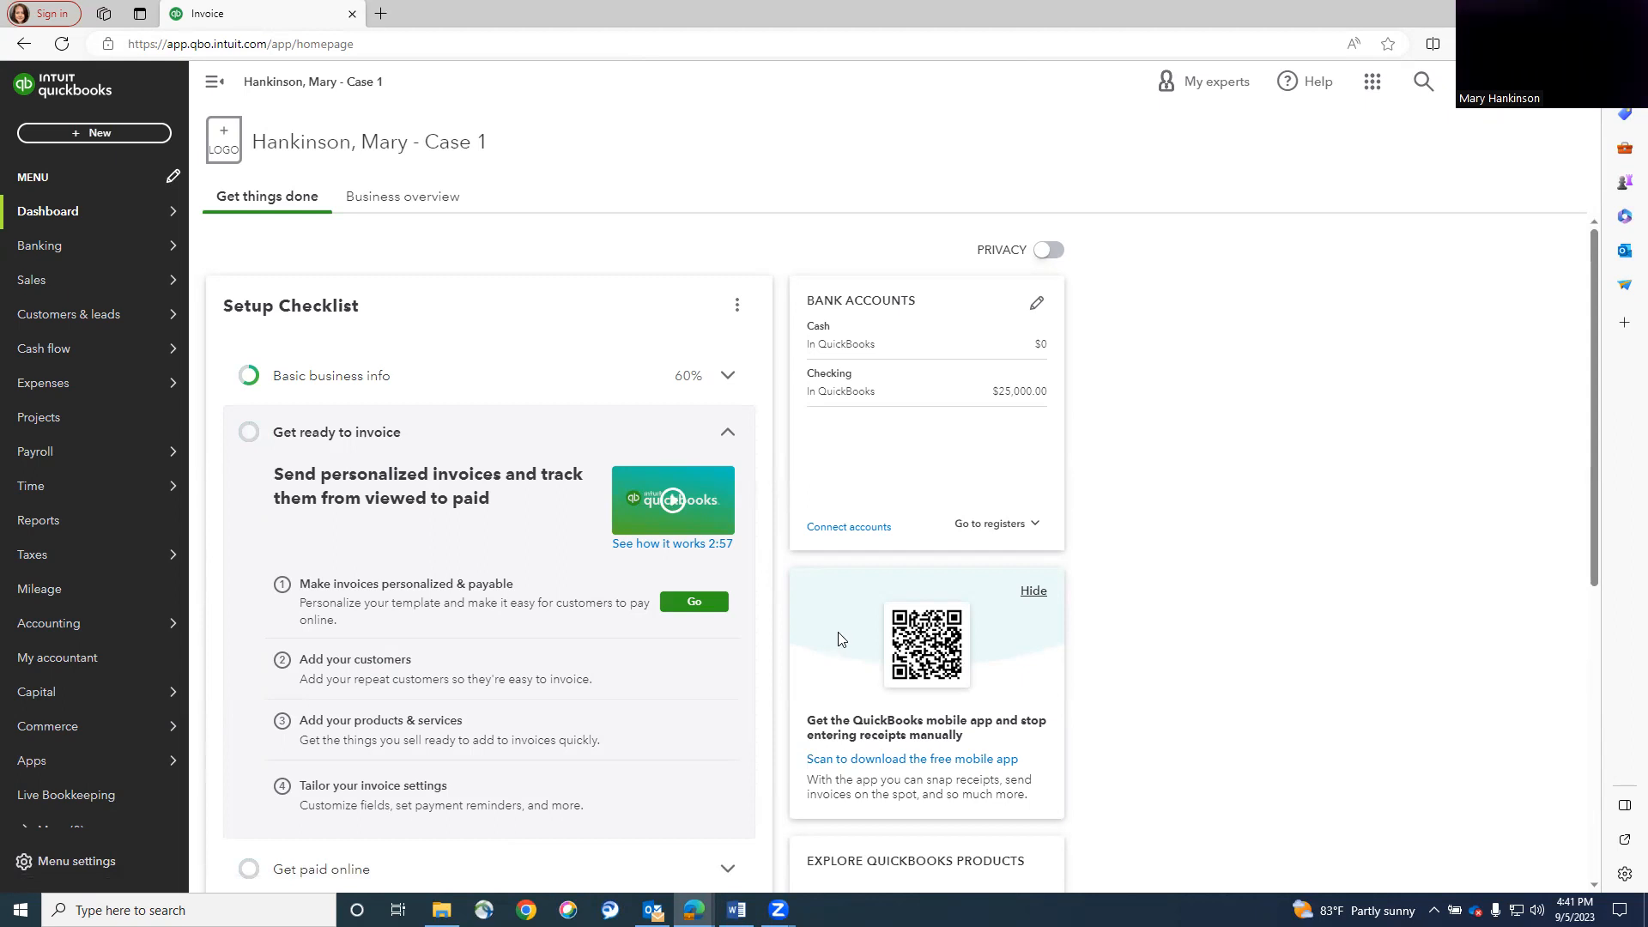
View the customer list, then start a new received payment dated 01/05/2024.
mouse_move(55, 286)
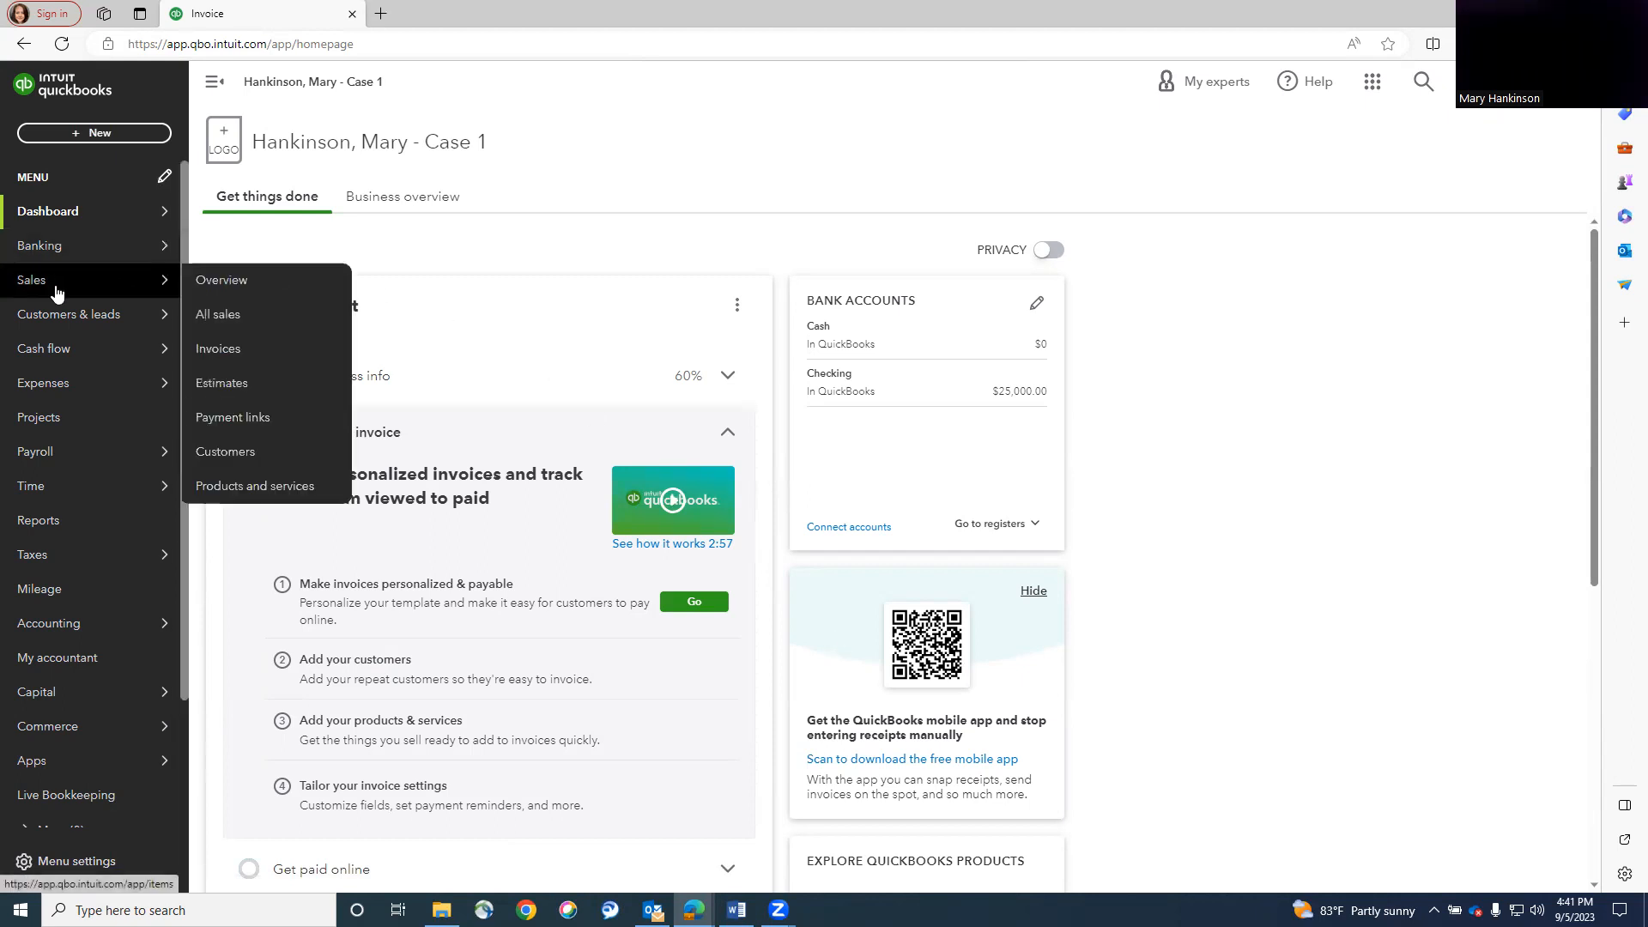
click(236, 457)
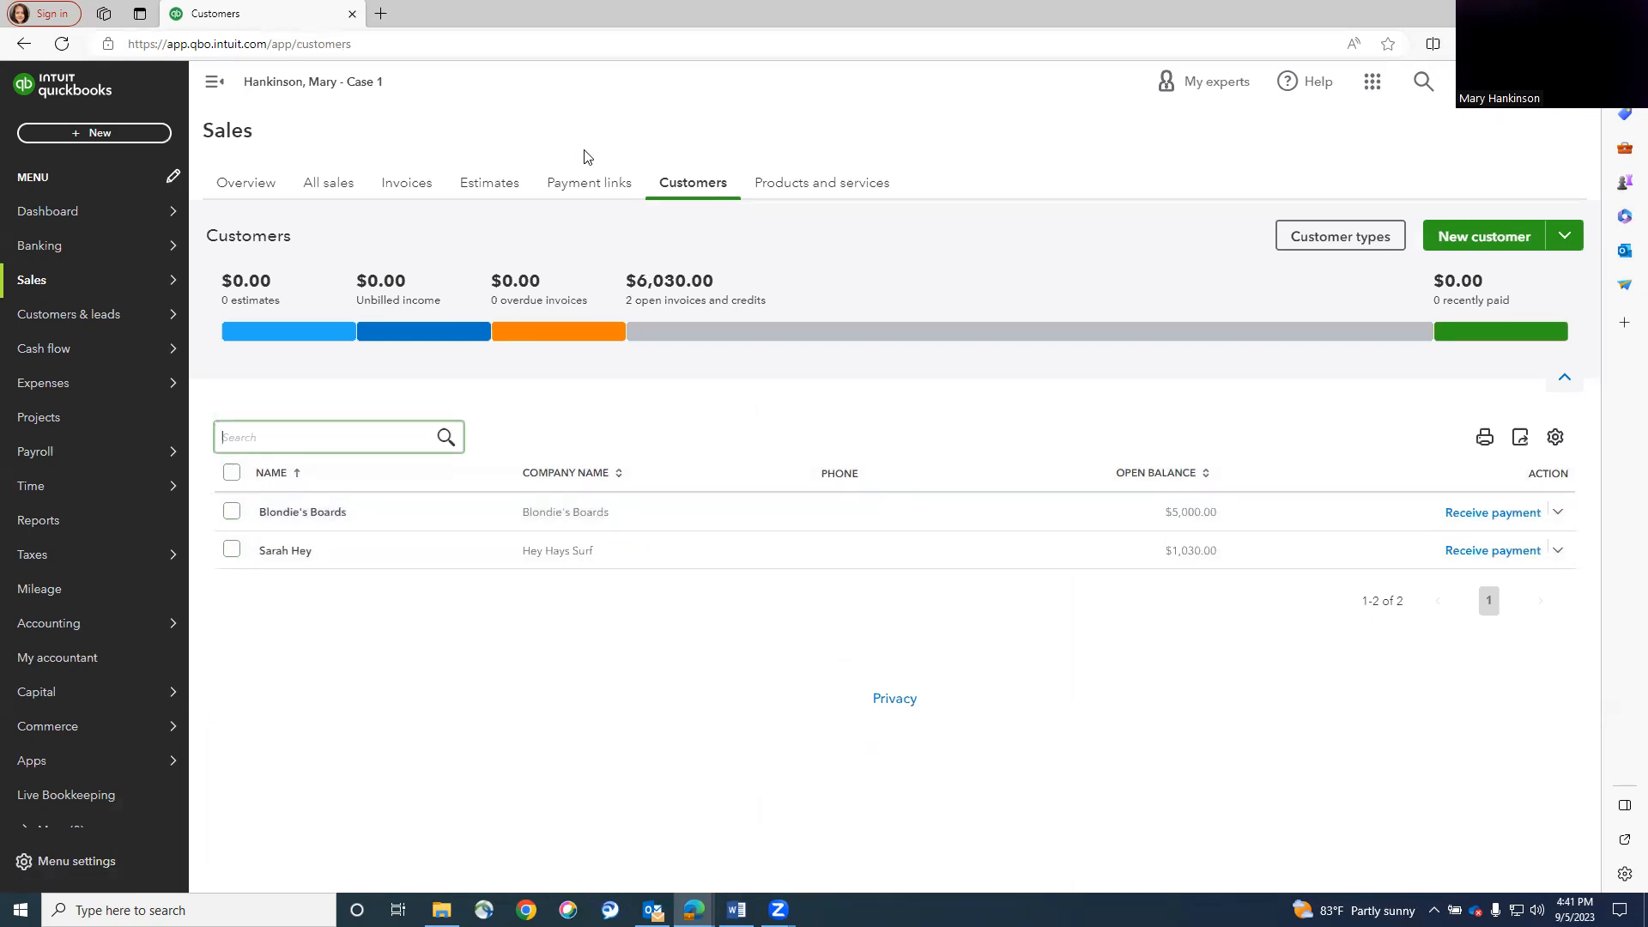
click(91, 134)
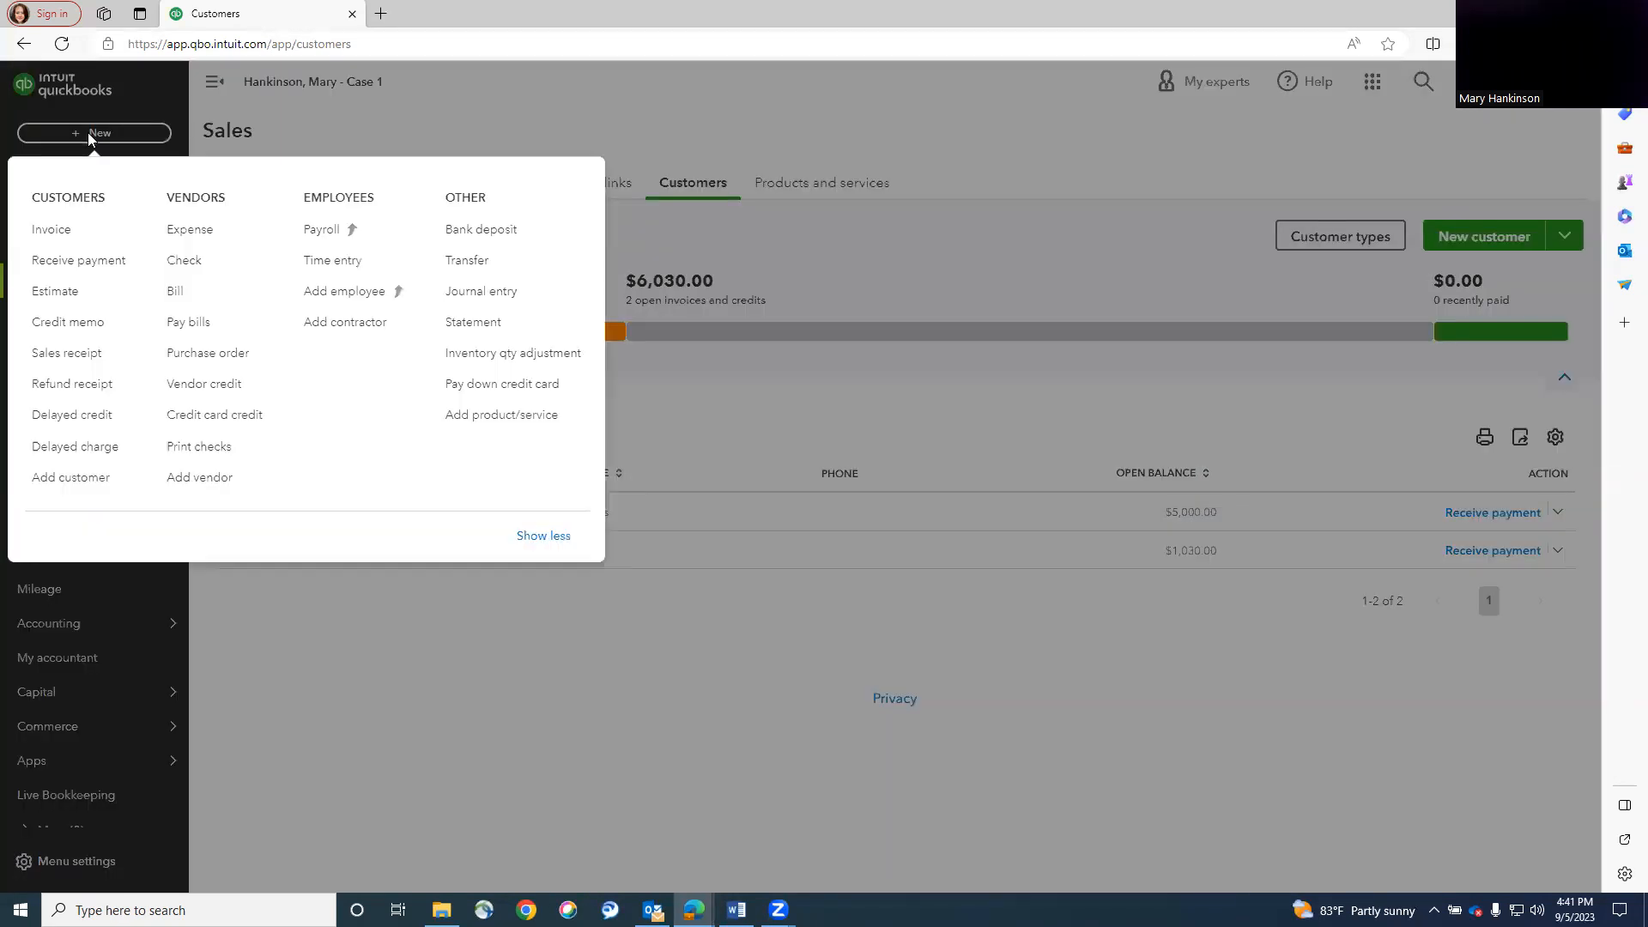
click(94, 262)
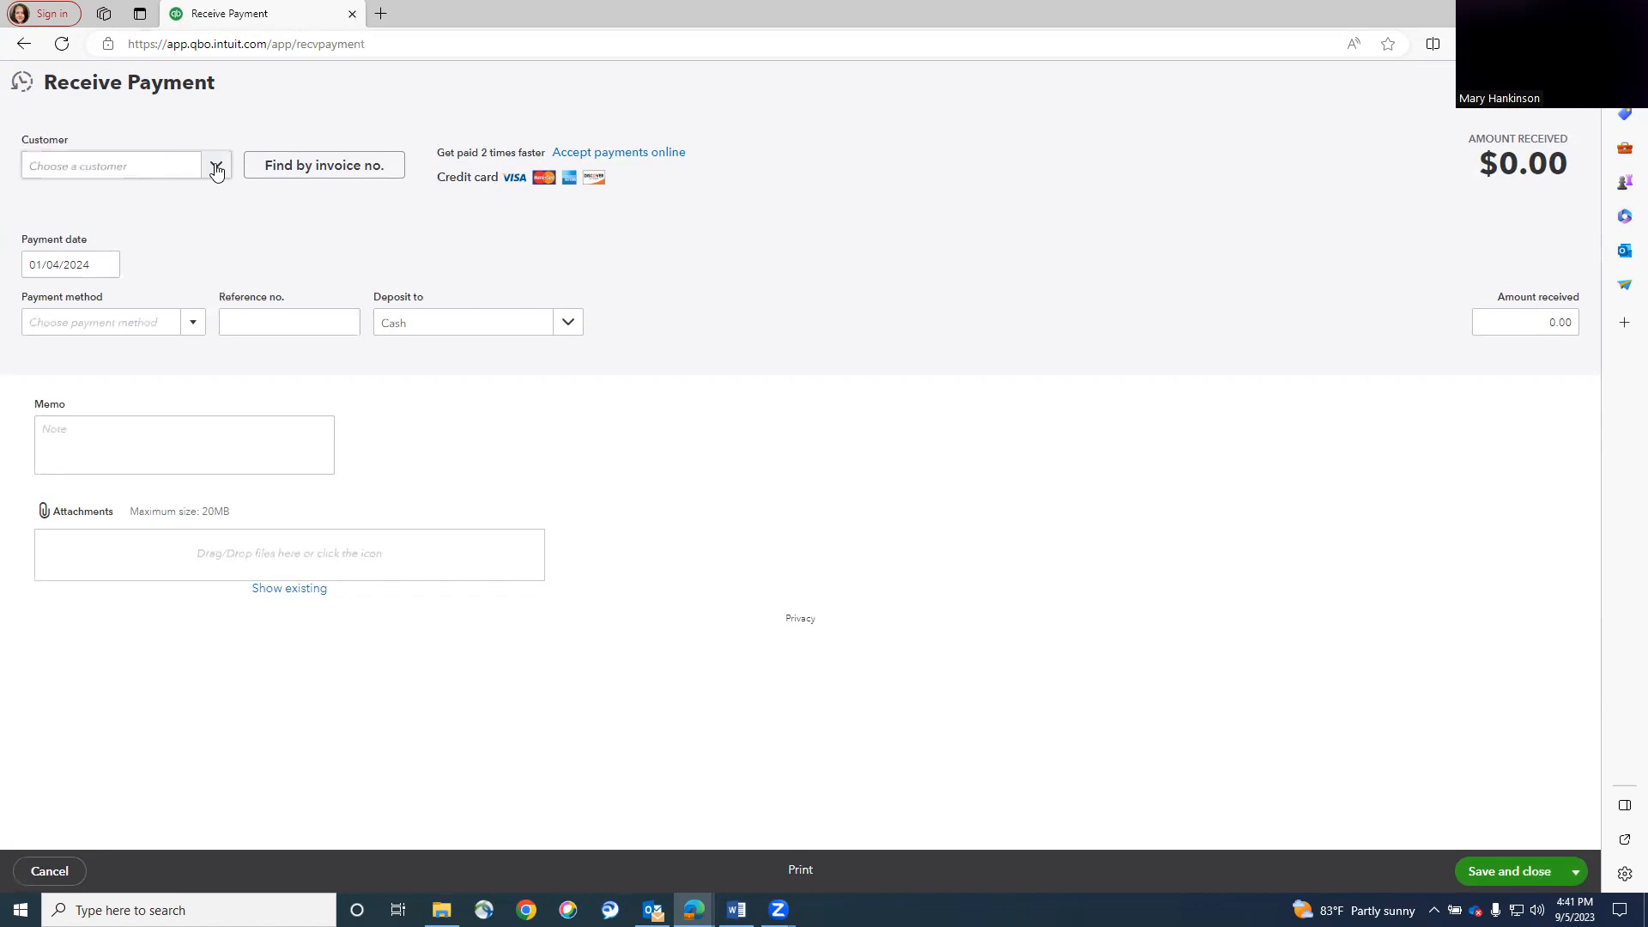
click(99, 269)
click(99, 269)
click(161, 361)
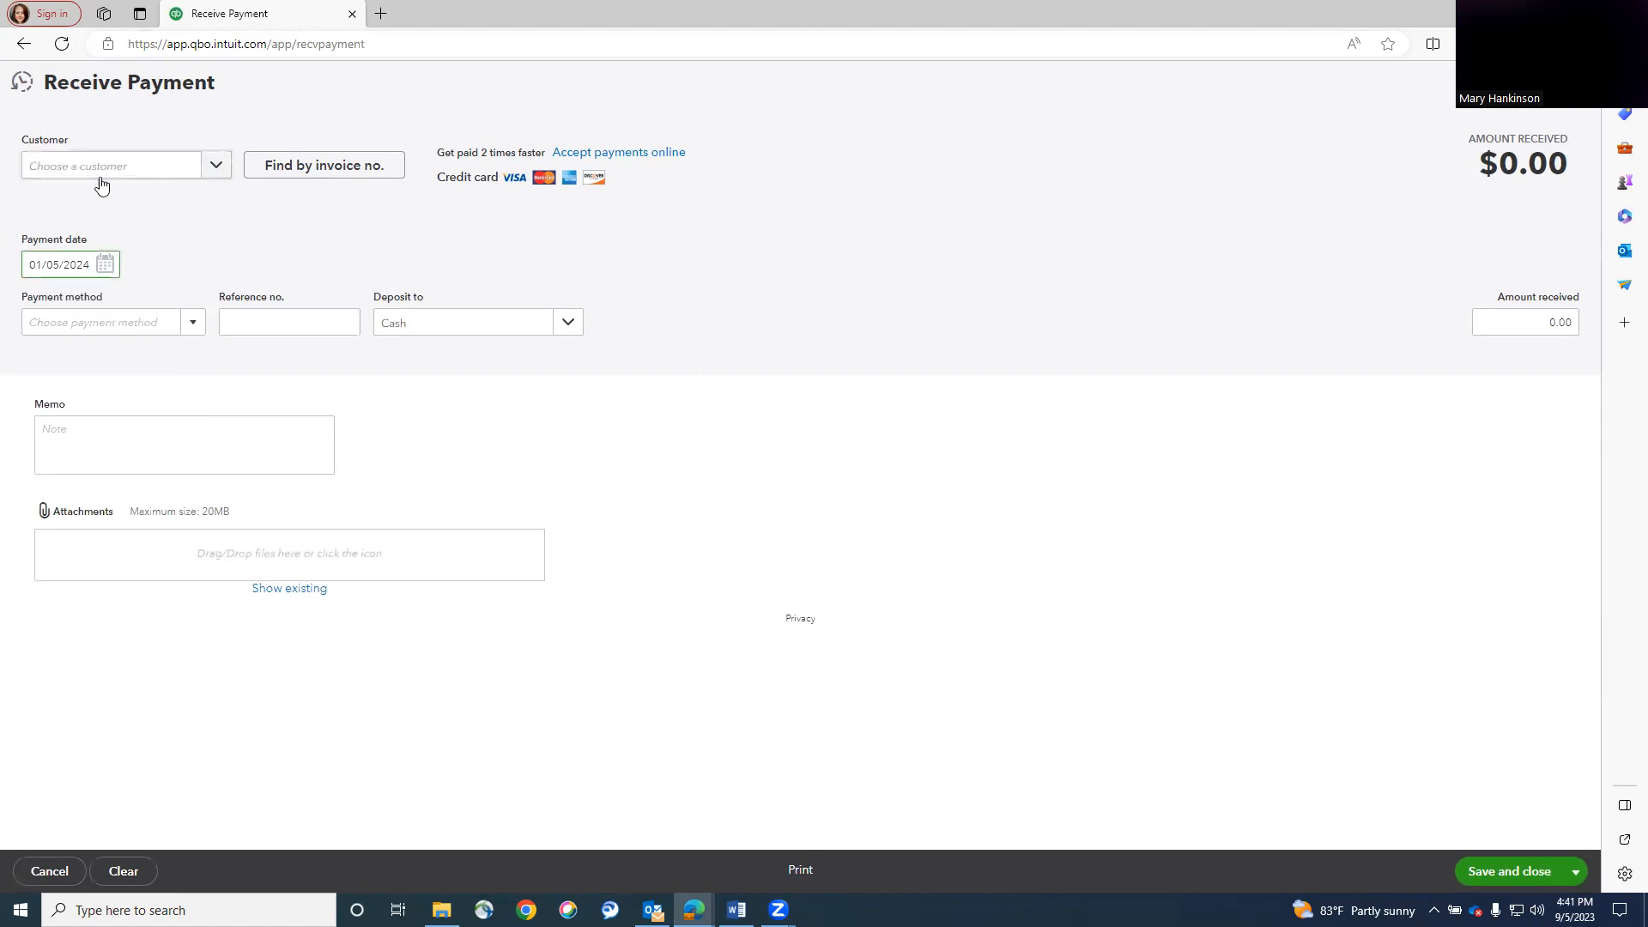
Select Blondie's Boards as the paying customer and apply the payment to the outstanding Journal Entry # 1.
click(200, 176)
click(142, 244)
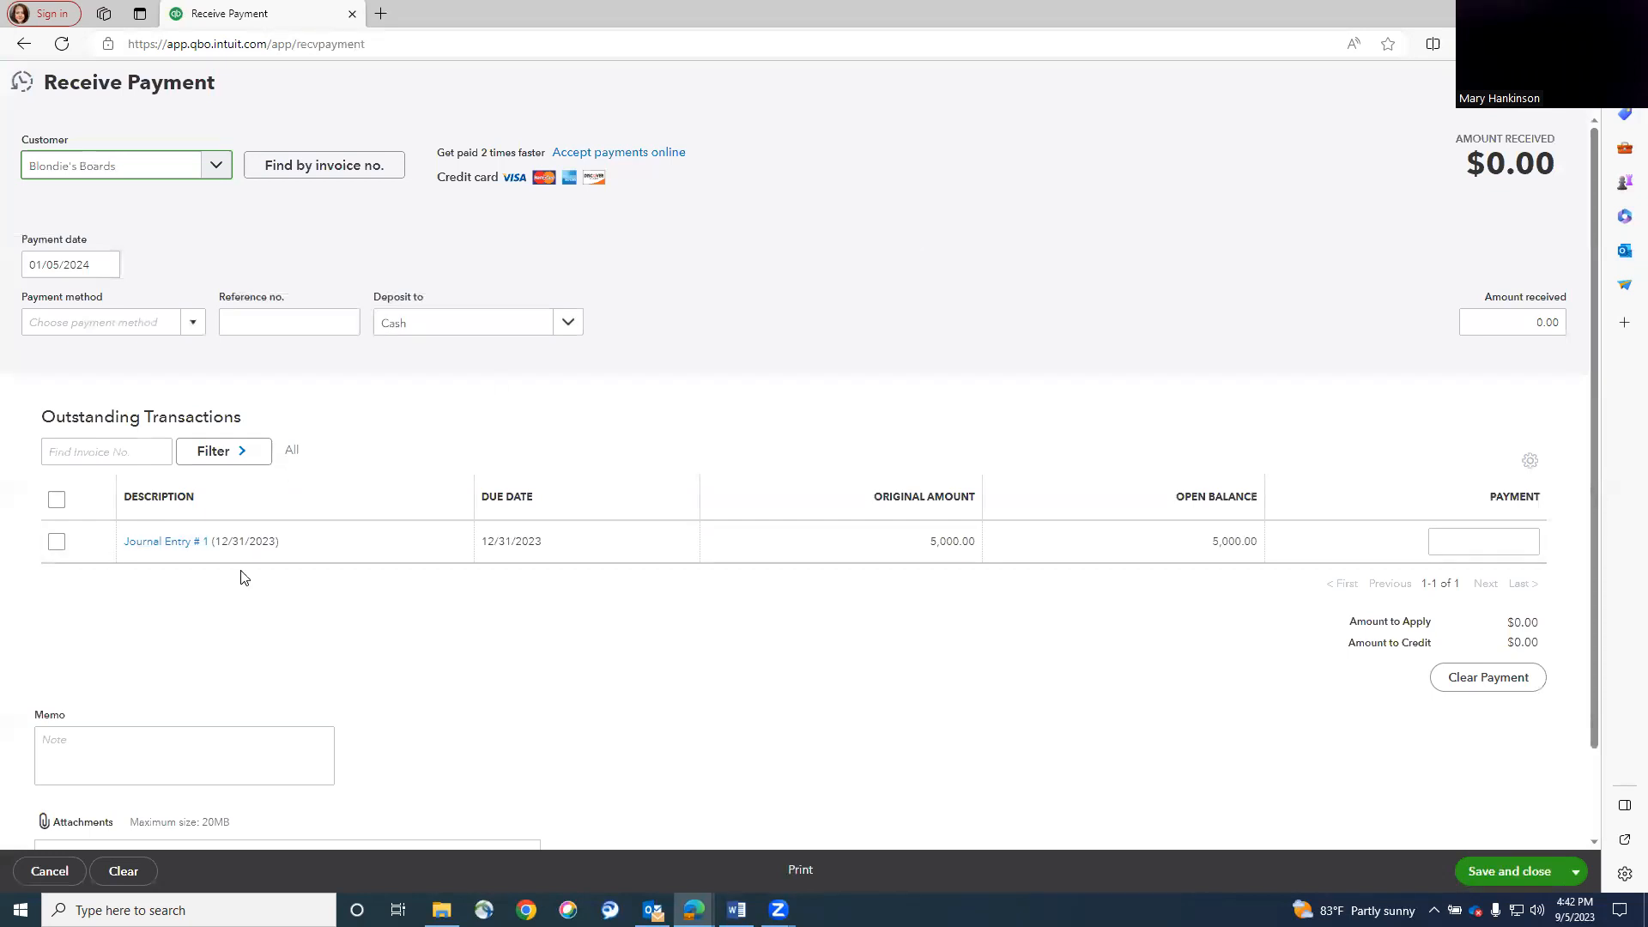
click(57, 542)
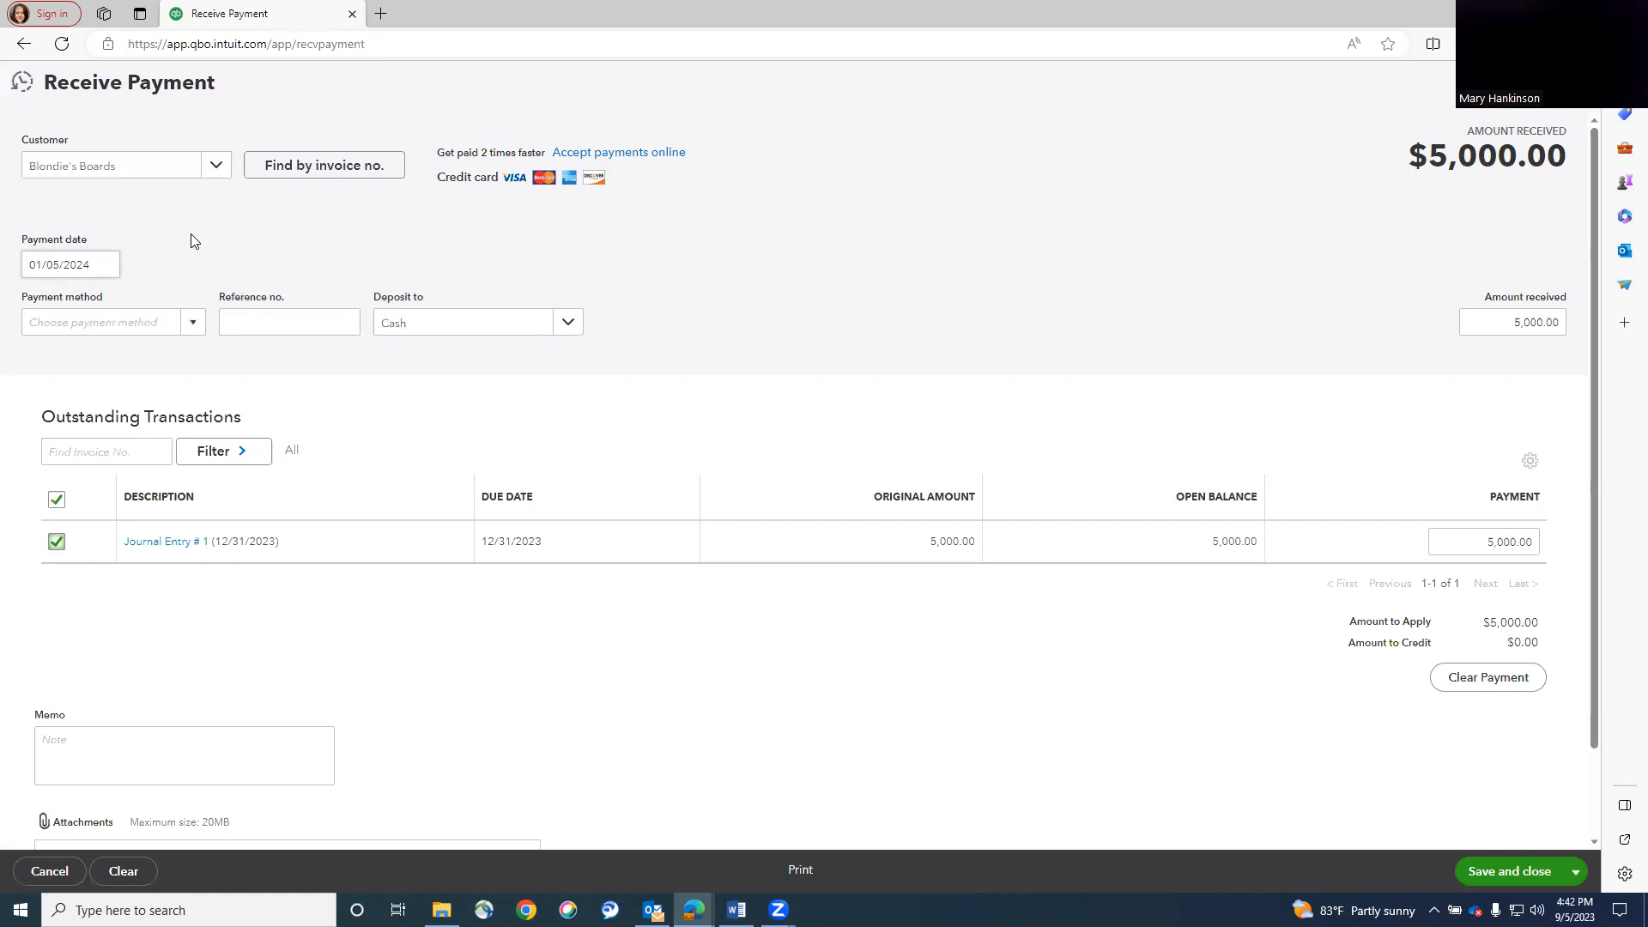
Set the received payment's method to Check and enter 984 as the reference number.
click(192, 322)
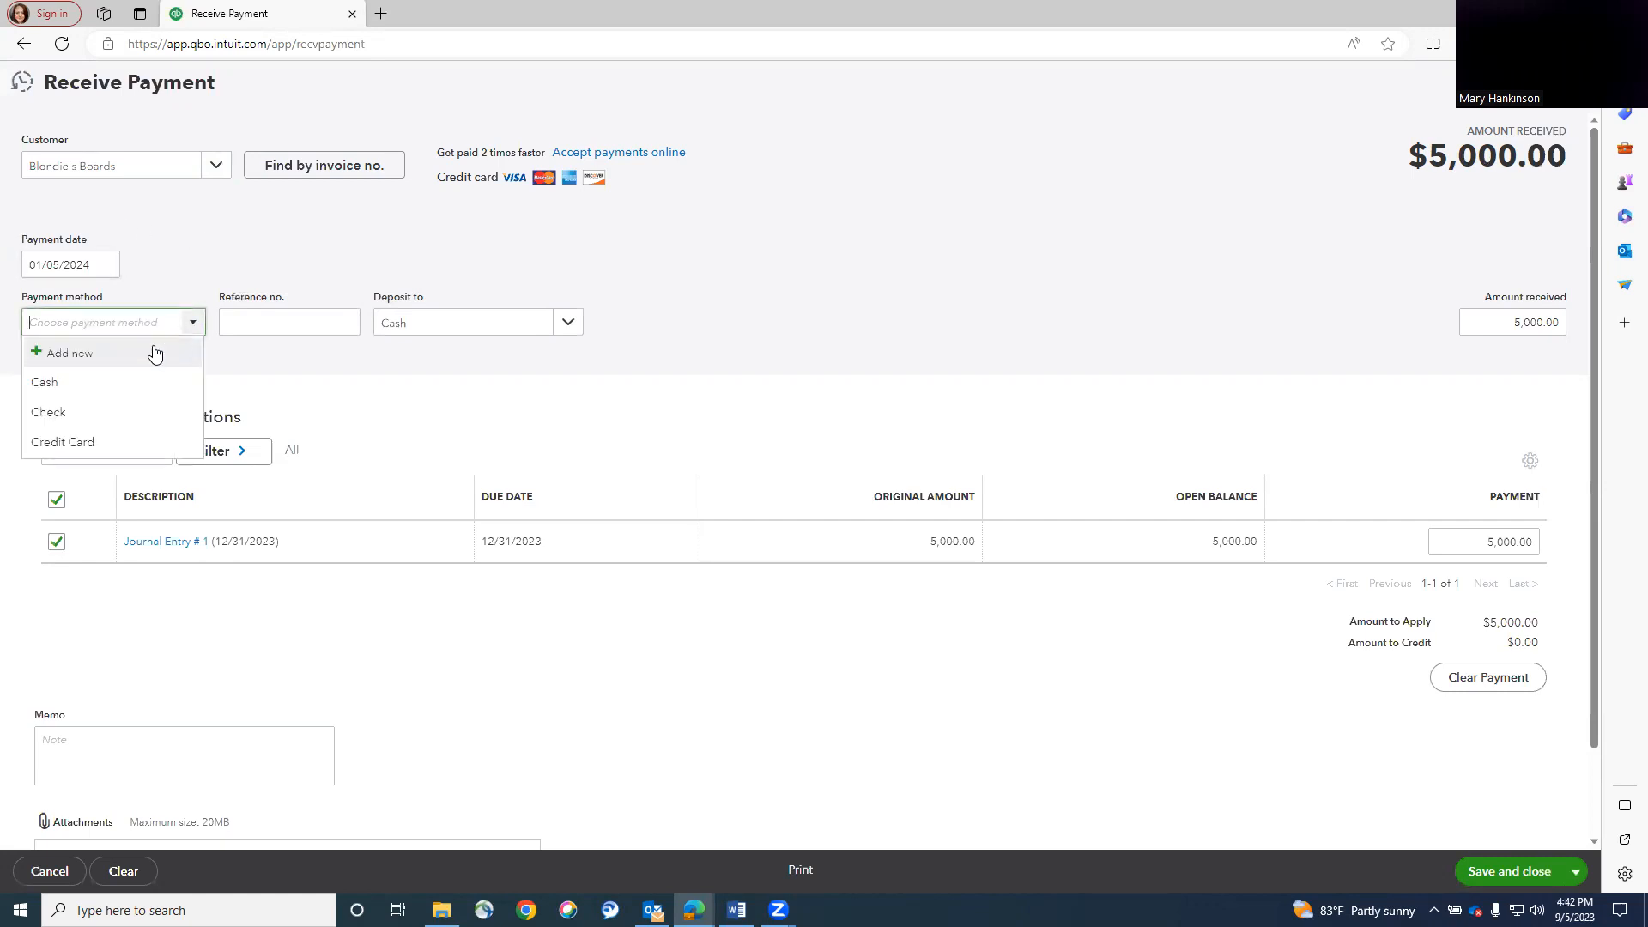
click(48, 413)
click(301, 321)
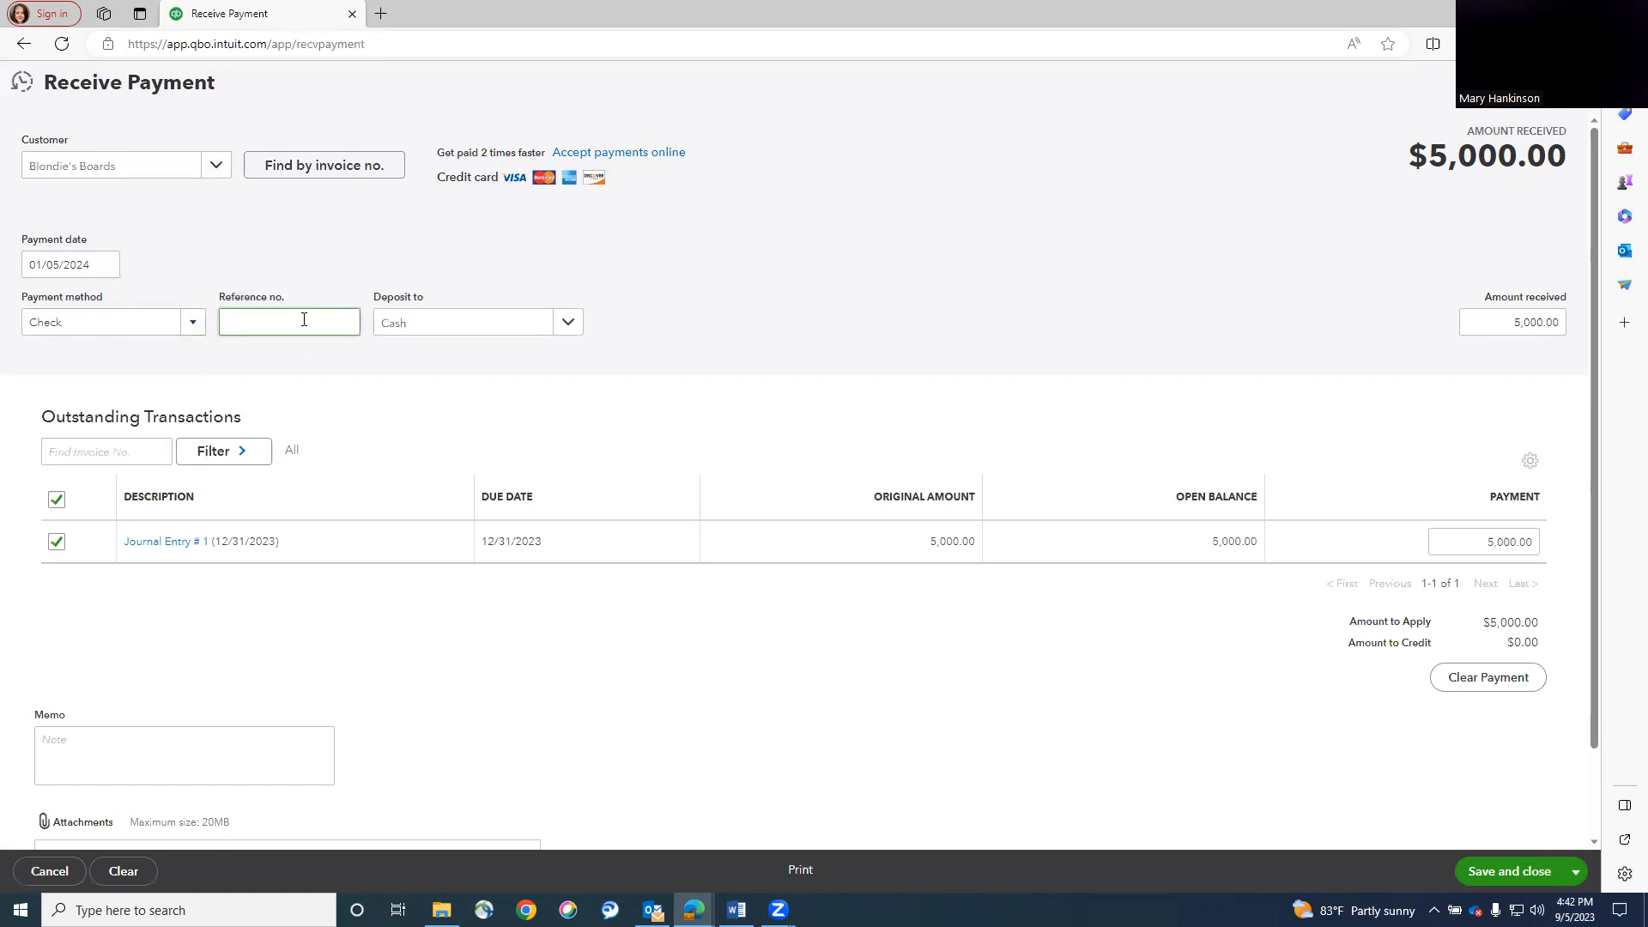
text(984)
Deposit the received payment to the Undeposited Funds account, then save and close it.
click(559, 323)
scroll(549, 521, down, 4)
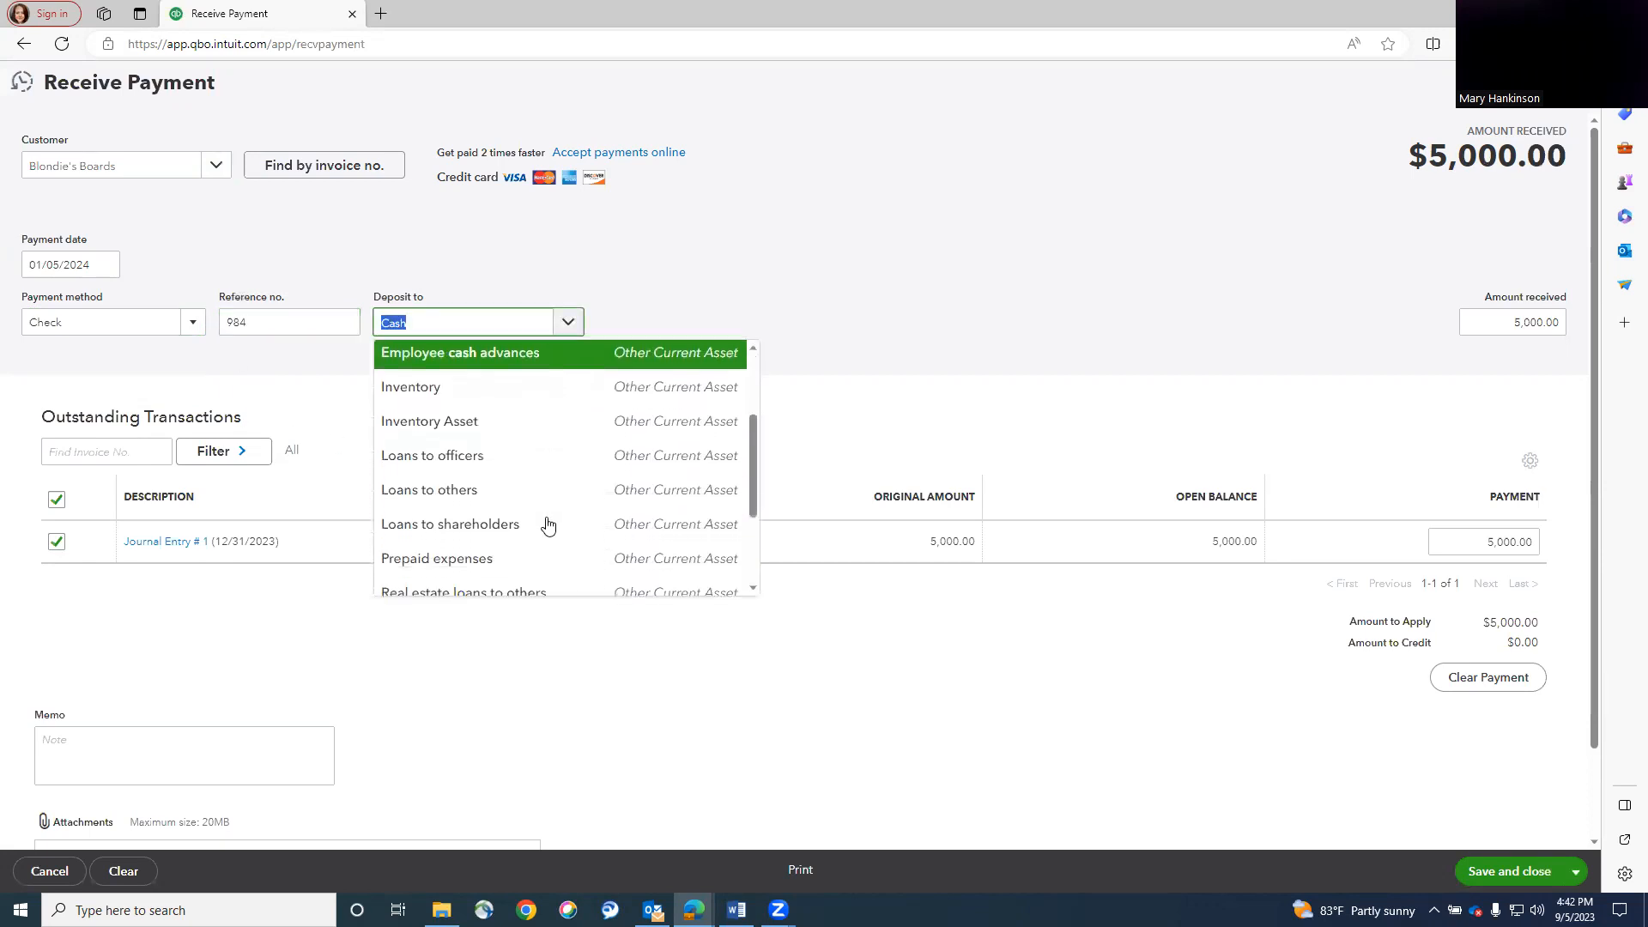
click(480, 578)
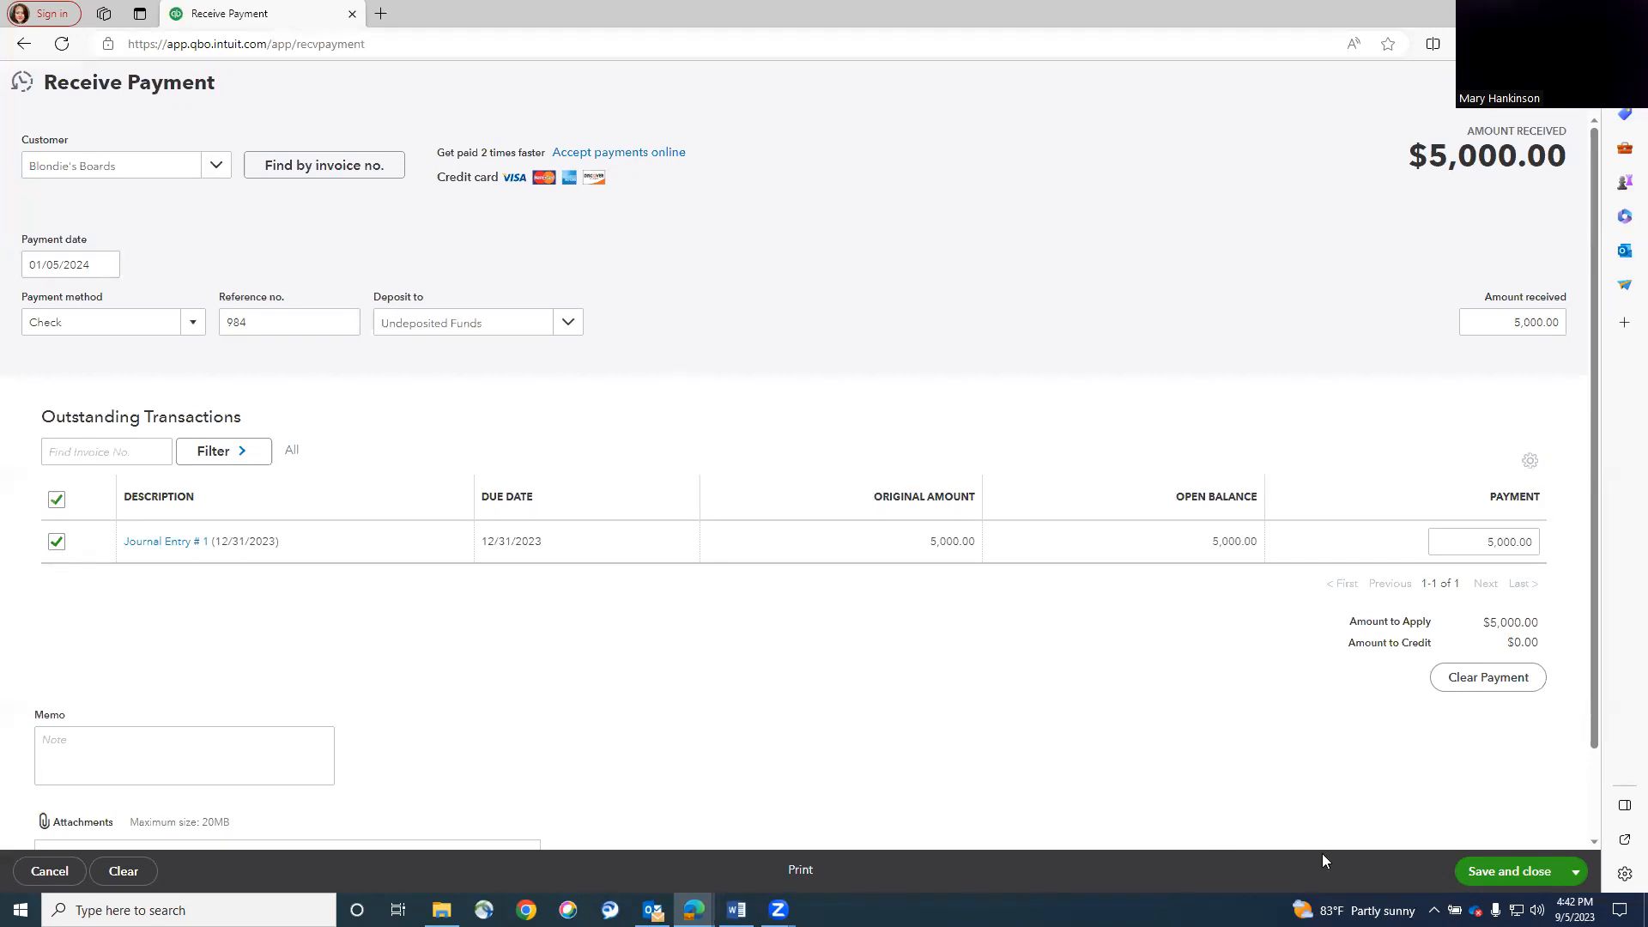
click(1526, 873)
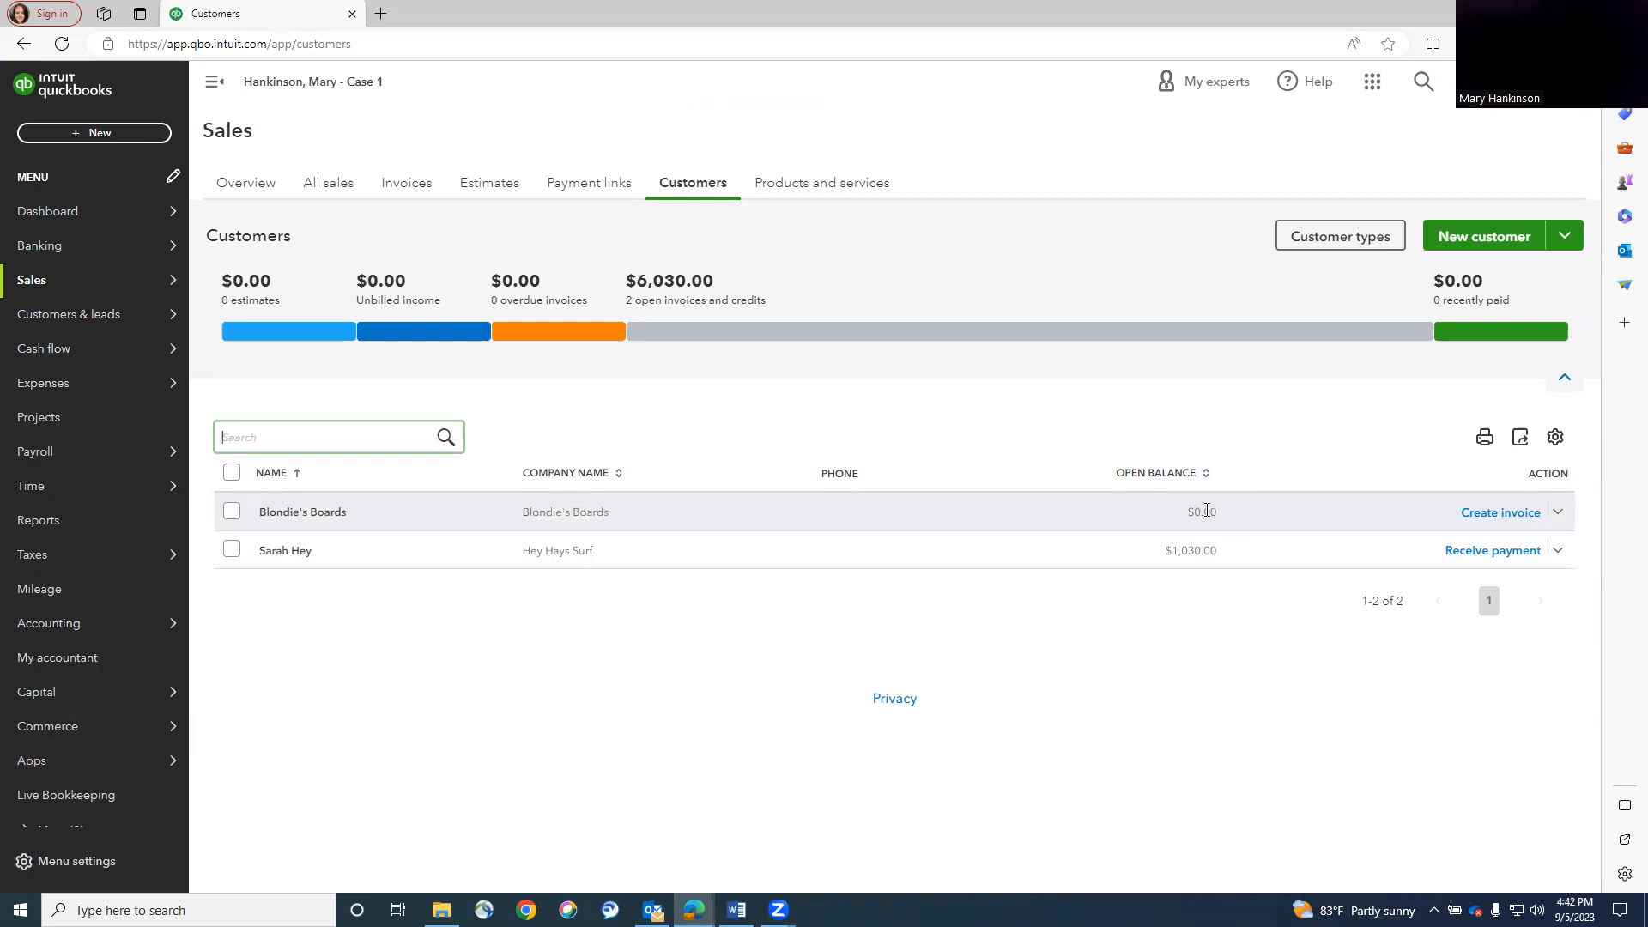
Start a new bank deposit dated 01/08/2024 into the Checking account.
click(86, 133)
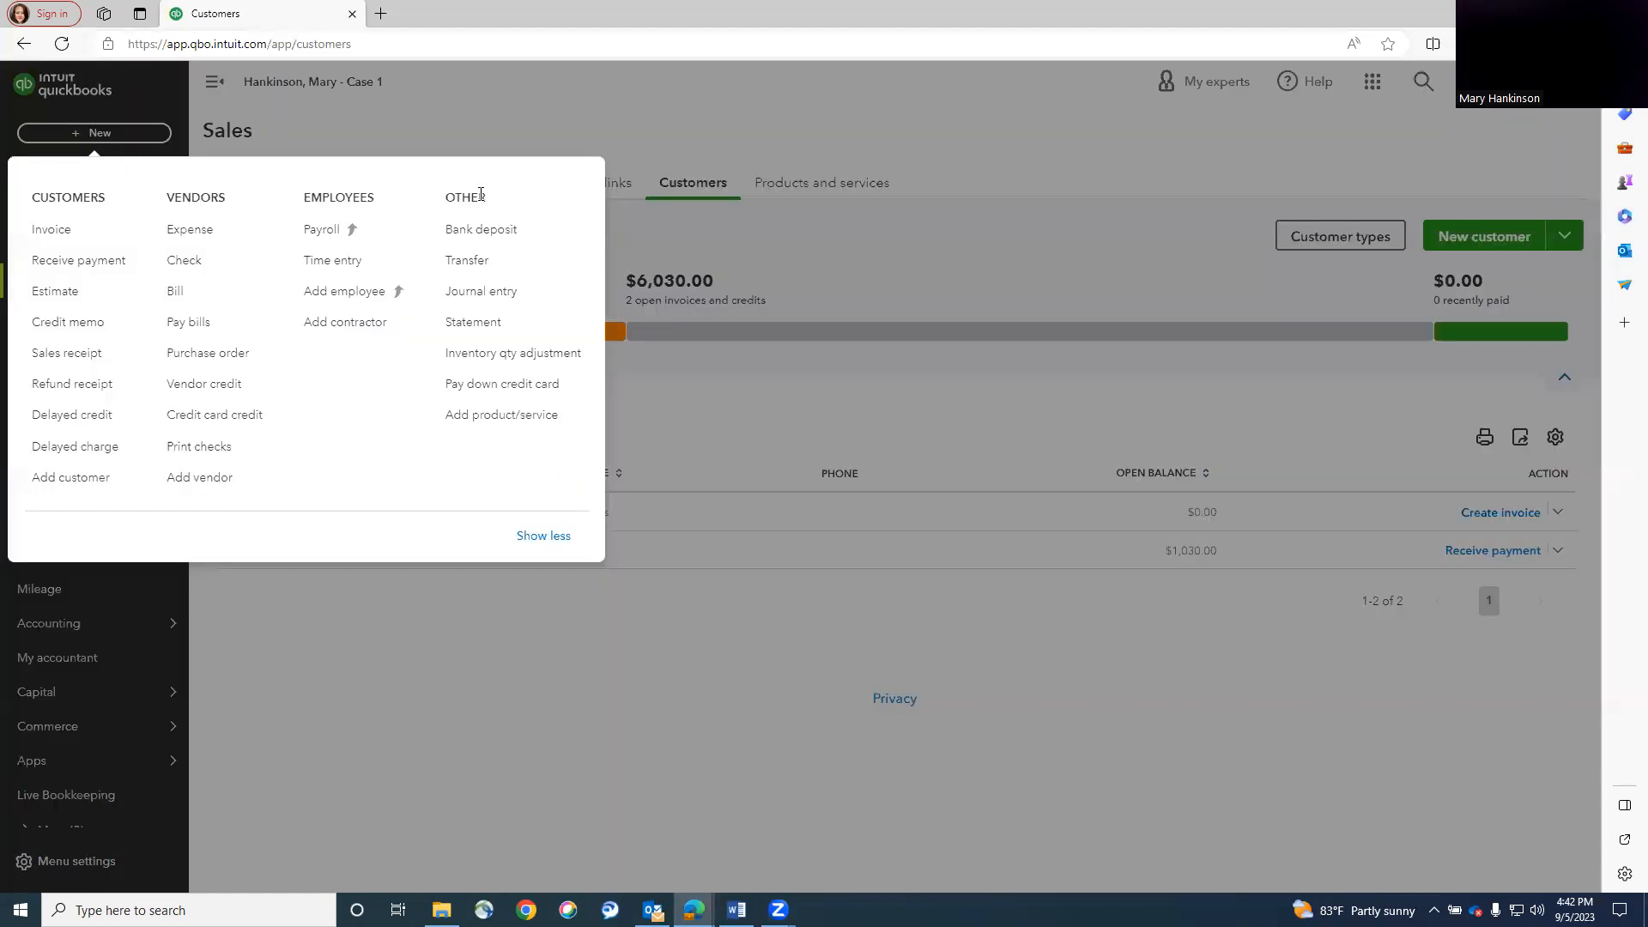
click(479, 230)
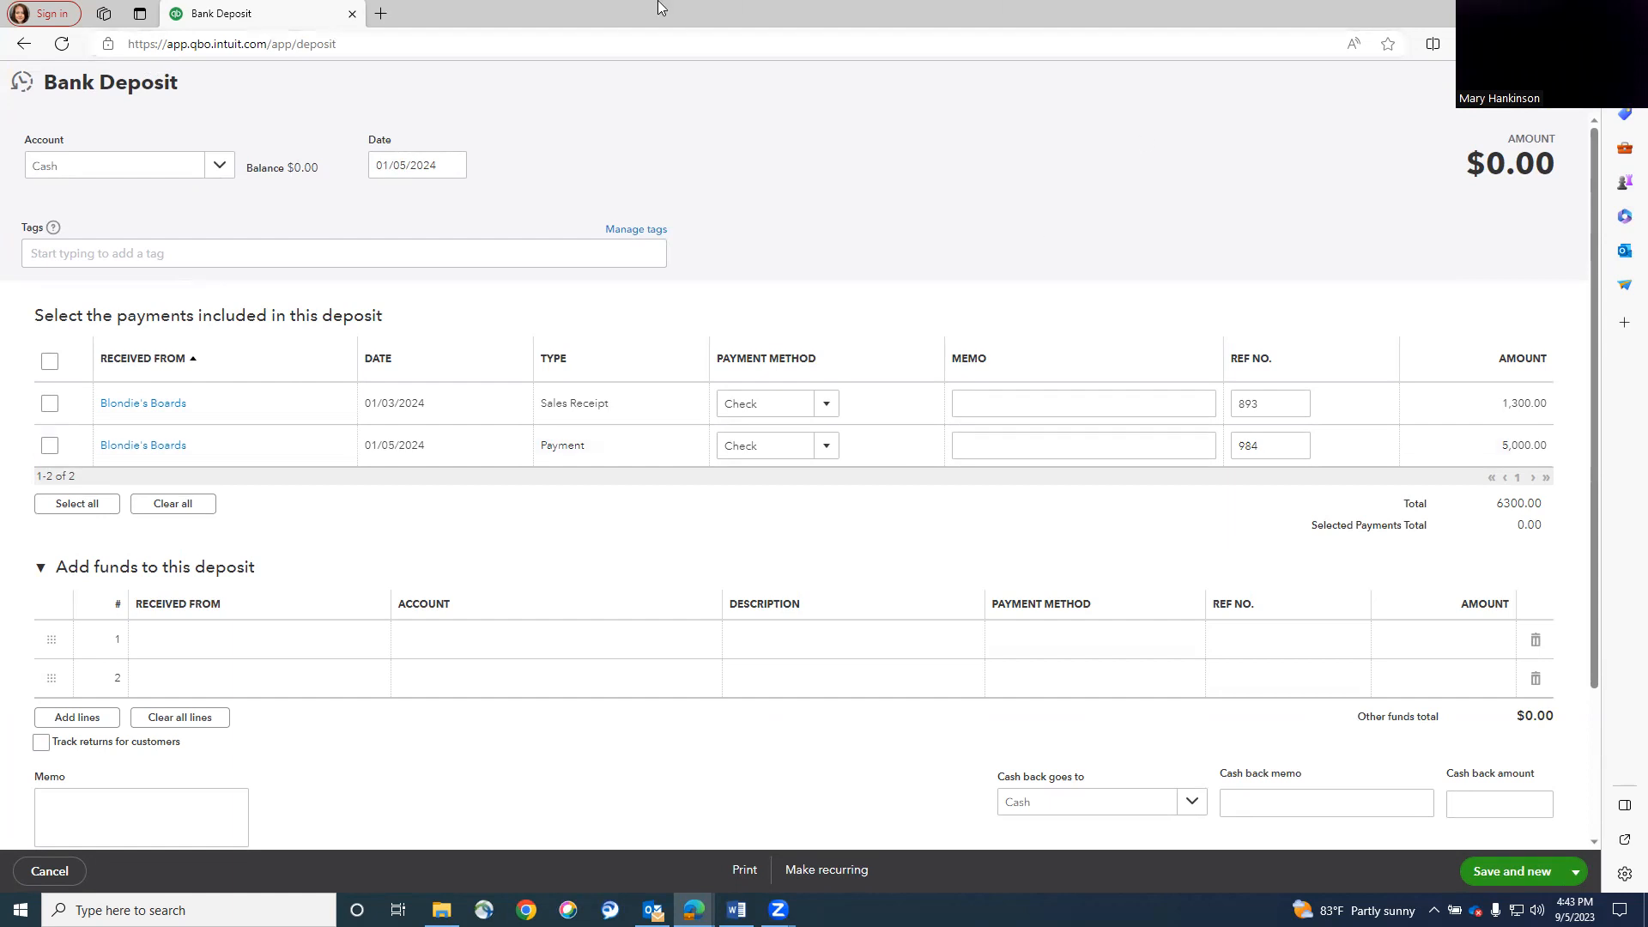
click(442, 168)
click(452, 165)
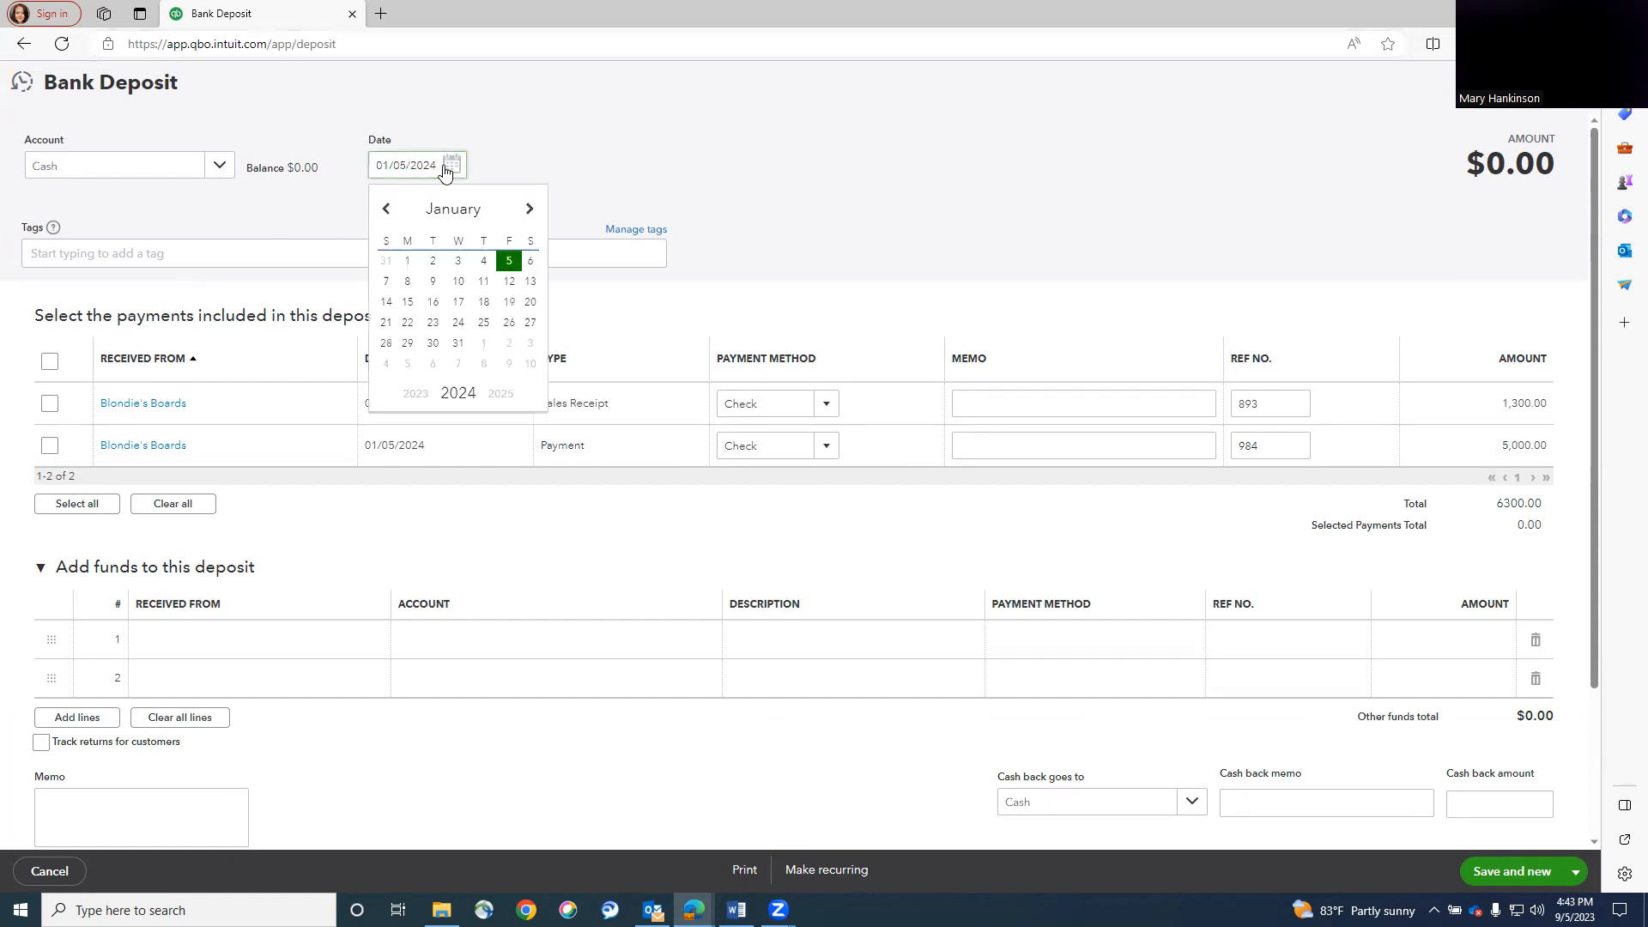
click(410, 282)
click(221, 166)
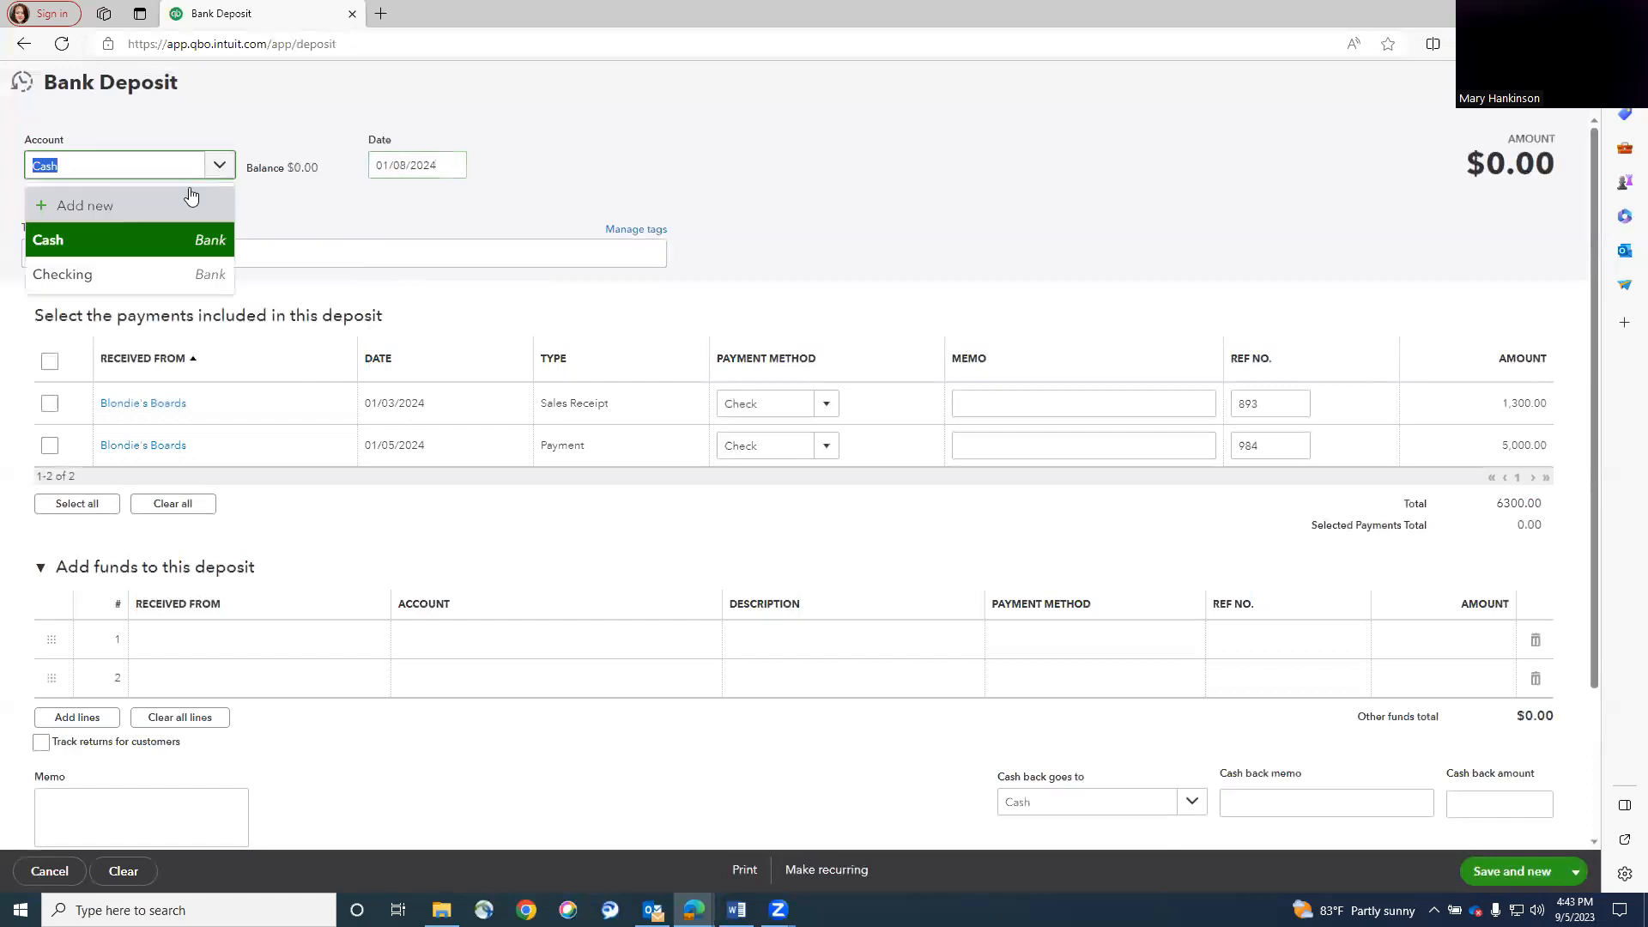
click(128, 271)
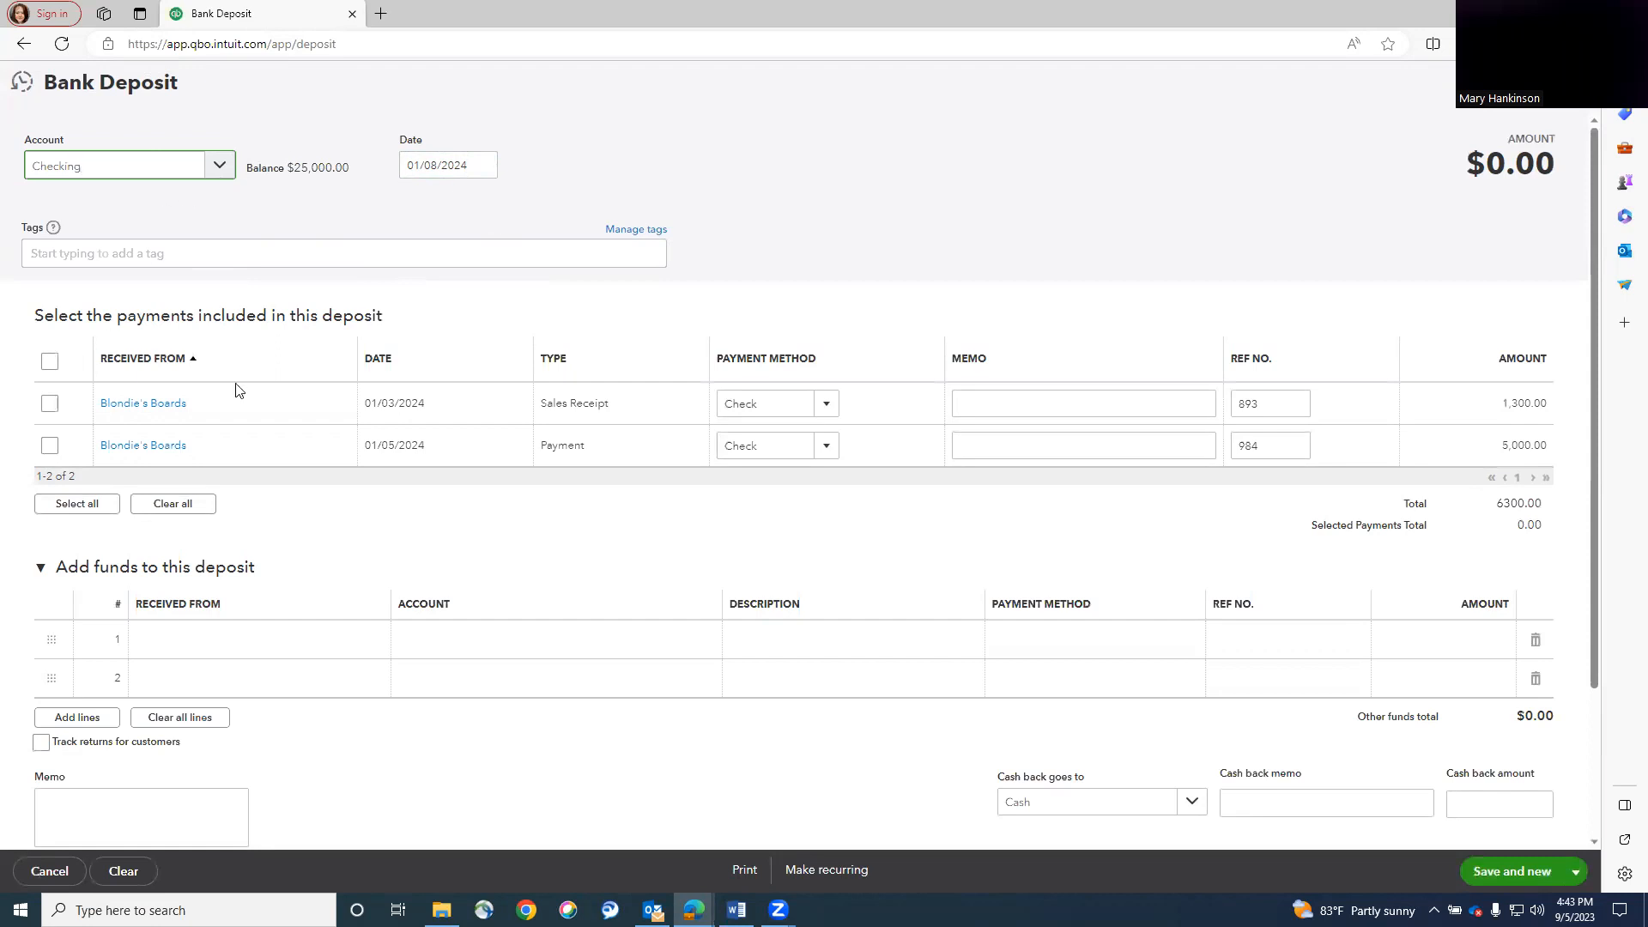
Include the 01/03/2024 sales receipt payment from Blondie's Boards in the deposit, then save and close it.
click(49, 404)
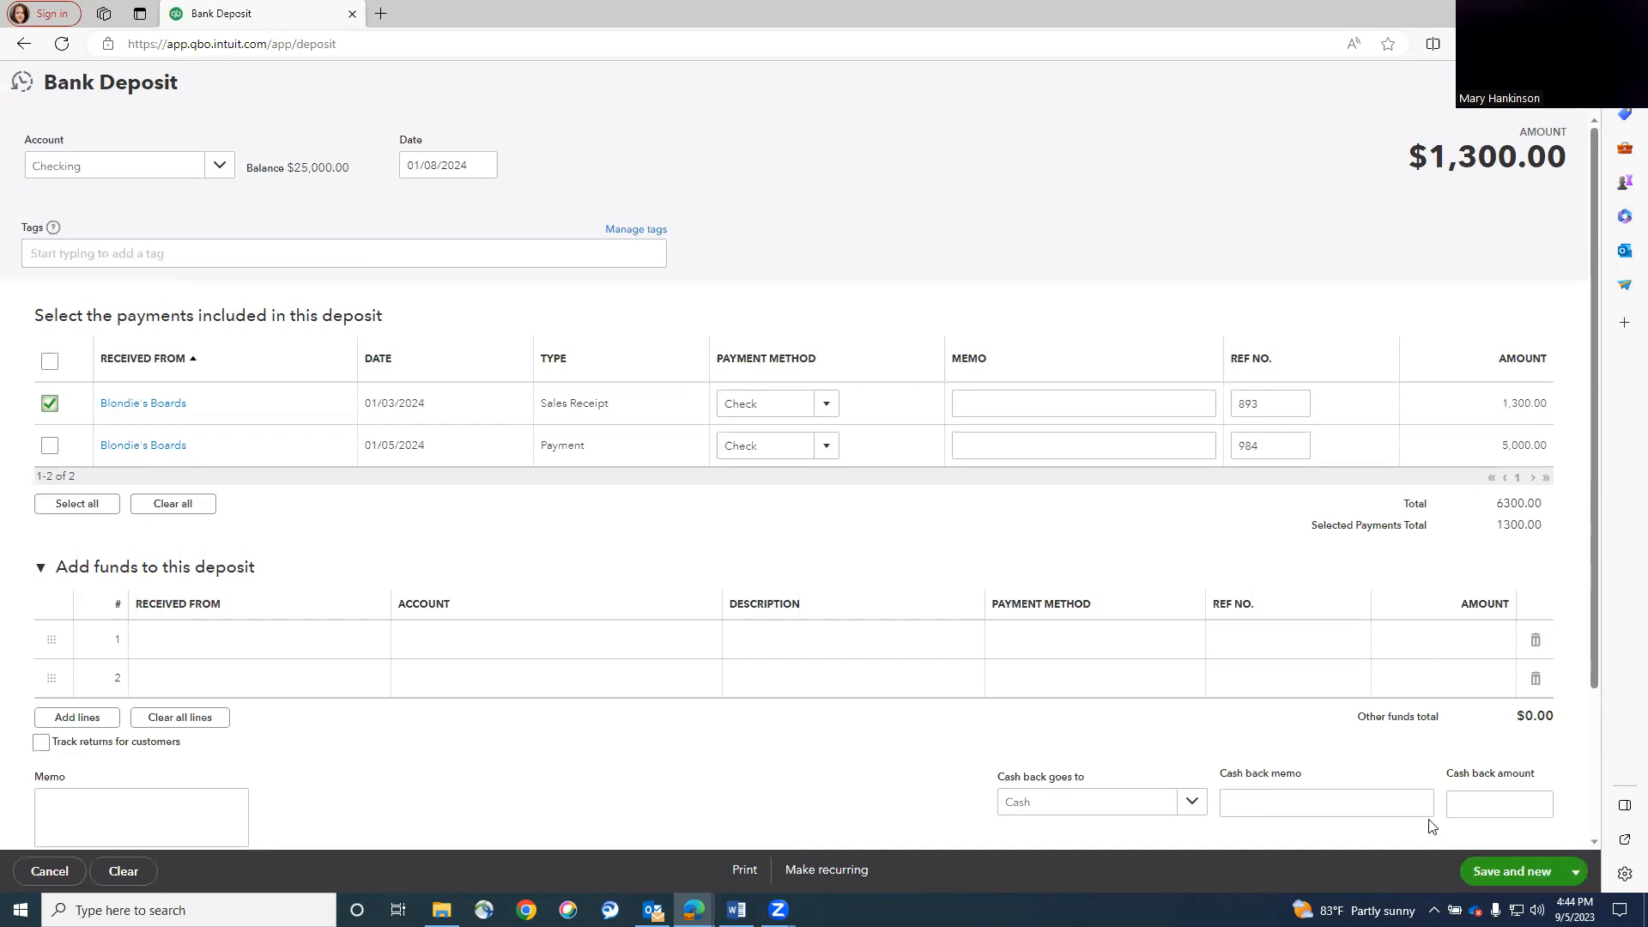
click(1577, 872)
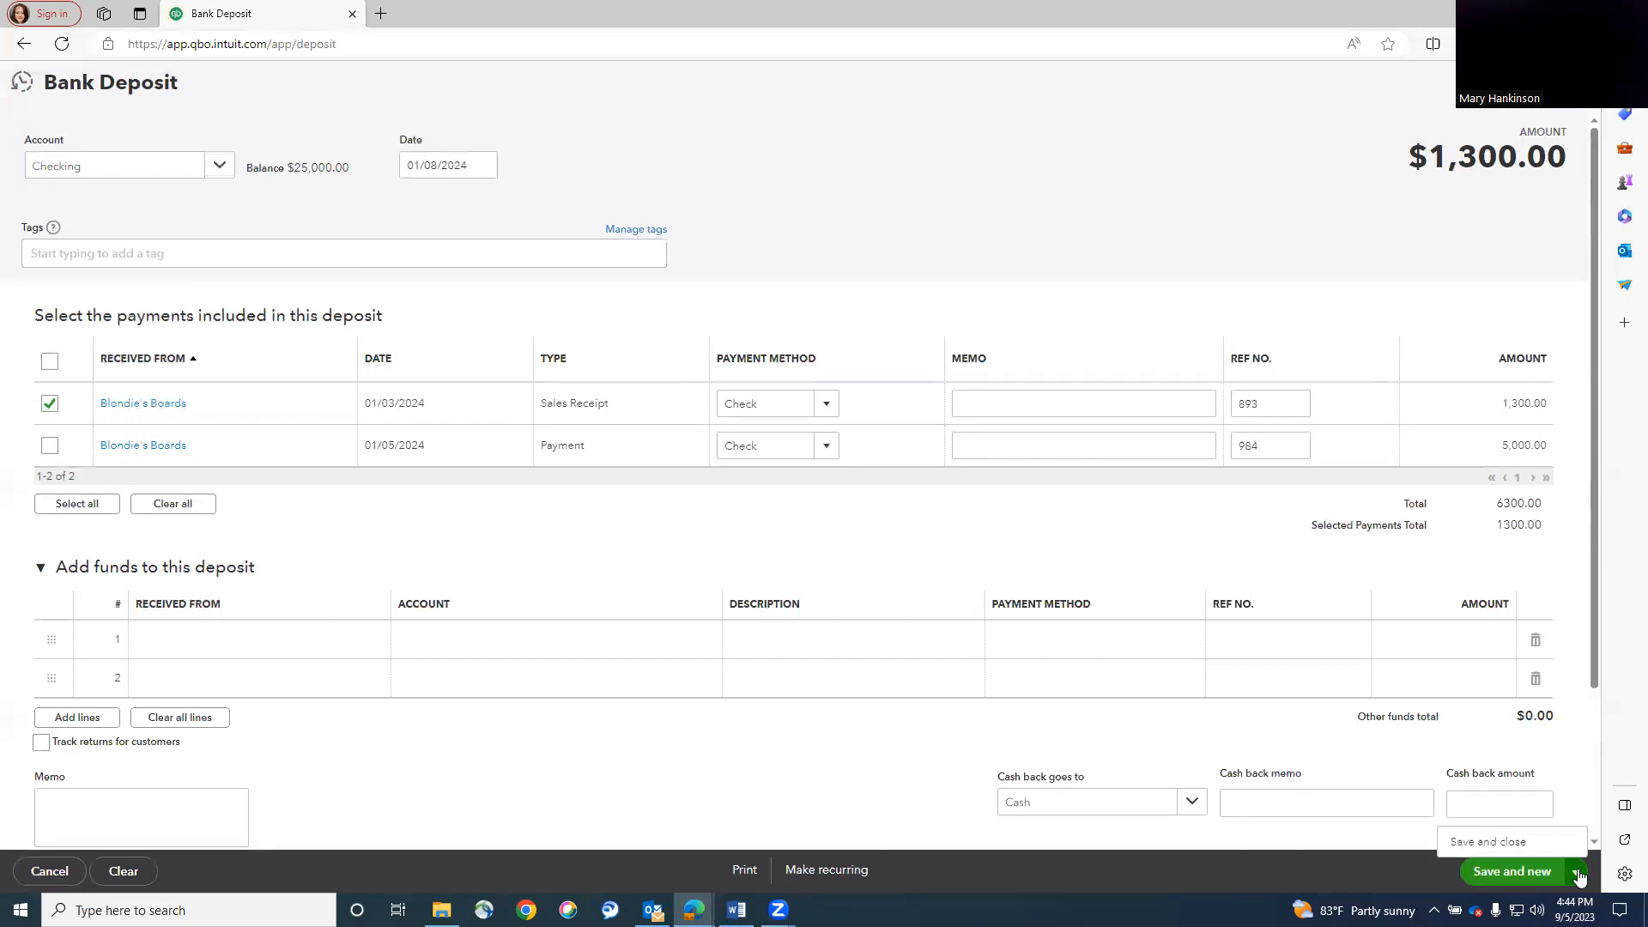
click(1523, 848)
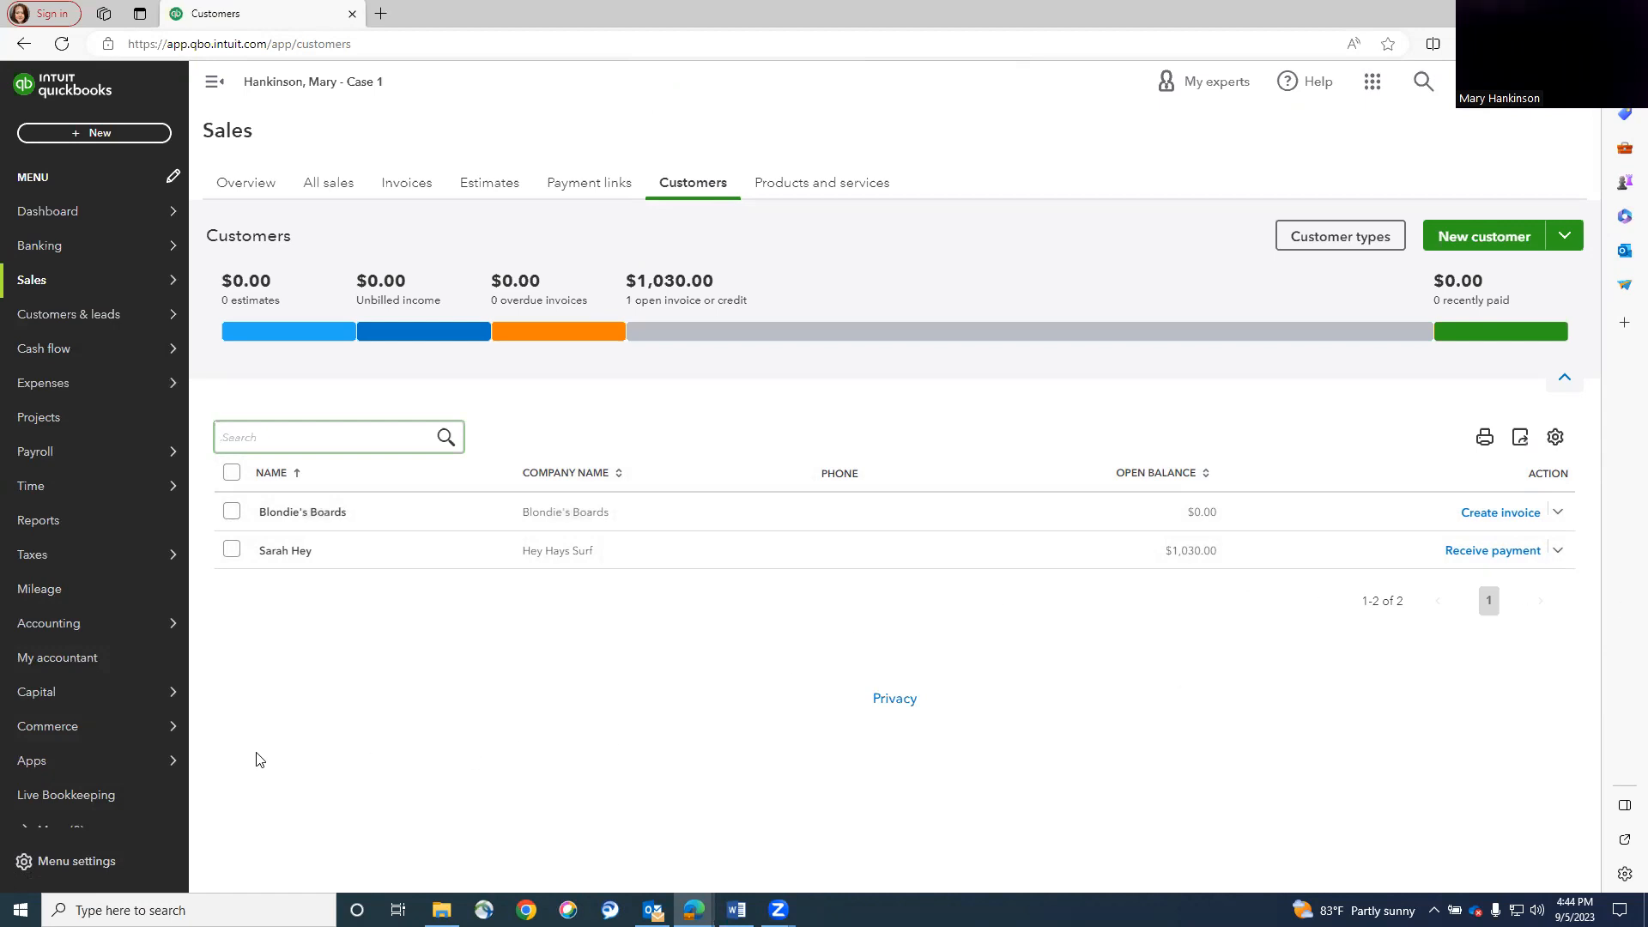
Run the Trial Balance report for the period 12/31/2023 to 01/31/2024.
click(81, 519)
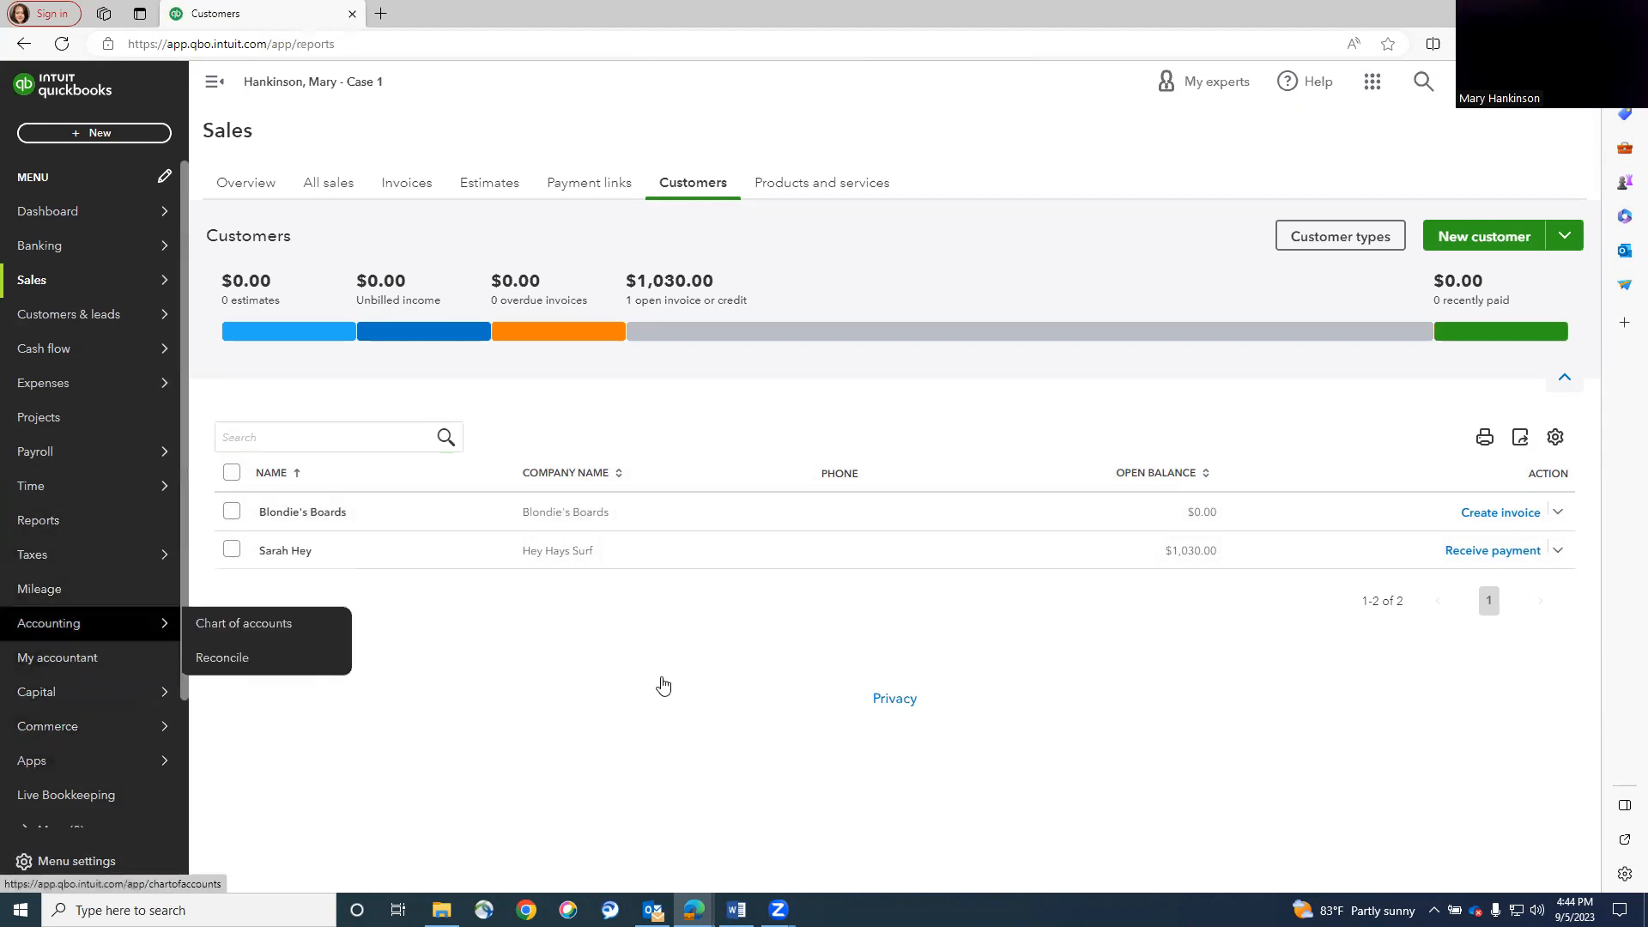
click(891, 414)
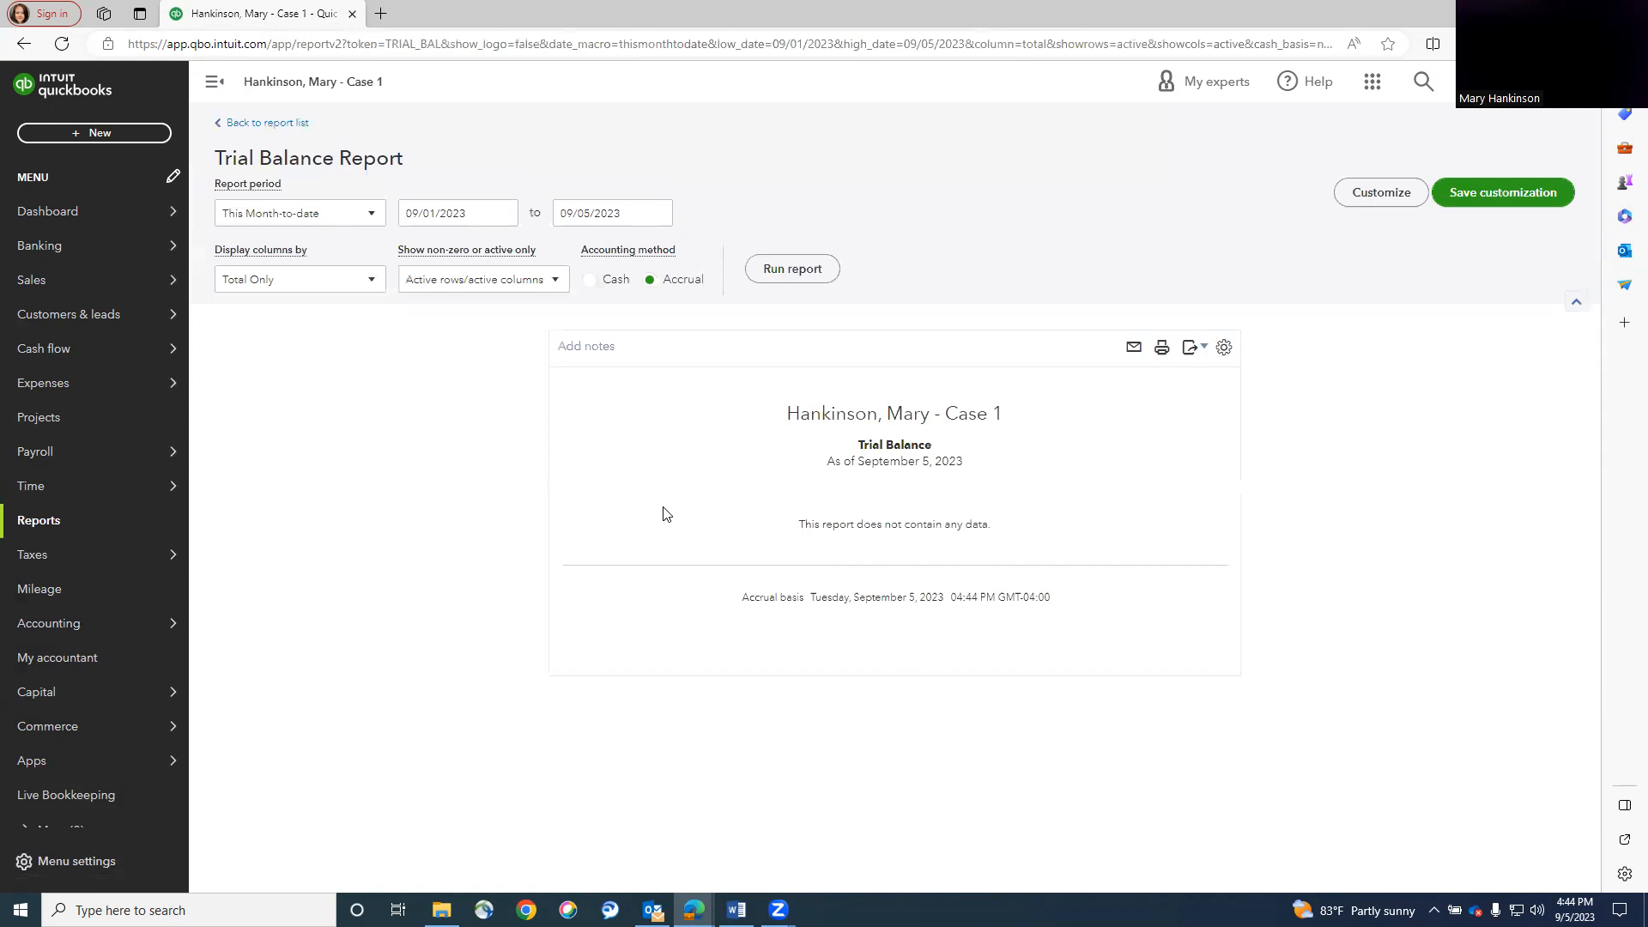
click(471, 213)
text(12/)
text(2023)
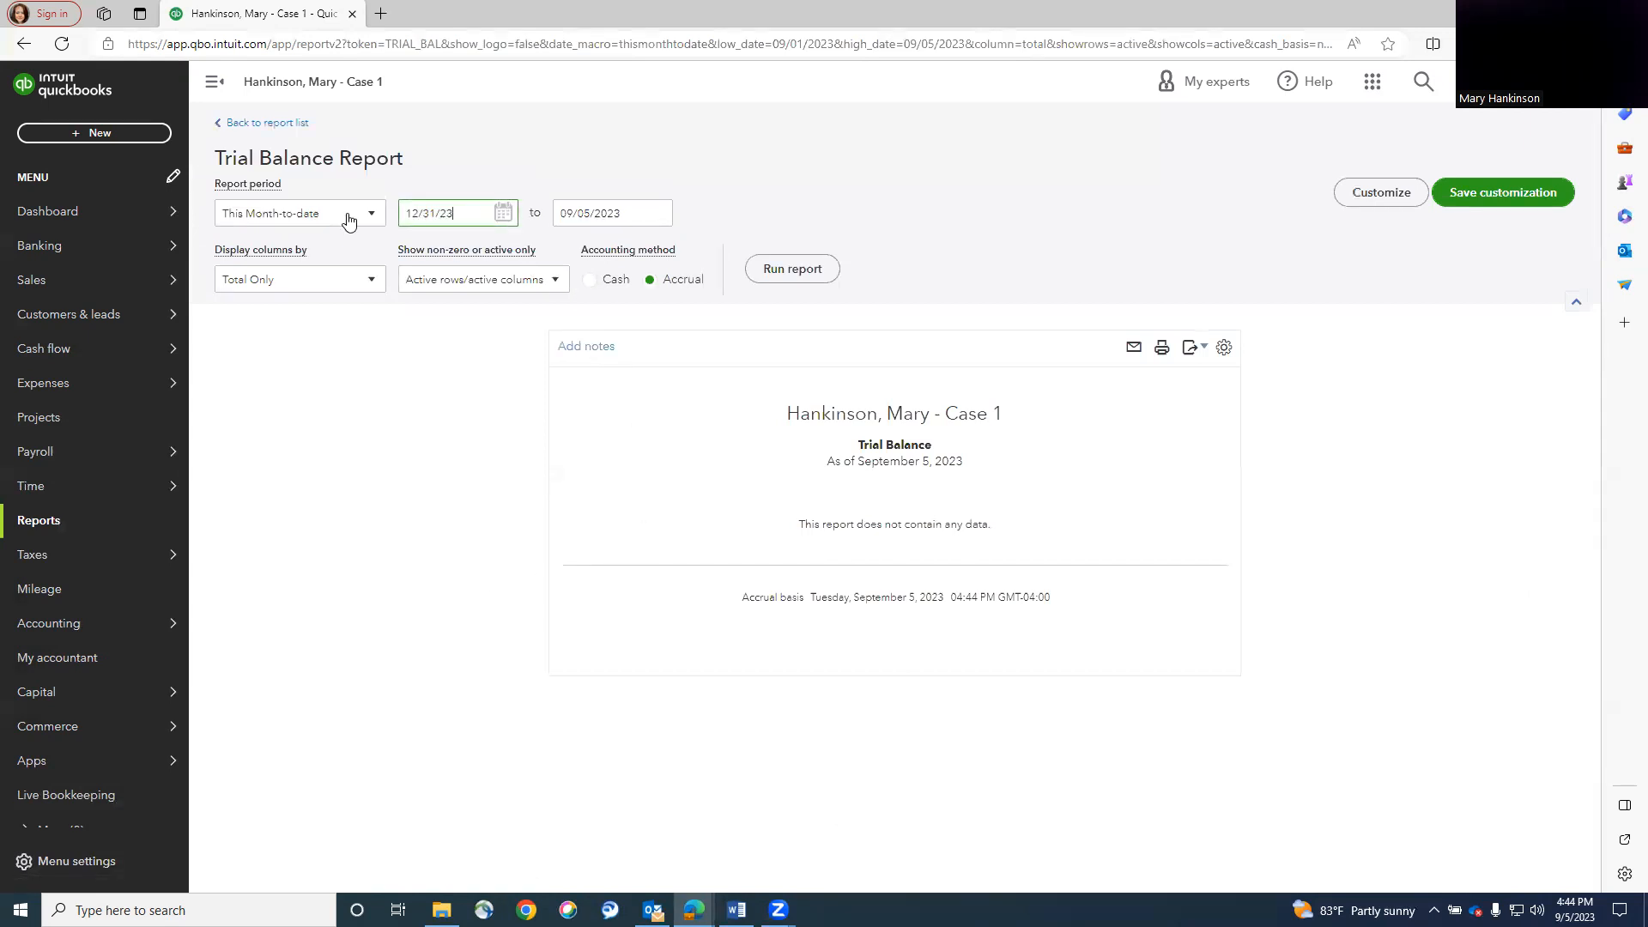
key(Tab)
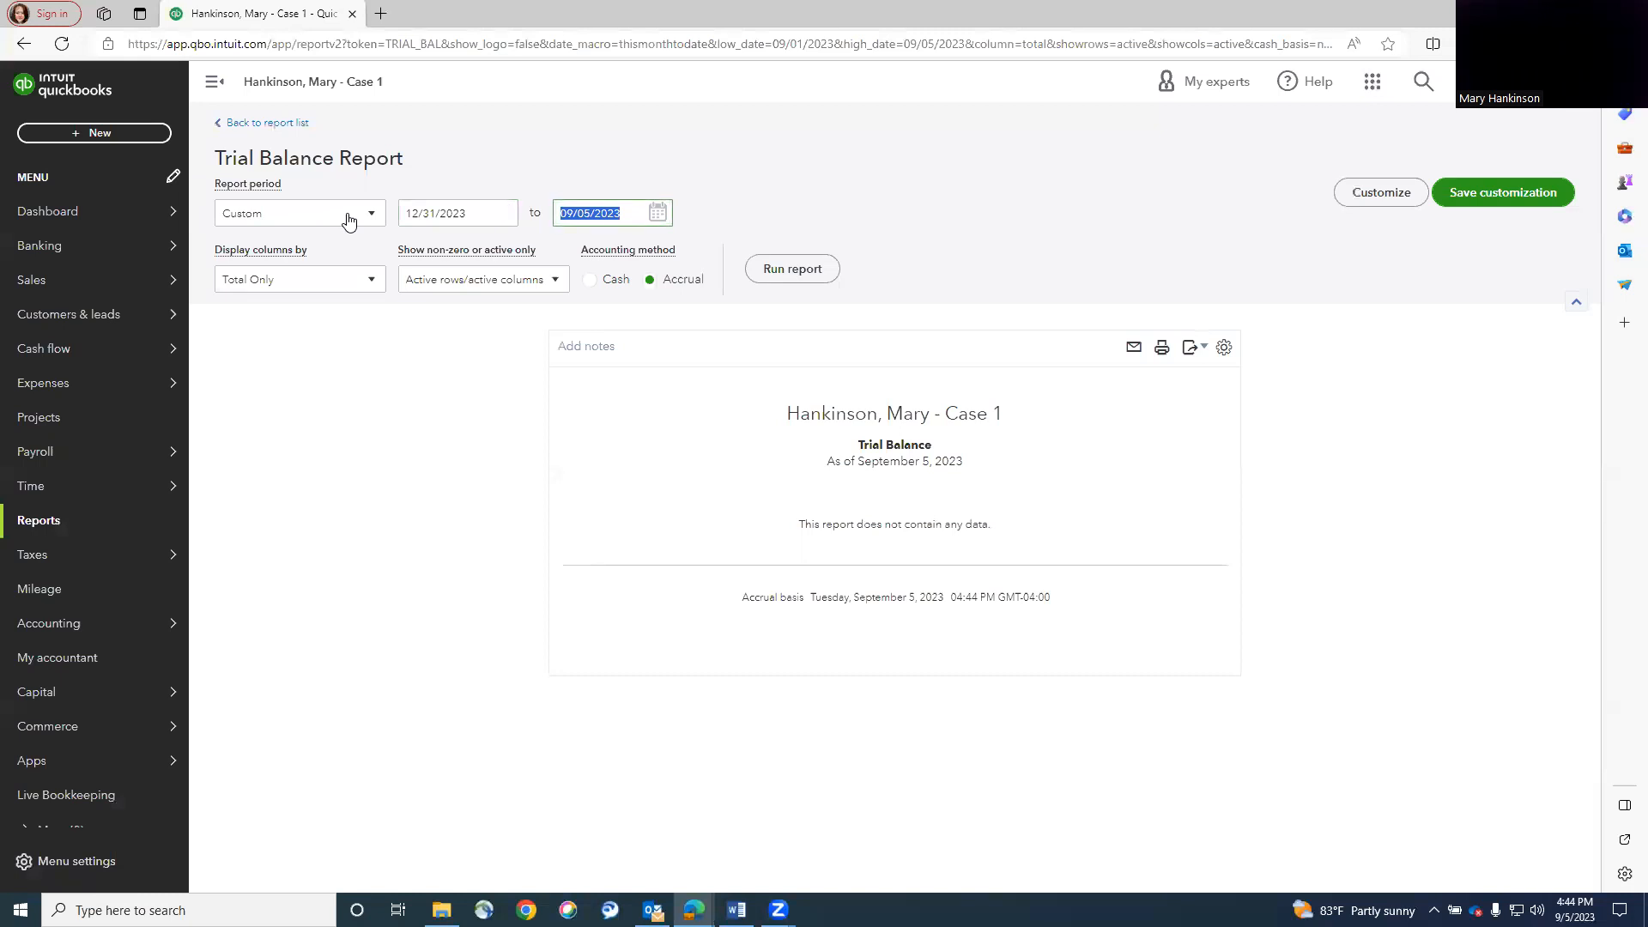
text(01/31/24)
click(315, 543)
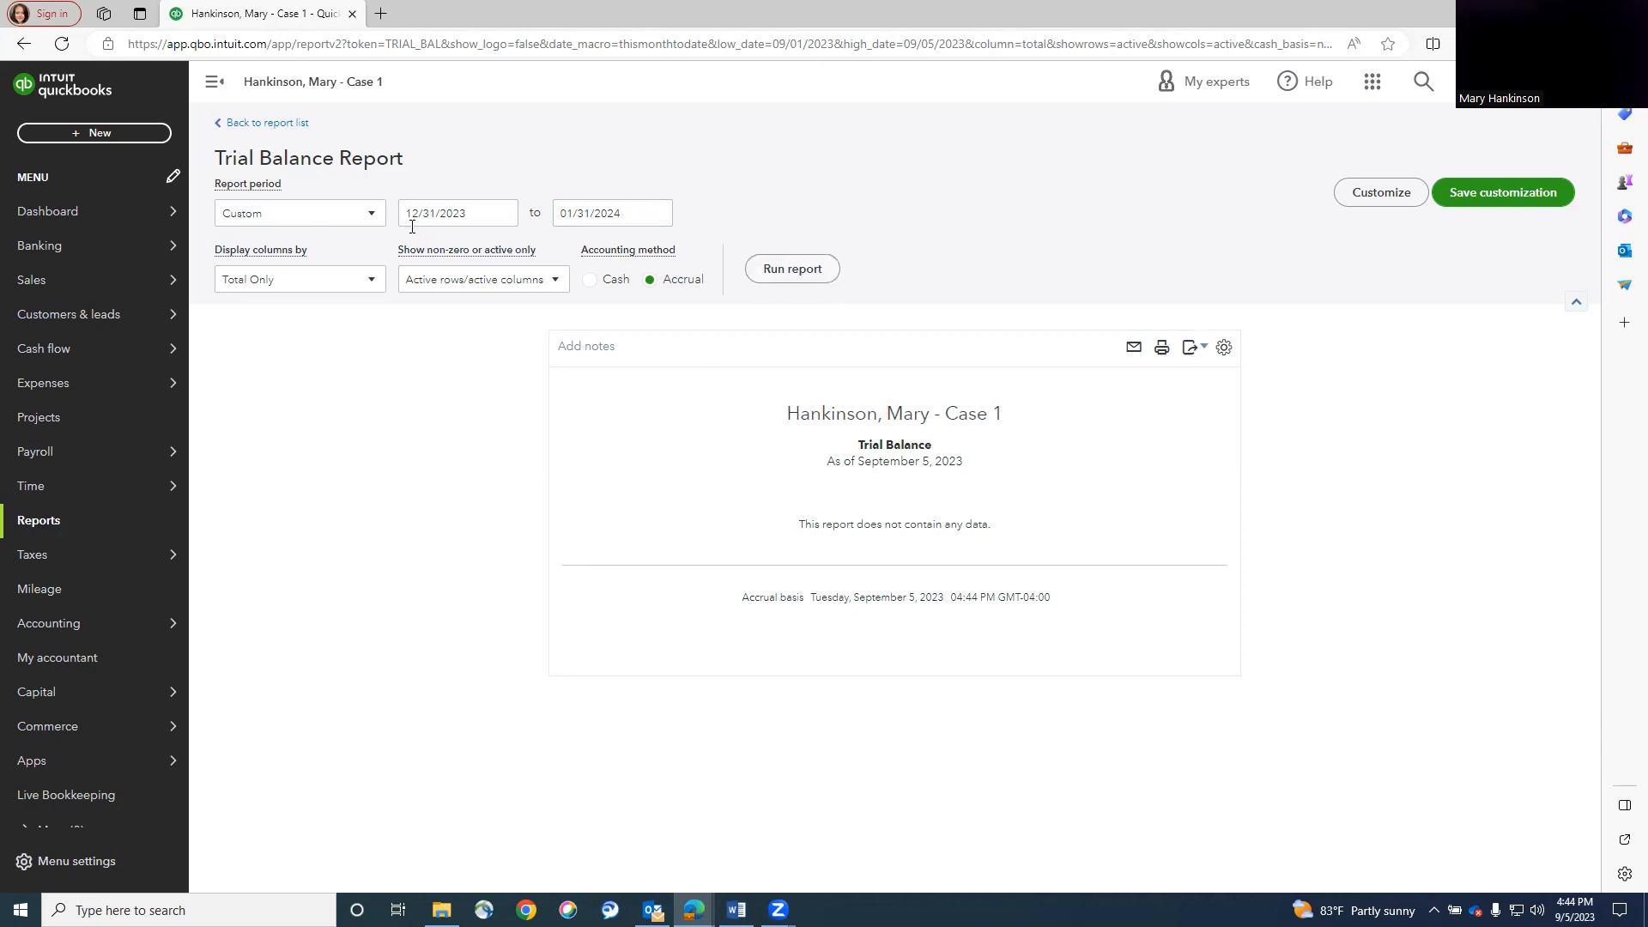
click(791, 269)
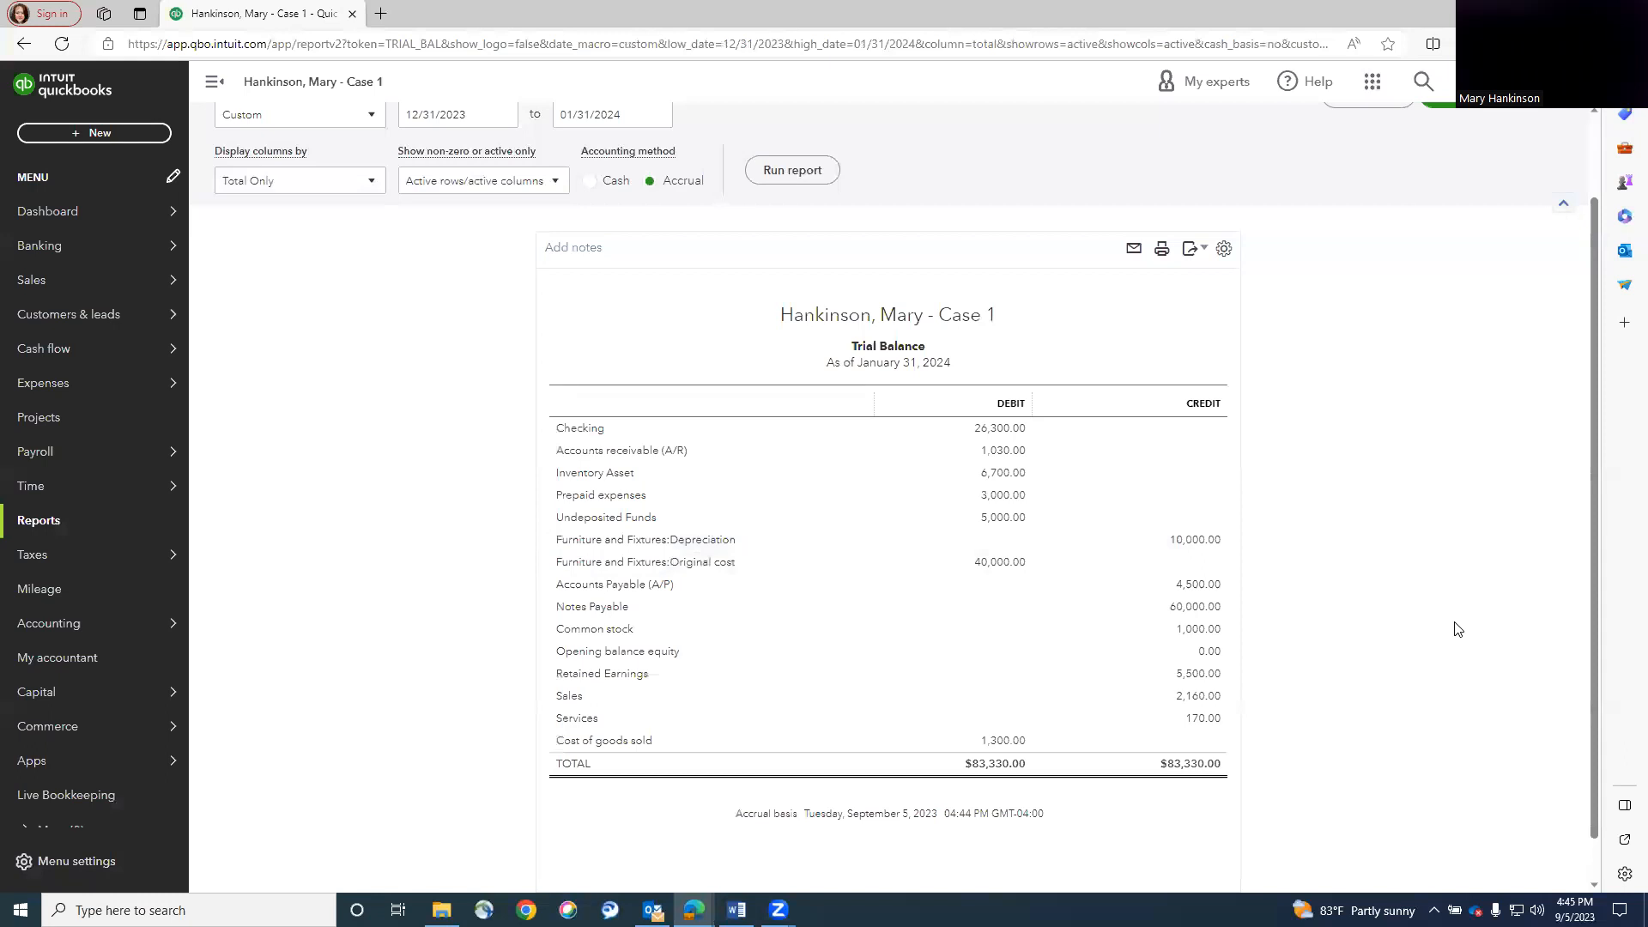
View the export options for the Trial Balance report and return to the report list.
click(1193, 250)
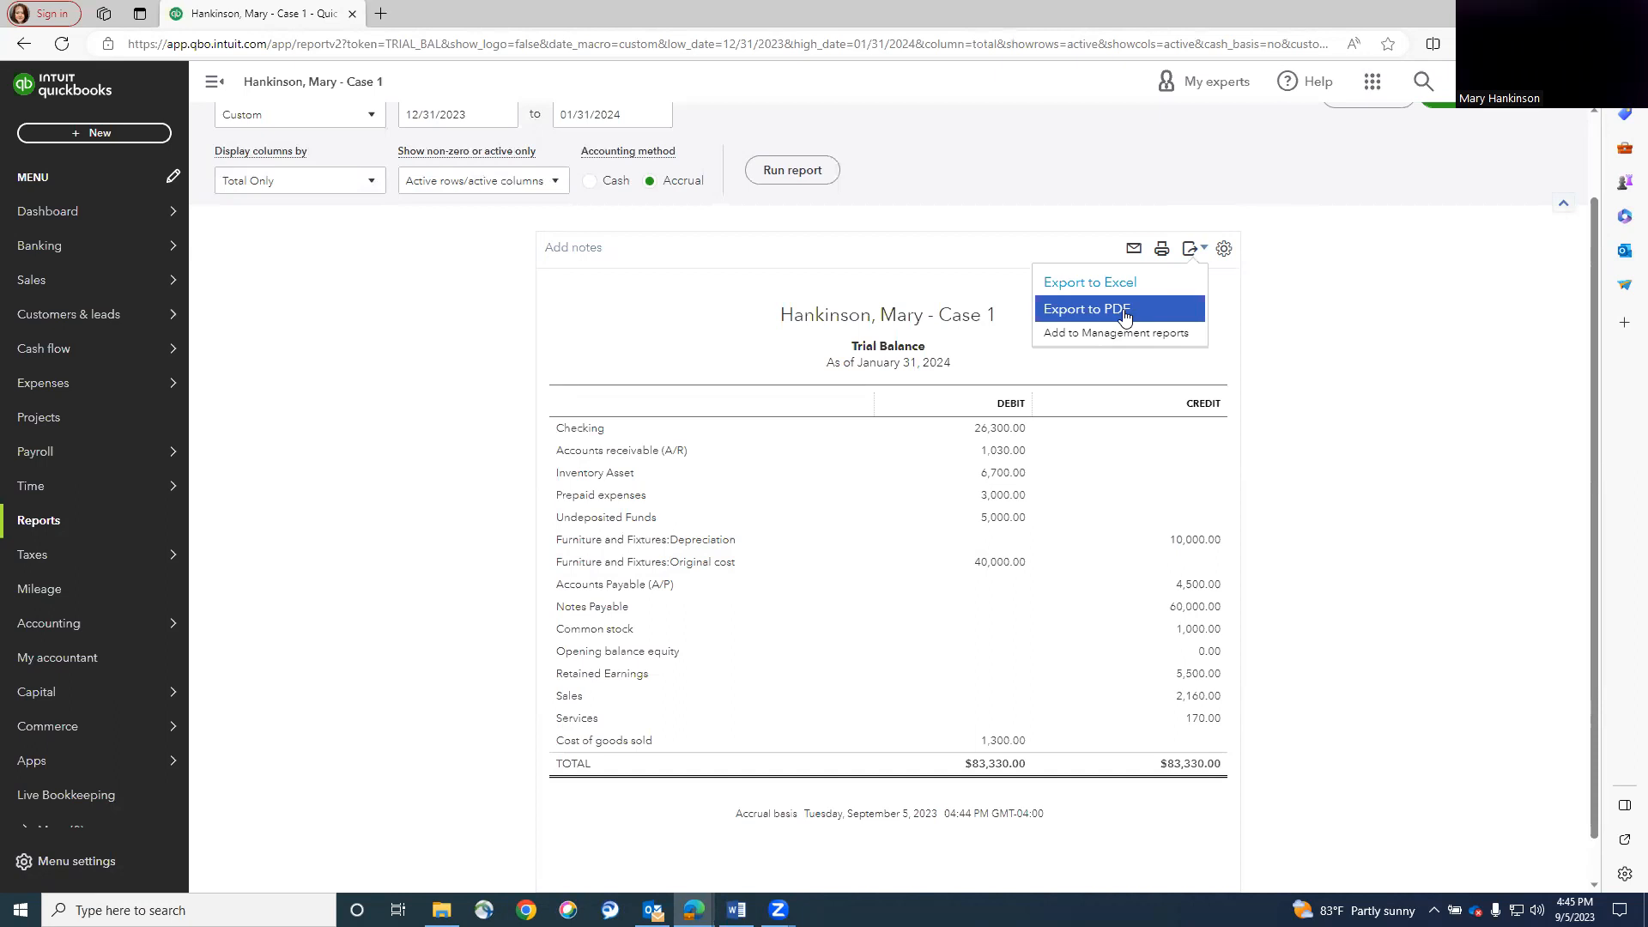
scroll(1411, 565, up, 2)
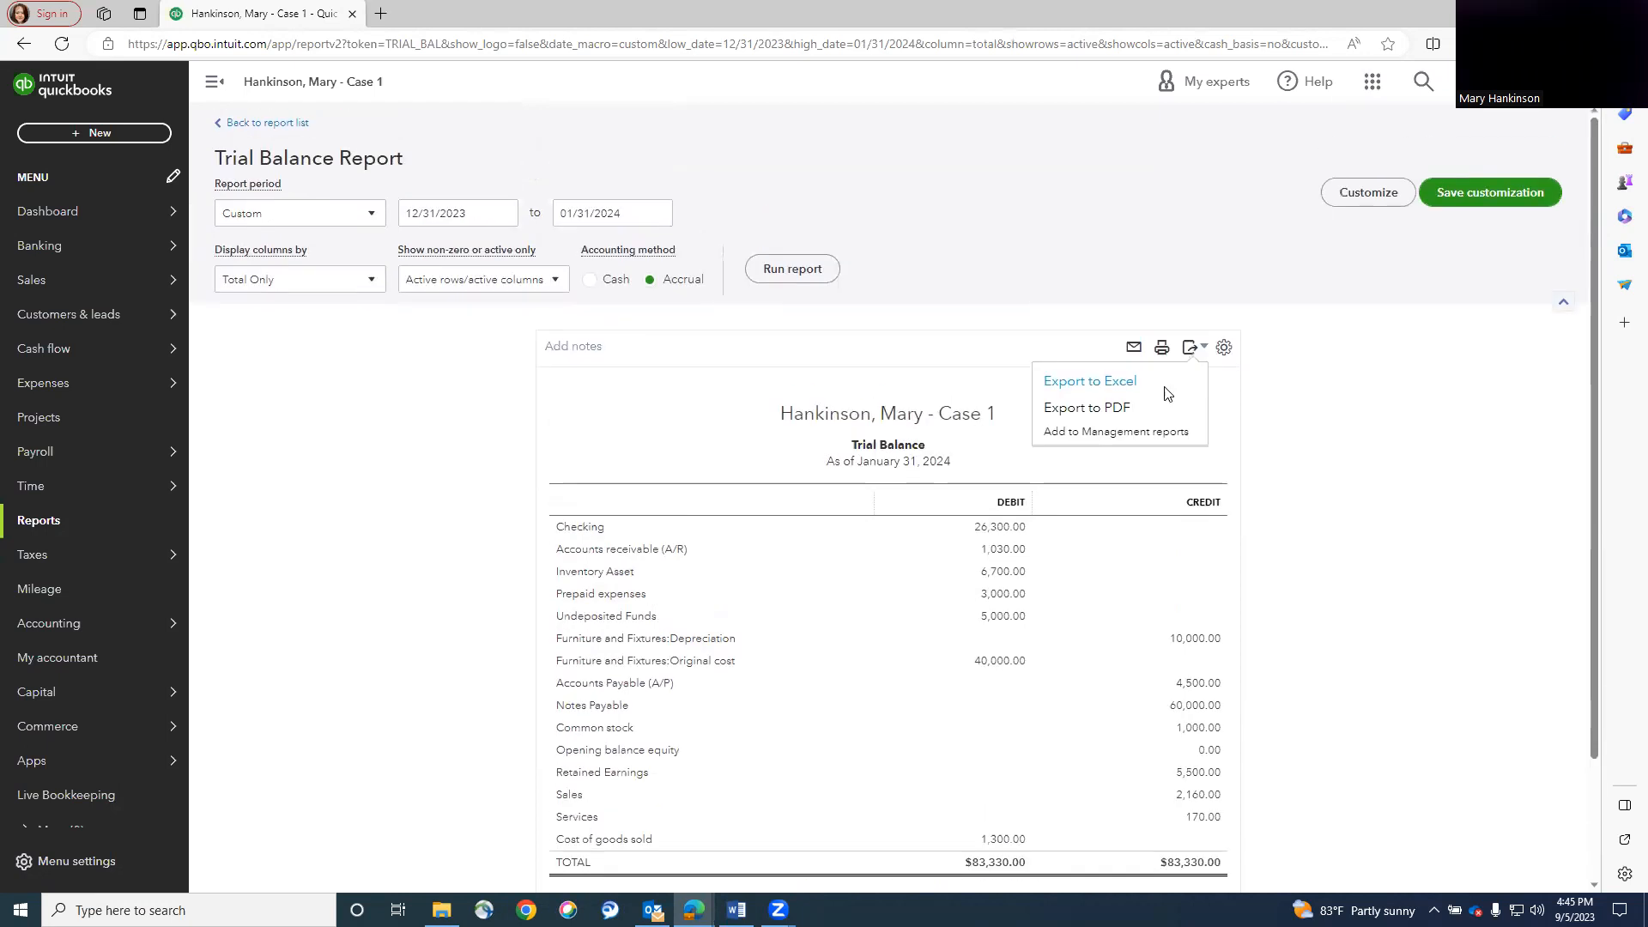
click(257, 123)
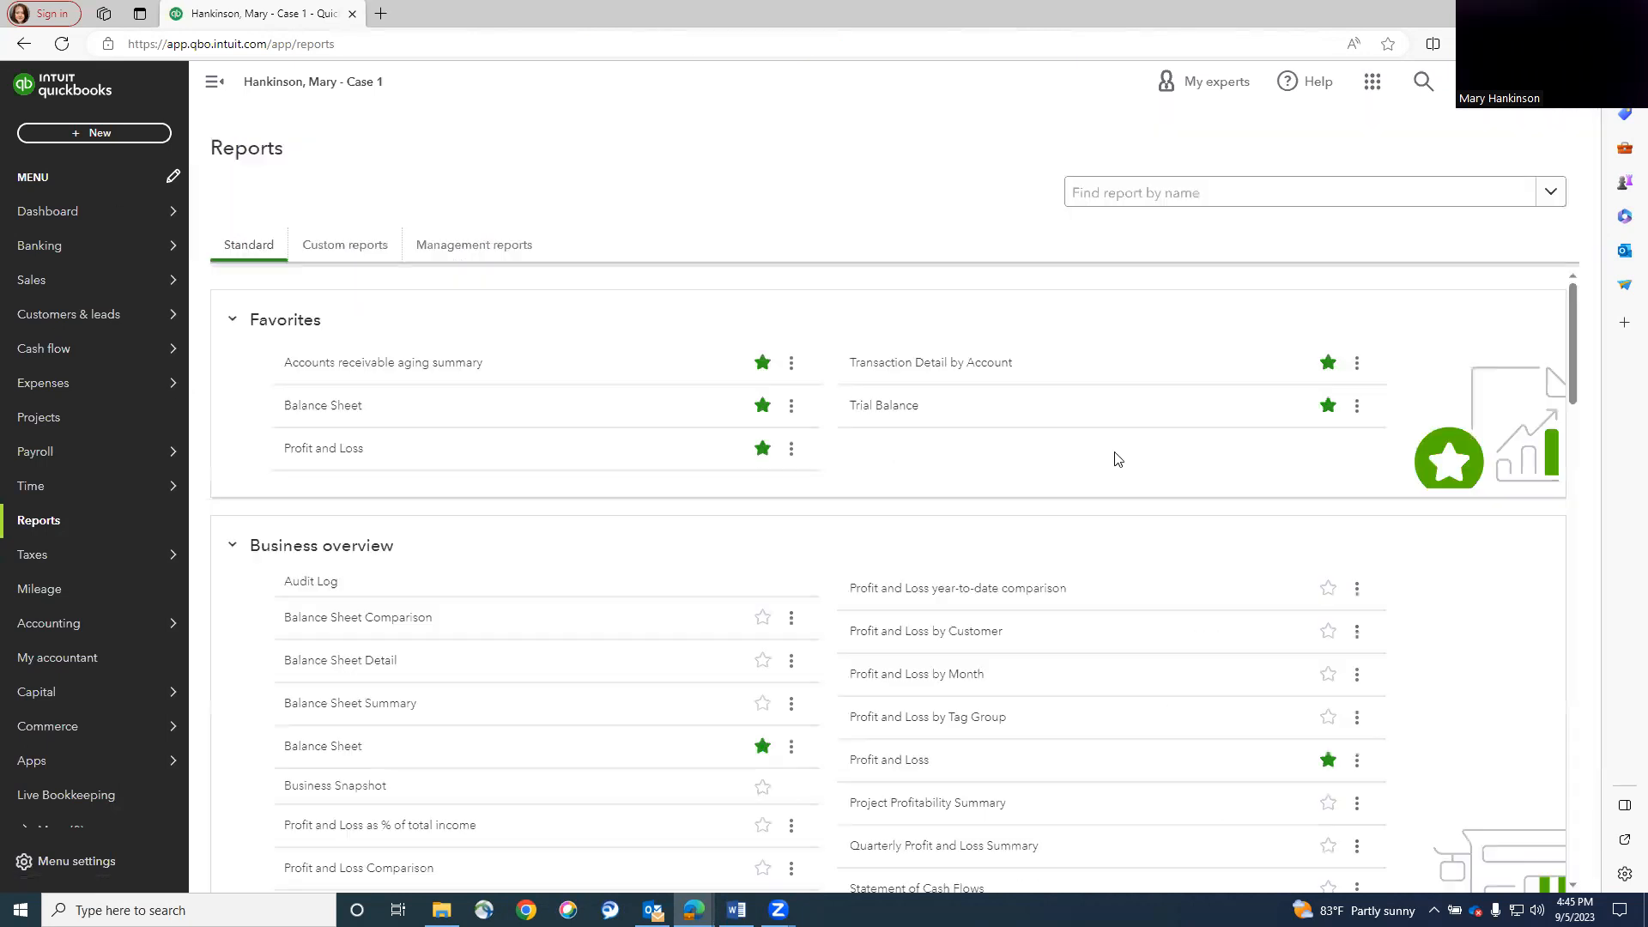
Run the Transaction Detail by Account report in classic view for 12/31/2023 to 01/31/2024.
click(926, 369)
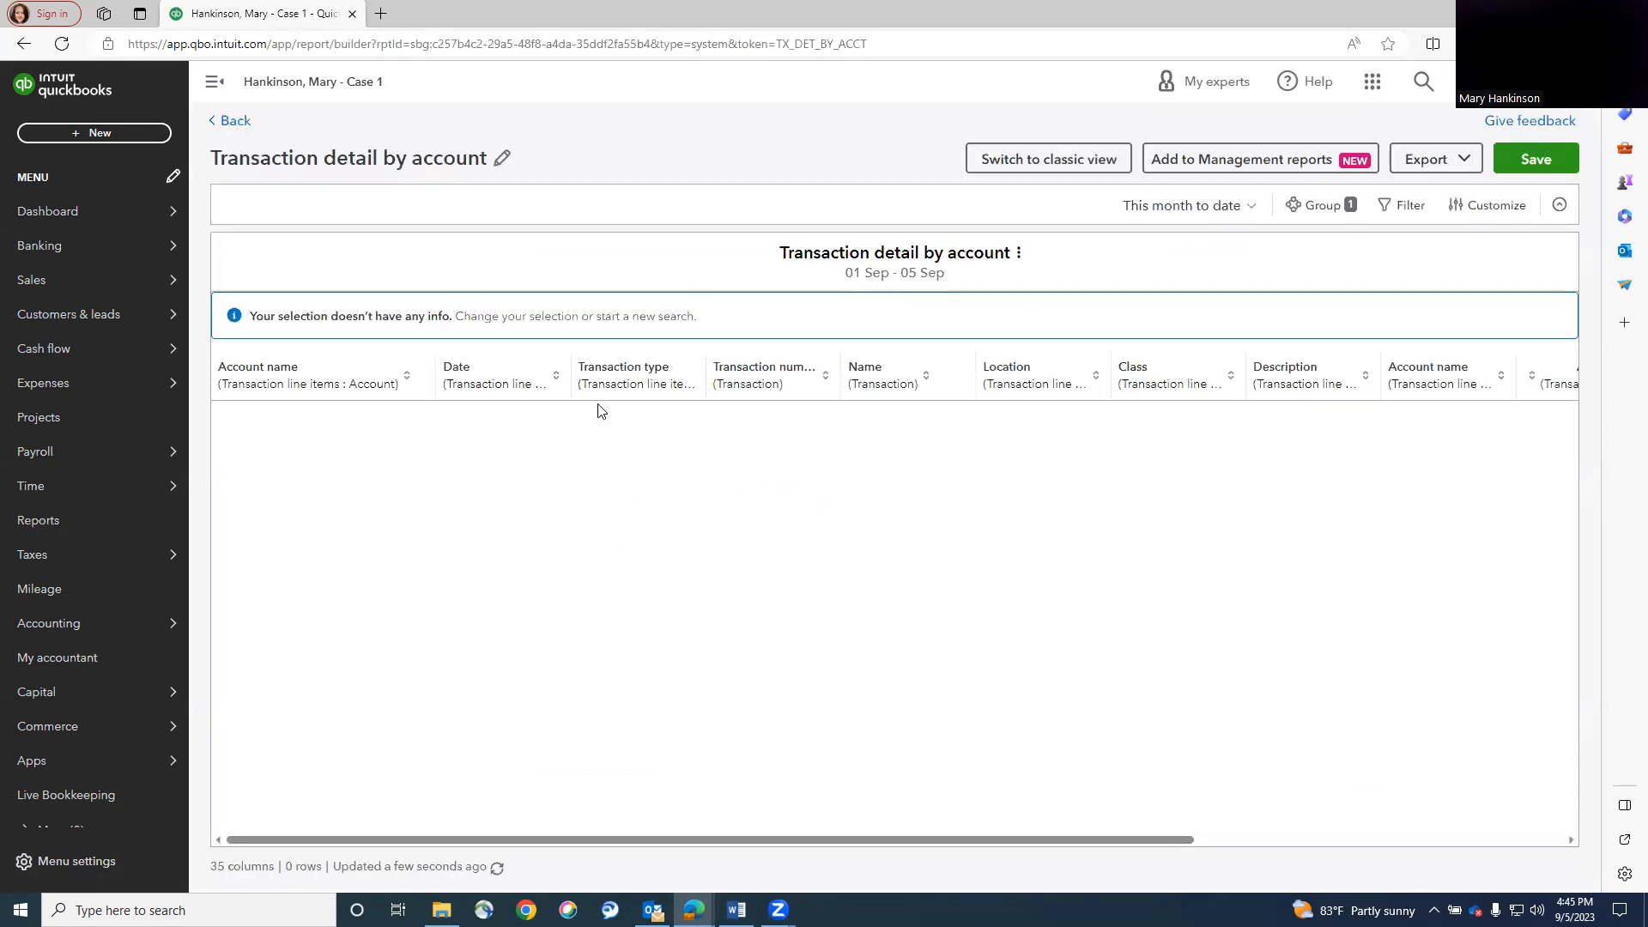
click(1006, 163)
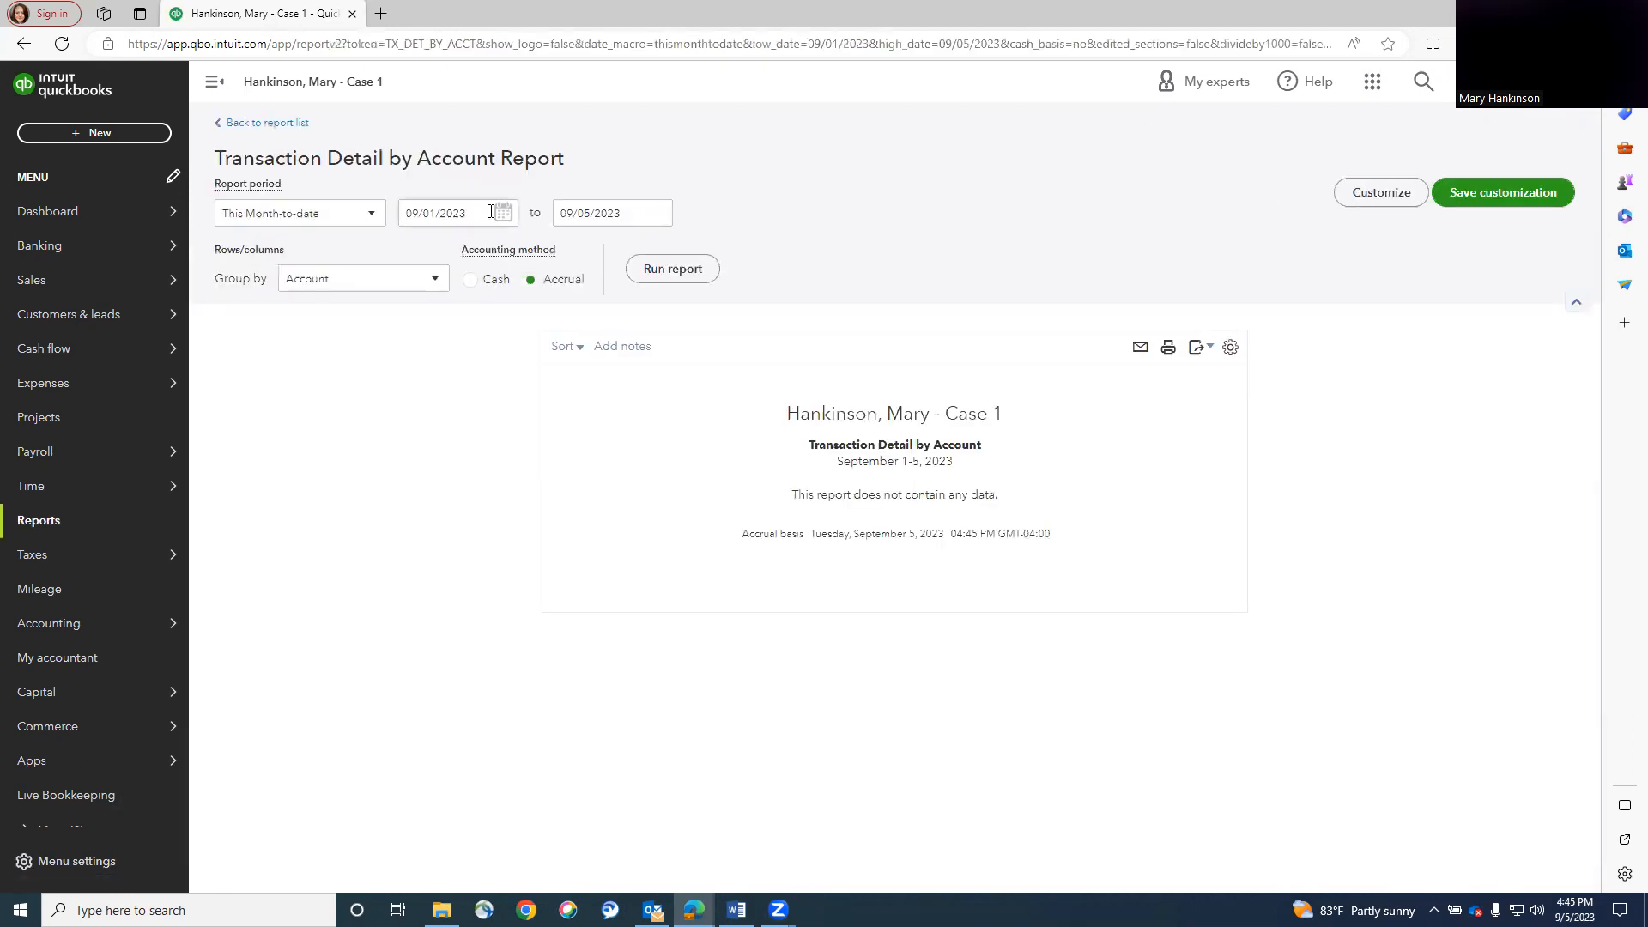
drag(485, 213, 371, 221)
text(12/31/2024)
key(Tab)
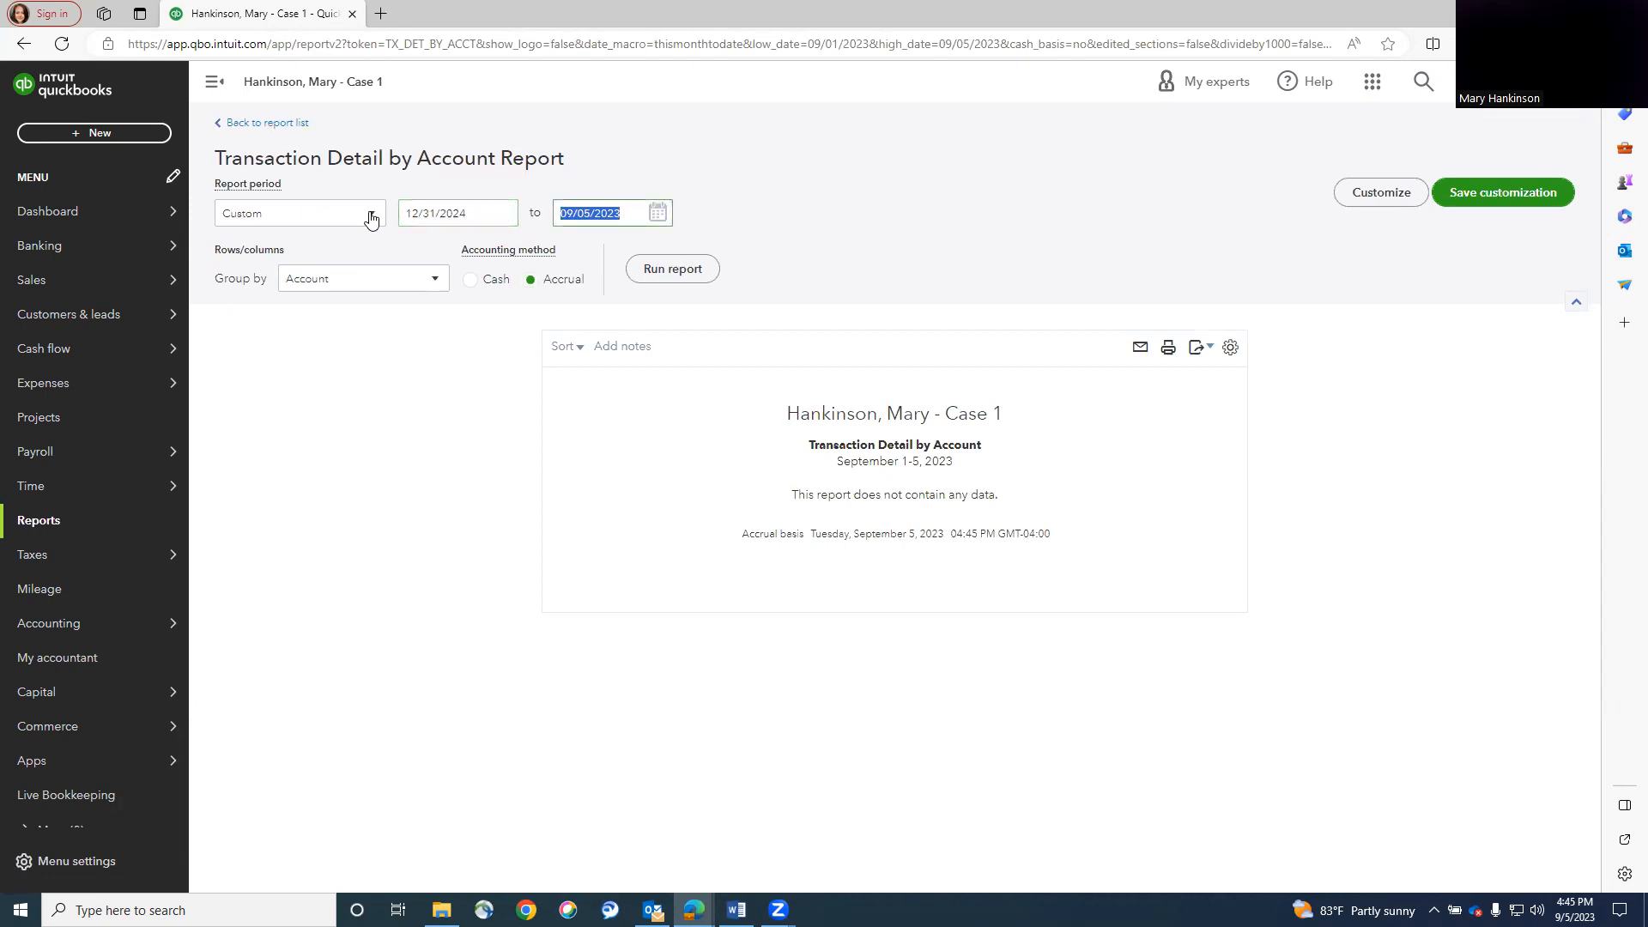
key(shift+Tab)
text(12/31/23)
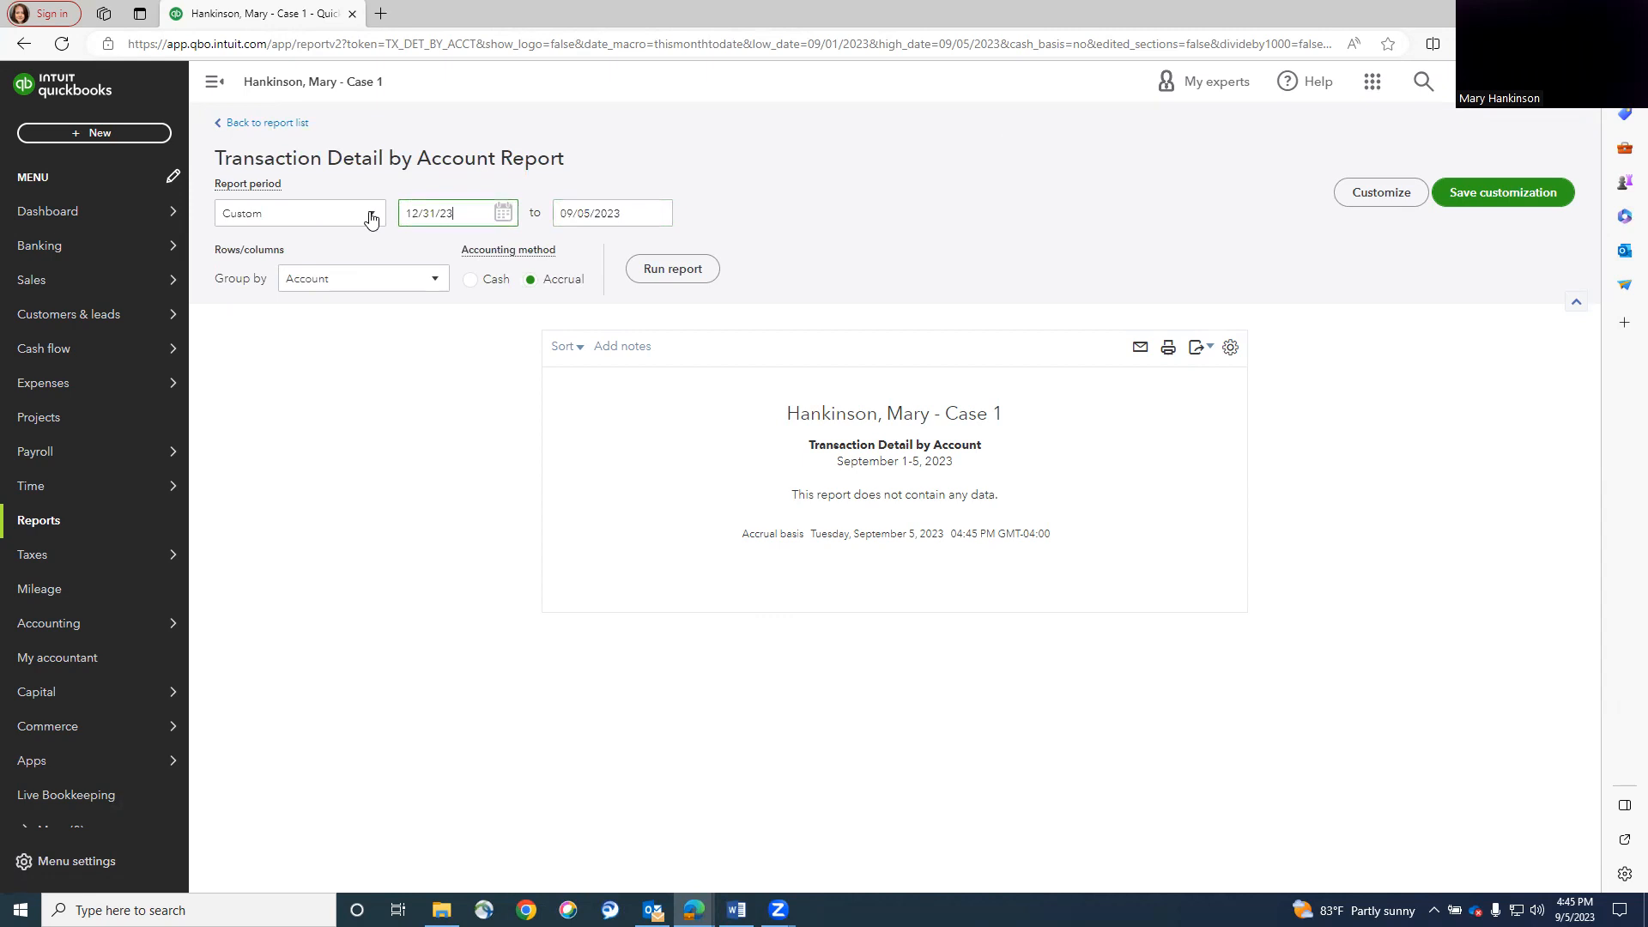
key(Tab)
text(01/31)
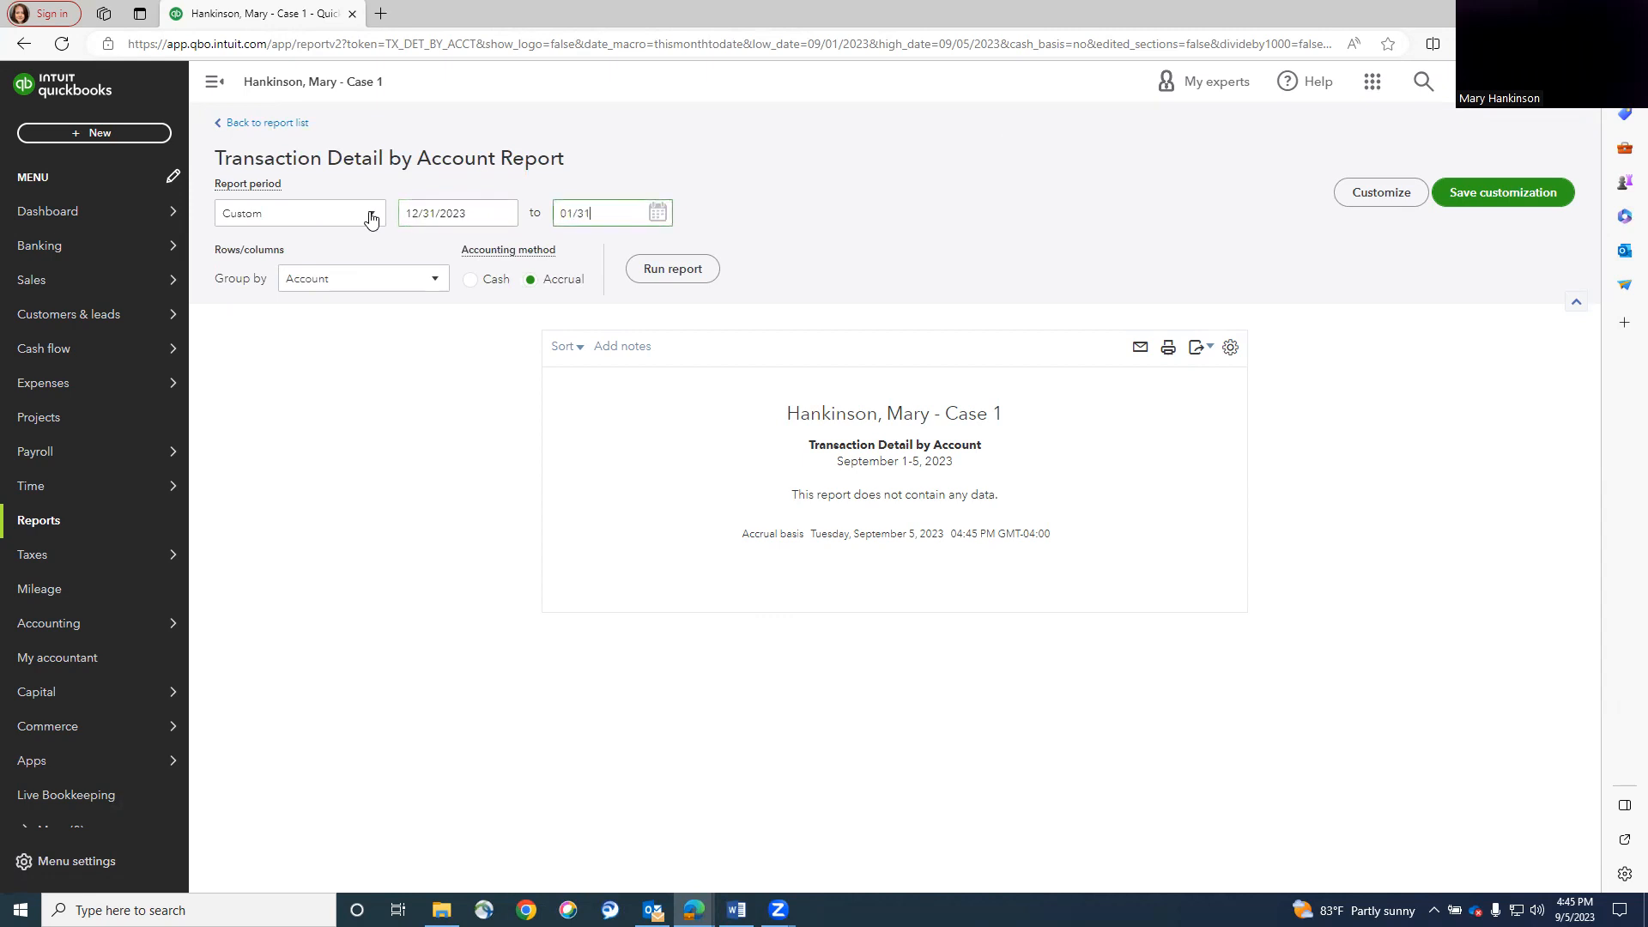
text(/24)
click(687, 264)
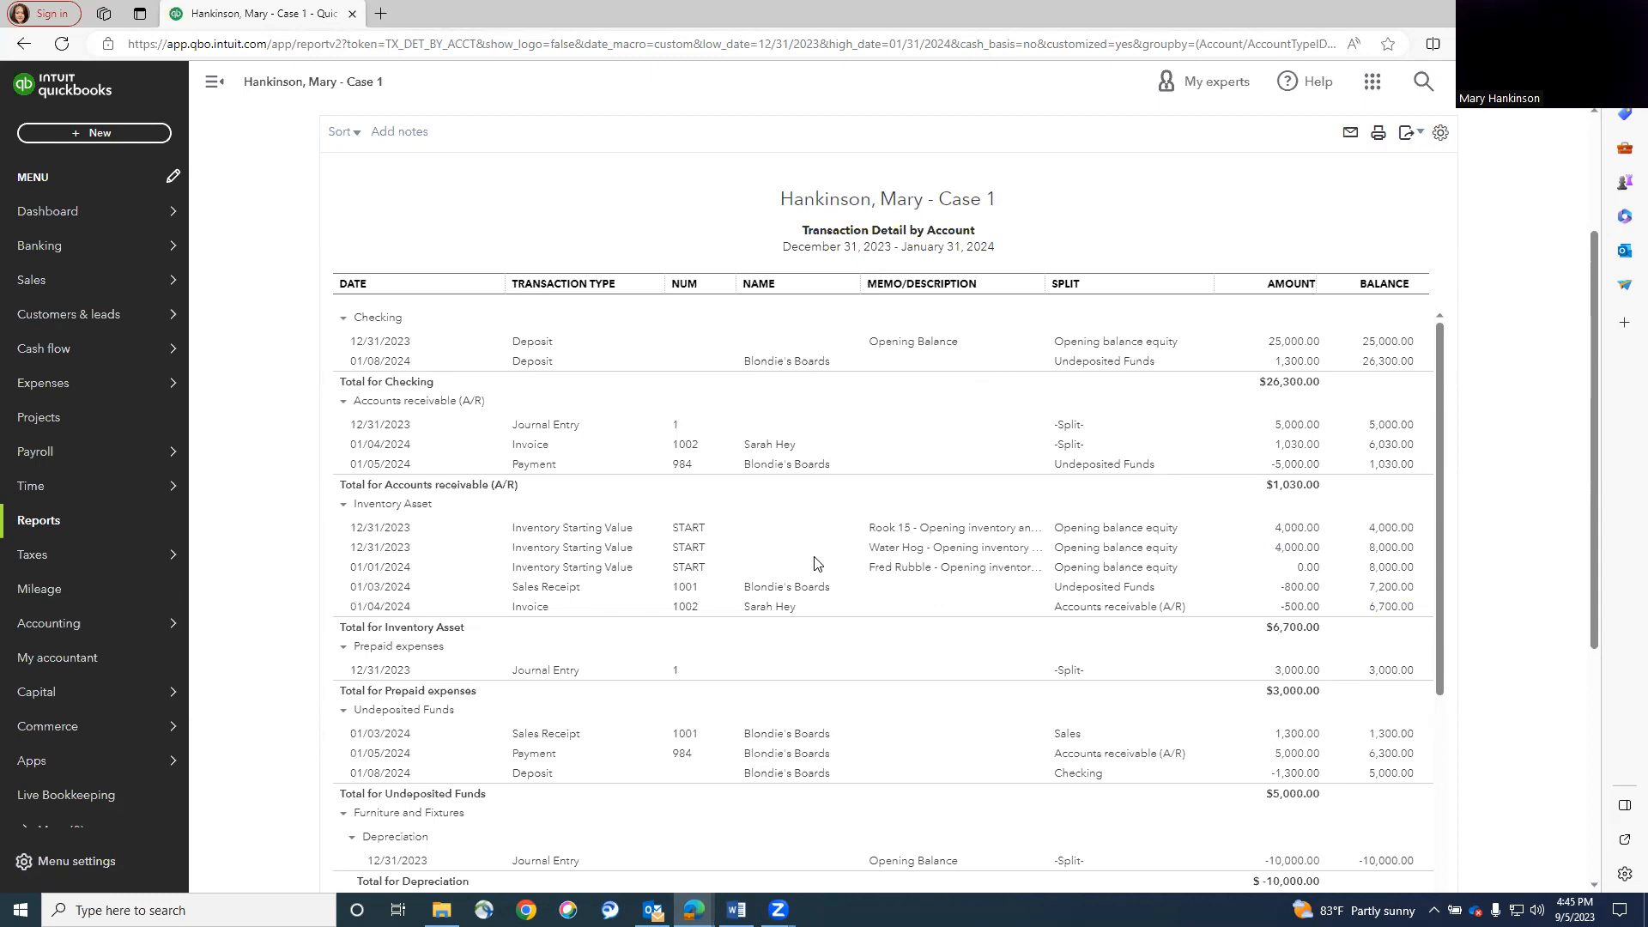
Show the PDF export option for the Transaction Detail by Account report and return to the report list.
click(1408, 133)
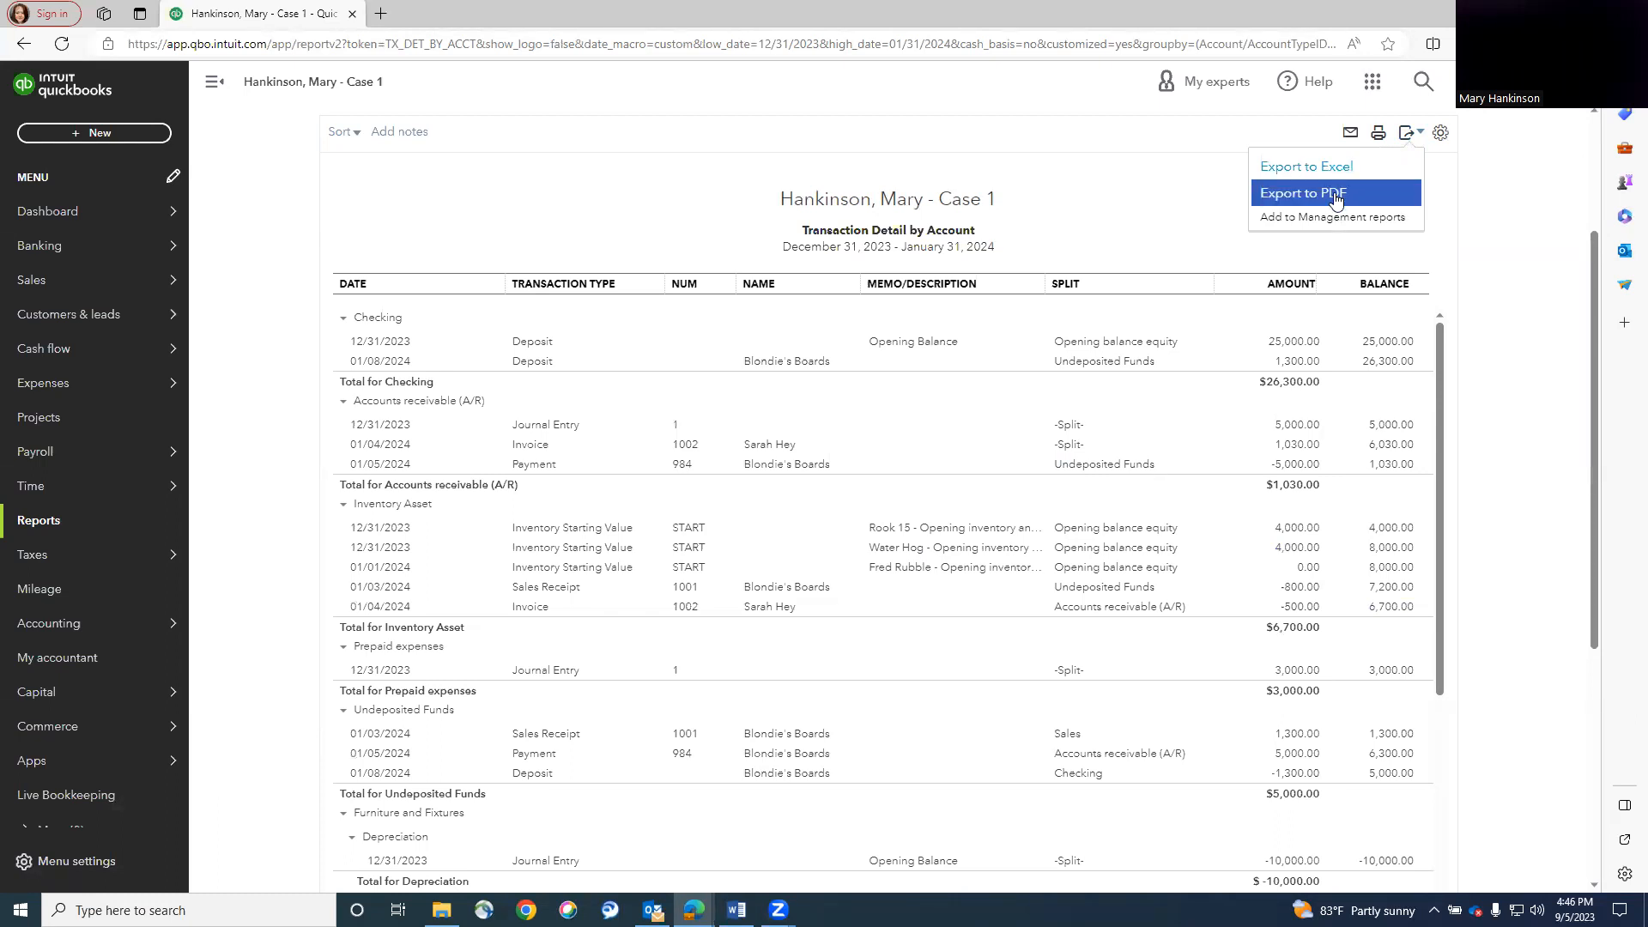
click(1335, 194)
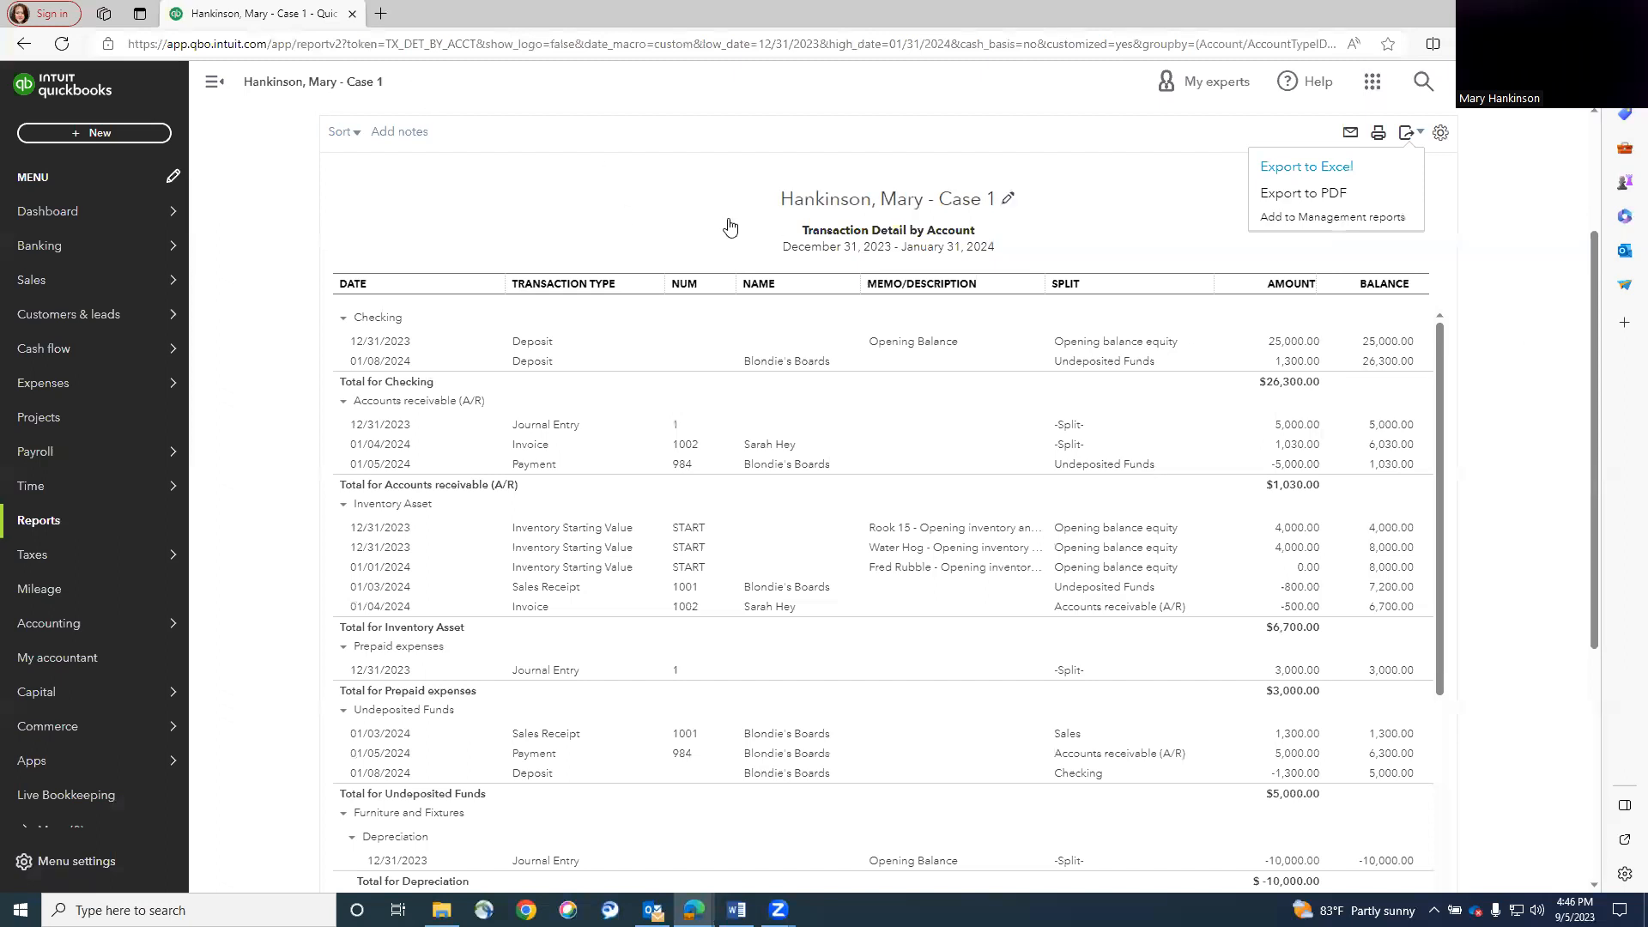
scroll(639, 136, up, 3)
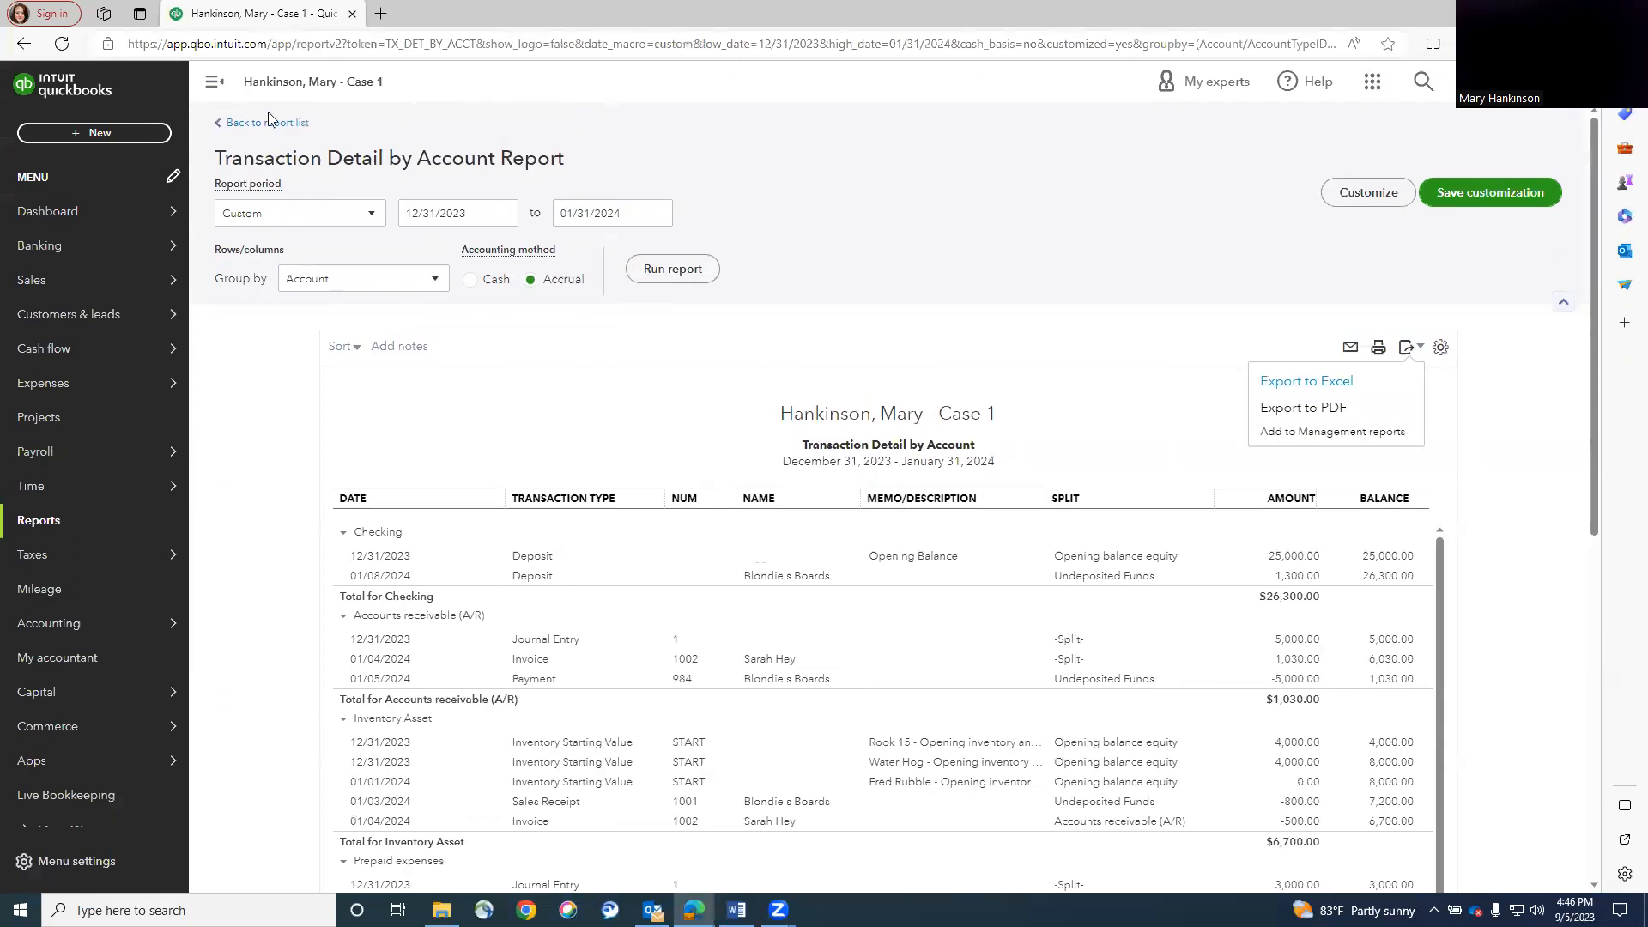
click(309, 120)
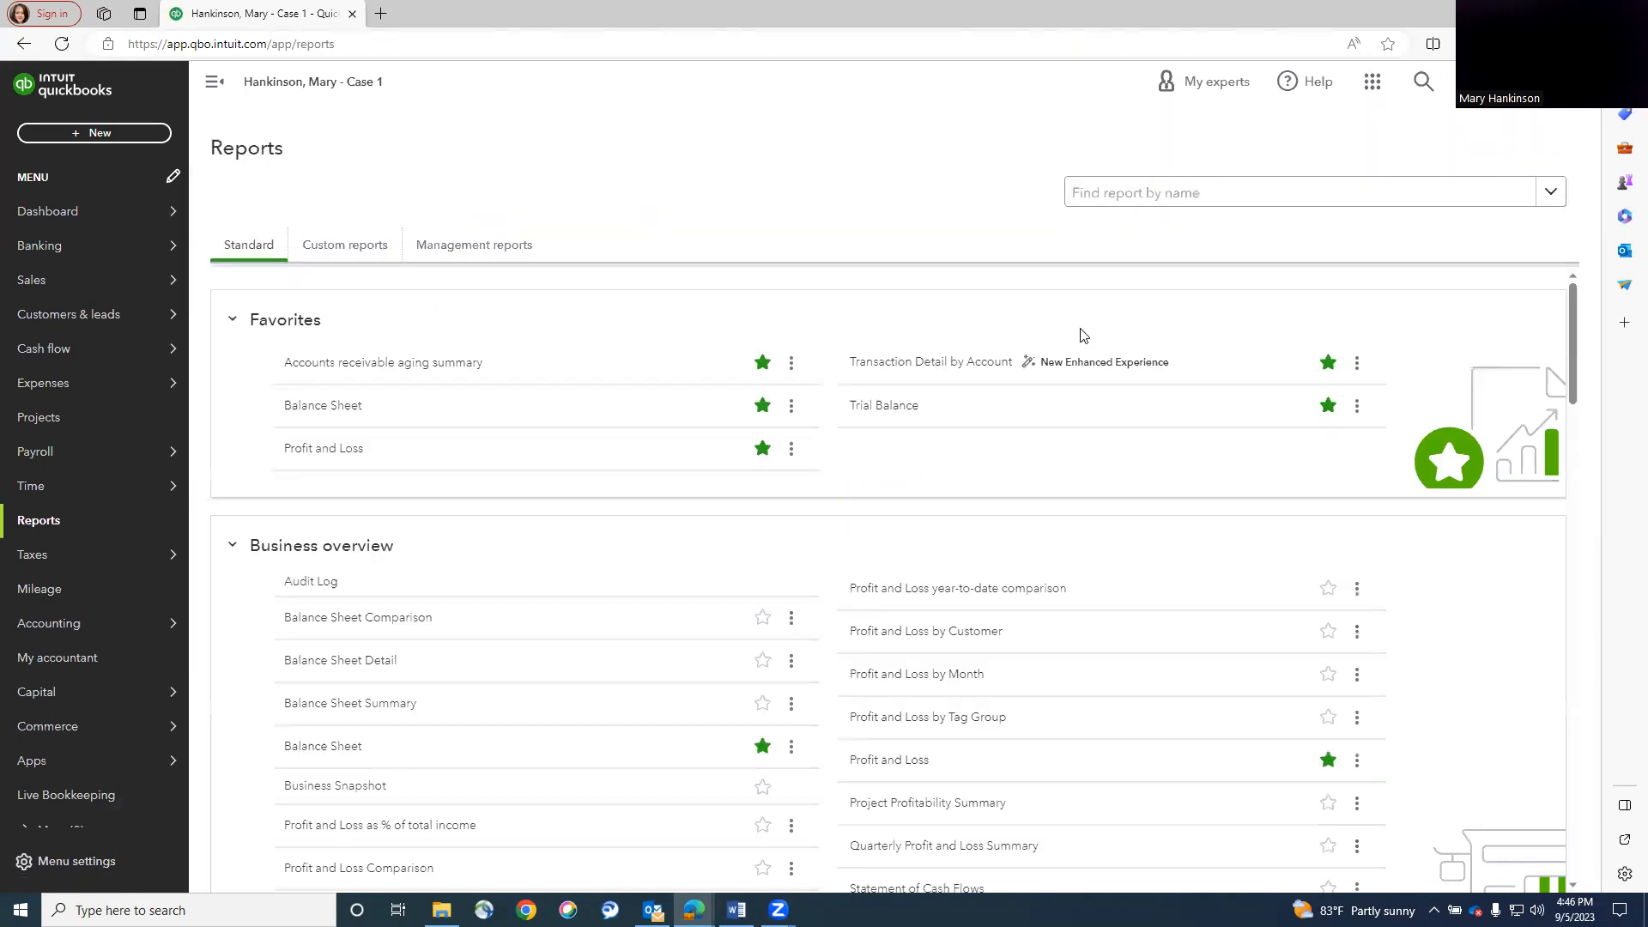
Run the Trial Balance again for 12/31/2023 to 01/31/2024 and review the account balances.
click(893, 407)
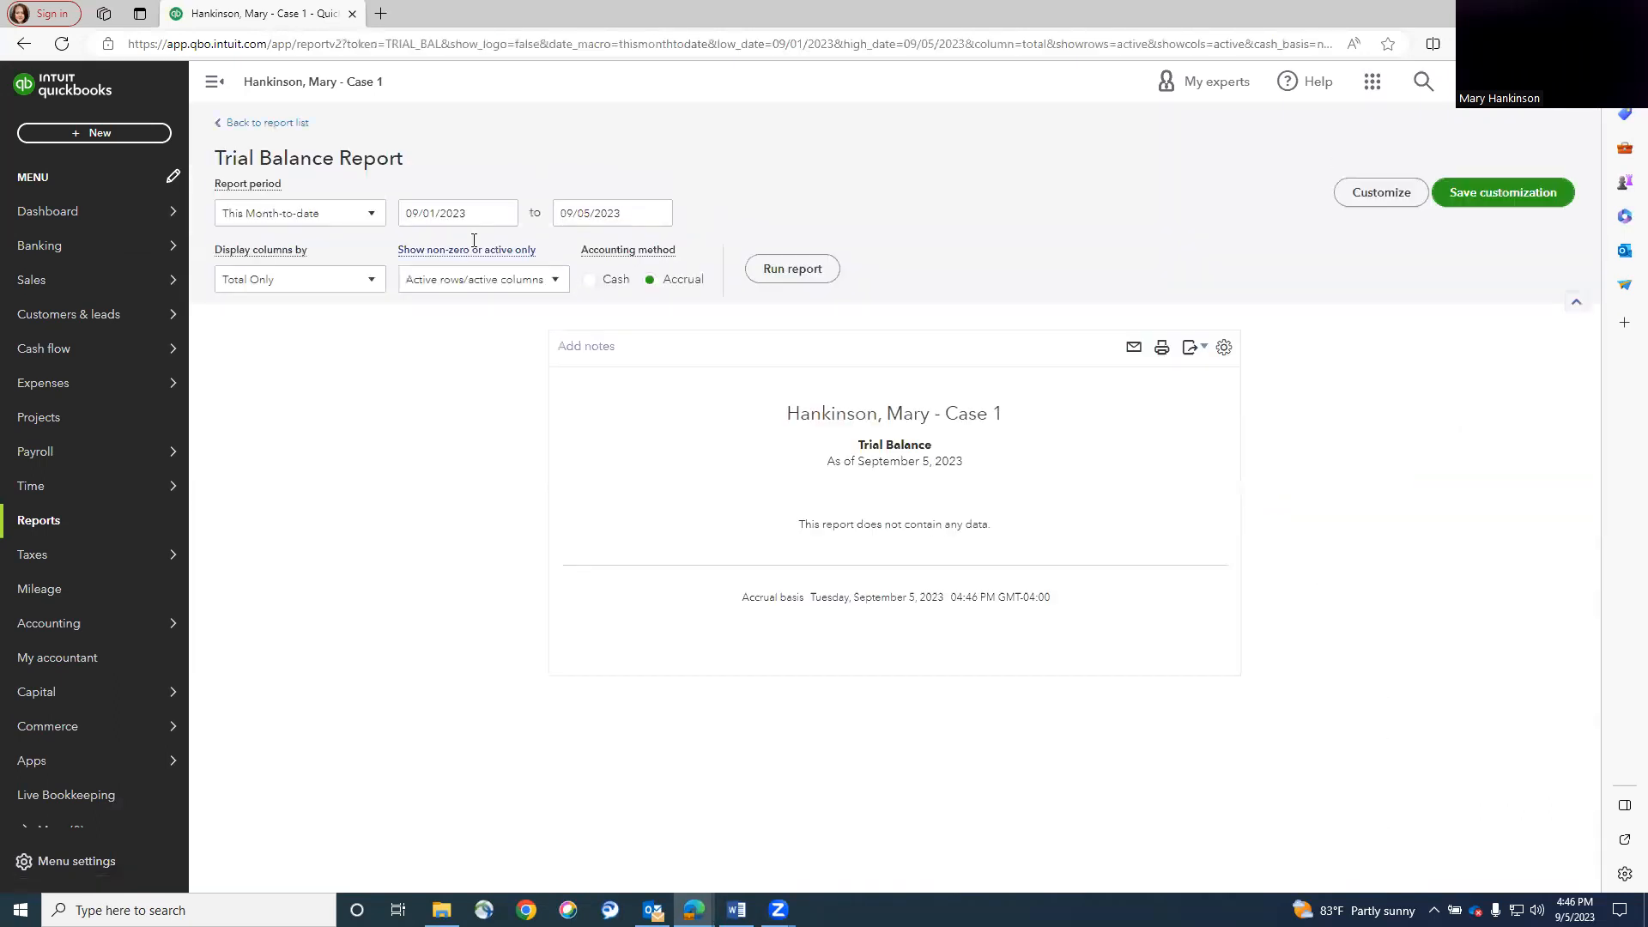
click(454, 214)
text(12/31/2023)
key(Tab)
text(01/31/24)
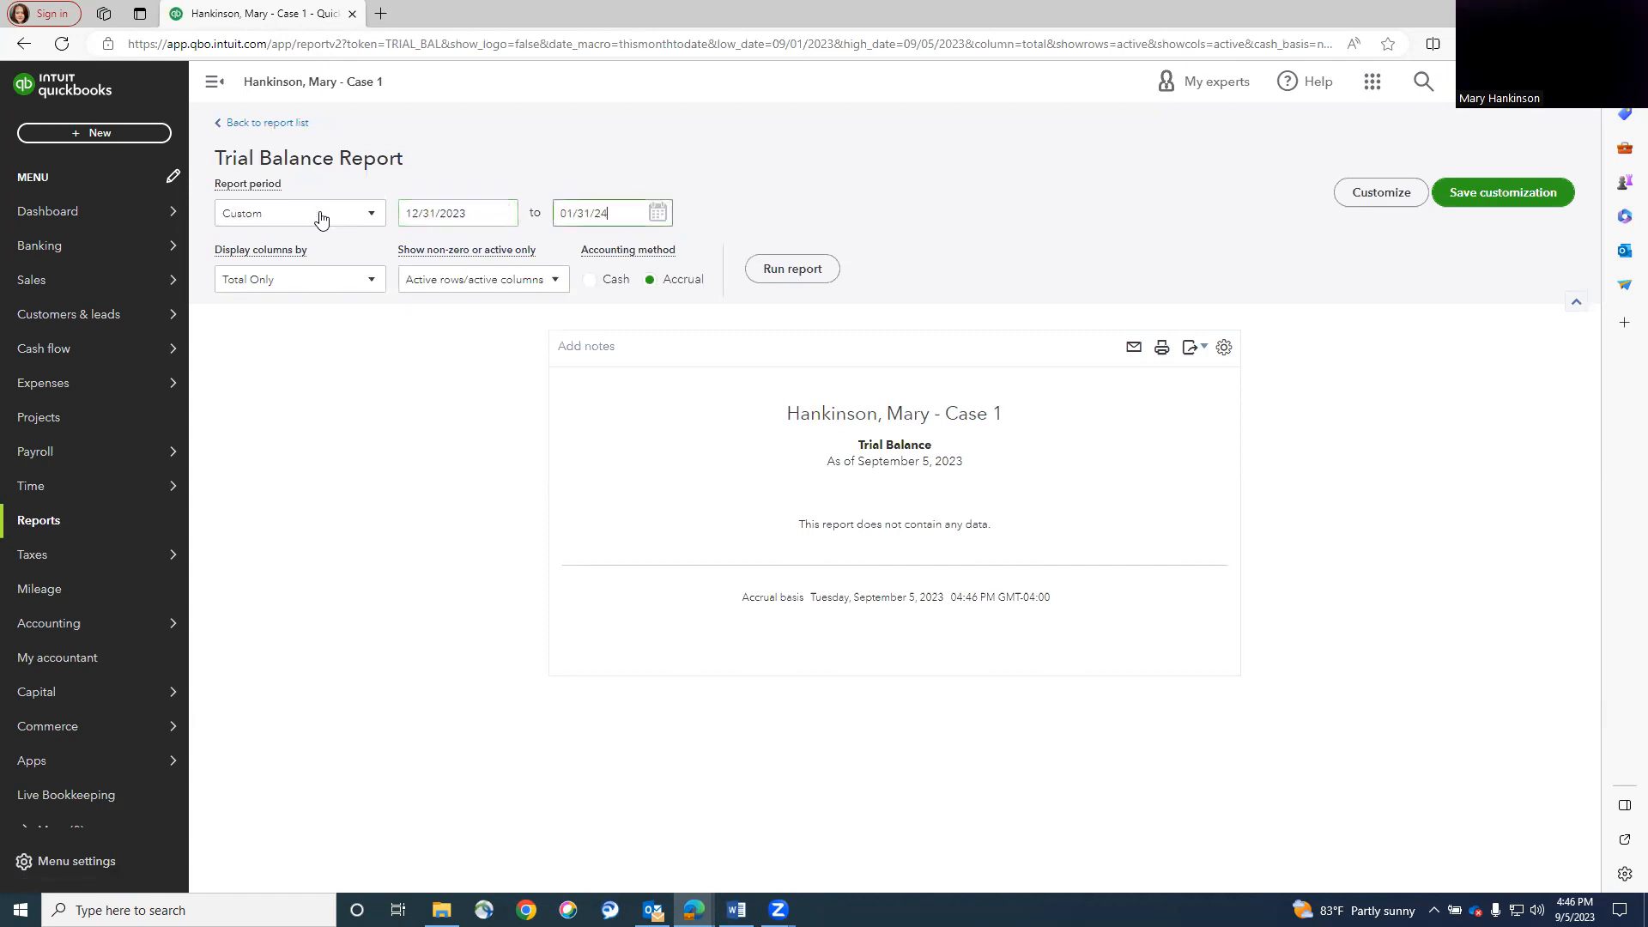
click(792, 269)
scroll(1279, 460, down, 1)
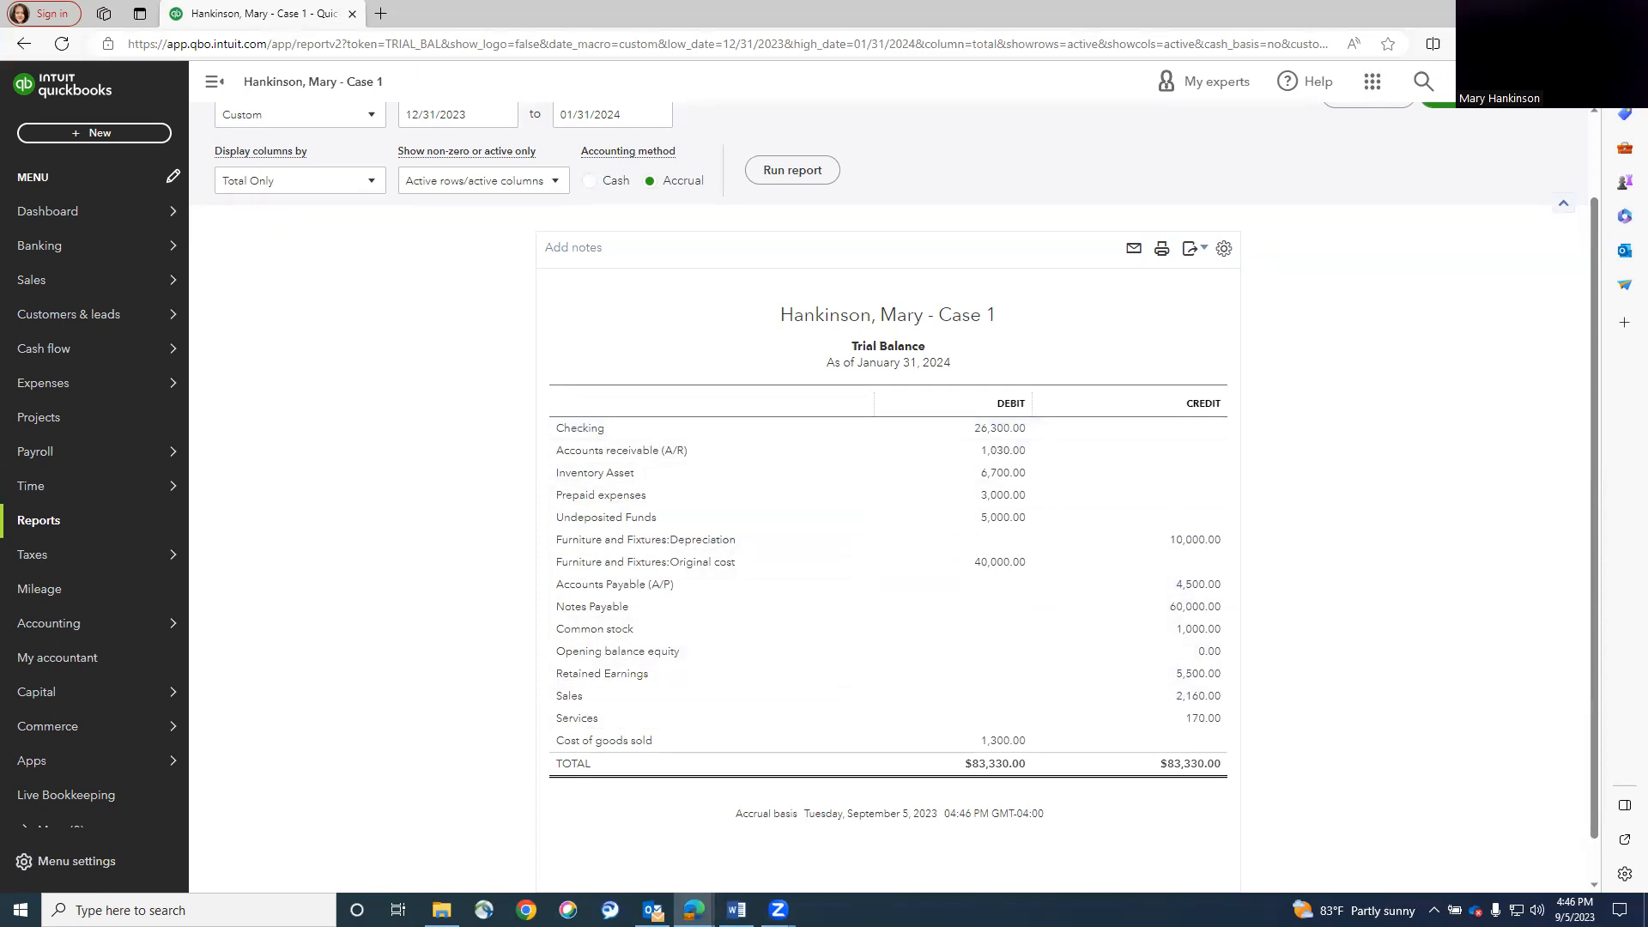
Drill down into the Accounts receivable (A/R) balance in classic view and check invoice 1002's date, saving and closing the invoice.
click(1004, 451)
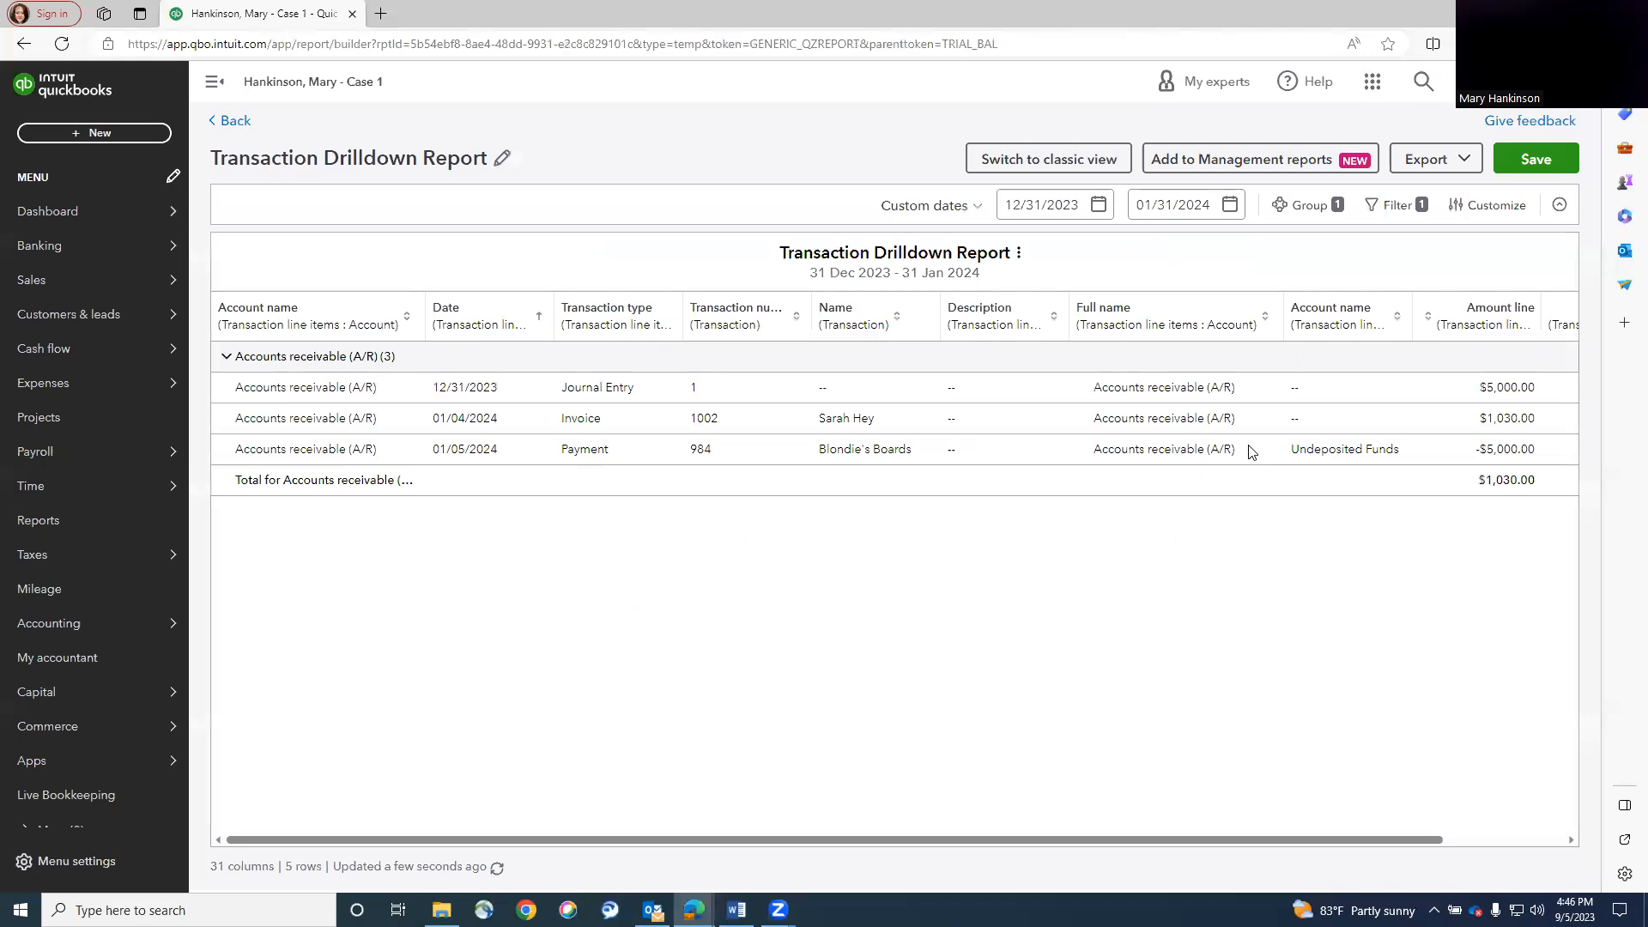
click(1035, 177)
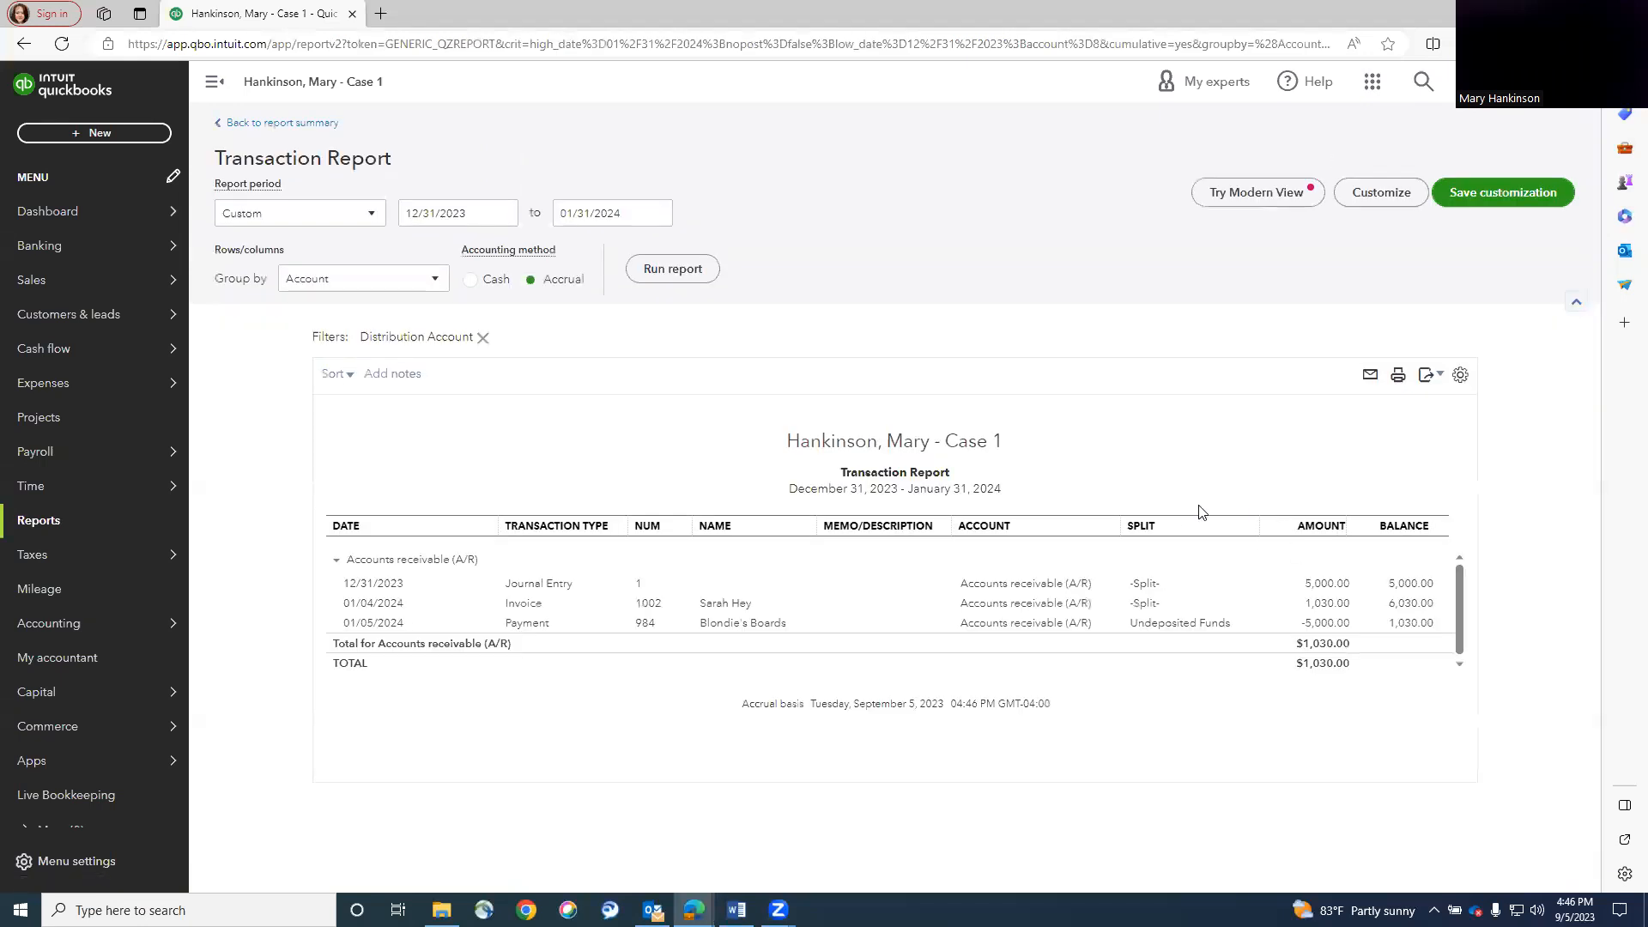
click(1322, 605)
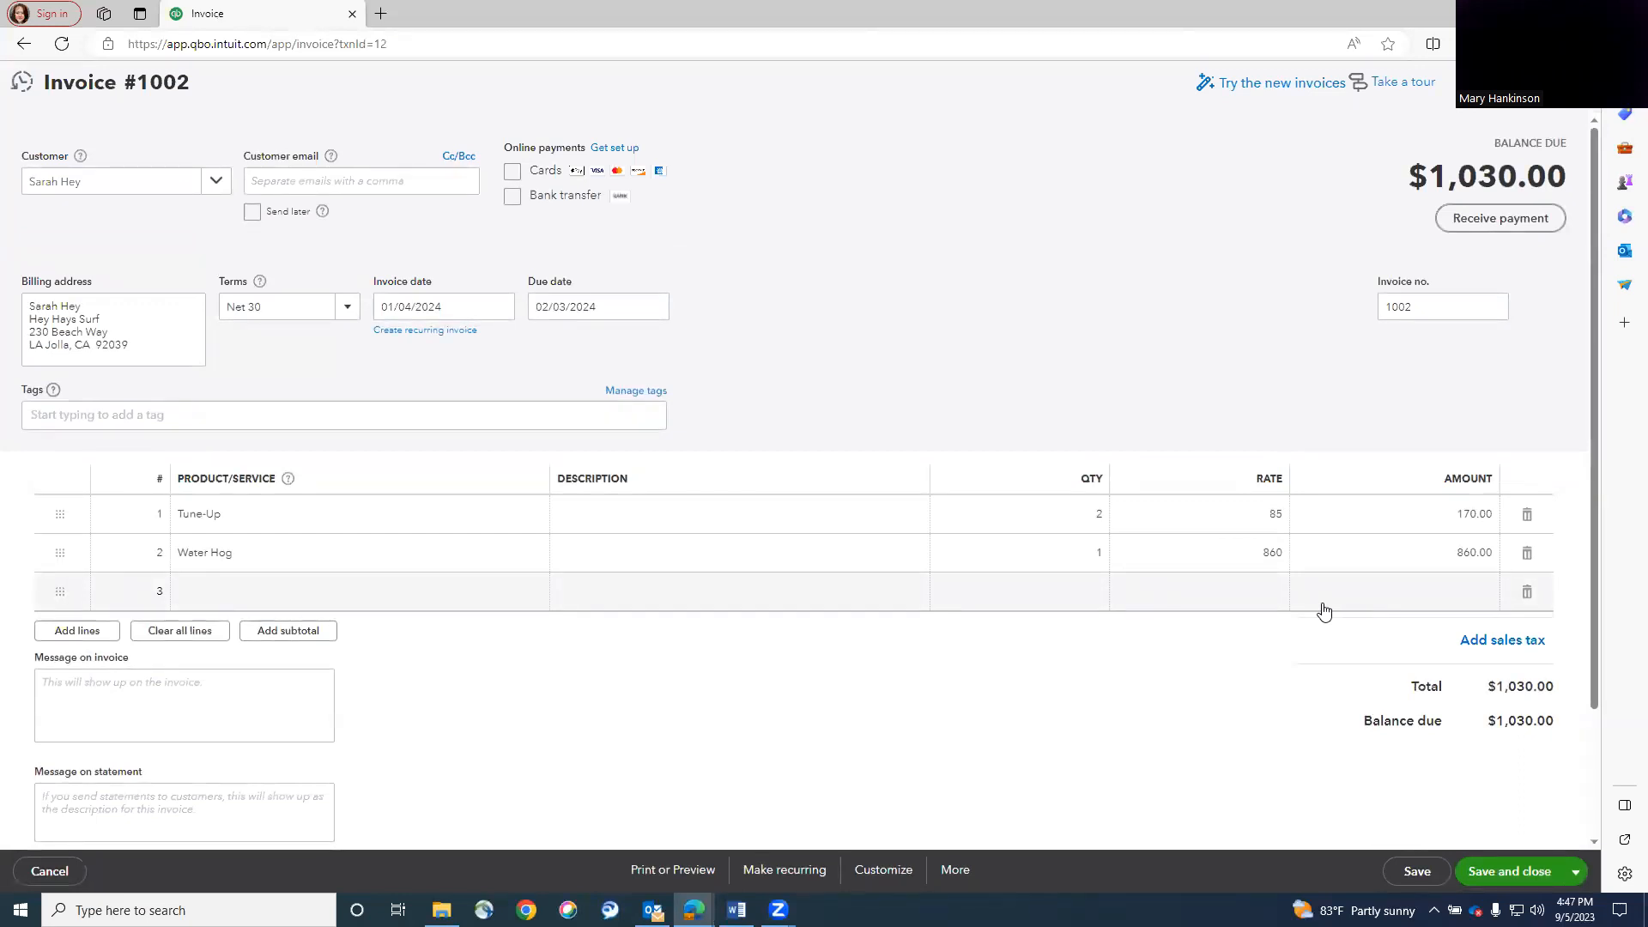
click(457, 301)
click(1521, 875)
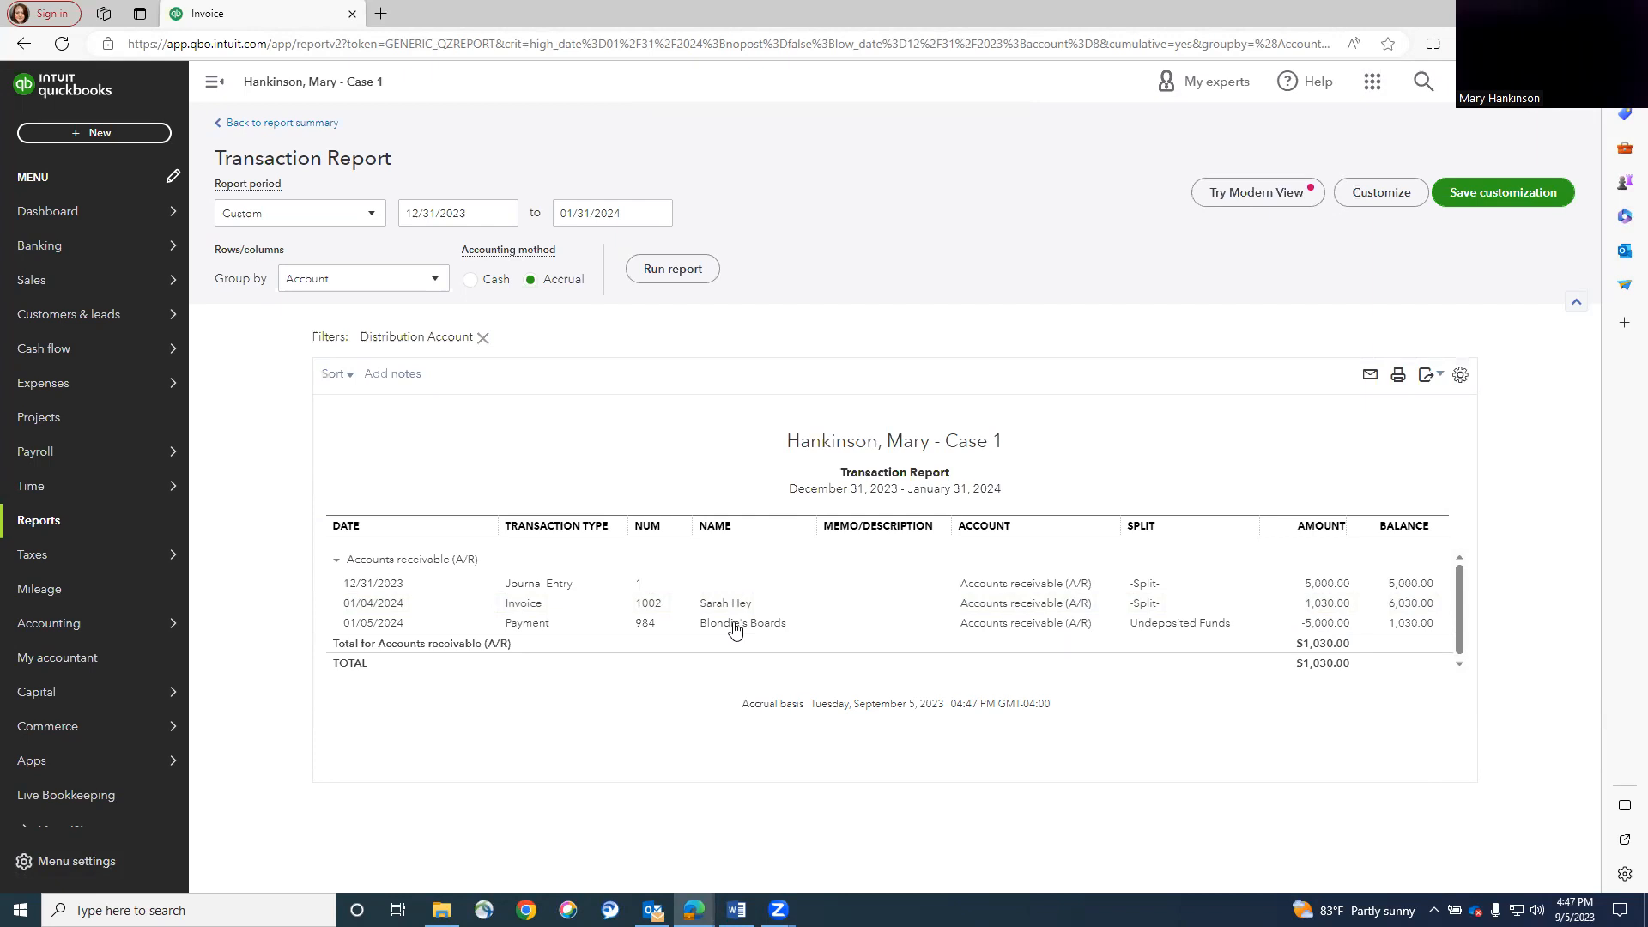
Review payment 984 from Blondie's Boards and Journal Entry 1 from the transaction report, closing each one.
click(1326, 627)
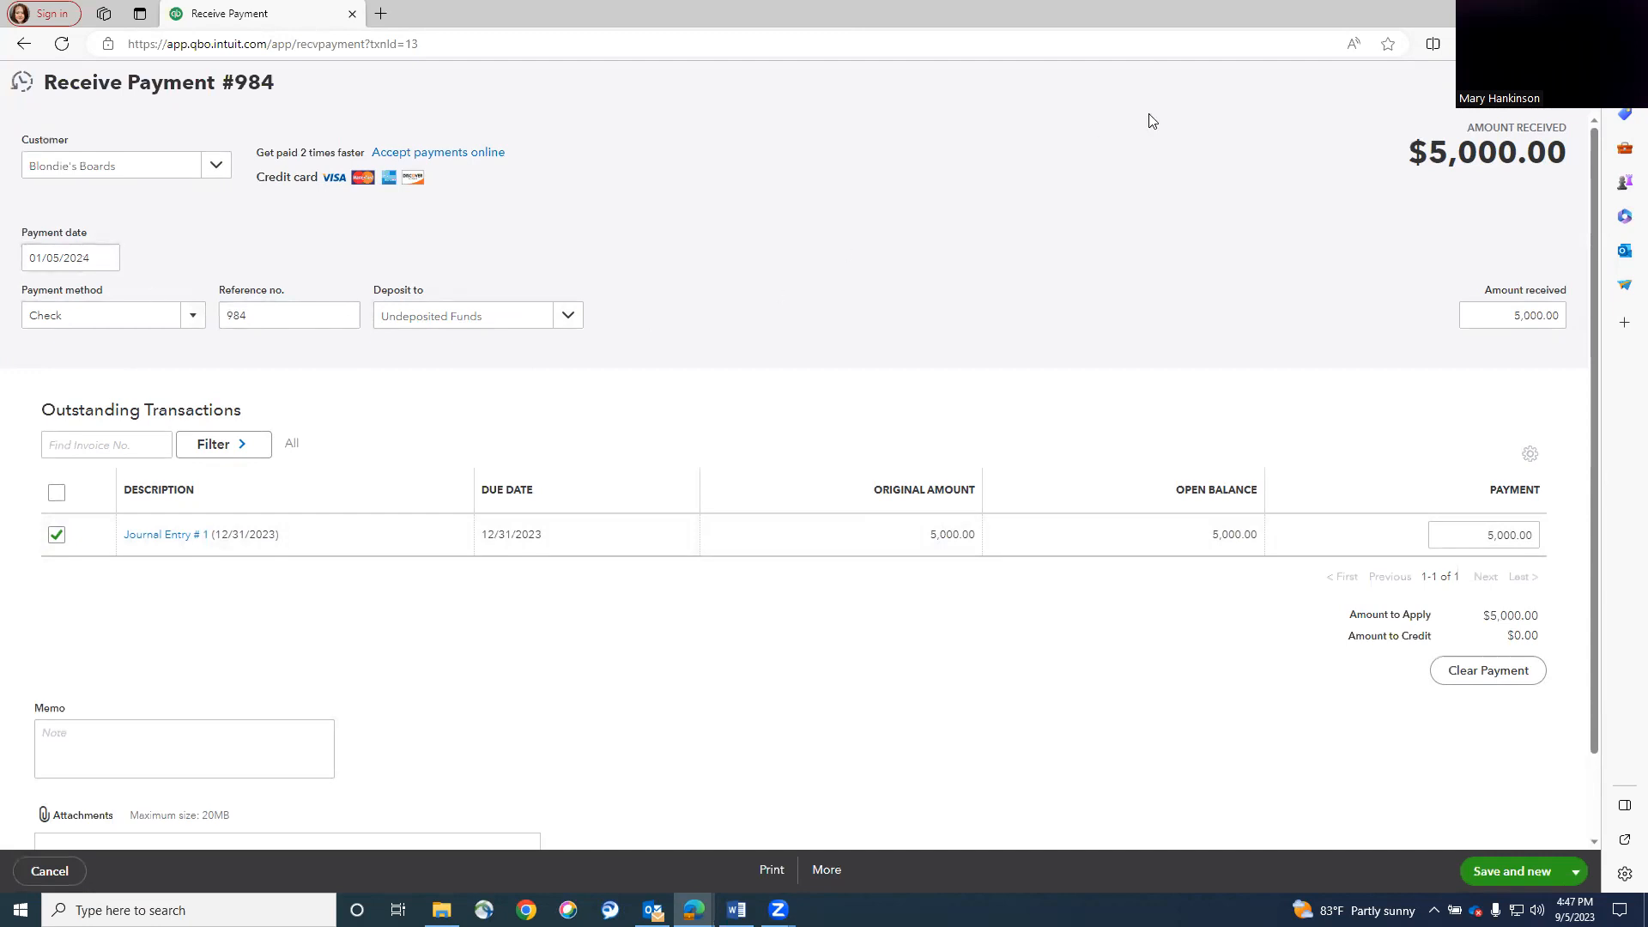
click(1578, 81)
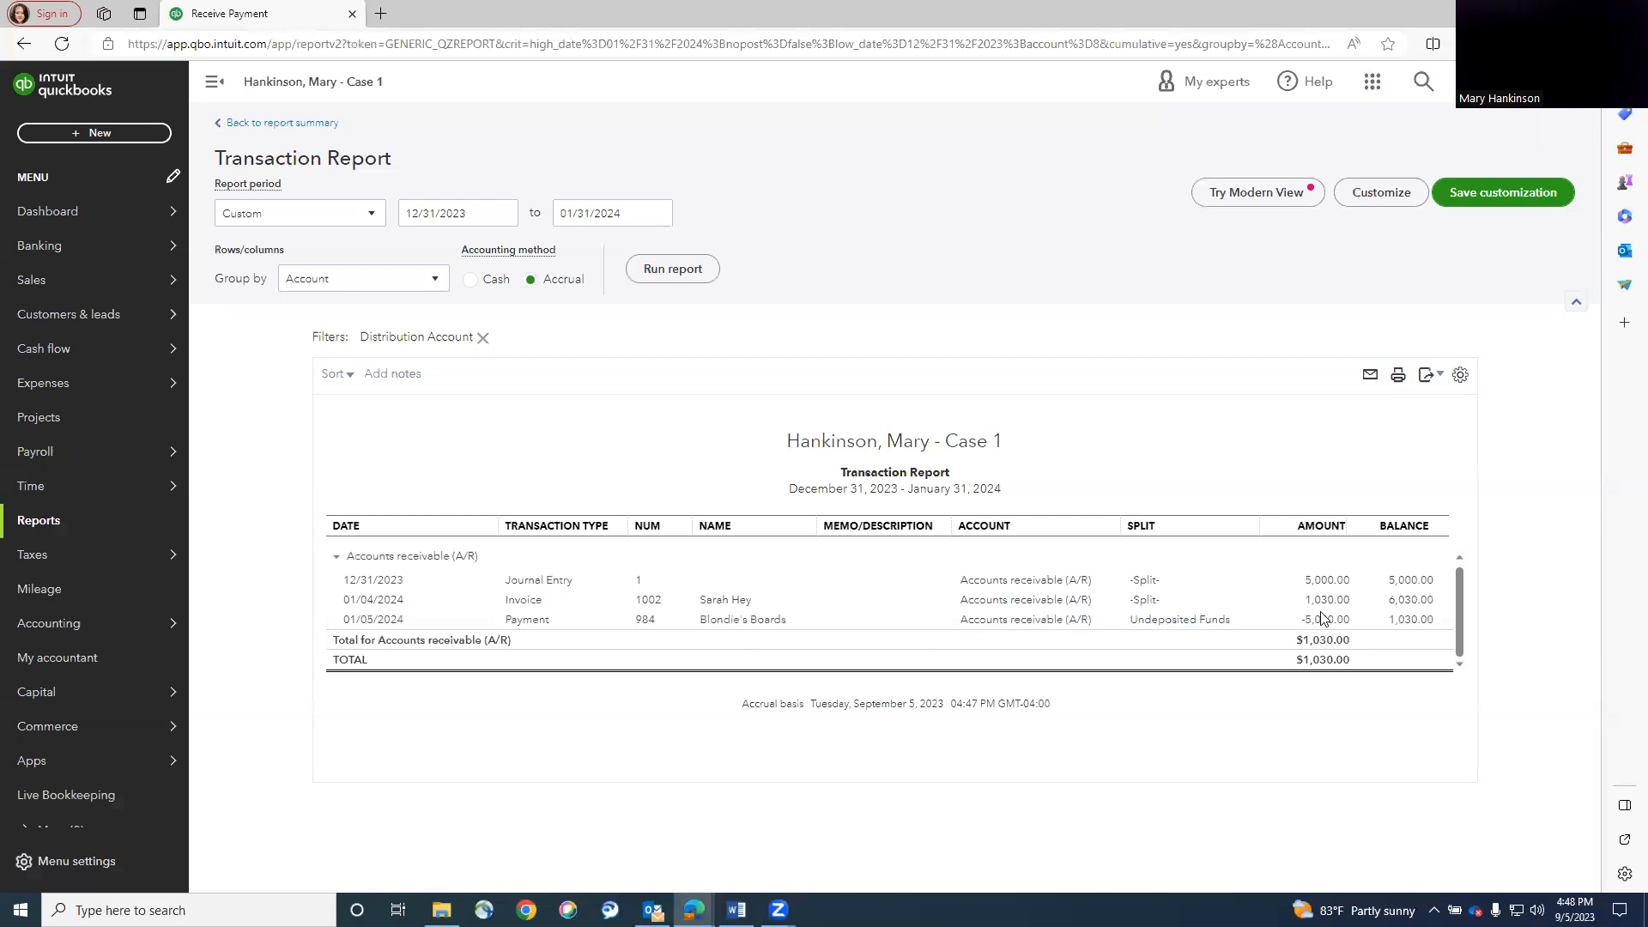
click(536, 581)
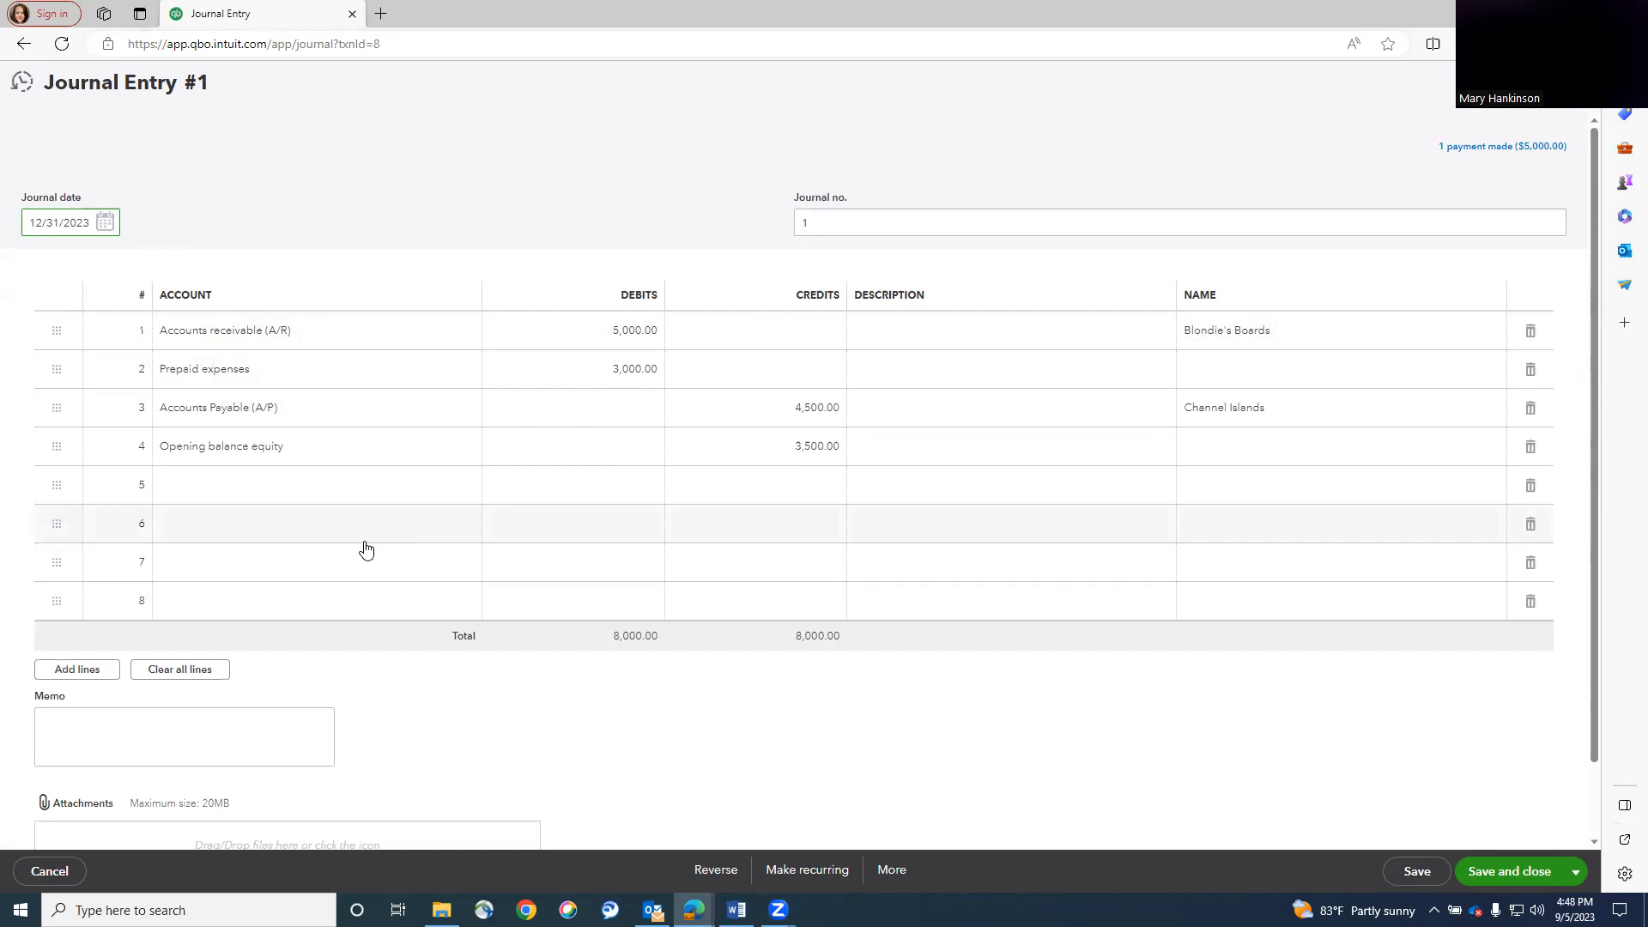
click(1534, 144)
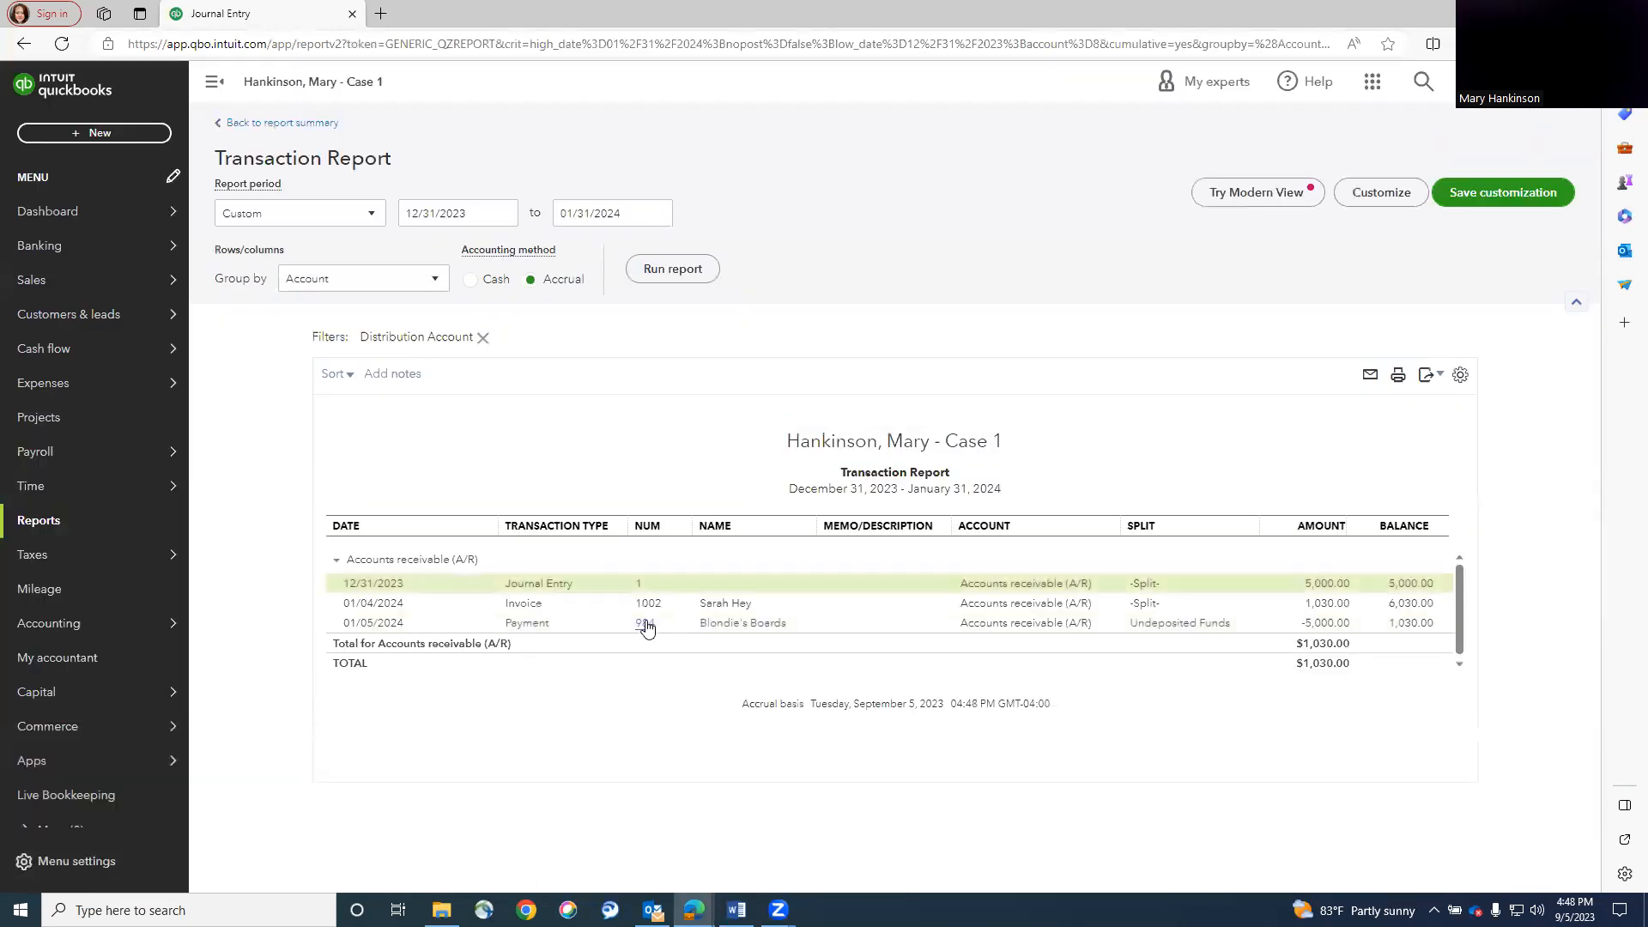